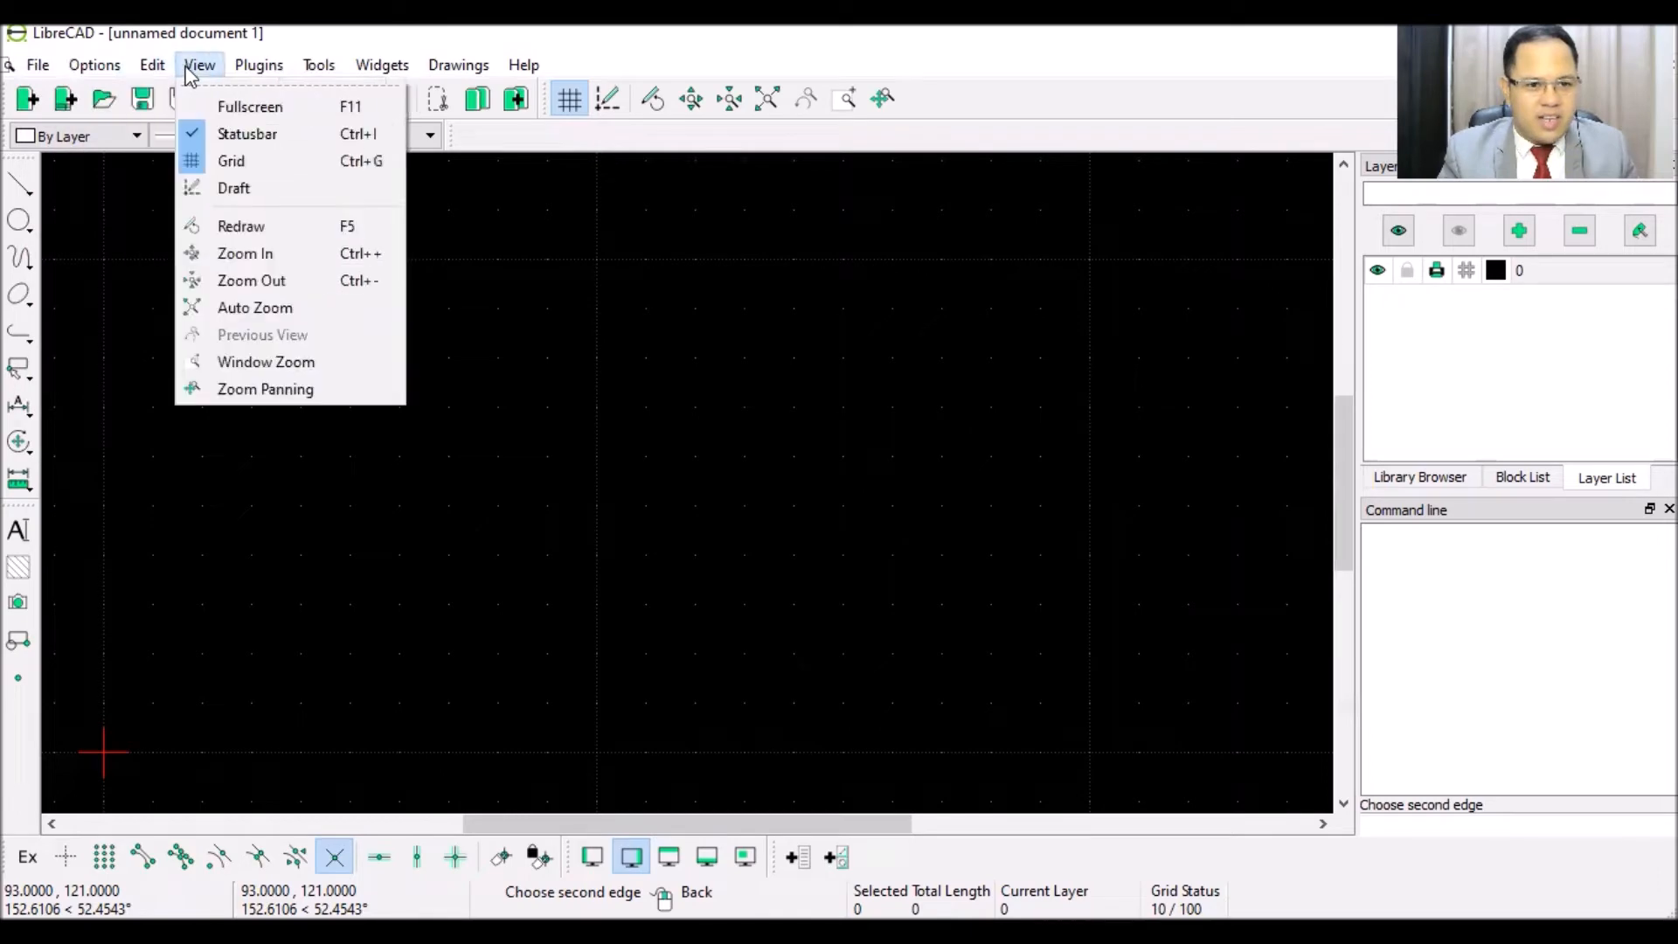
- Browse through the menu bar menus, then close them without choosing anything
mouse_move(343, 66)
key("Right")
key("Right")
key("Right")
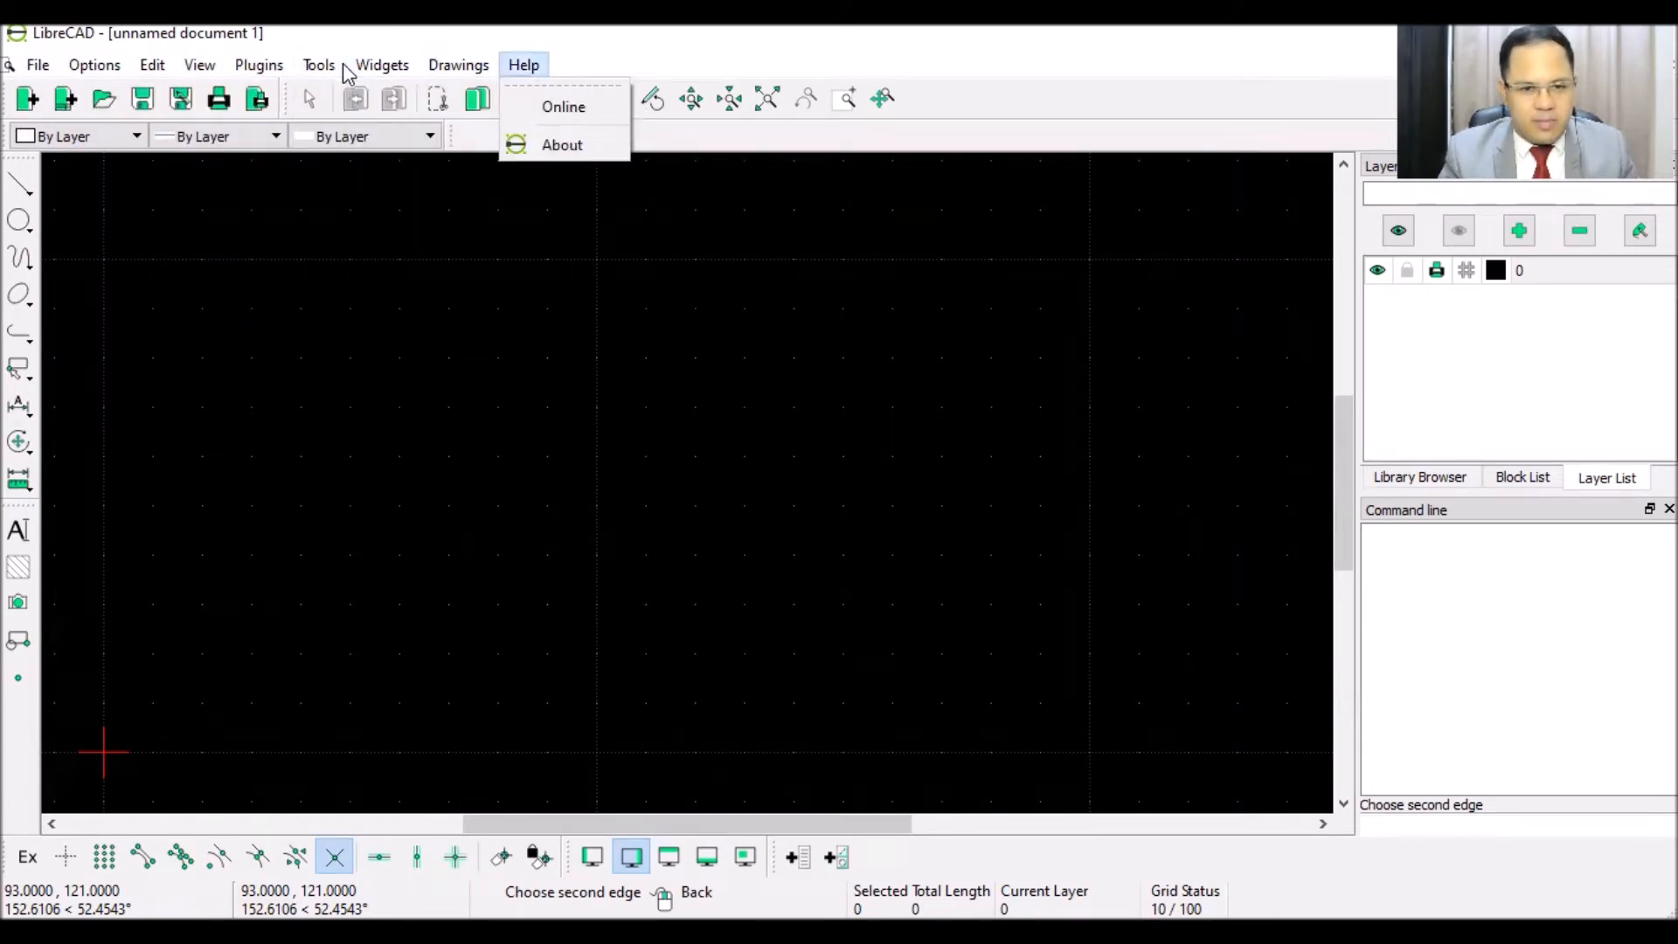
key("Right")
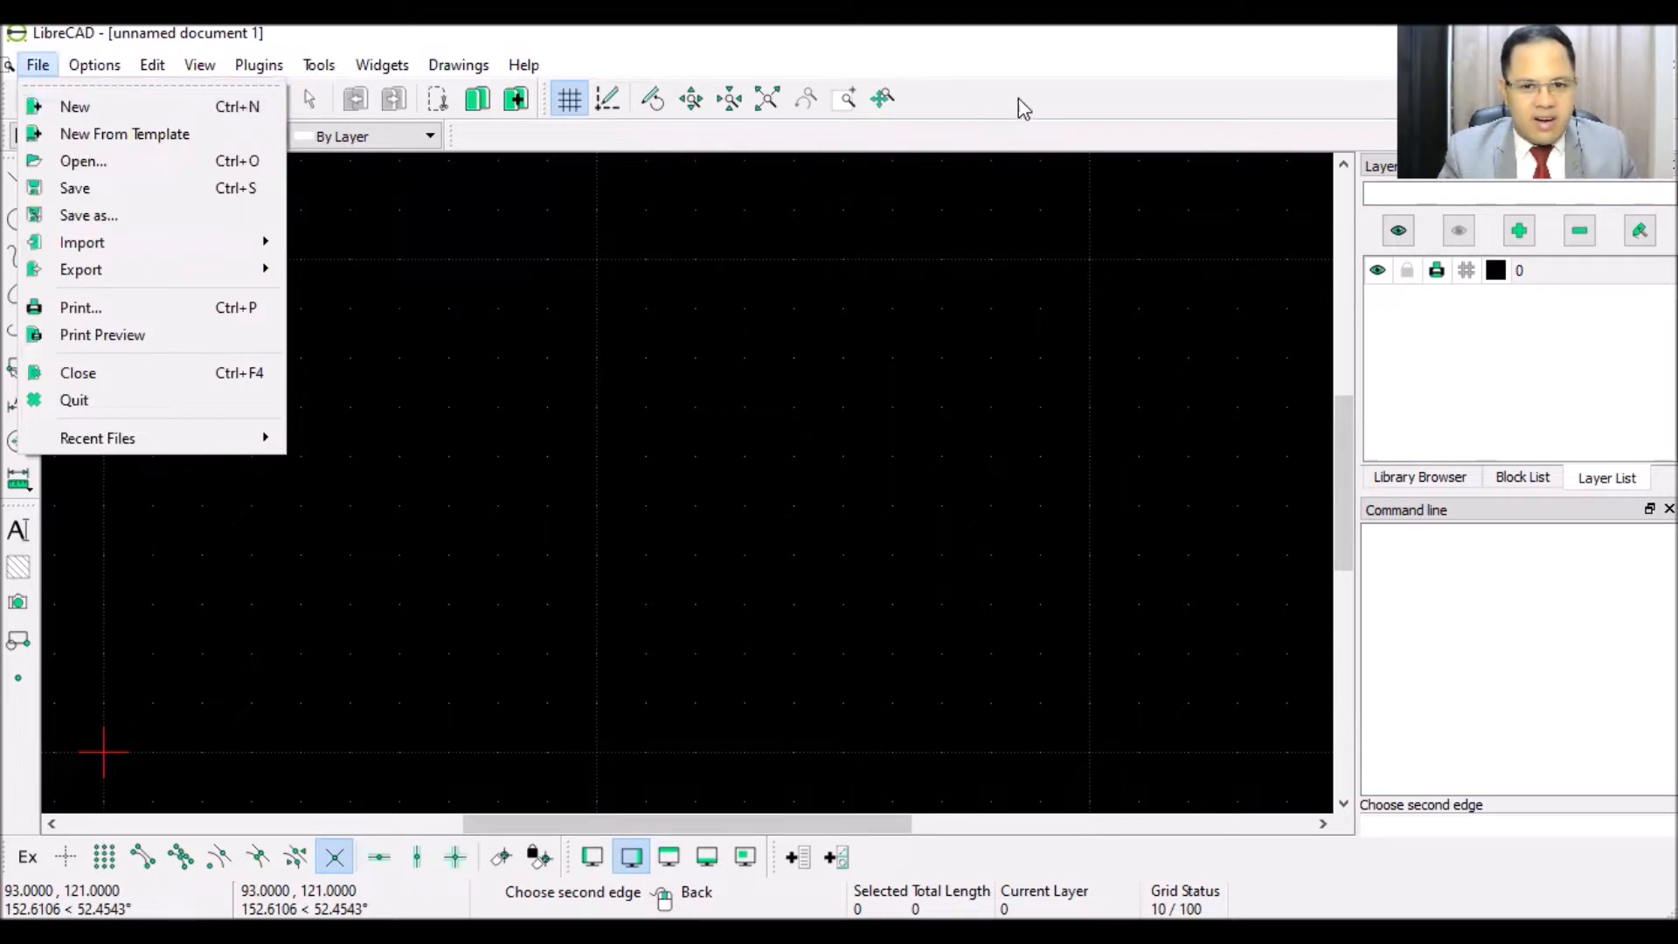
key("Escape")
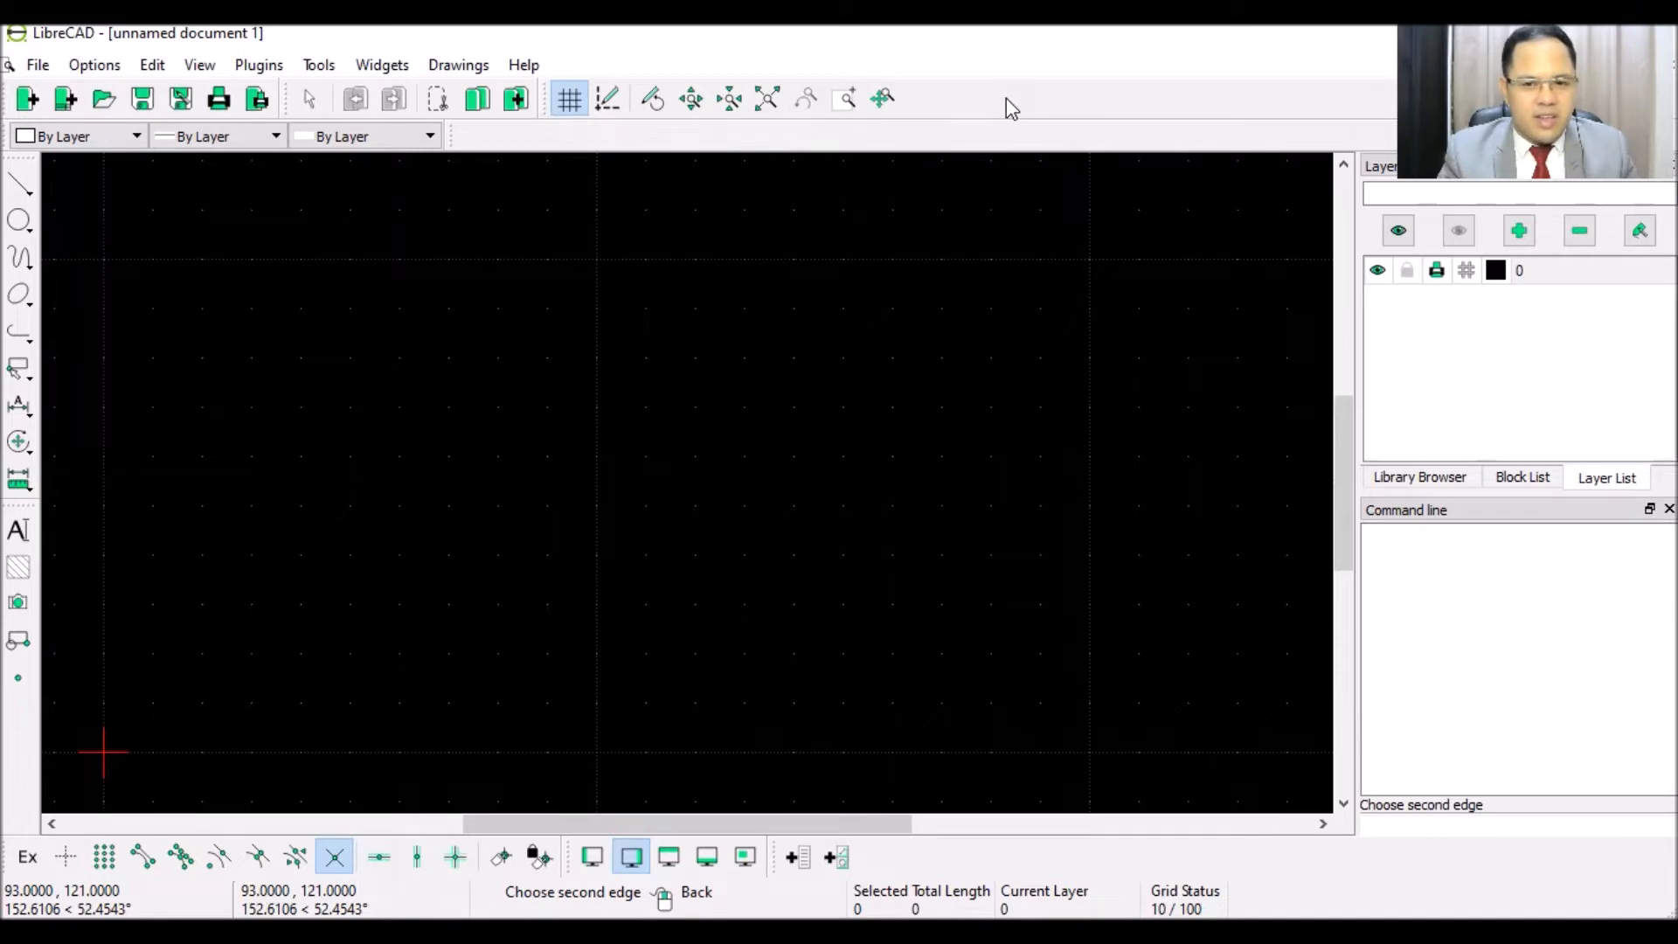
- Look over the toolbar list, cancel the canvas selection window, and open the Options menu
right_click(979, 98)
mouse_move(1029, 114)
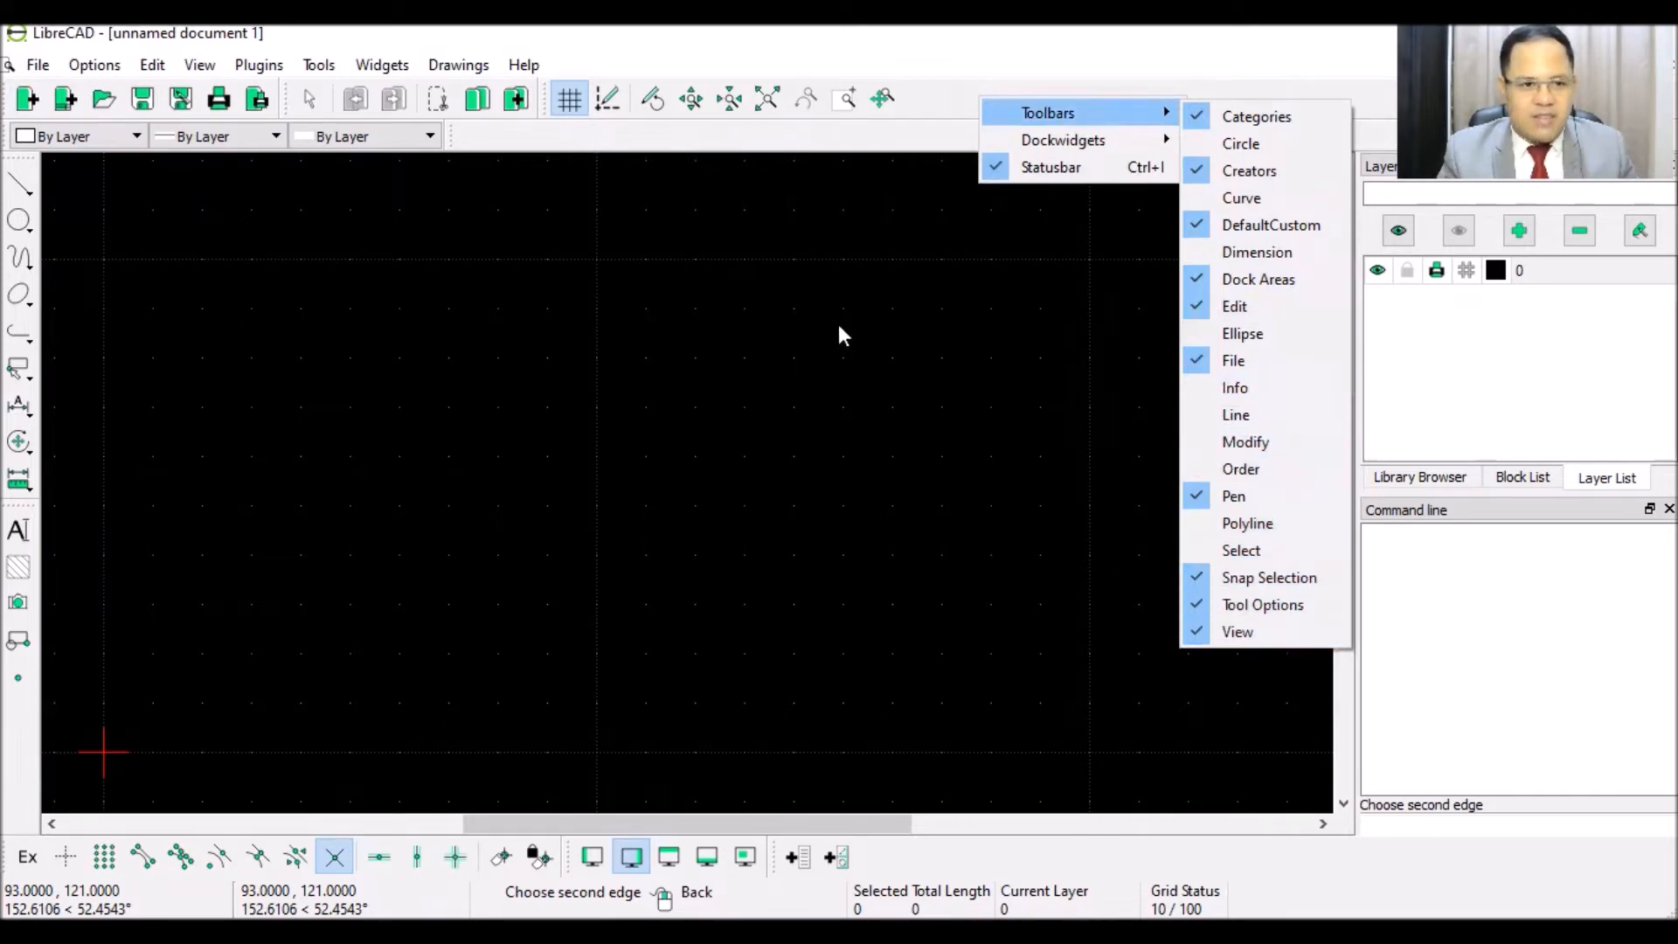
left_click(518, 138)
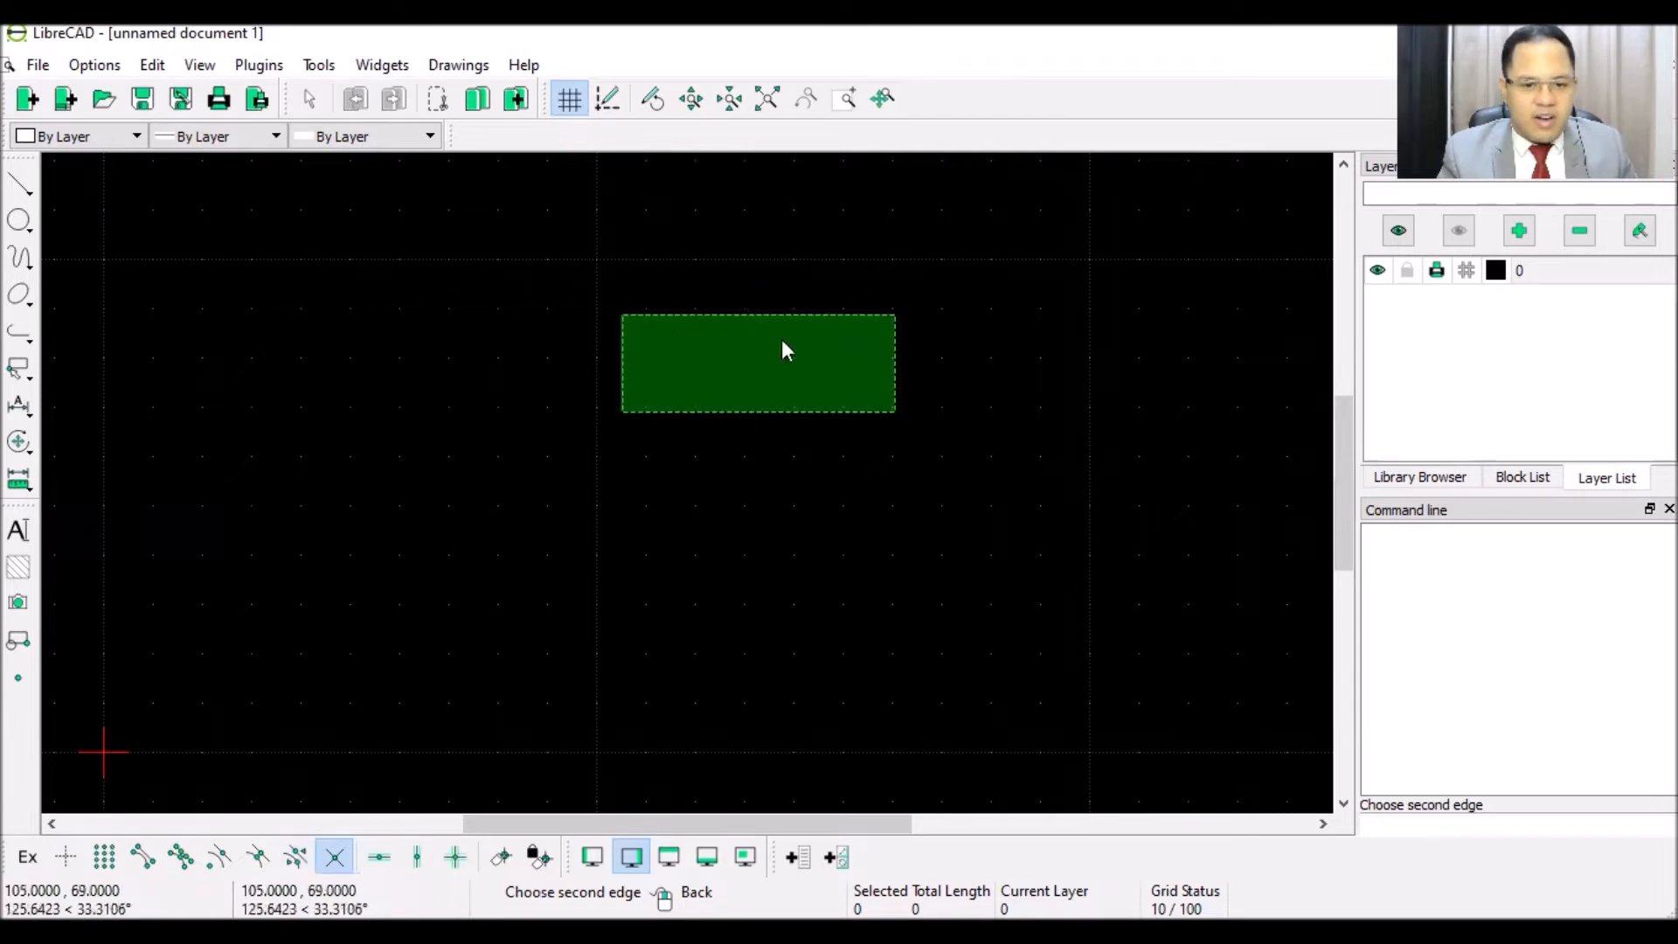
left_click(787, 337)
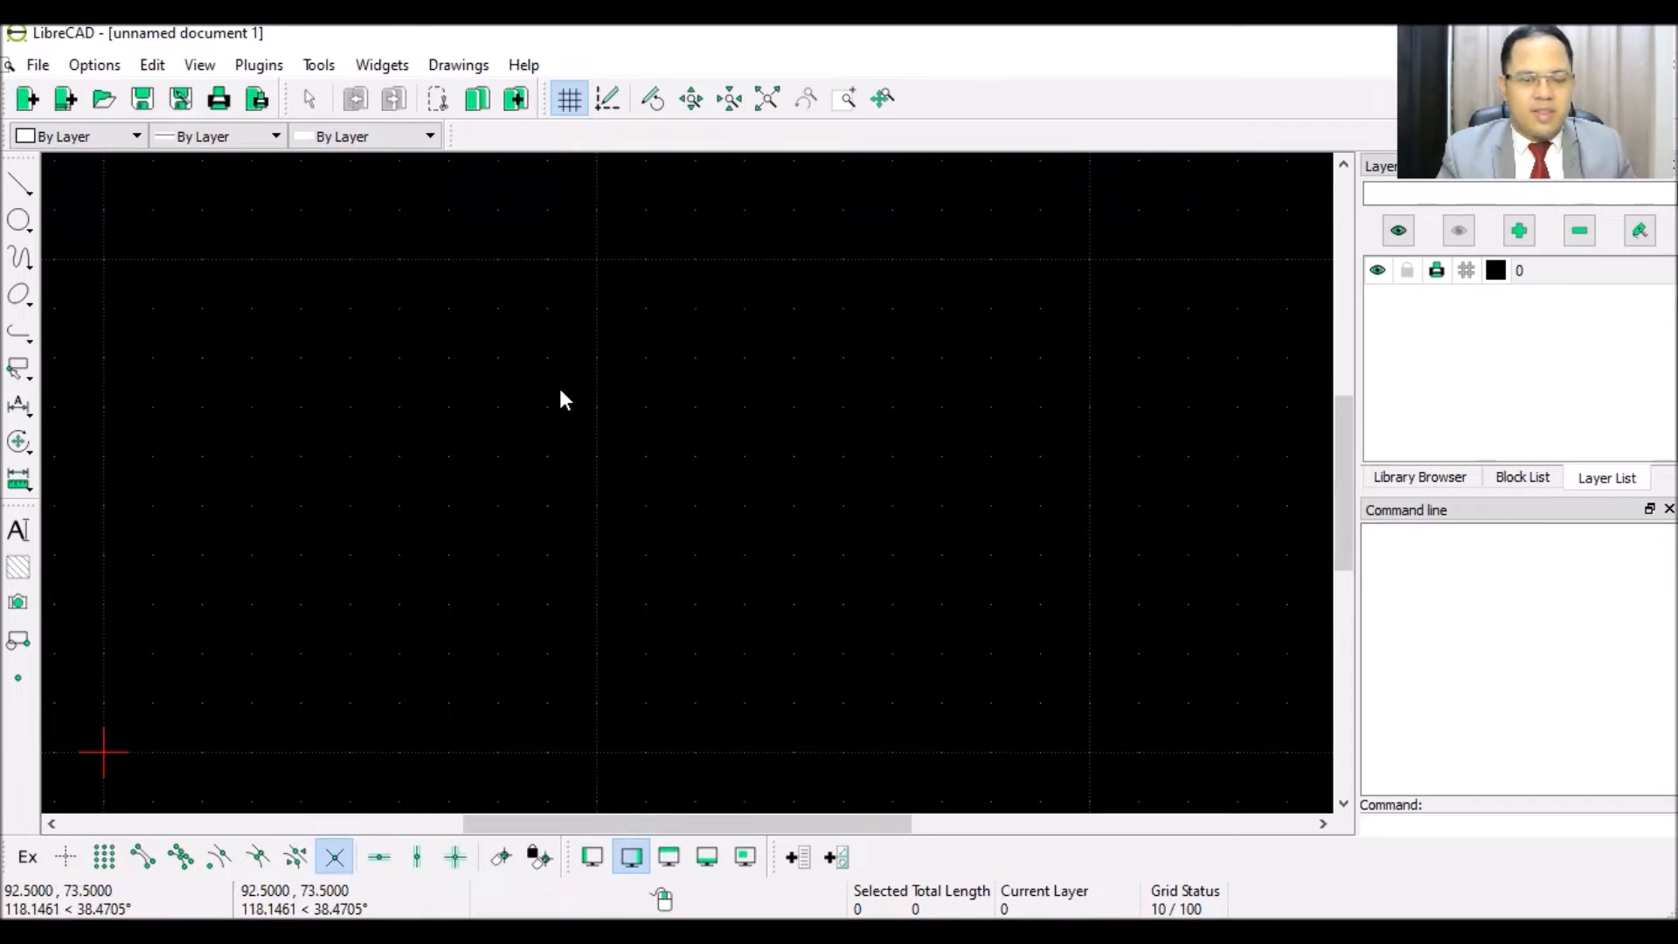
left_click(94, 66)
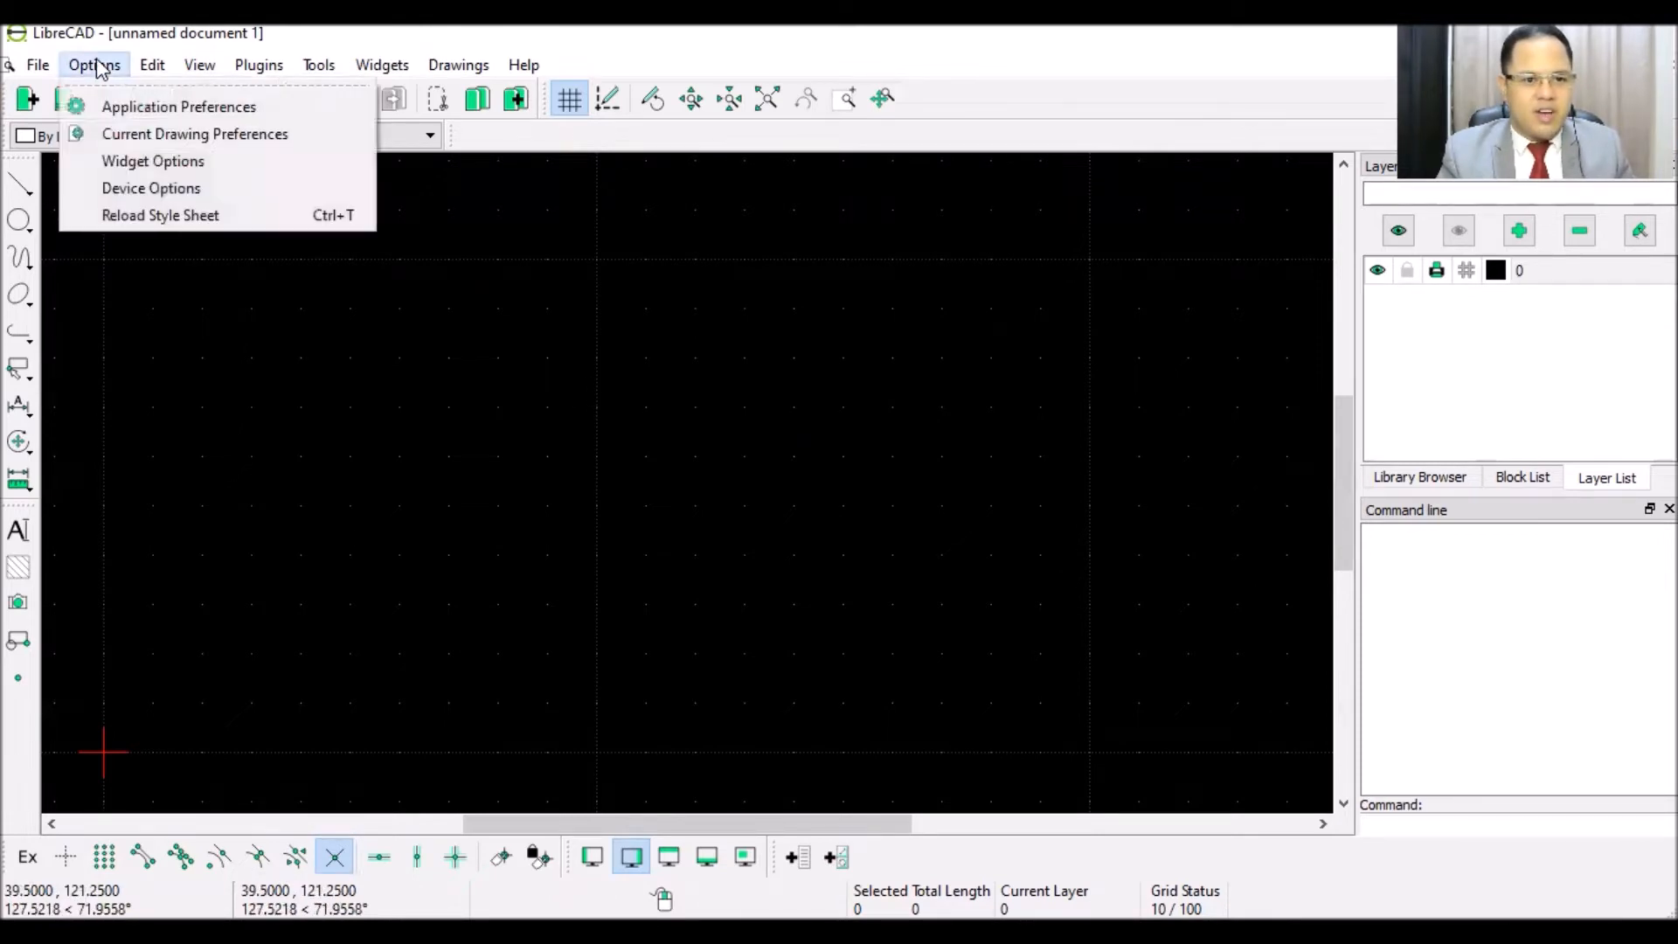
left_click(154, 112)
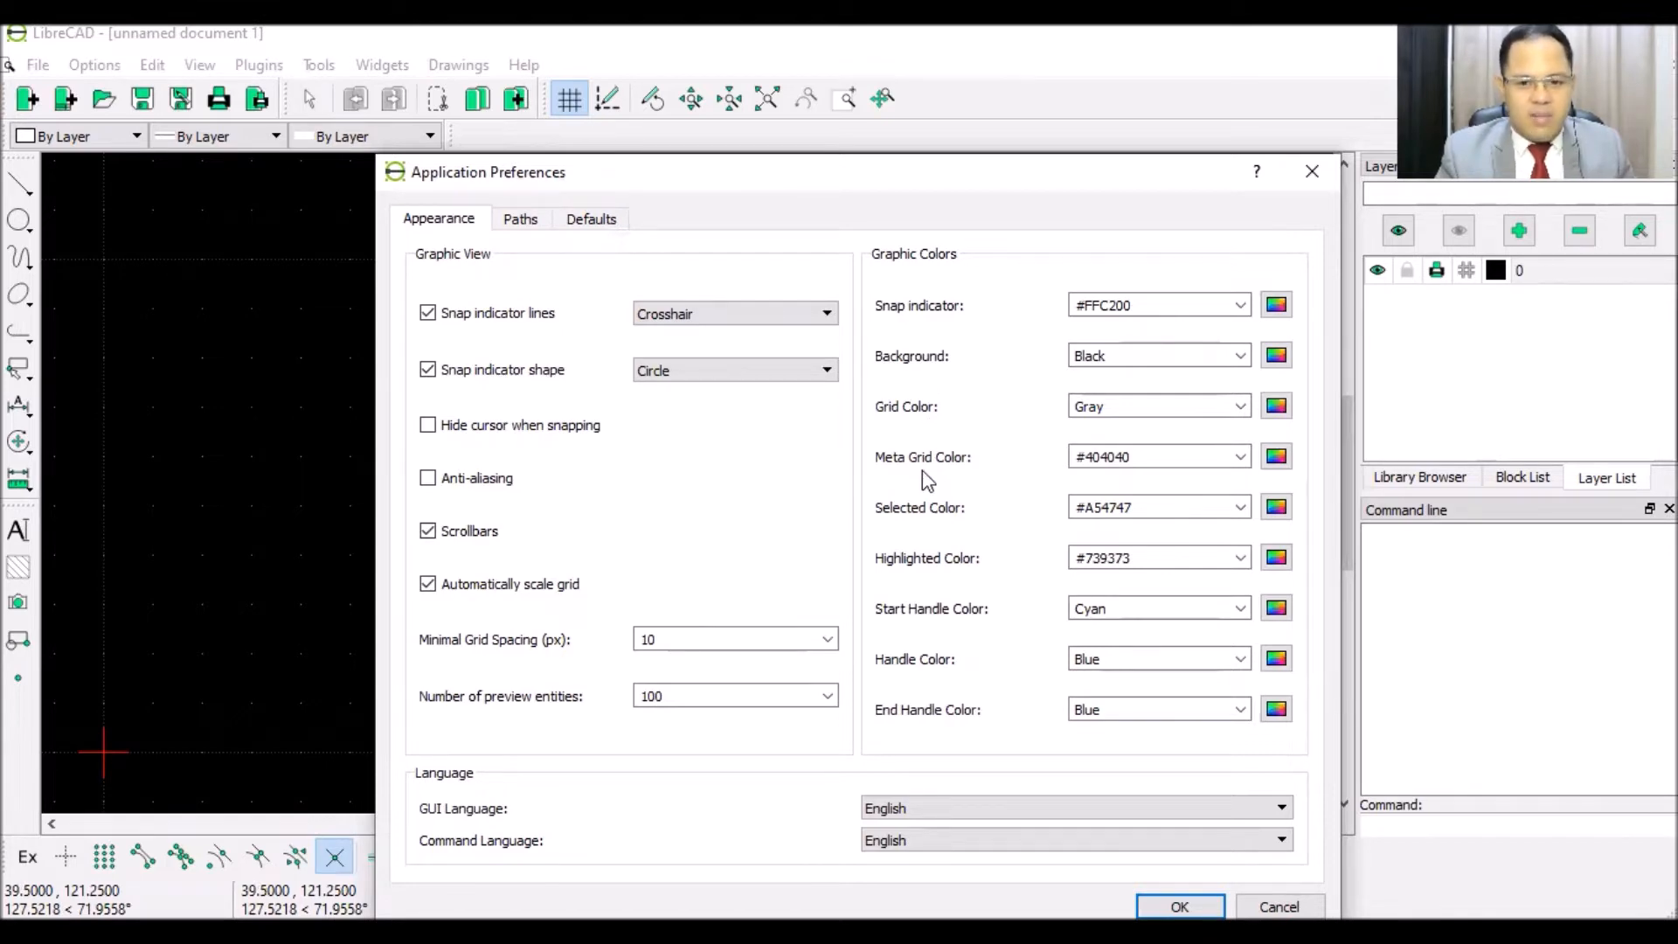
left_click(518, 232)
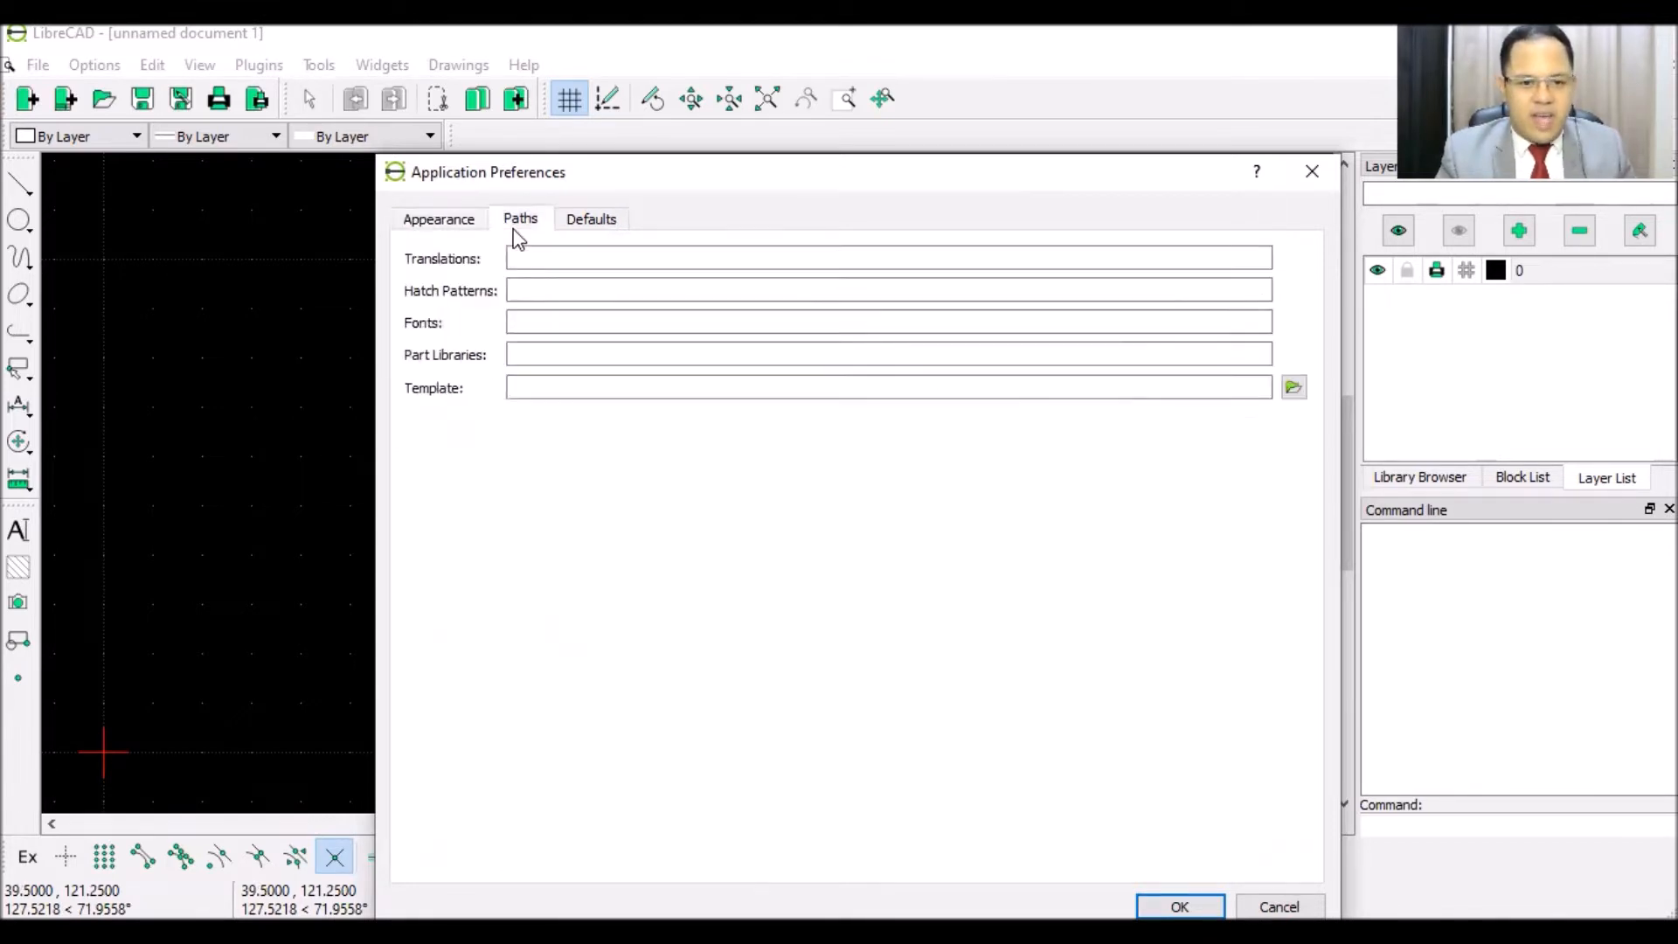
left_click(591, 225)
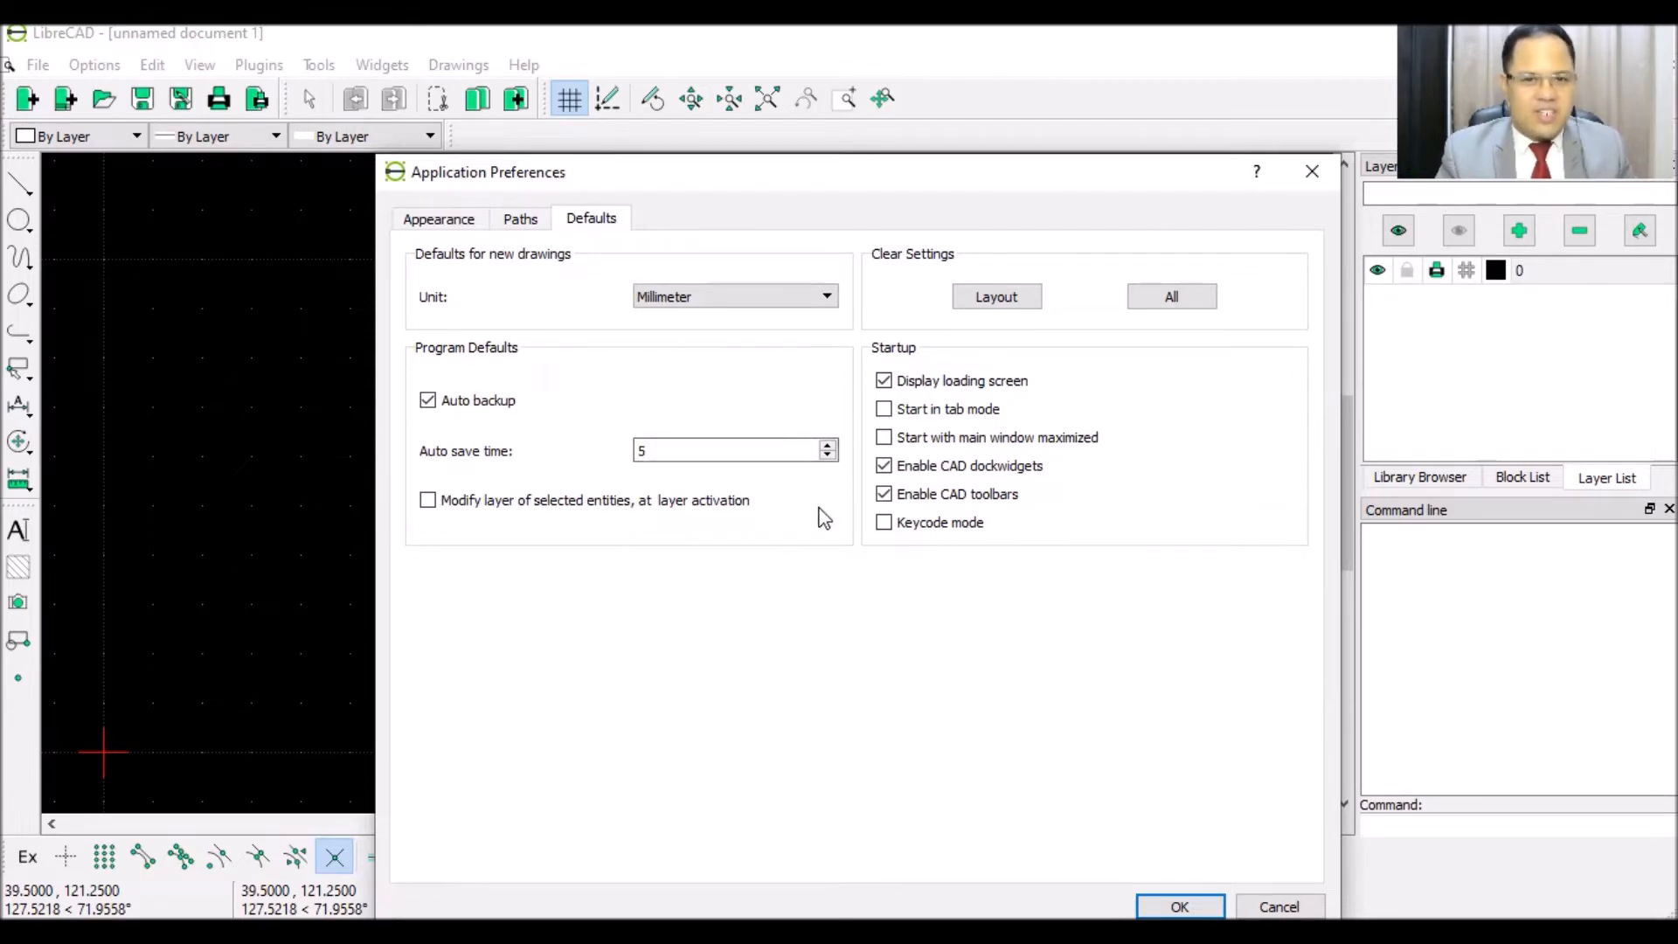
left_click(1314, 175)
left_click(92, 66)
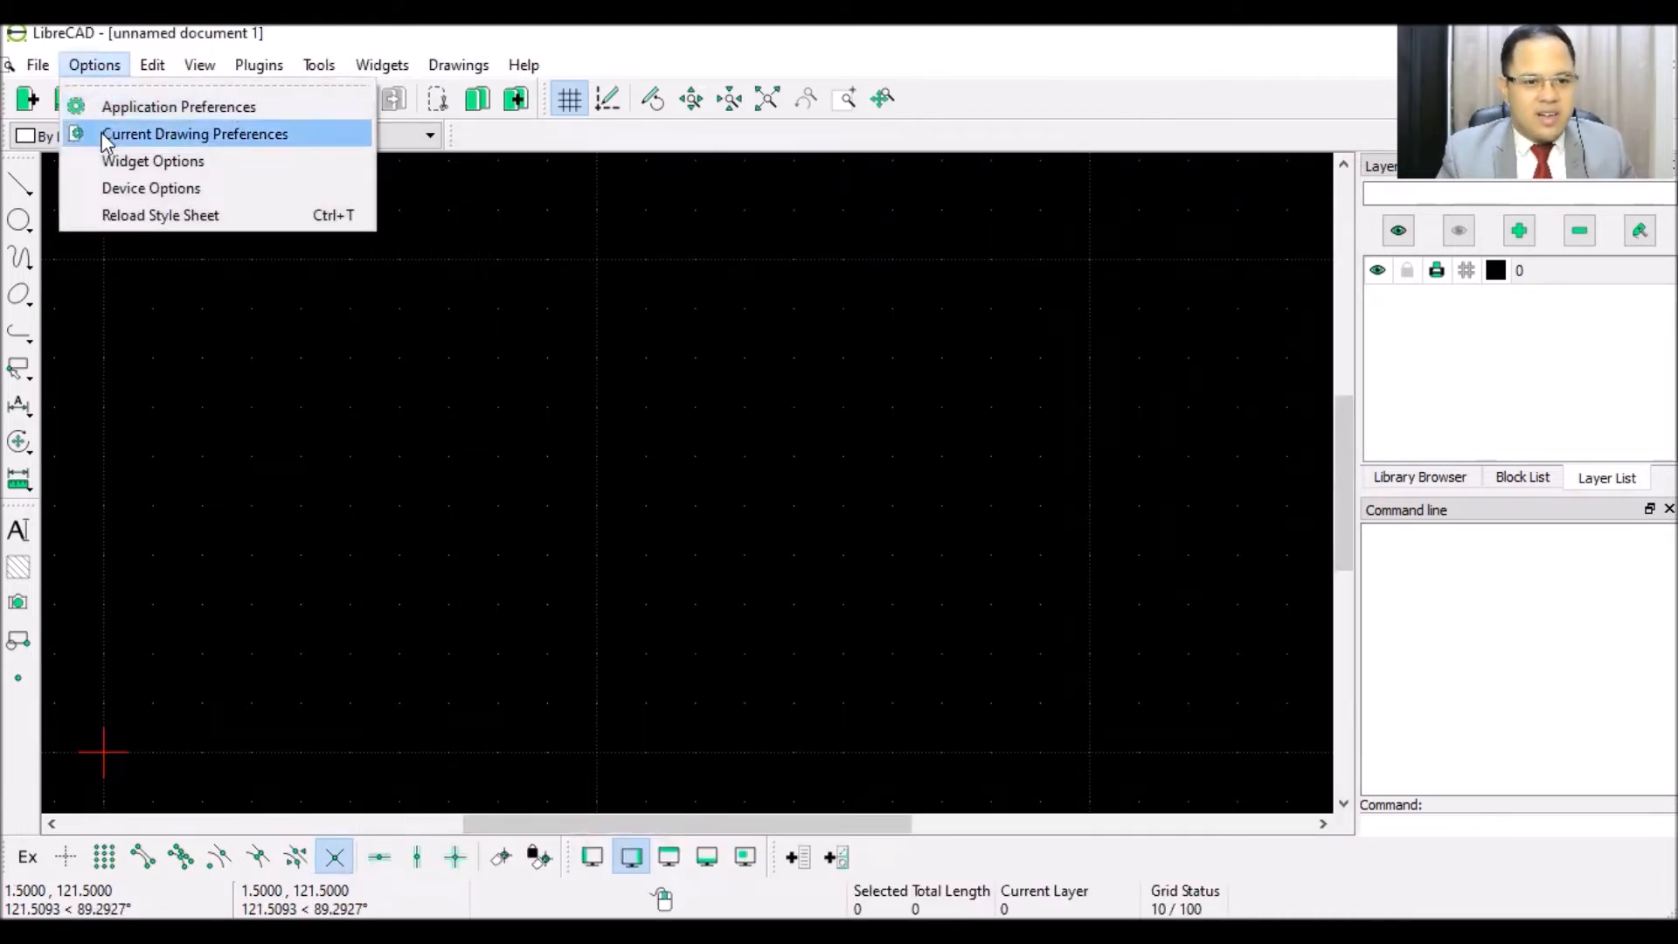
- Check the drawing's Paper, Units, Grid, Dimensions and Splines preferences, then close with OK
left_click(104, 138)
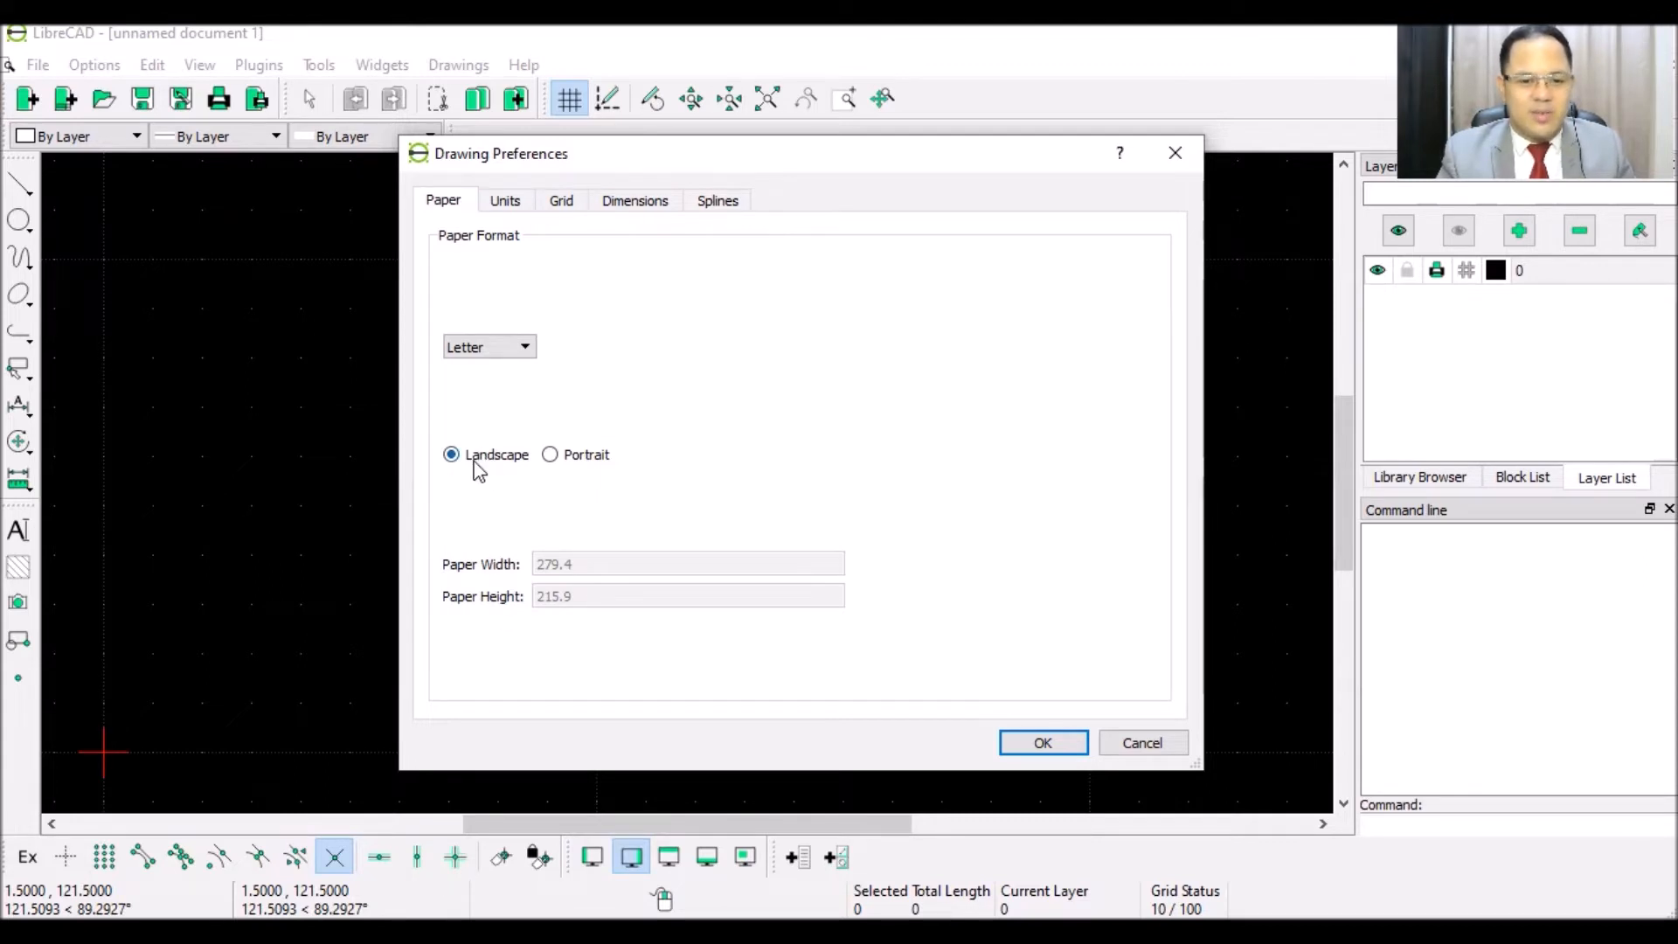
left_click(499, 204)
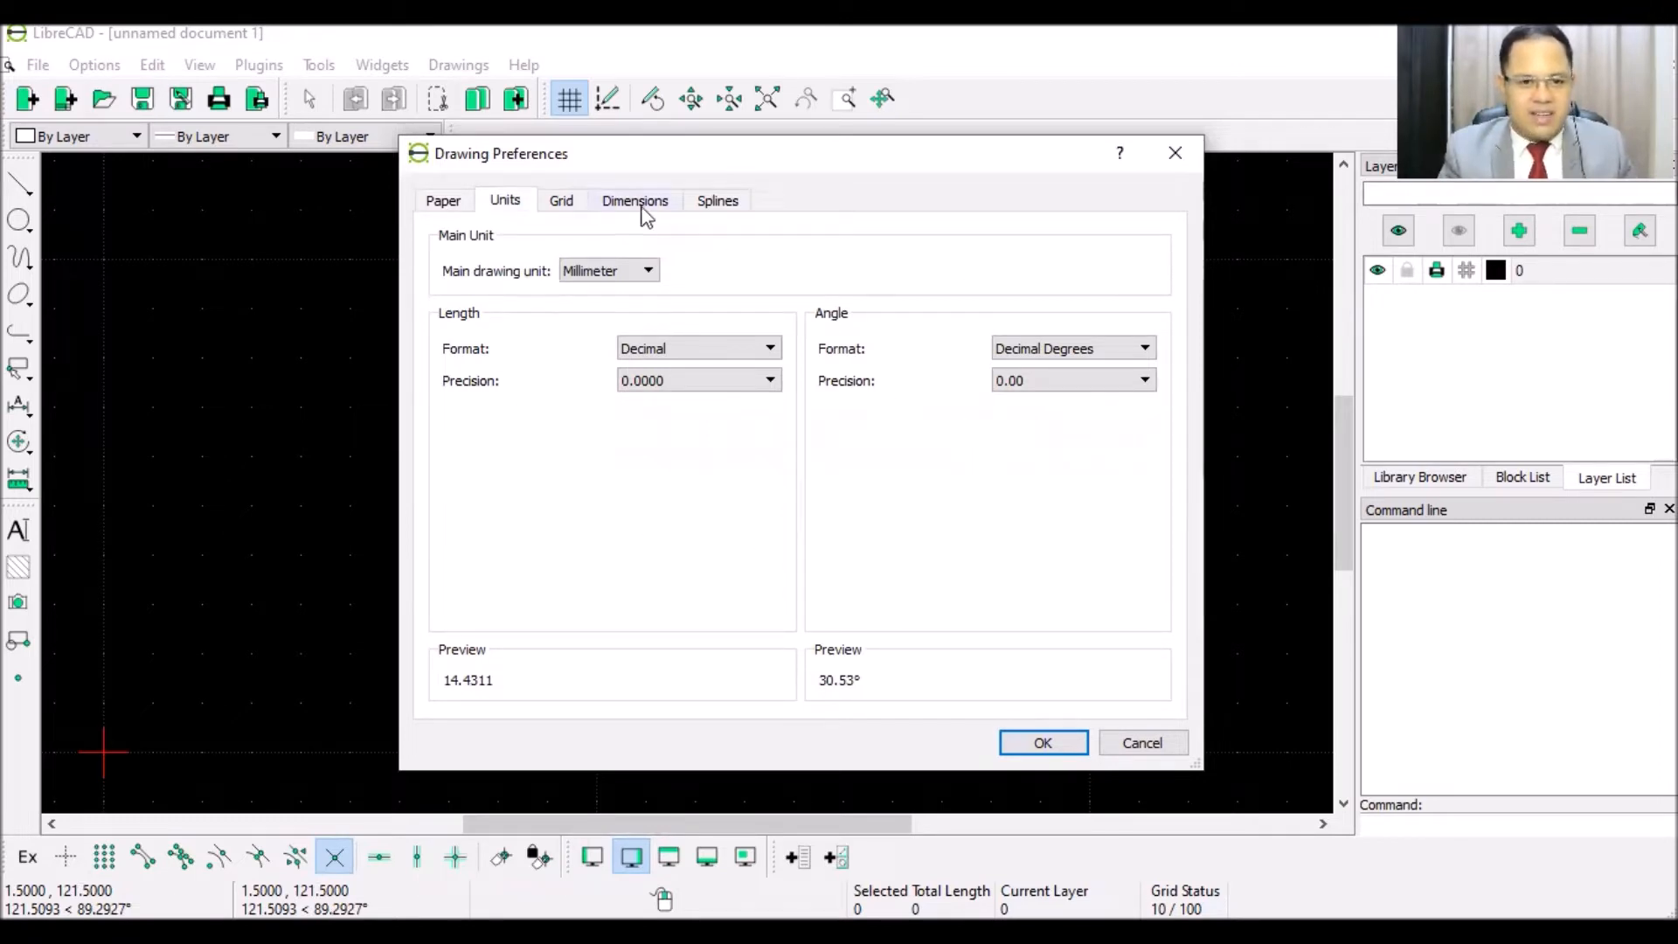
left_click(563, 200)
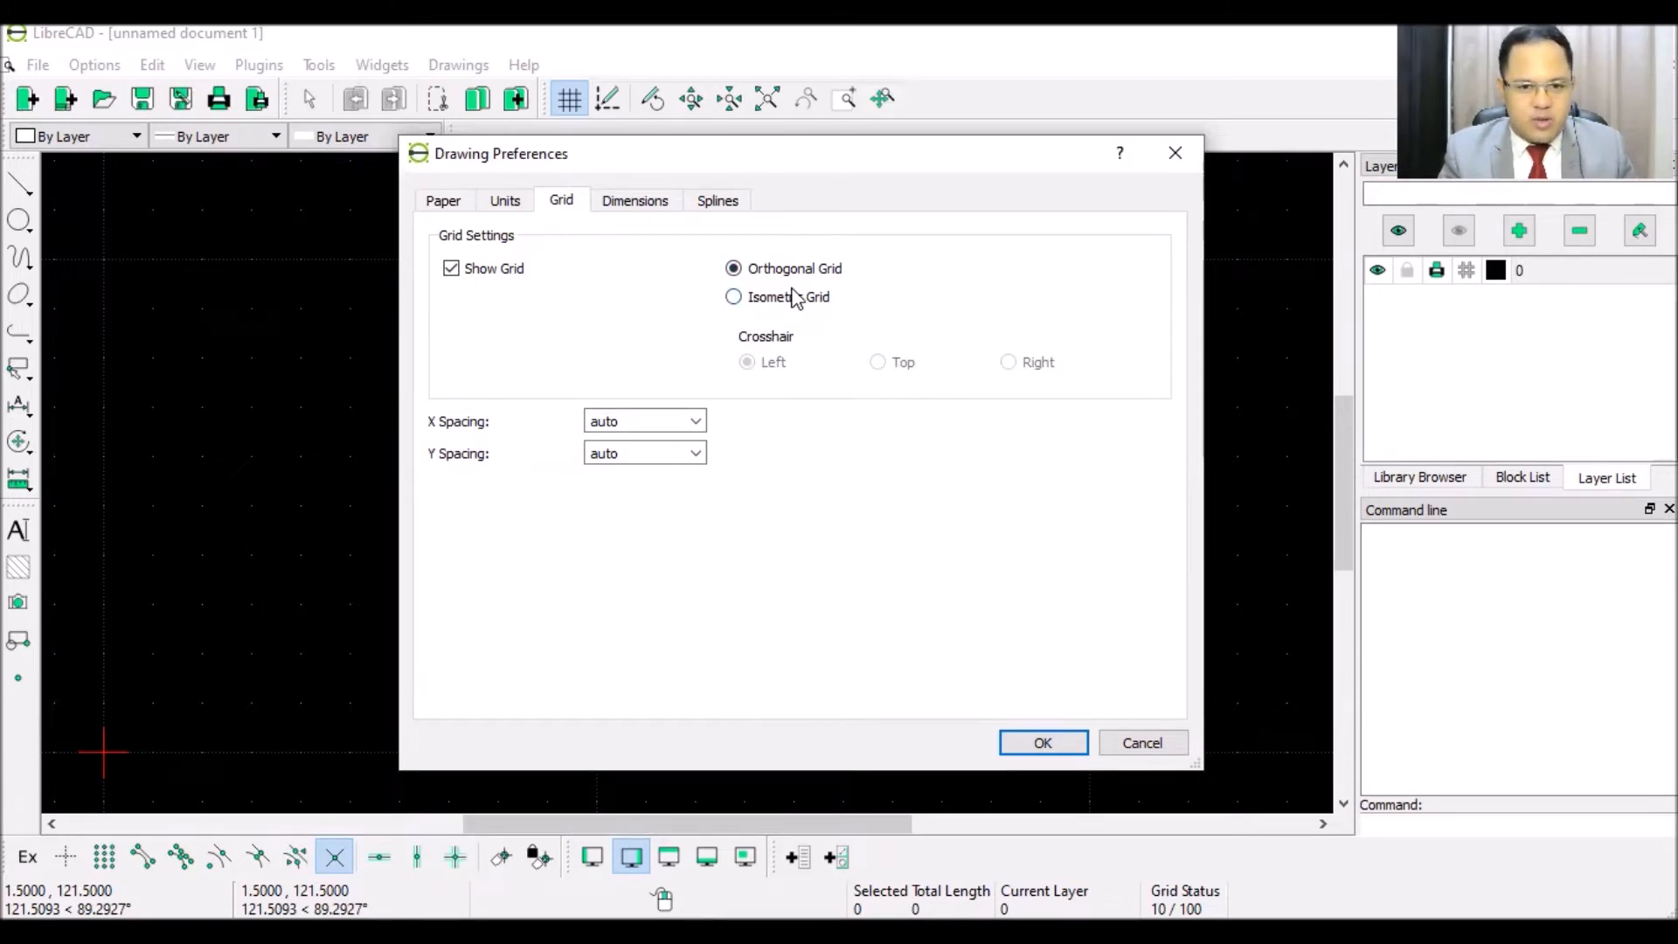
left_click(634, 203)
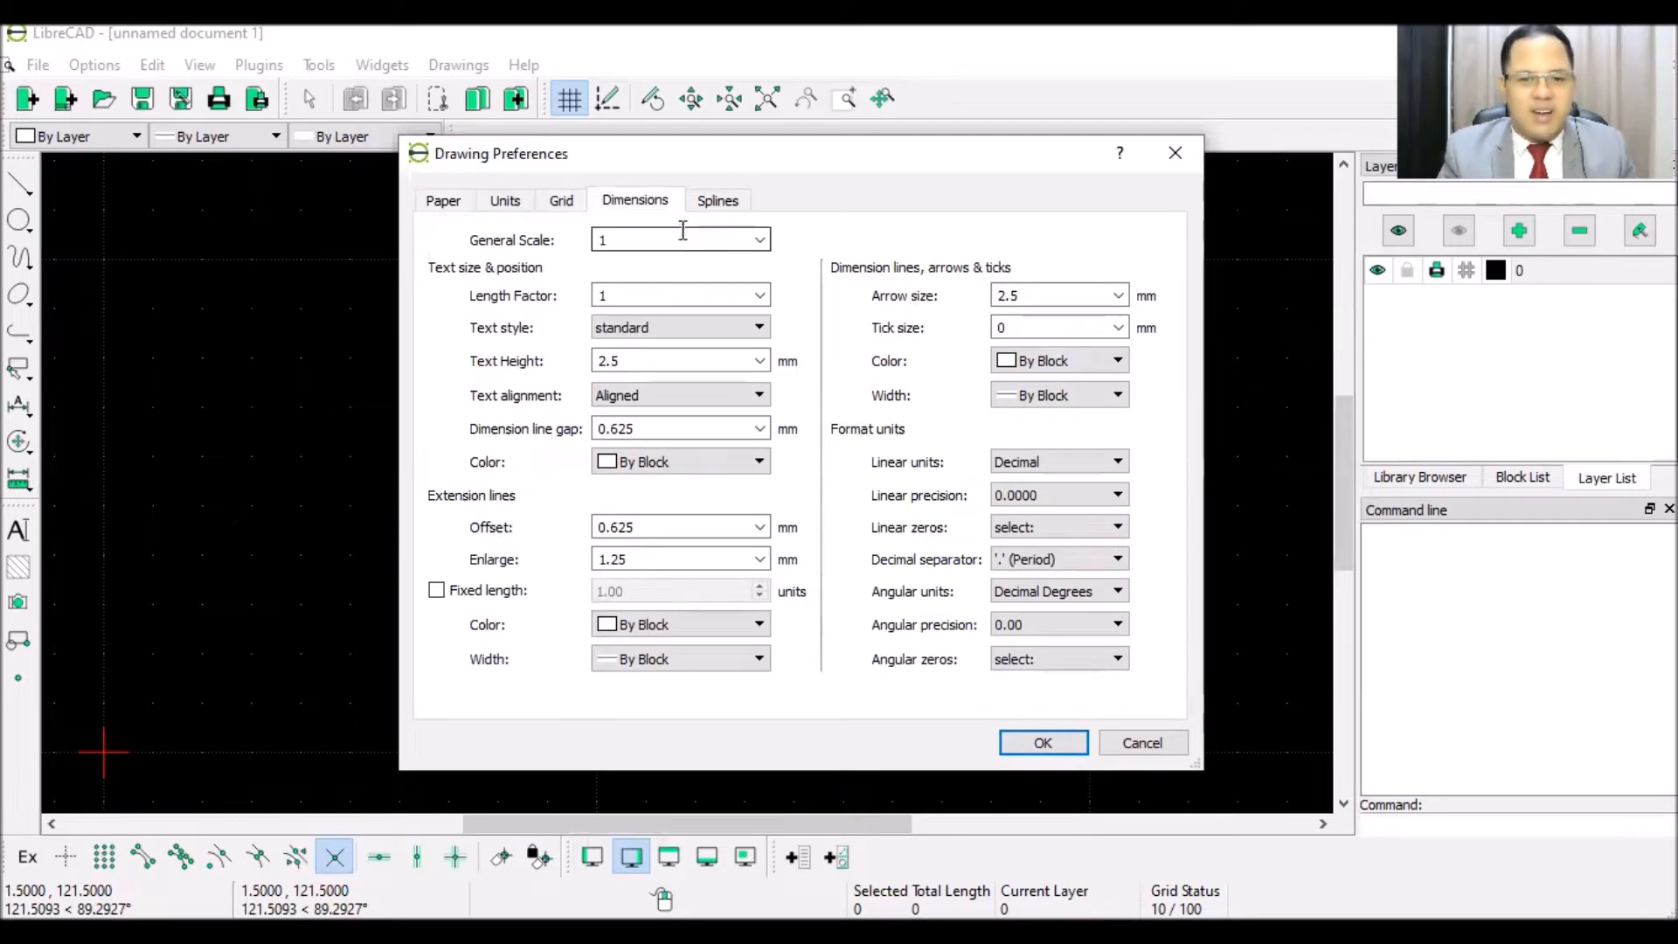
left_click(715, 205)
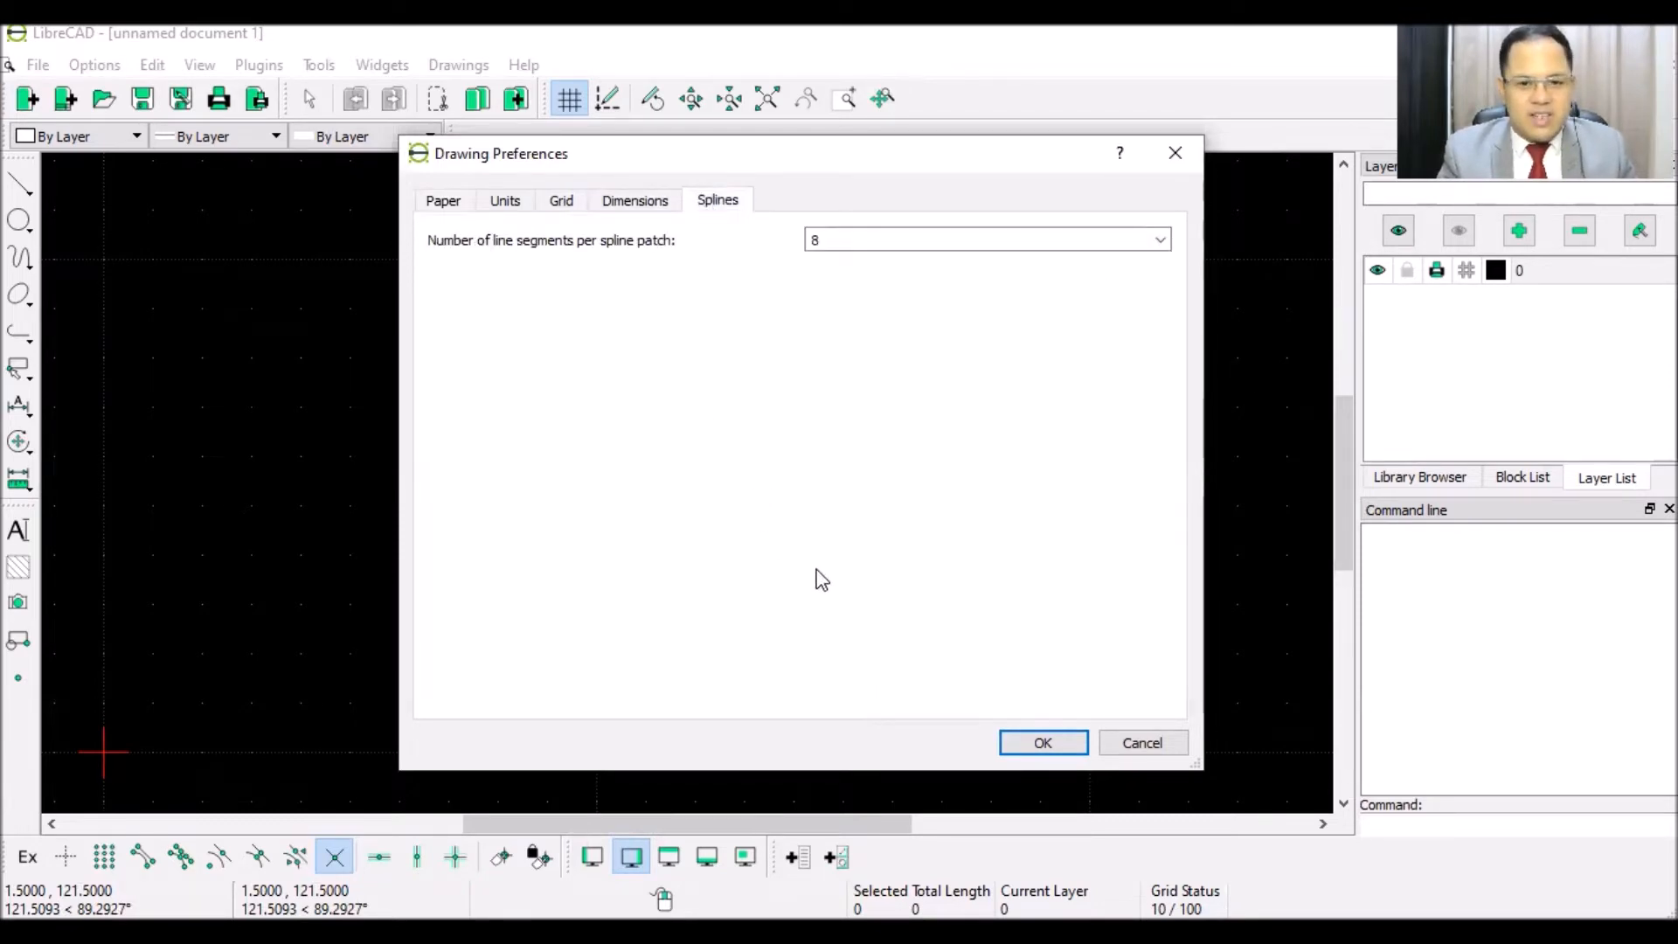
left_click(1038, 743)
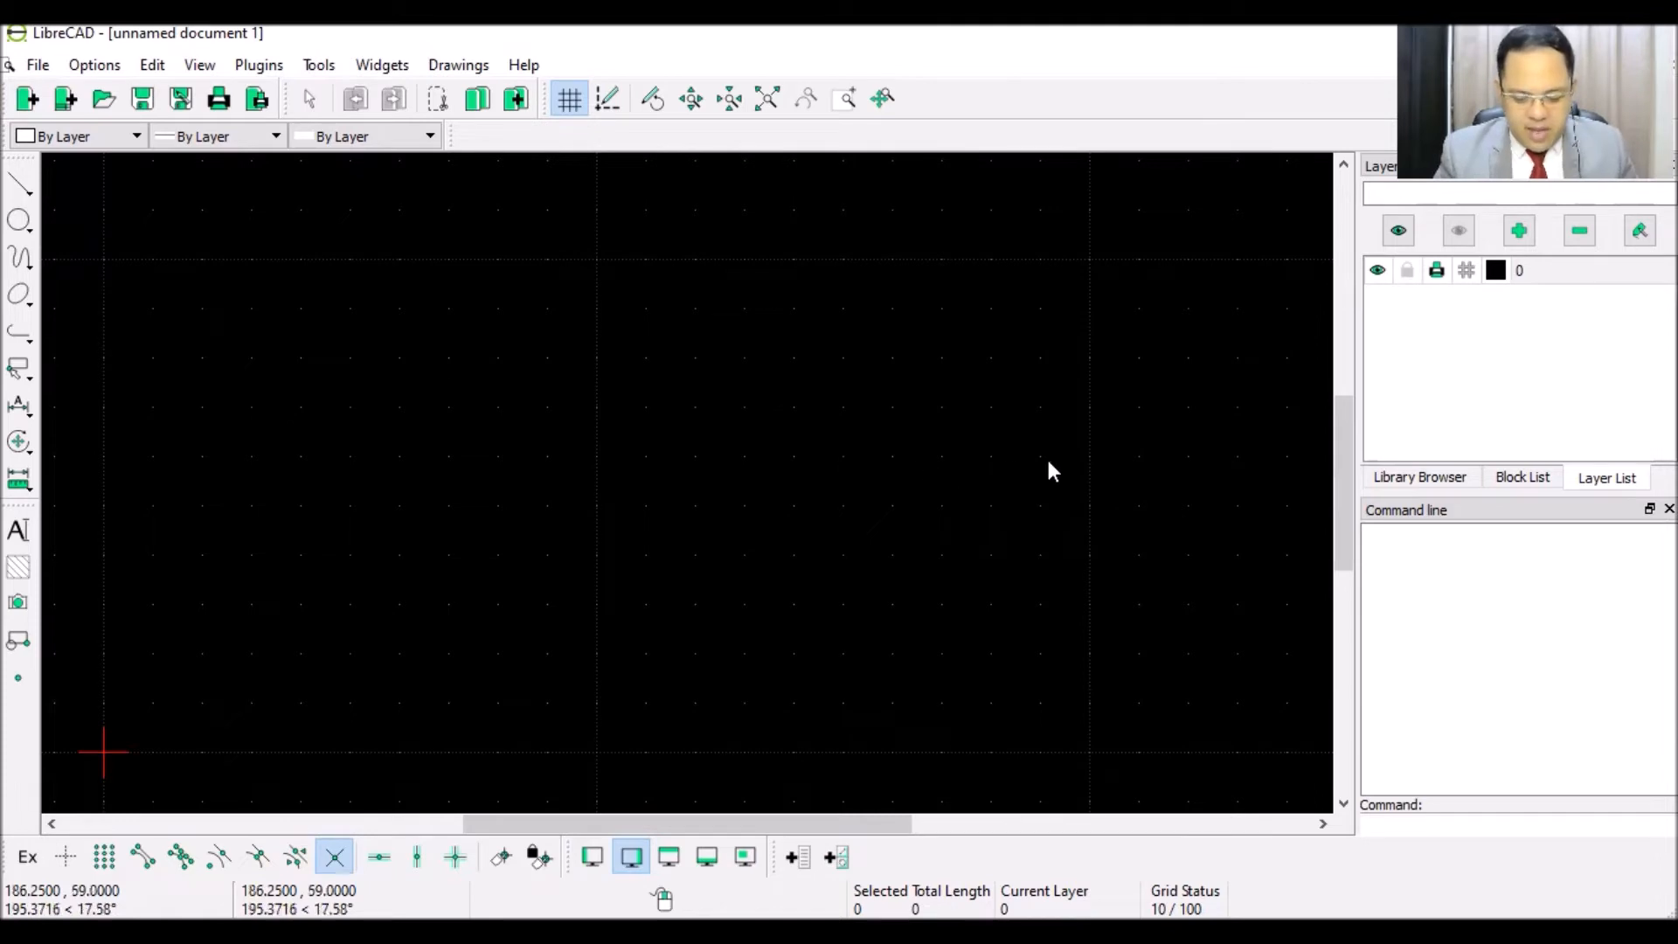
- Create a layer named Hidden in green with the default line width
left_click(1523, 232)
type("Hidden")
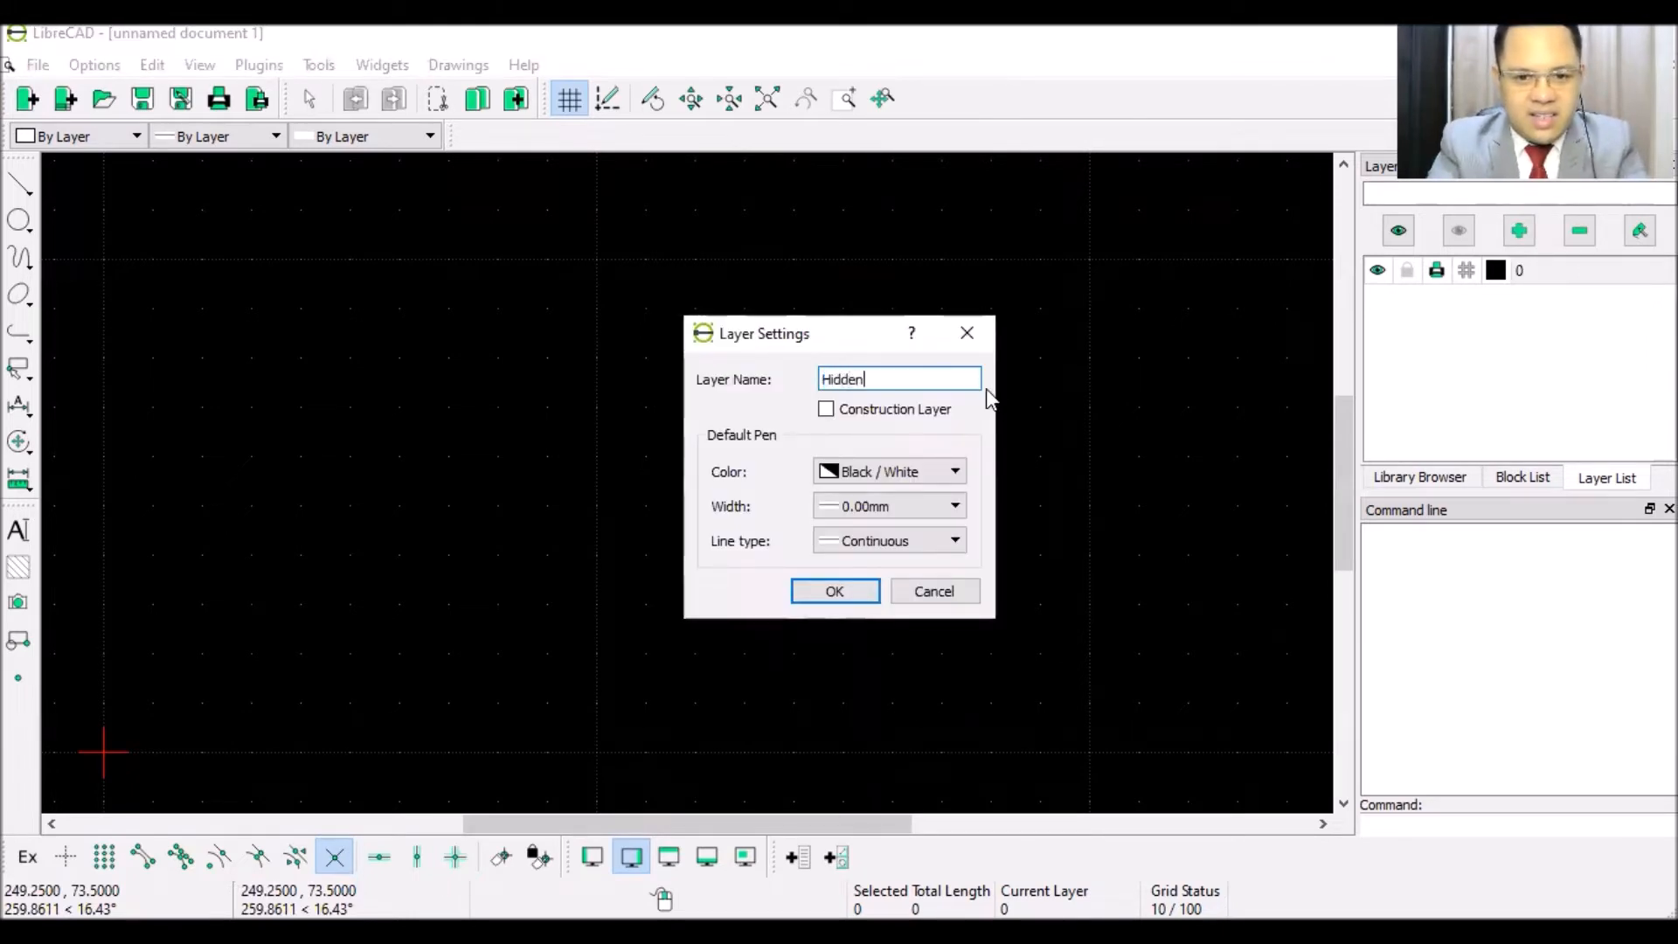
left_click(892, 477)
left_click(880, 507)
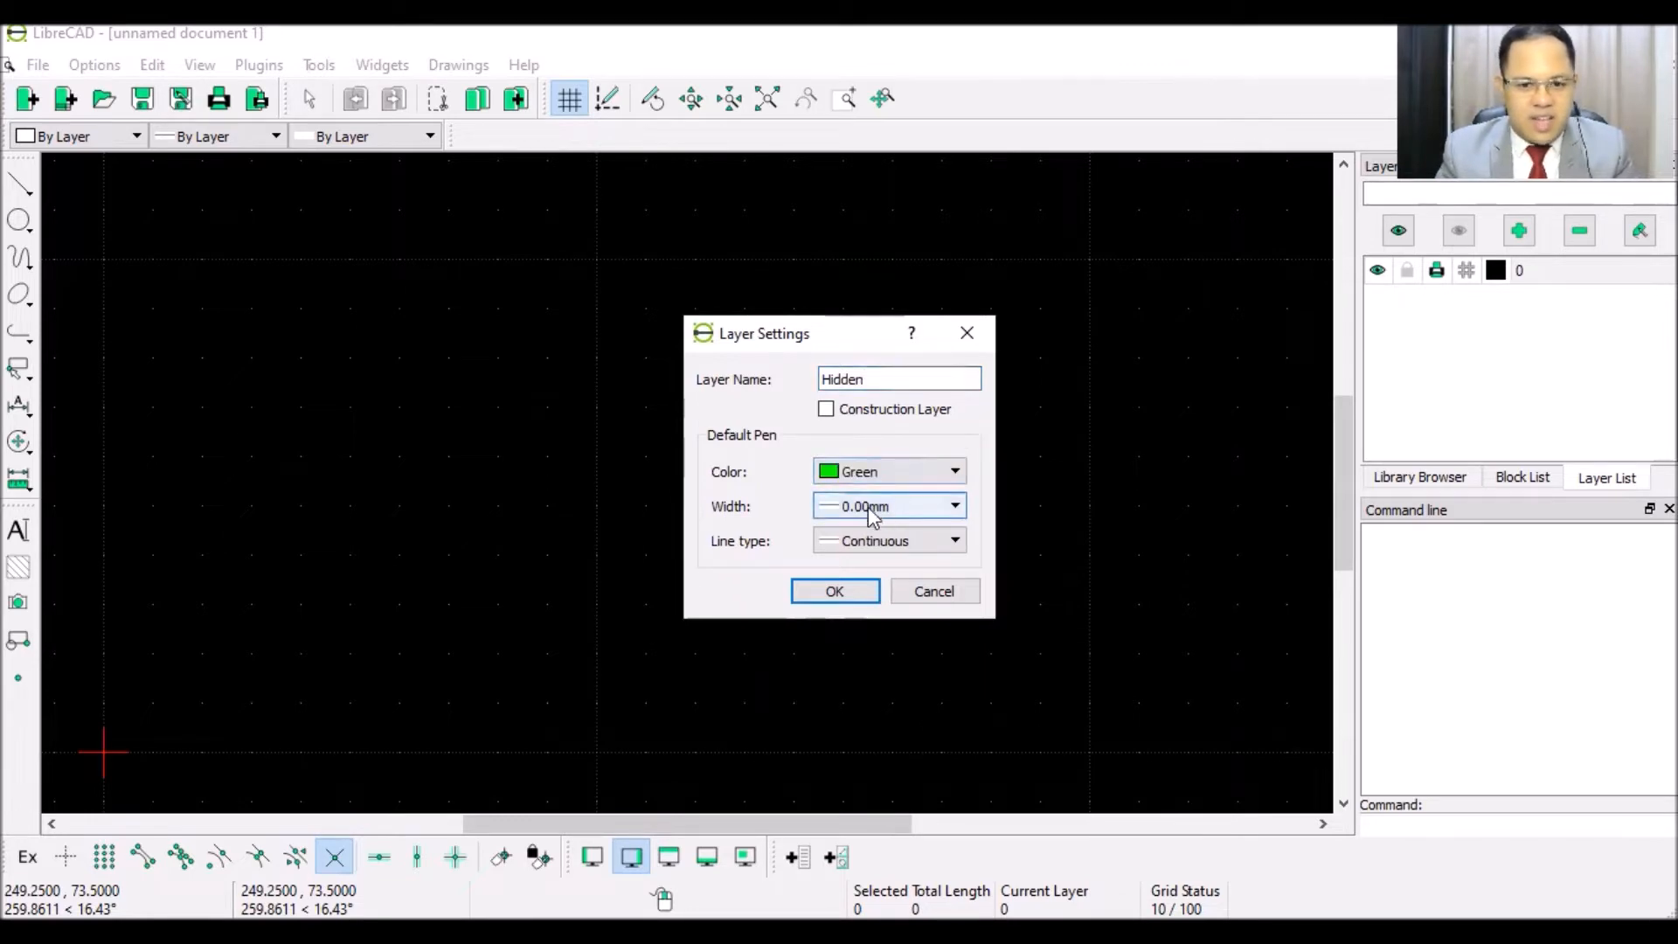
left_click(873, 512)
left_click(874, 542)
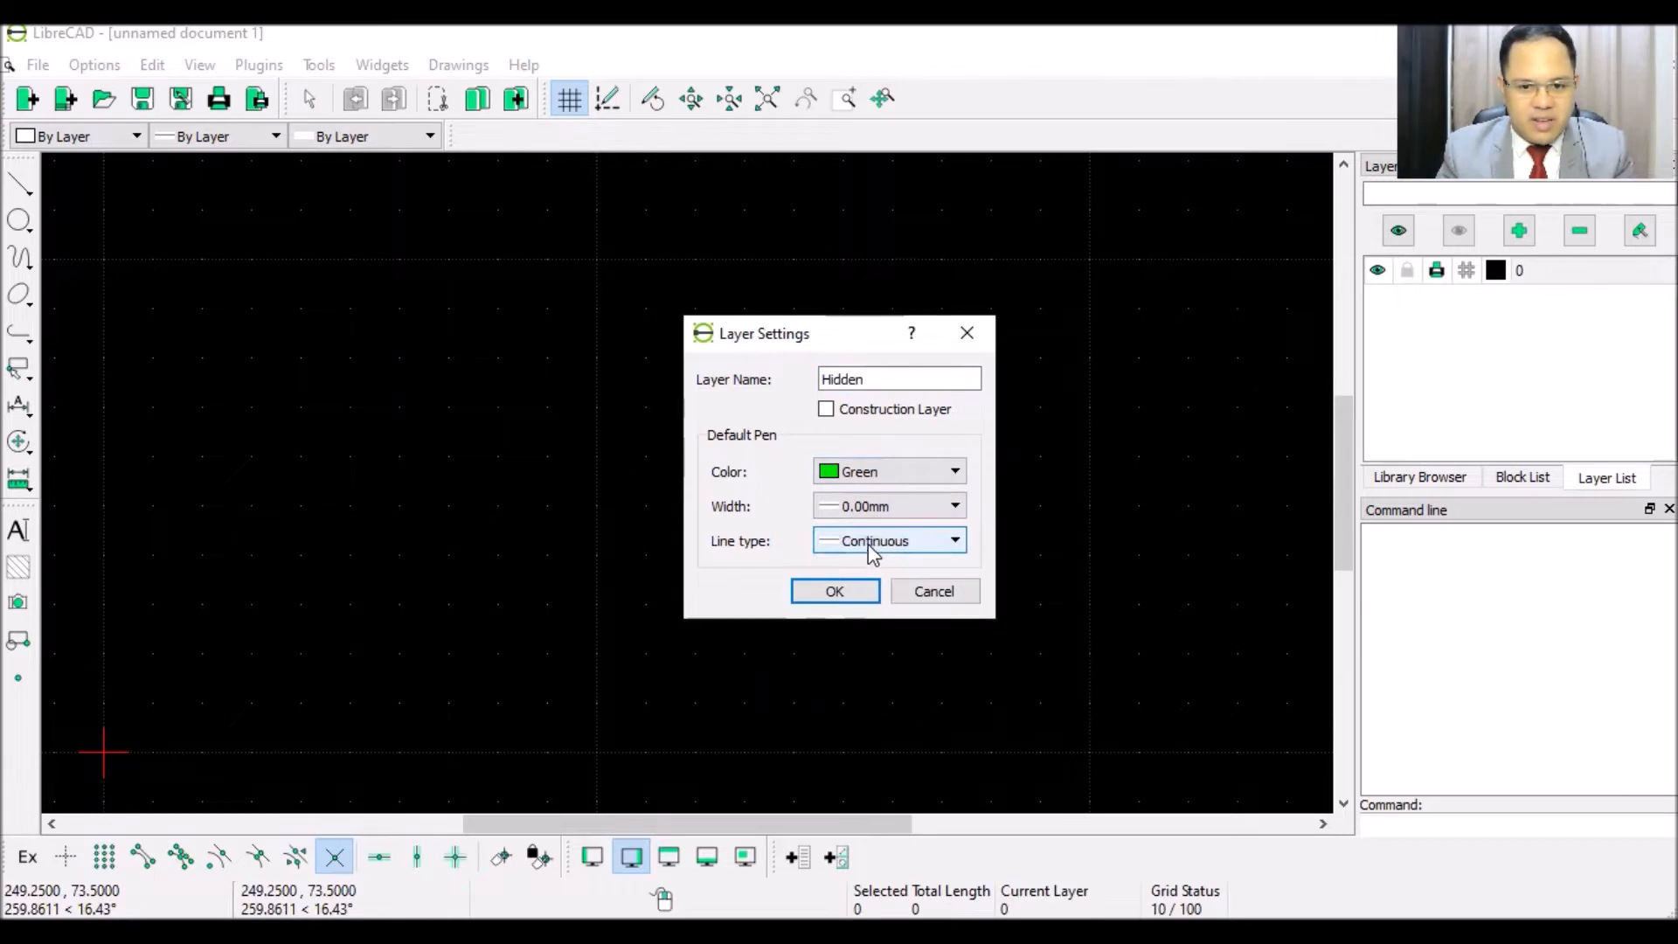
left_click(861, 592)
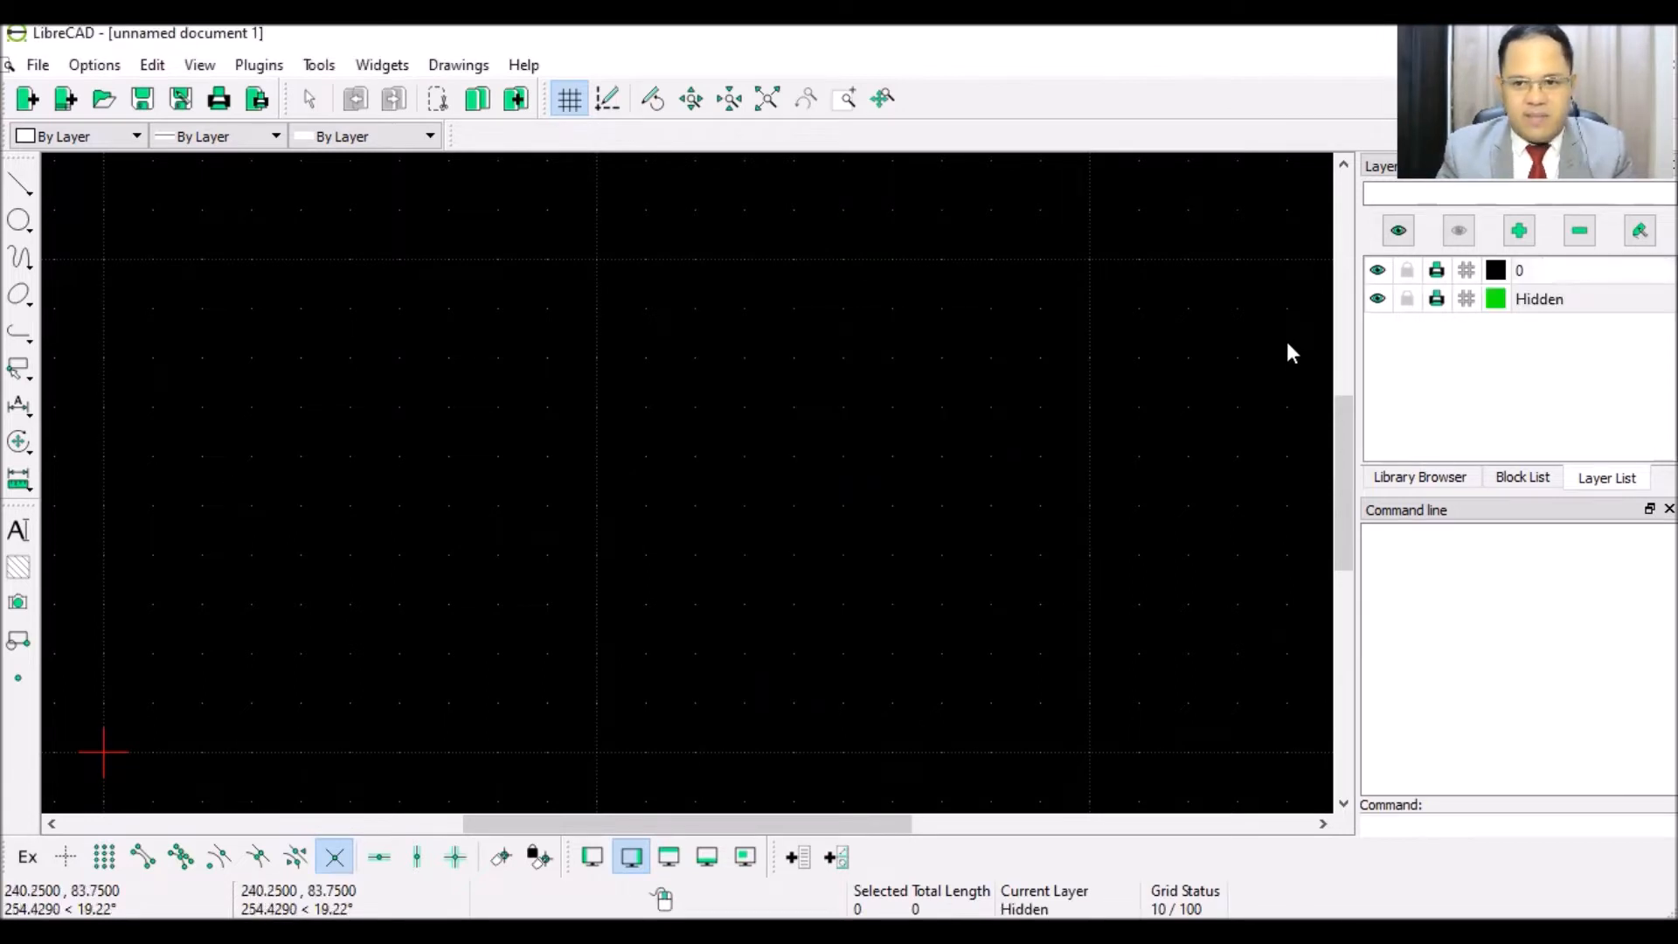
- Create a layer named Dimension in blue
left_click(1524, 236)
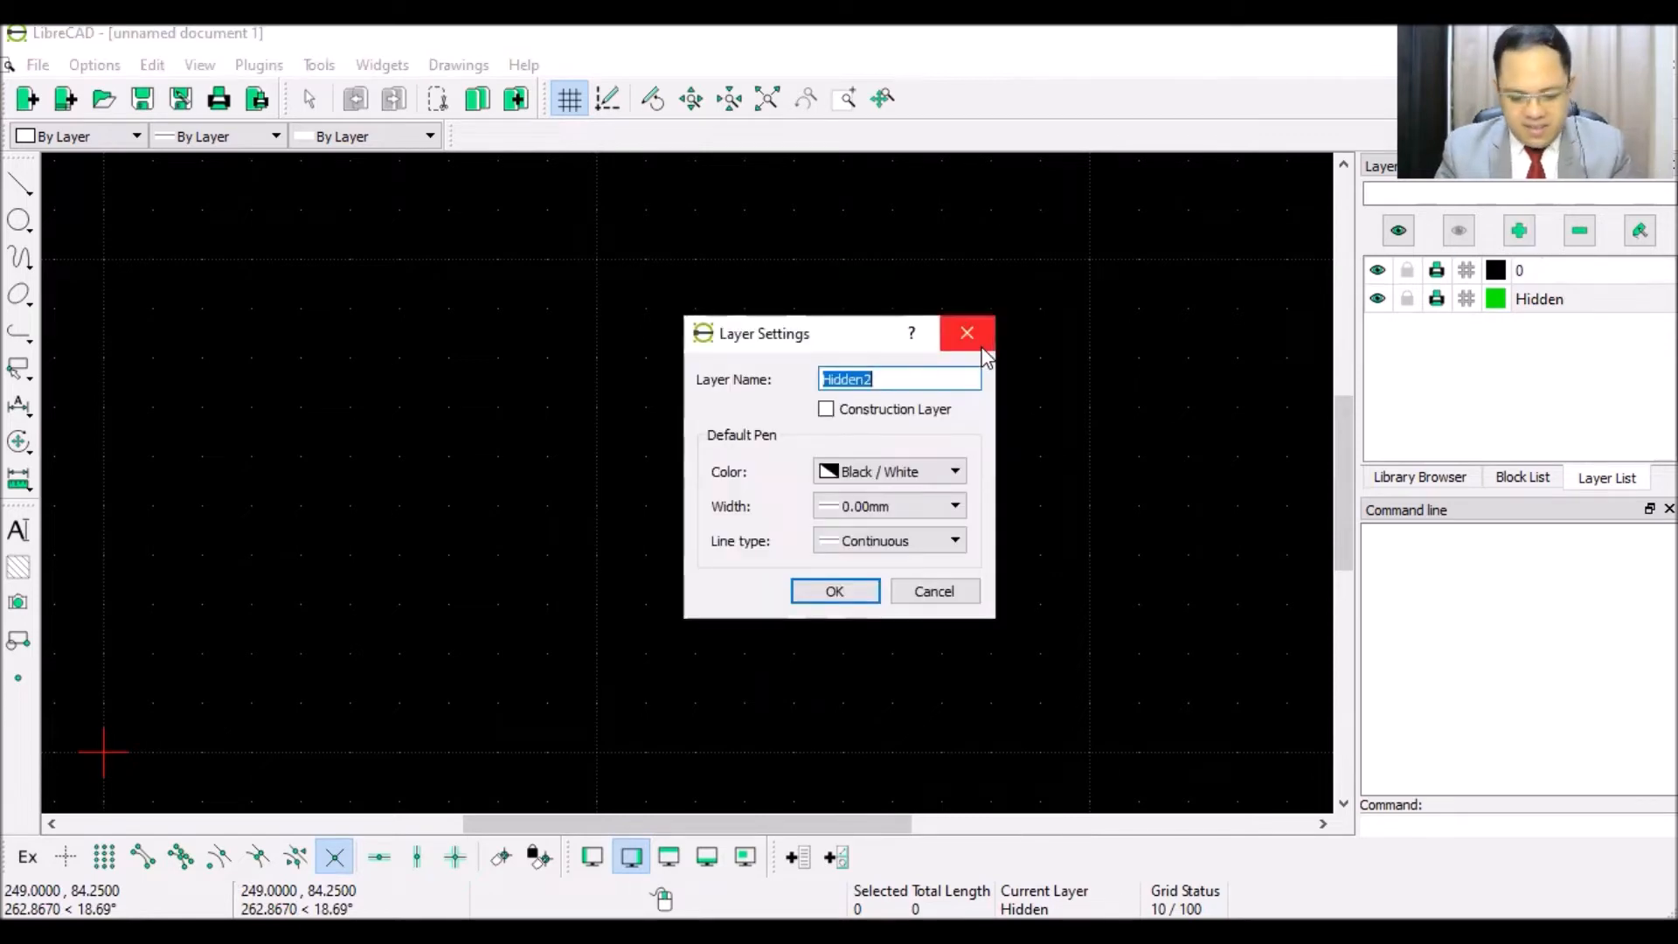
type("Dimension")
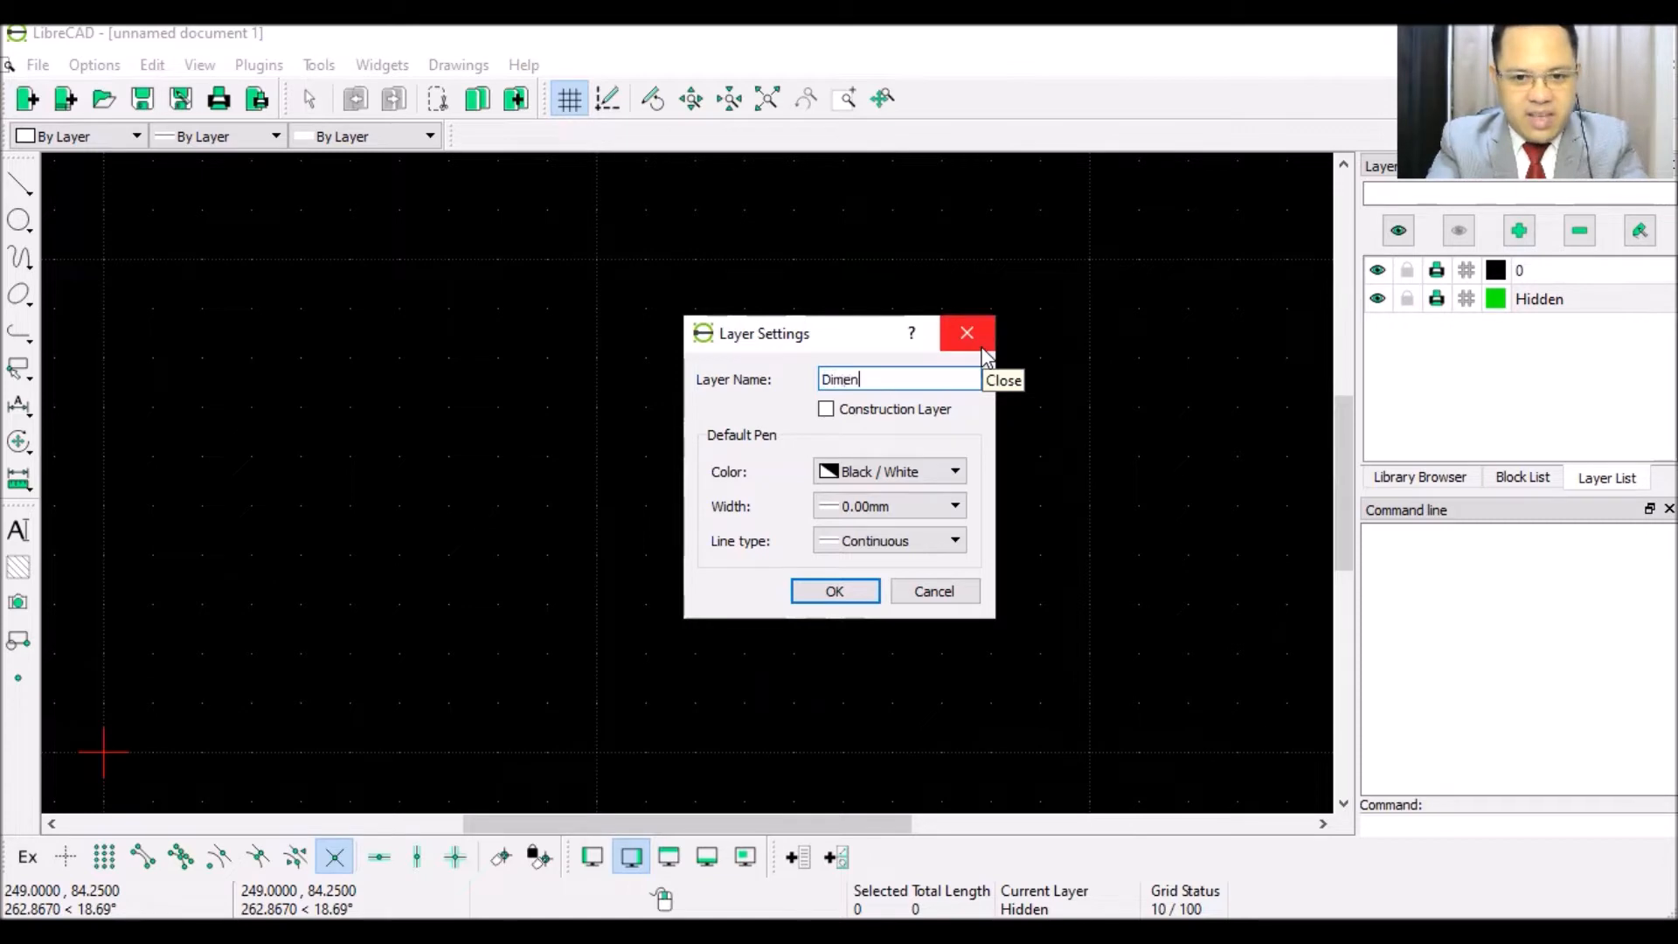
left_click(902, 477)
left_click(868, 573)
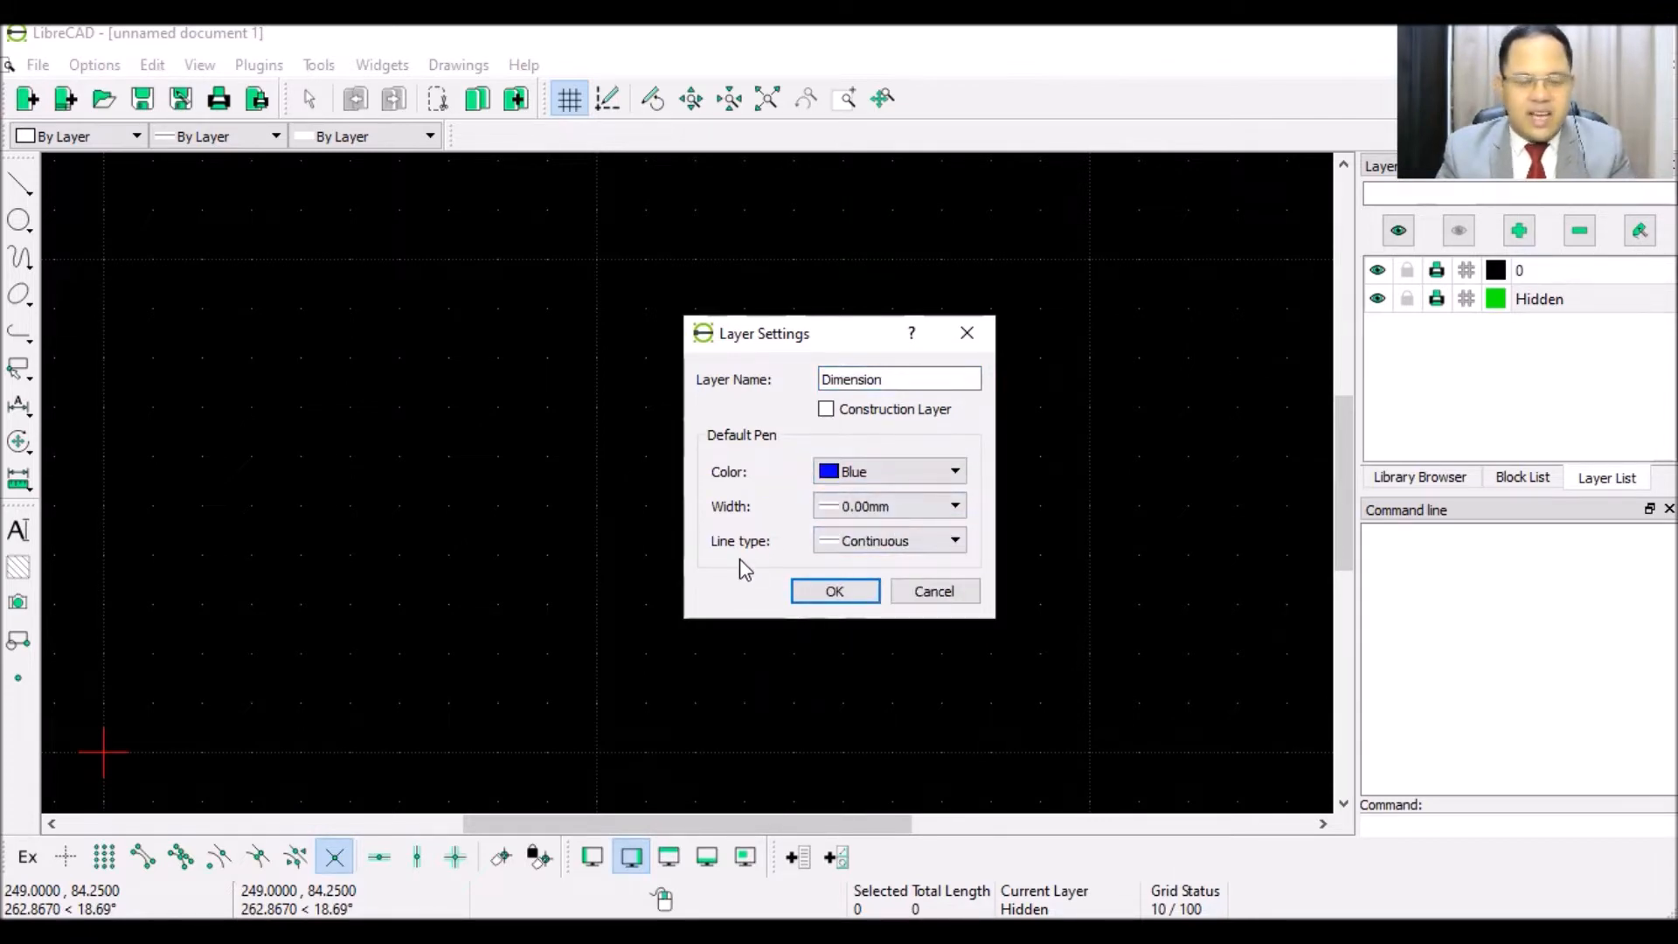
left_click(831, 591)
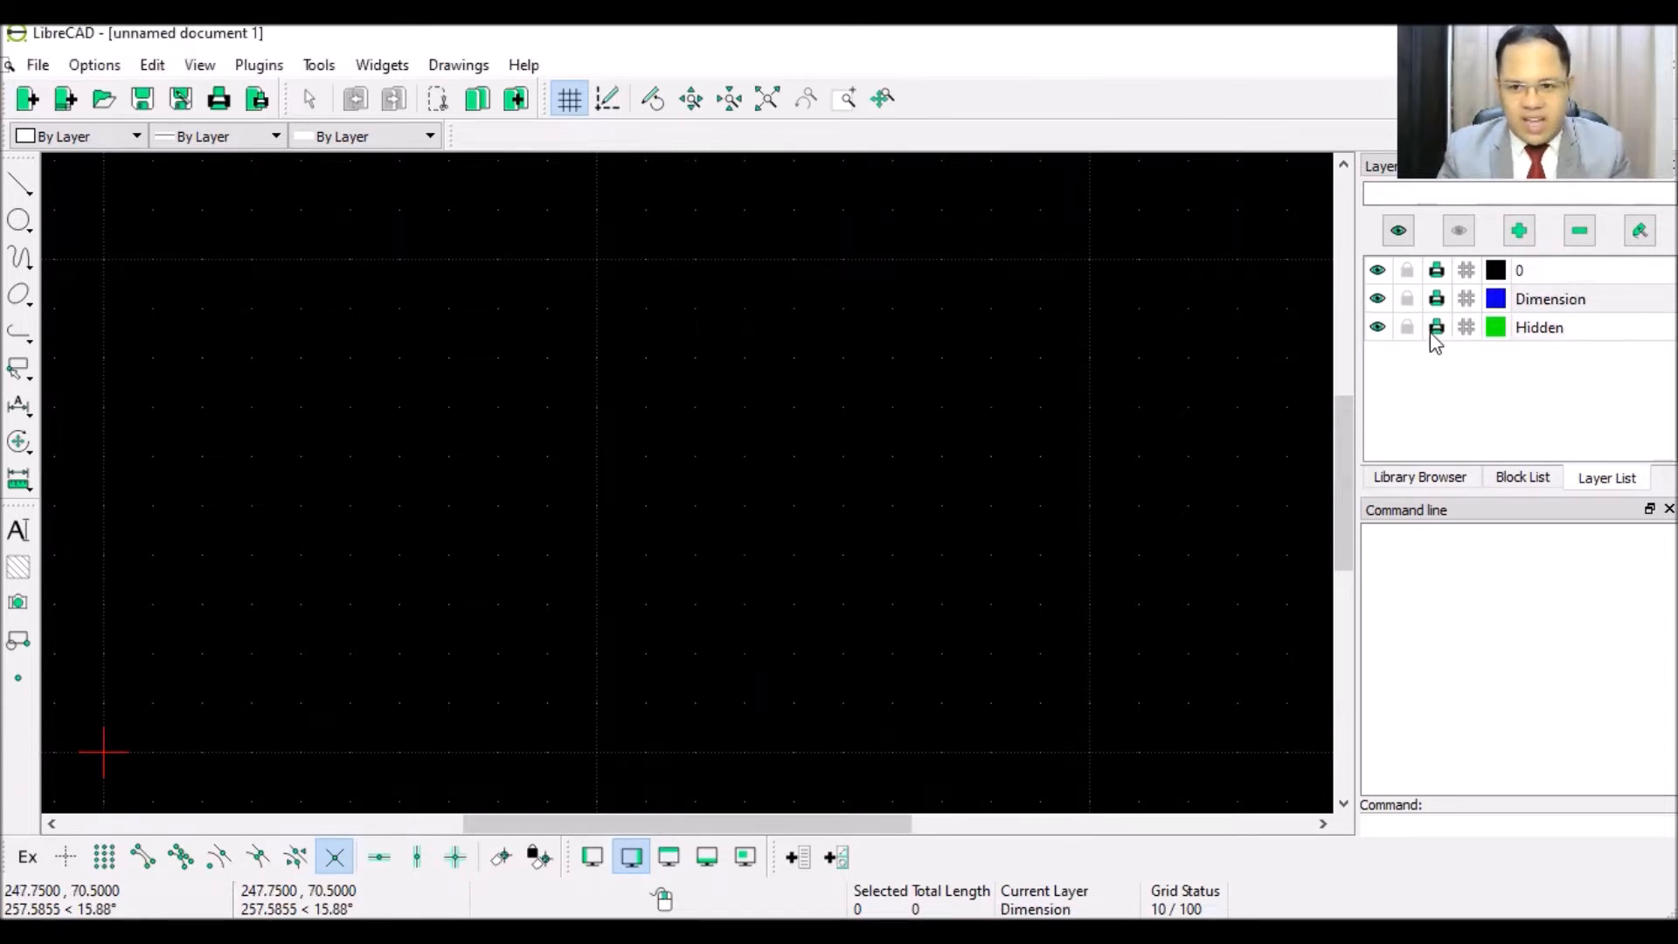
- Create a red Center layer with 0.35 mm width and Dash Dot (small) line type, then make layer 0 current
left_click(1520, 232)
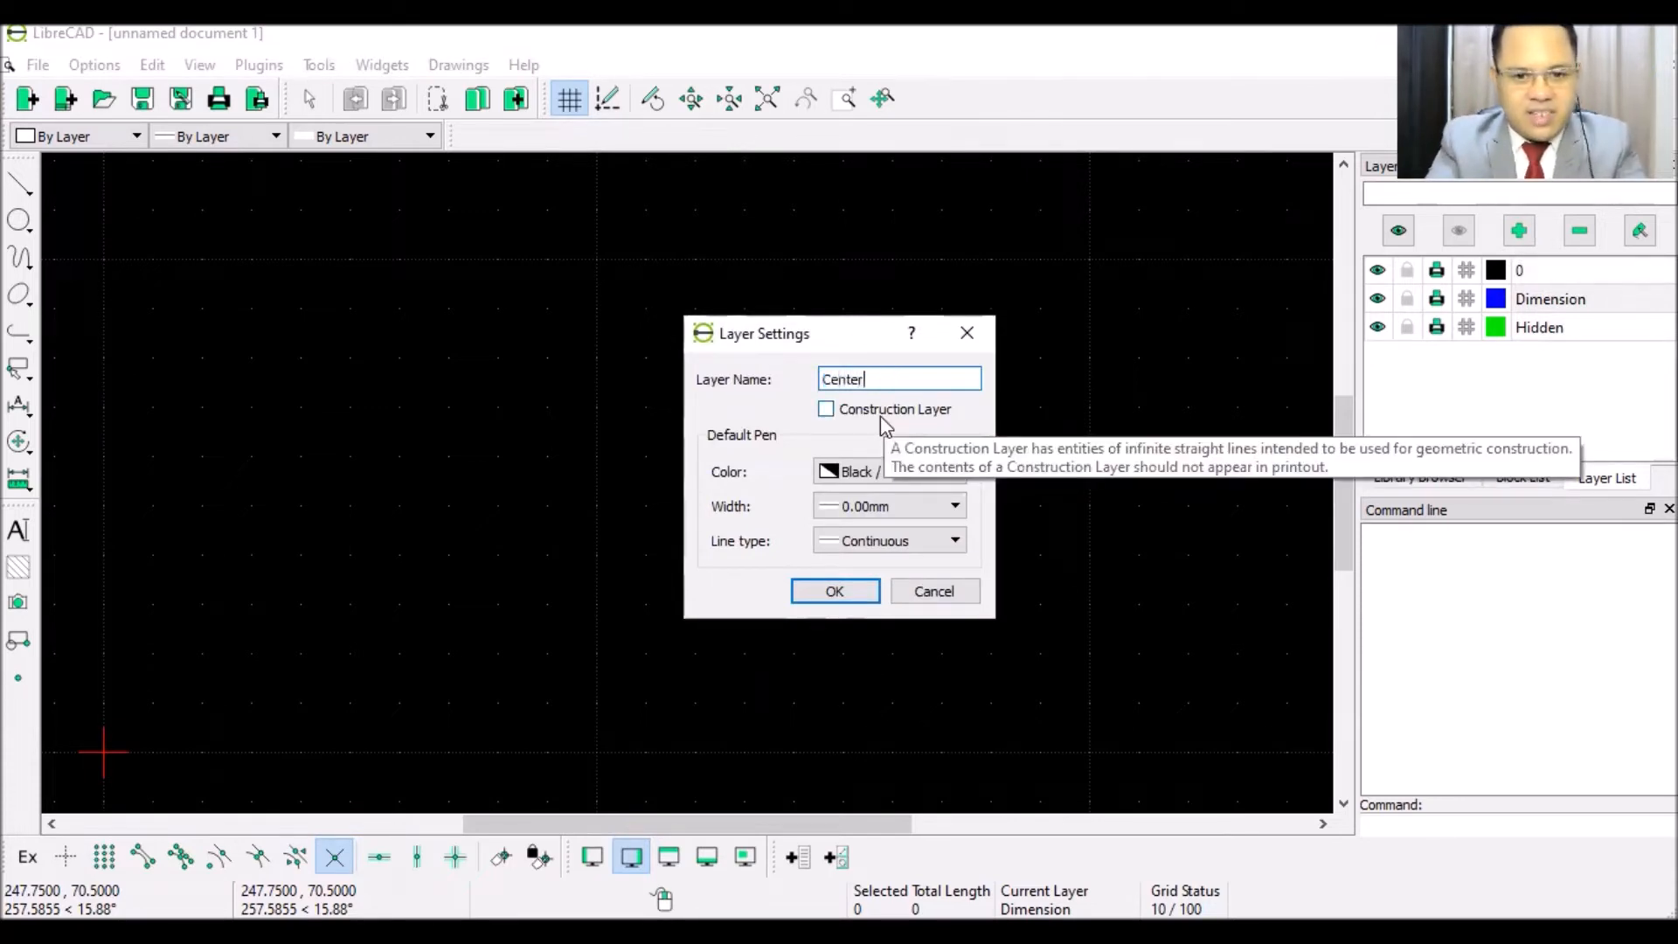
left_click(837, 472)
left_click(844, 507)
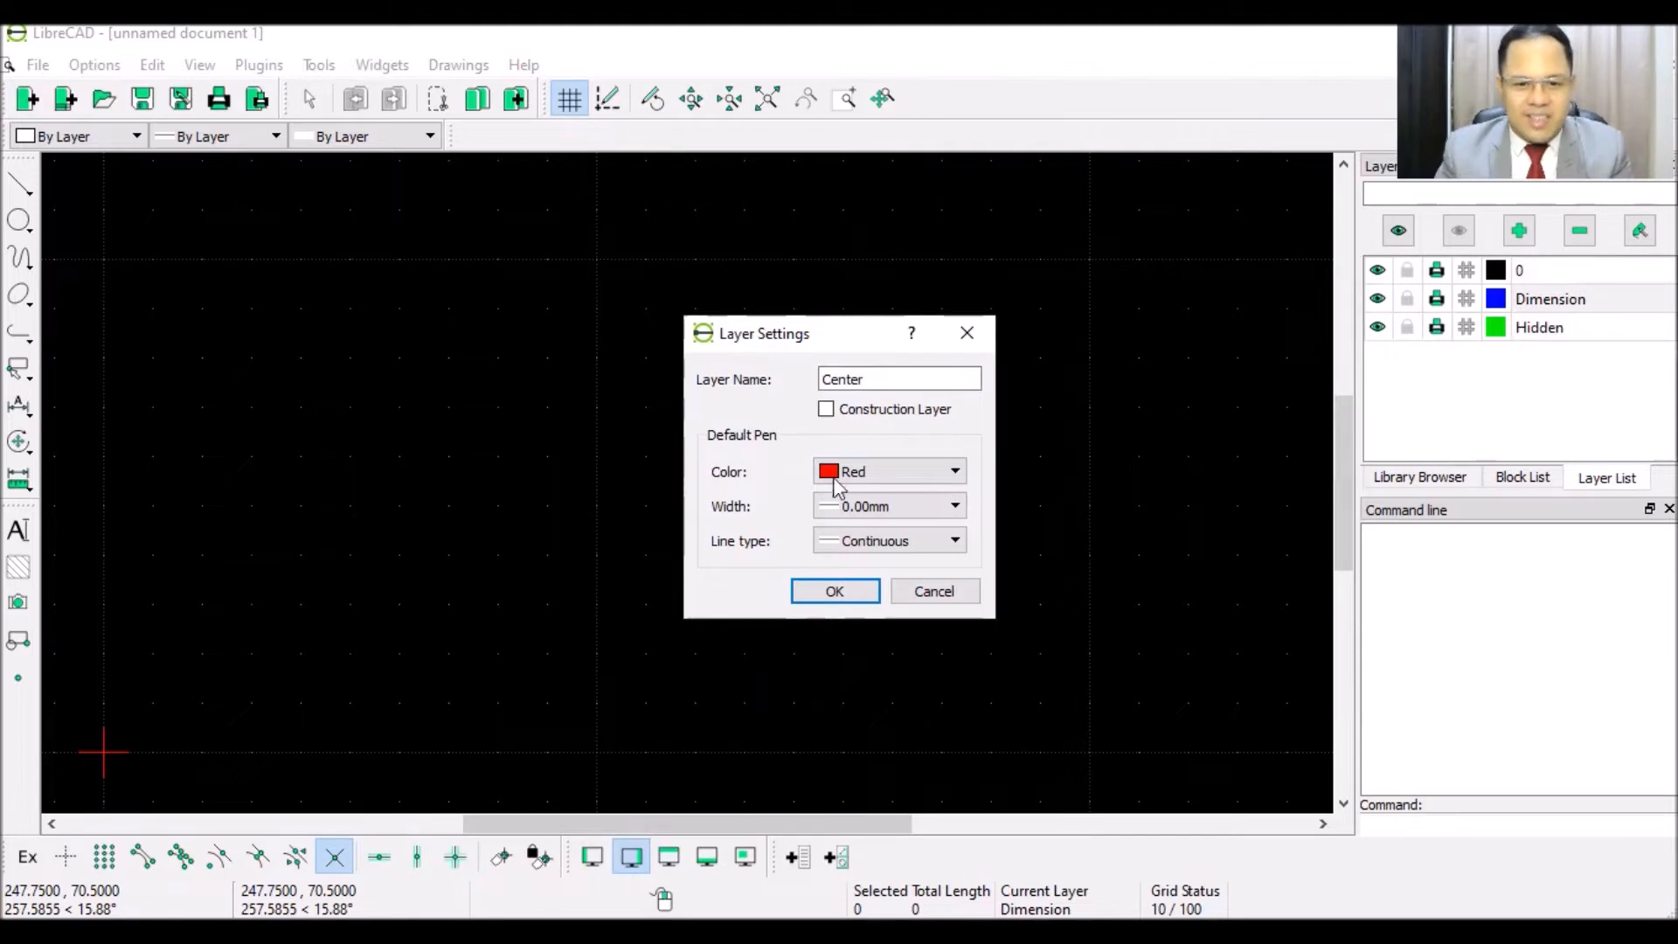
left_click(874, 516)
scroll(900, 612, "down", 4)
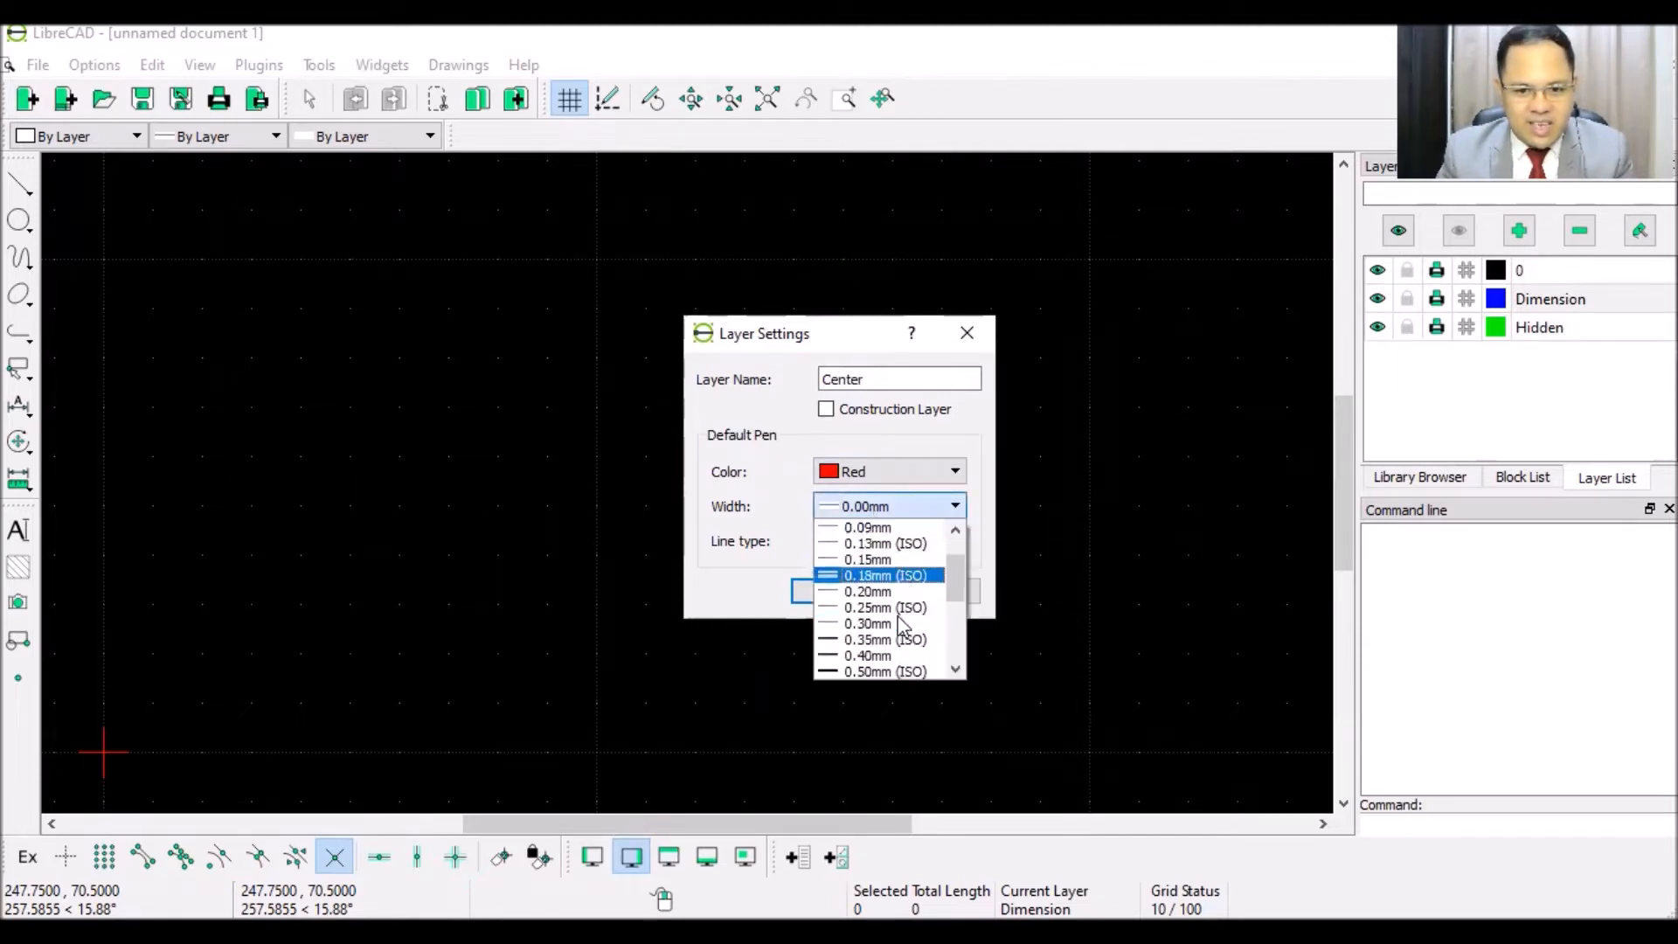
scroll(901, 612, "up", 3)
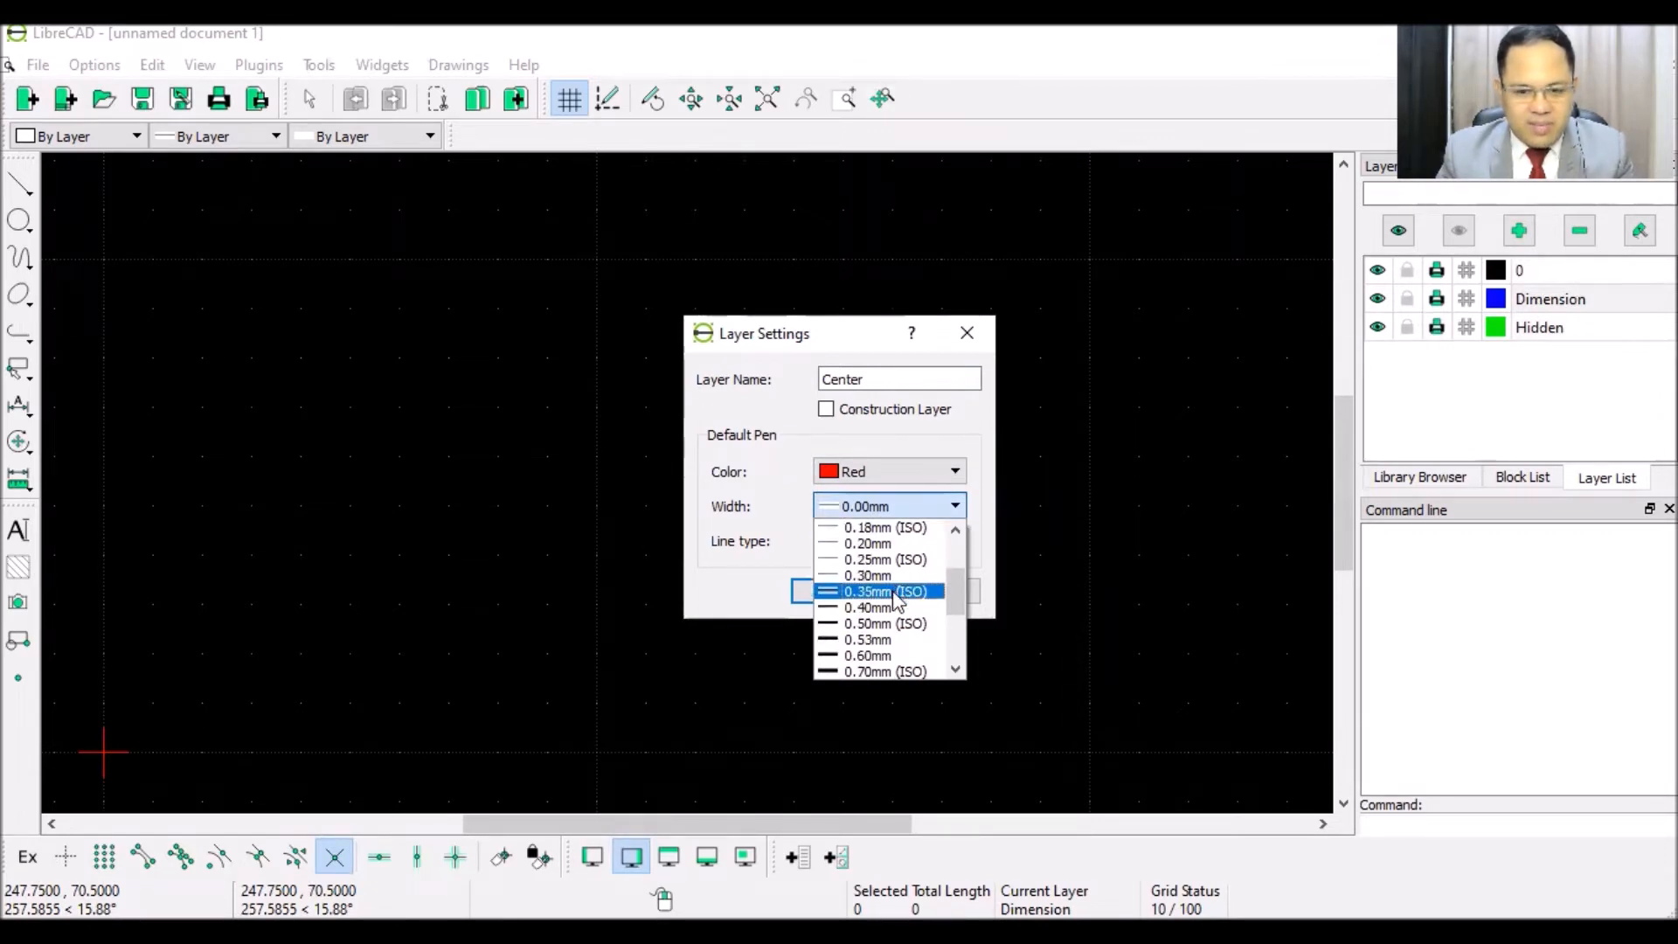
left_click(892, 594)
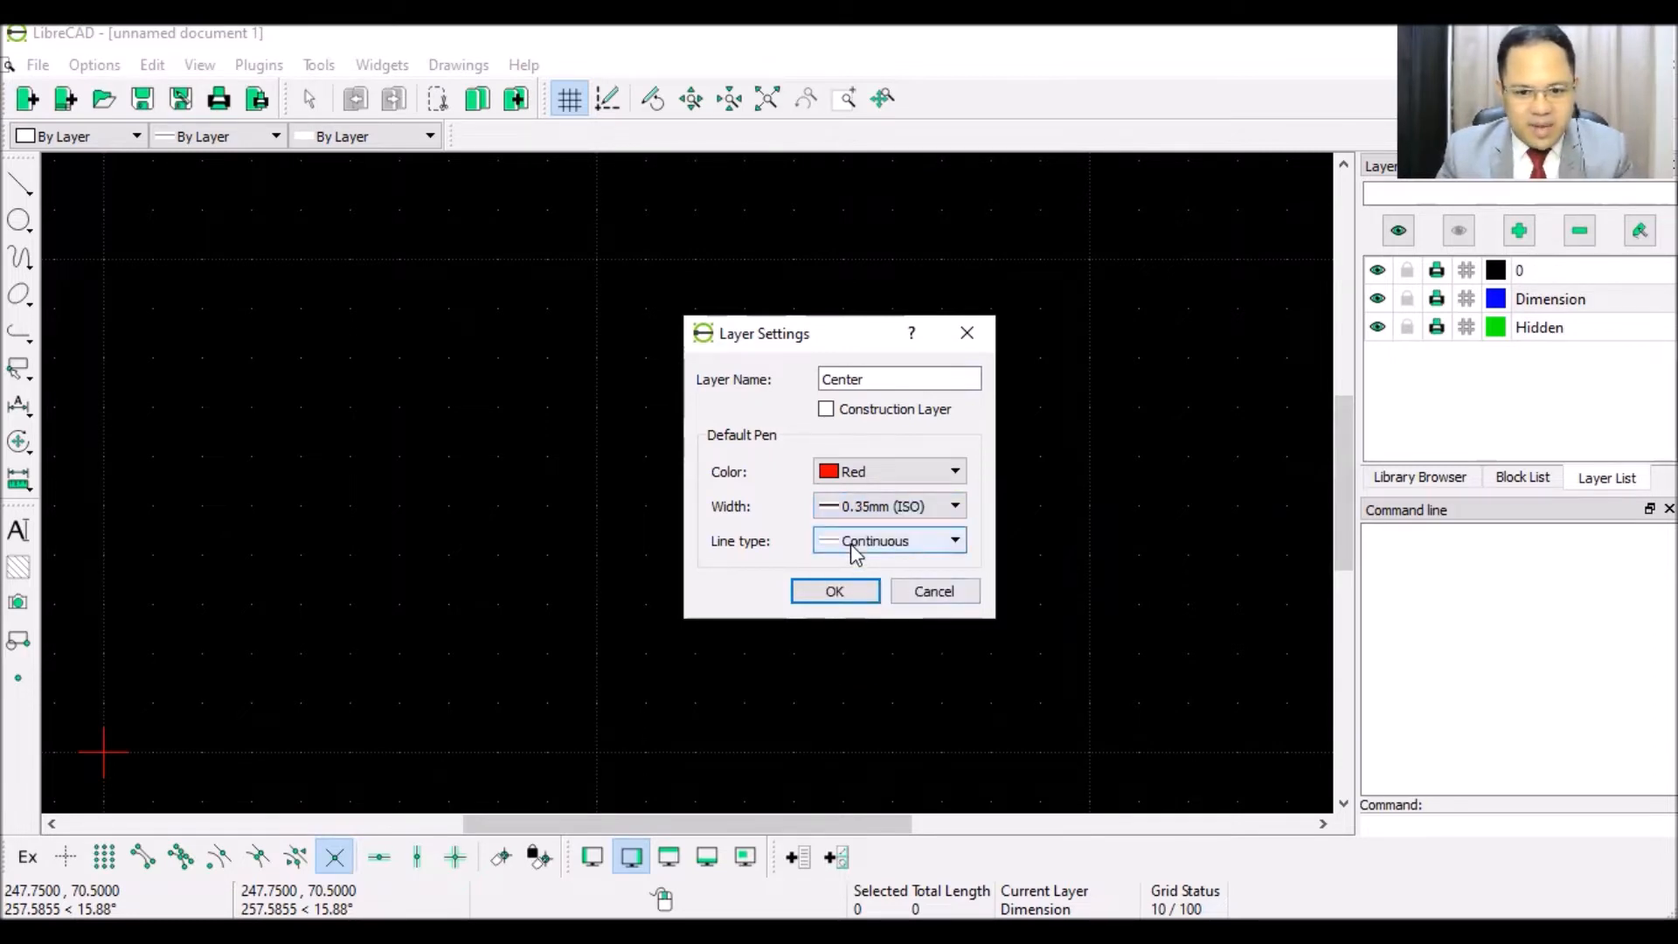
left_click(855, 549)
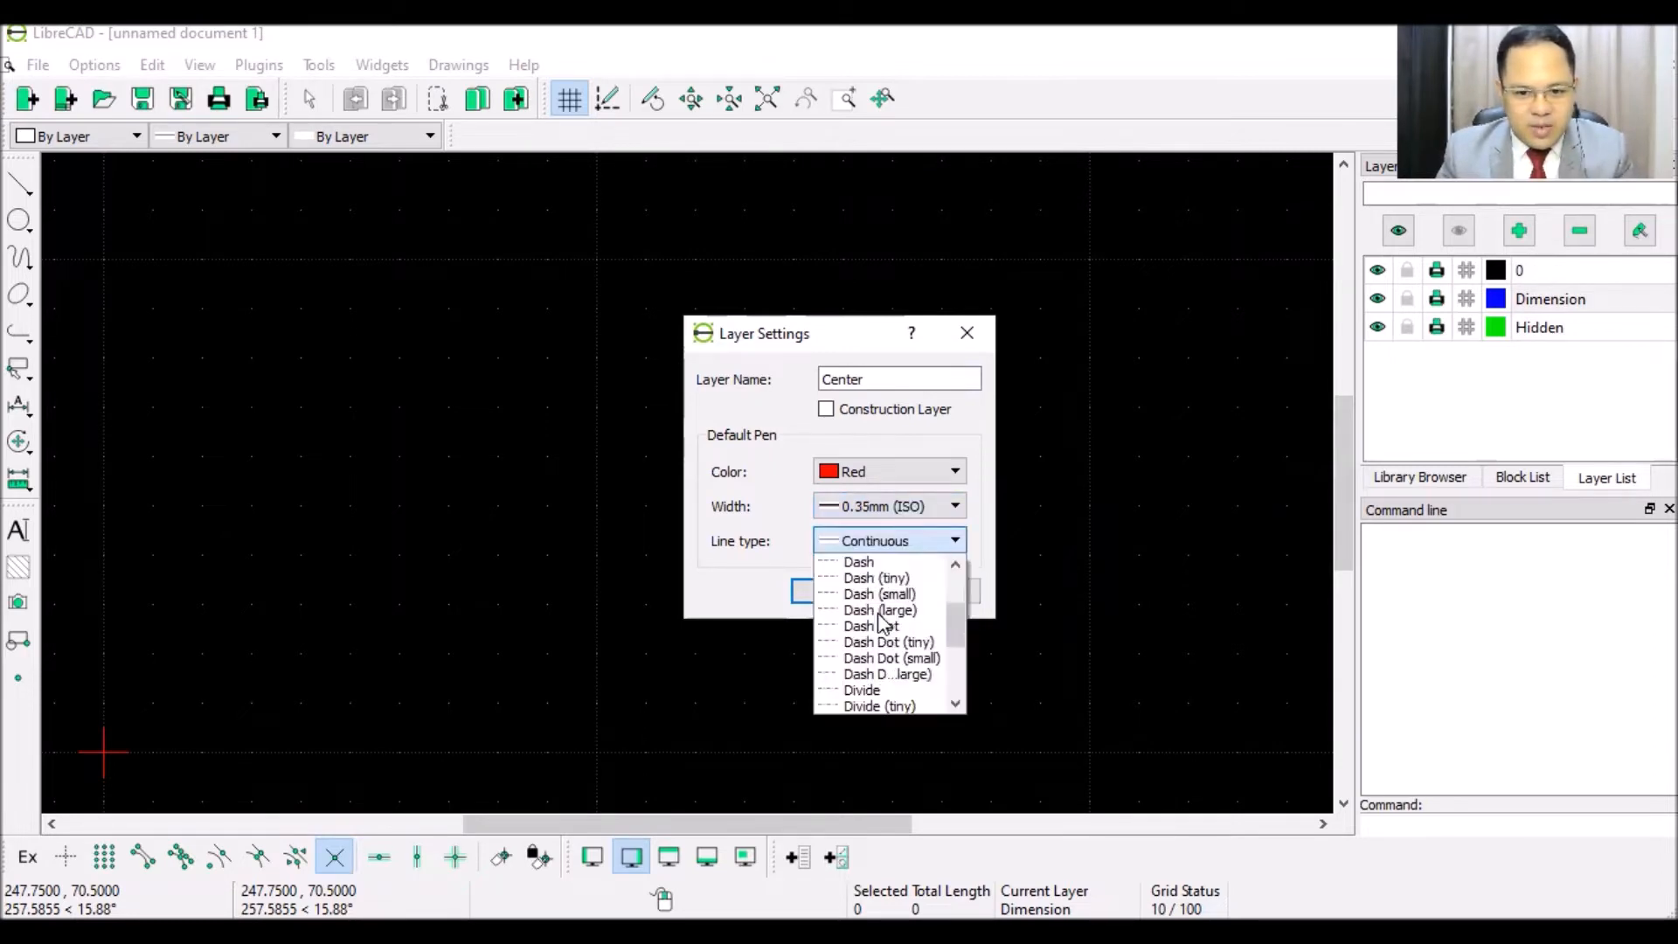
left_click(874, 660)
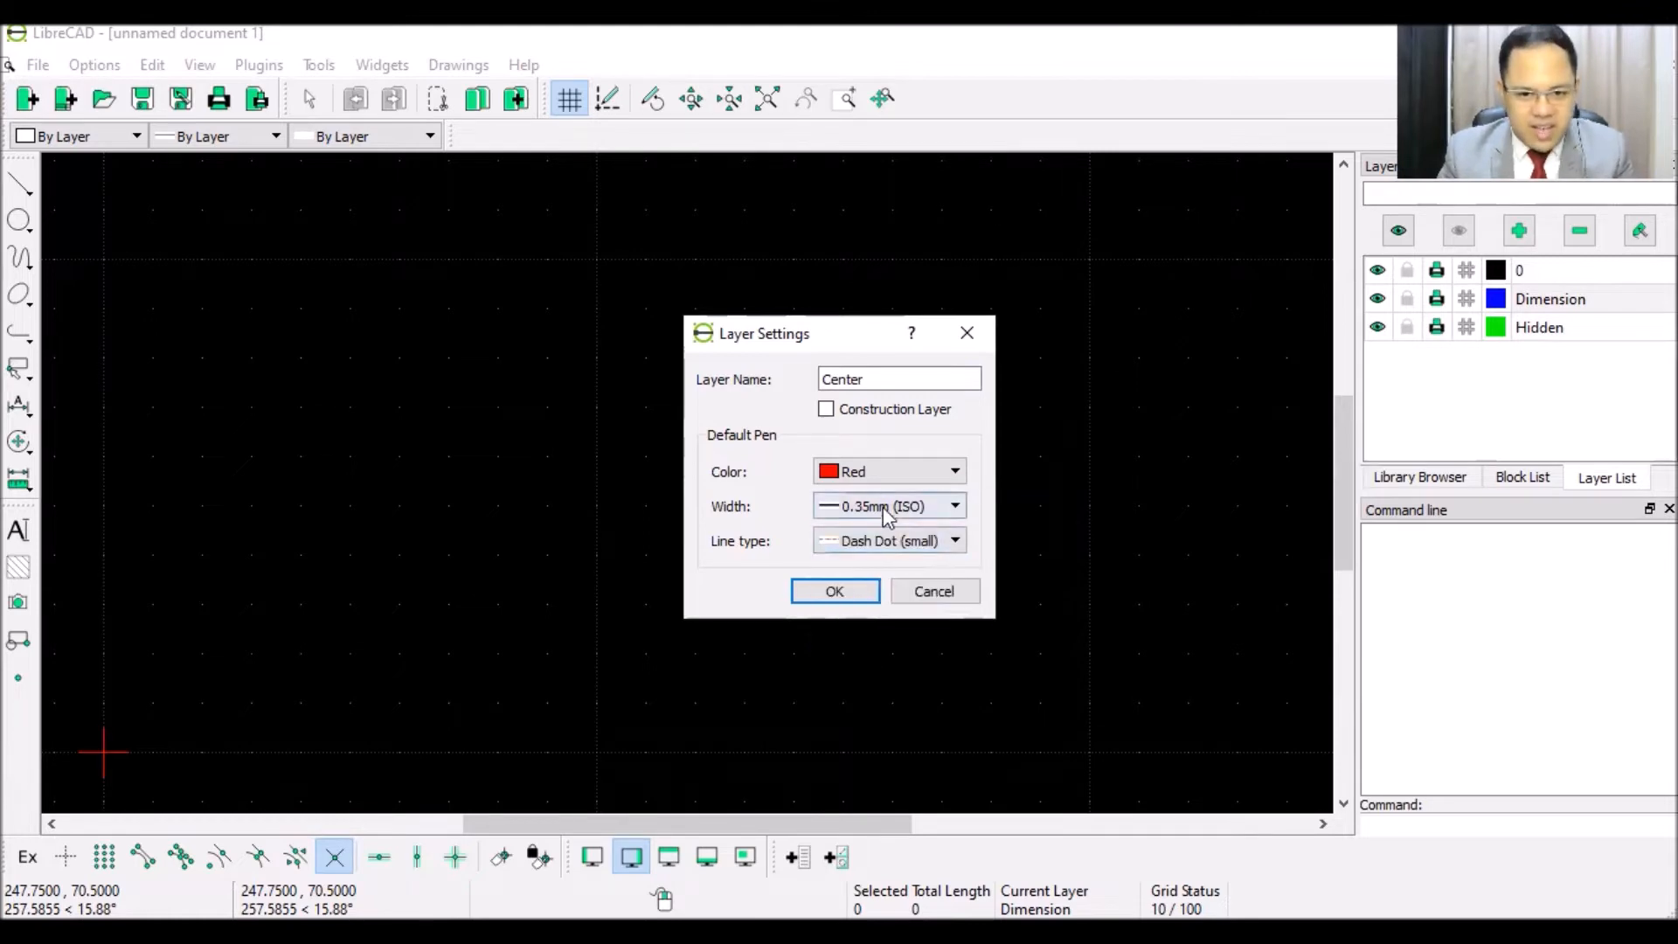
left_click(851, 588)
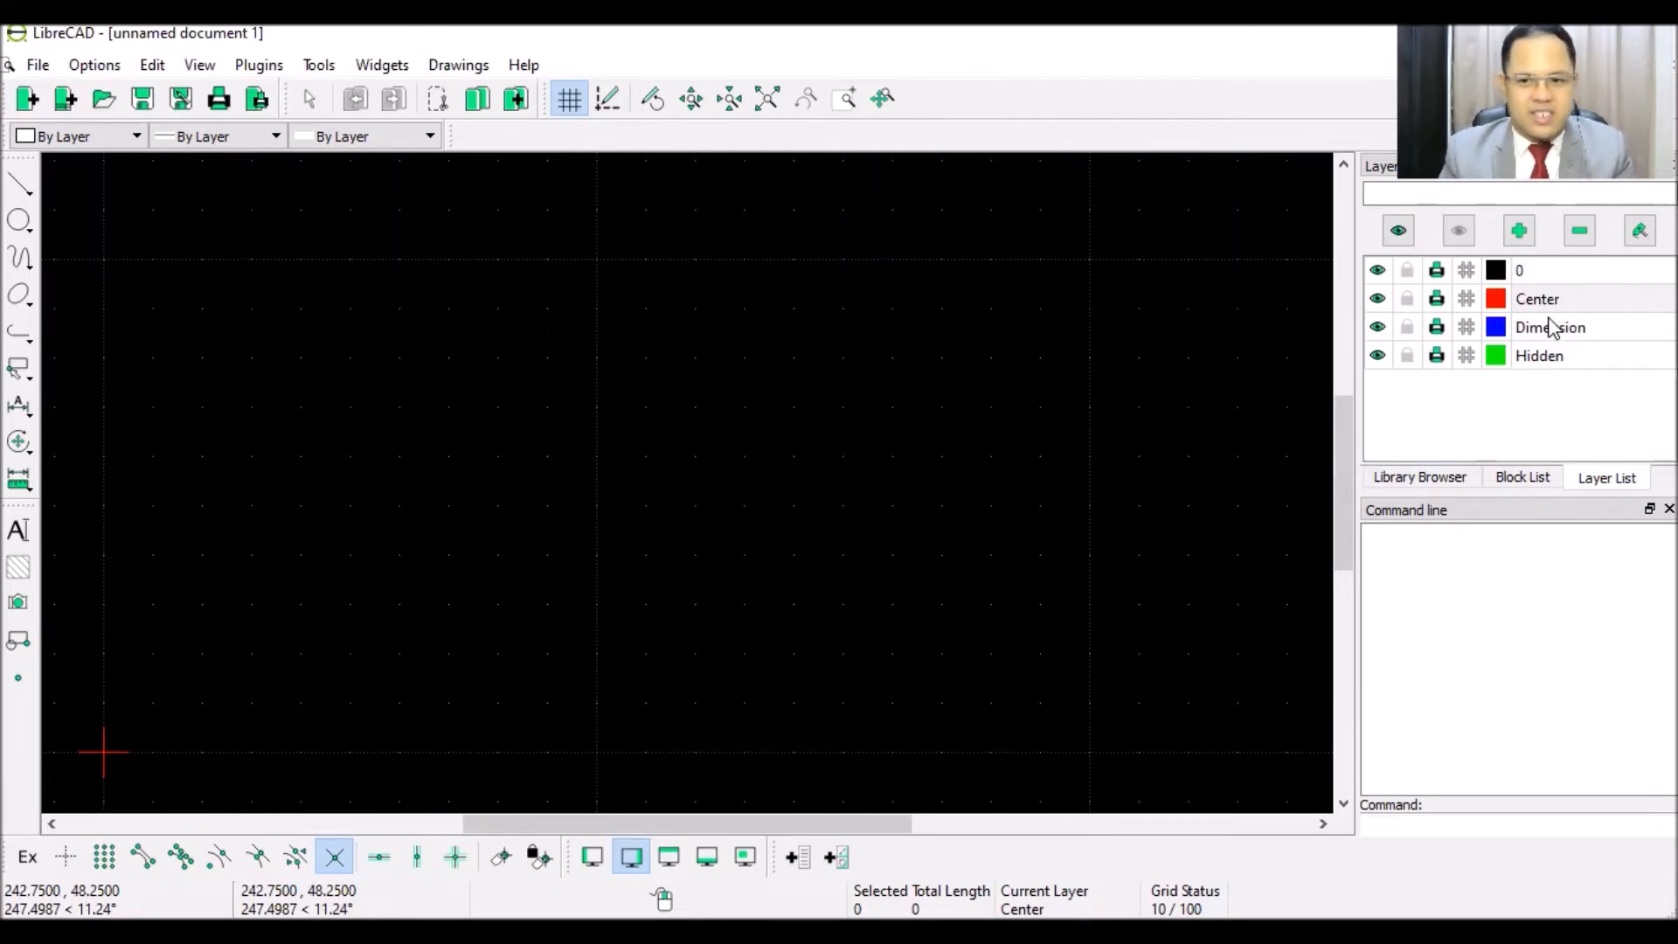
left_click(1534, 271)
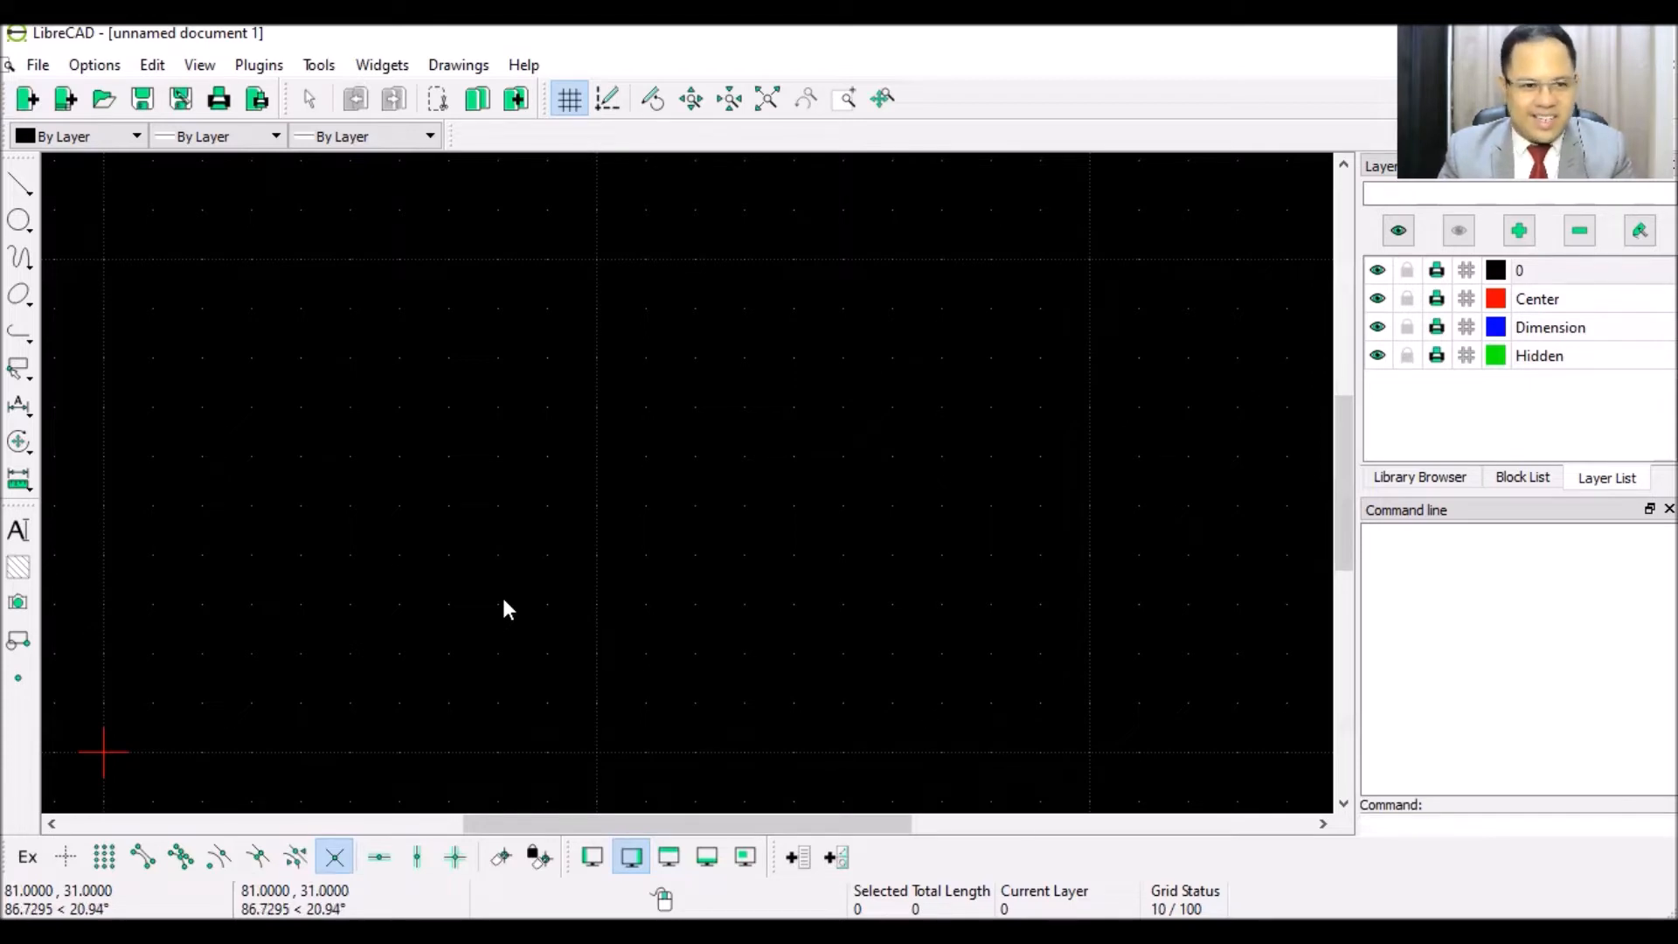
- Zoom out and pick the Rectangle tool from the Line flyout
scroll(506, 607, "down", 4)
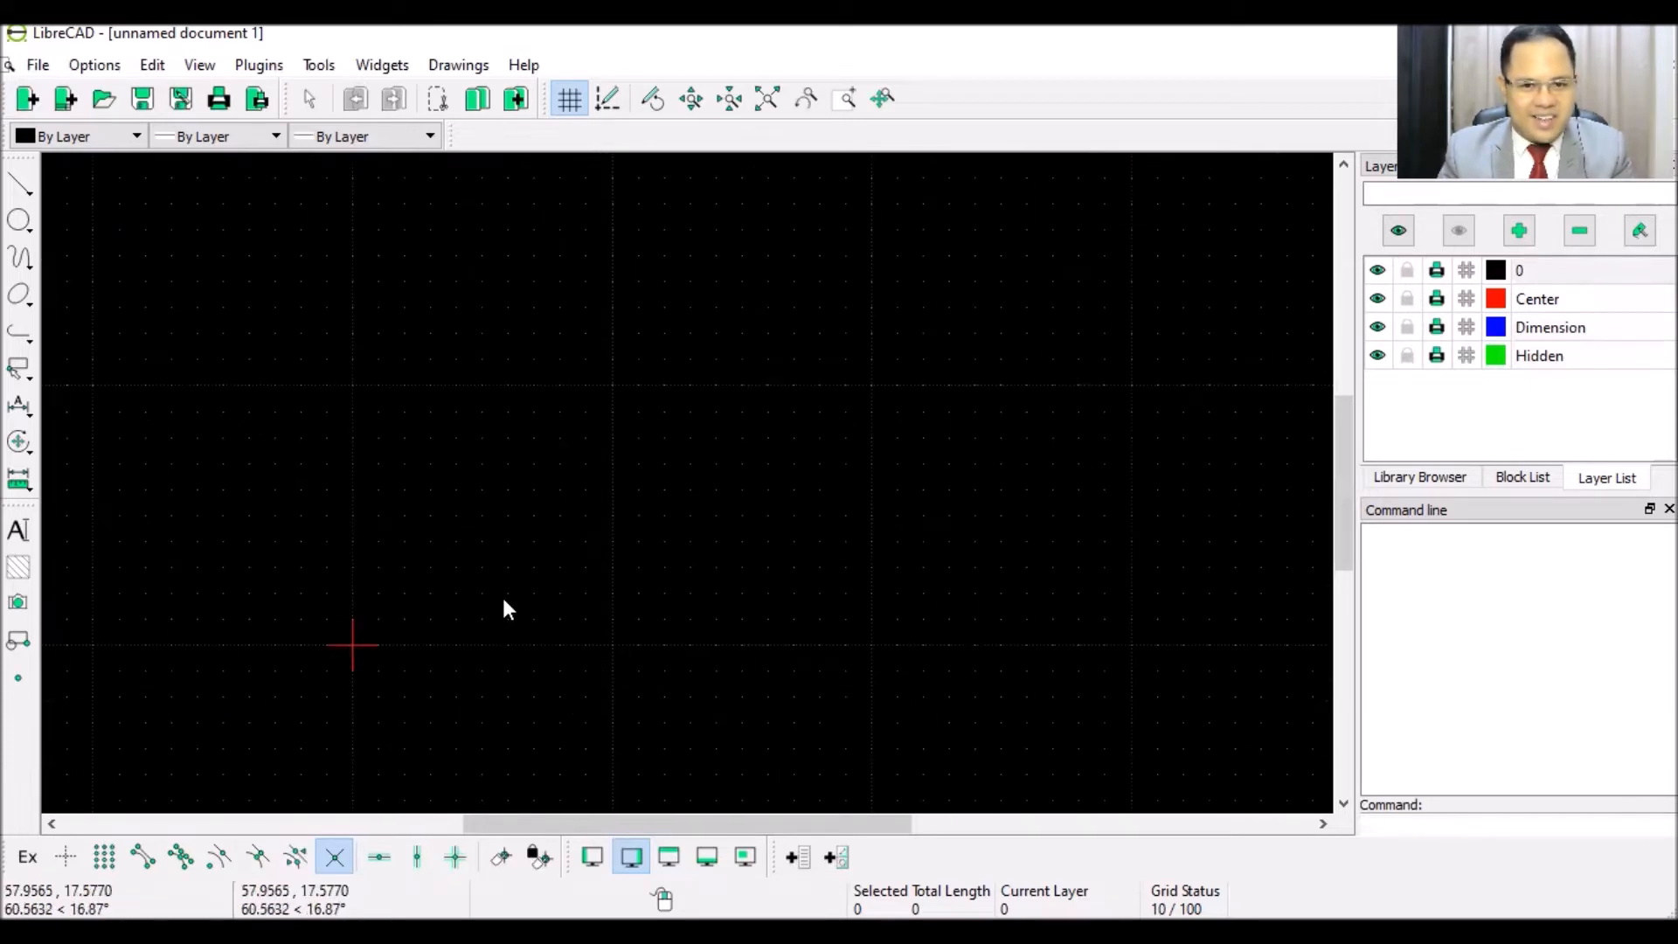
scroll(505, 607, "down", 4)
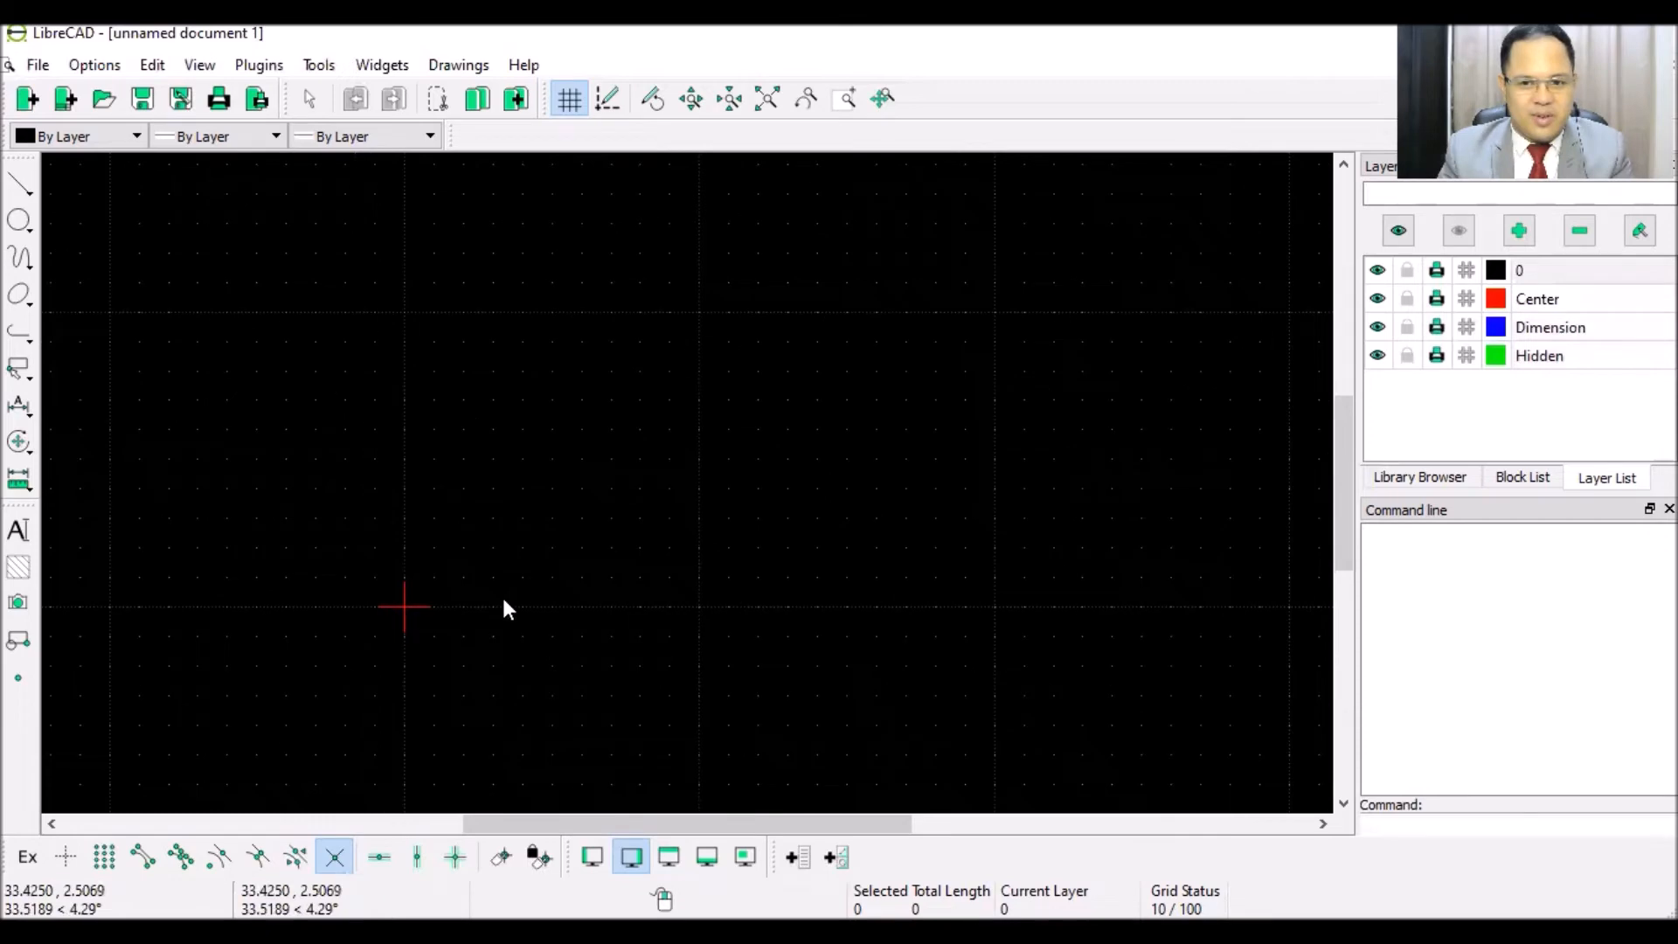
scroll(633, 515, "down", 1)
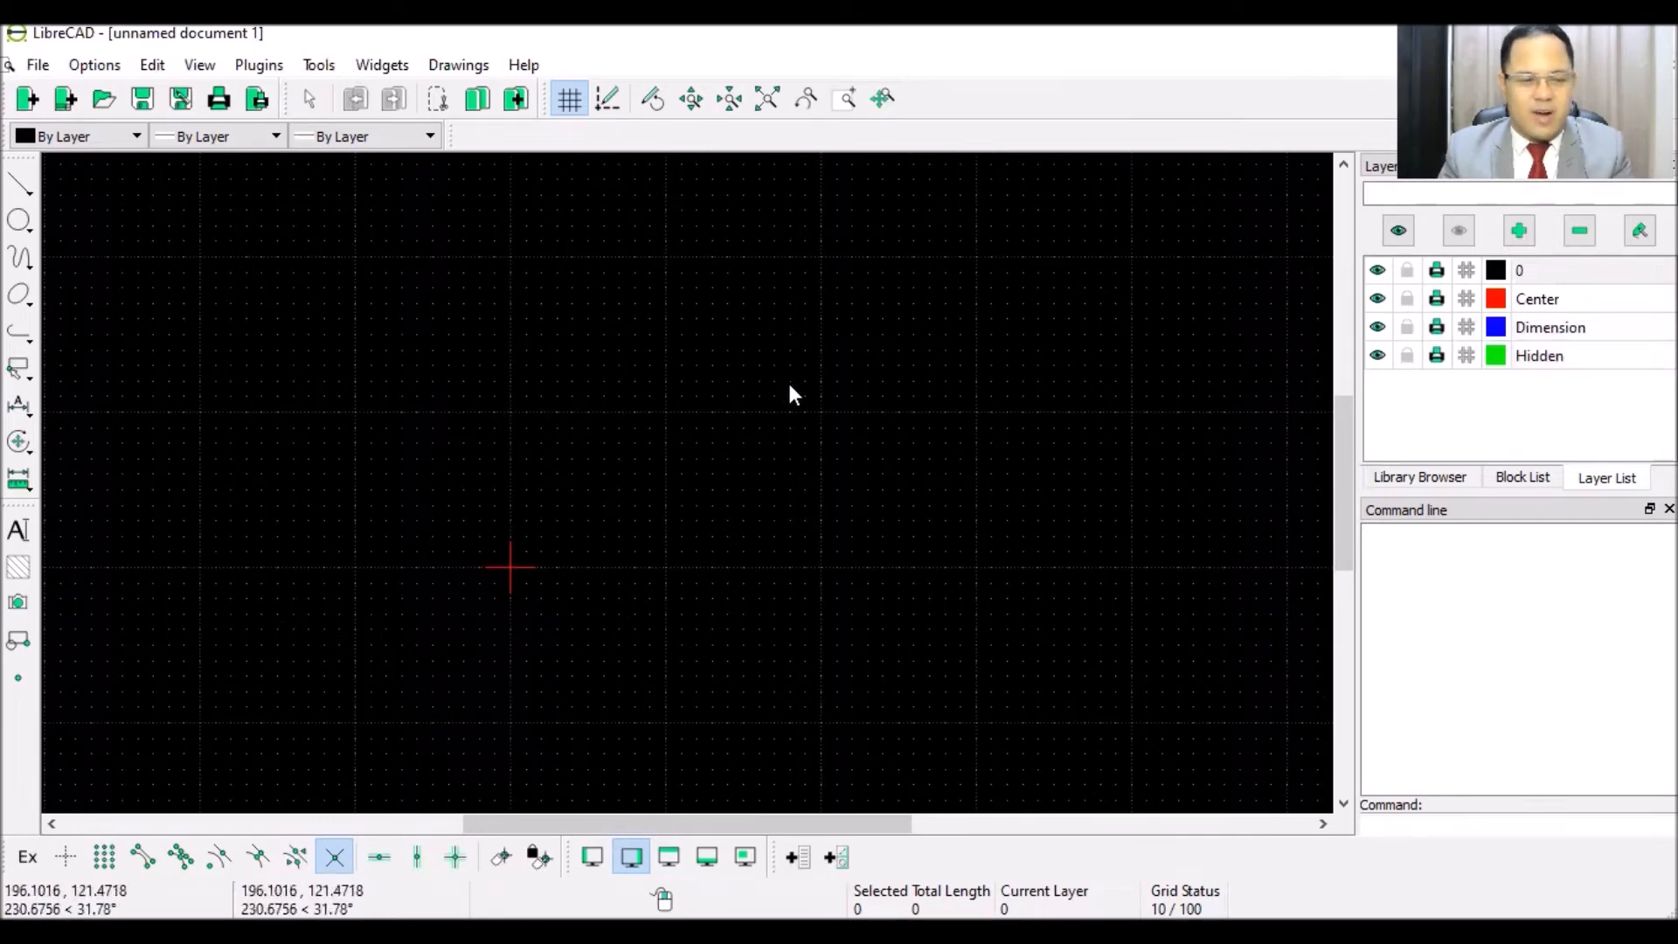
left_click(21, 187)
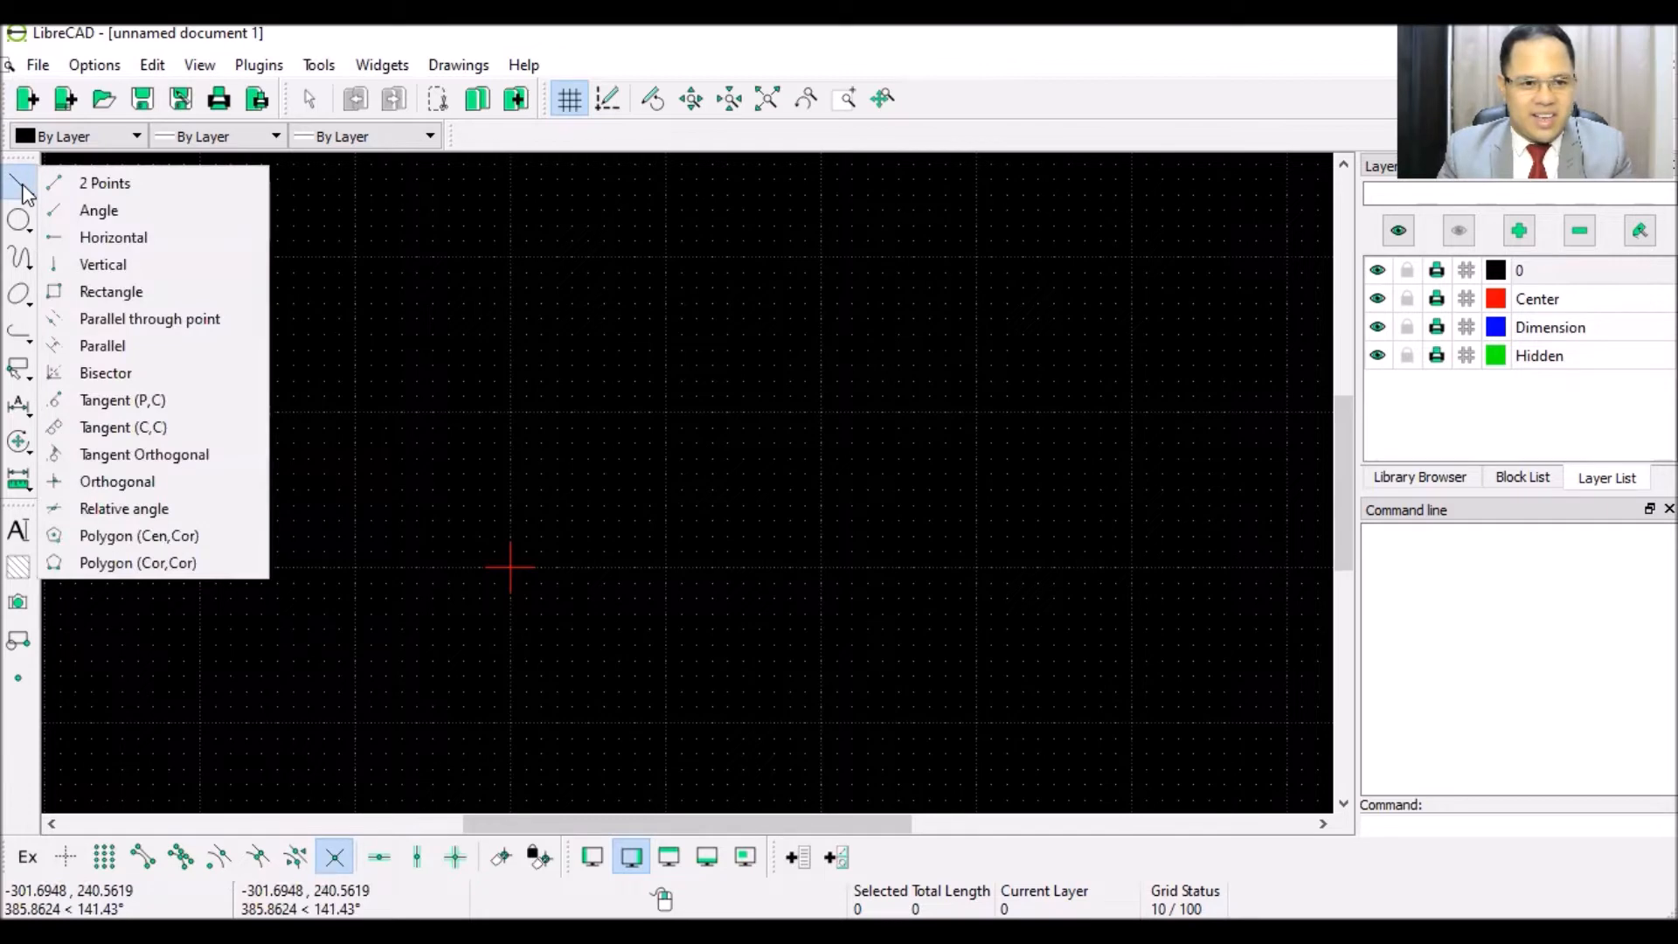
left_click(151, 293)
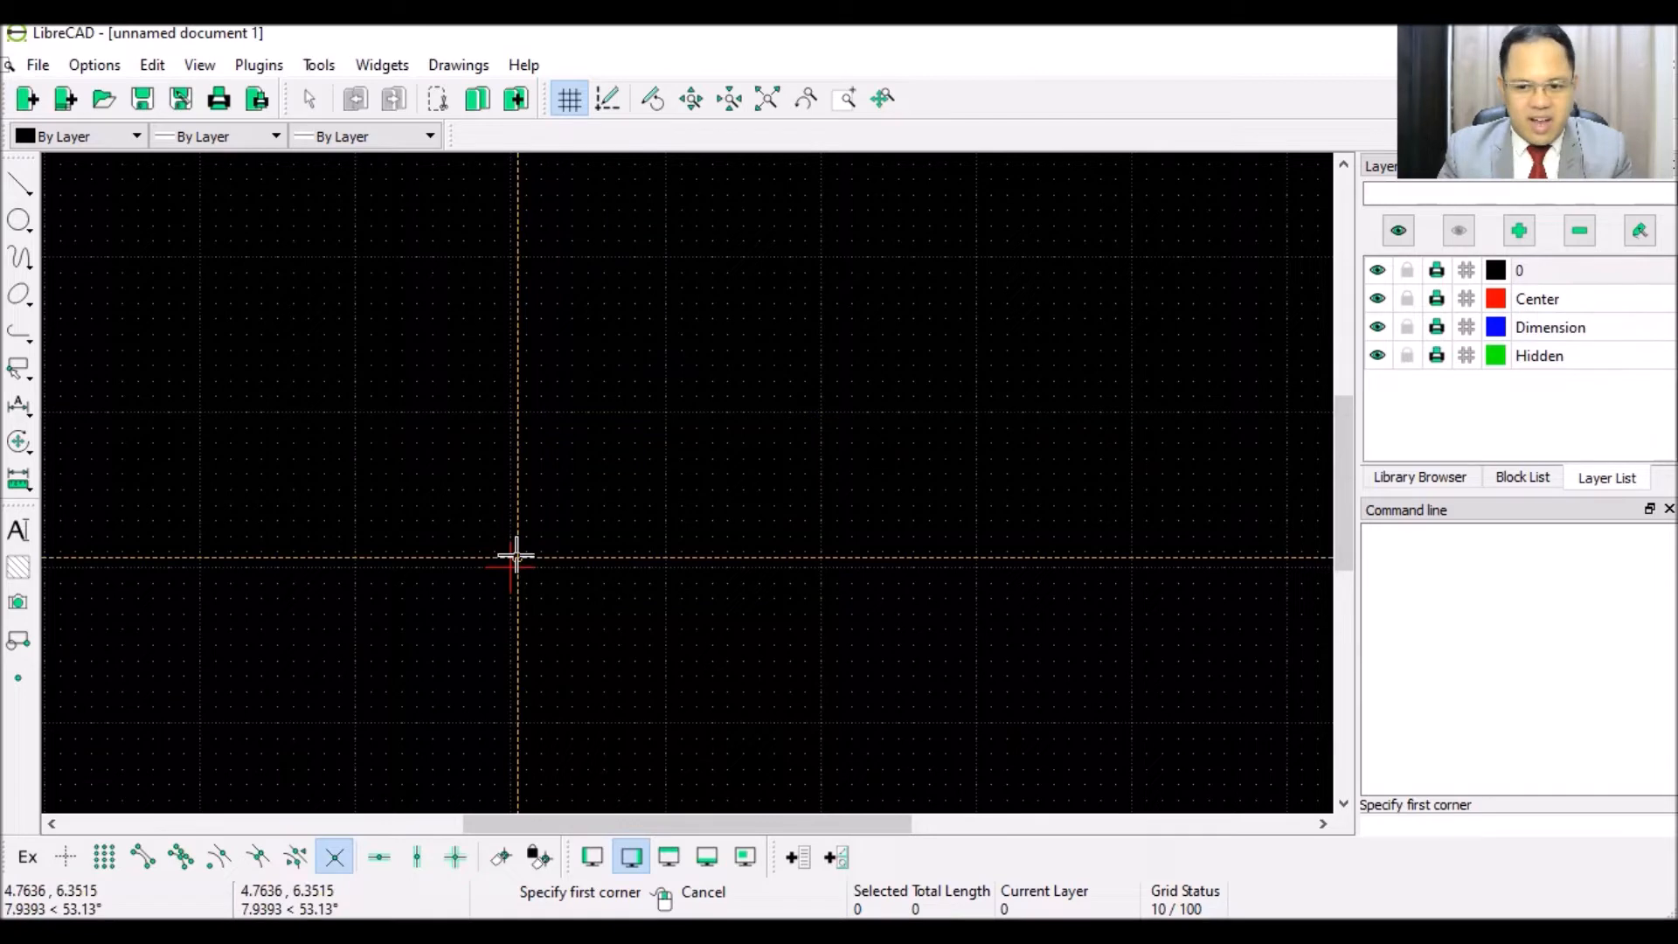
- Enter corners 269,205 and 0,0 on the command line to draw the 269 × 205 rectangle
left_click(1439, 824)
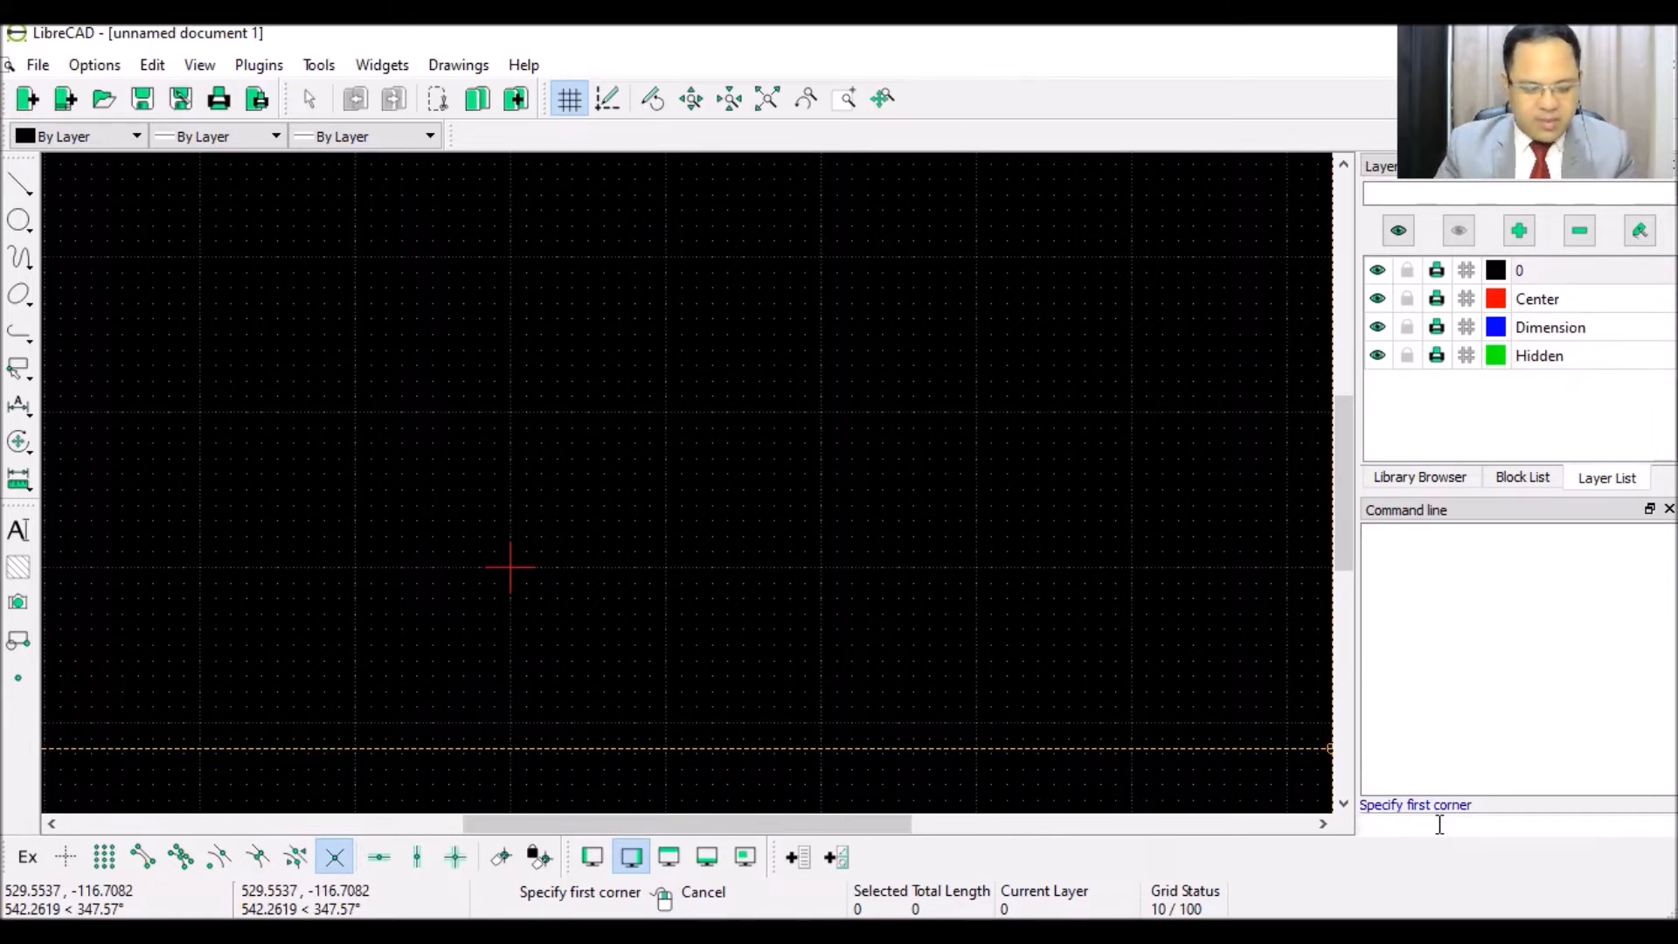
type("269")
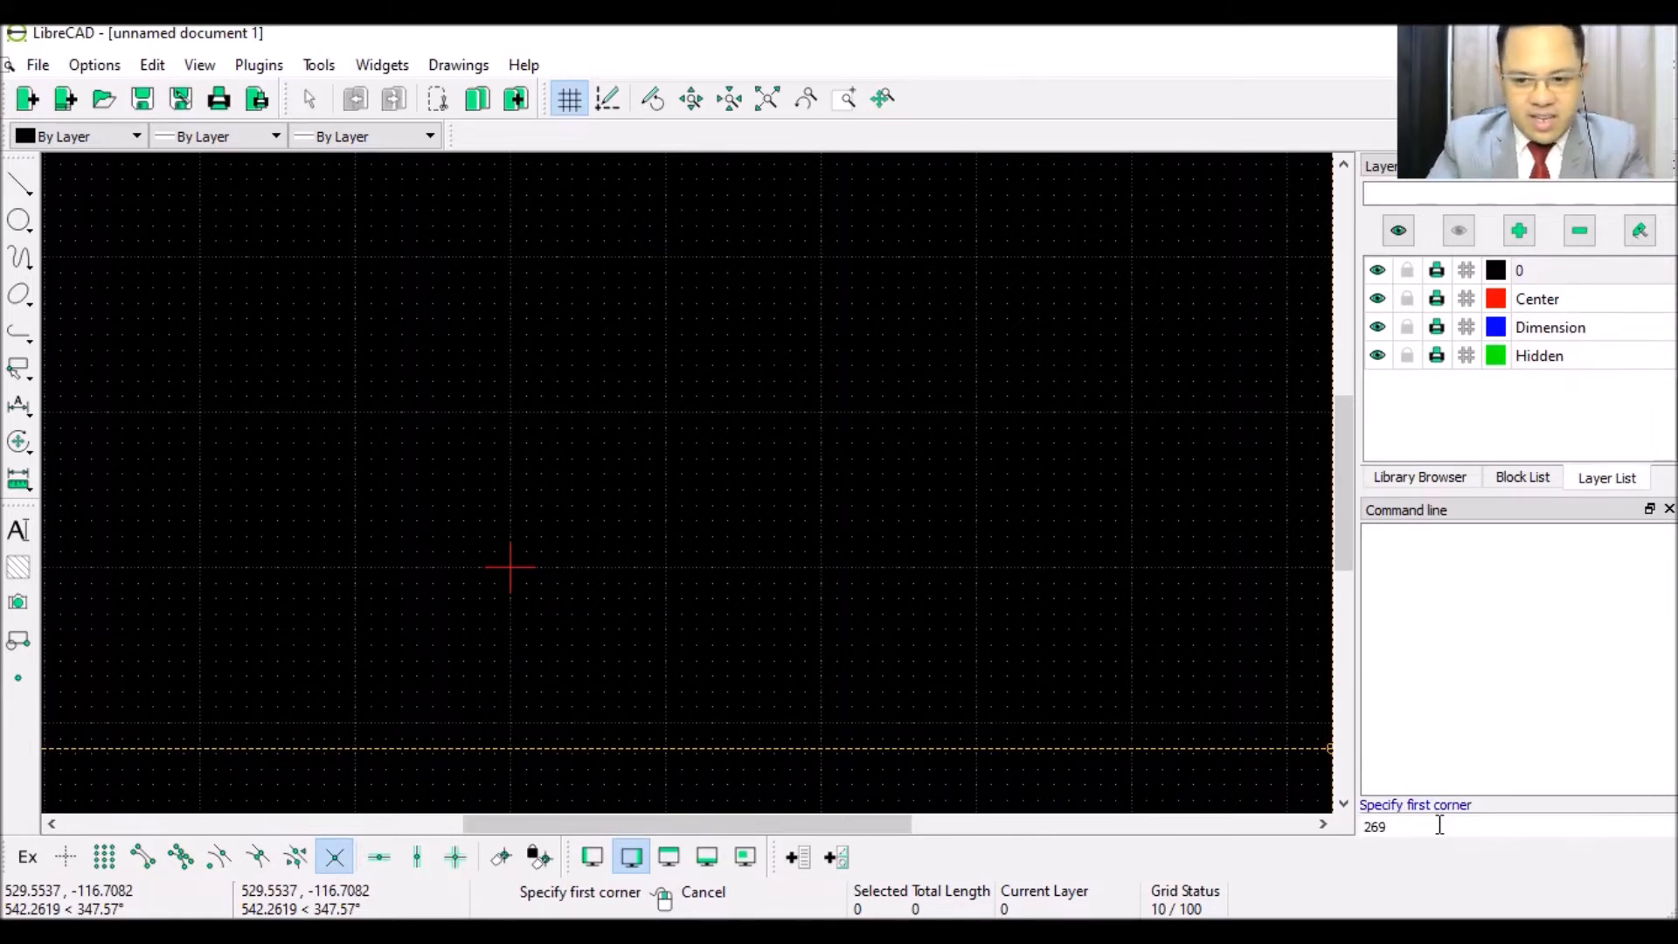
type(",")
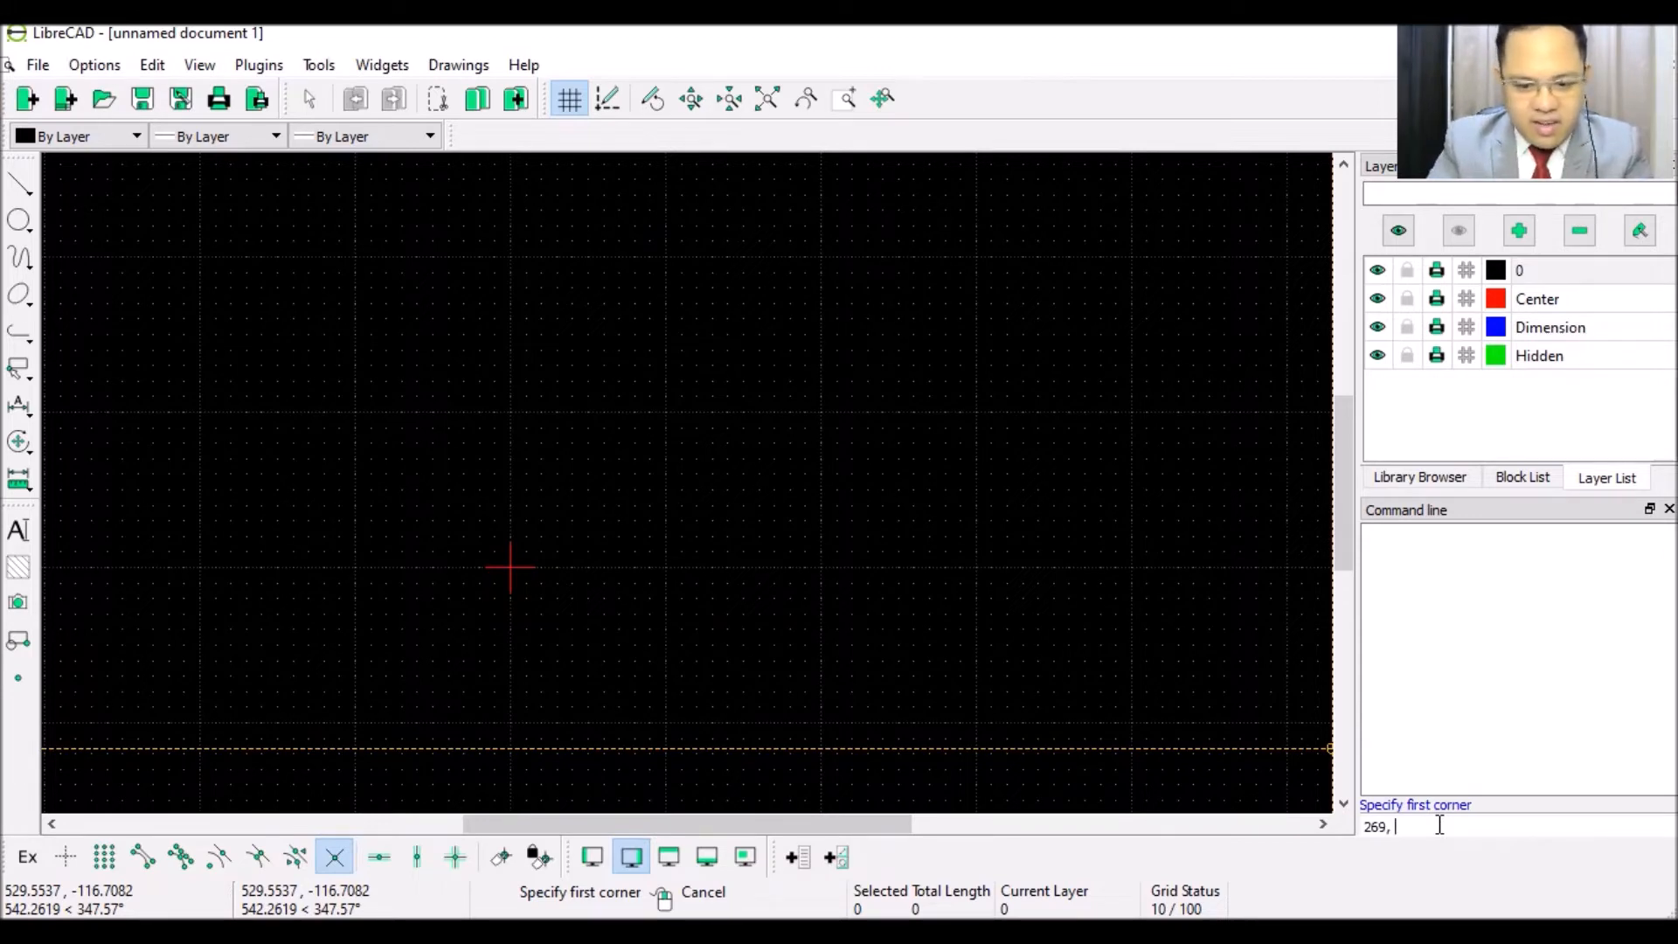
type(" 205")
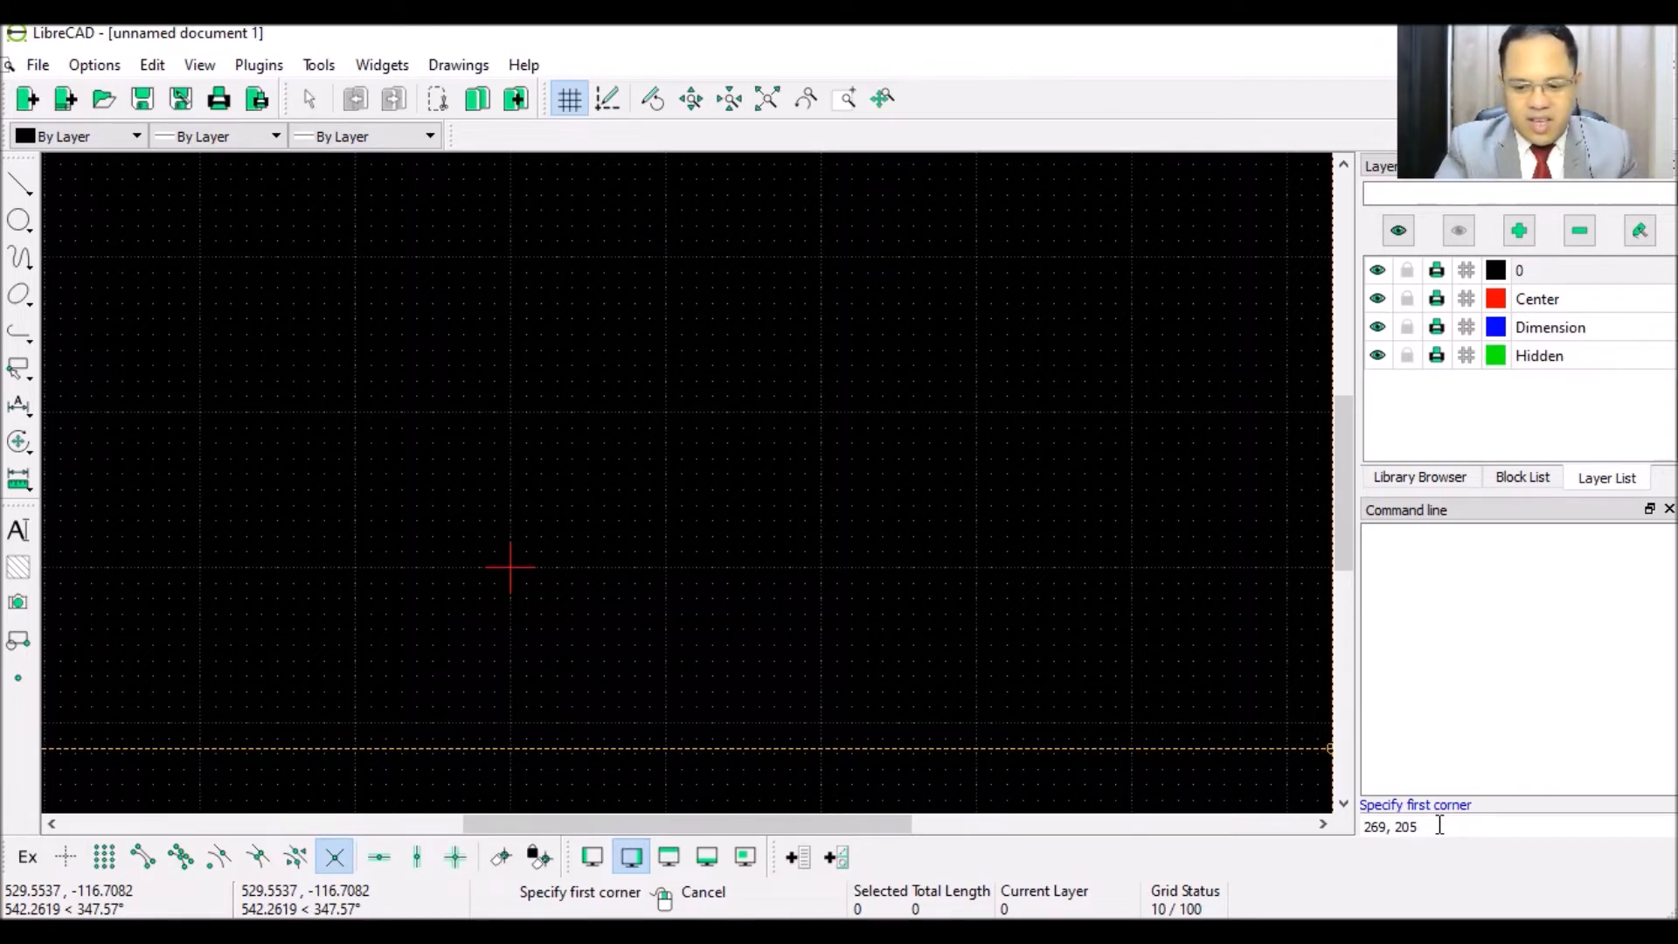
key("Return")
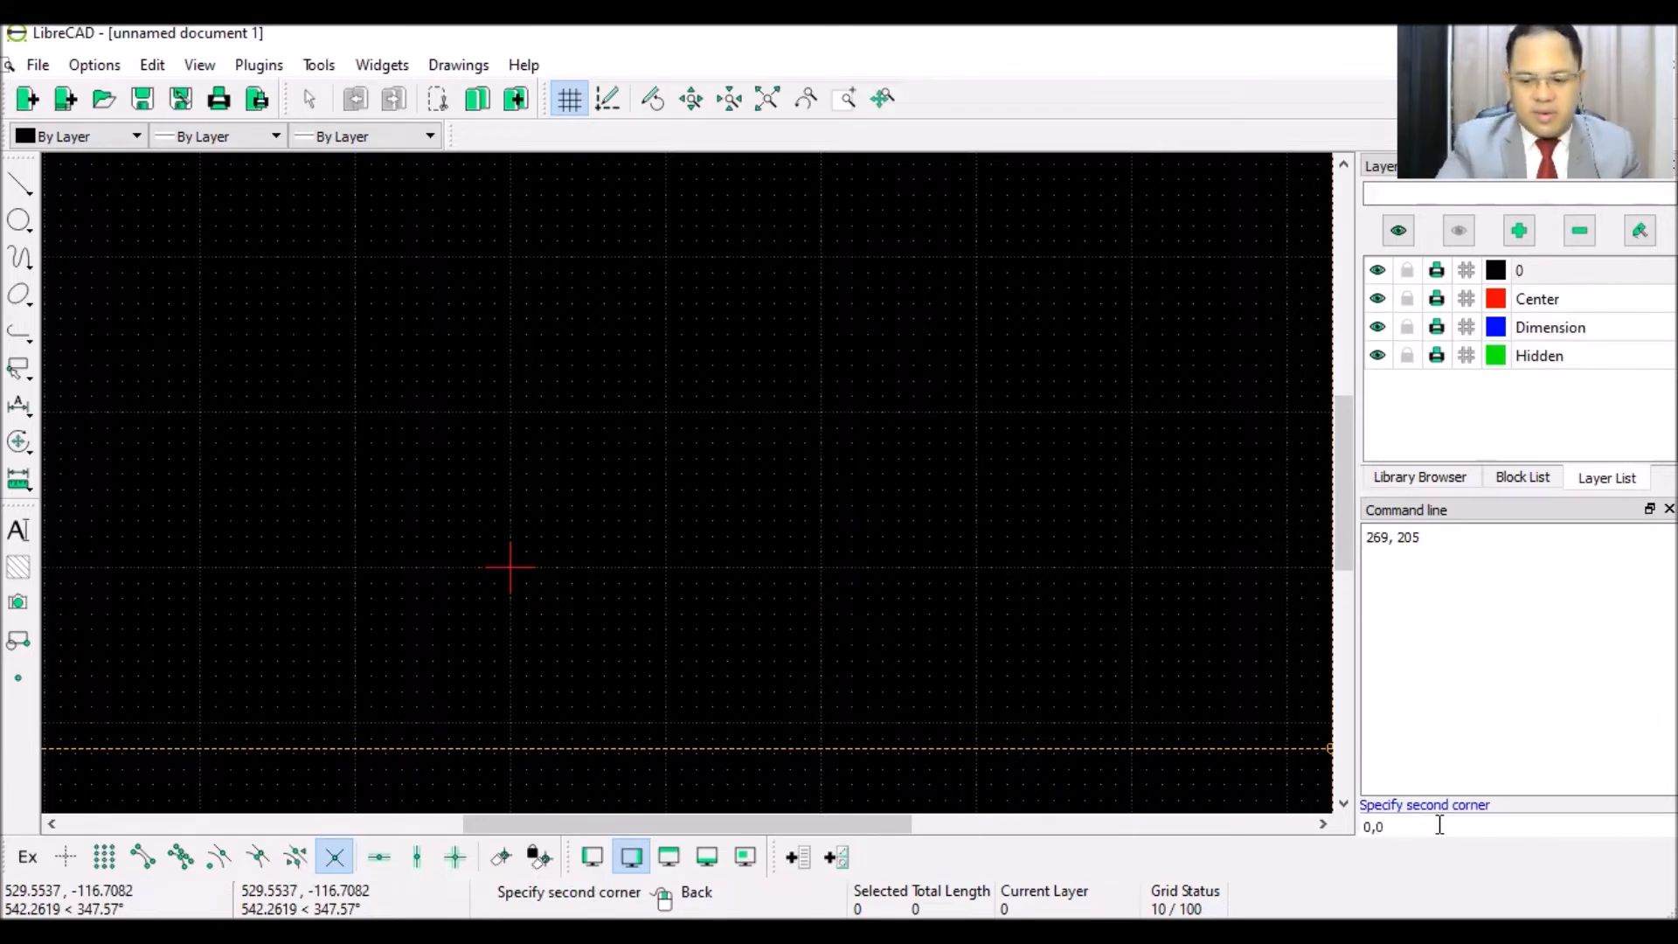
key("Return")
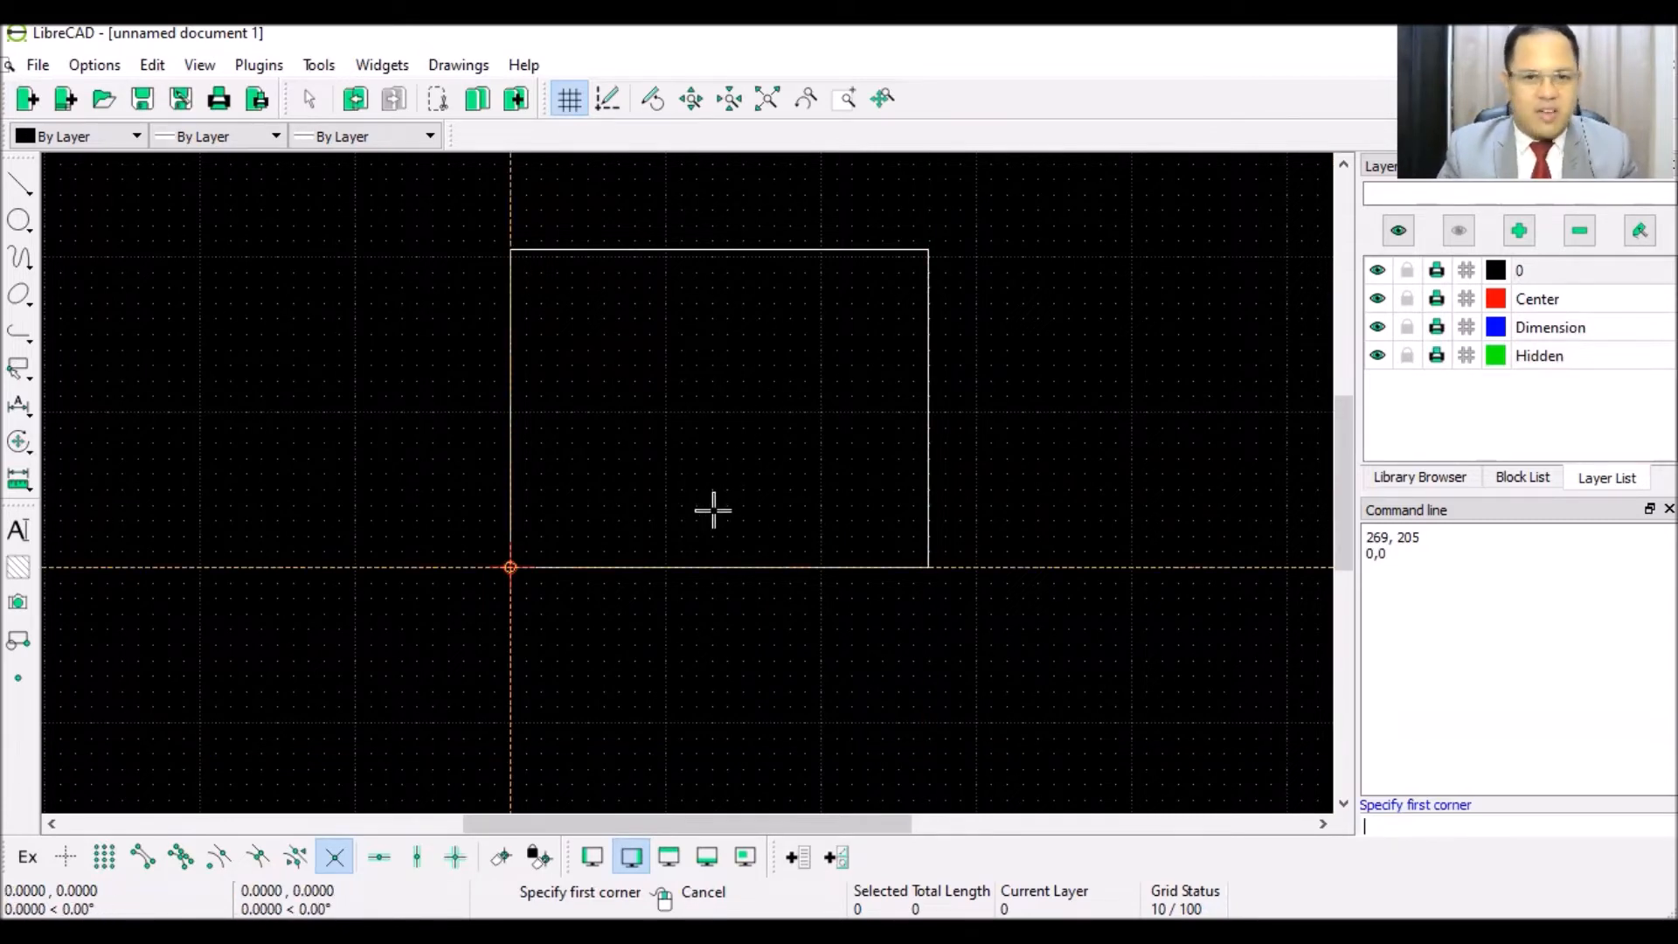
scroll(713, 510, "up", 2)
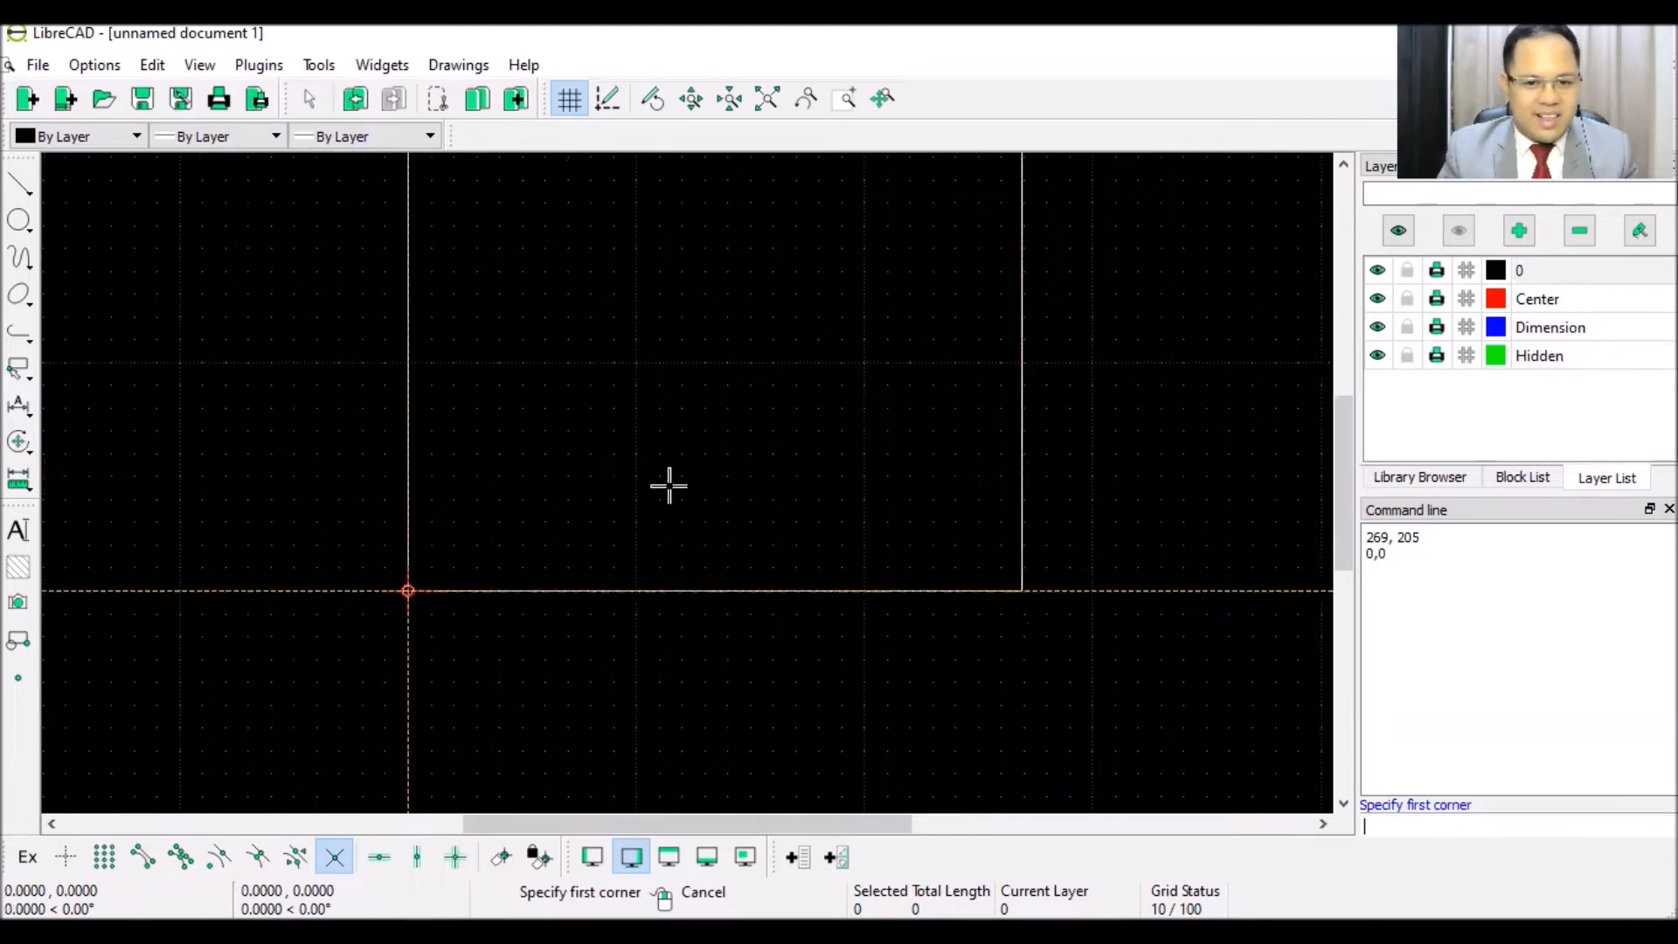
- With grid snap on, draw a 2-point line at height 30 from the left edge to x=280
left_click(24, 186)
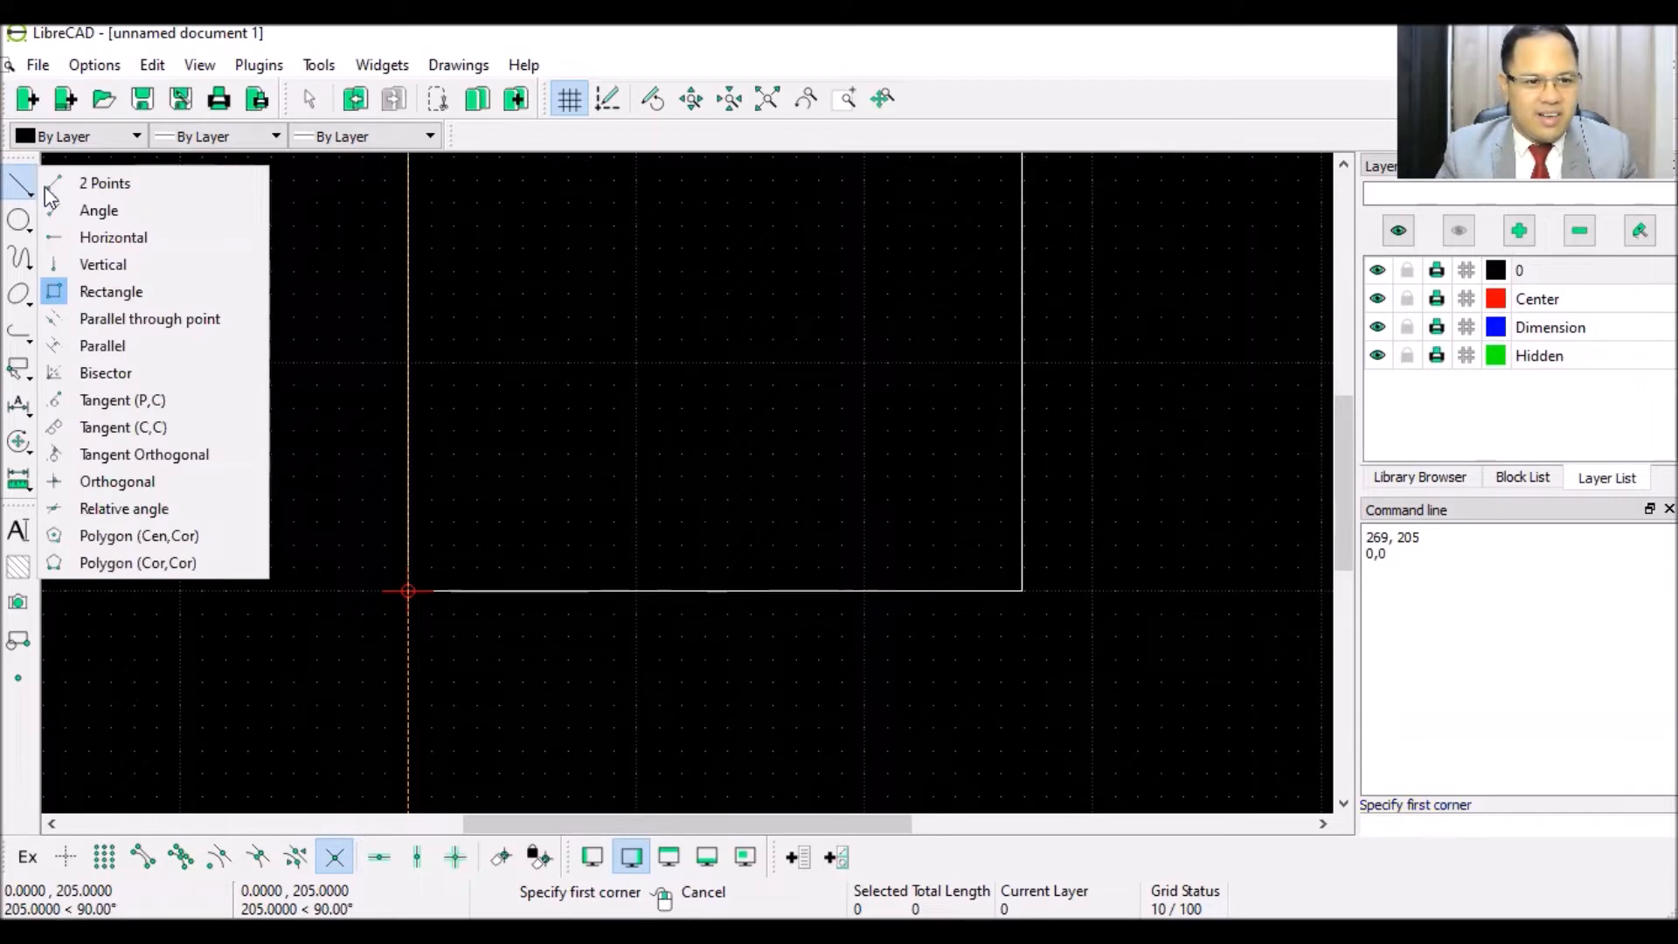
left_click(109, 184)
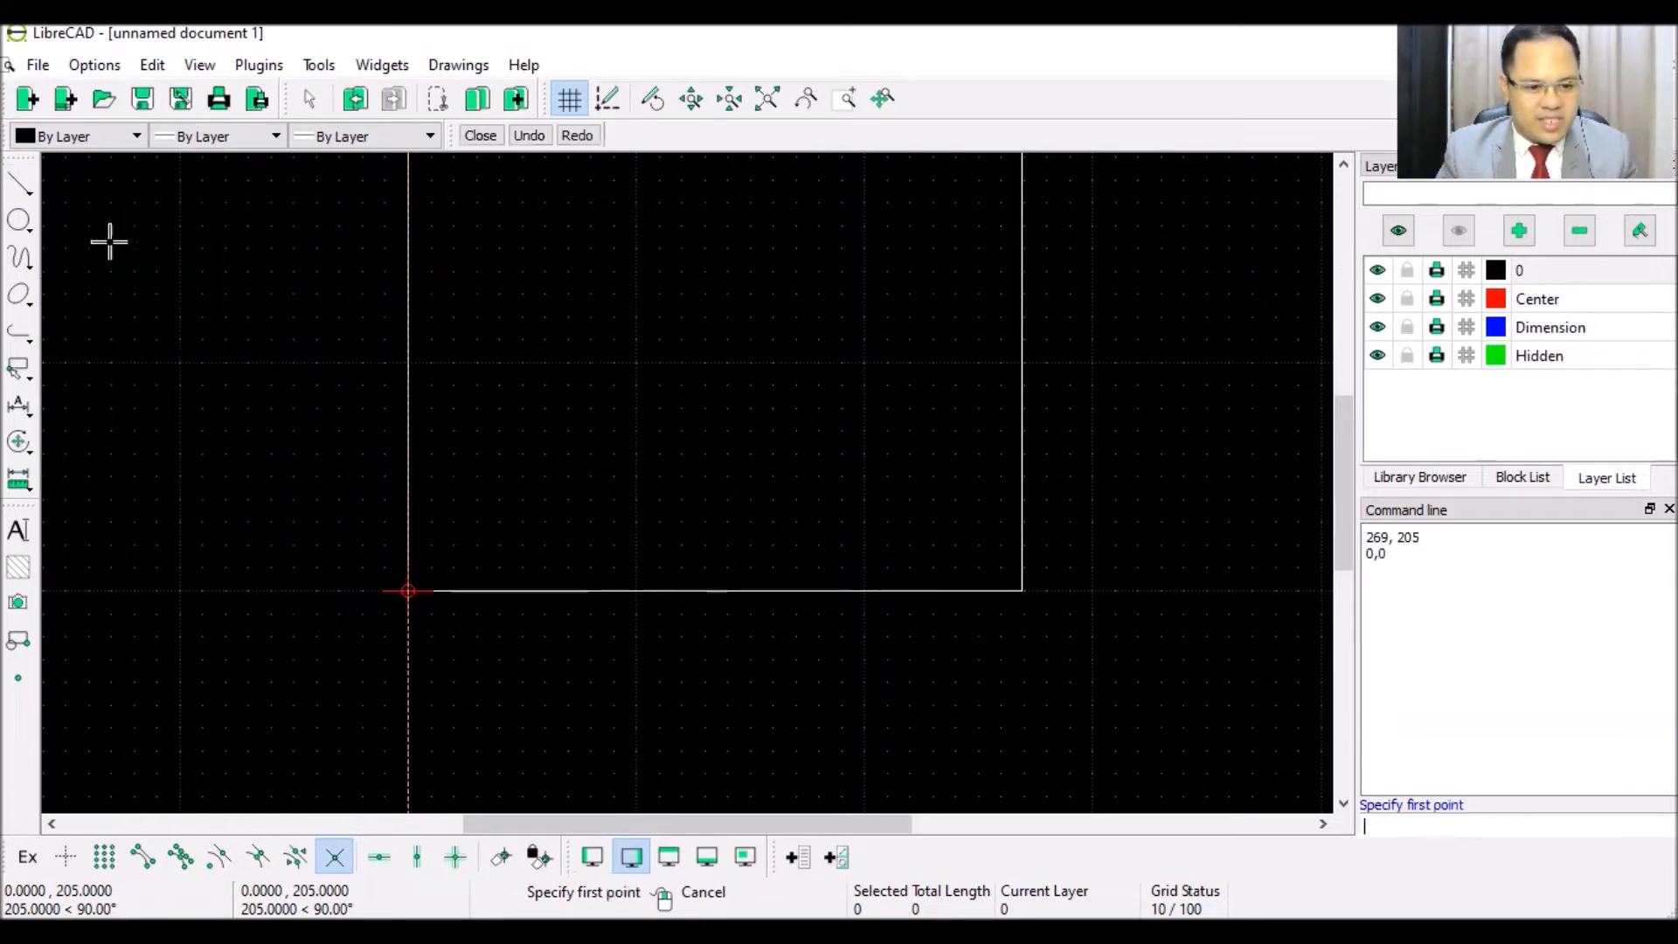
left_click(105, 856)
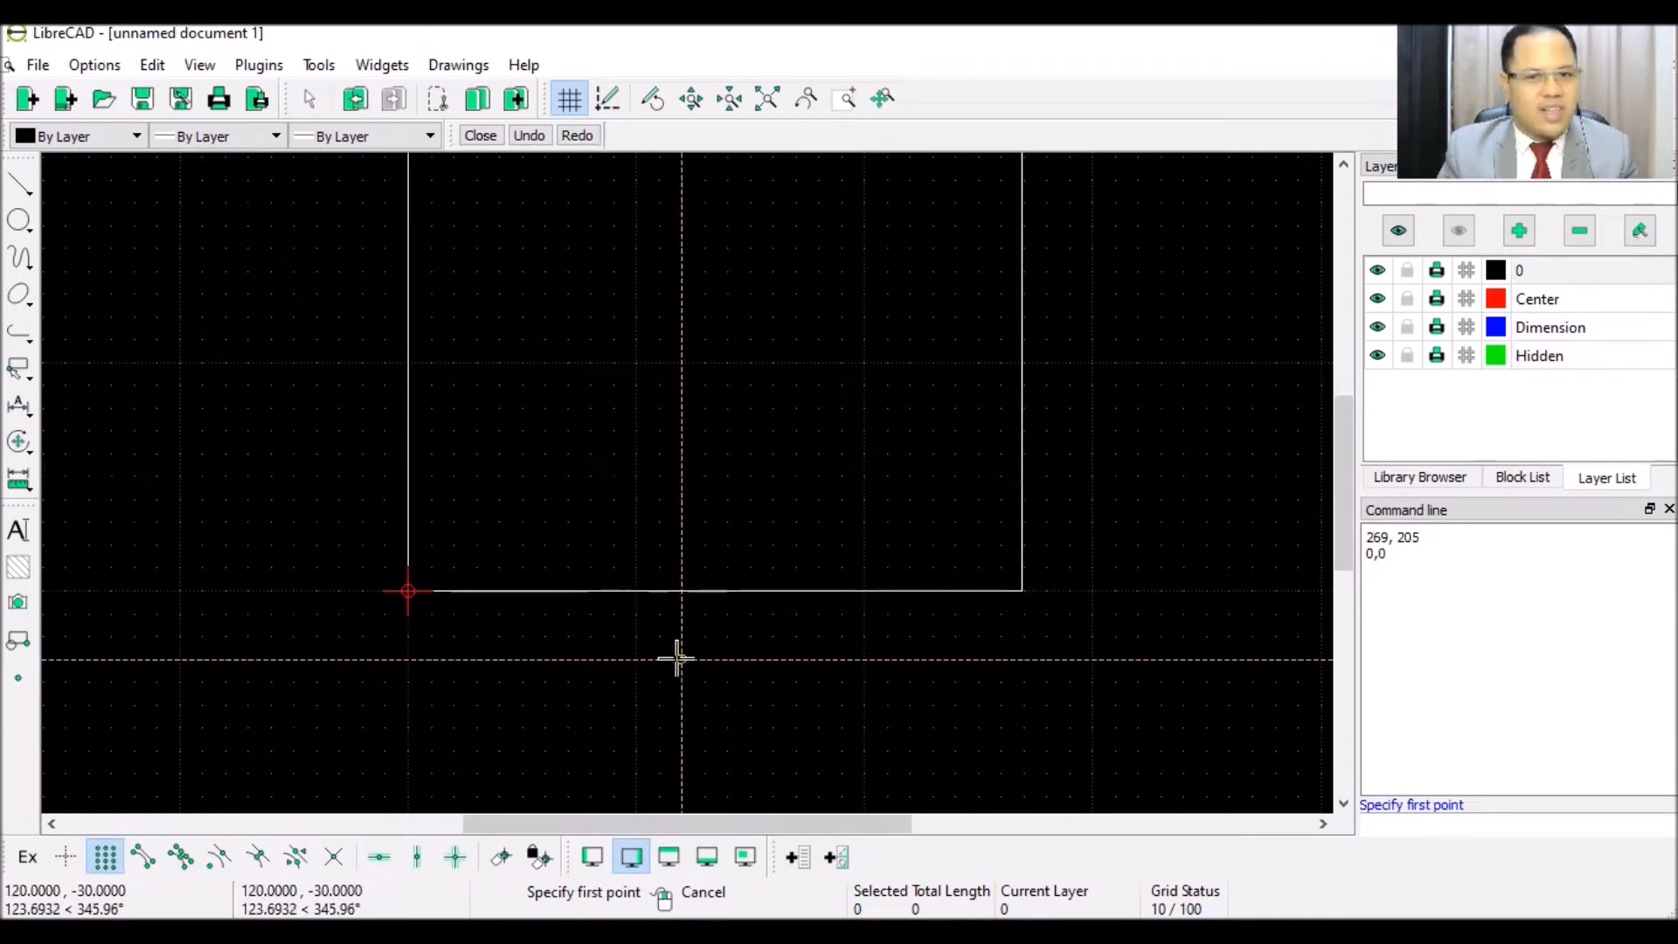
scroll(581, 612, "up", 3)
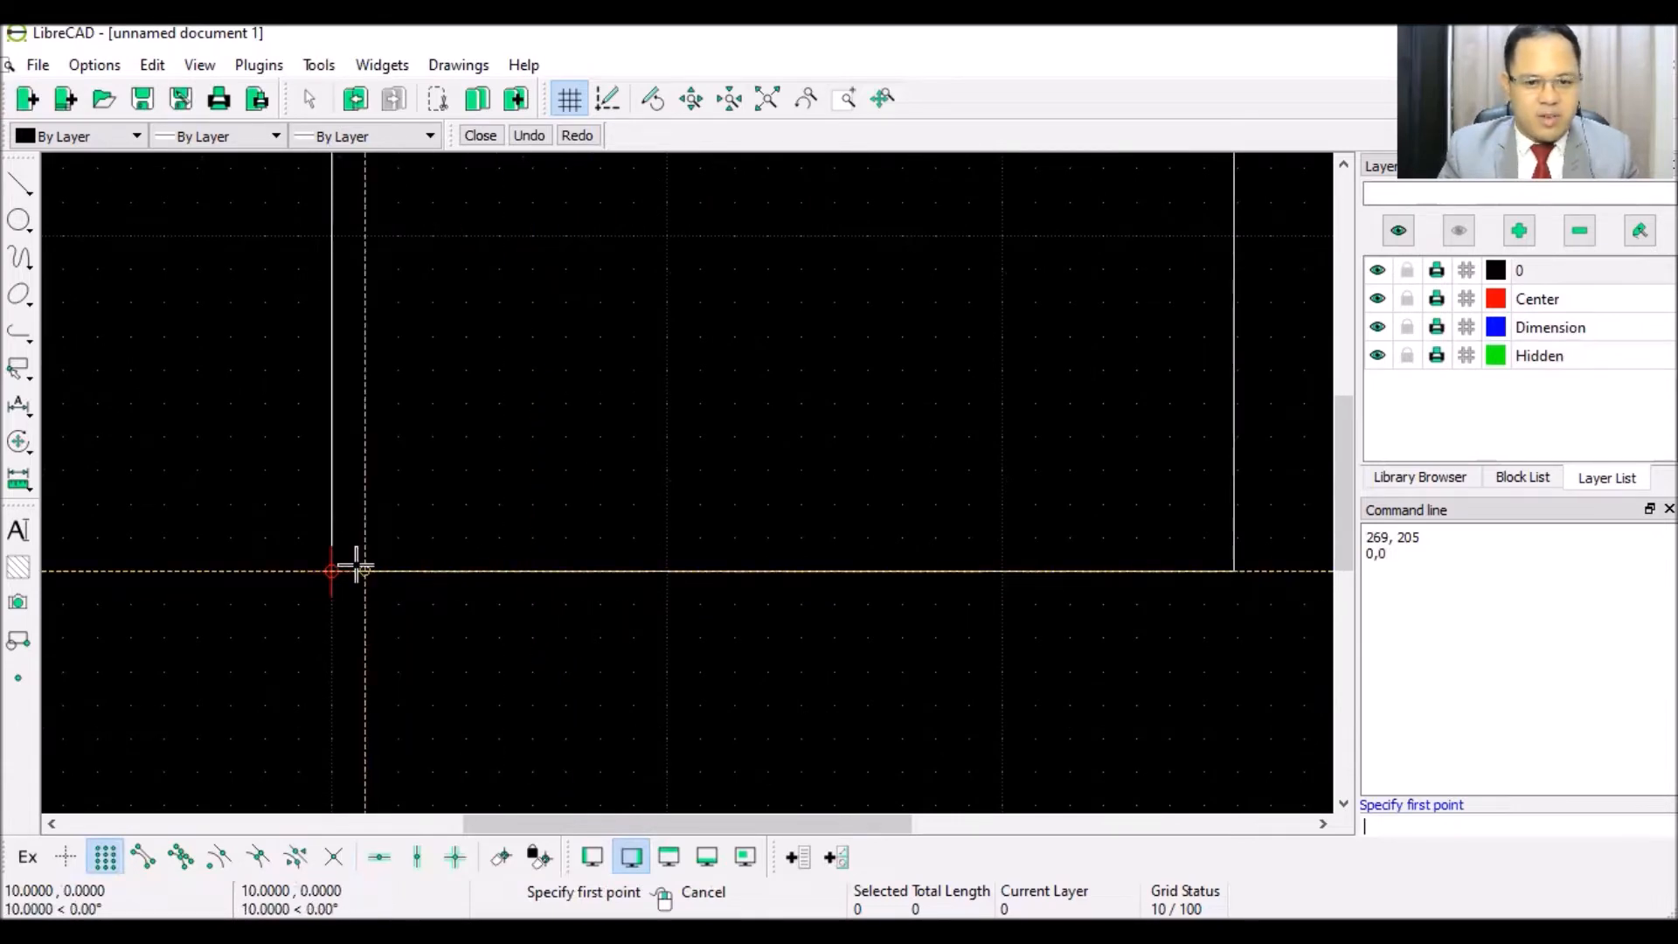
left_click(334, 470)
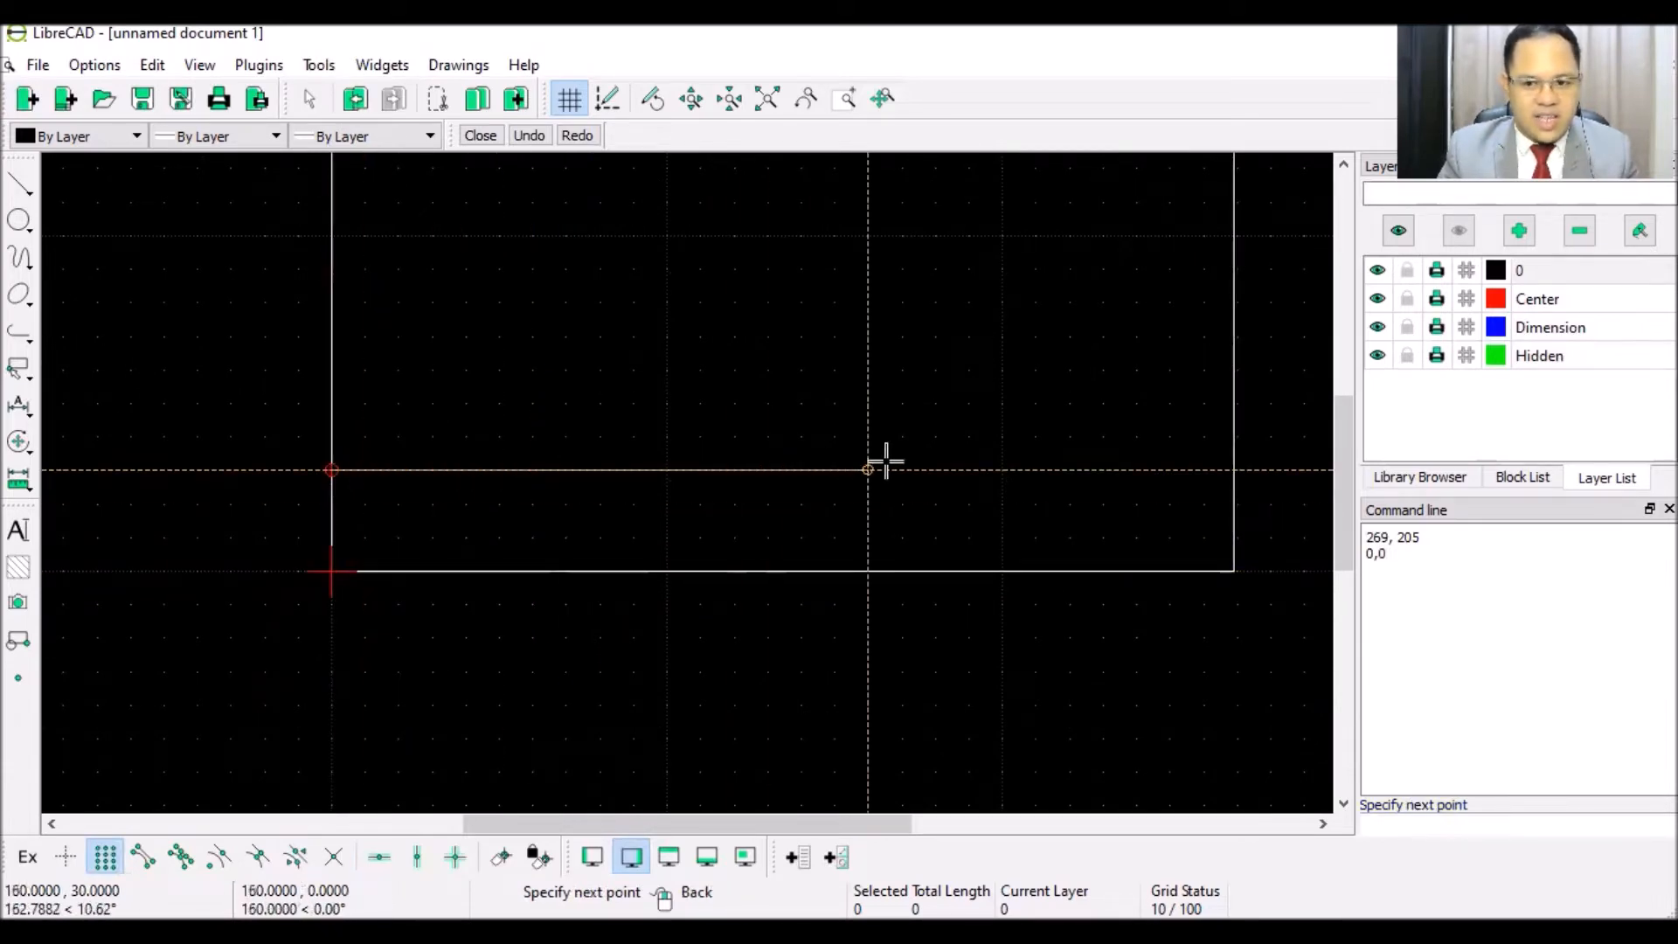
left_click(1269, 468)
right_click(1116, 393)
right_click(1118, 390)
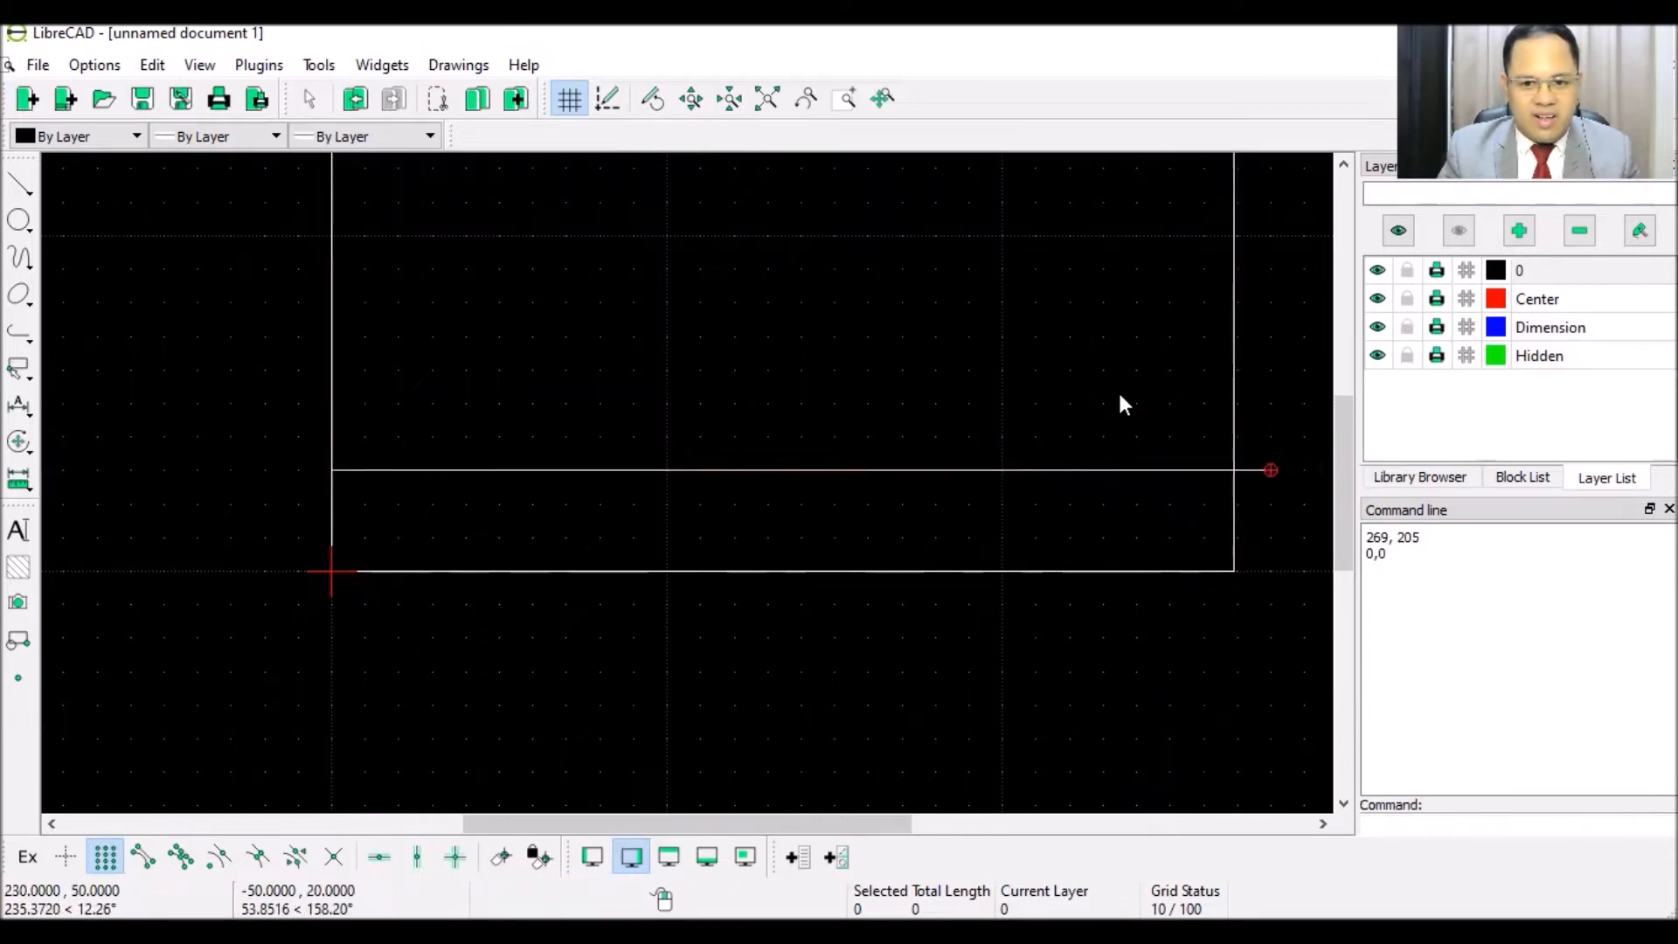
scroll(1118, 391, "down", 4)
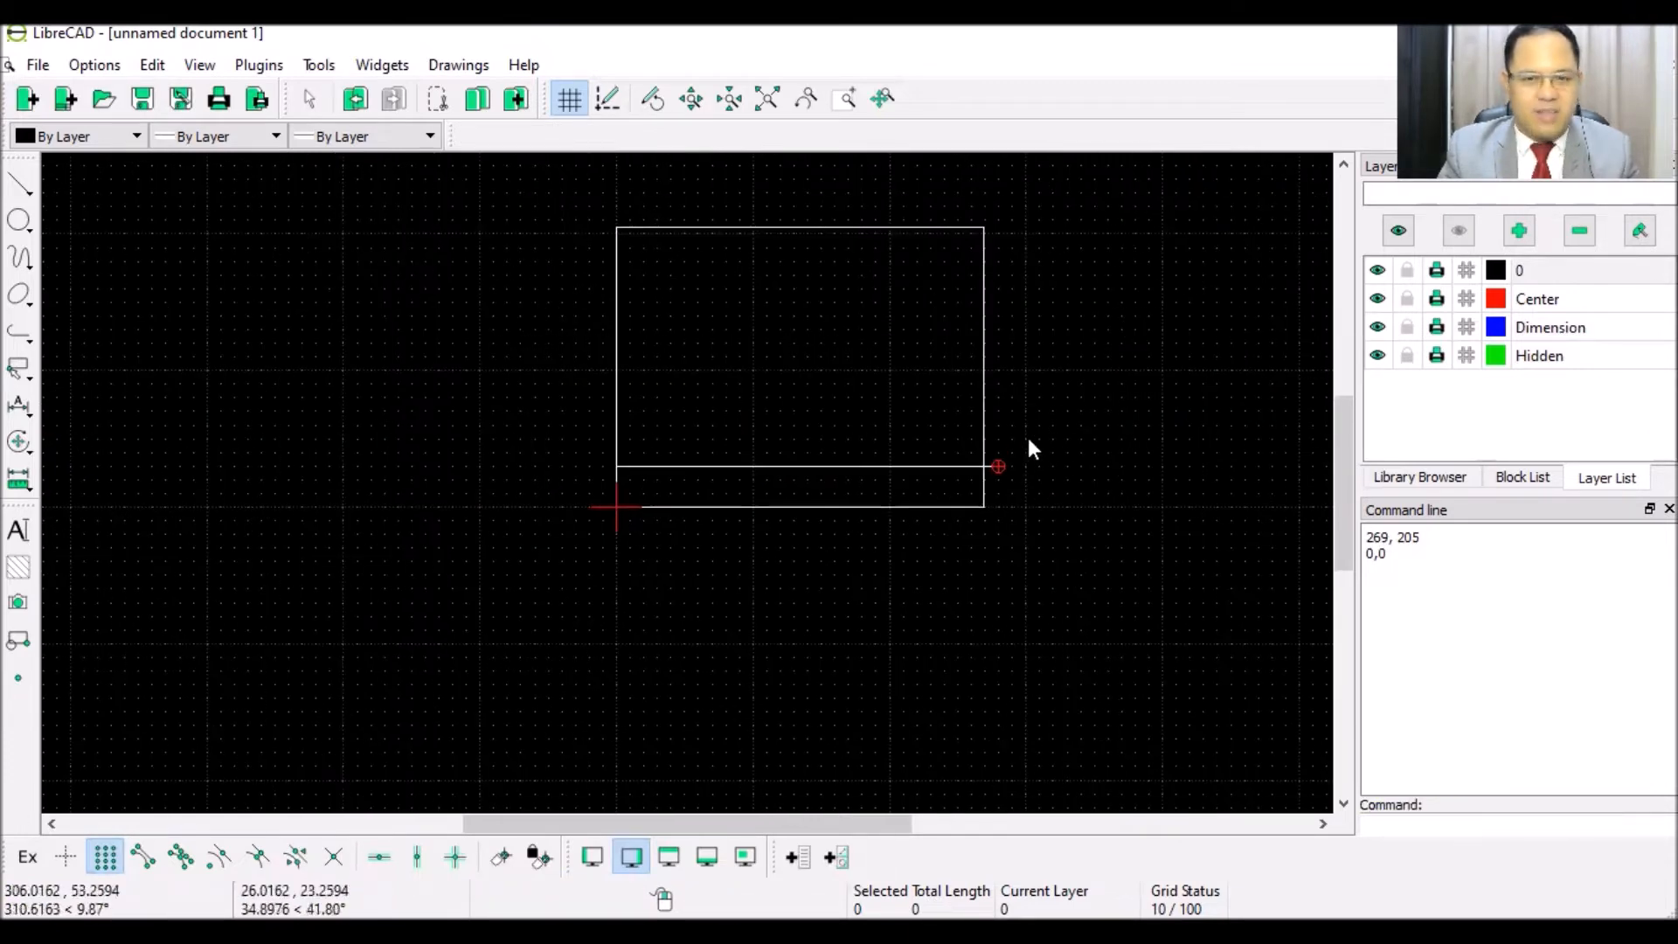
scroll(993, 465, "up", 8)
scroll(826, 496, "up", 4)
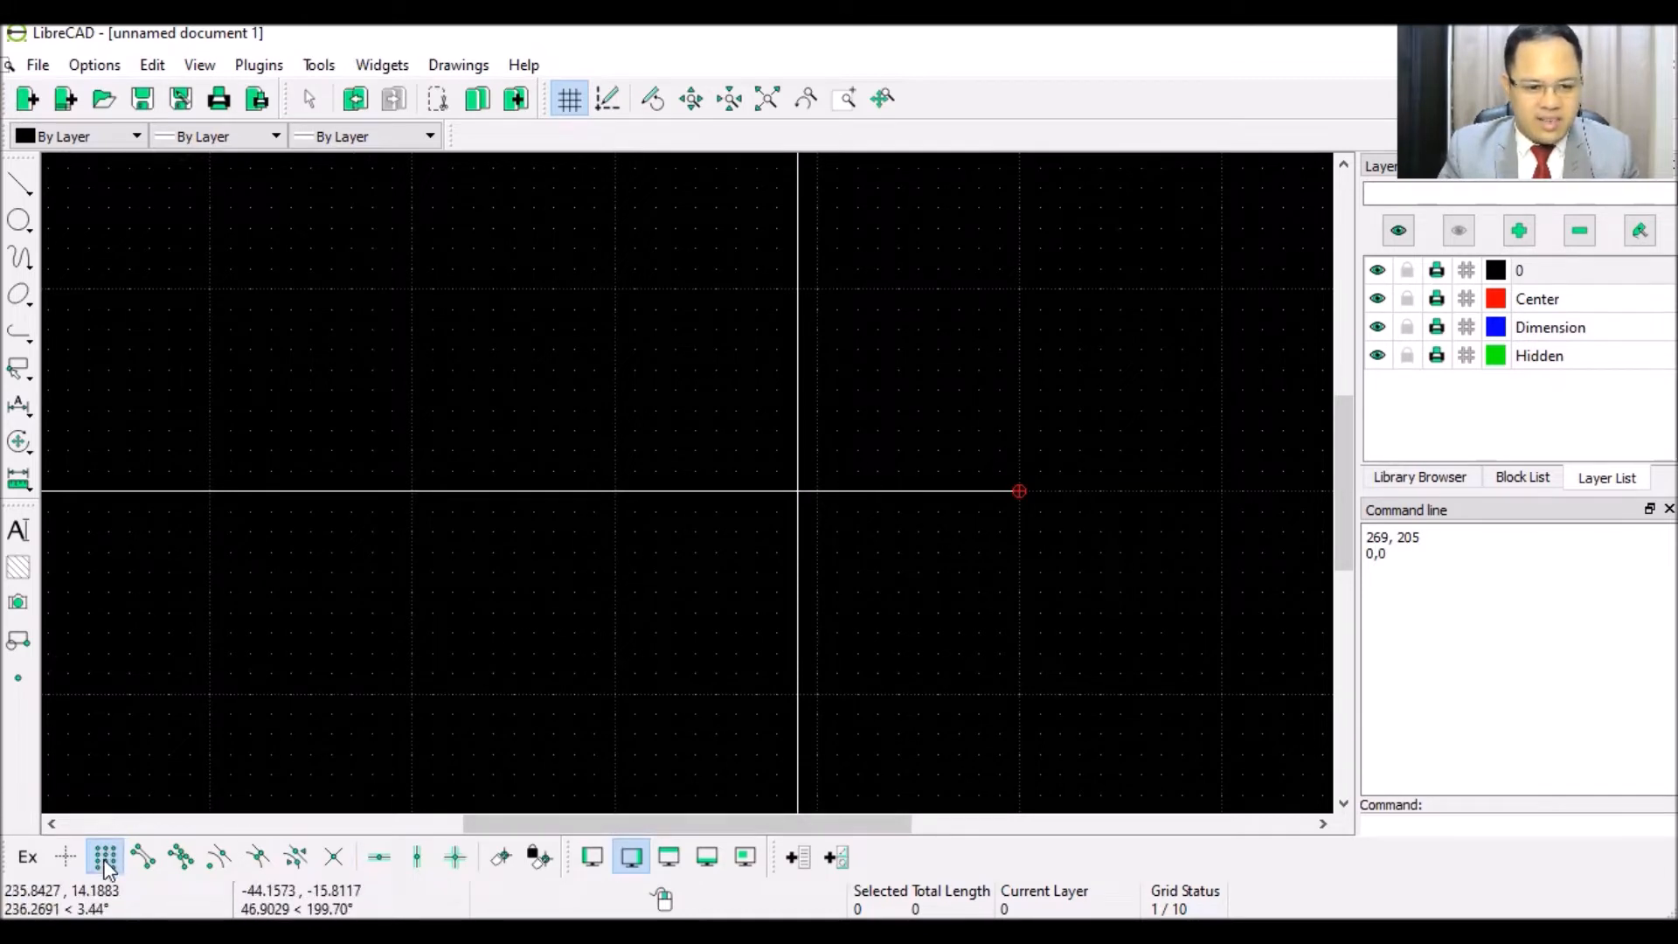
- Divide the height-30 line at the rectangle's right edge and delete the 11-unit overhang
left_click(333, 860)
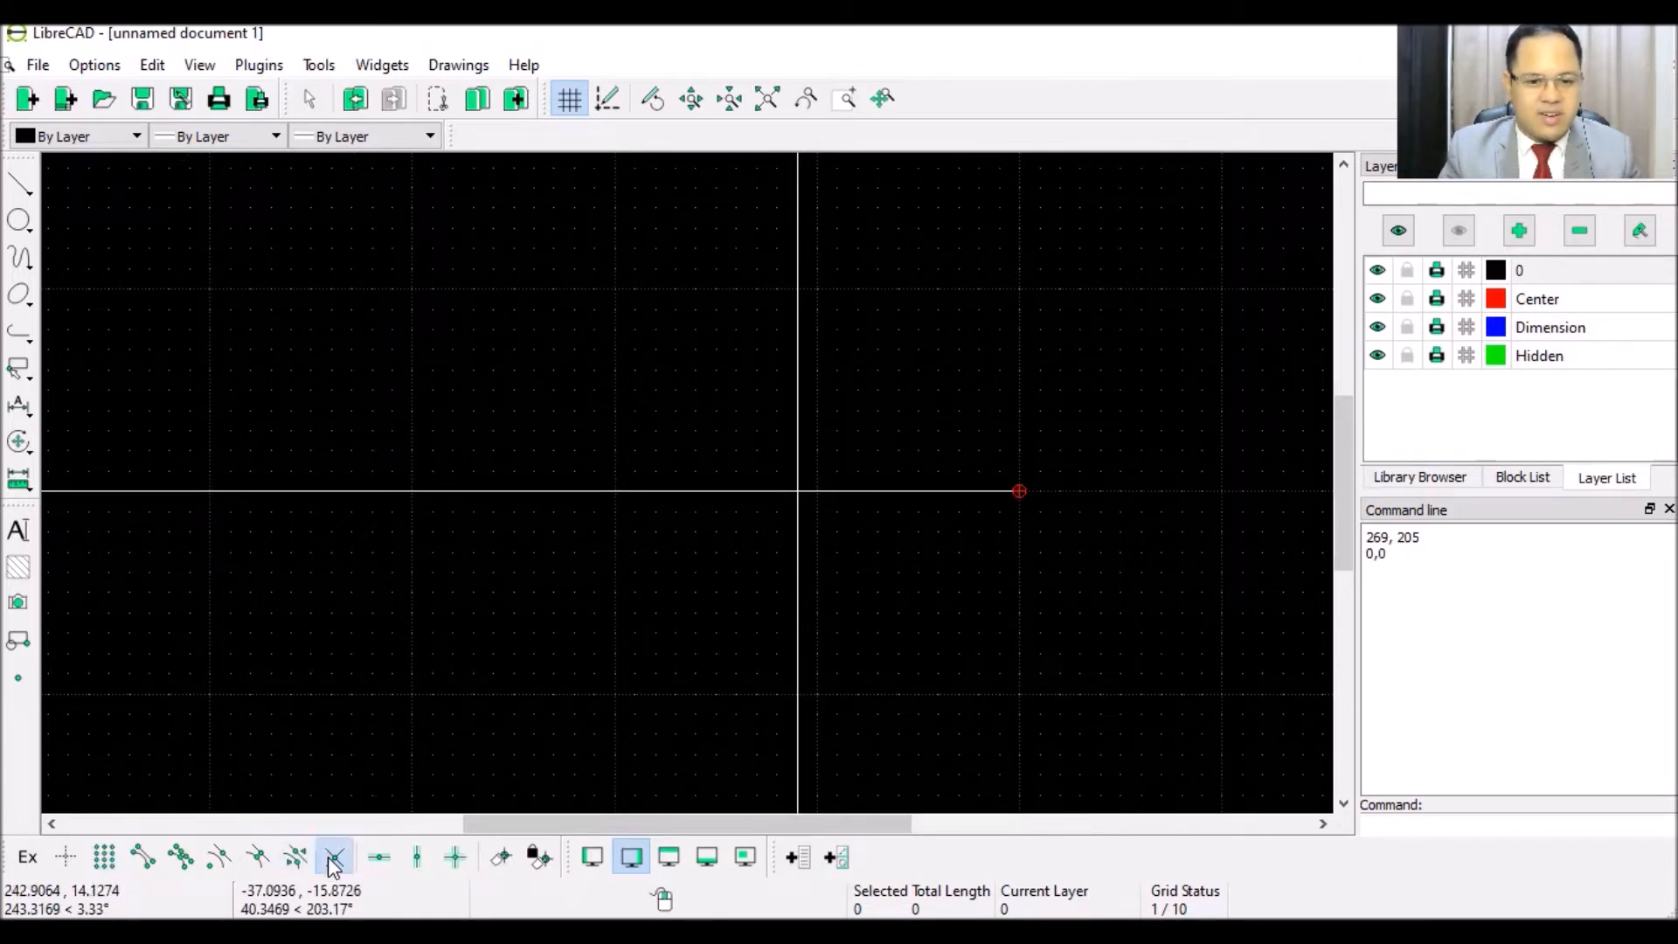
left_click(319, 65)
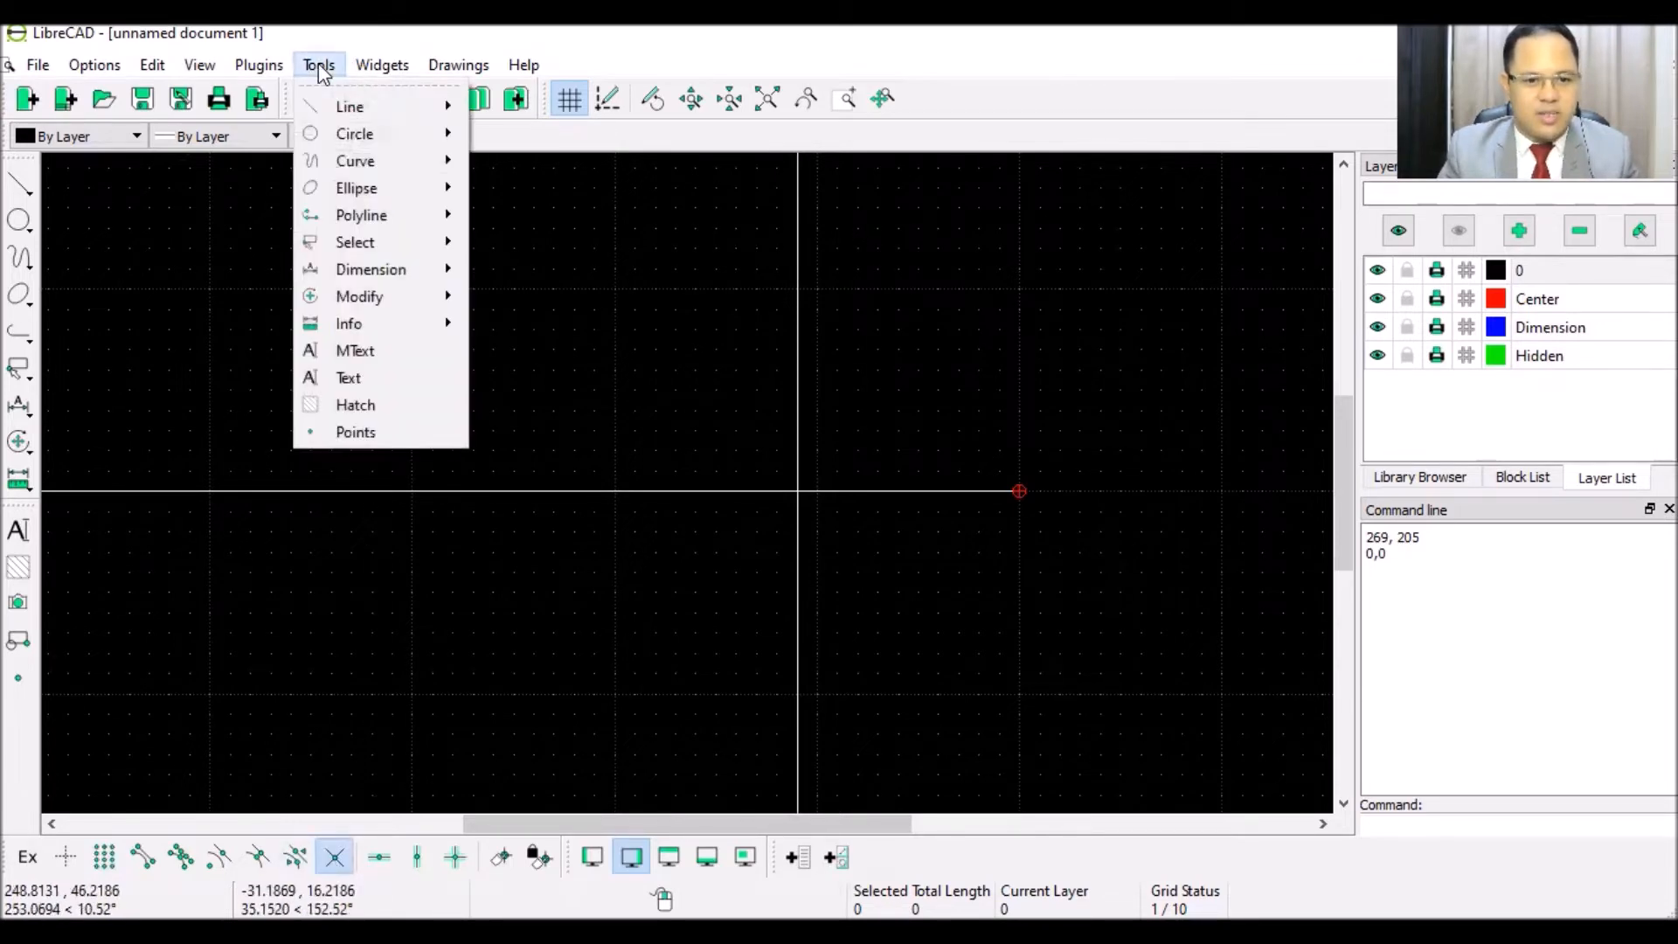
mouse_move(381, 302)
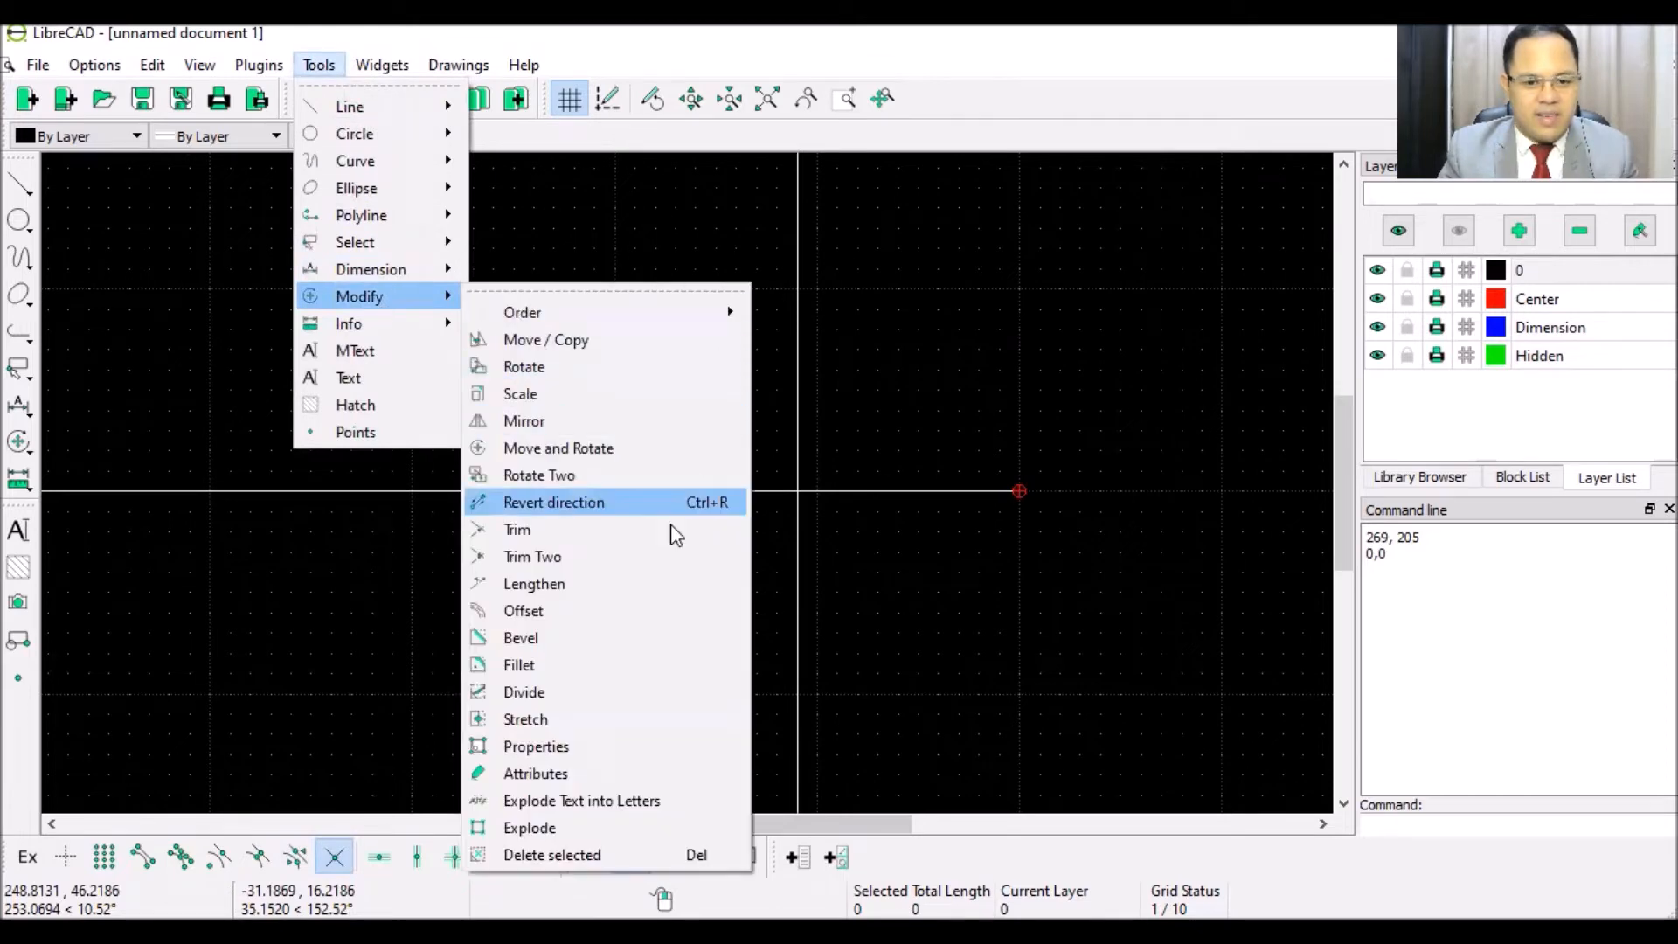
left_click(618, 694)
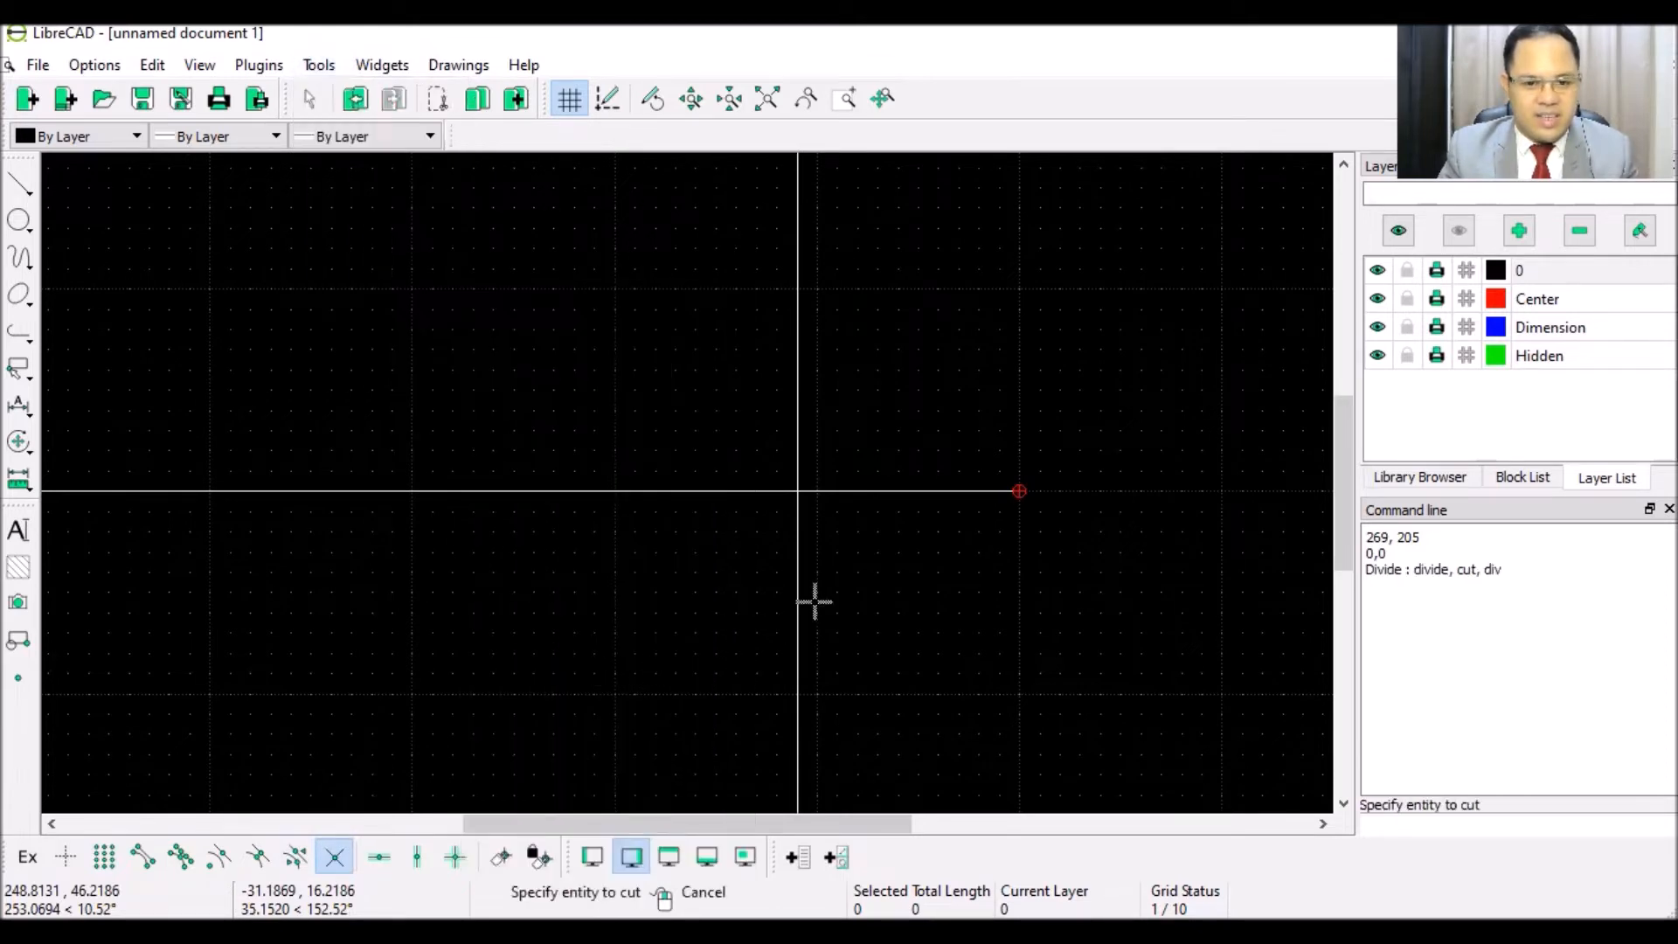
left_click(797, 491)
left_click(797, 491)
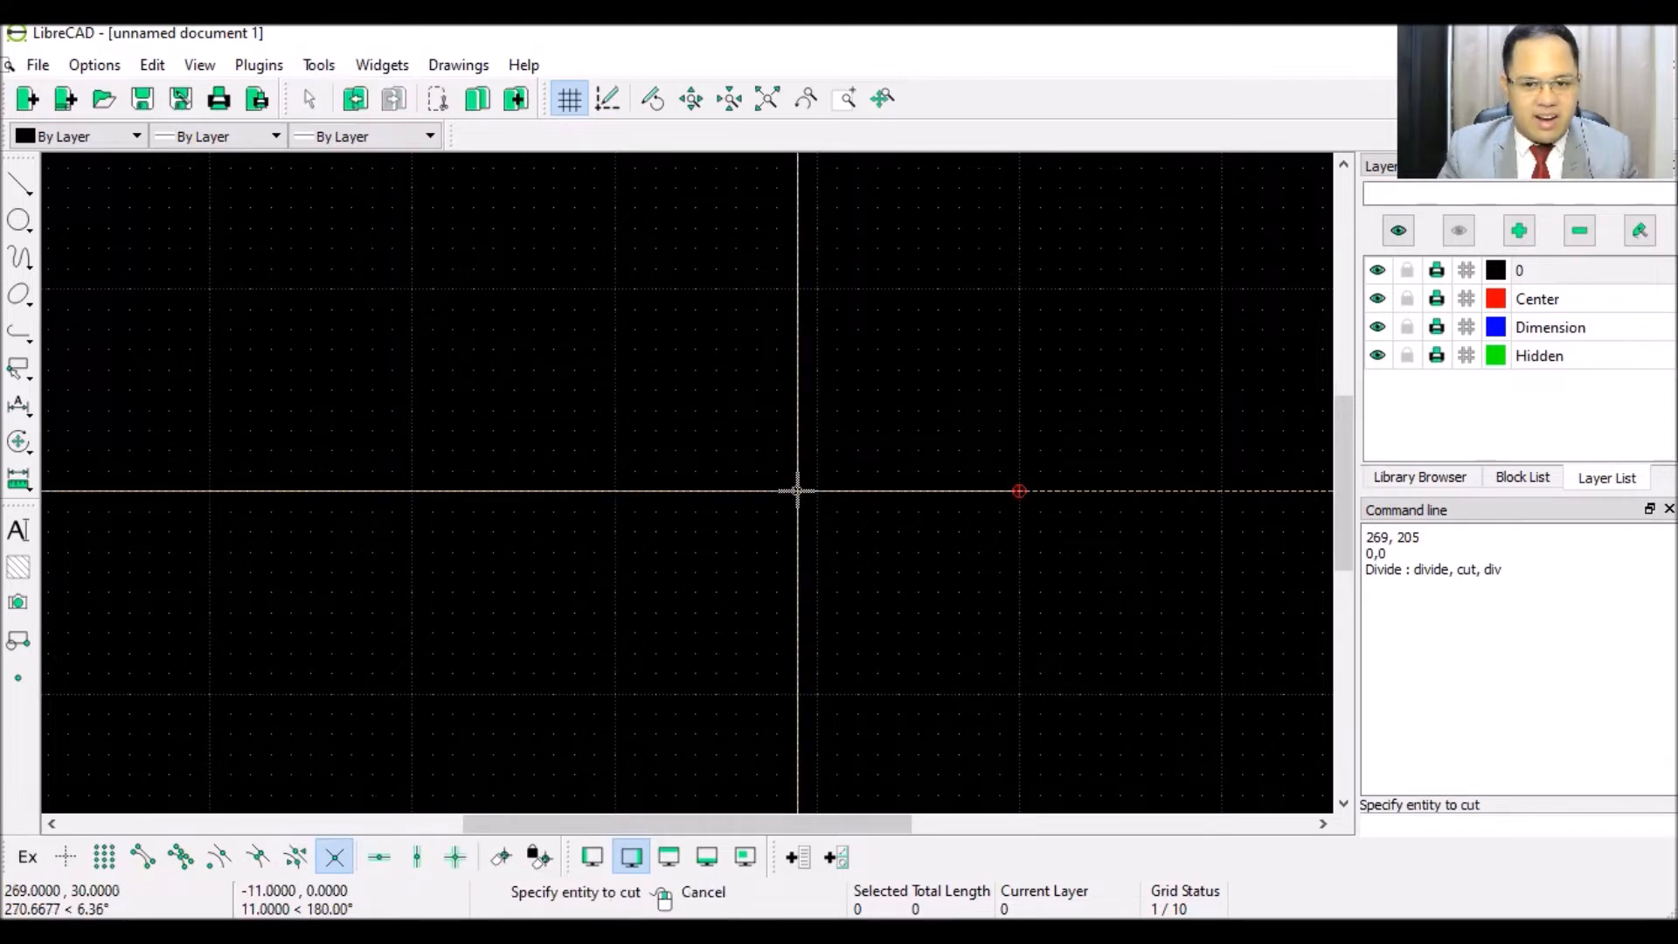
right_click(876, 399)
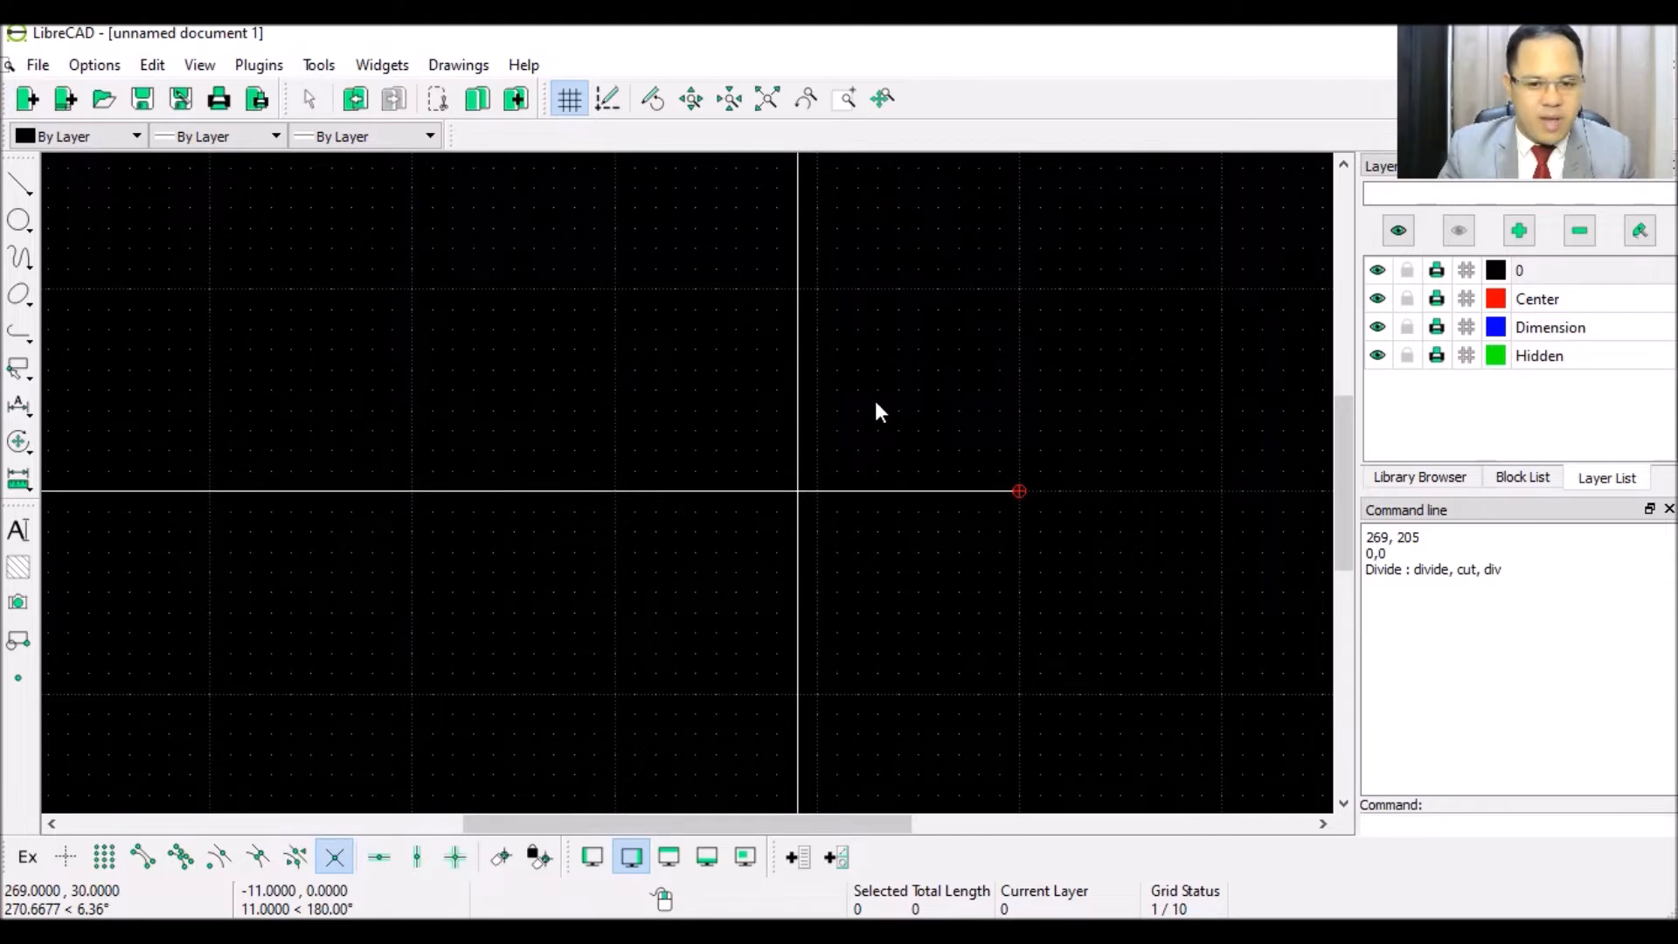
left_click(853, 492)
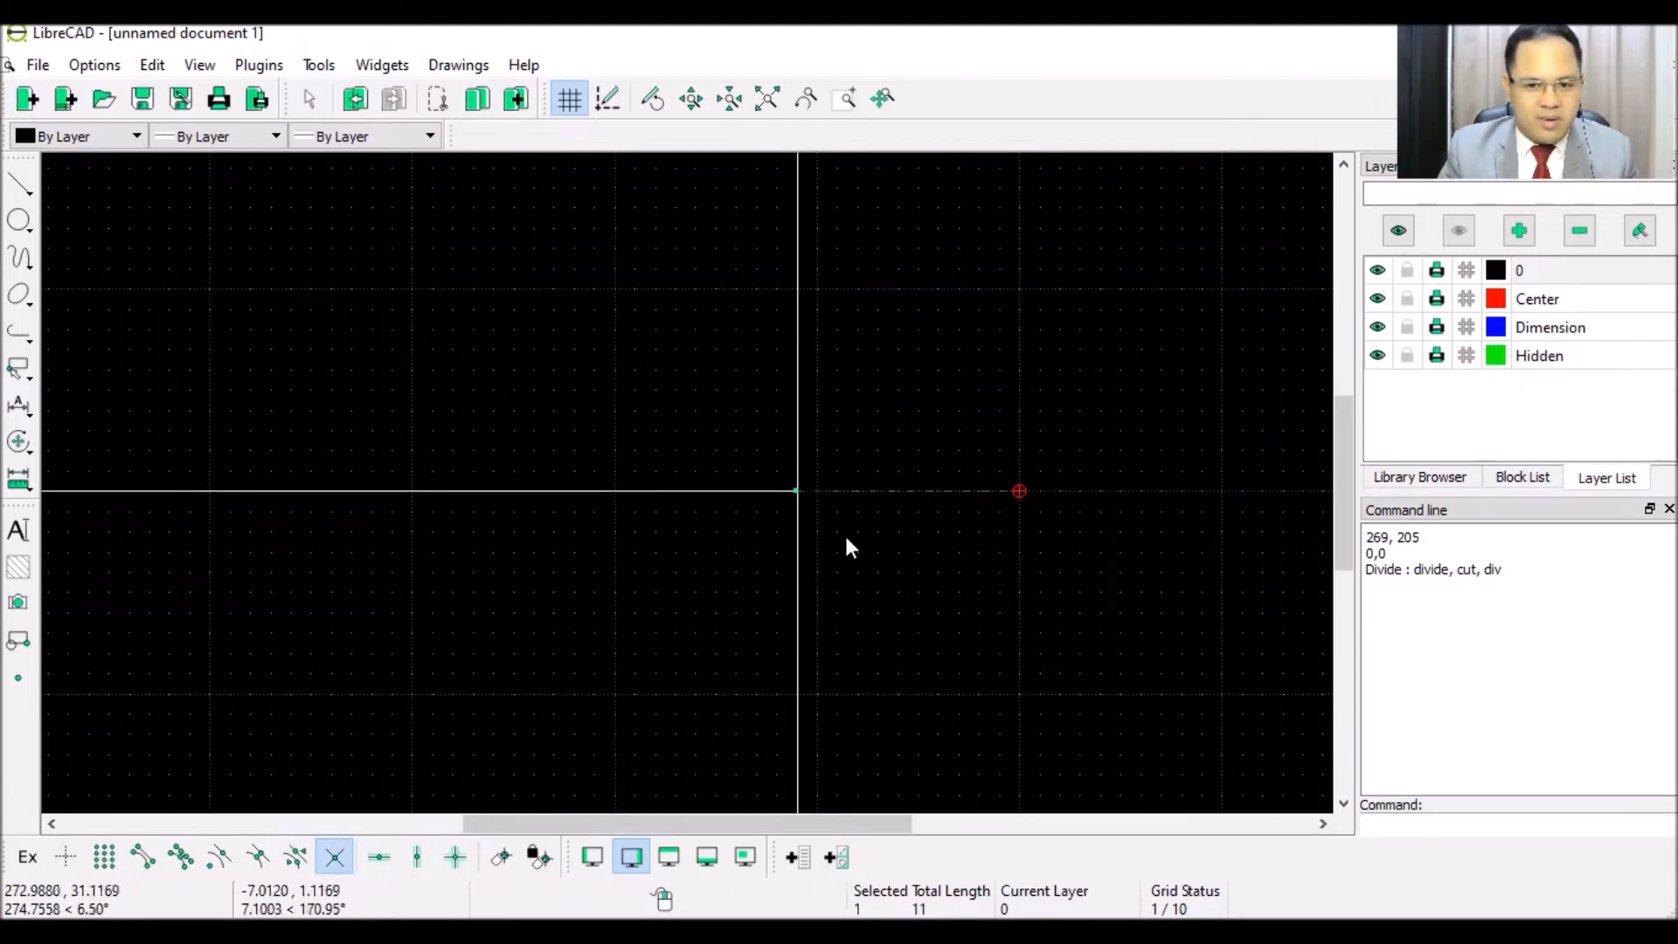
key("Delete")
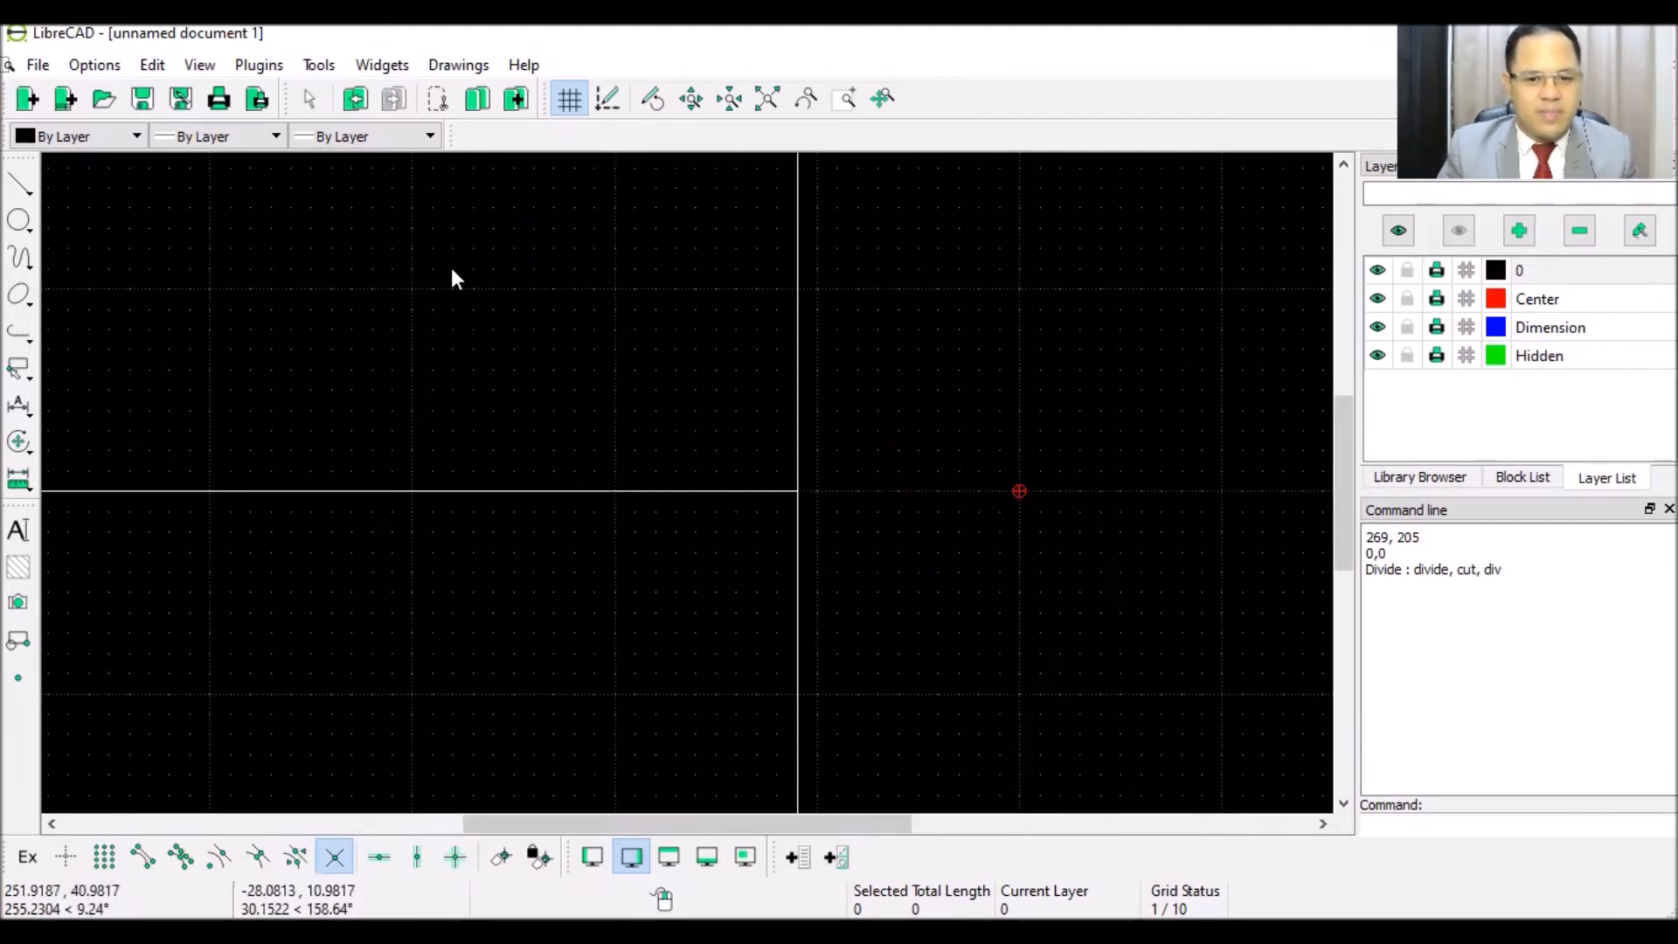
- Switch snapping from intersections to grid and draw the first vertical divider across the strip
scroll(469, 371, "down", 5)
scroll(469, 379, "down", 8)
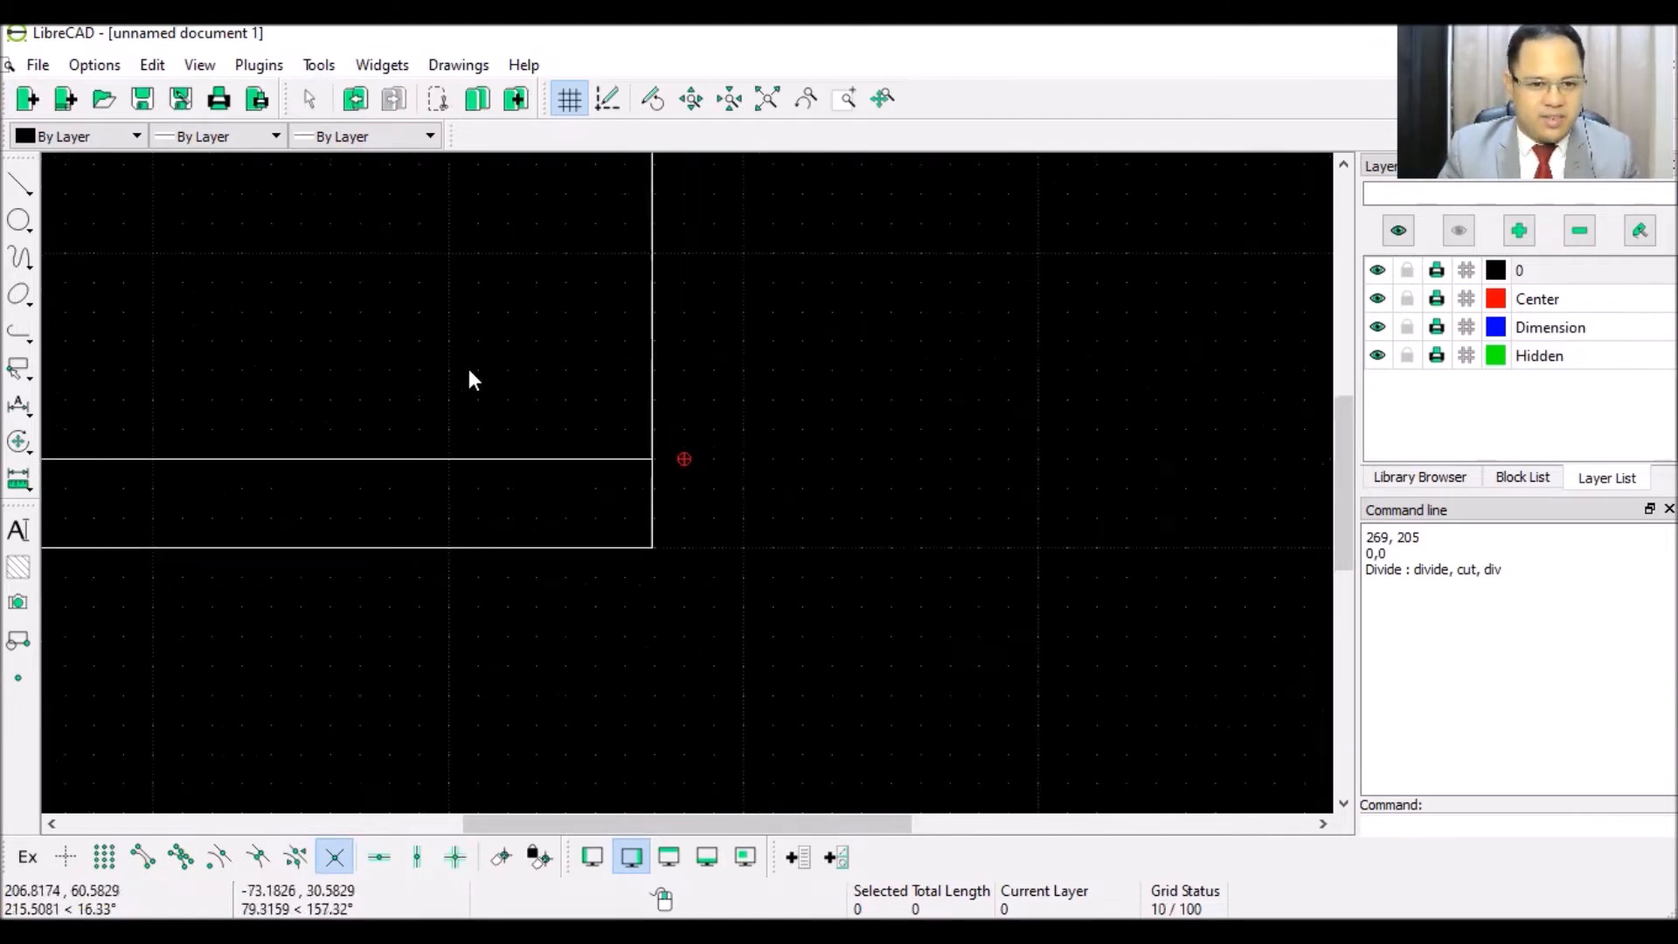
scroll(446, 405, "up", 4)
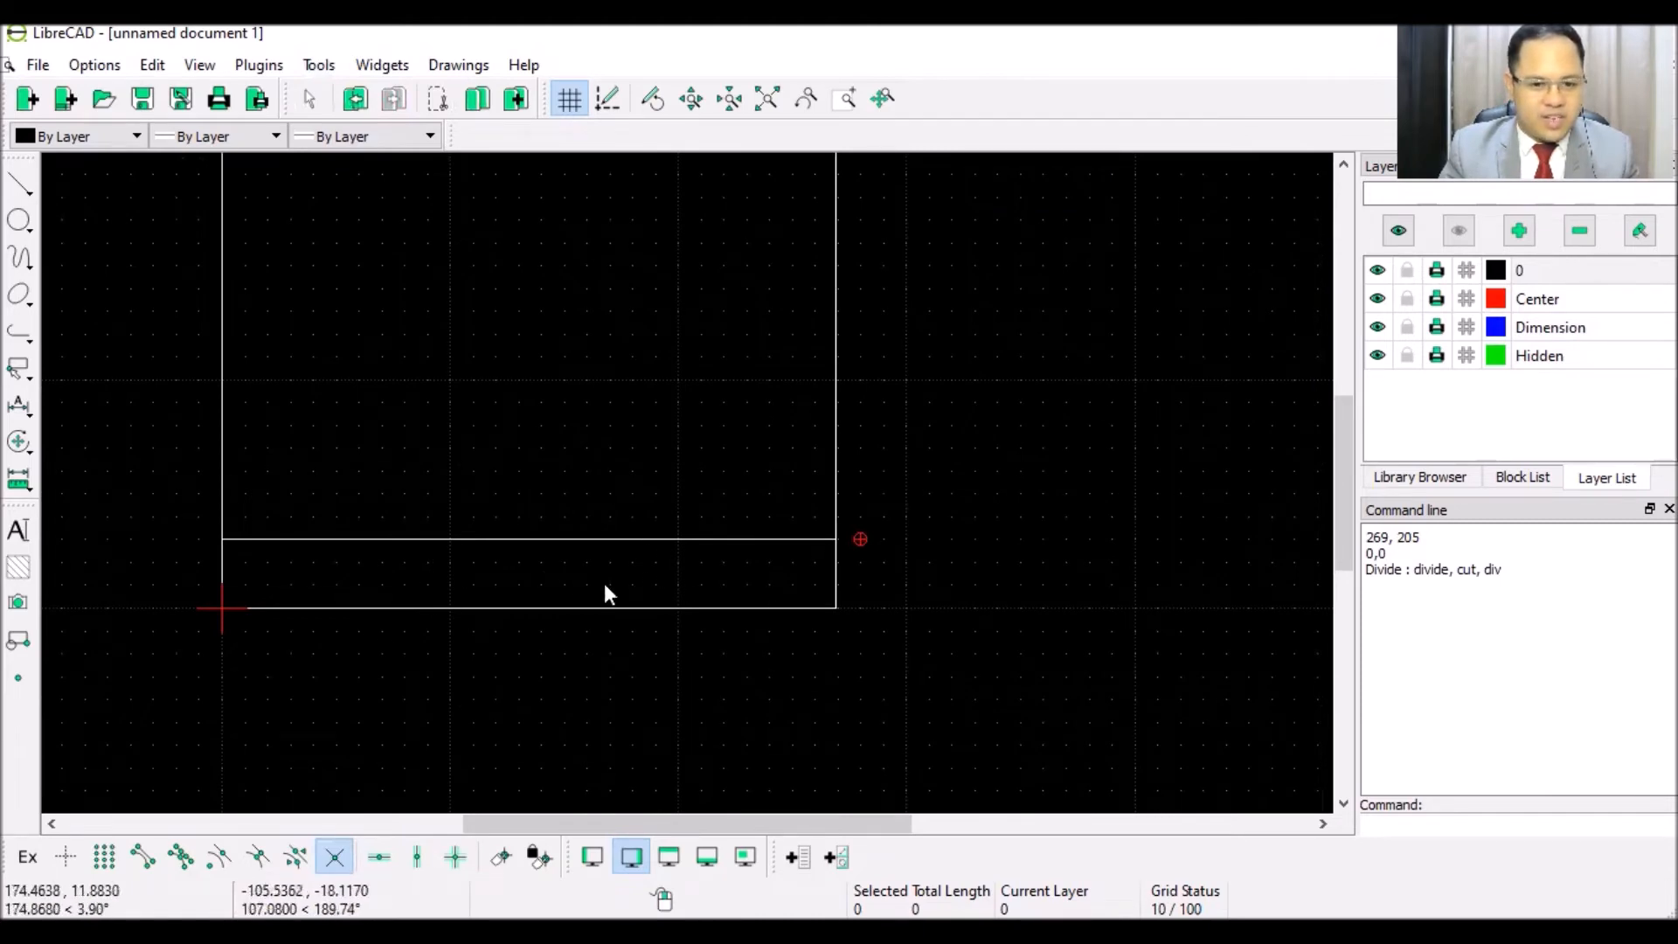
left_click(20, 186)
left_click(91, 184)
scroll(271, 617, "up", 2)
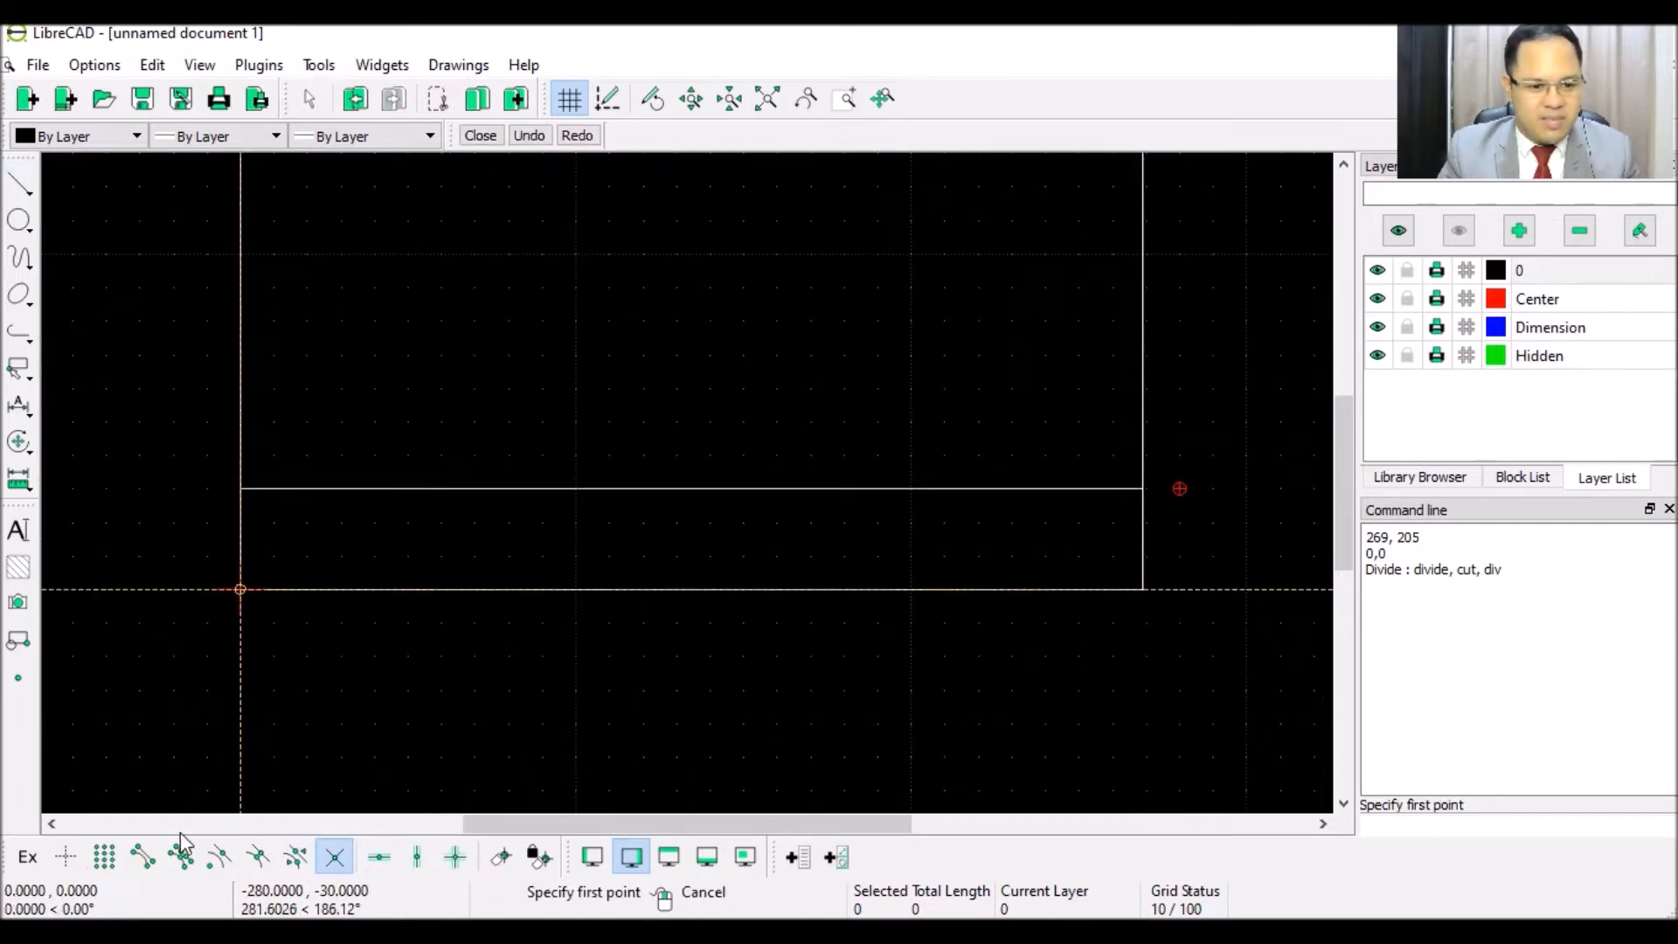
left_click(330, 860)
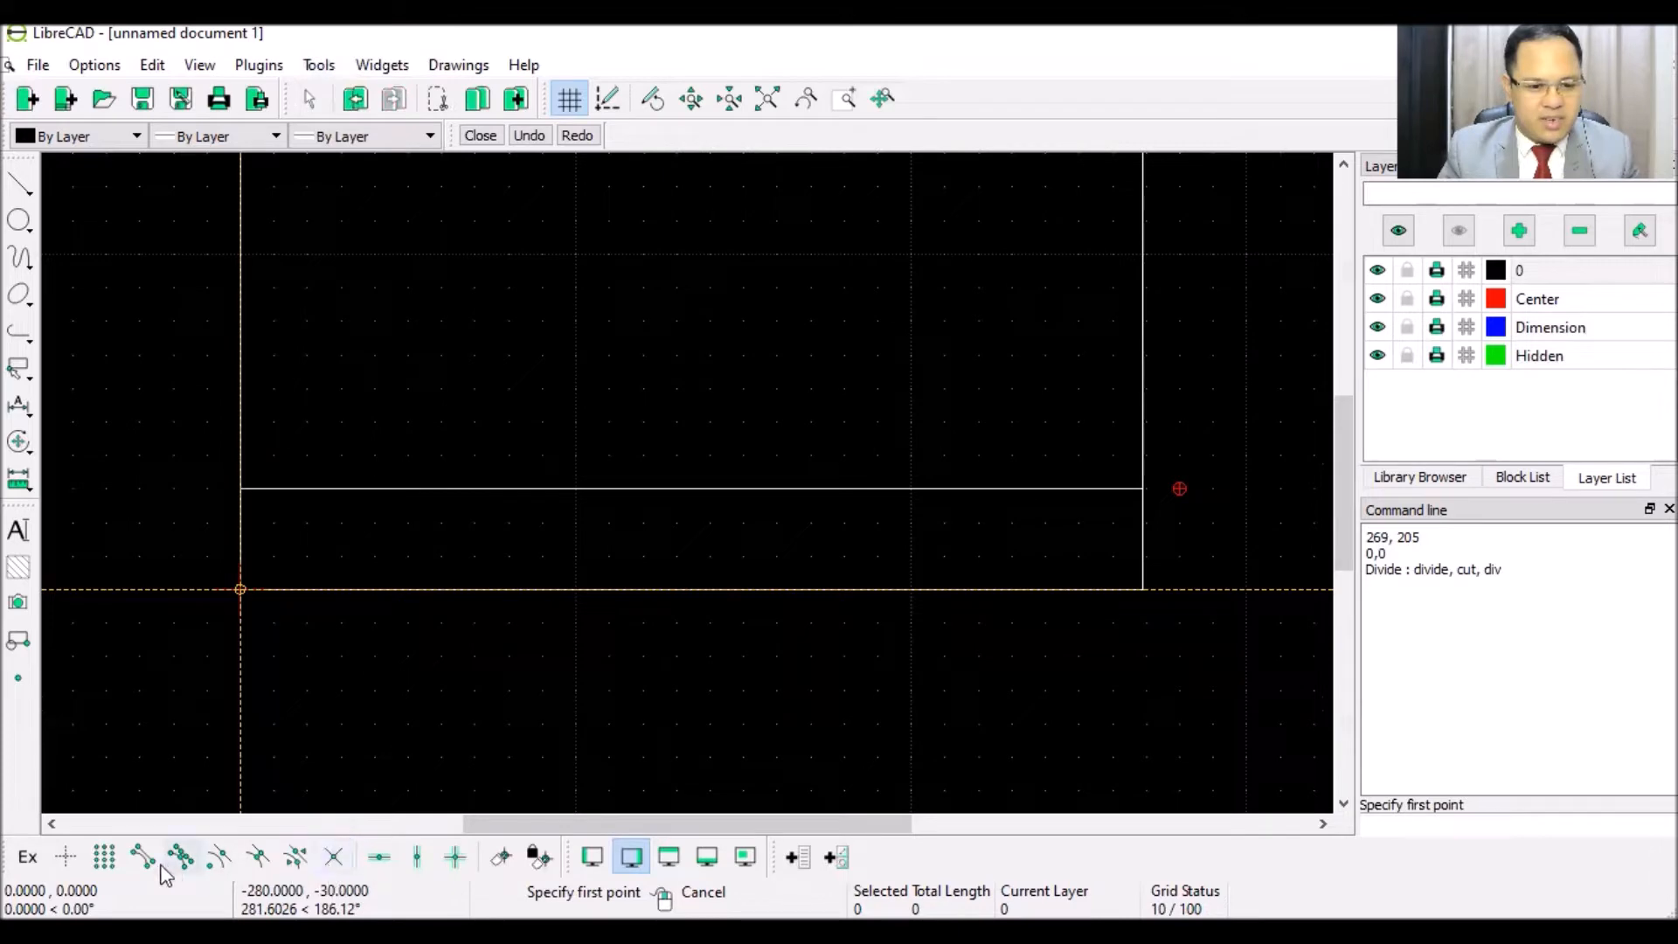
left_click(112, 856)
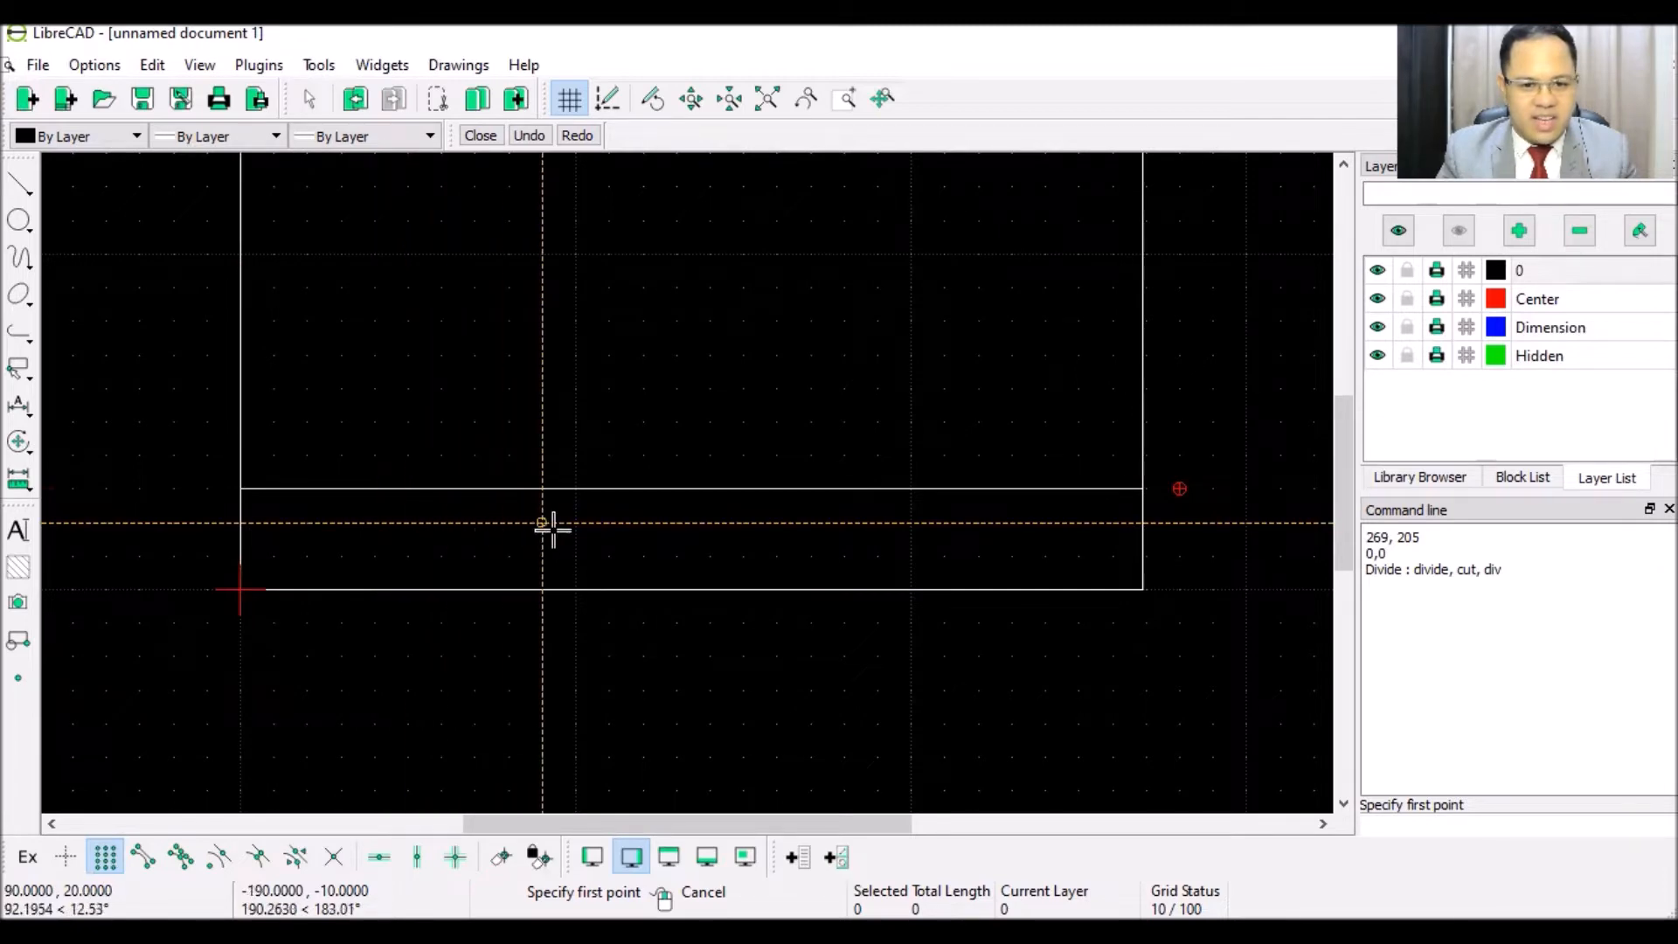
left_click(543, 489)
left_click(542, 588)
right_click(877, 513)
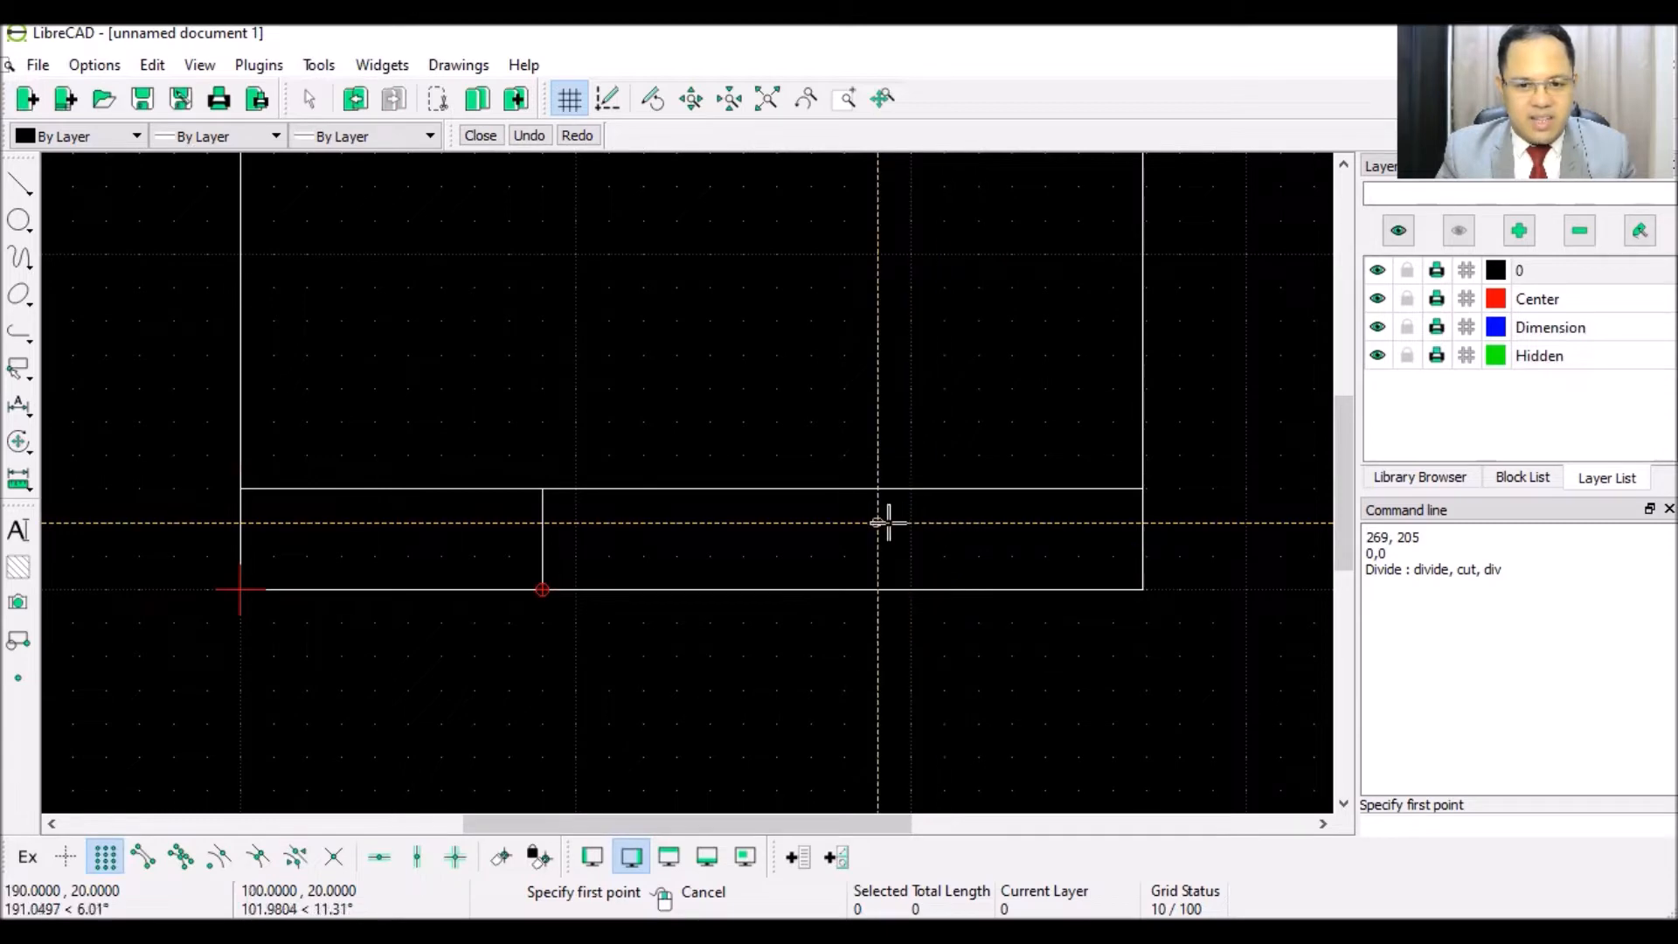
- Draw a second vertical divider across the strip further right
left_click(874, 488)
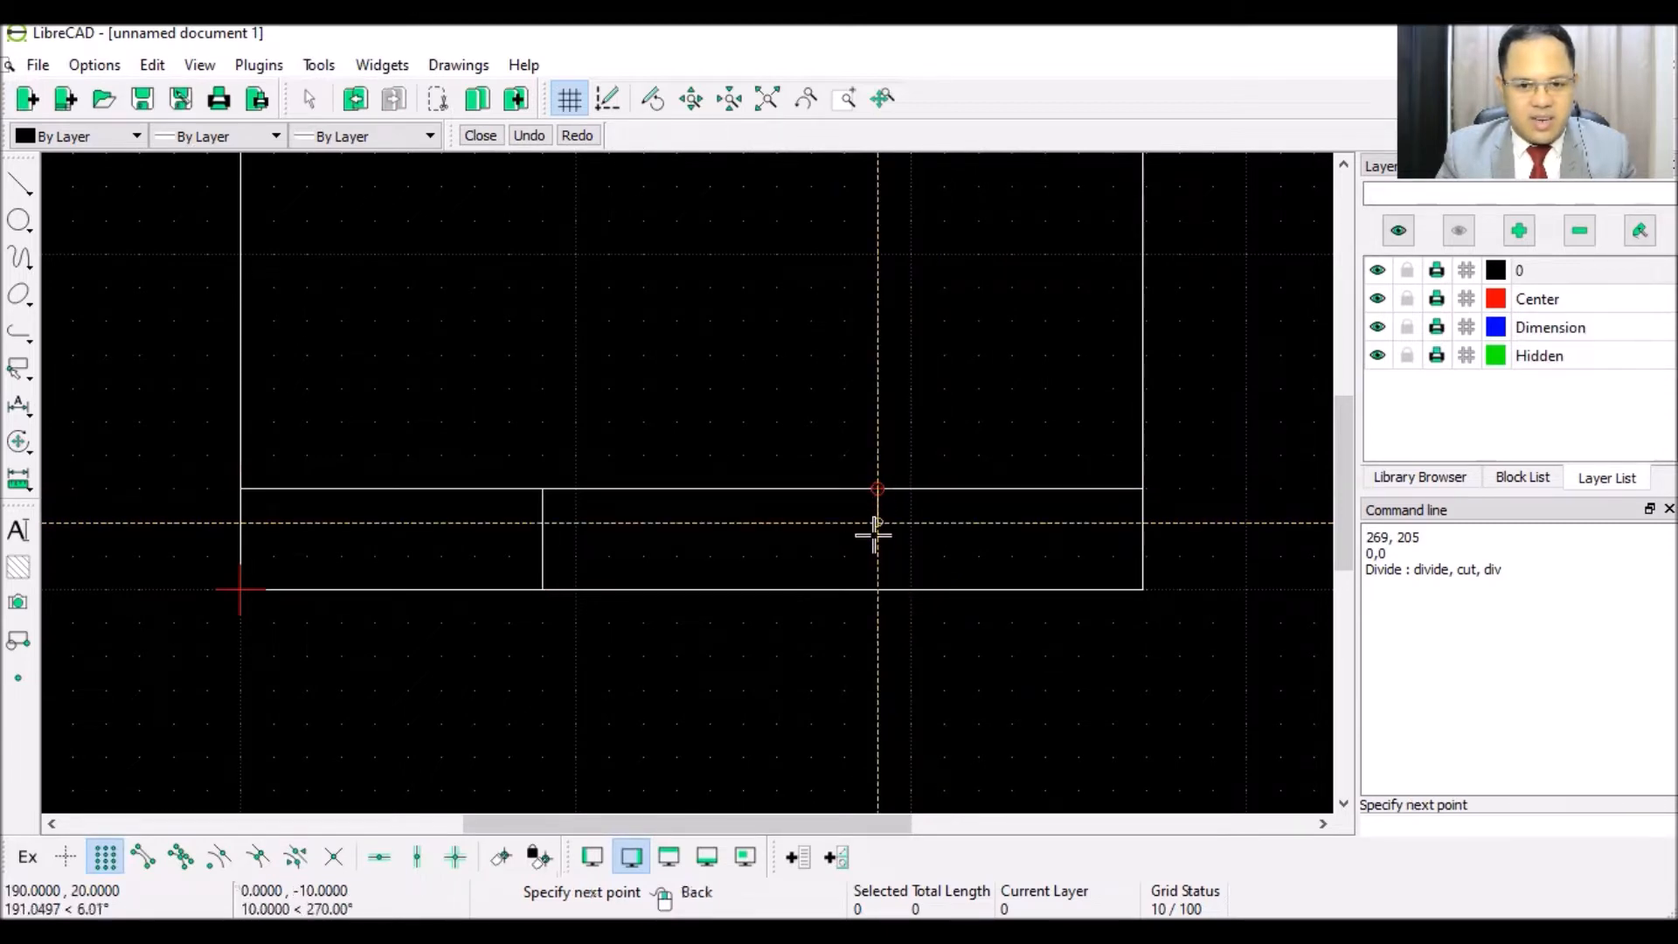
left_click(874, 578)
right_click(874, 569)
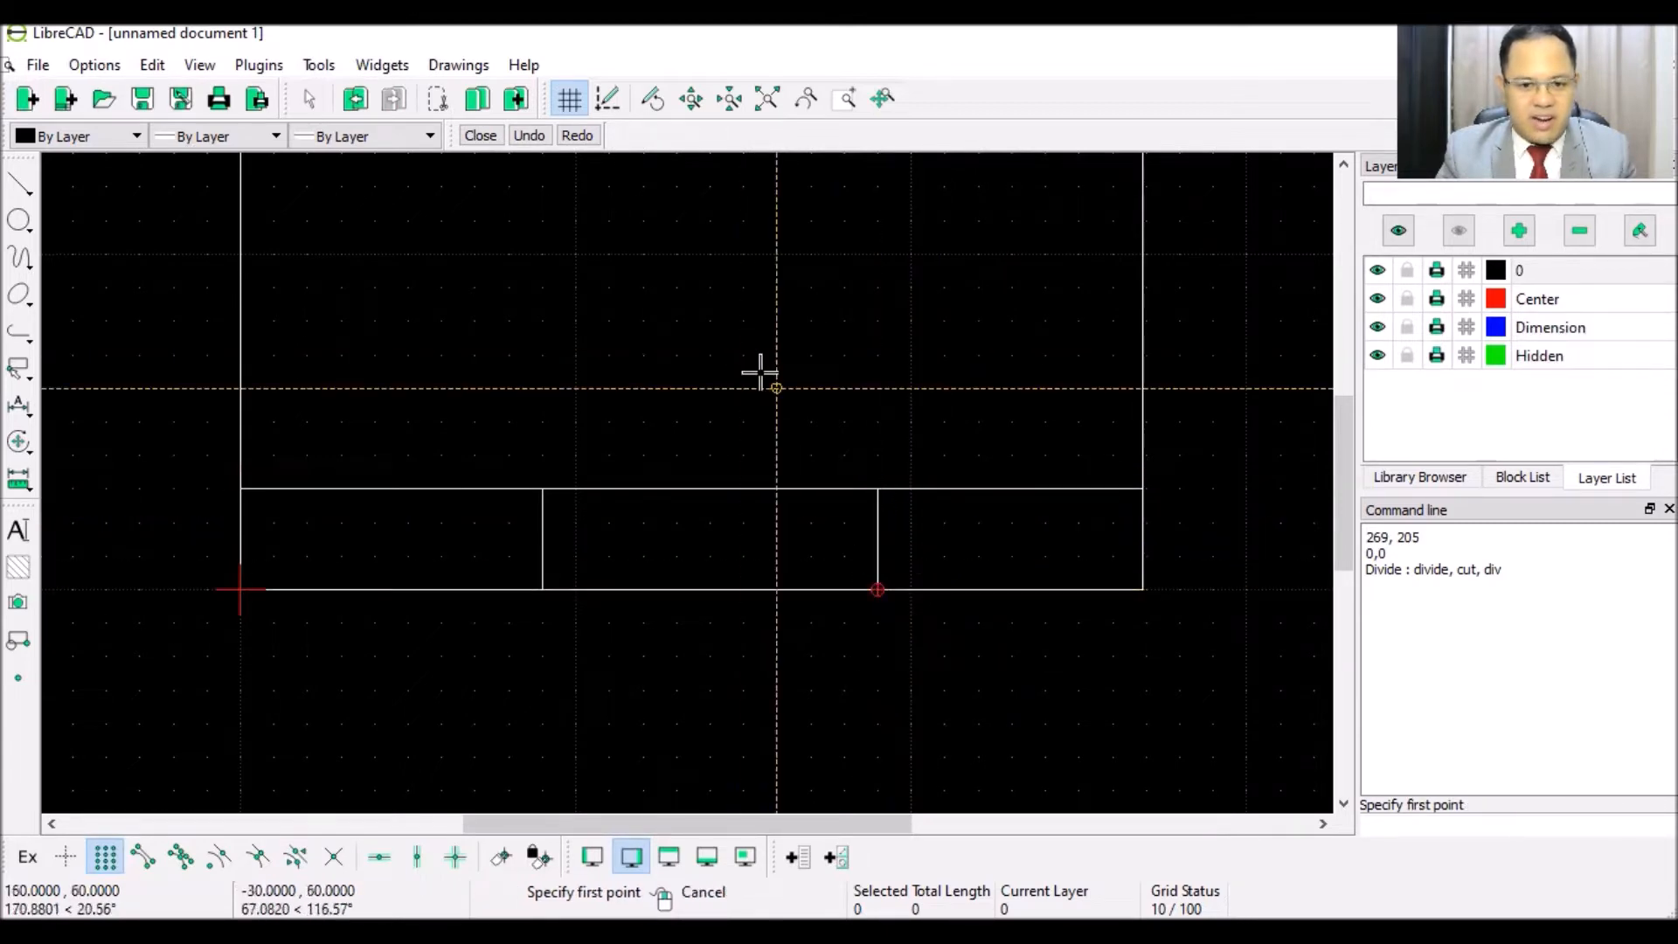
right_click(995, 537)
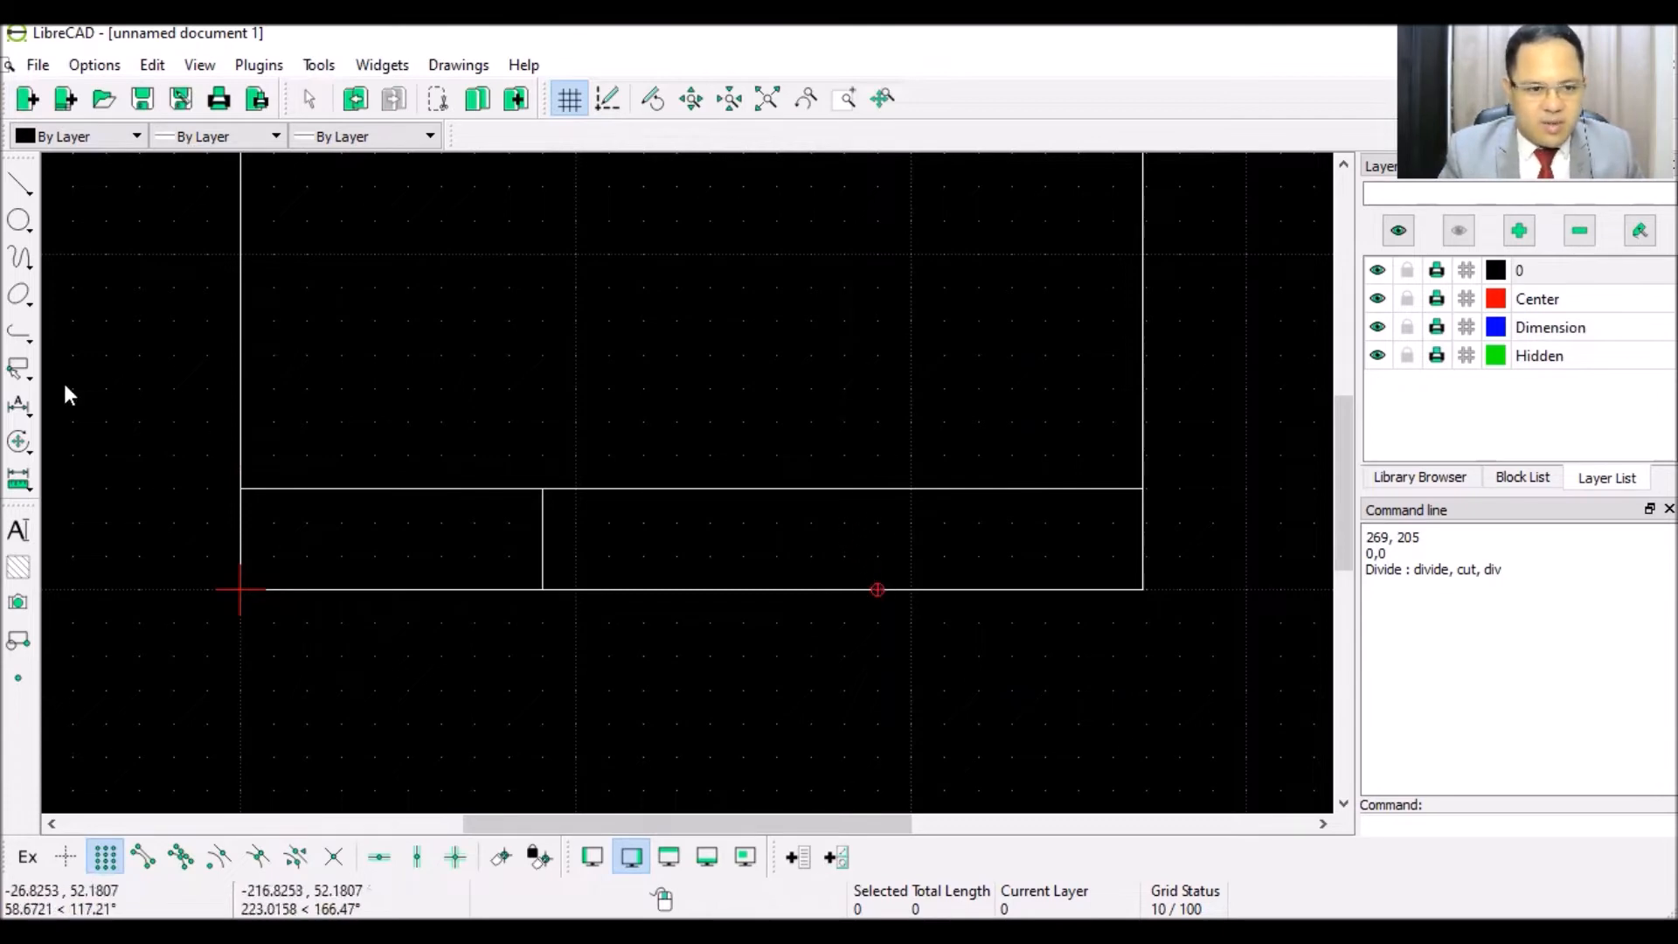
- Redraw the second vertical divider from the strip's top edge to its bottom edge
left_click(19, 184)
left_click(101, 176)
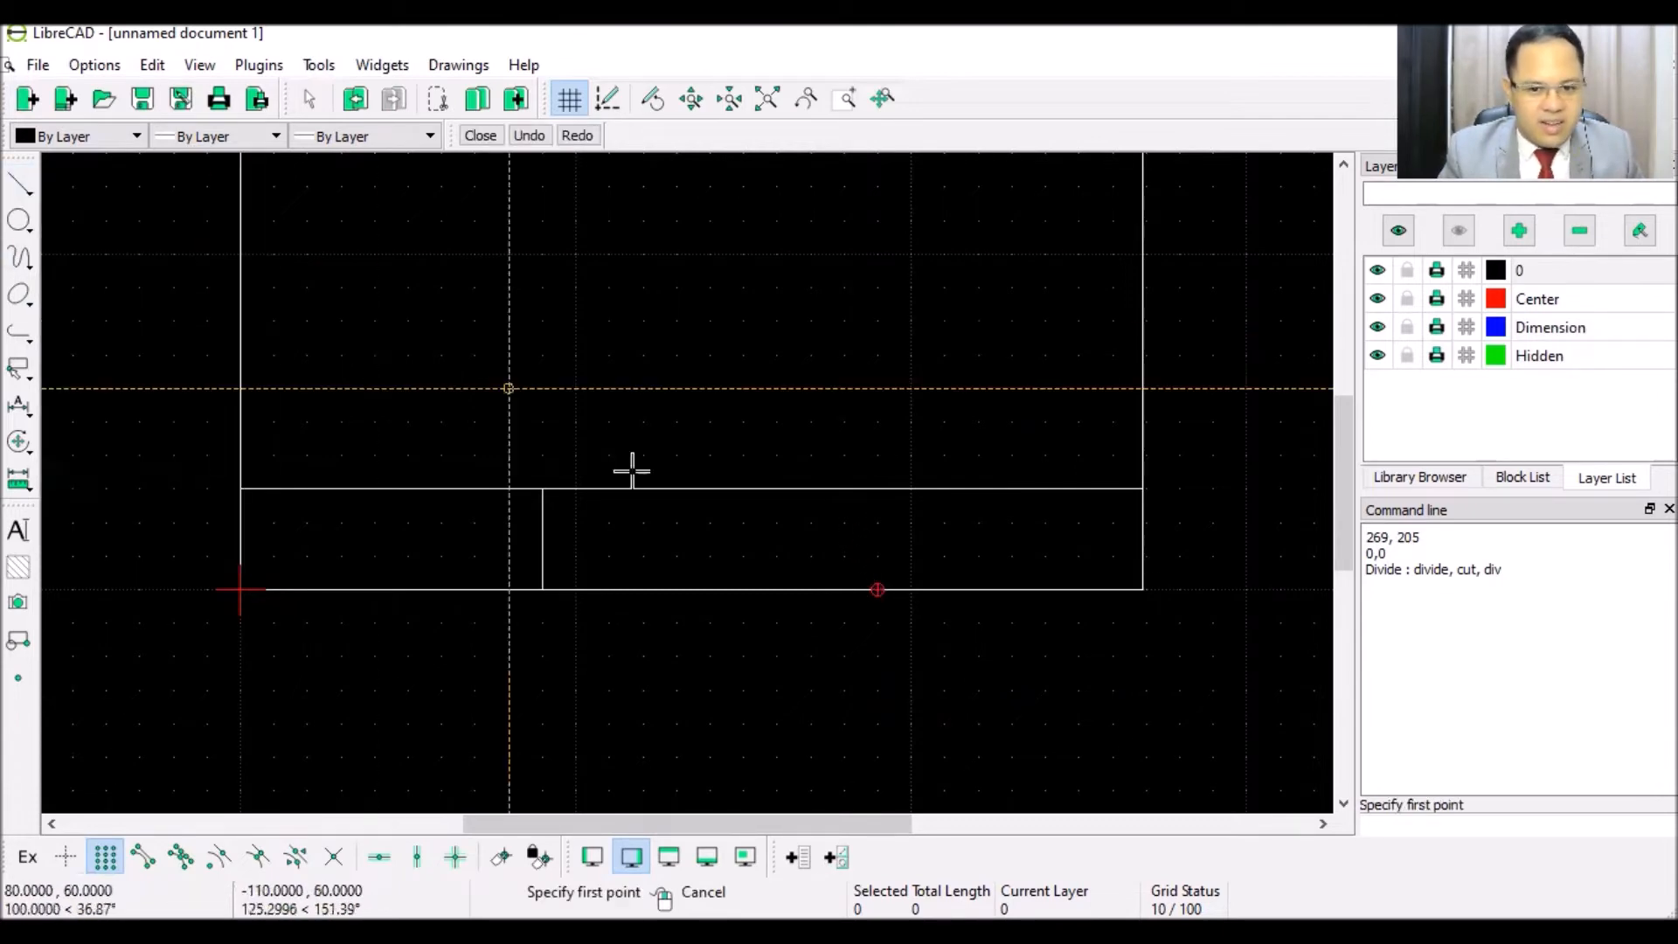
left_click(844, 490)
left_click(844, 587)
right_click(794, 389)
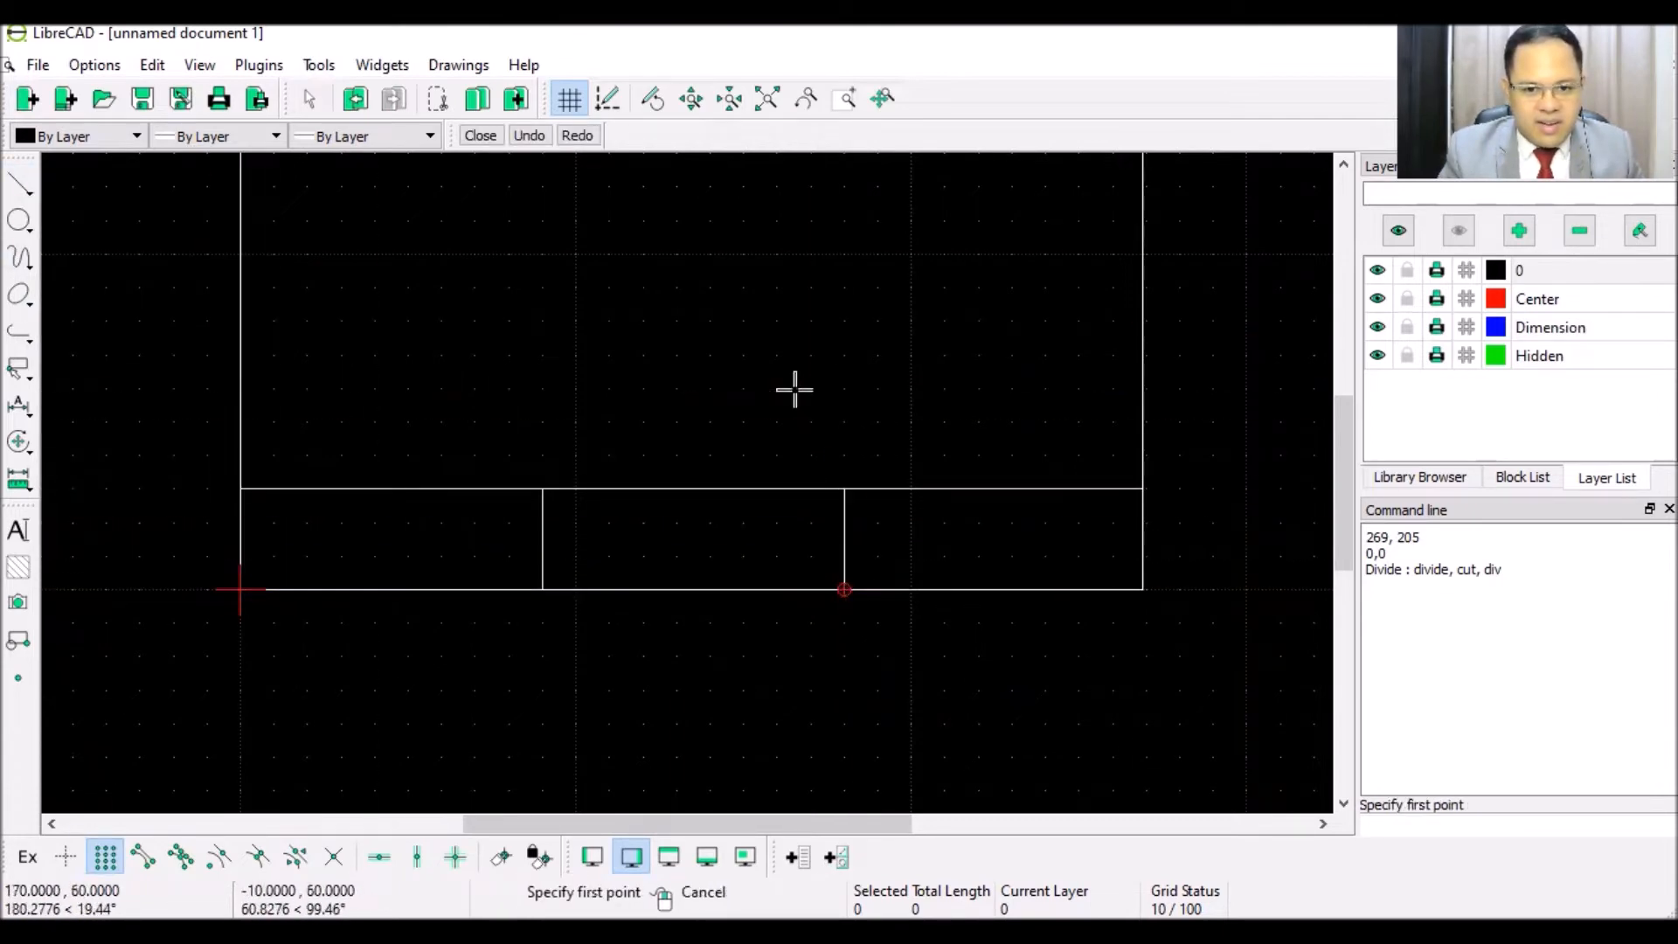
right_click(700, 402)
scroll(691, 430, "down", 2)
scroll(689, 427, "down", 2)
scroll(689, 427, "up", 3)
scroll(685, 465, "down", 1)
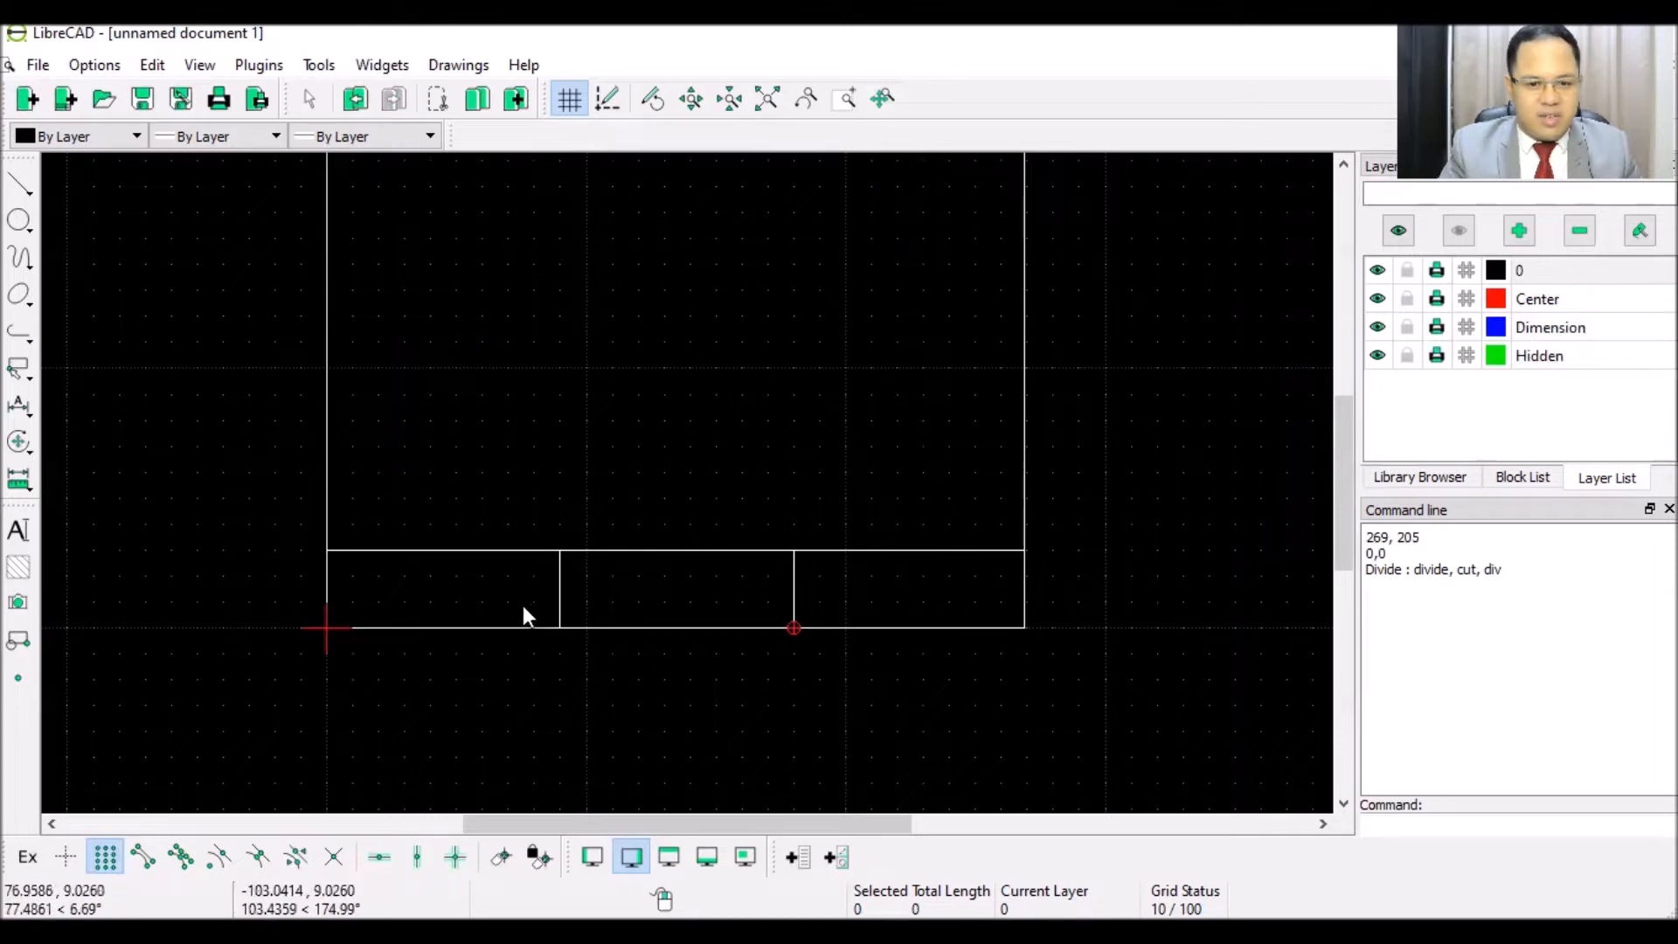
scroll(399, 585, "up", 2)
scroll(414, 599, "up", 3)
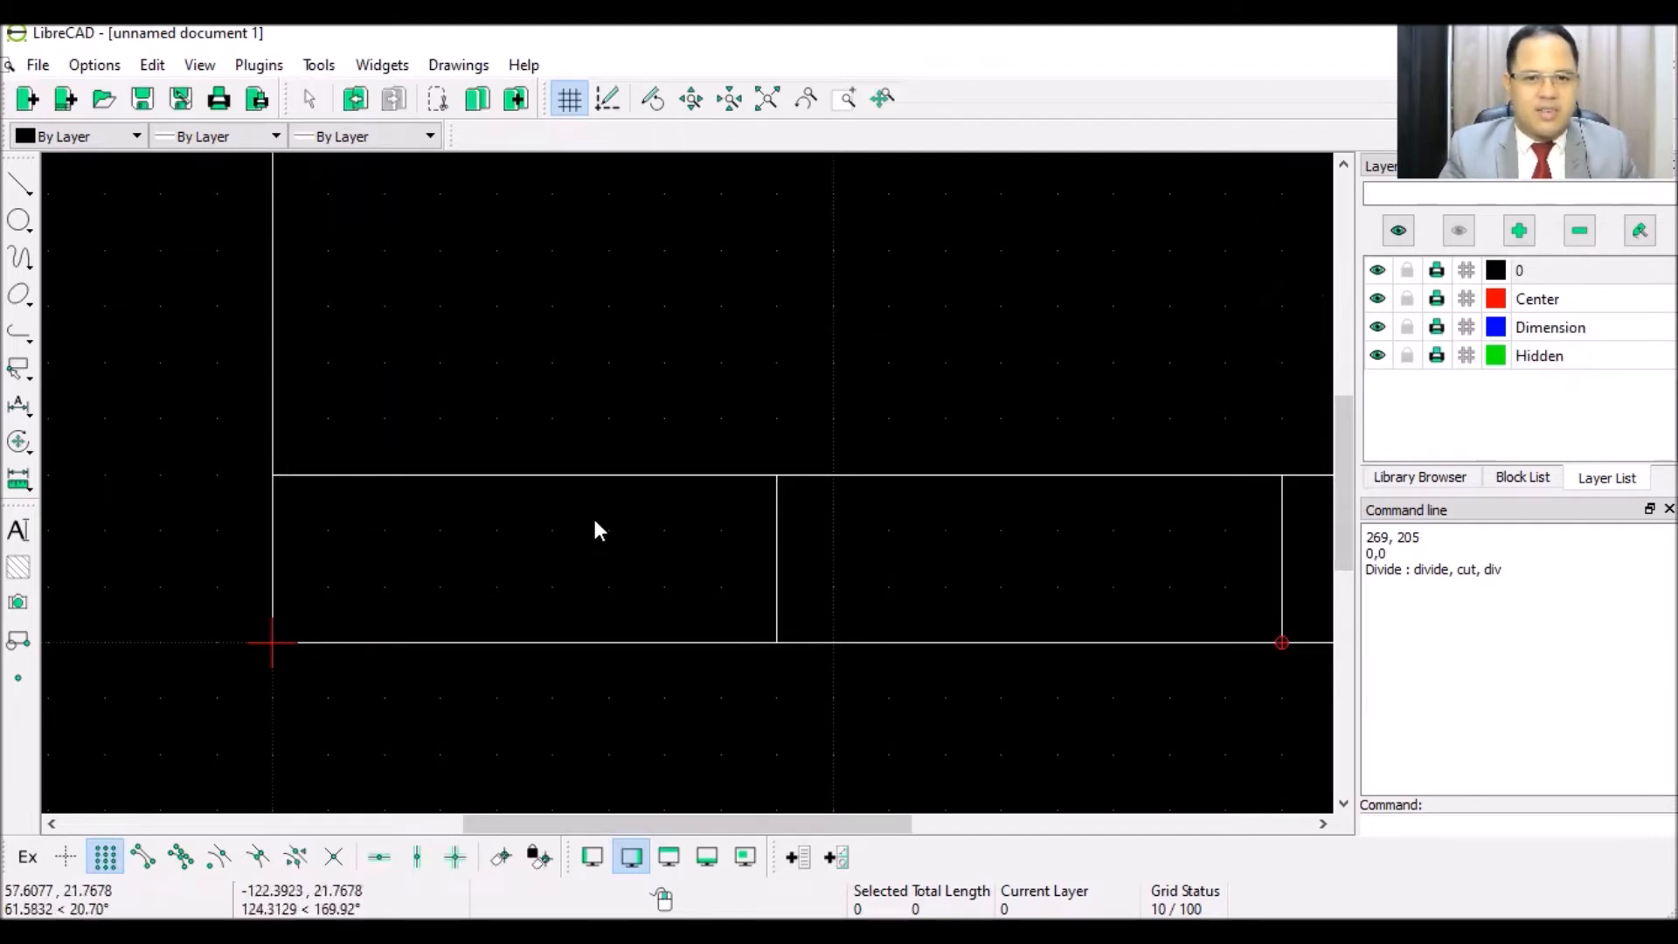
- Enter the multi-line text PATTS with text height 14
left_click(20, 531)
type("PATTS")
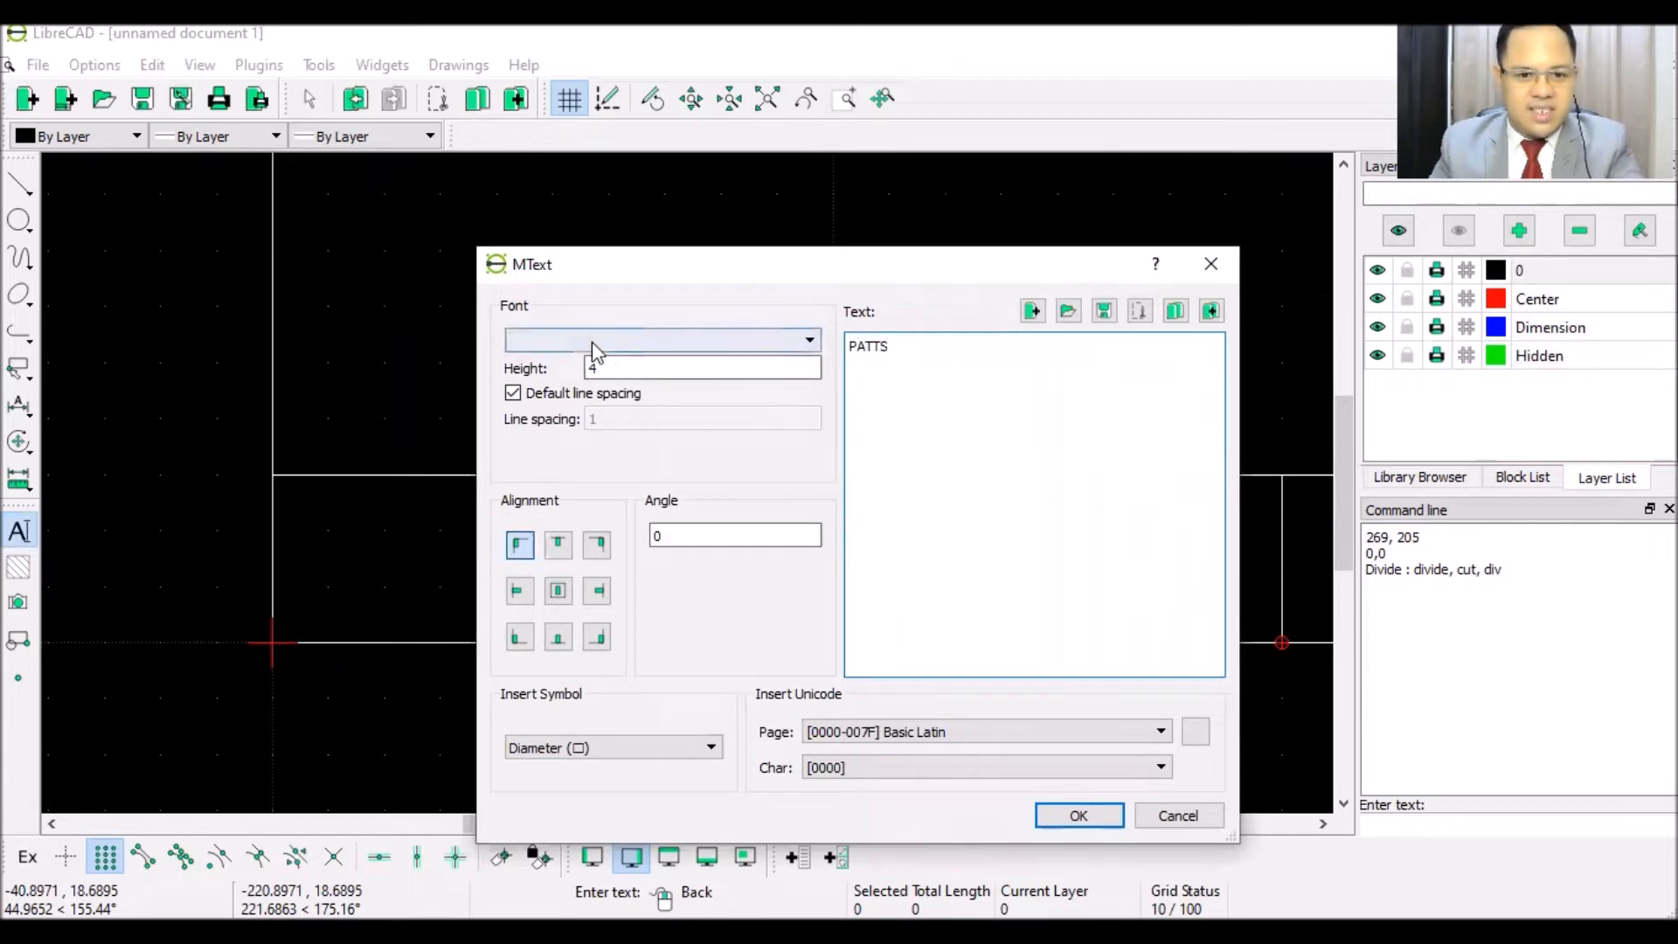
double_click(601, 367)
type("1")
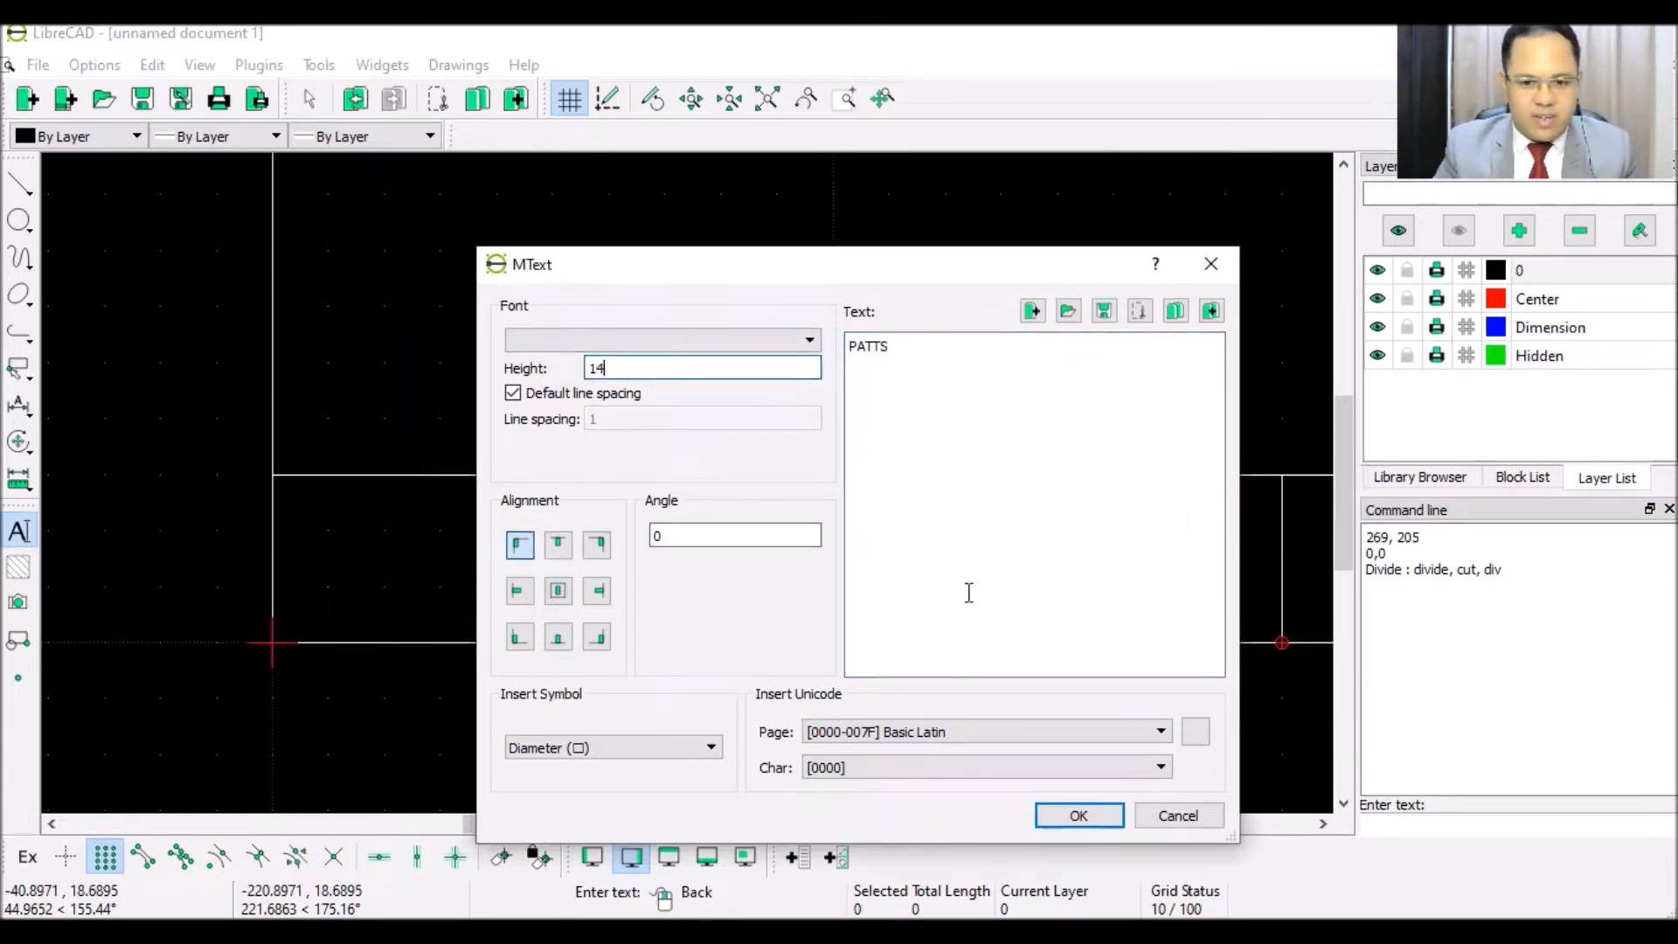
left_click(1080, 815)
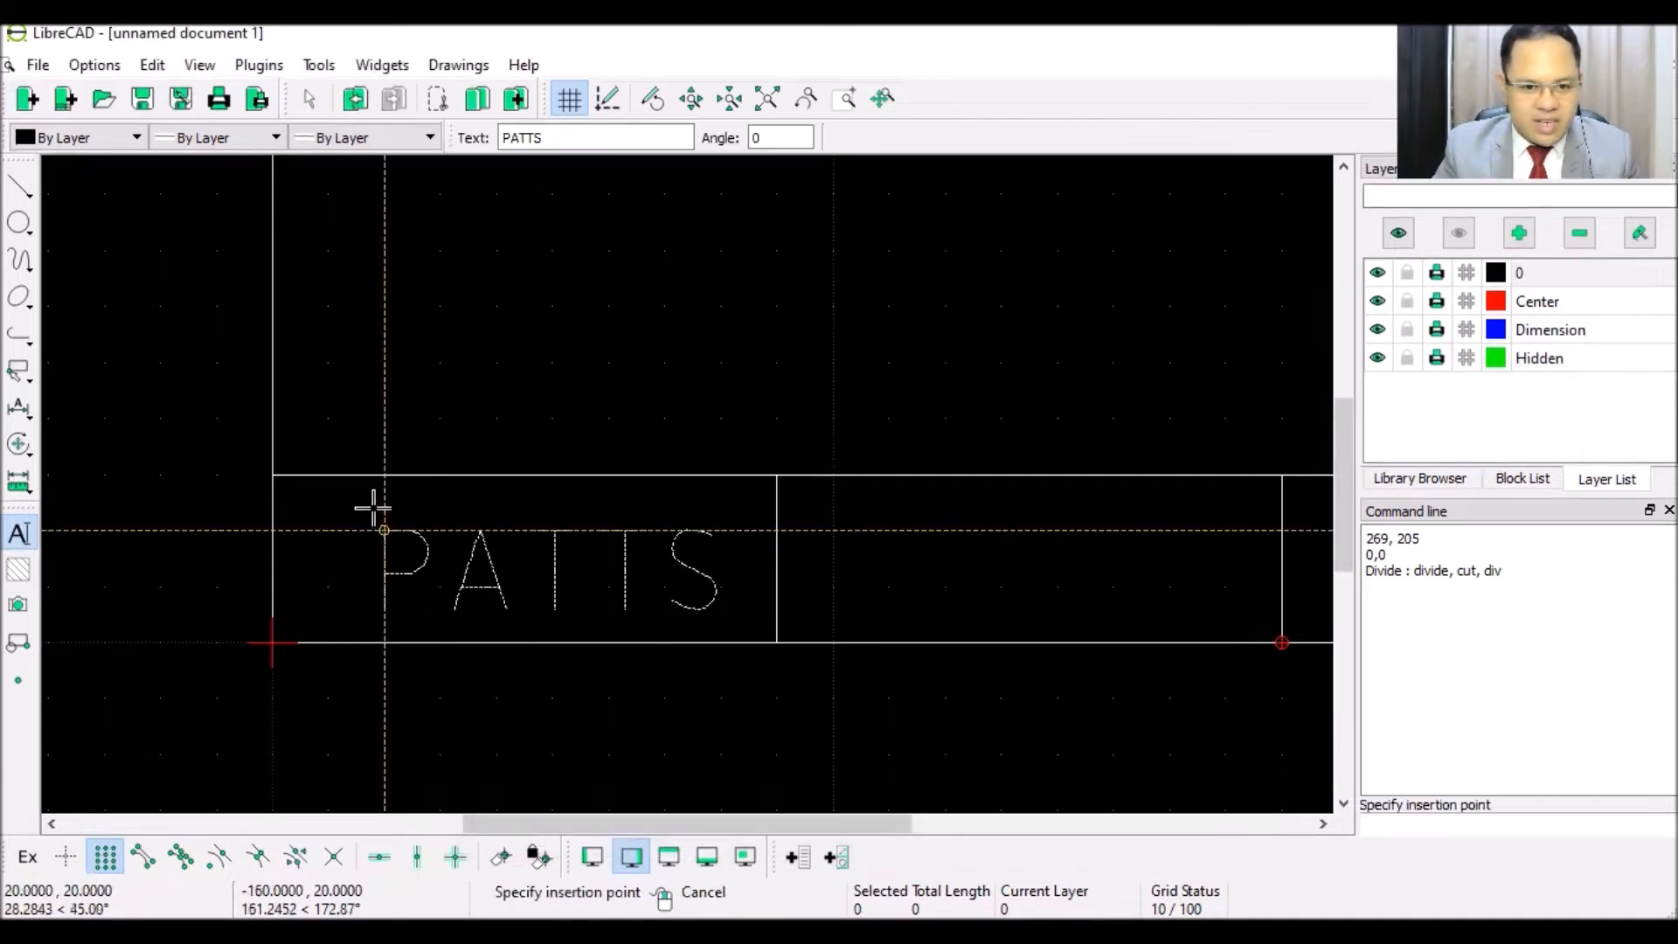
- Place PATTS inside the leftmost title-block compartment
scroll(363, 517, "up", 5)
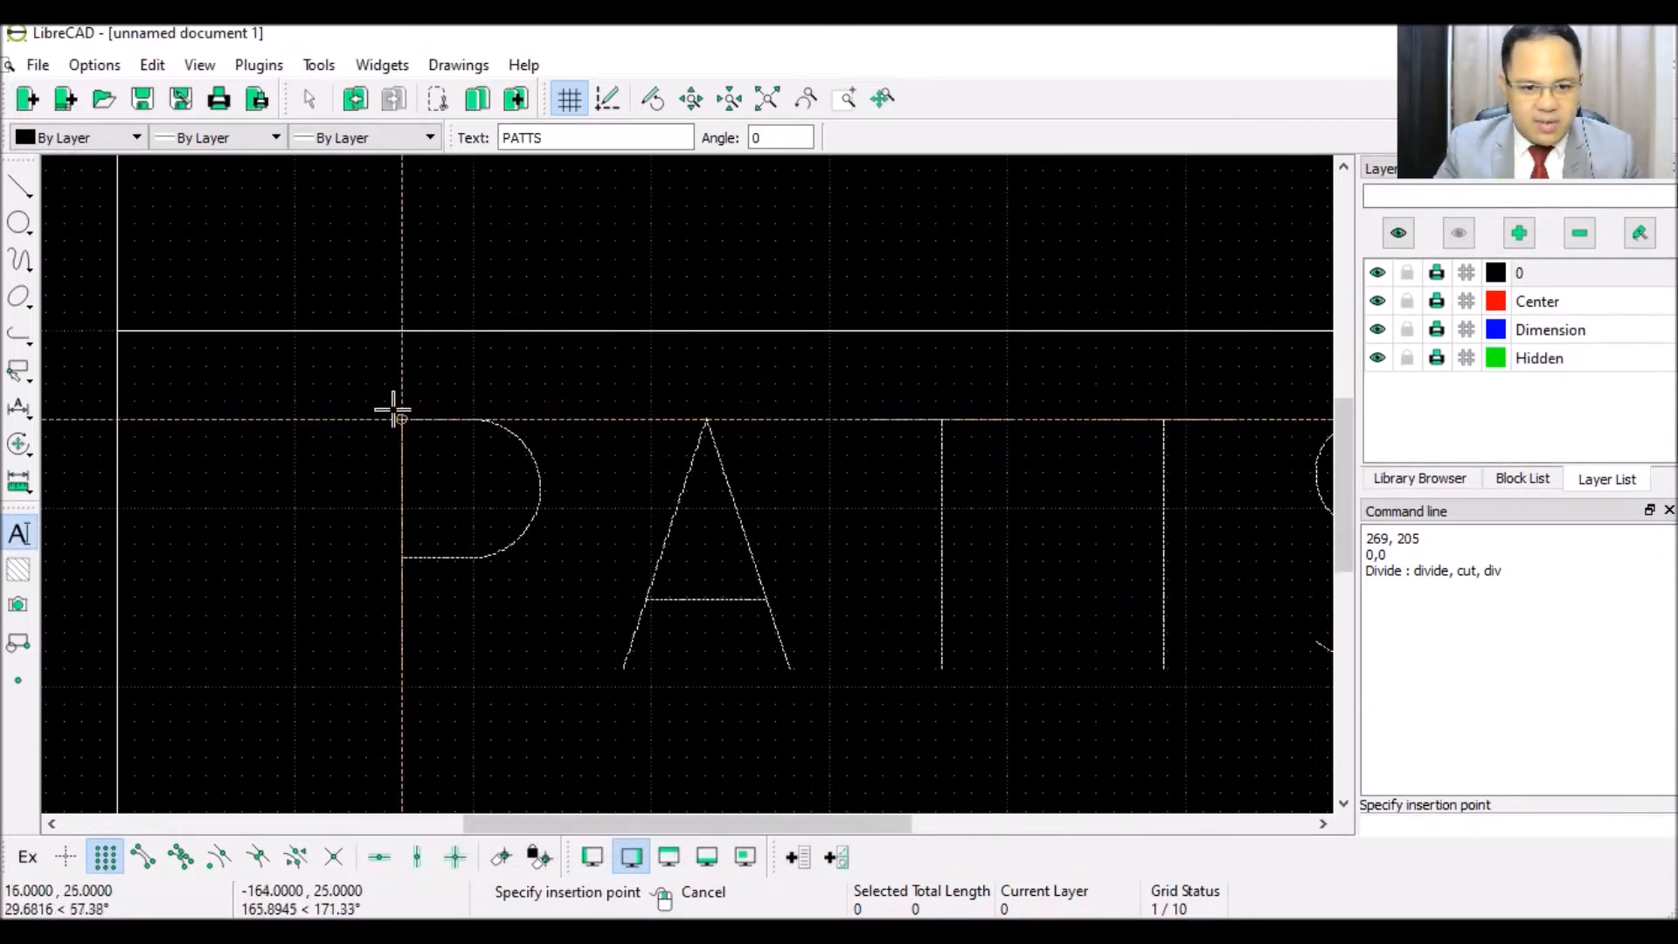
scroll(393, 409, "down", 5)
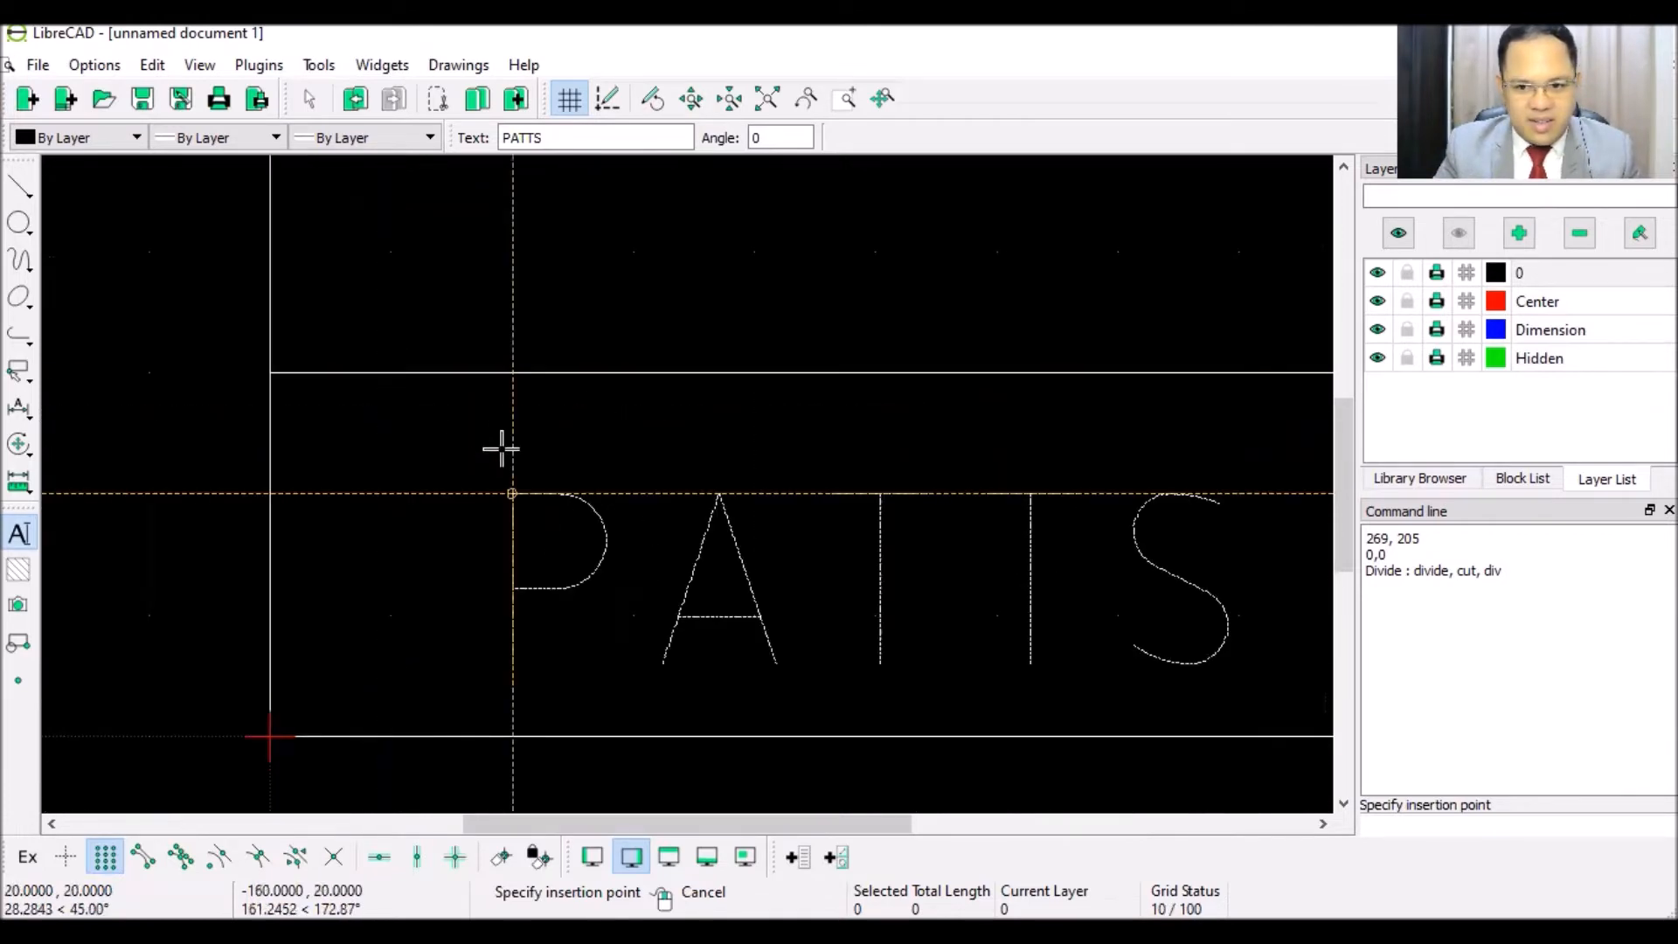
scroll(501, 451, "up", 1)
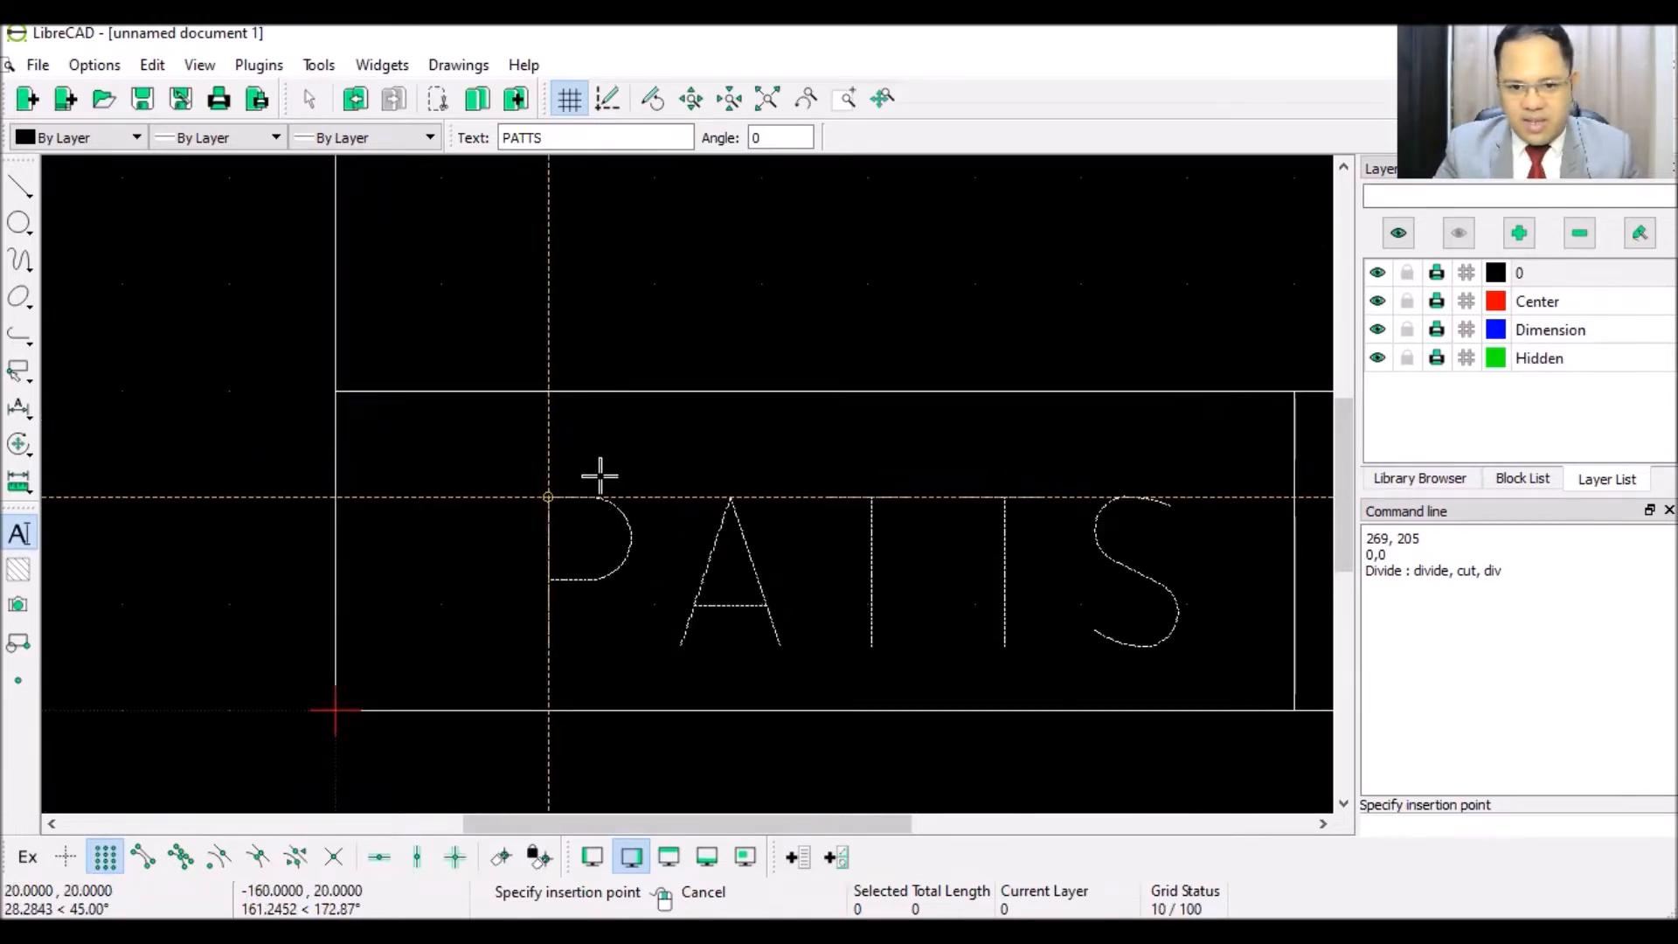
scroll(600, 476, "up", 2)
scroll(600, 476, "down", 1)
scroll(599, 476, "down", 2)
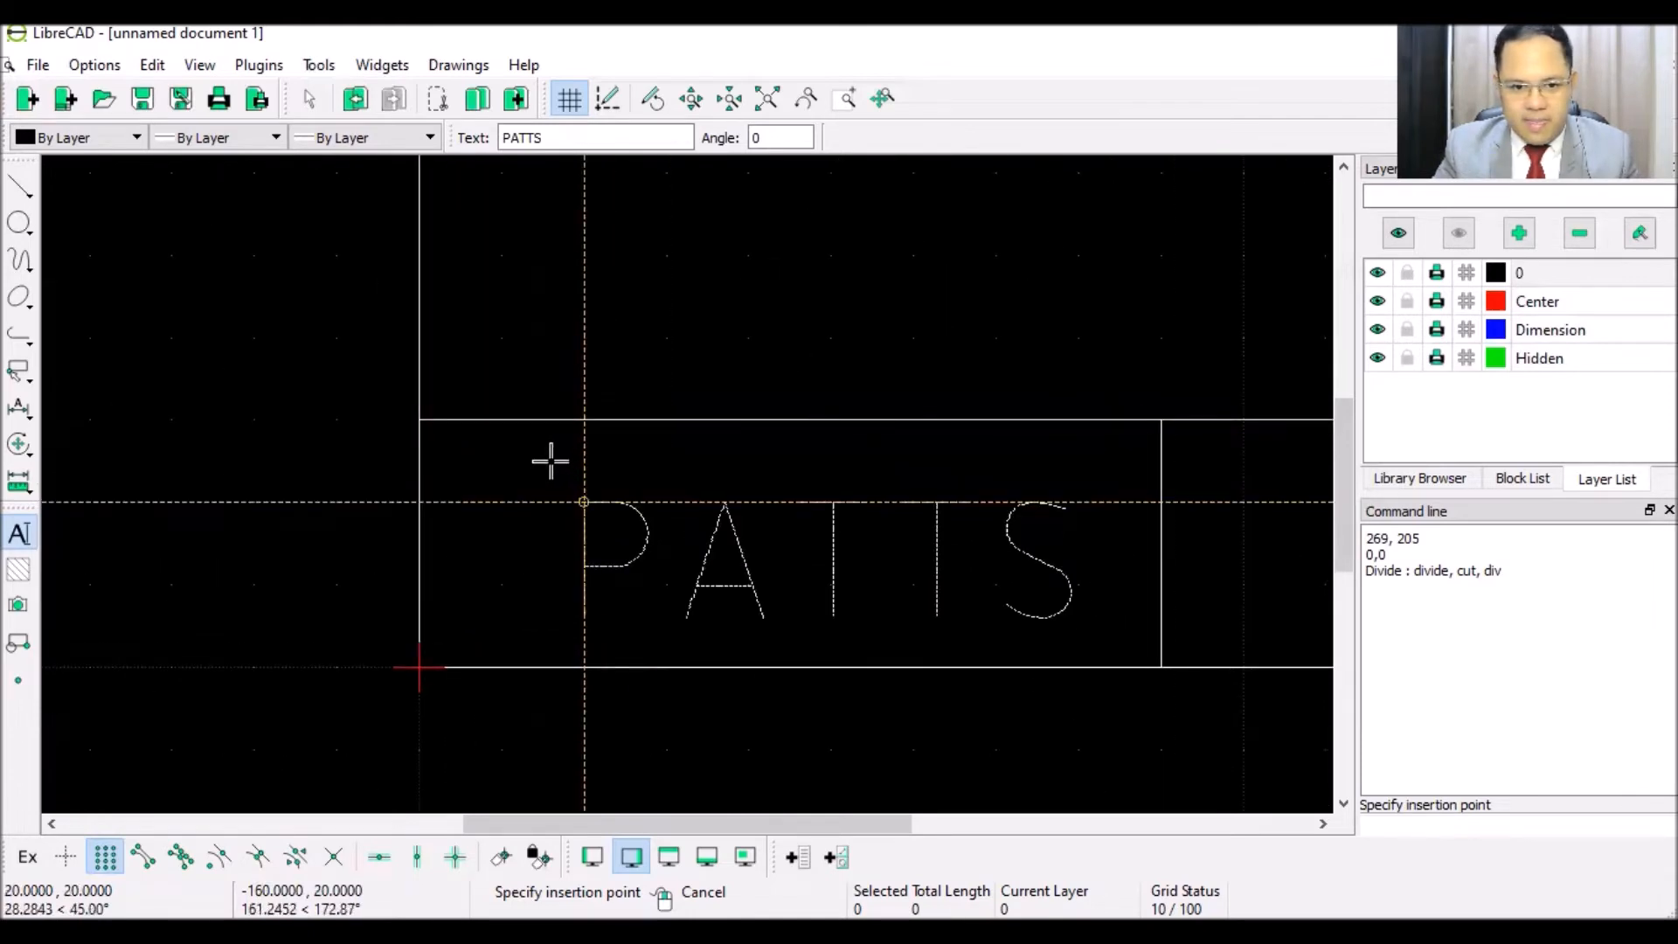
scroll(547, 459, "up", 2)
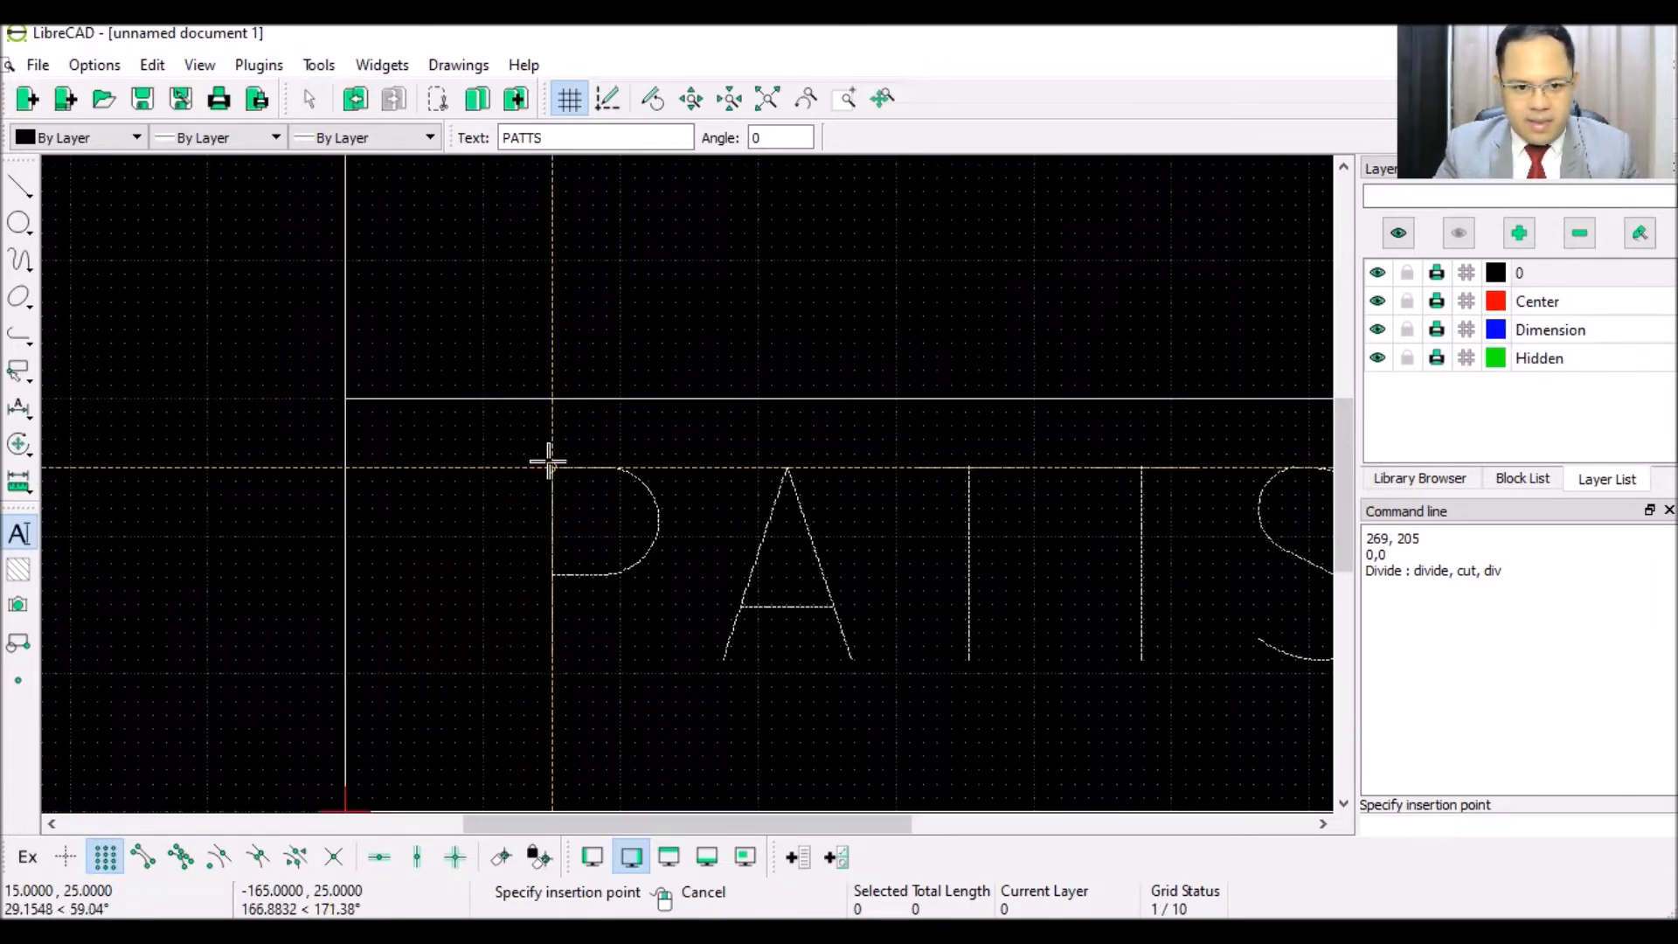
left_click(545, 468)
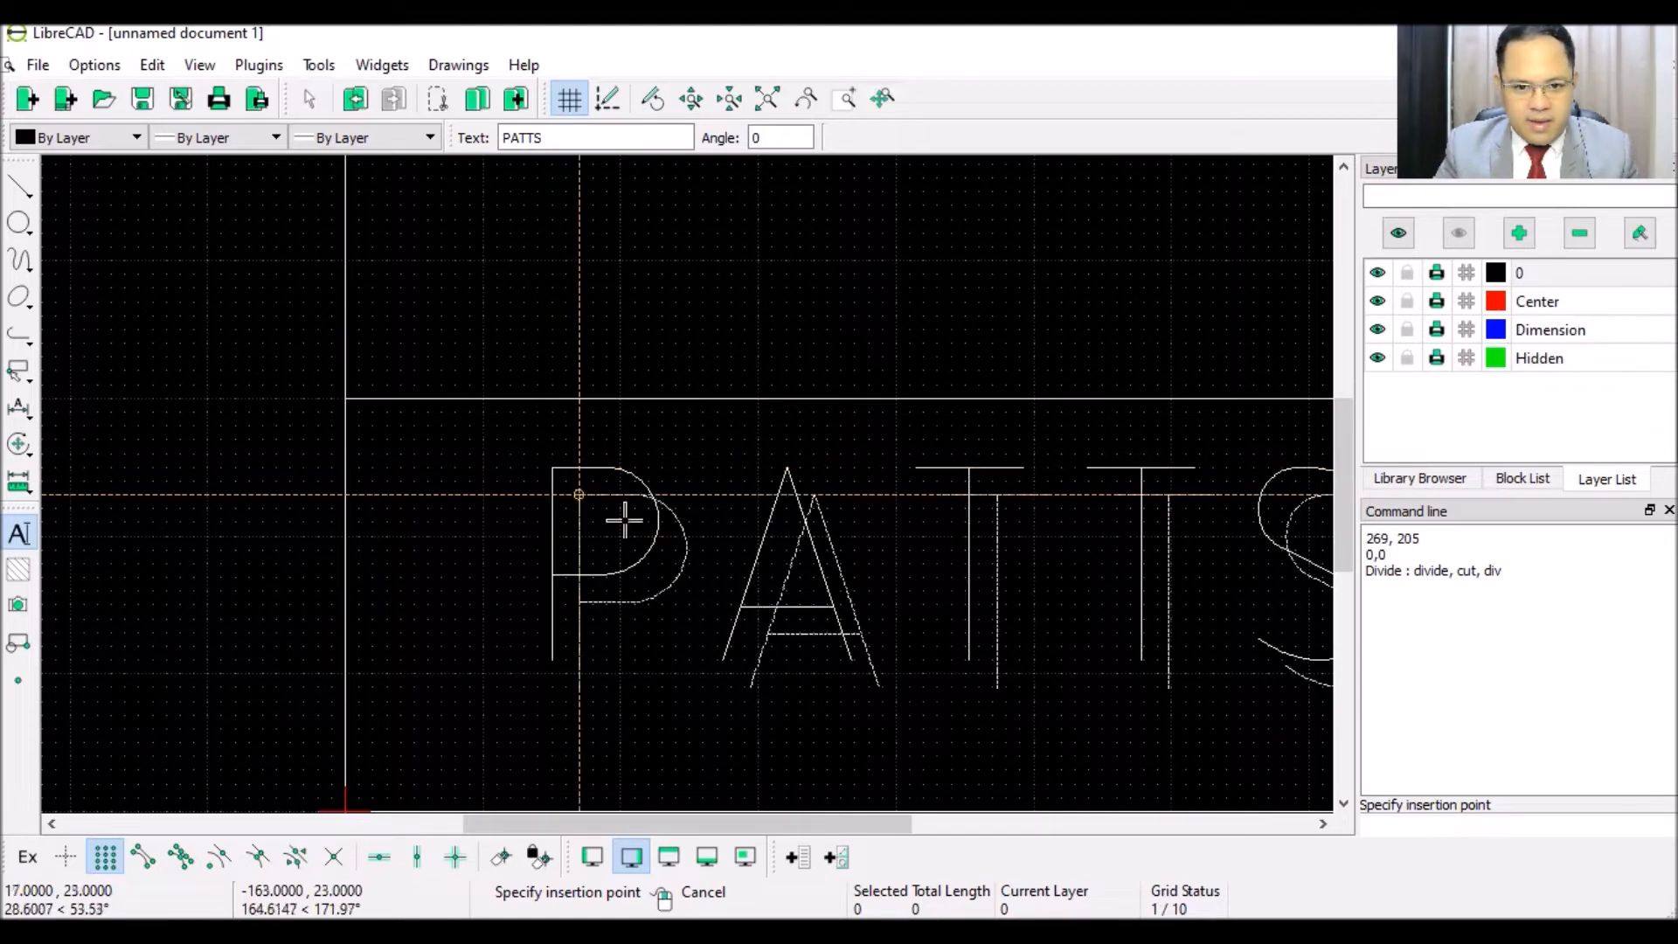
right_click(696, 546)
scroll(694, 542, "down", 2)
scroll(694, 542, "down", 4)
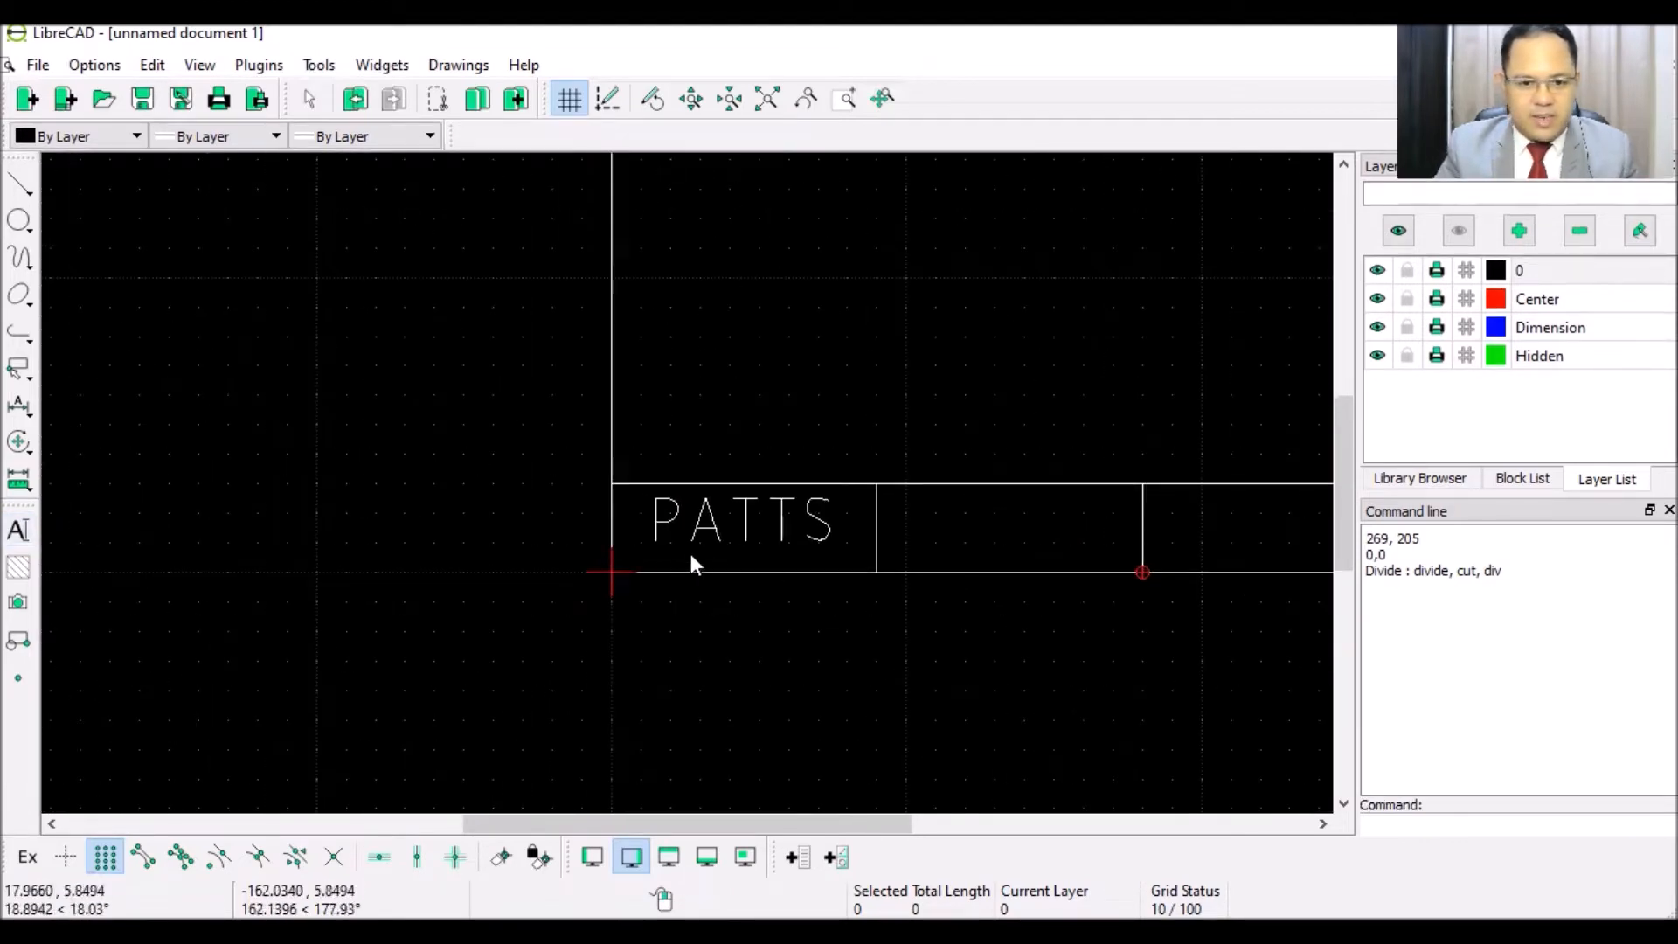
scroll(792, 568, "up", 4)
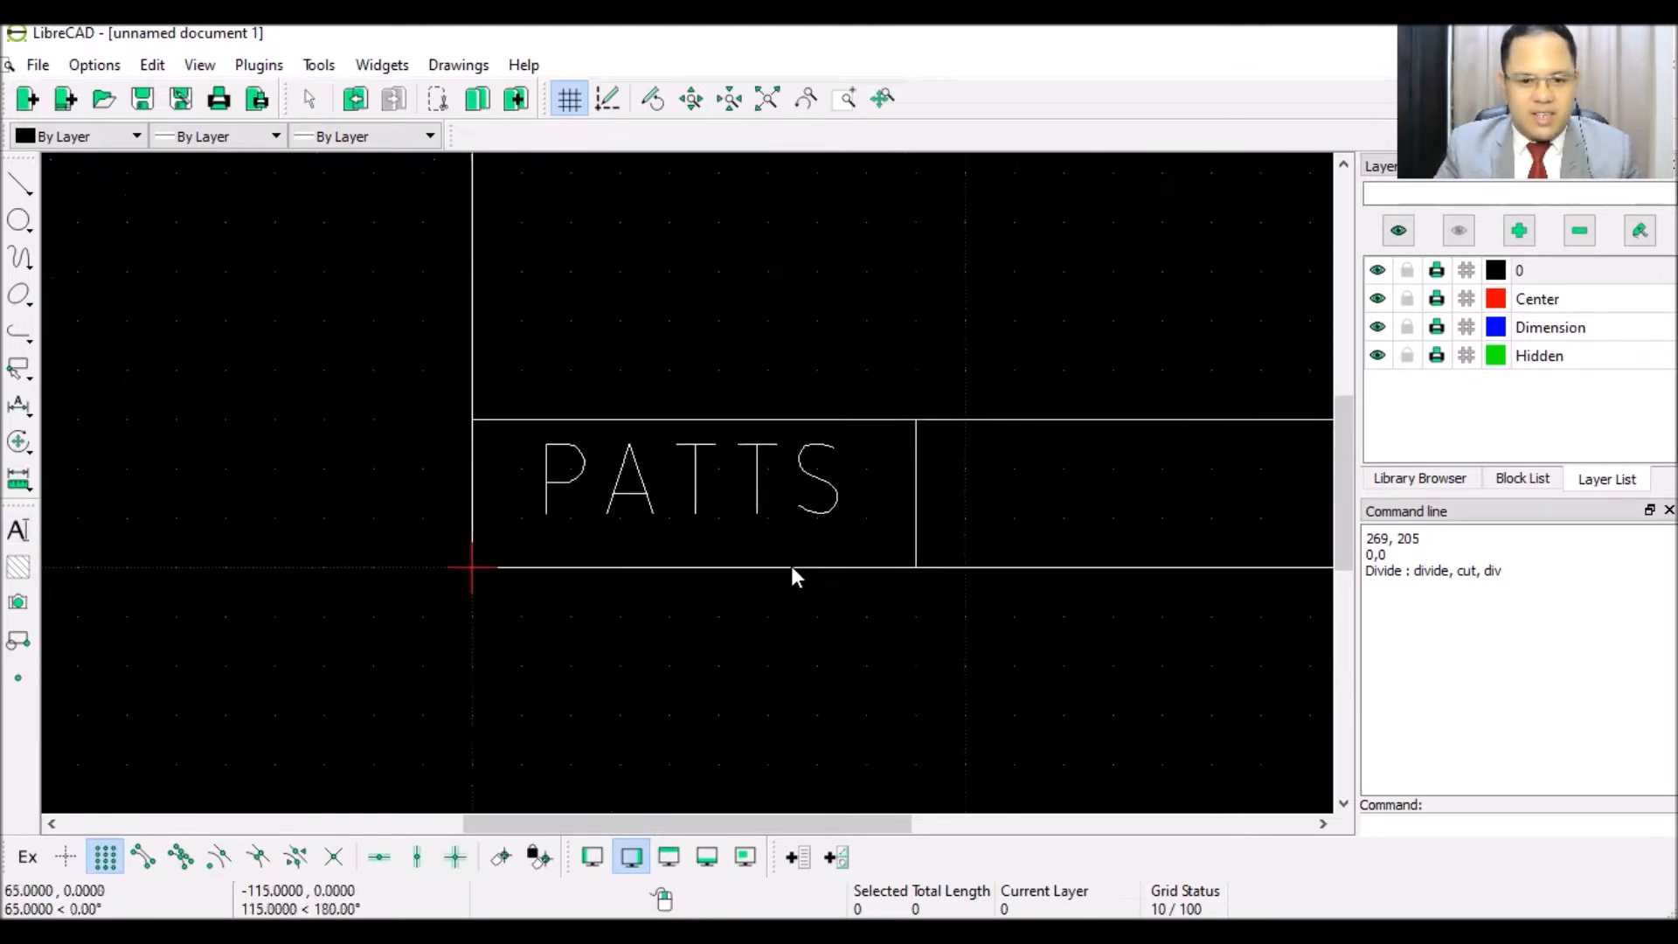
- Add COLLEGE OF AERONAUTICS as smaller-height multi-line text just below PATTS
left_click(19, 532)
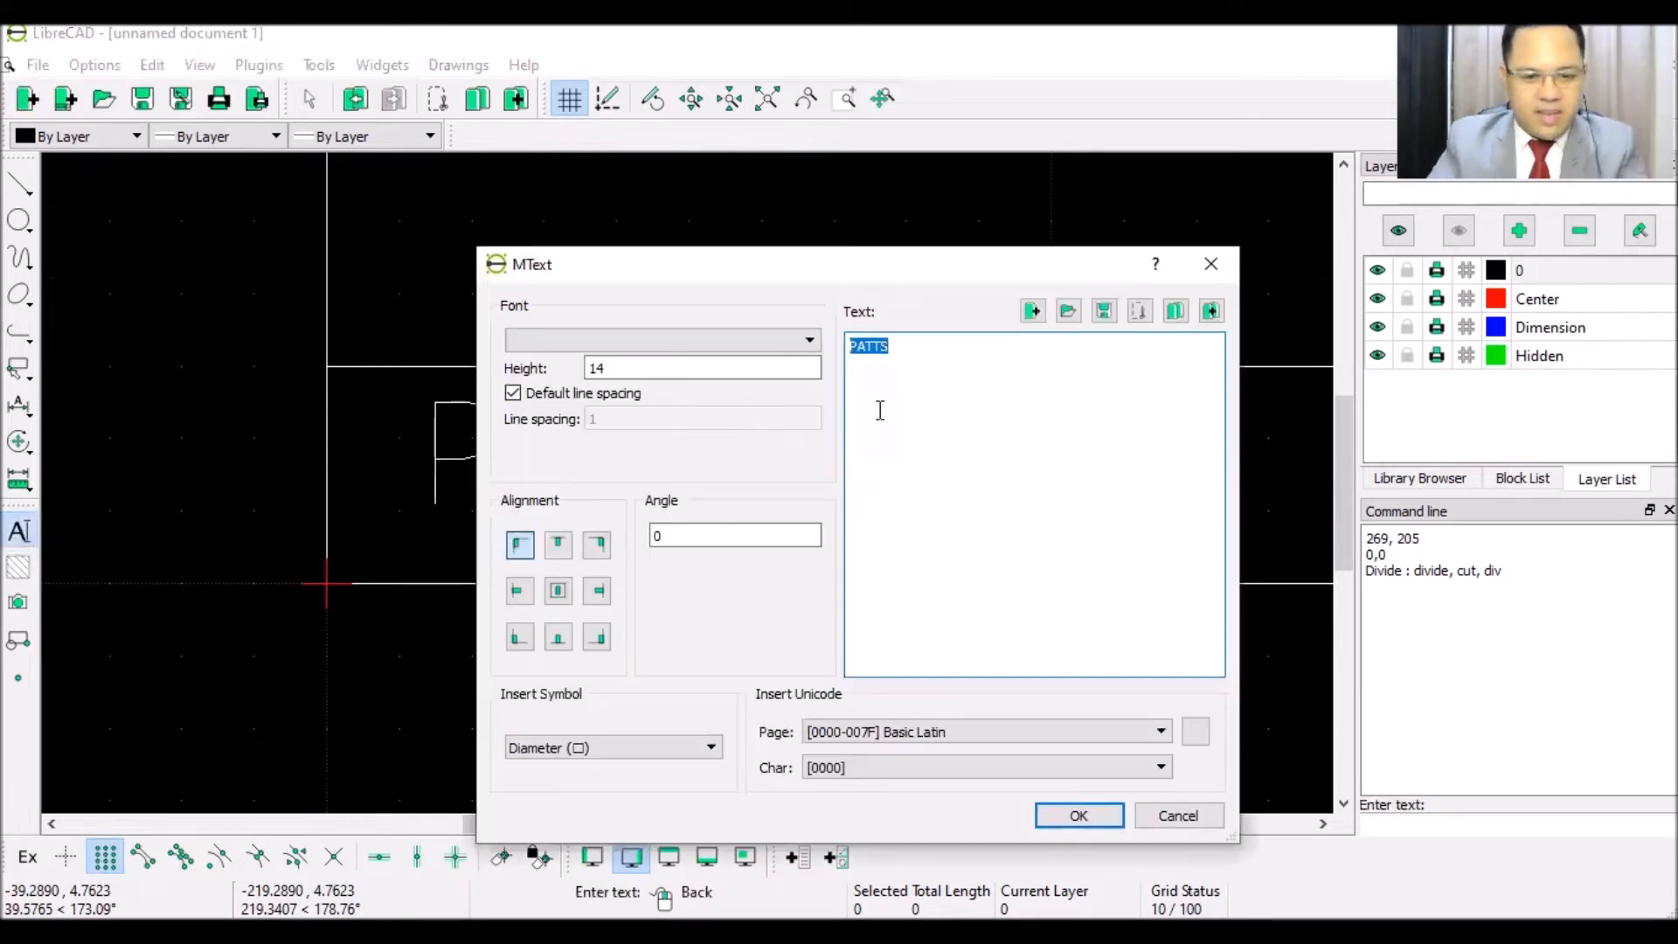
type("COLLEGE OF AERONAUTIC")
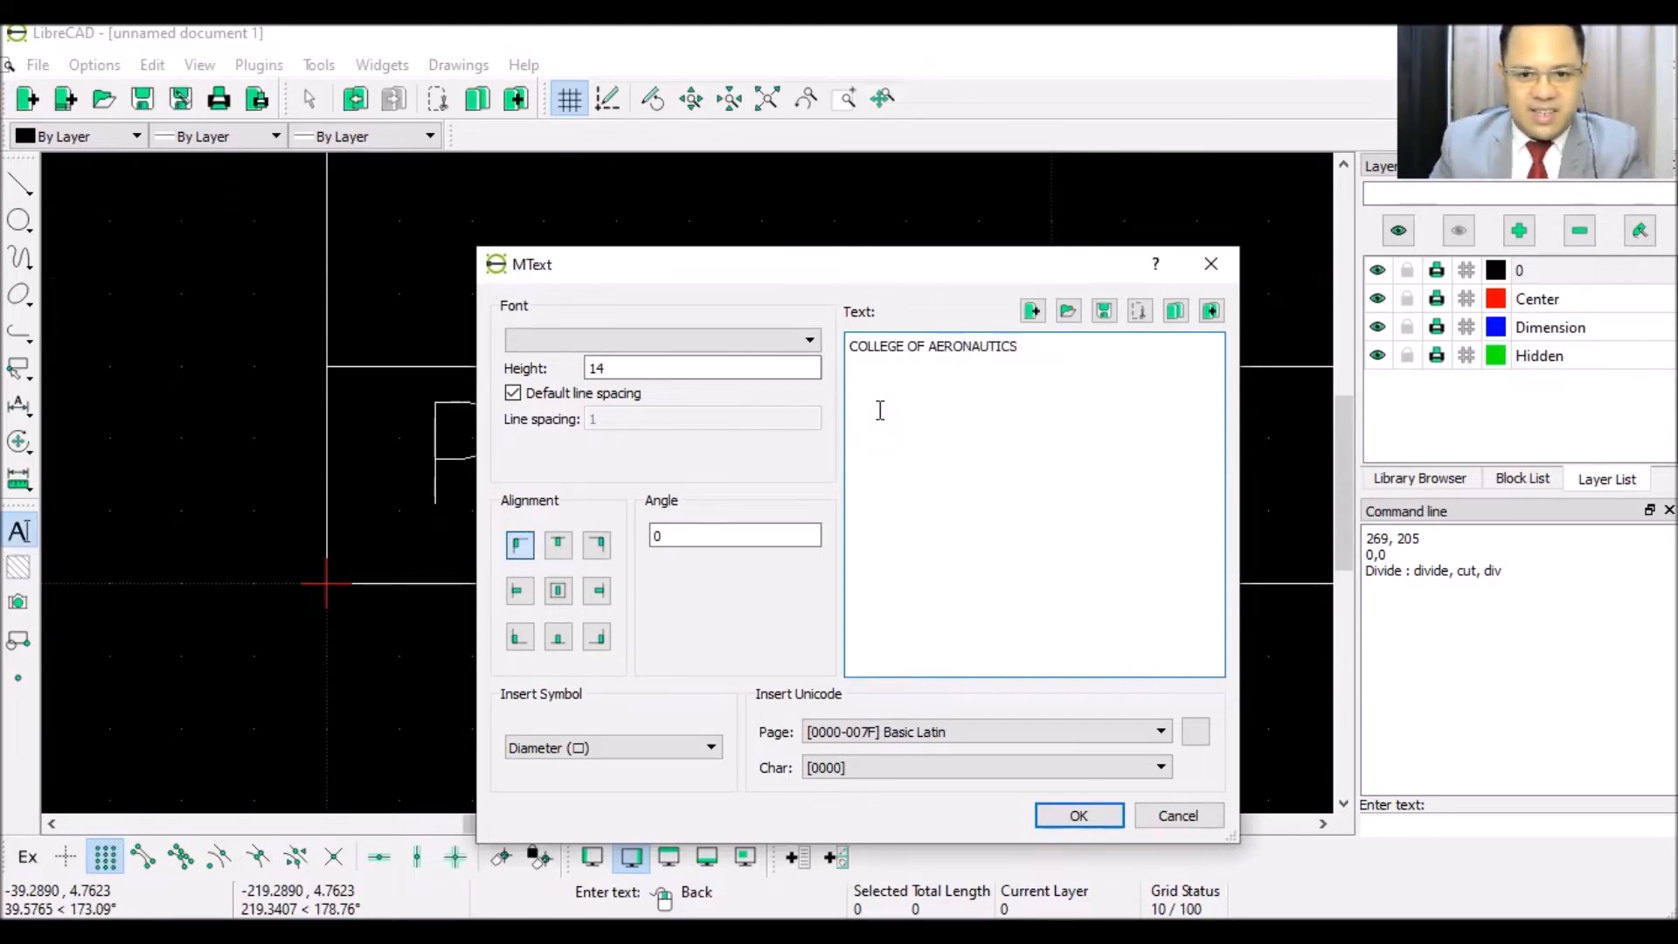
left_click_drag(642, 367, 563, 374)
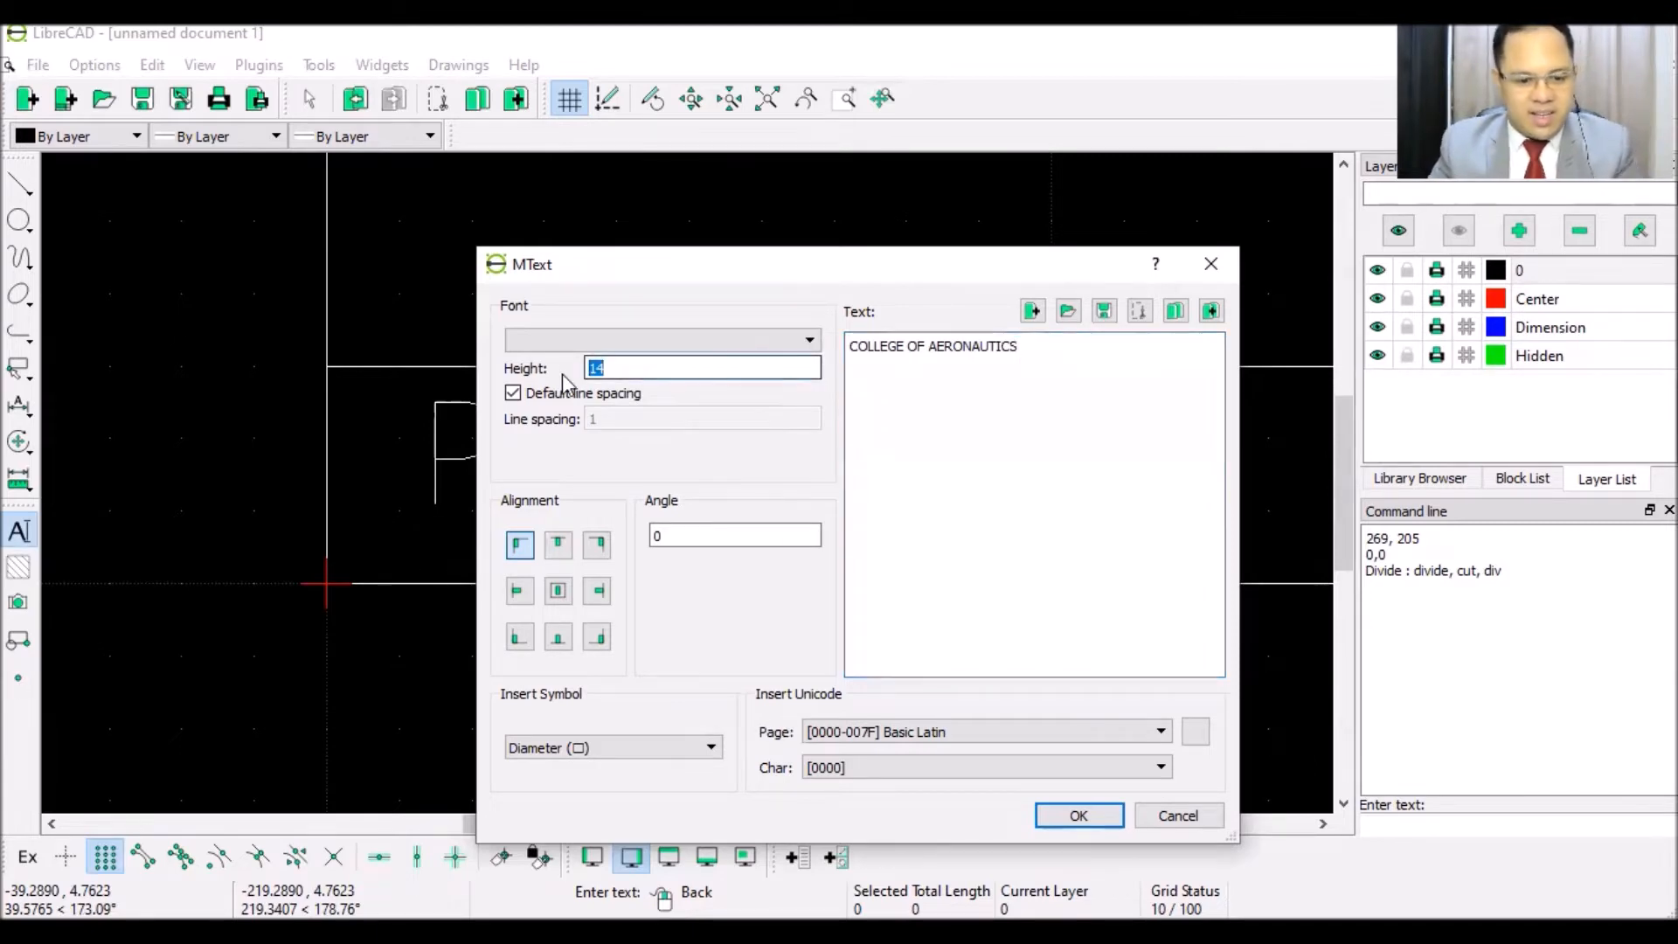
left_click(1076, 815)
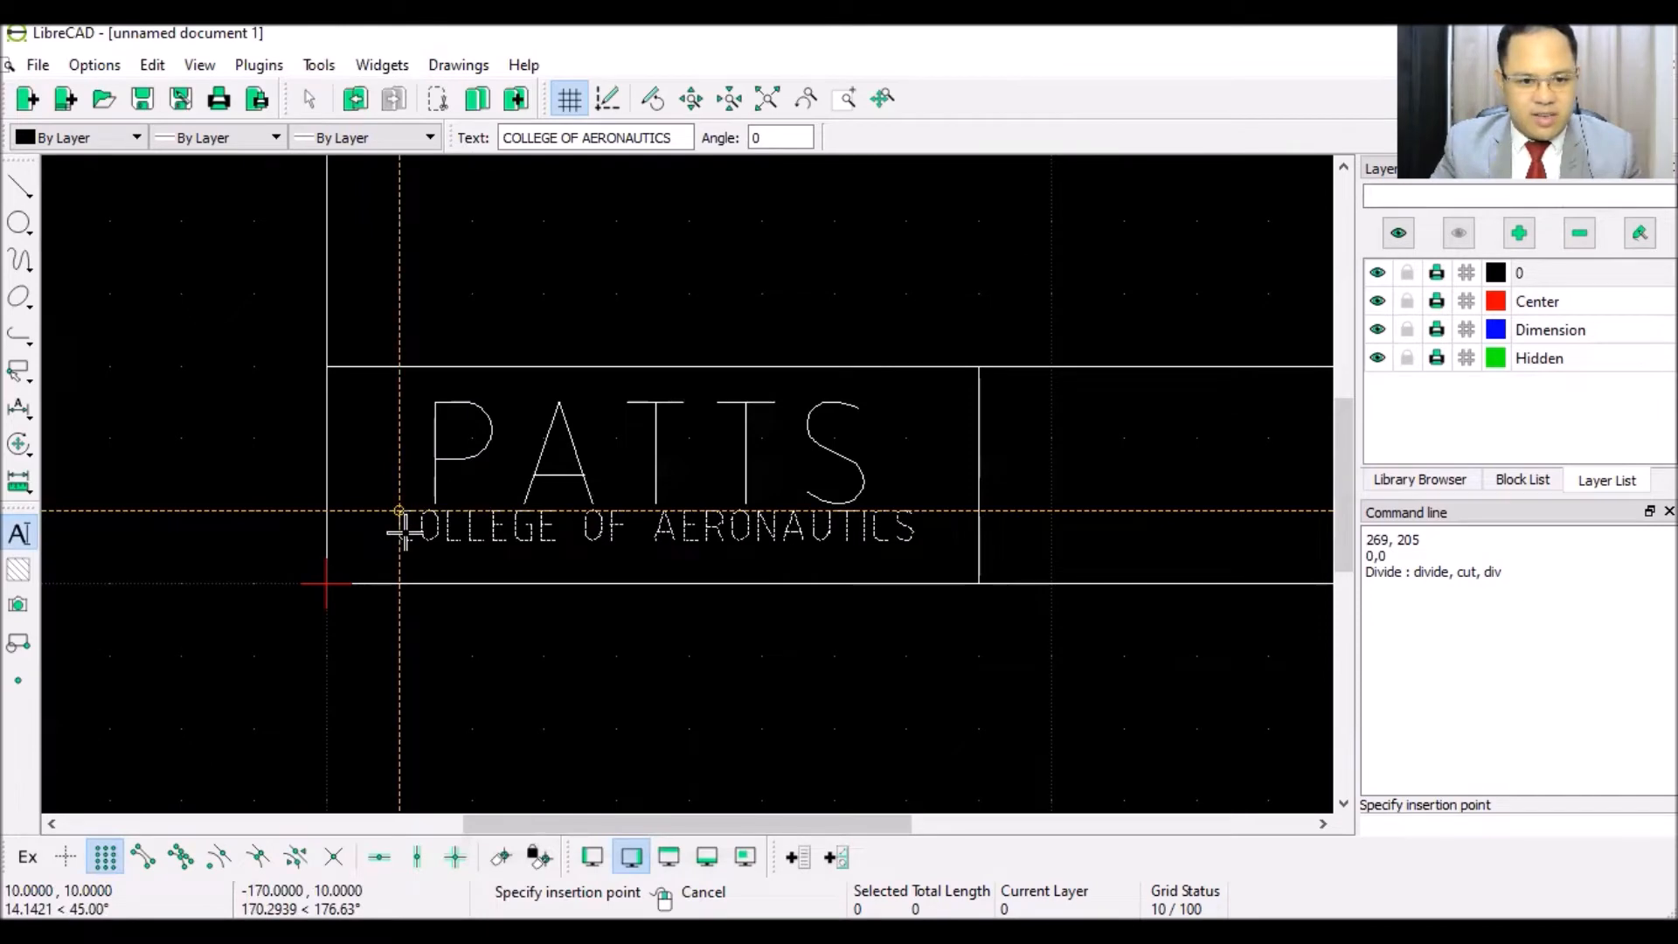
scroll(404, 529, "up", 5)
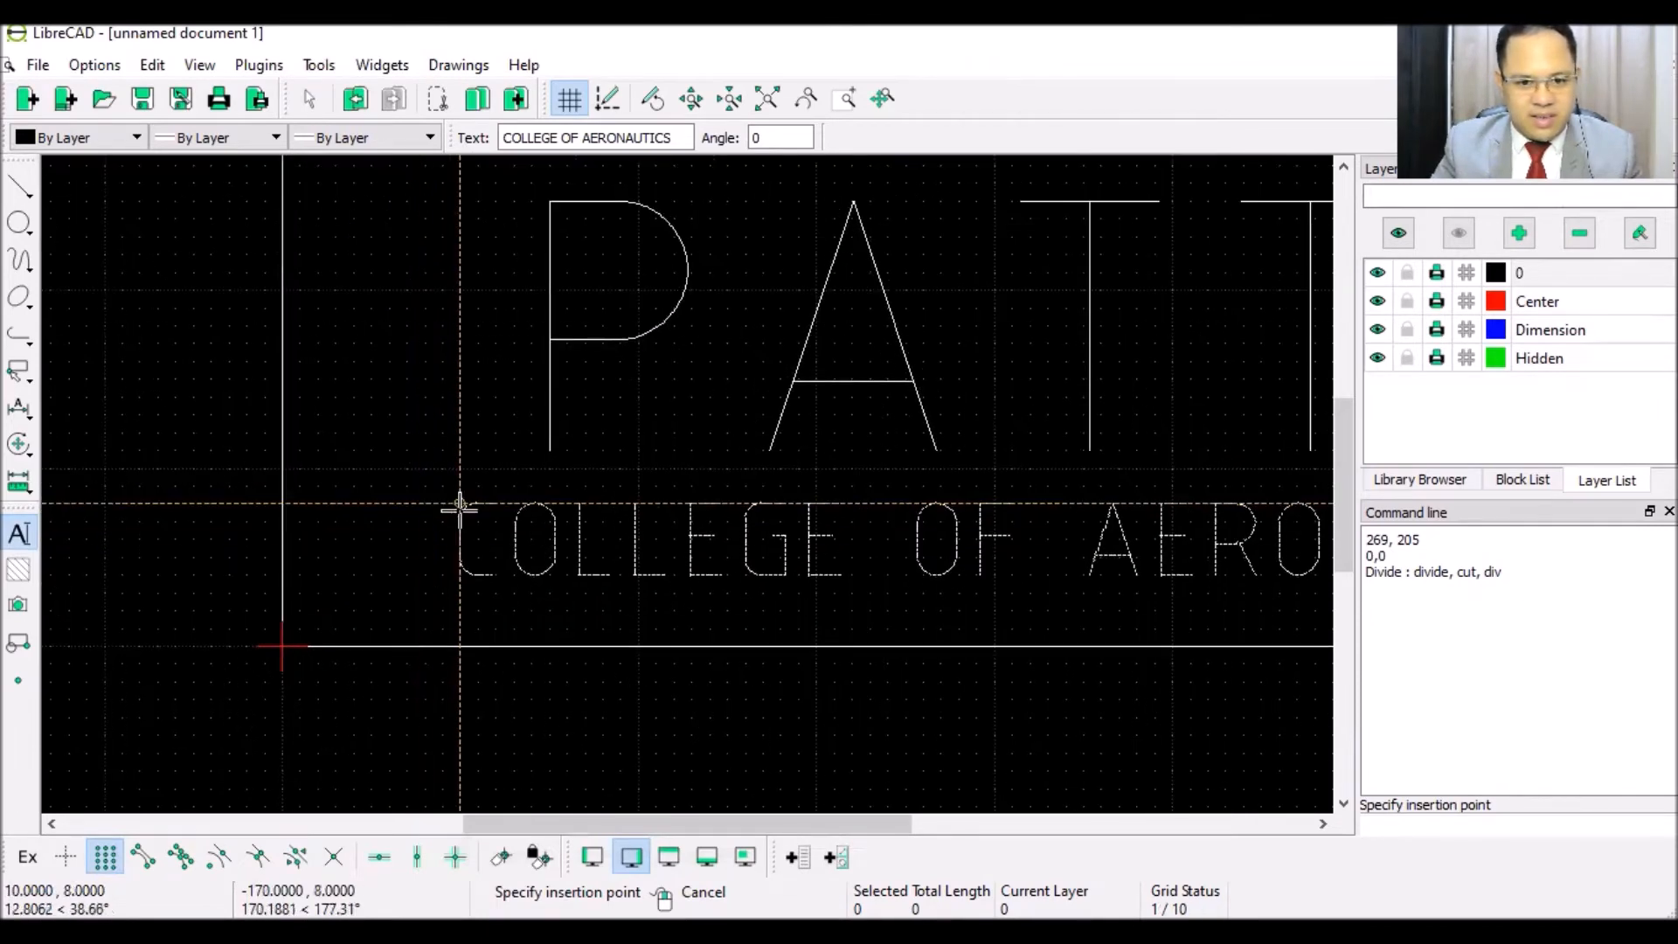
left_click(549, 514)
scroll(549, 514, "down", 5)
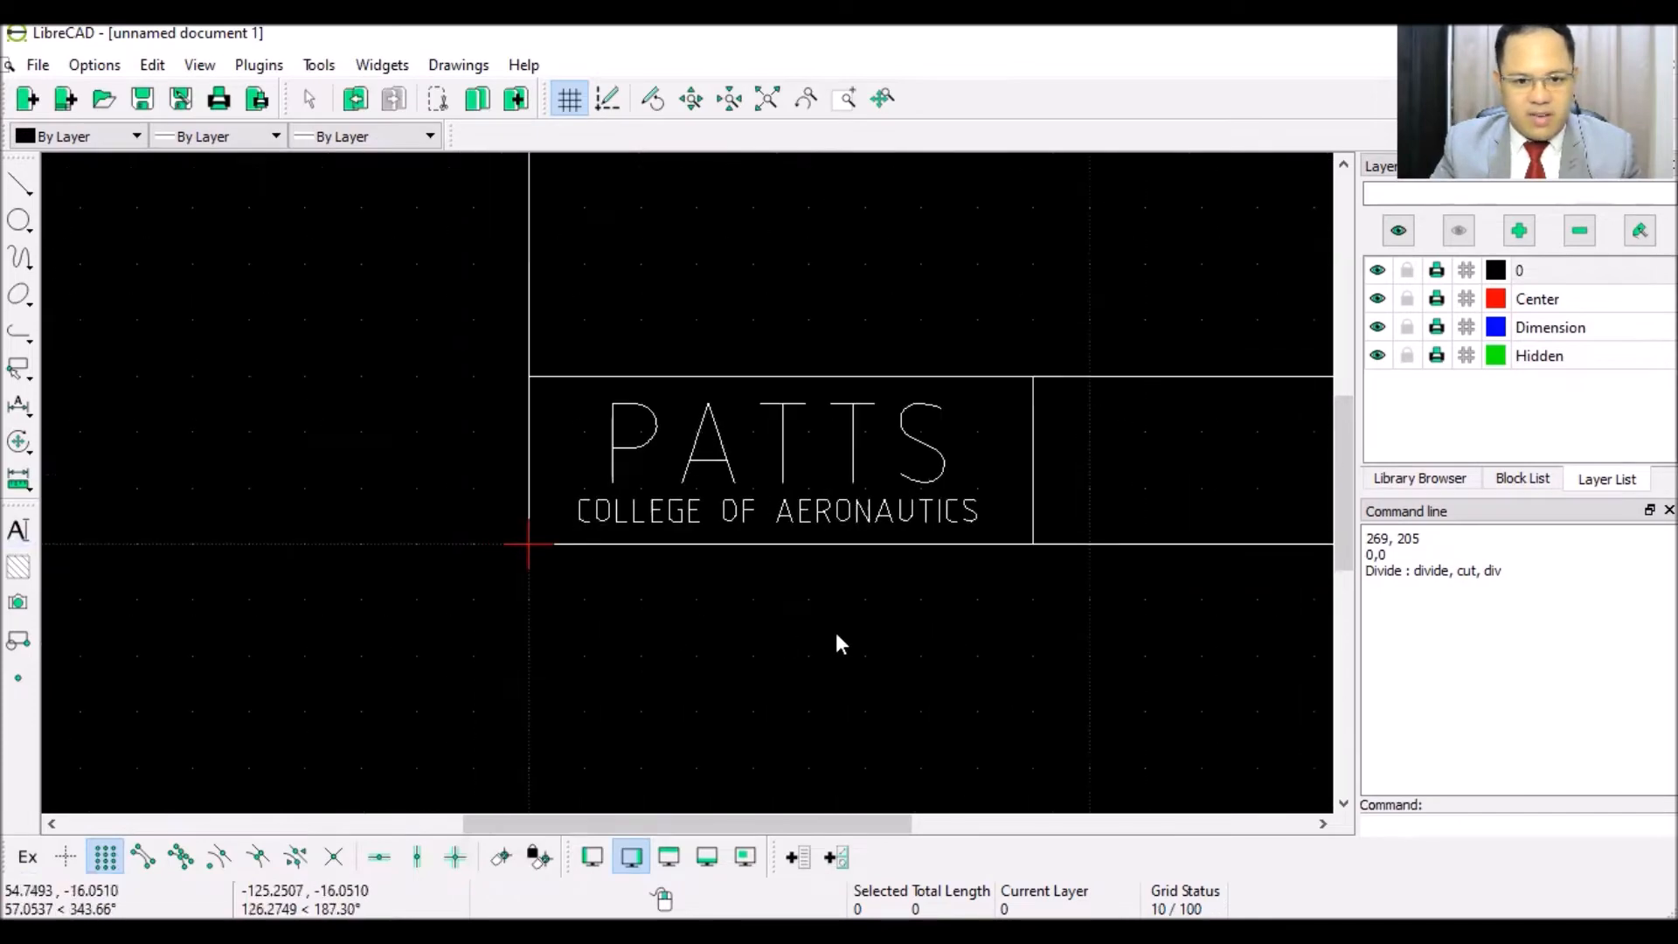
scroll(835, 632, "down", 4)
scroll(1053, 532, "up", 4)
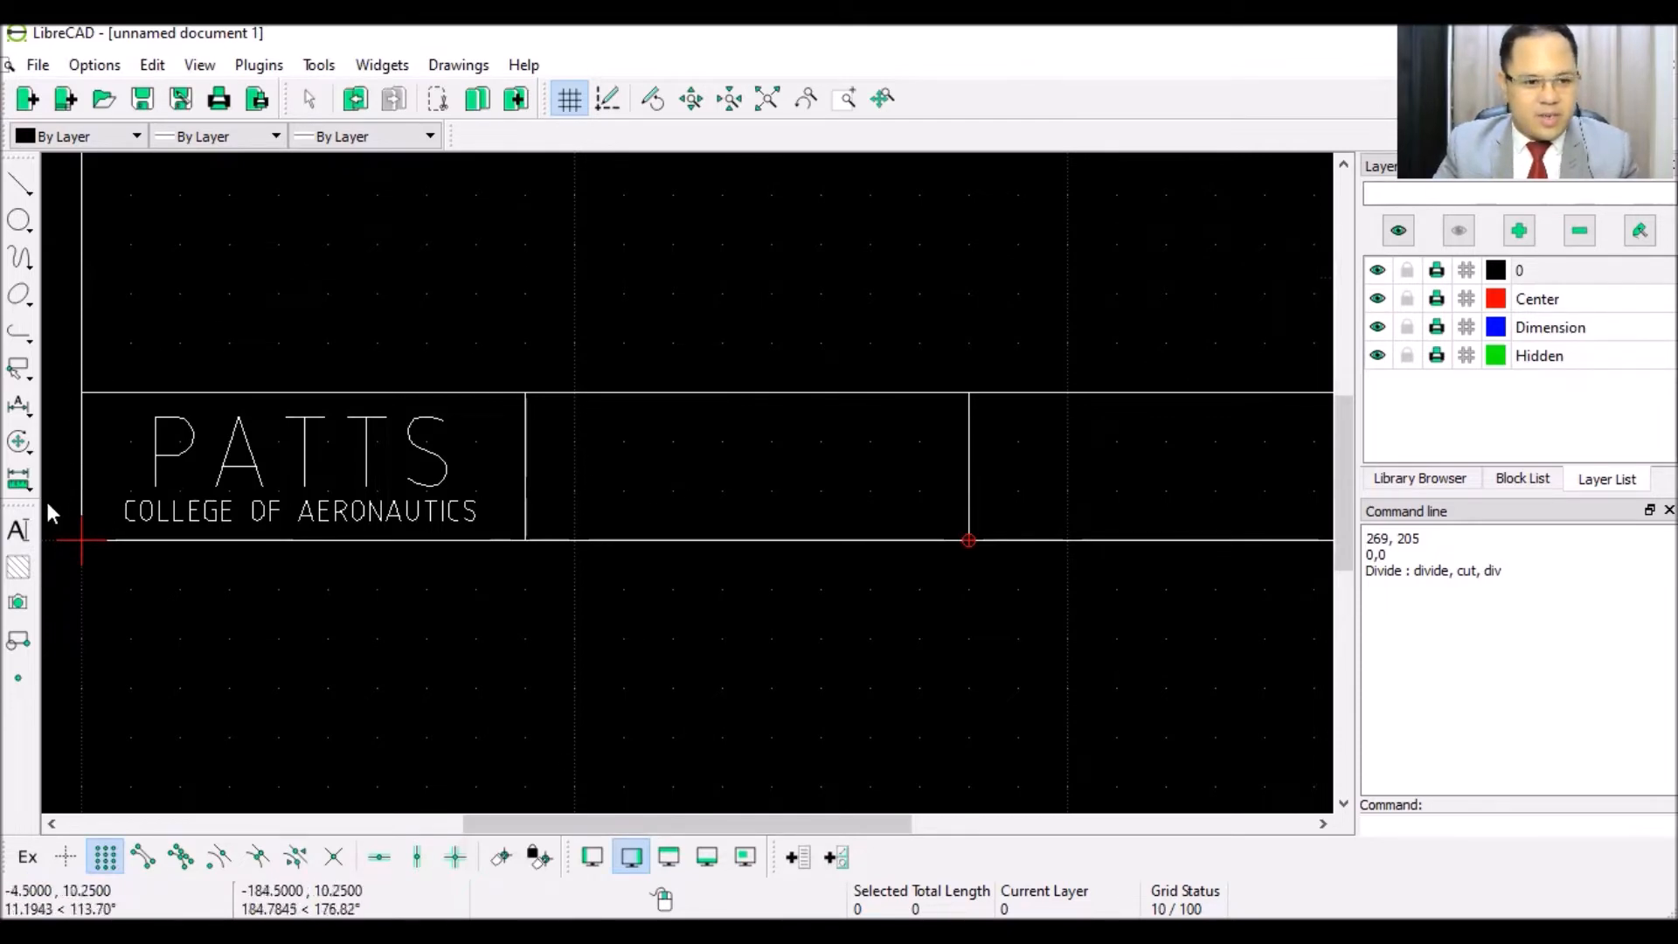
- Place a NAME: line with the student's name near the top of the middle cell
left_click(20, 531)
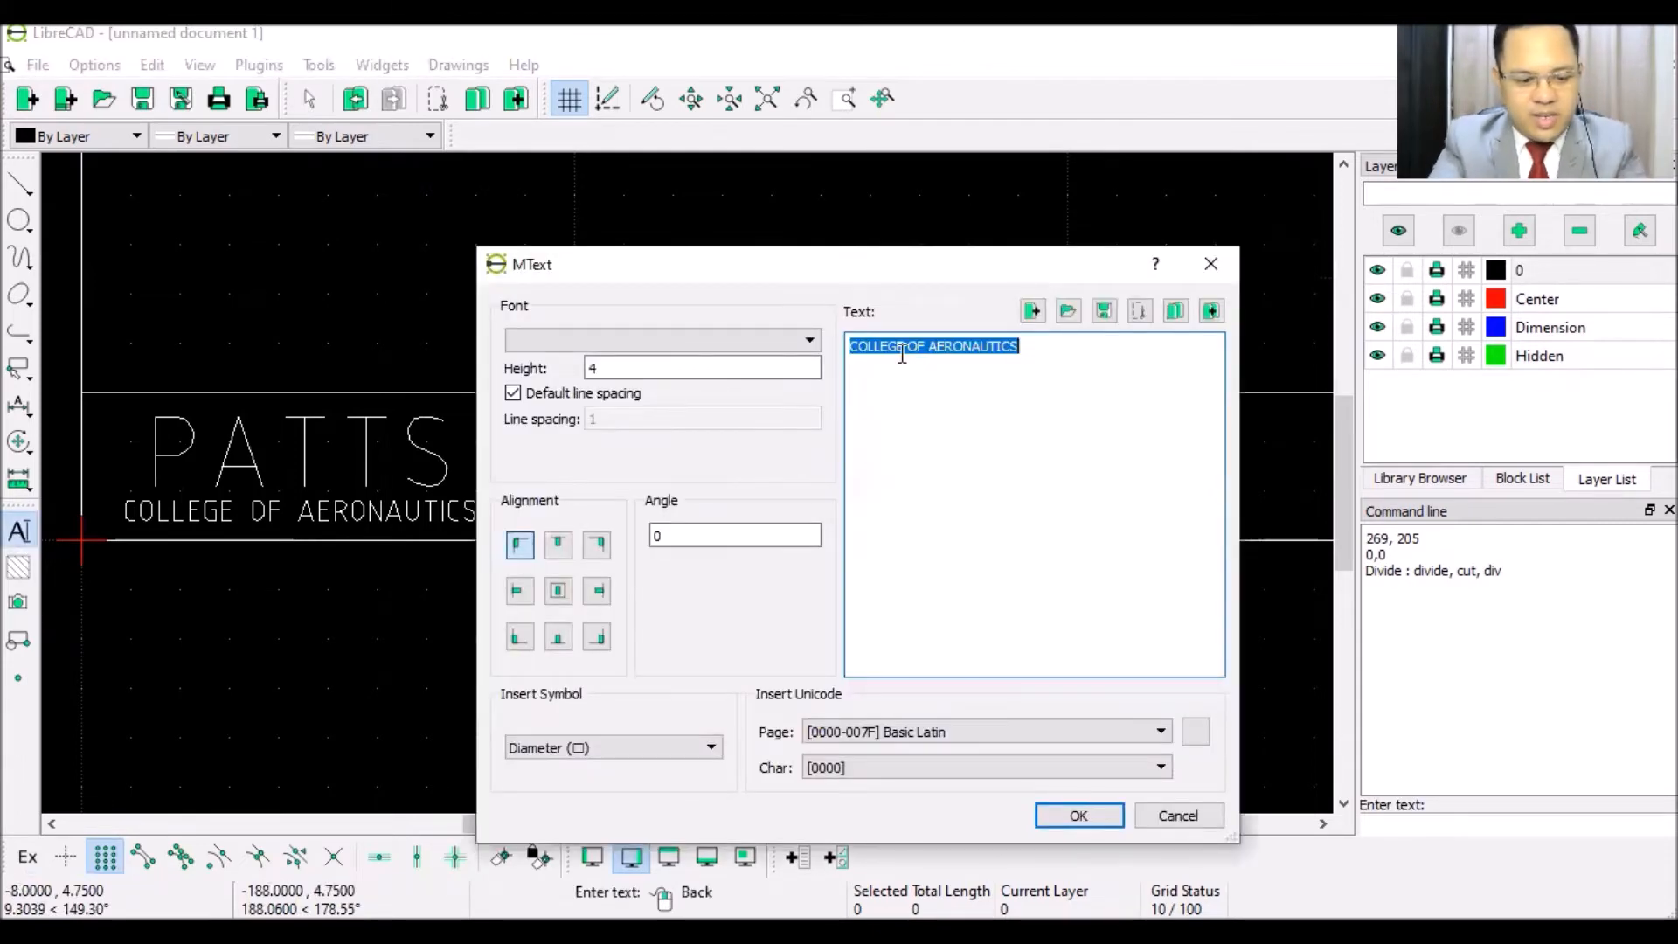
type("NAME: JUAN DEL")
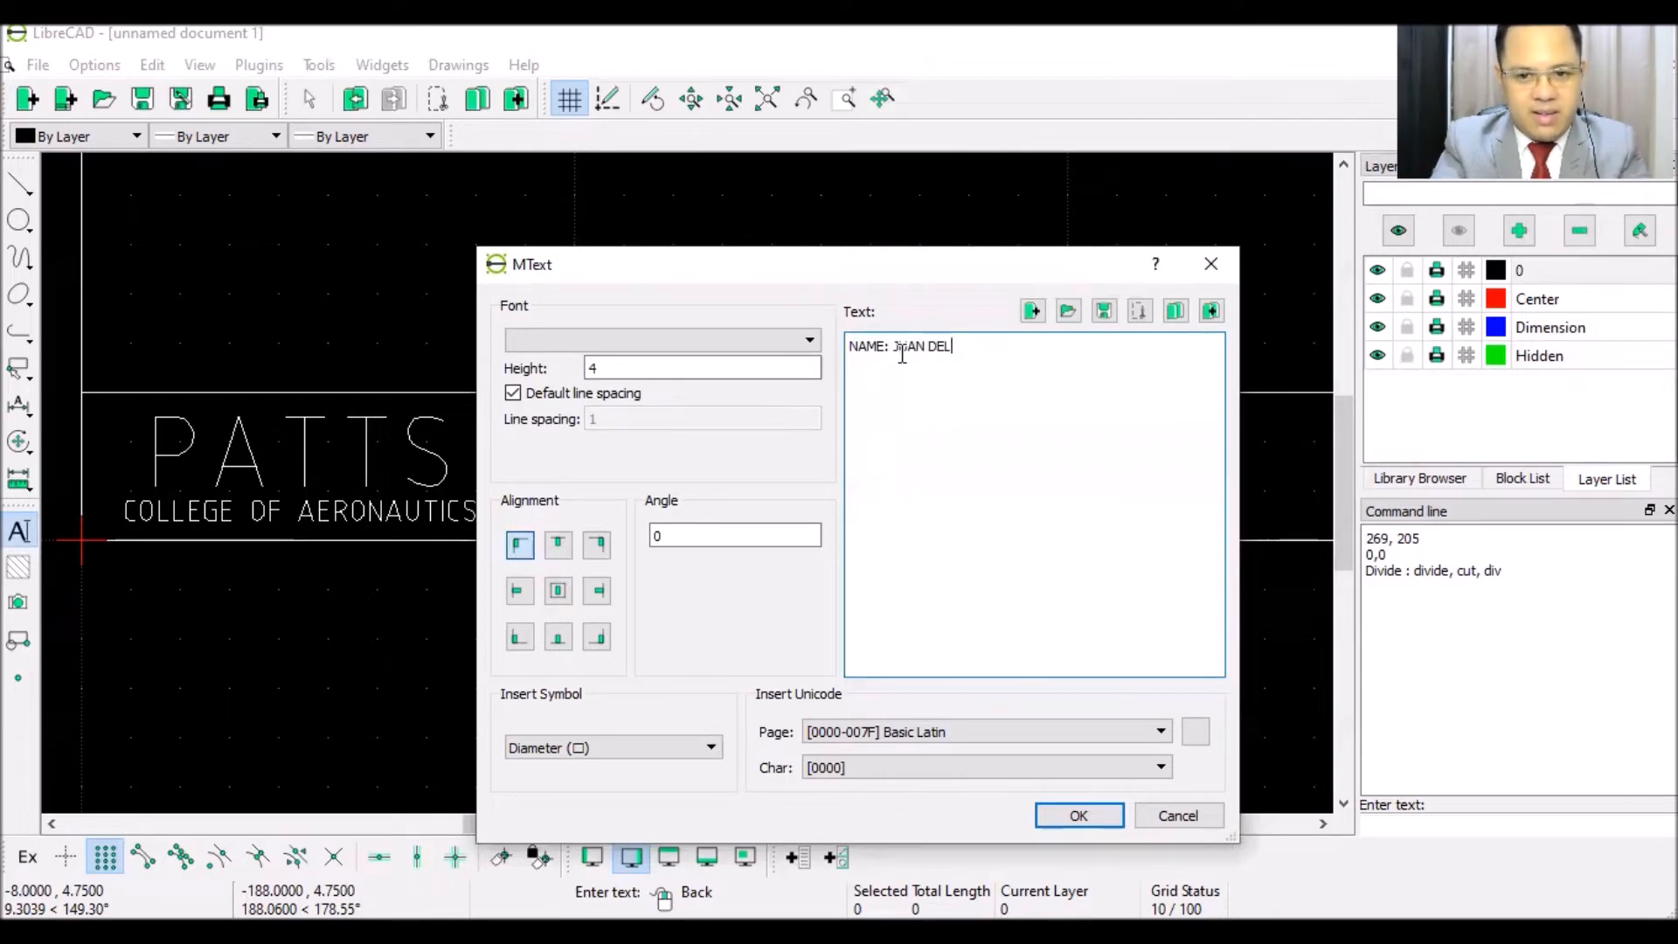
type("A CRUZ")
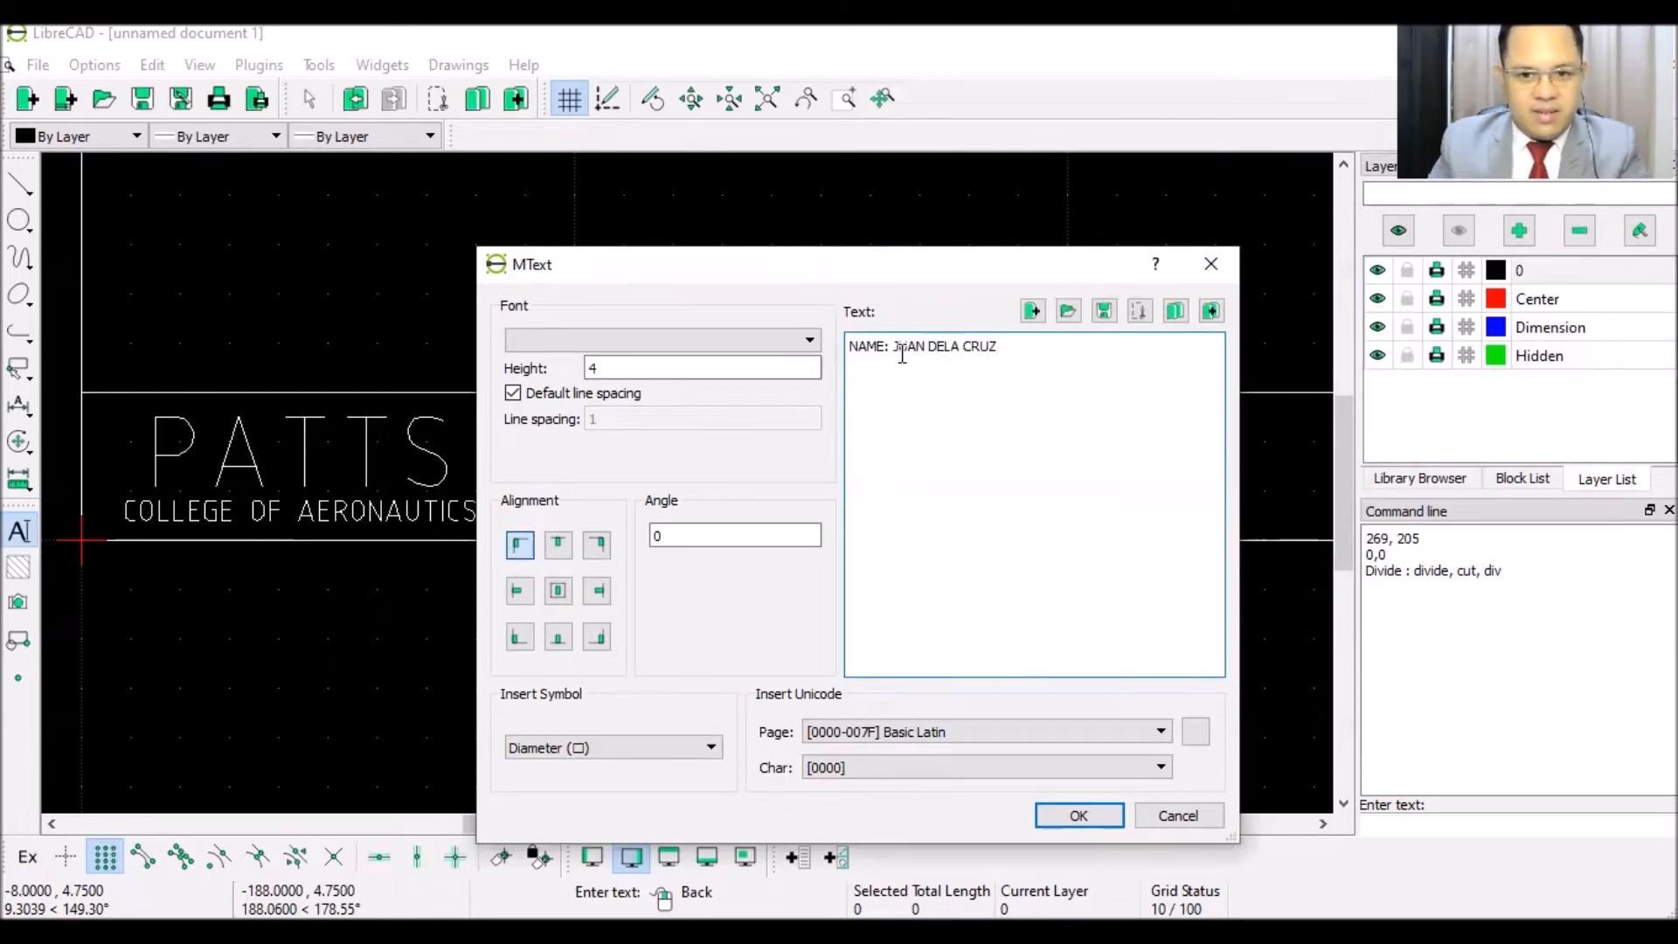
left_click(1075, 805)
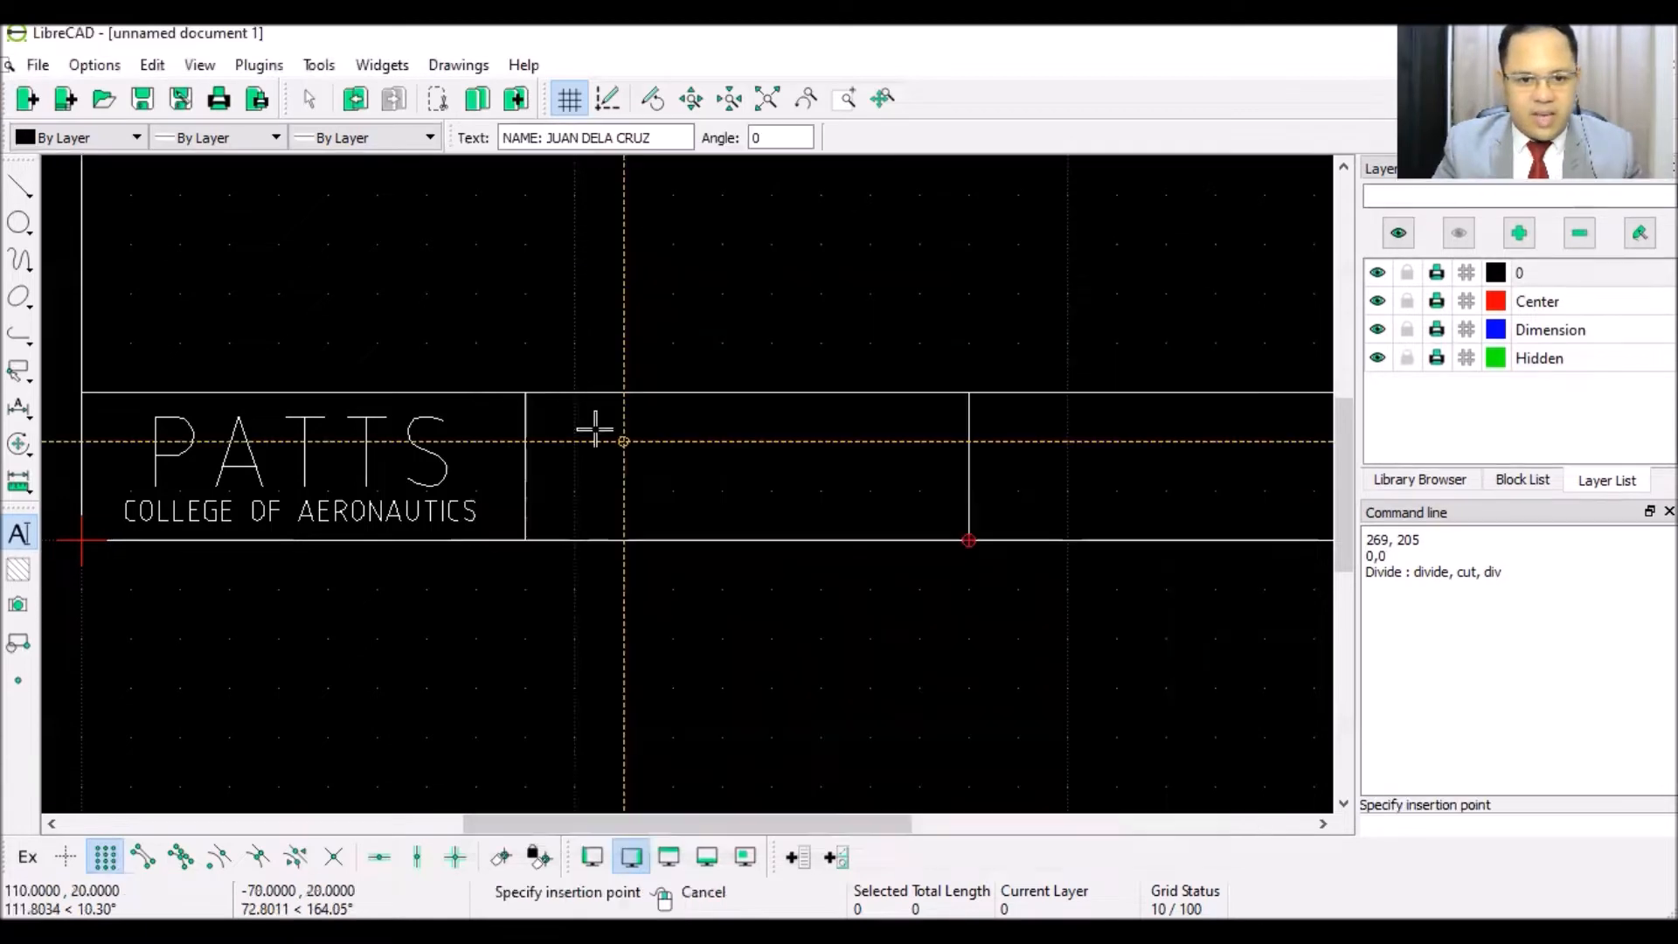
scroll(583, 430, "up", 2)
scroll(583, 430, "up", 1)
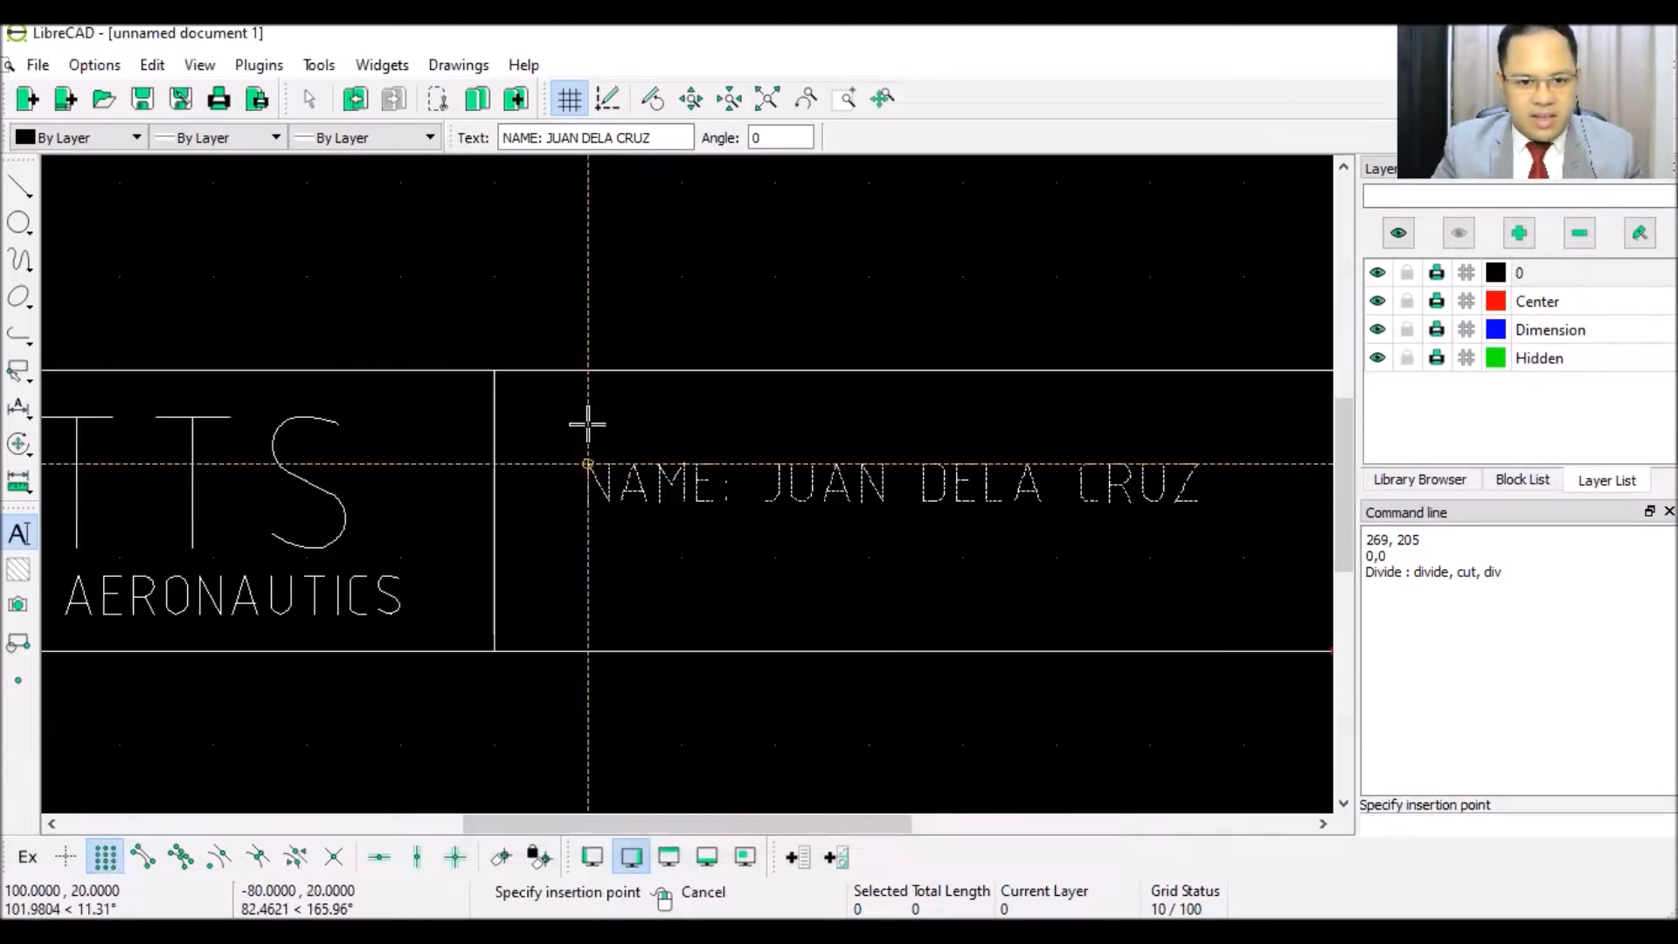
scroll(588, 423, "up", 3)
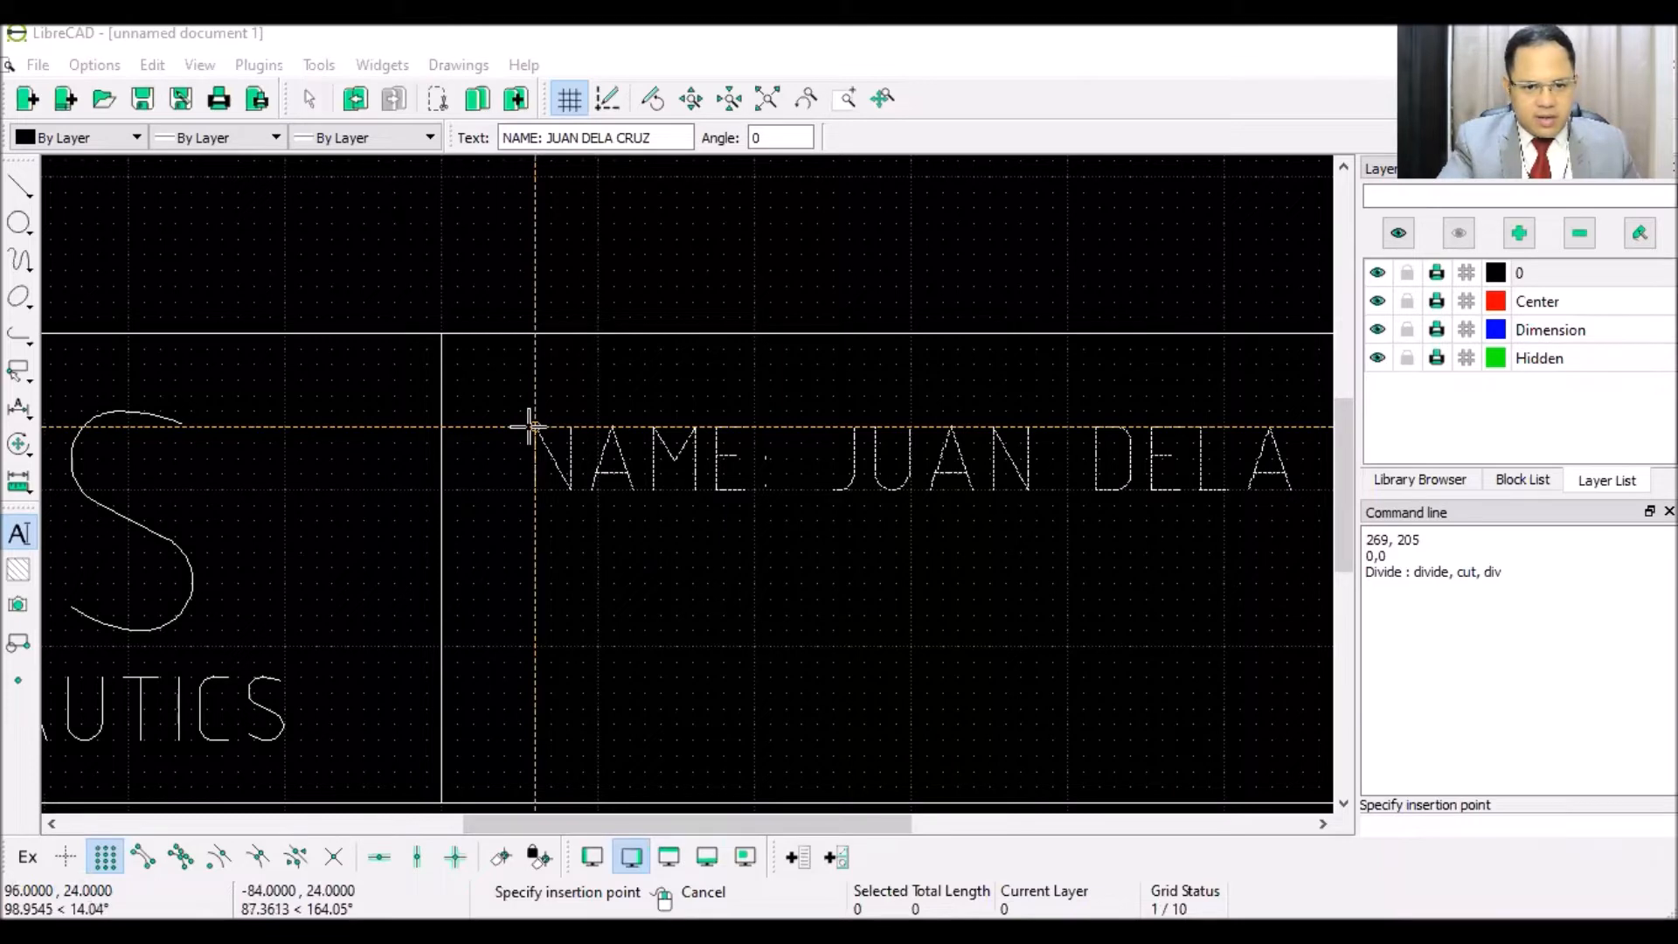
left_click(529, 426)
scroll(588, 573, "down", 4)
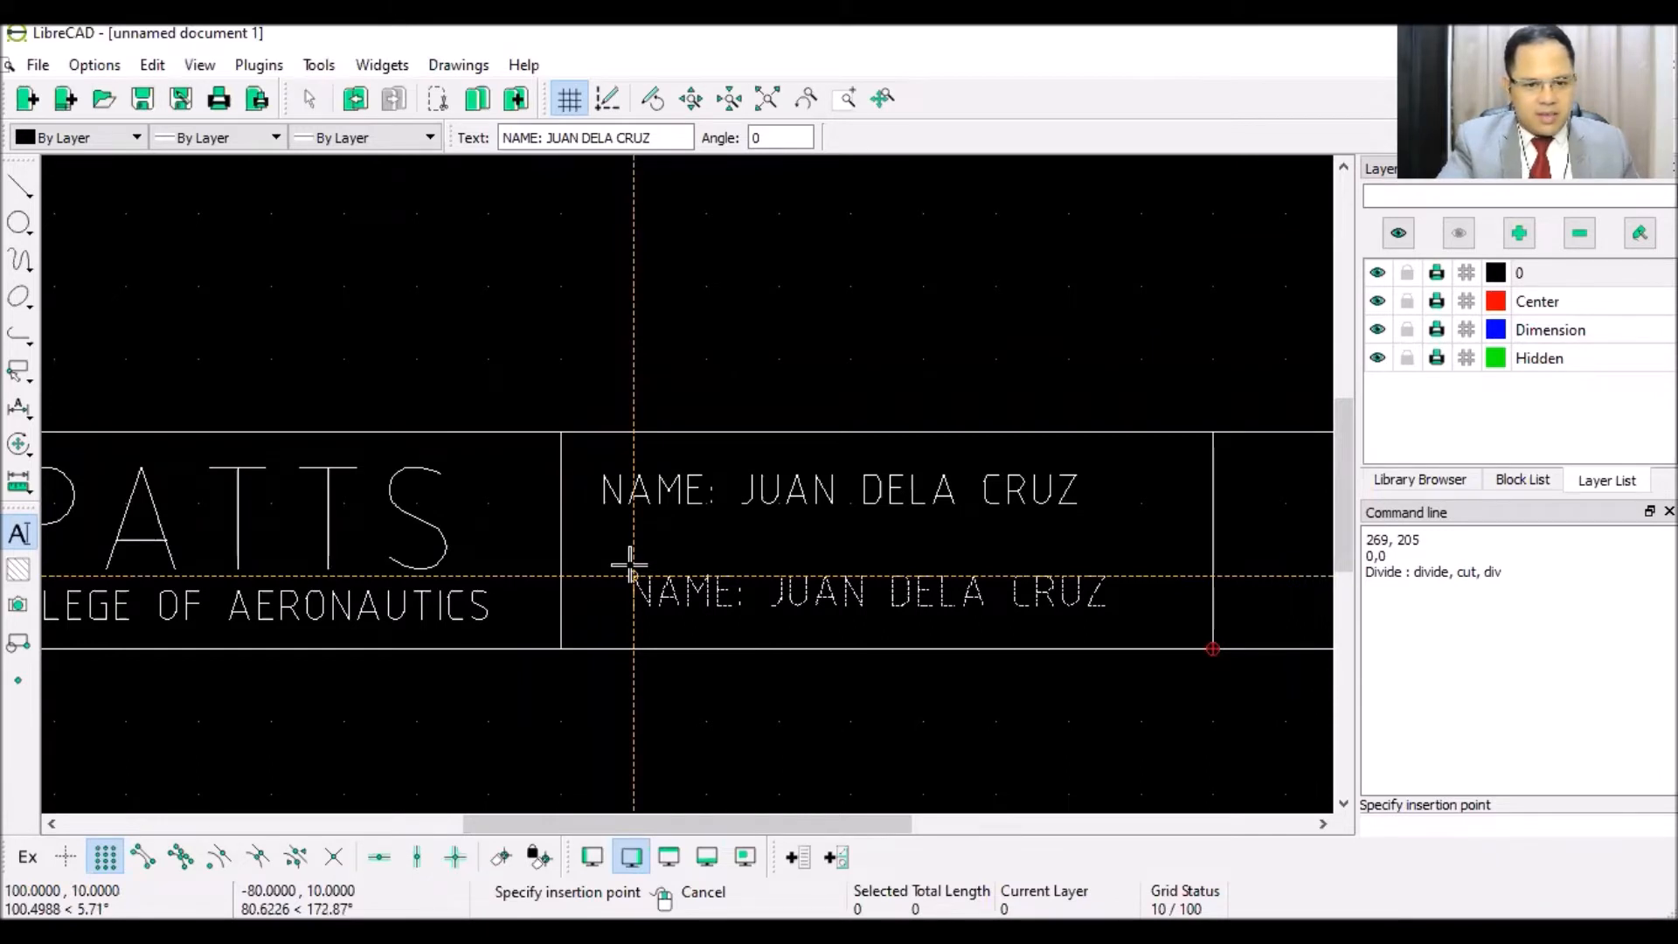
right_click(628, 560)
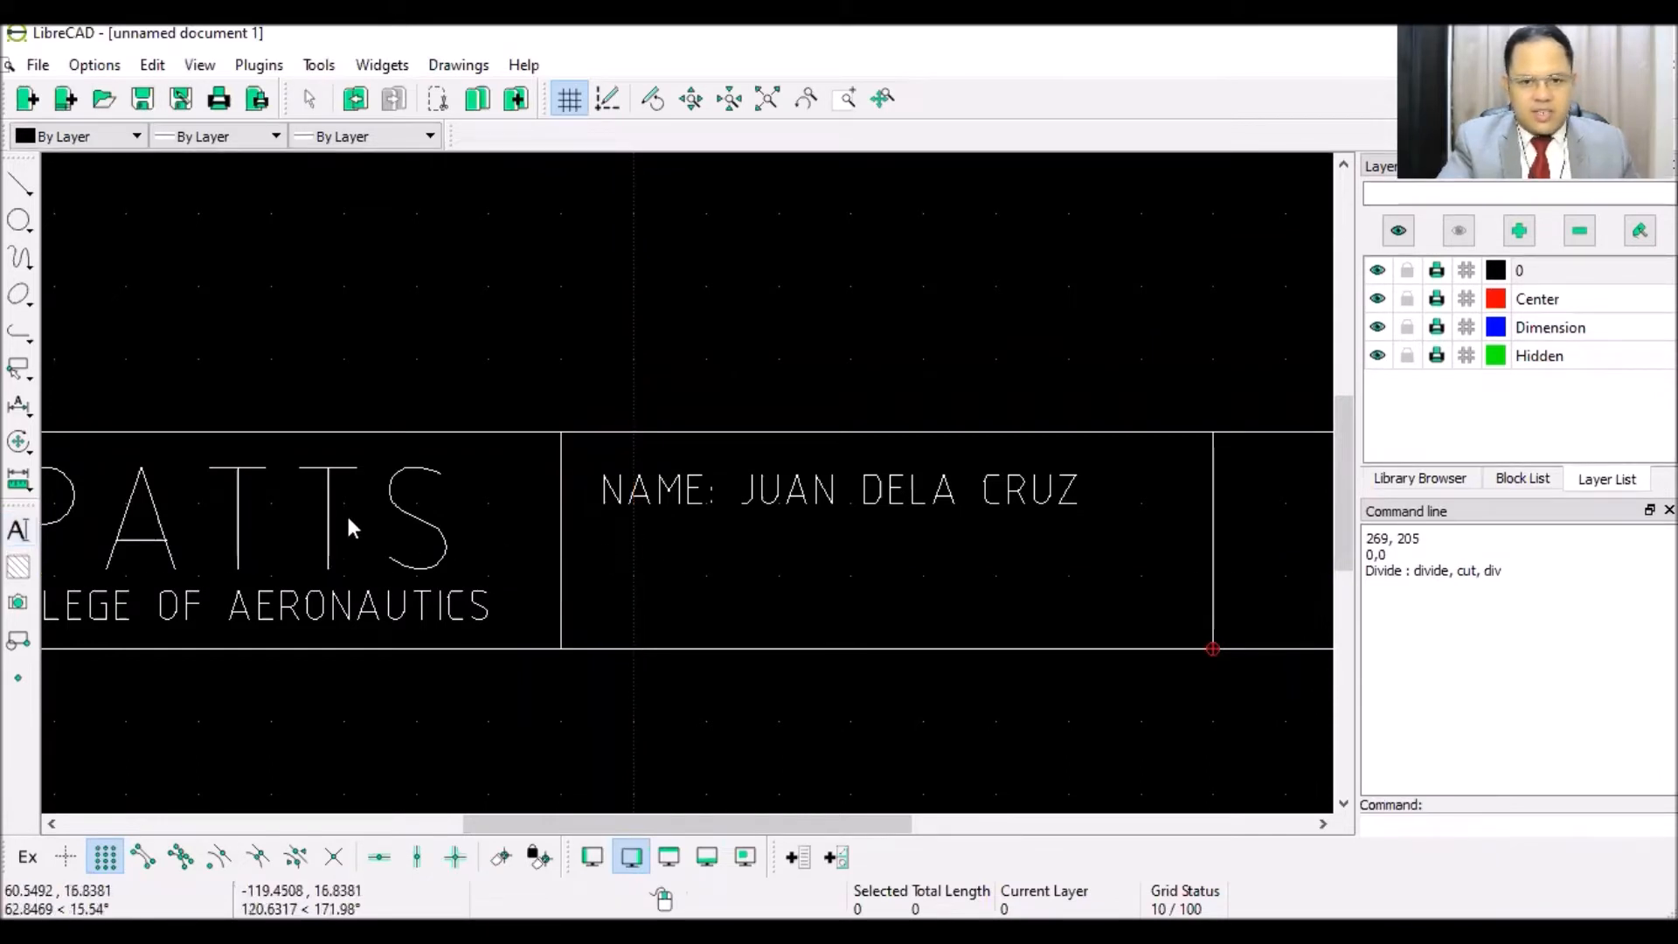
- Add the height-4 text SUBJ. & SEC.: COMP313L-1C directly under the NAME line
left_click(18, 530)
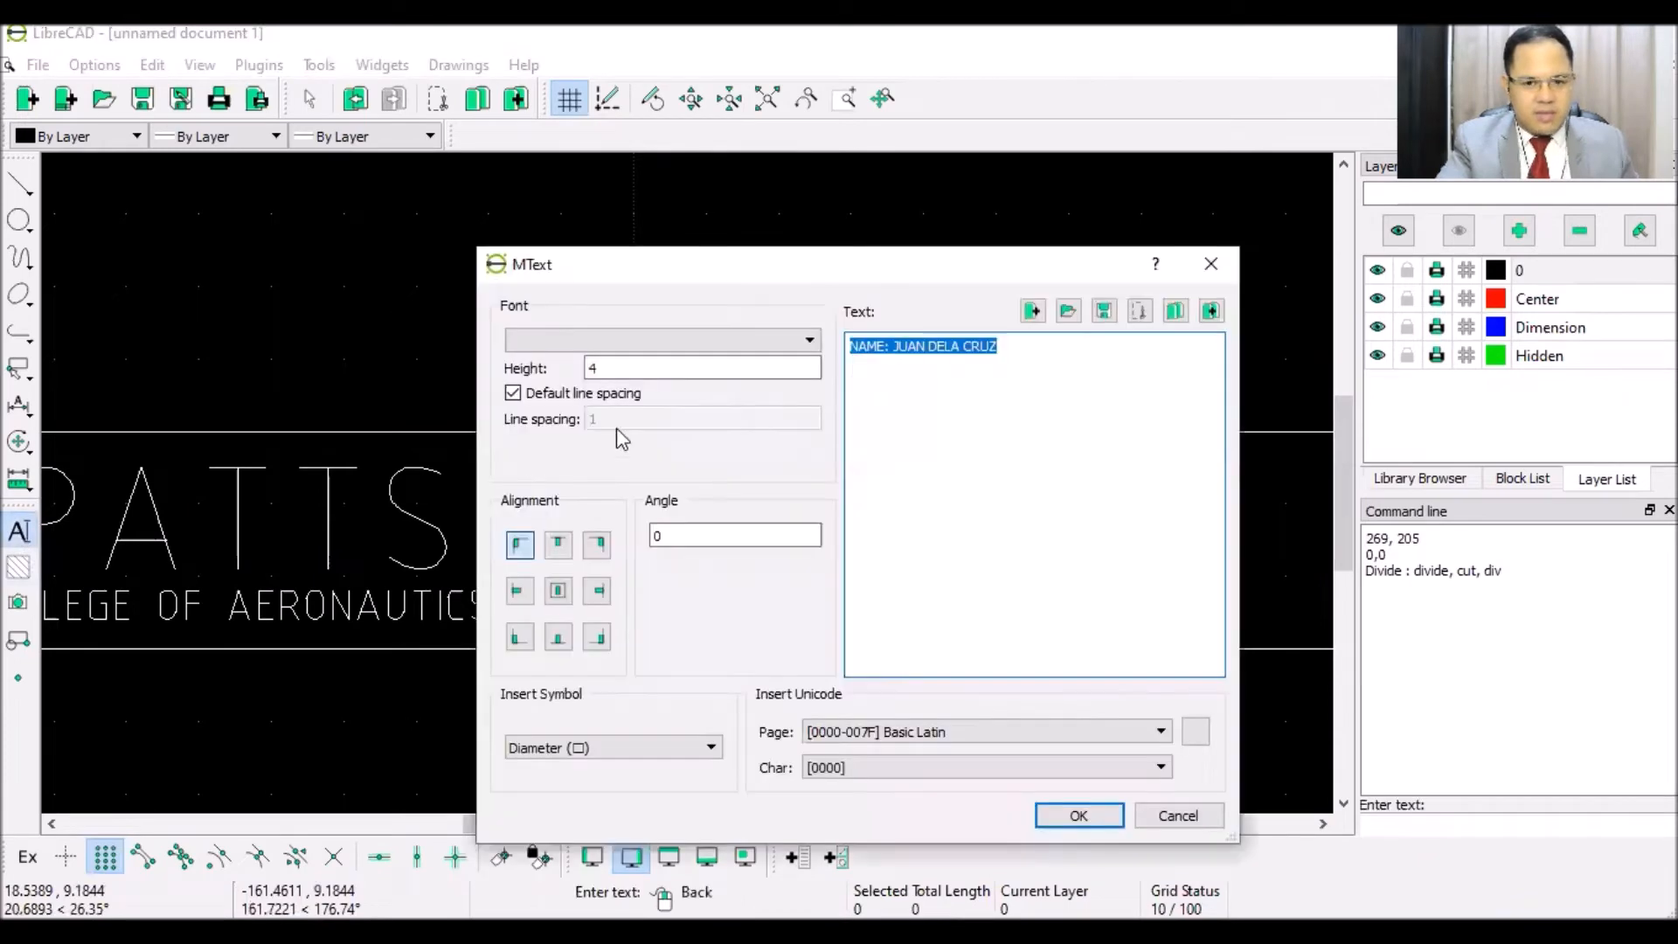
type("SUBJ.")
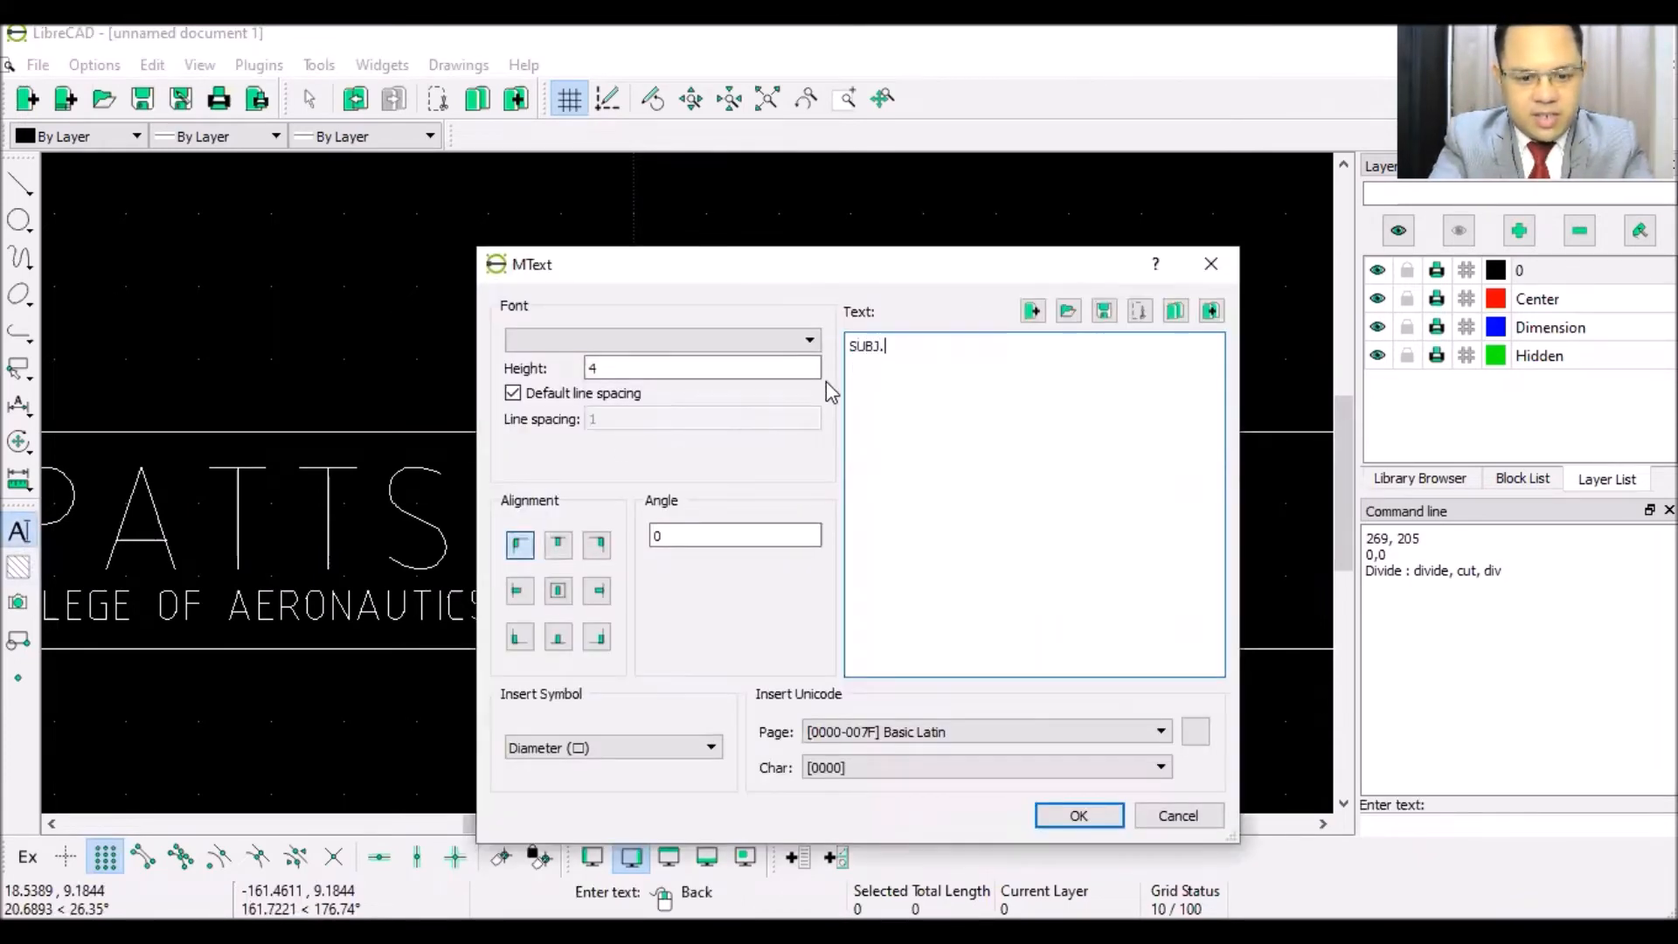
type(" & SEC.")
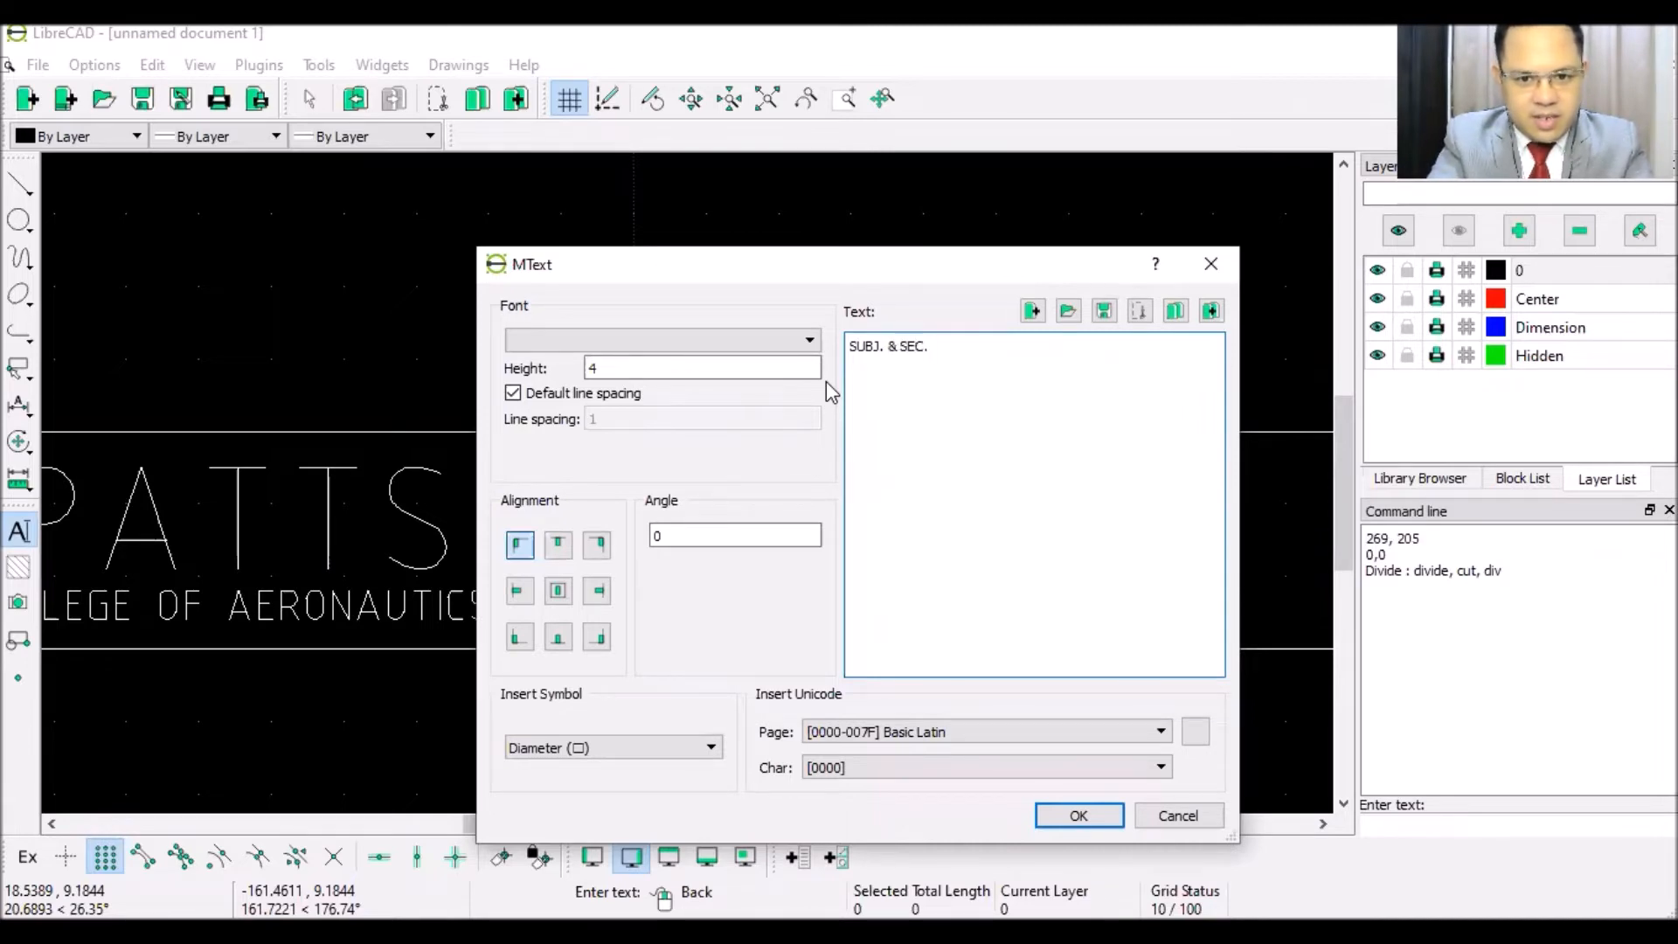
type(": COM")
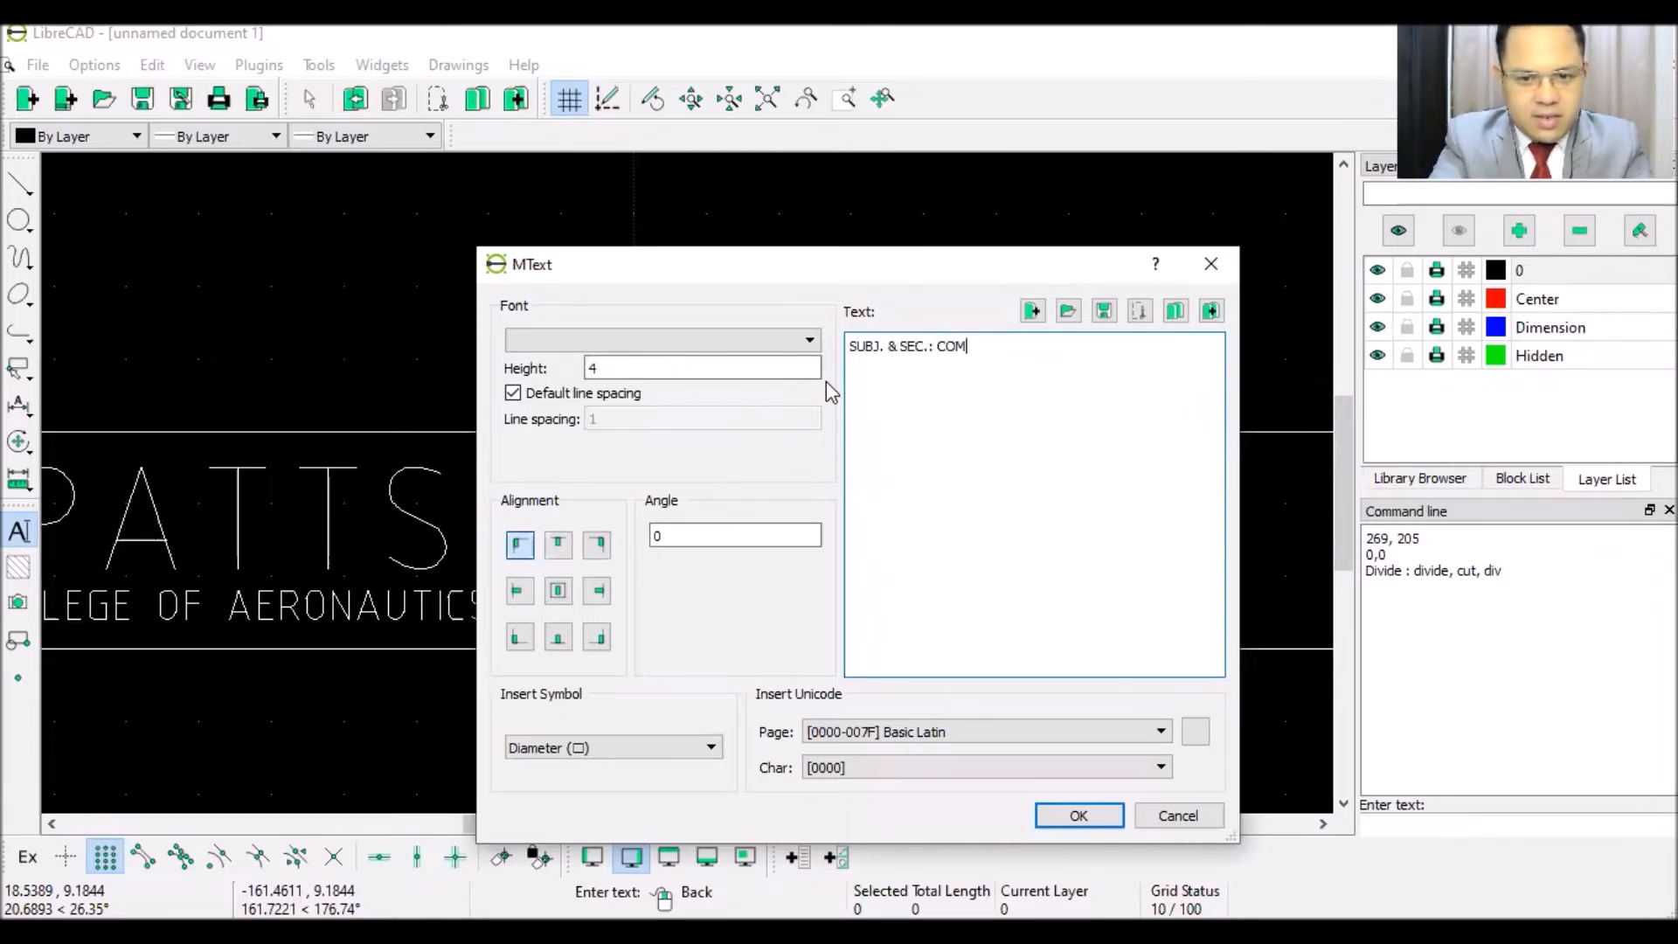
type("P313L")
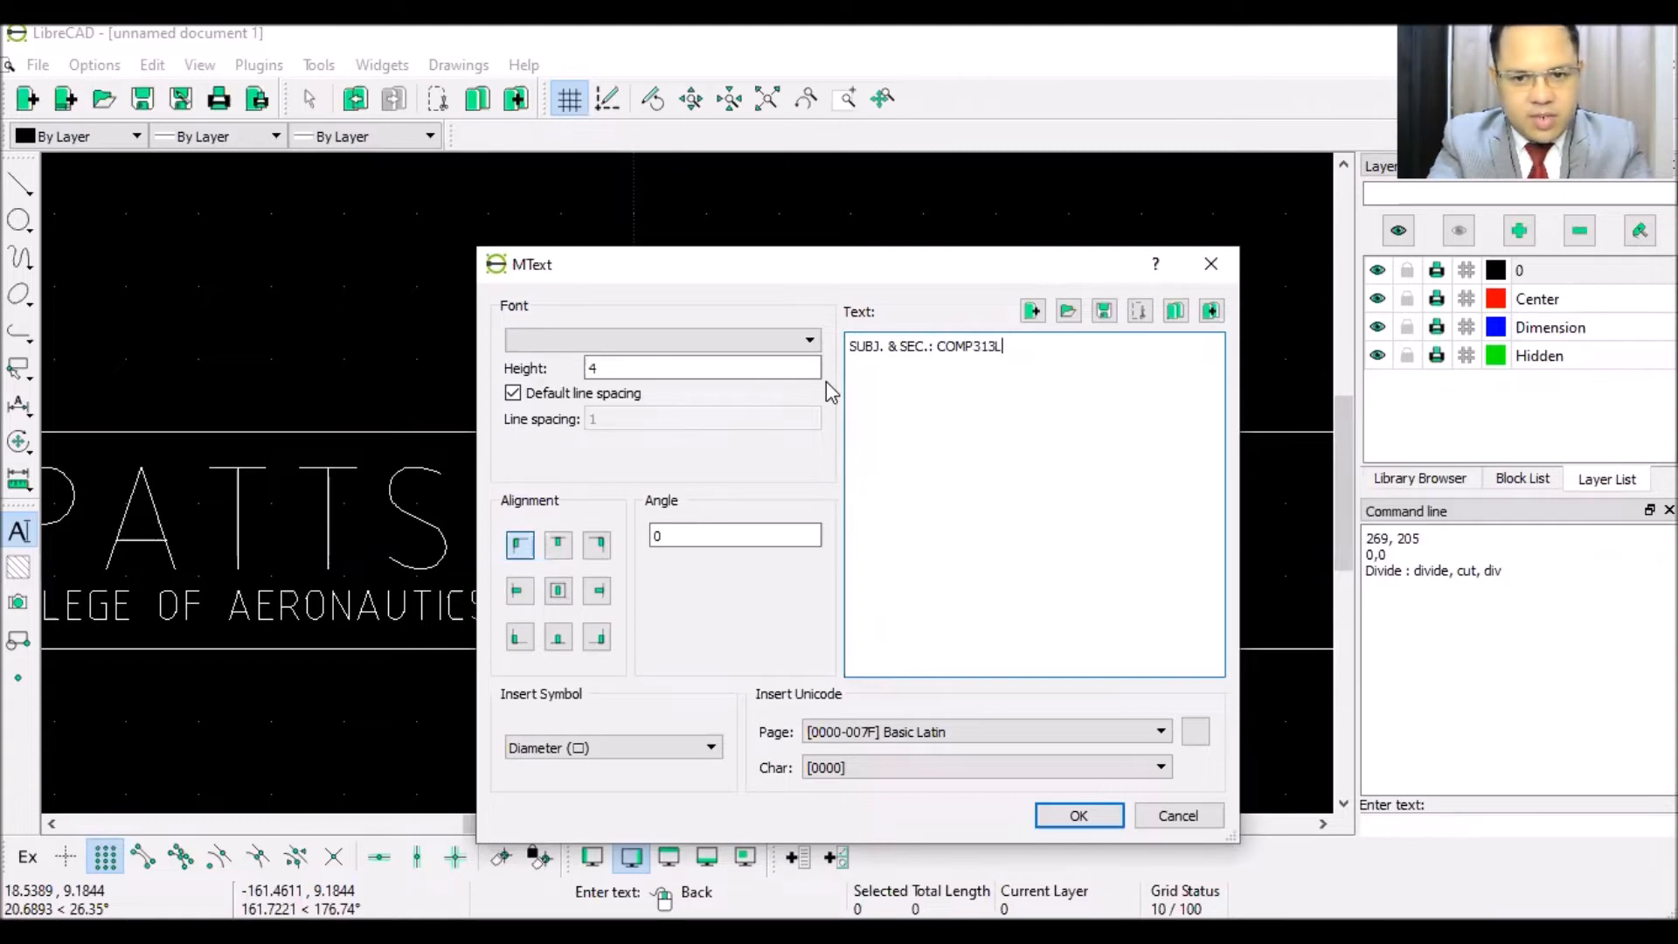
type("-1C")
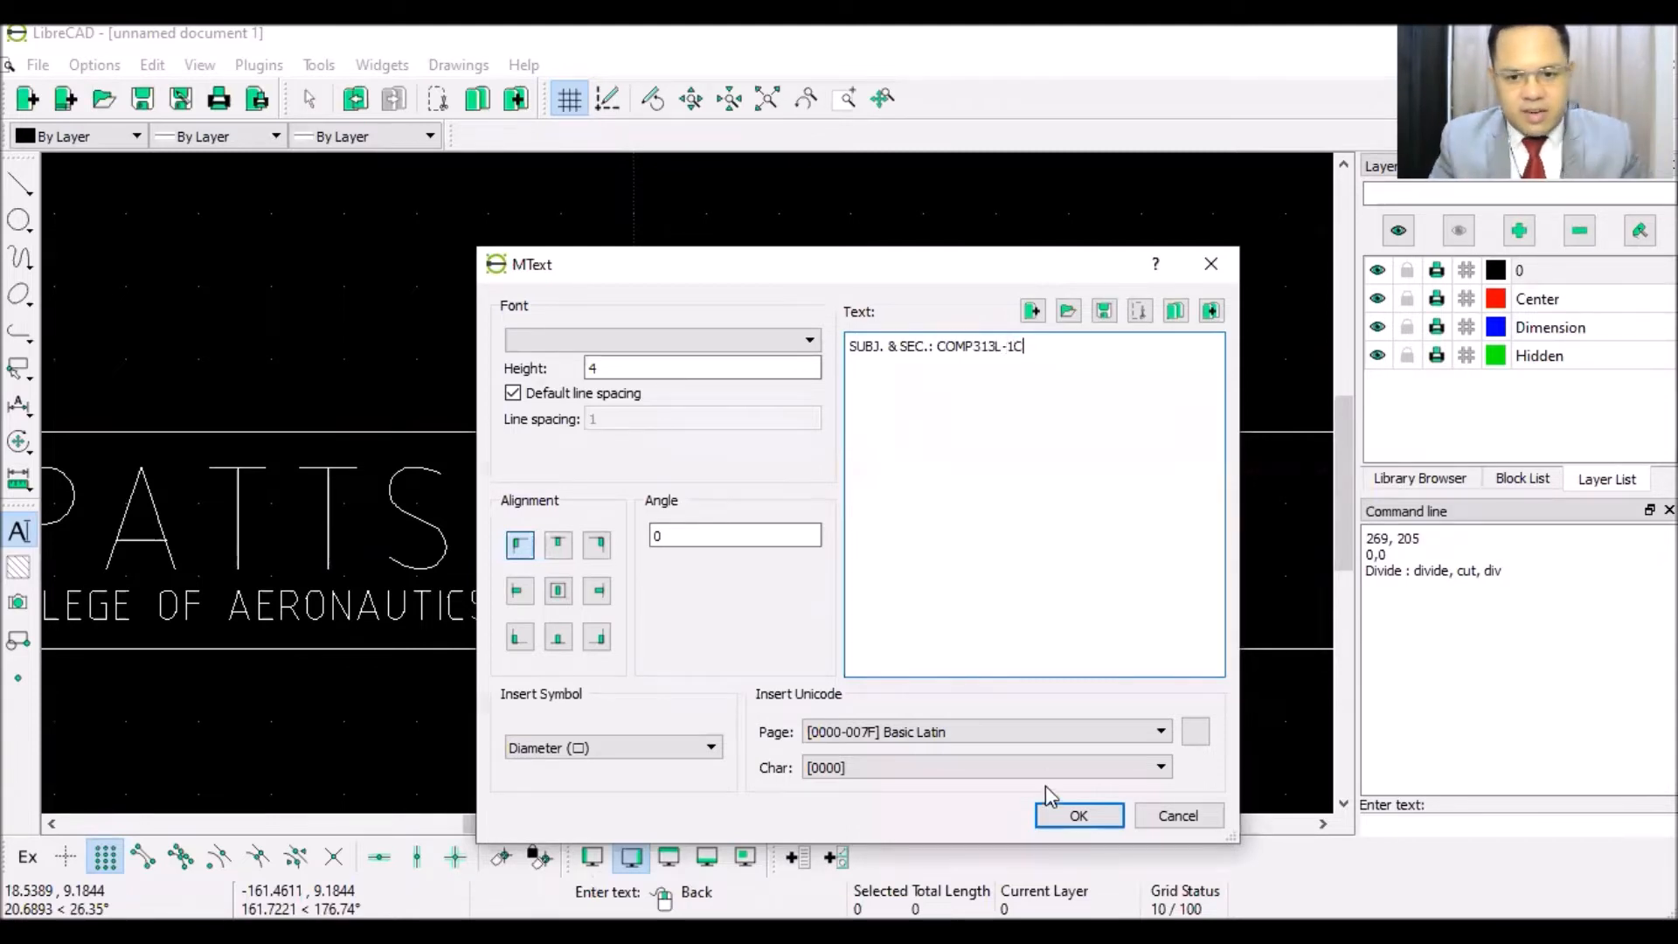
left_click(1062, 815)
scroll(634, 538, "up", 5)
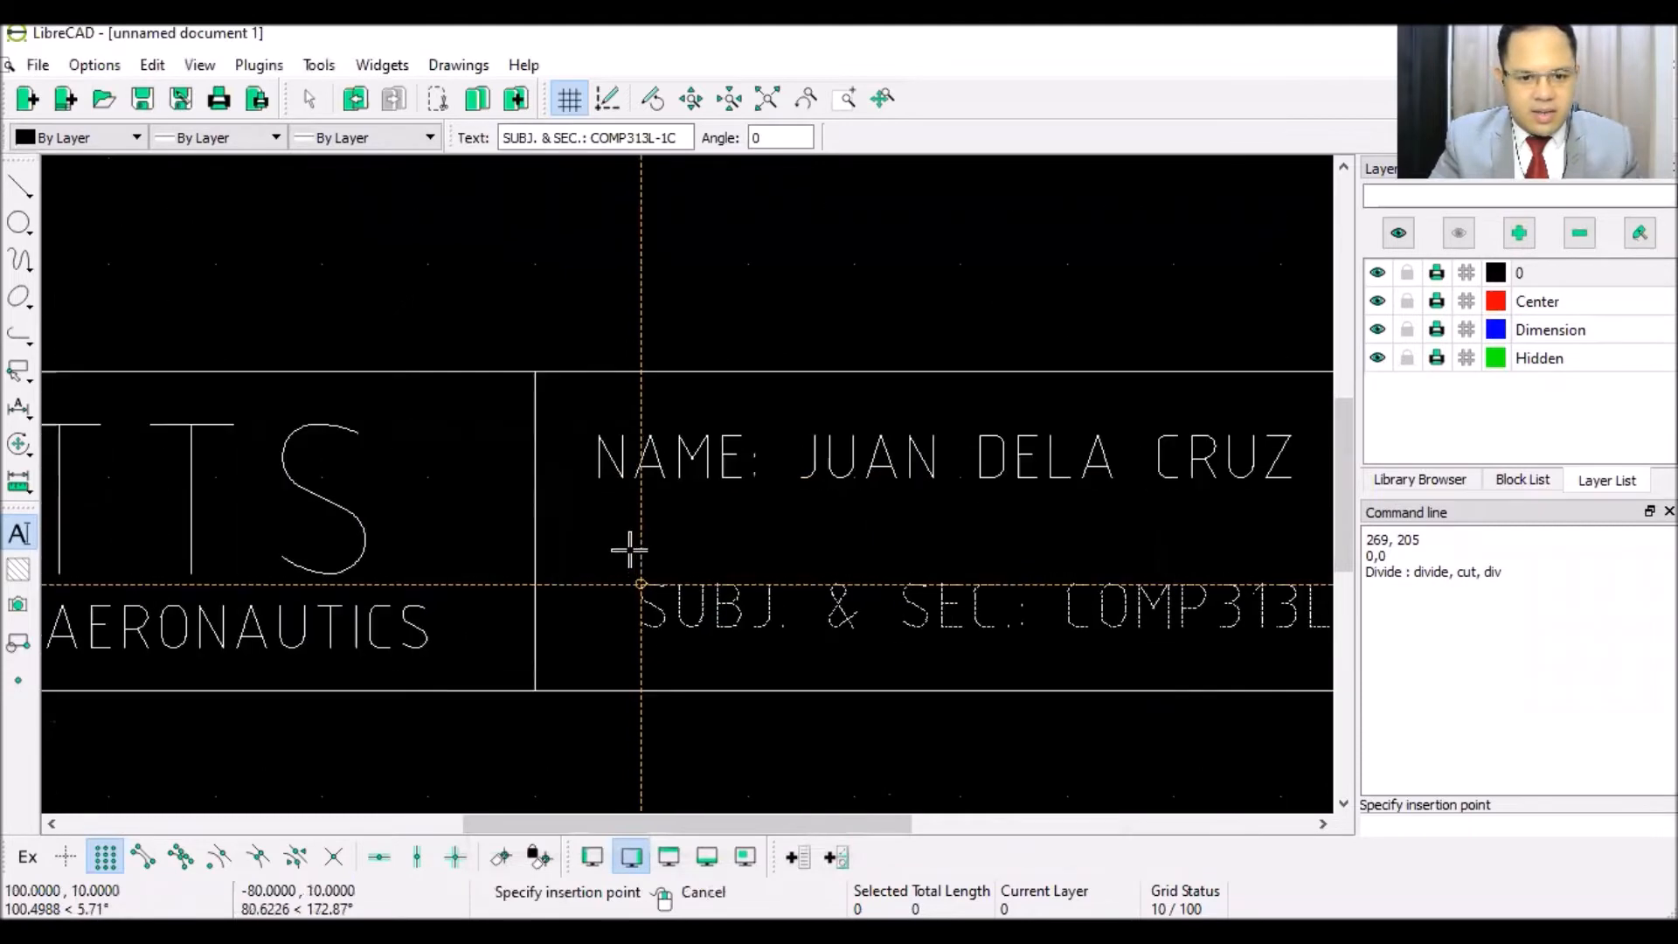
left_click(592, 487)
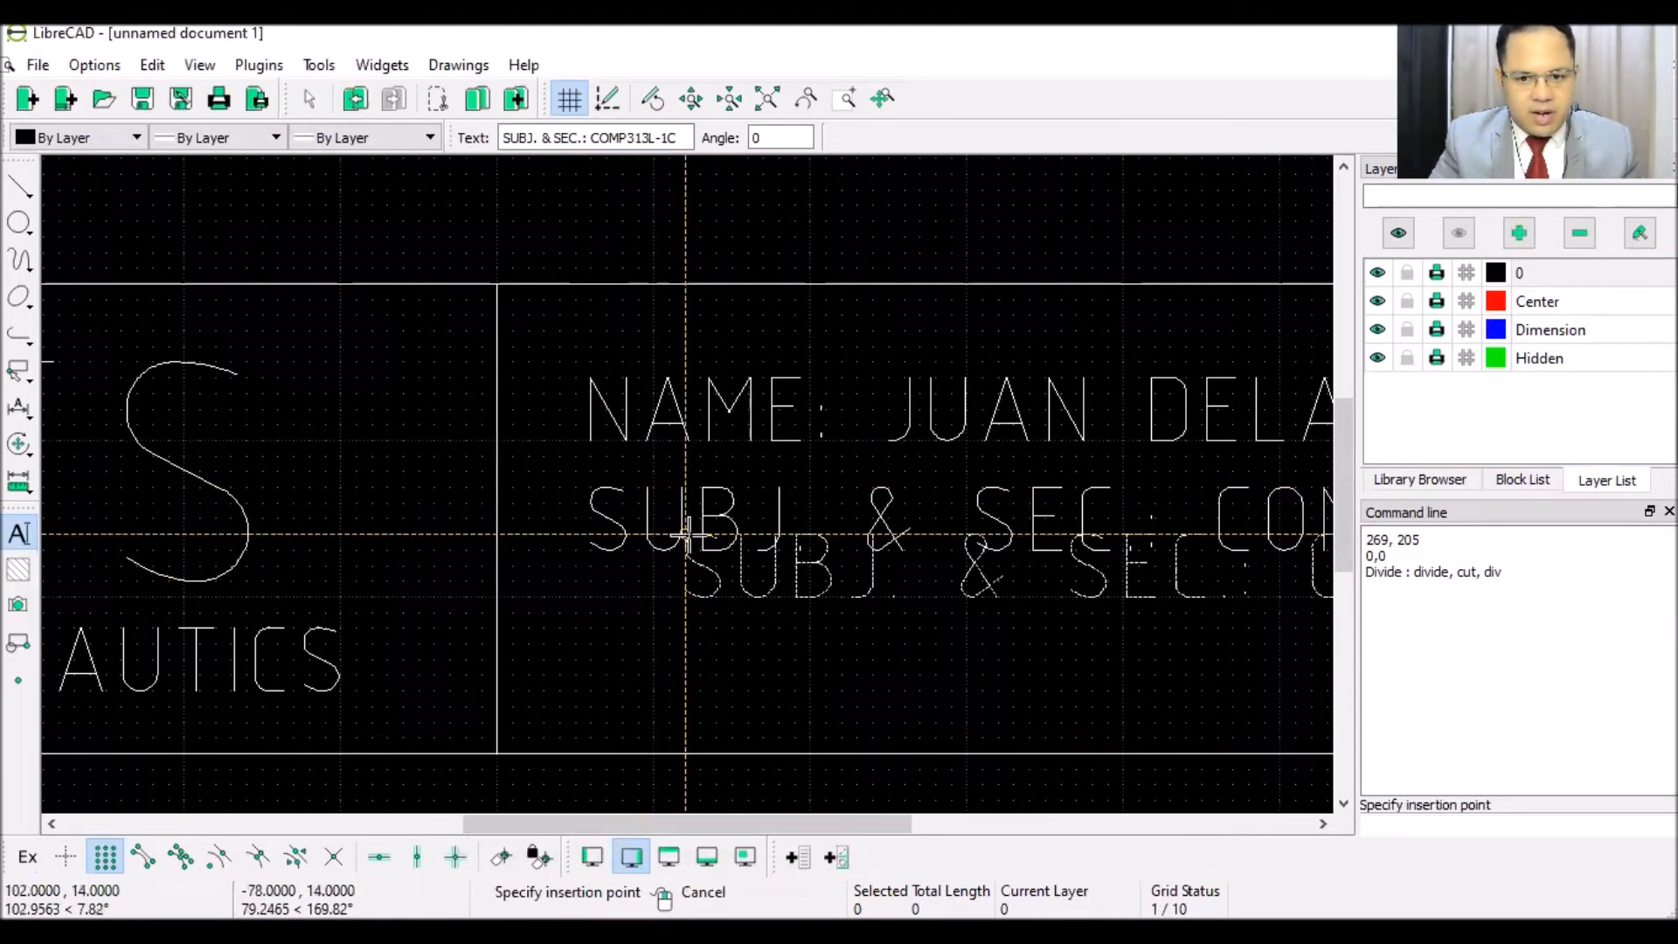
right_click(687, 533)
scroll(711, 548, "down", 4)
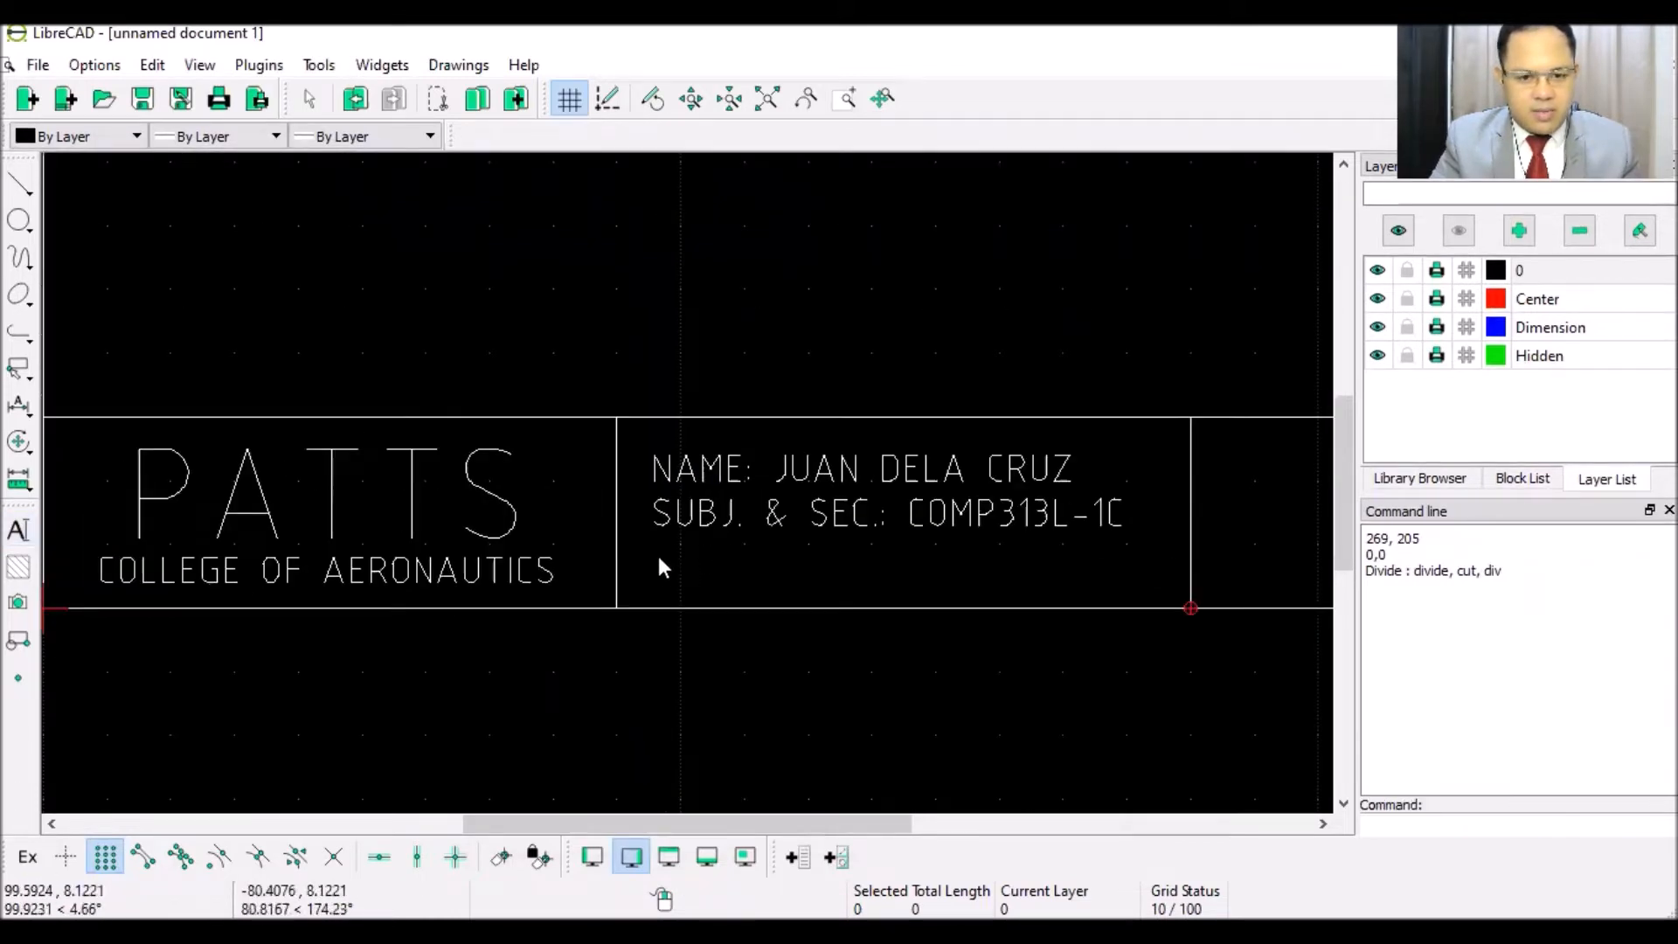
- Add an INSTR.: line with the instructor's name below the subject line
left_click(19, 531)
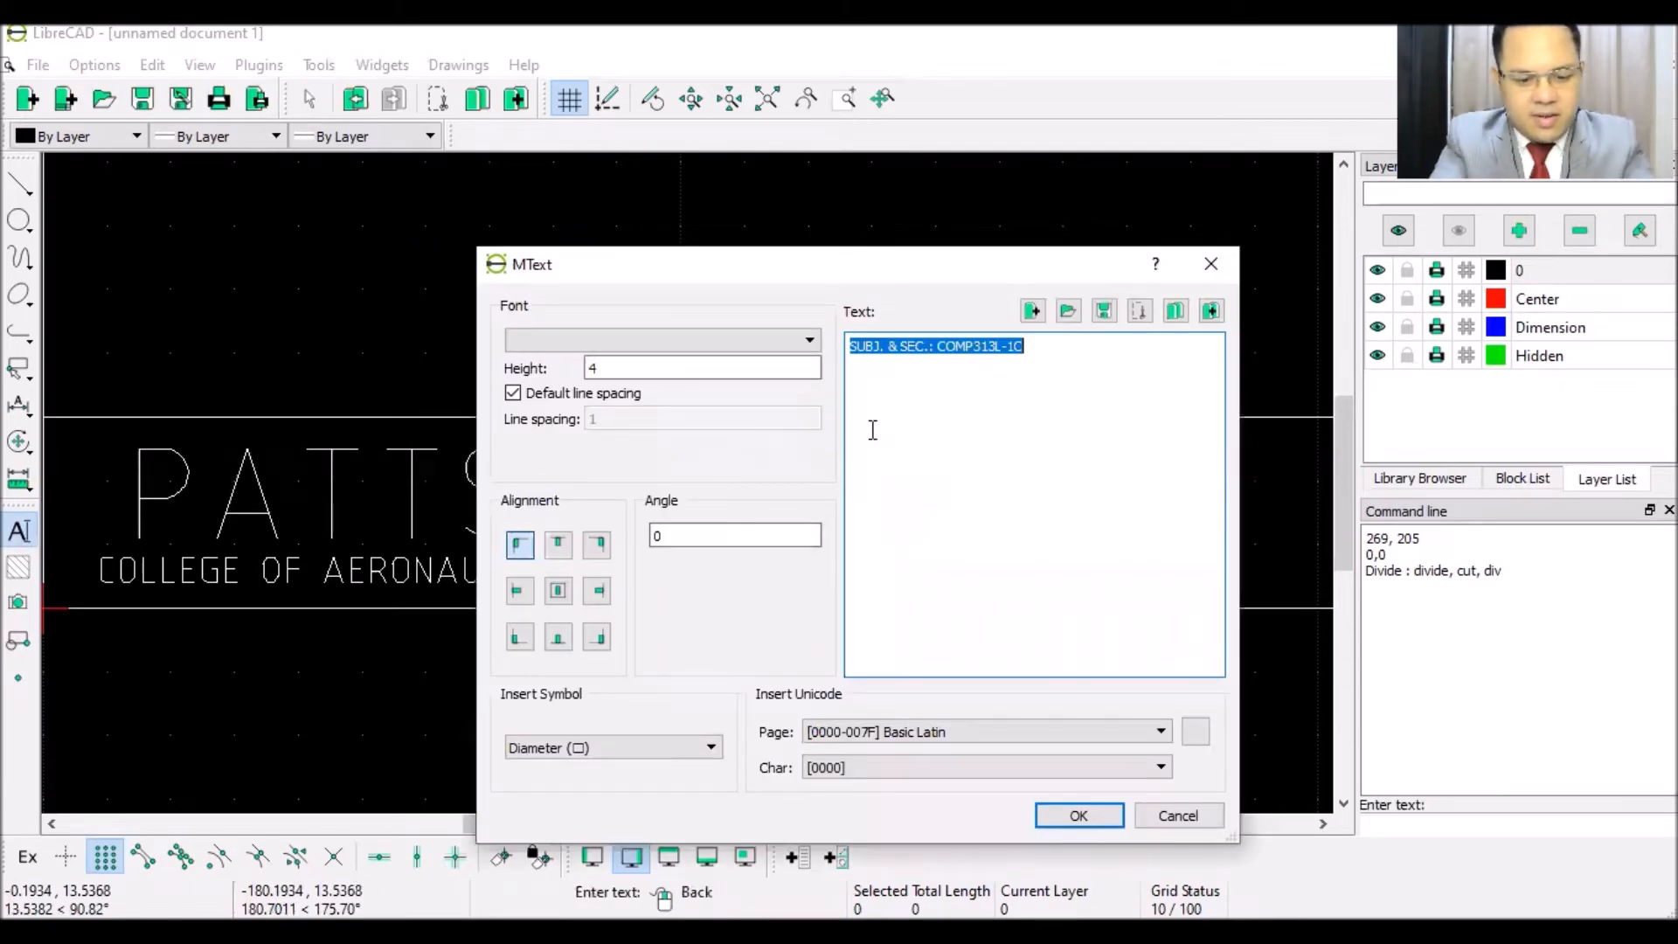
type("INSTR.:")
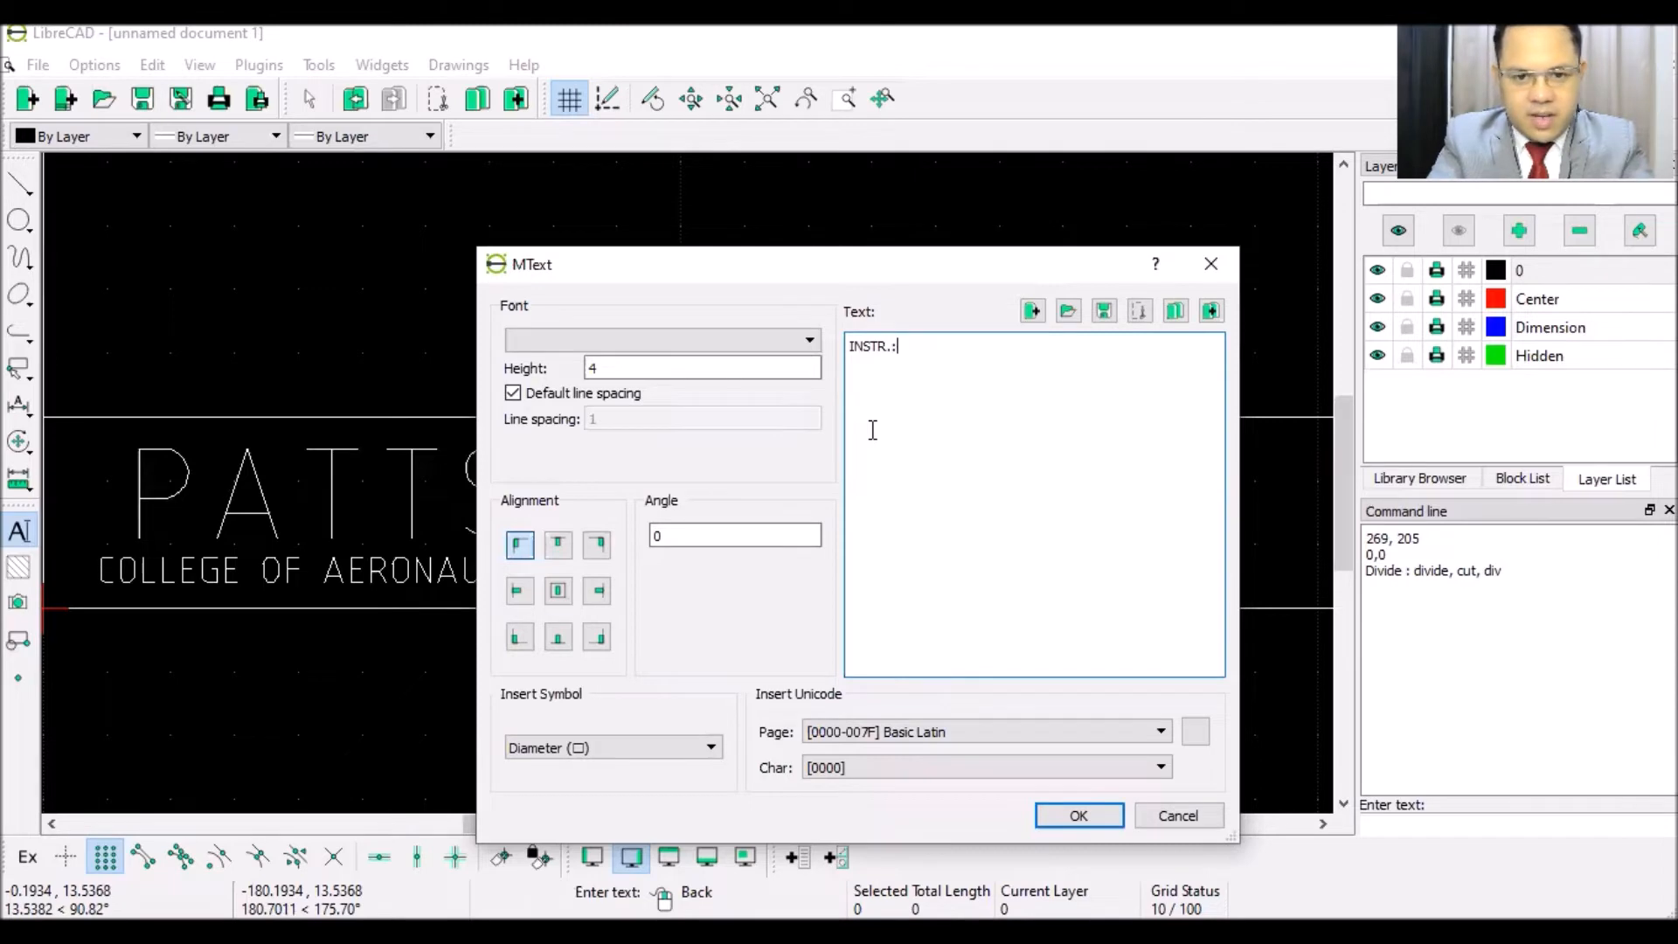
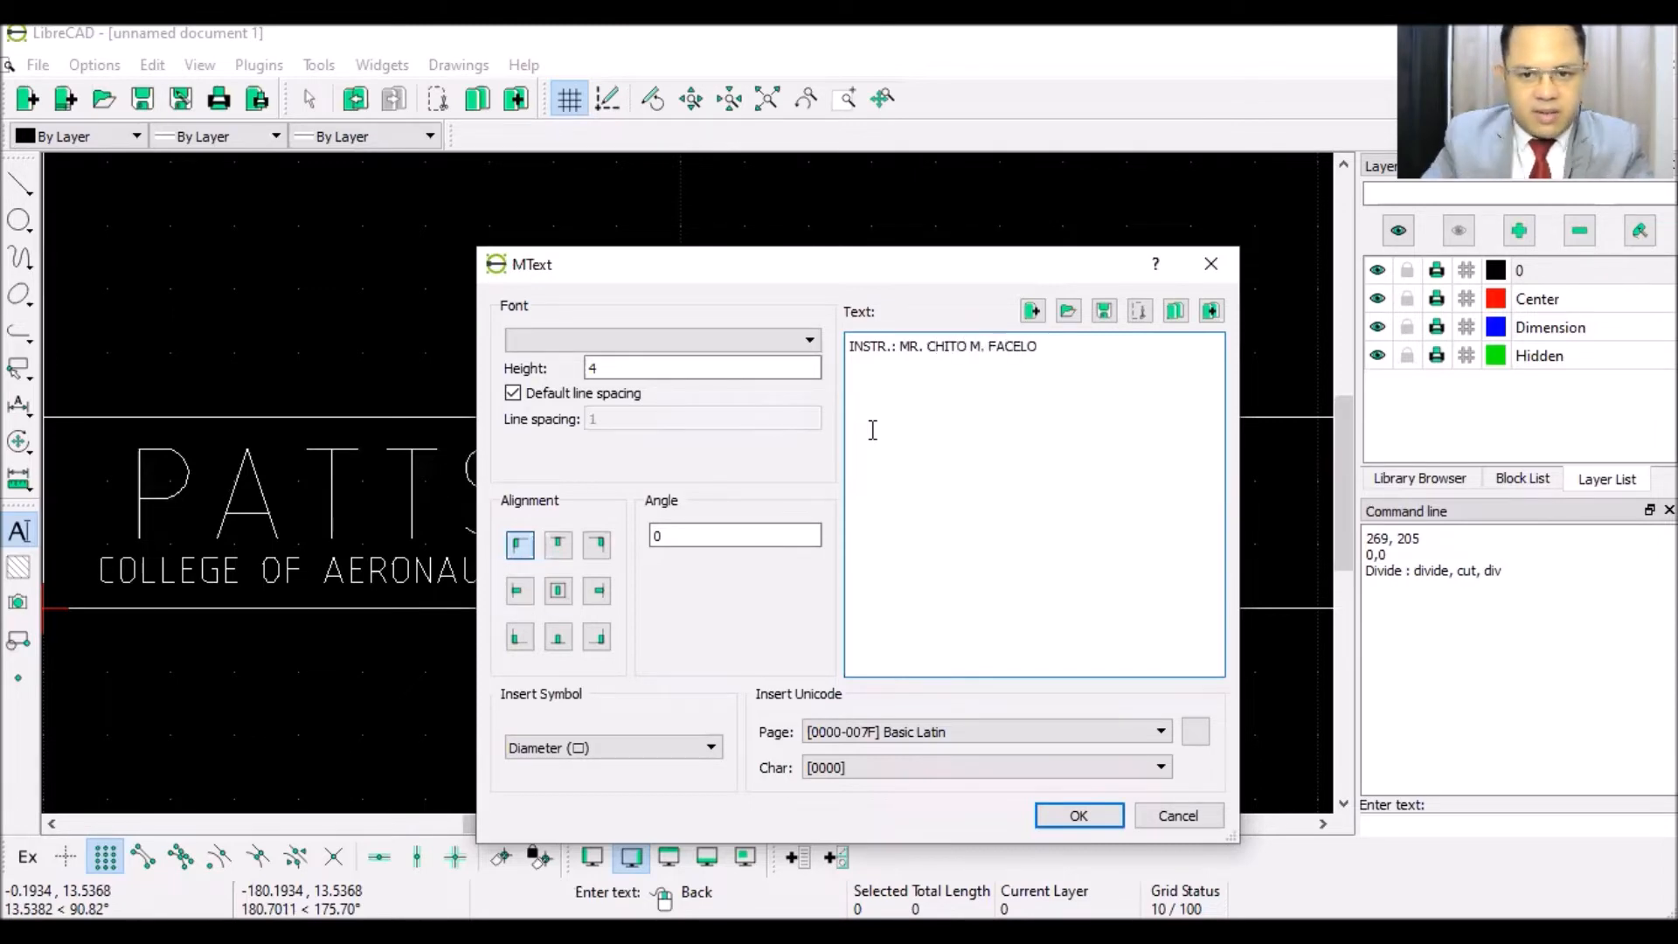
left_click(1075, 815)
scroll(699, 569, "up", 6)
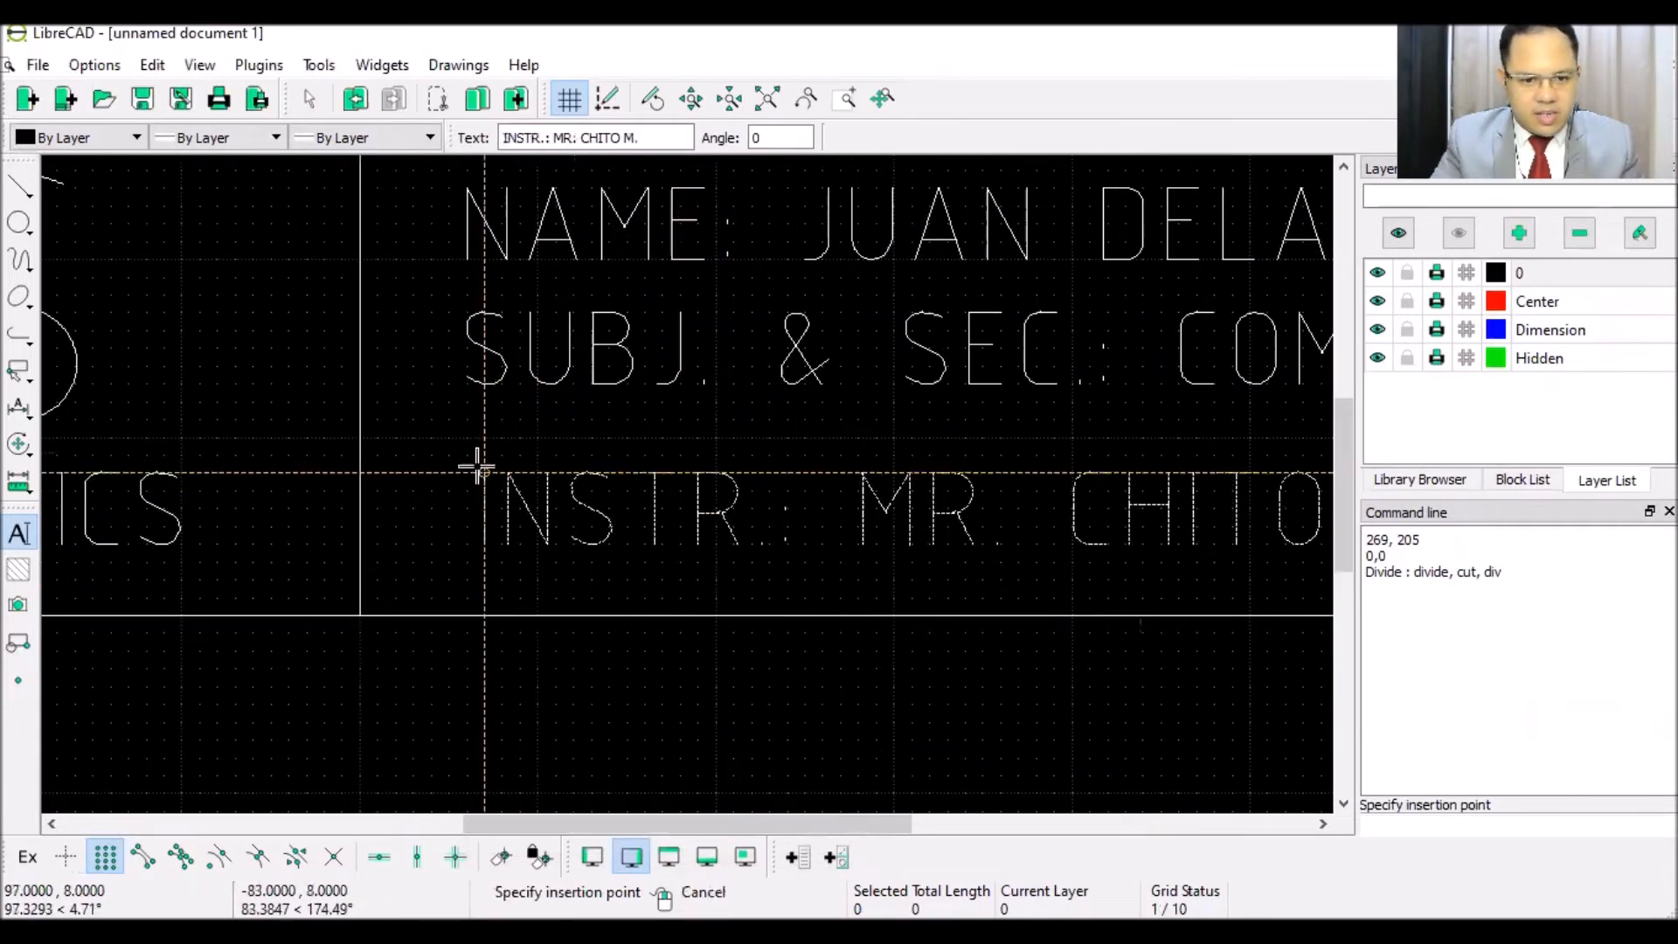
left_click(467, 441)
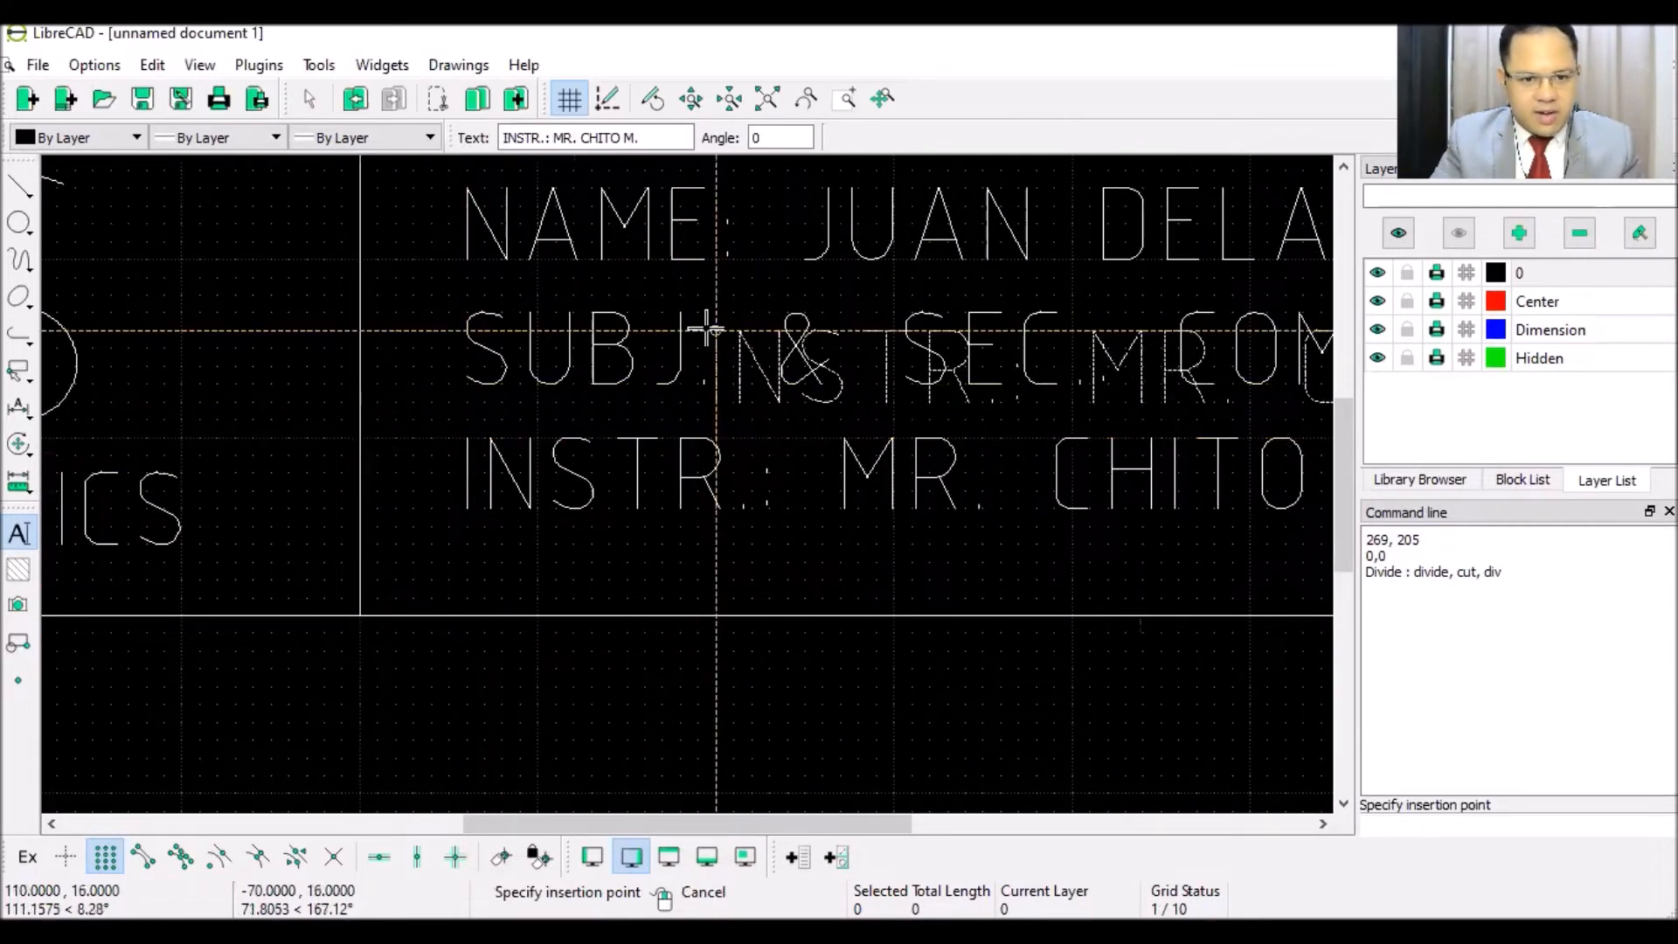
right_click(705, 328)
scroll(696, 358, "down", 3)
scroll(697, 358, "down", 4)
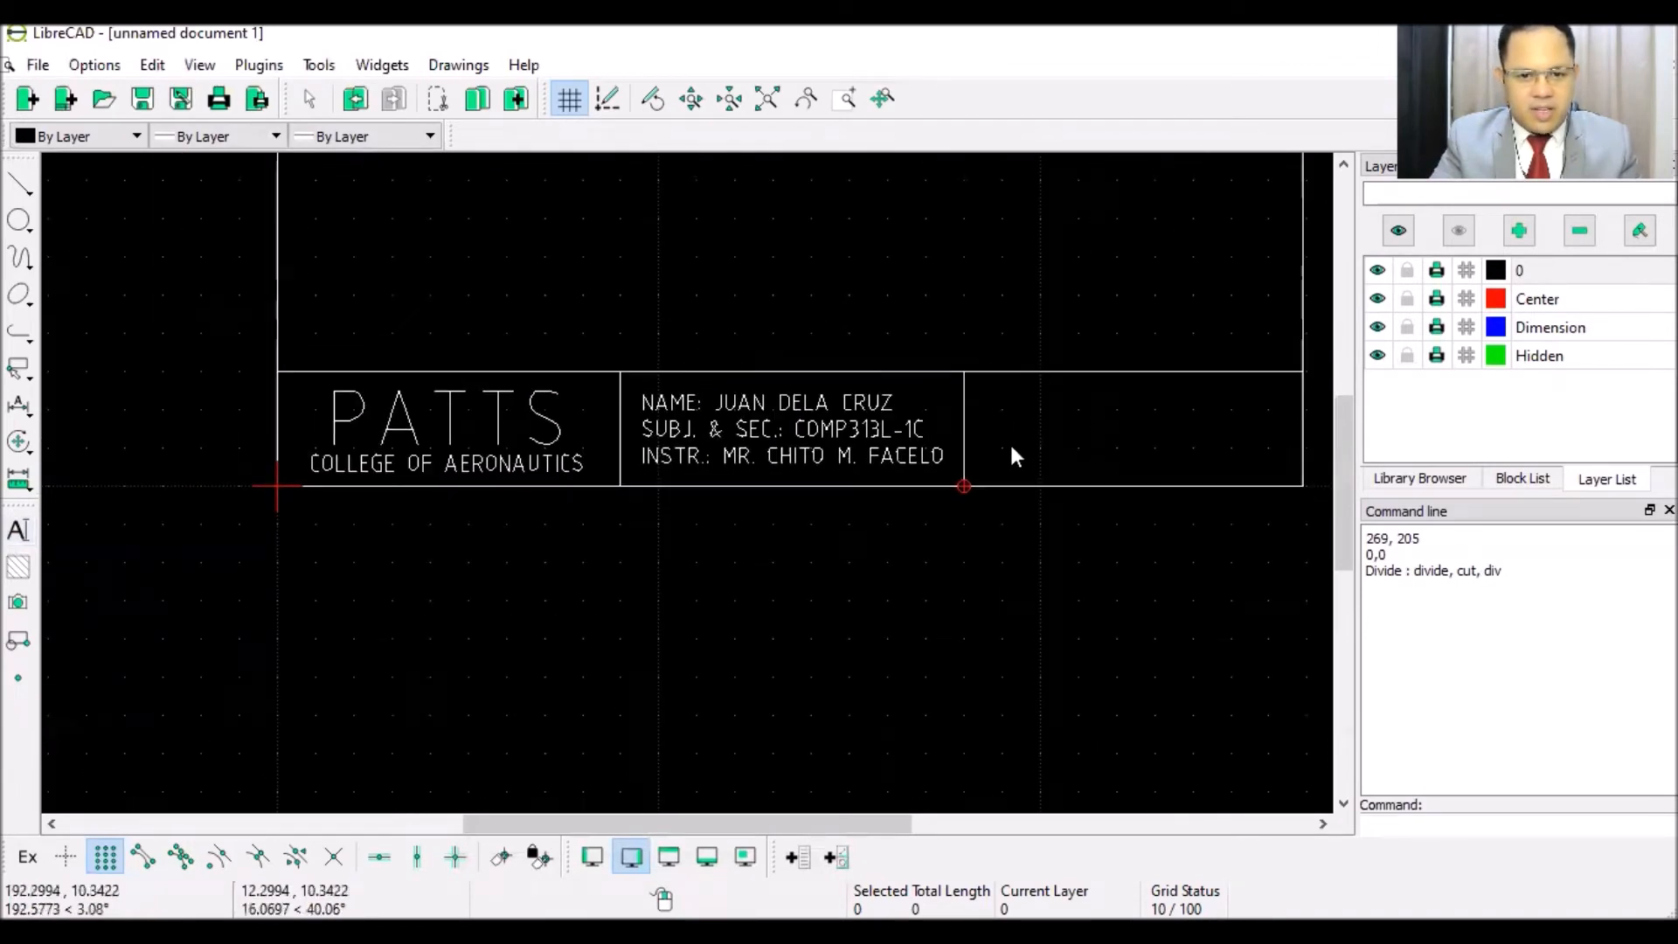
scroll(916, 332, "down", 4)
scroll(899, 297, "up", 4)
scroll(694, 551, "up", 2)
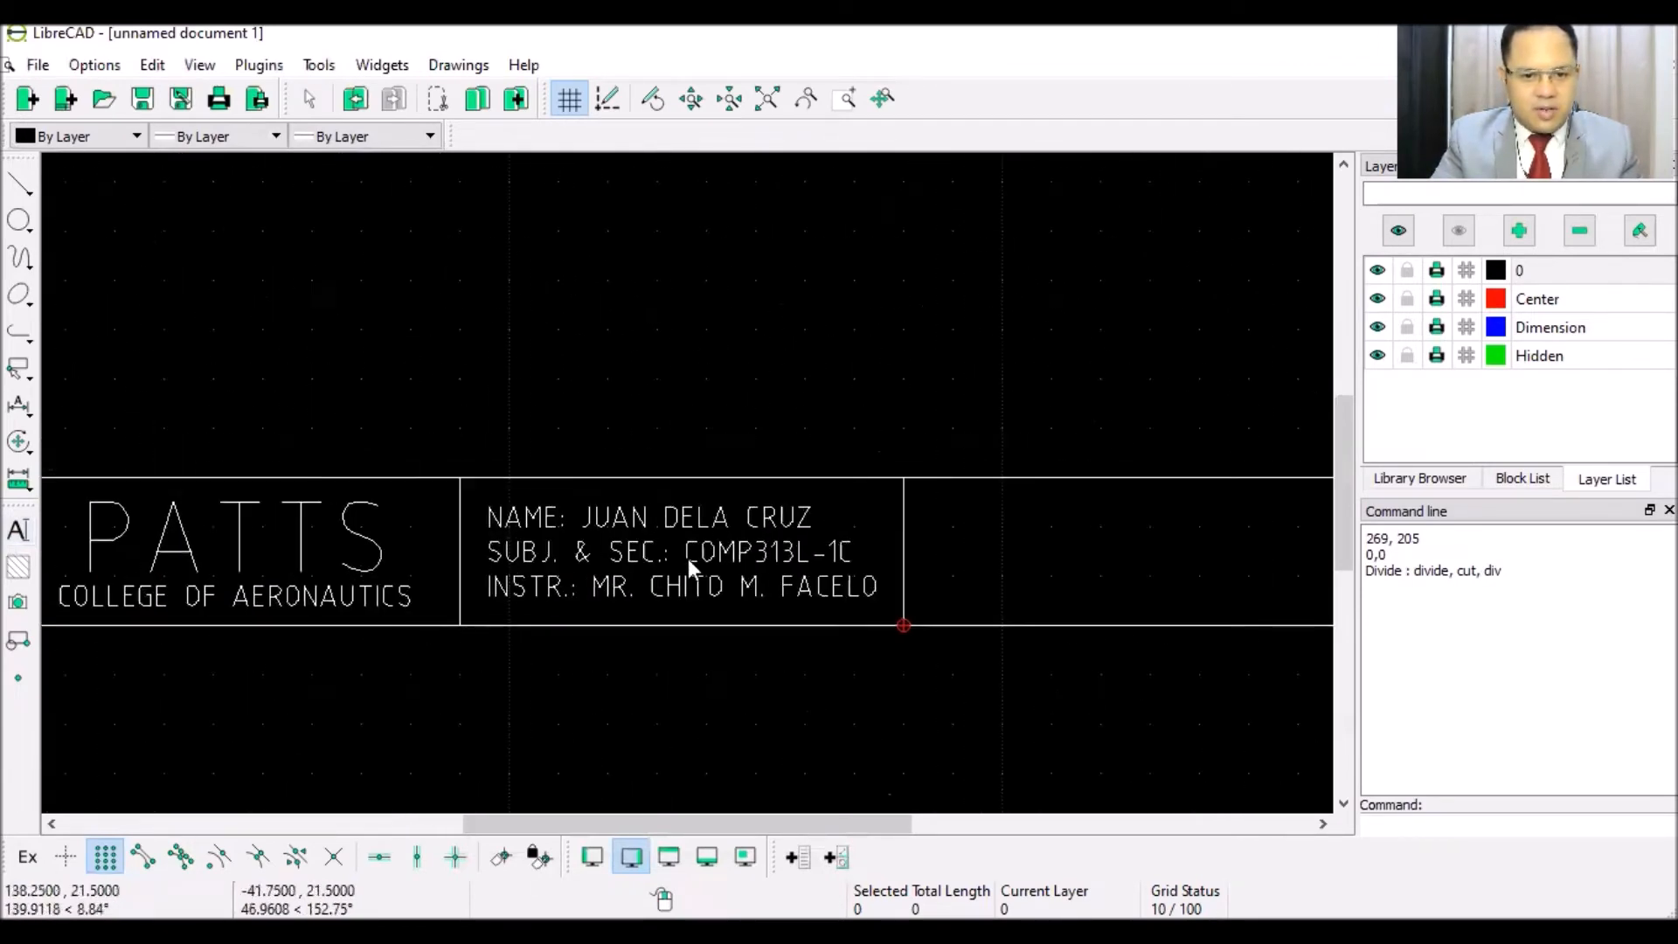
scroll(685, 579, "down", 1)
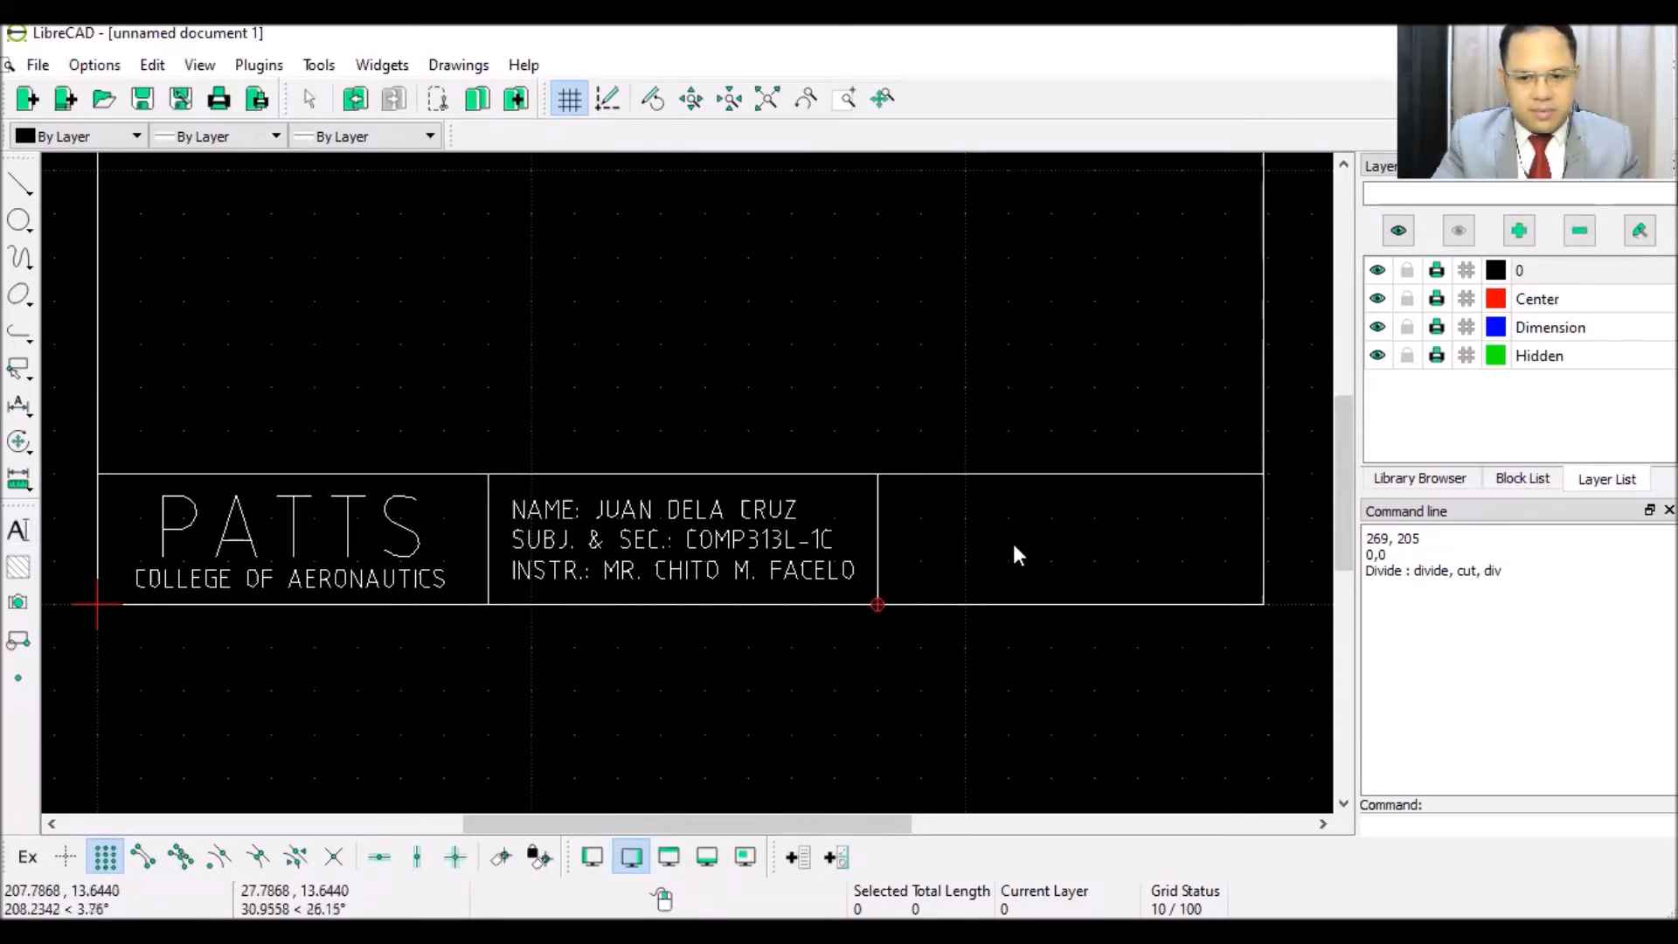
- Place DATE: MONTH DAY, YEAR near the top of the right-hand title-block cell
left_click(29, 537)
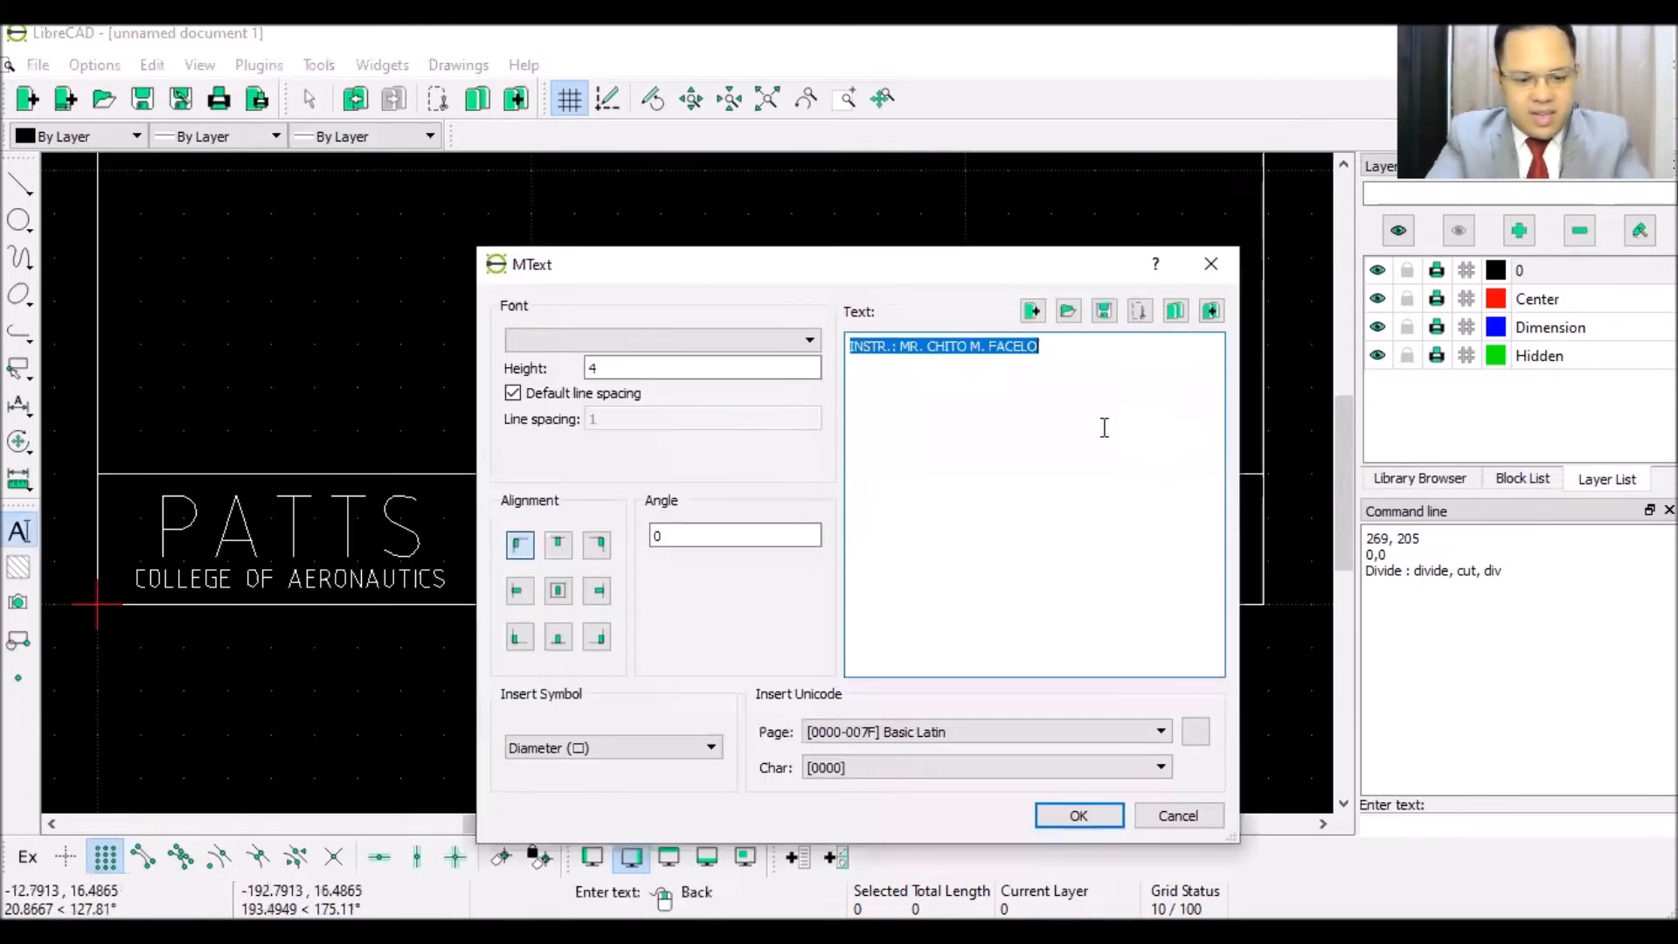
type("DATE: MONTH DAY, YEAR")
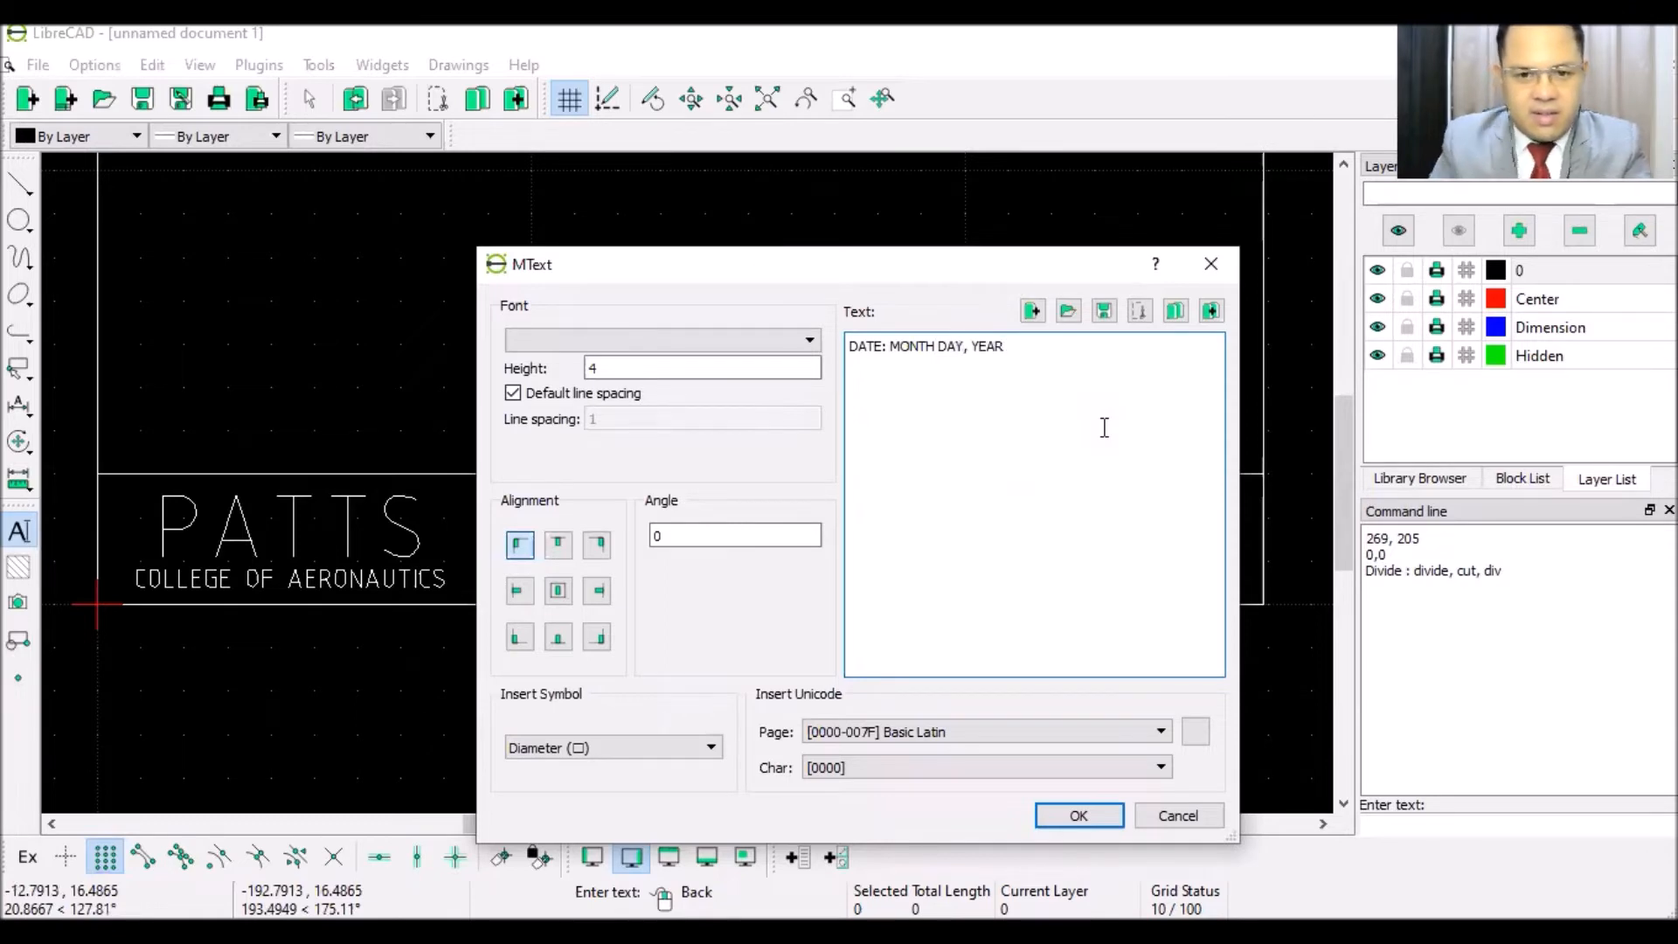
left_click(1067, 822)
scroll(906, 524, "up", 4)
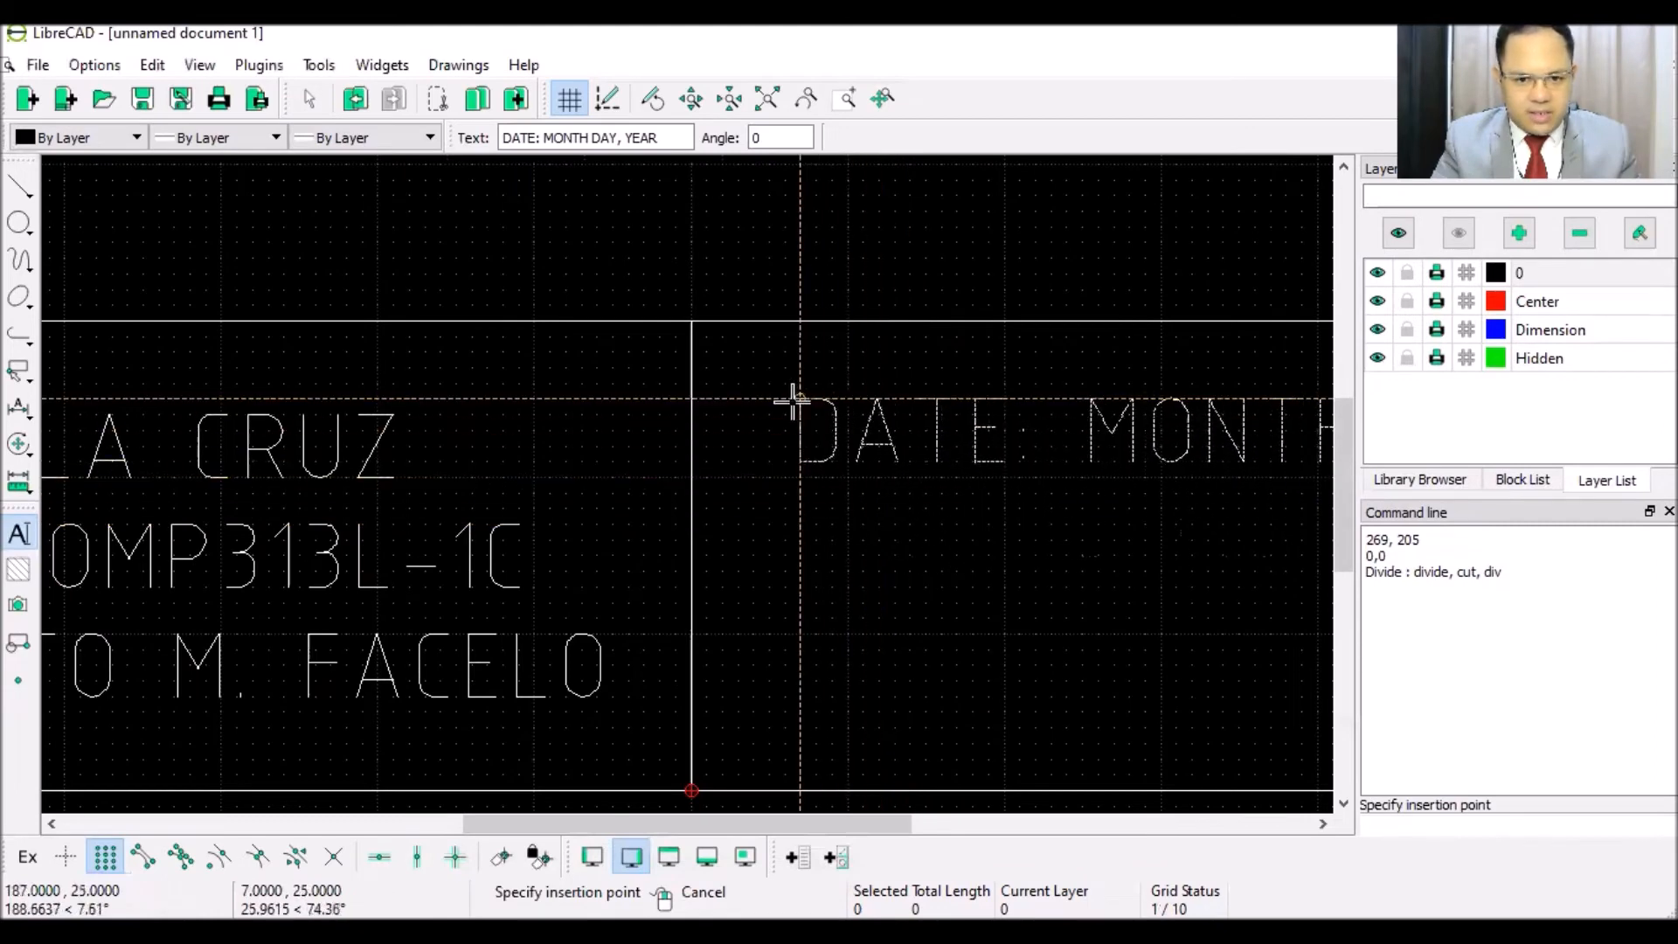
left_click(785, 416)
right_click(784, 521)
scroll(788, 521, "down", 3)
scroll(778, 553, "down", 3)
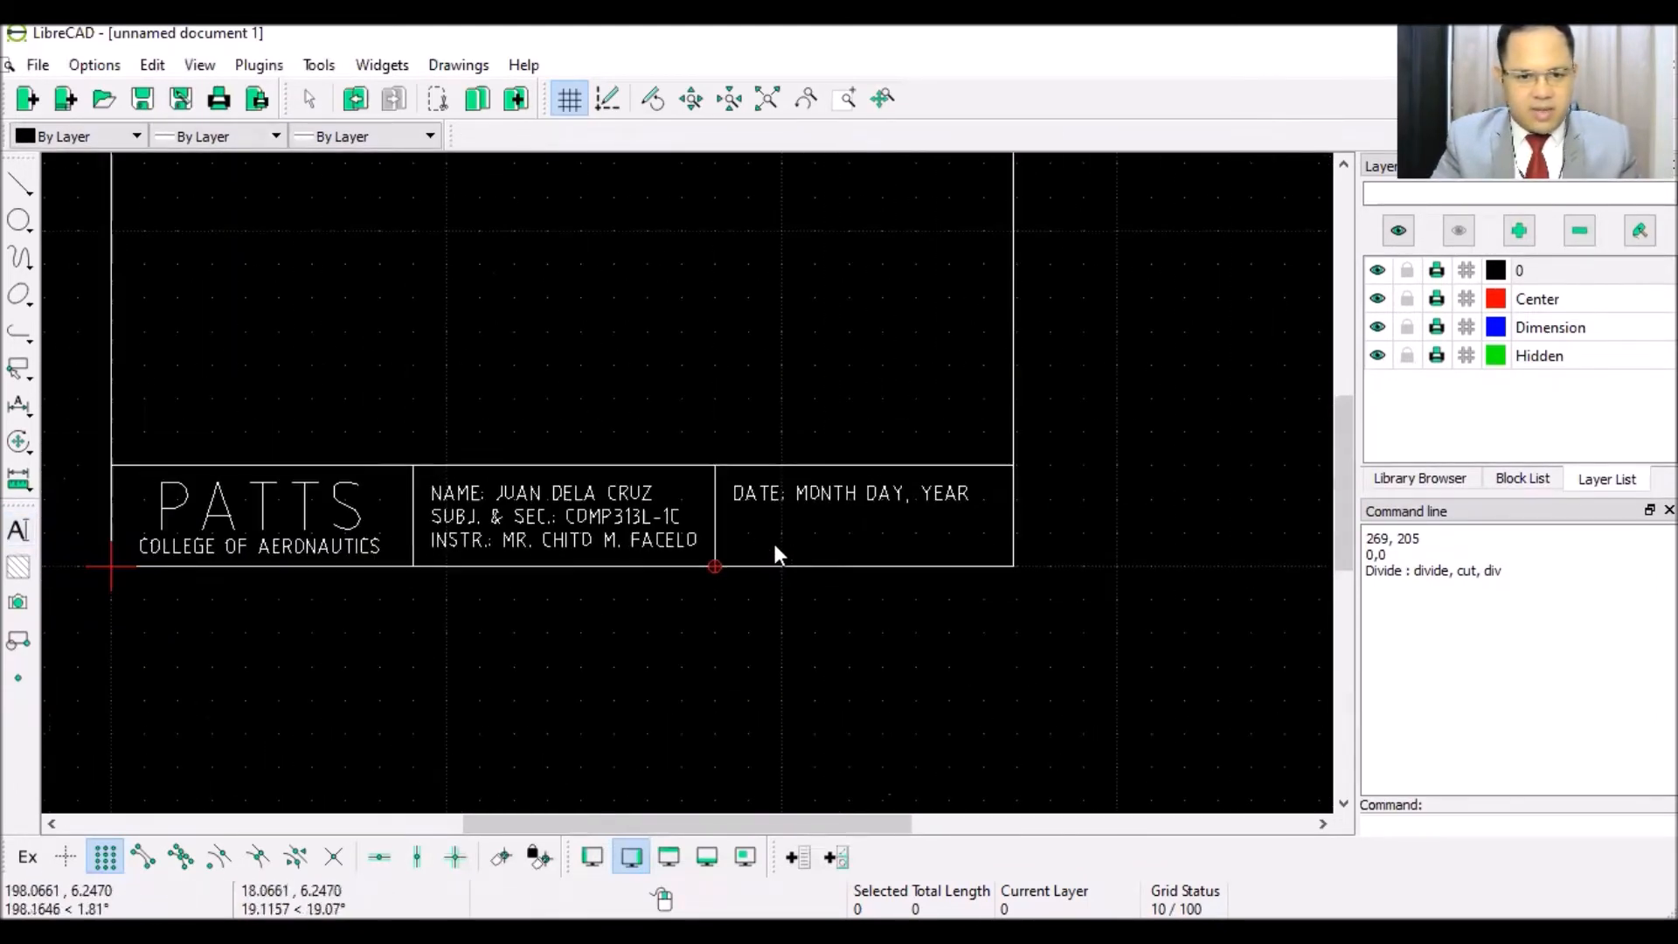
- Prepare a multi-line text of height 6 reading GRADE:
left_click(18, 530)
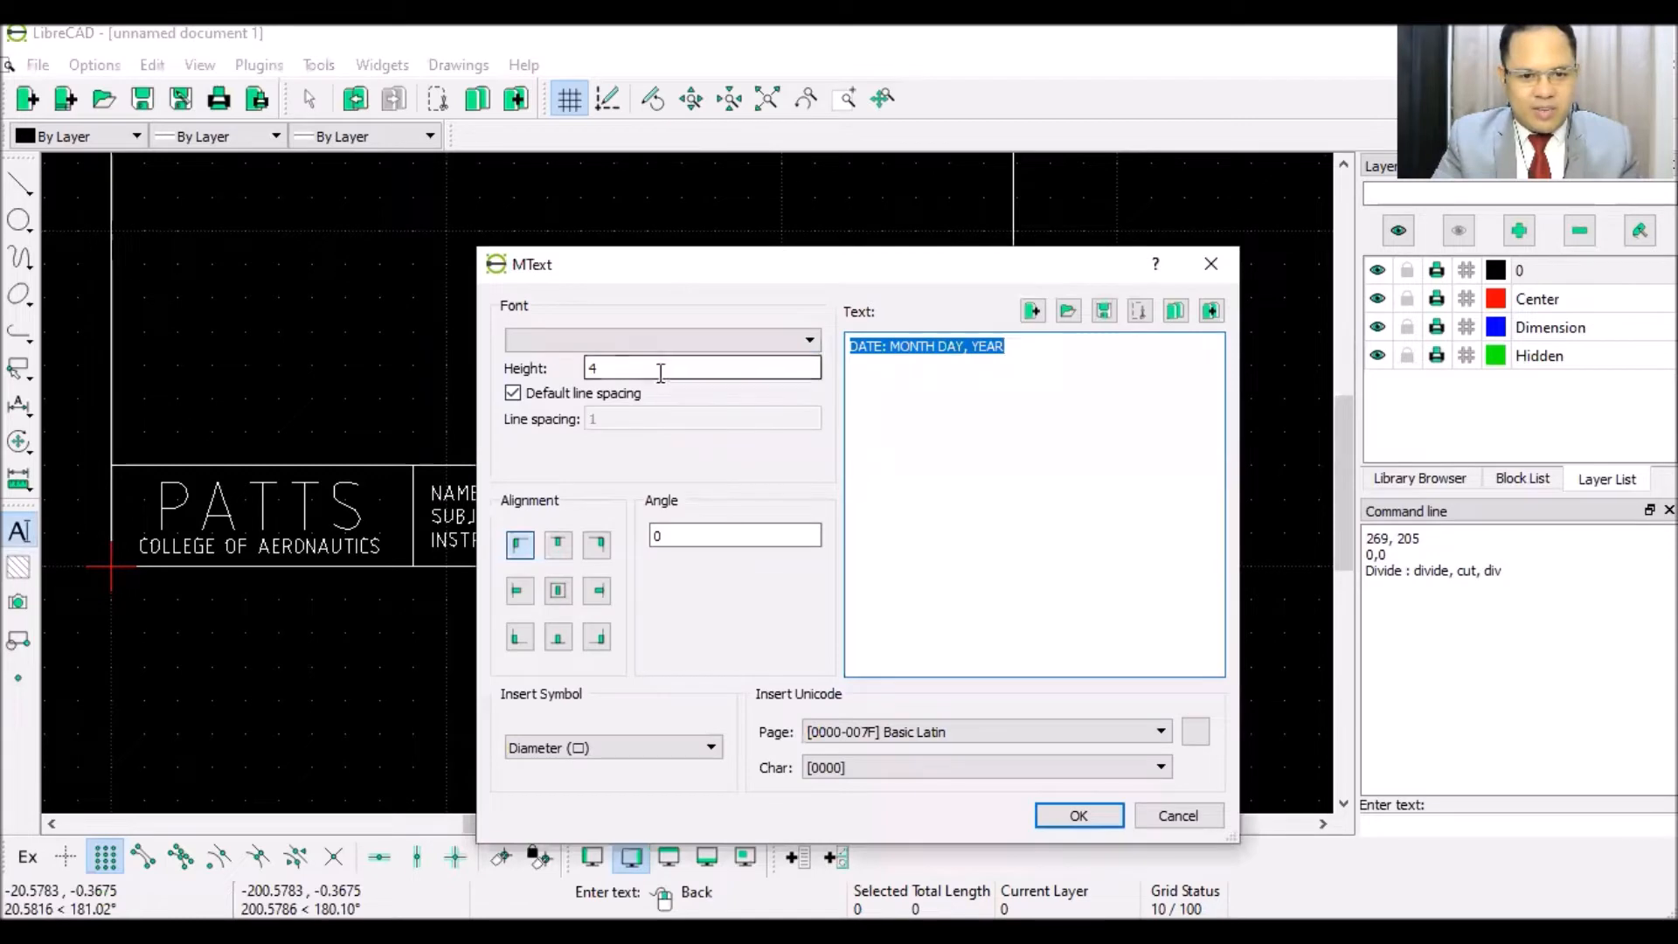
left_click_drag(665, 368, 484, 359)
type("6")
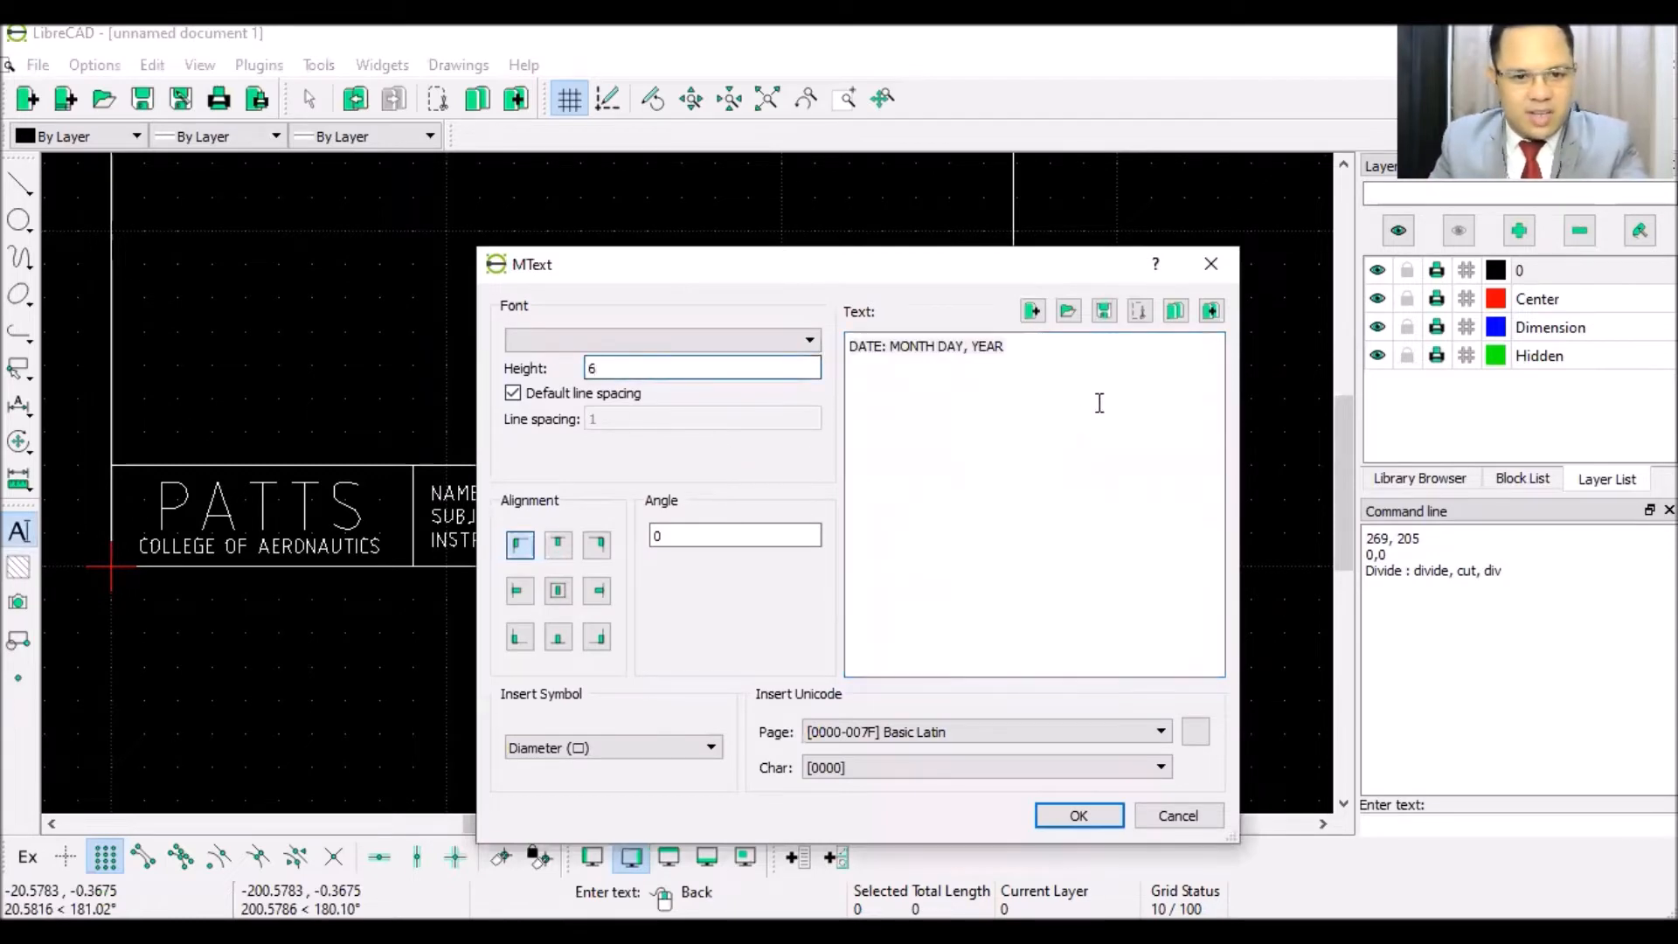
triple_click(1049, 359)
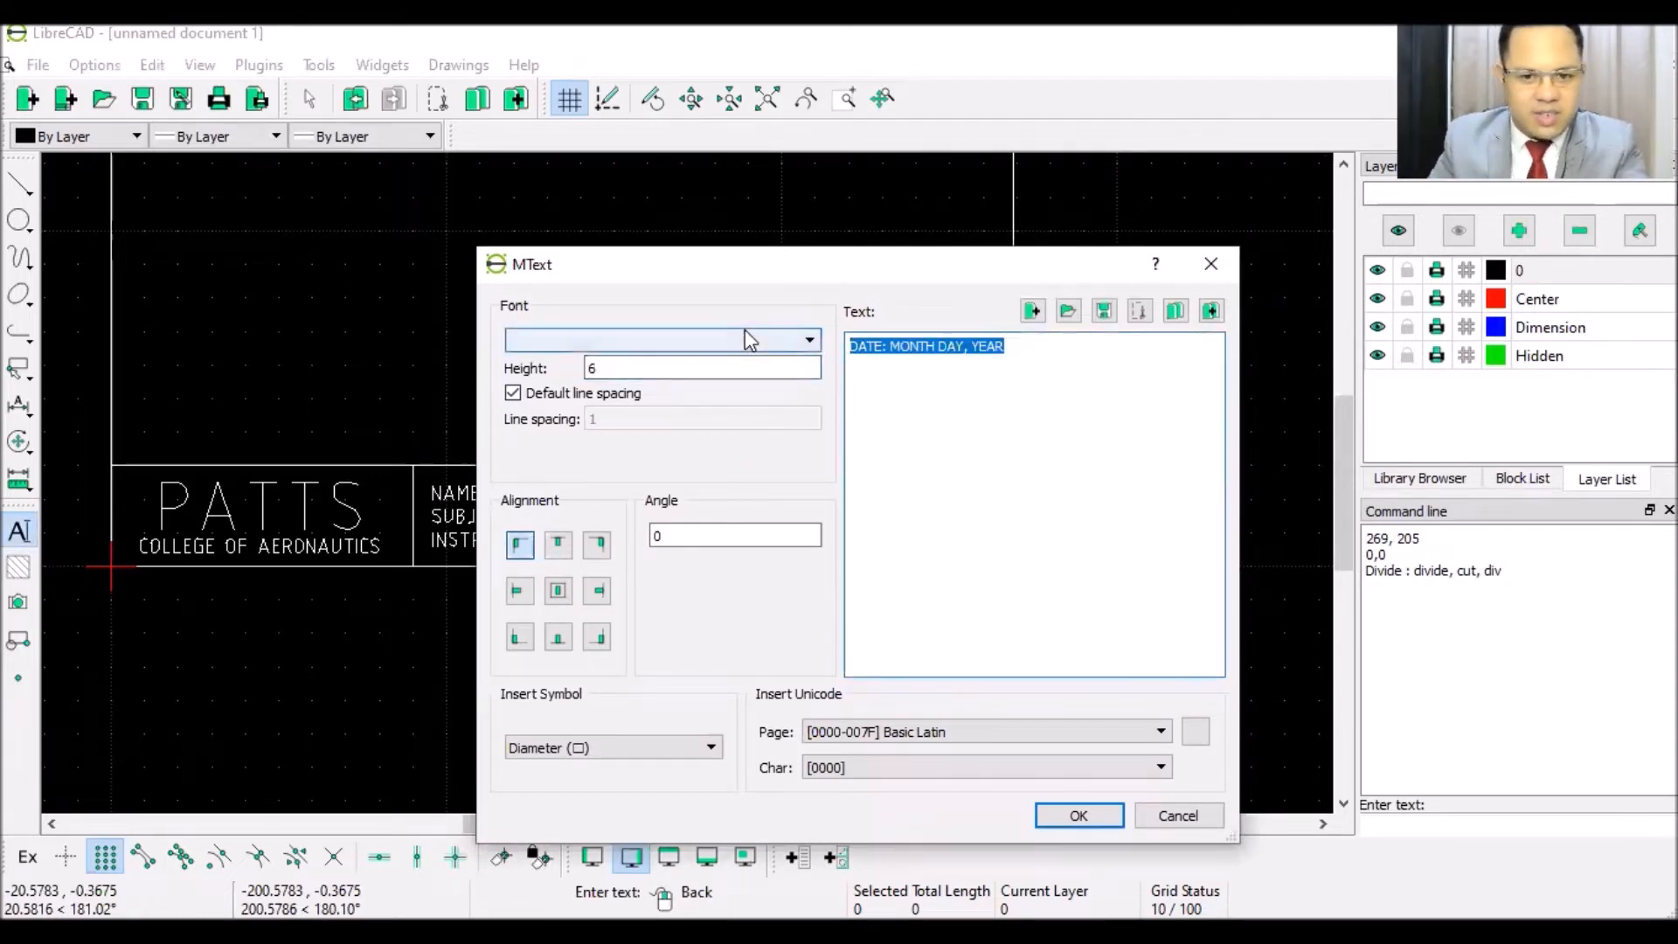
type("GRADE:")
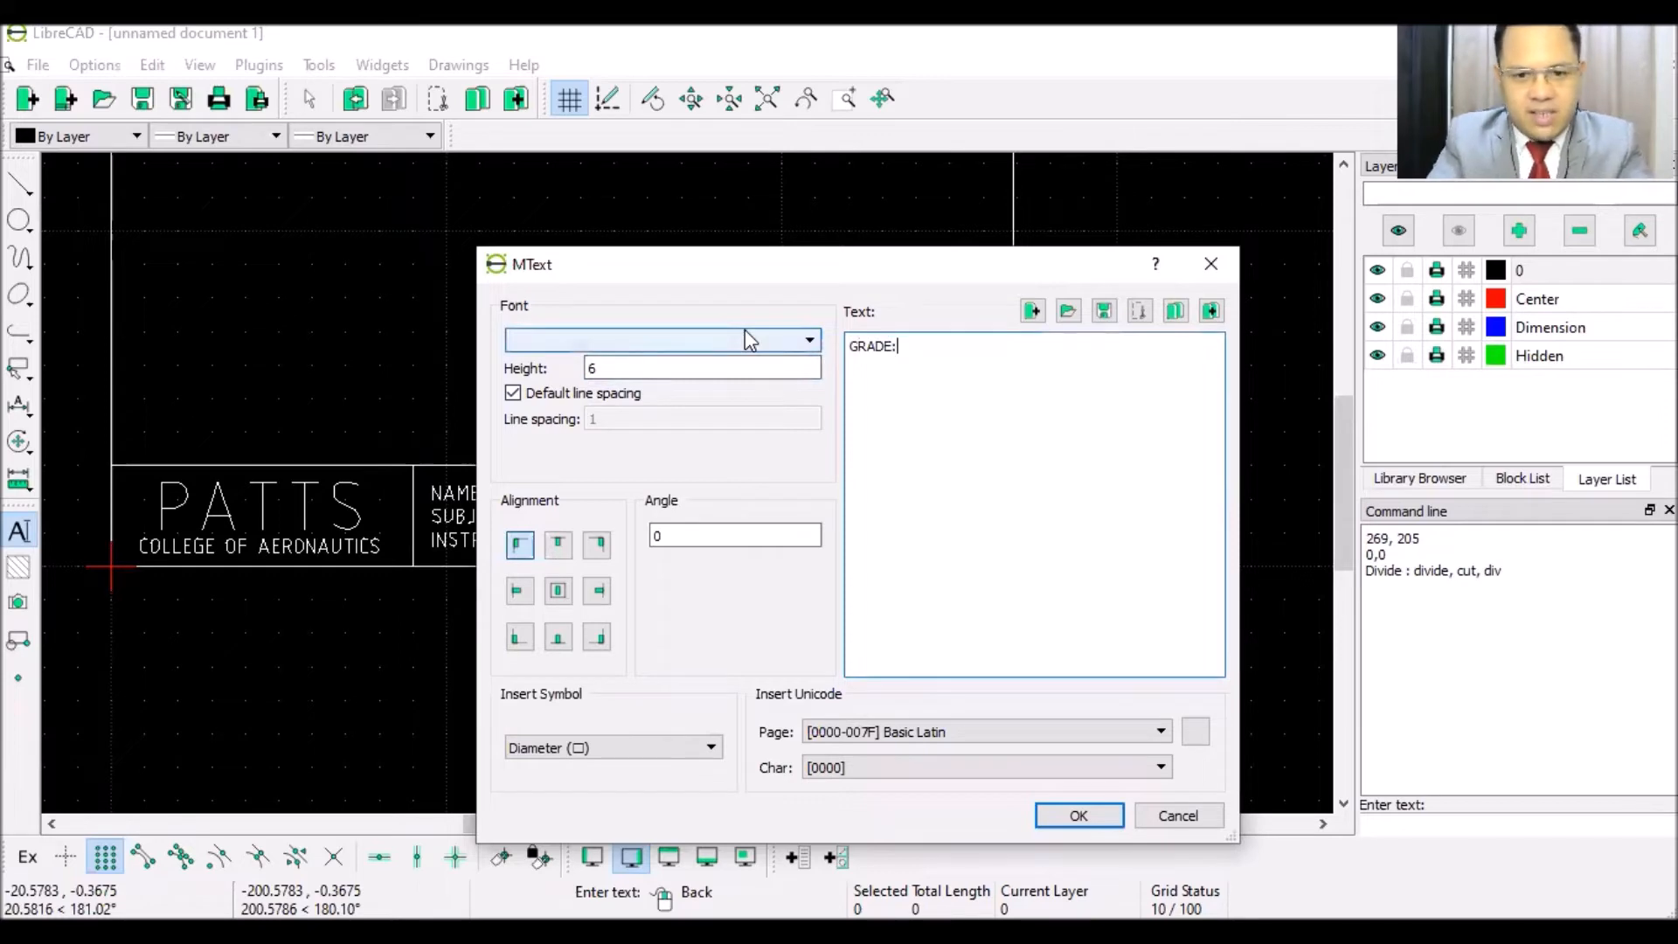
left_click(1052, 813)
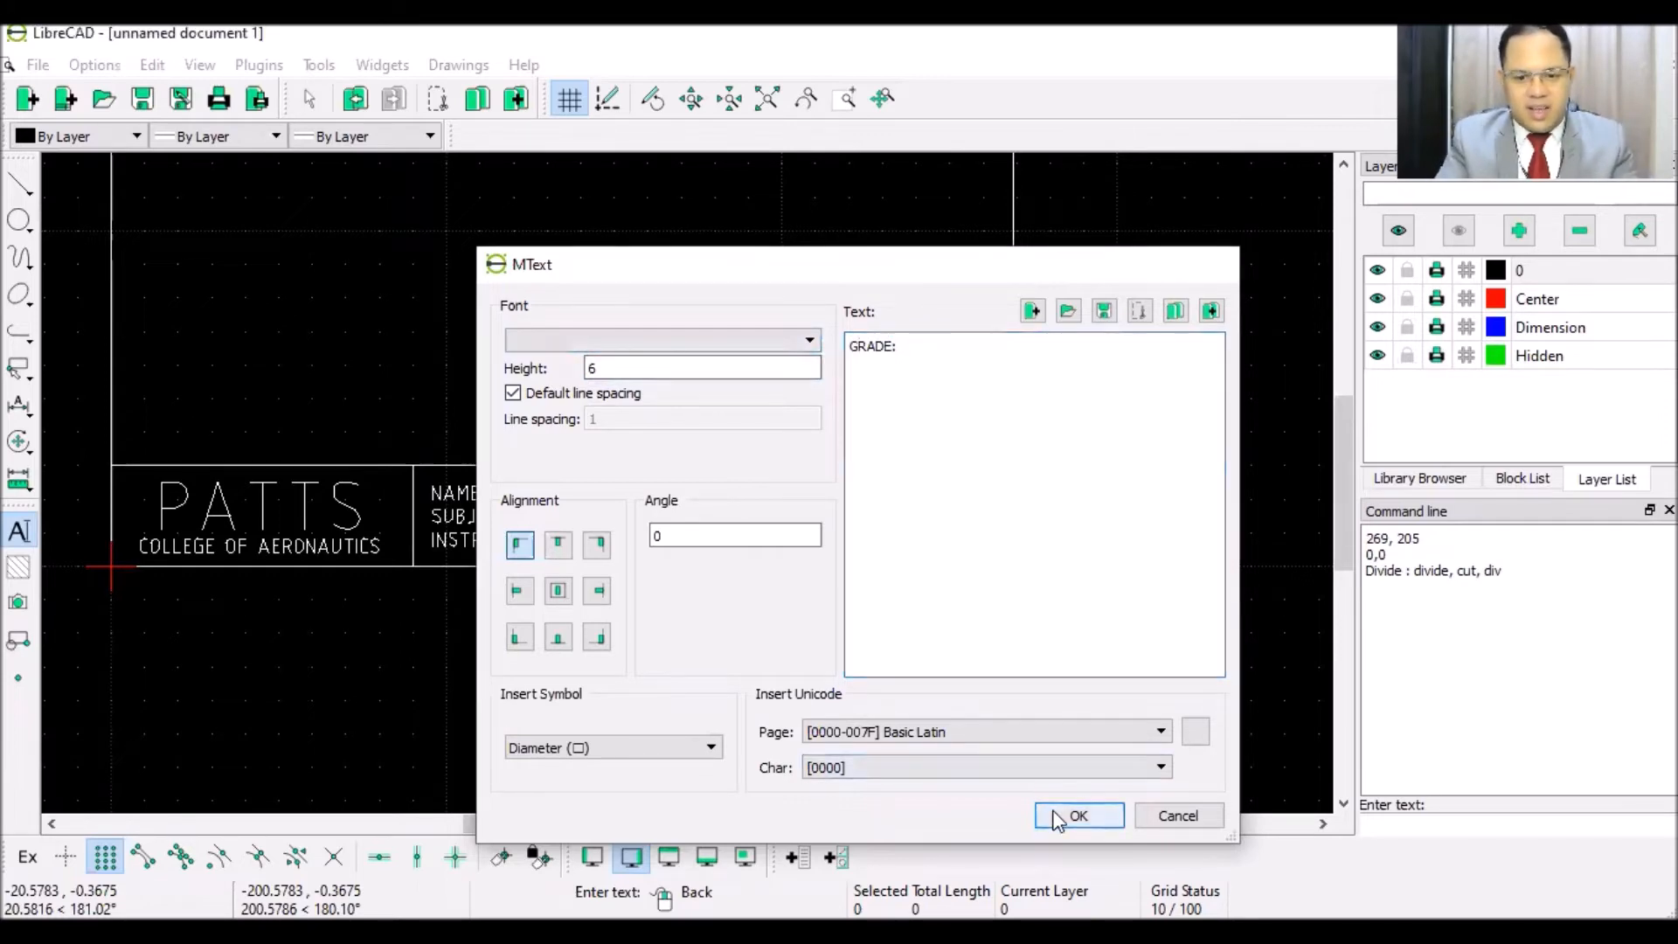
- Place the GRADE: label below the date line in the right-hand cell
scroll(749, 534, "up", 4)
scroll(751, 536, "up", 2)
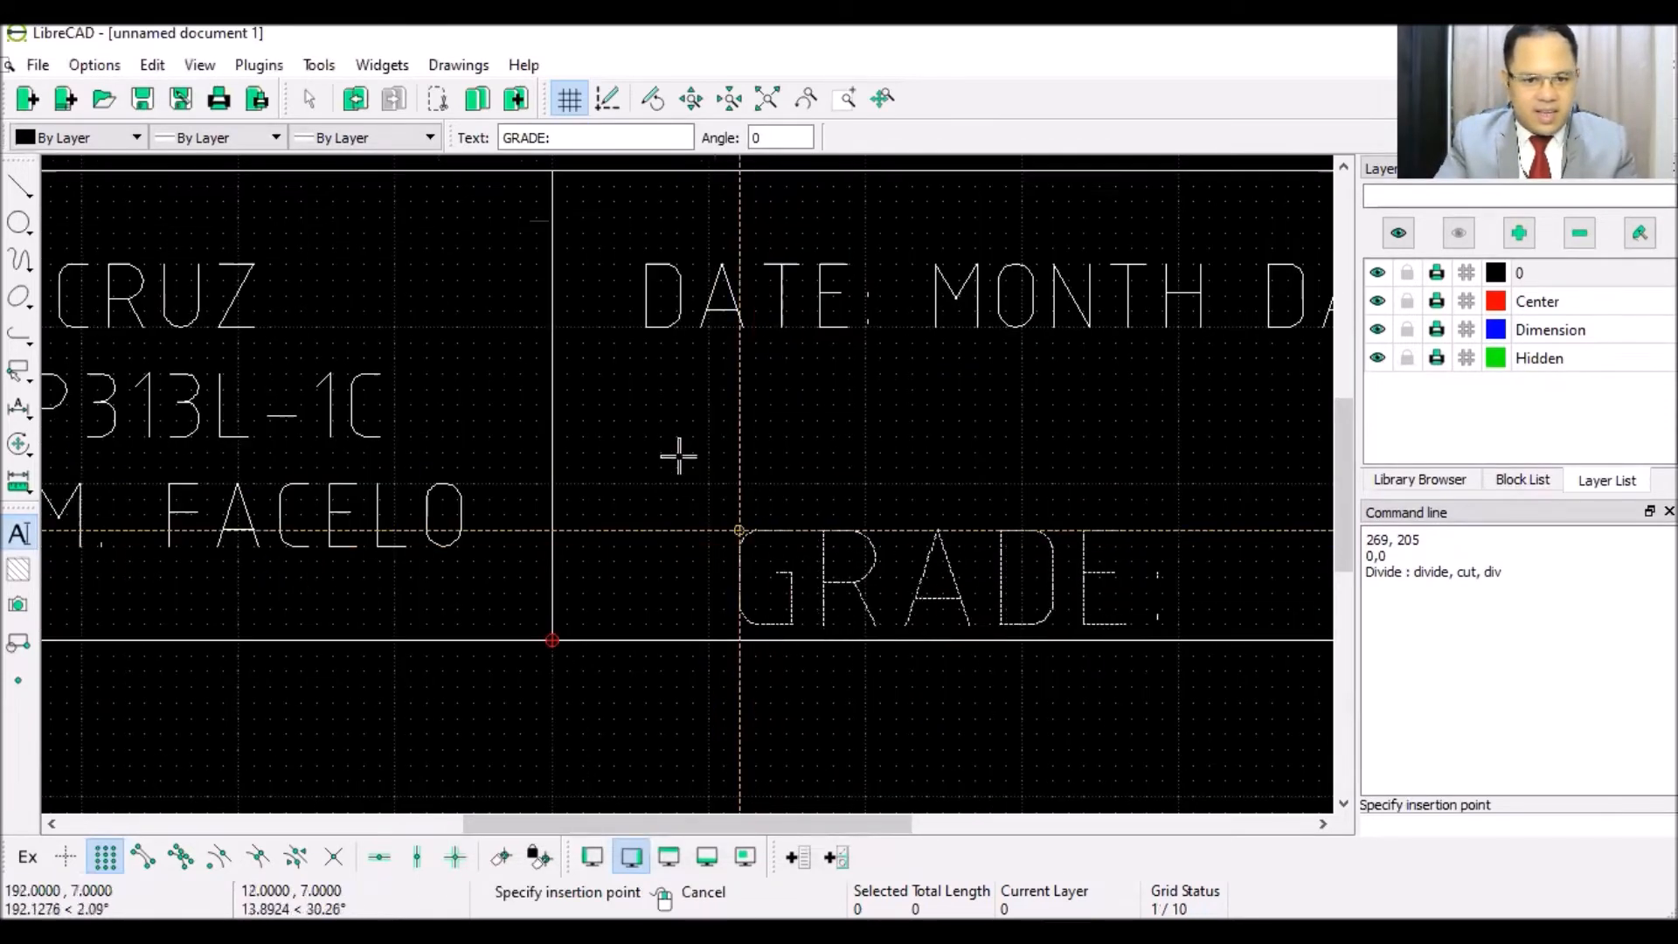
left_click(644, 389)
right_click(700, 476)
scroll(701, 478, "down", 8)
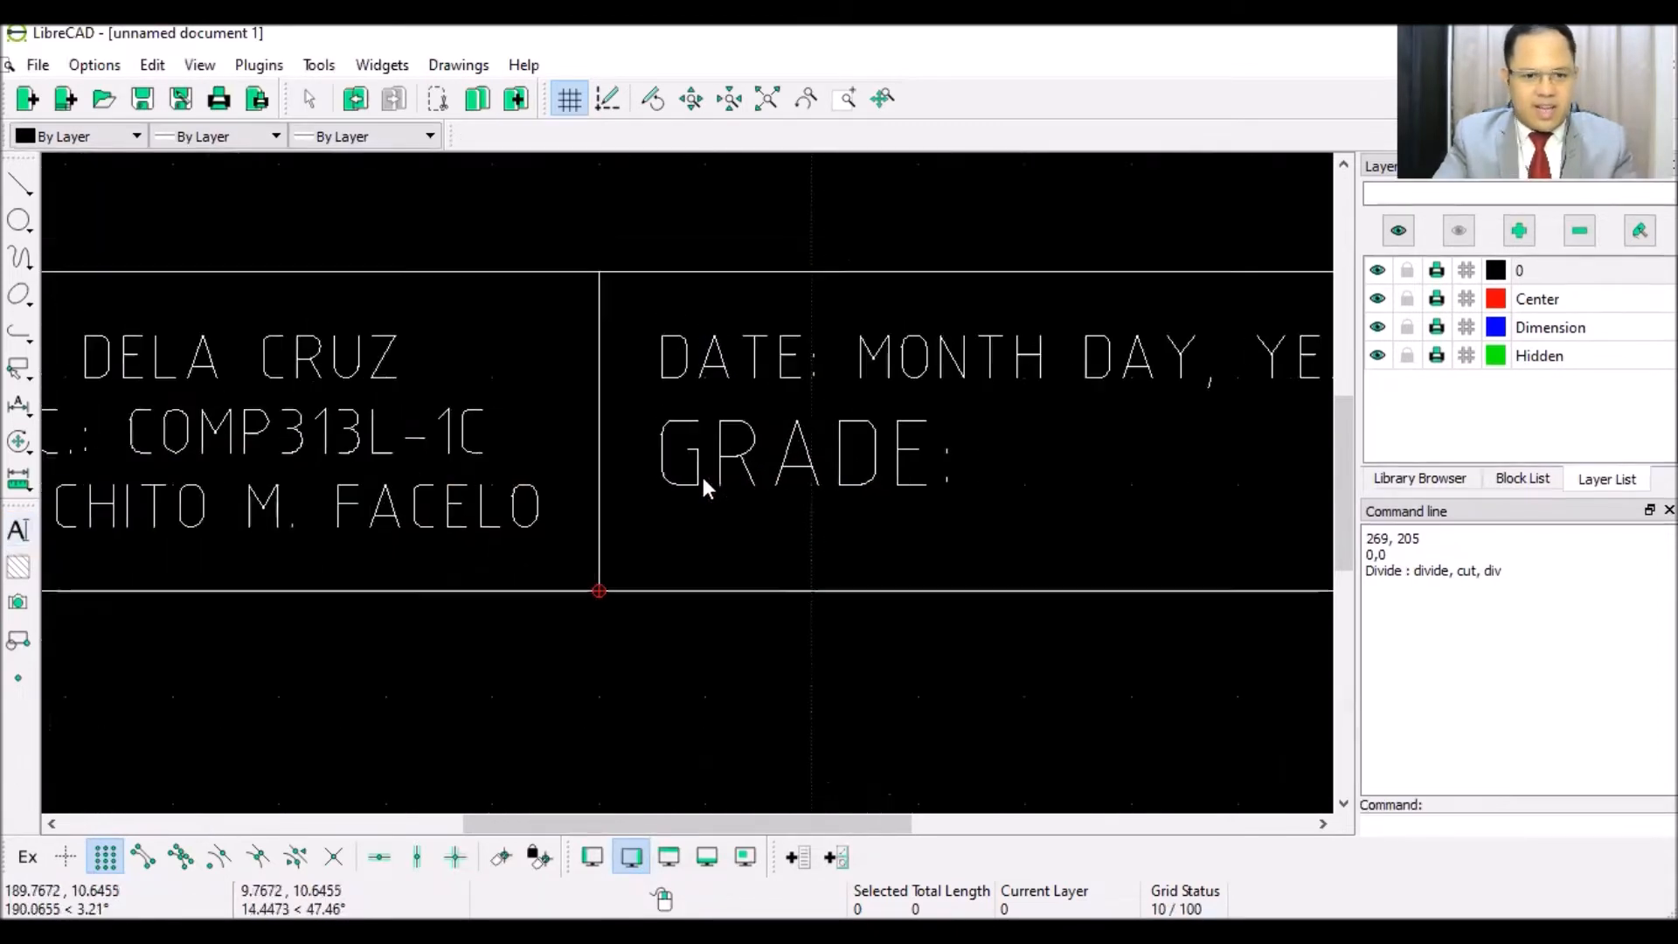
scroll(710, 486, "down", 2)
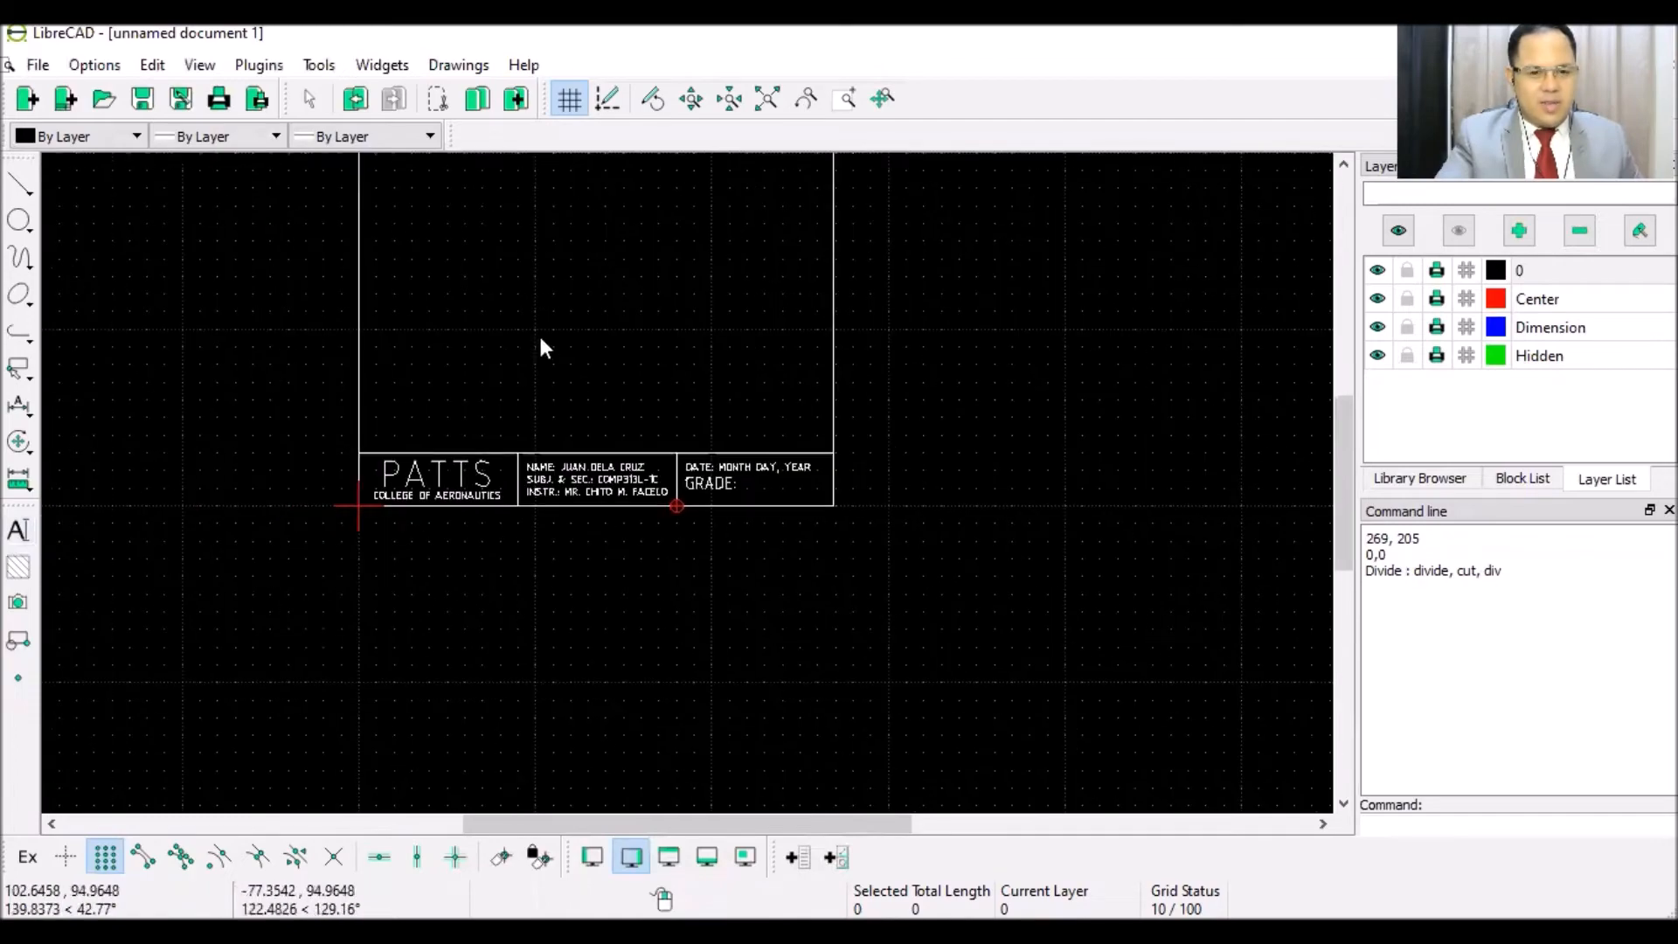
scroll(539, 333, "down", 2)
scroll(539, 333, "up", 3)
scroll(629, 310, "up", 2)
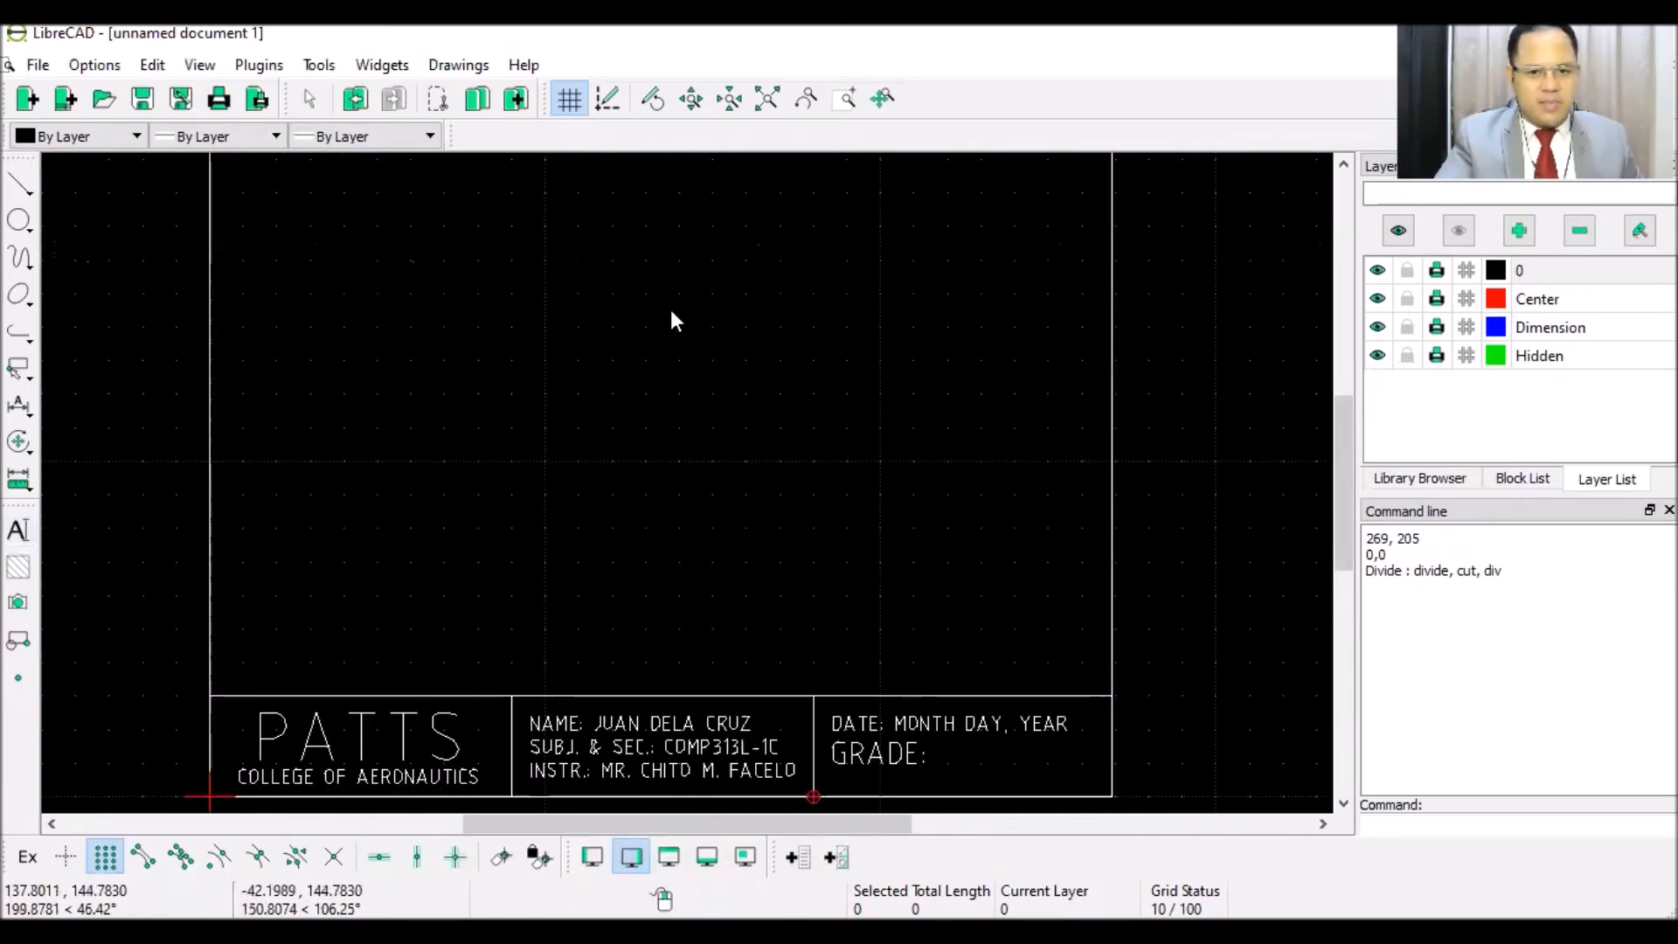
scroll(670, 309, "down", 1)
left_click(37, 64)
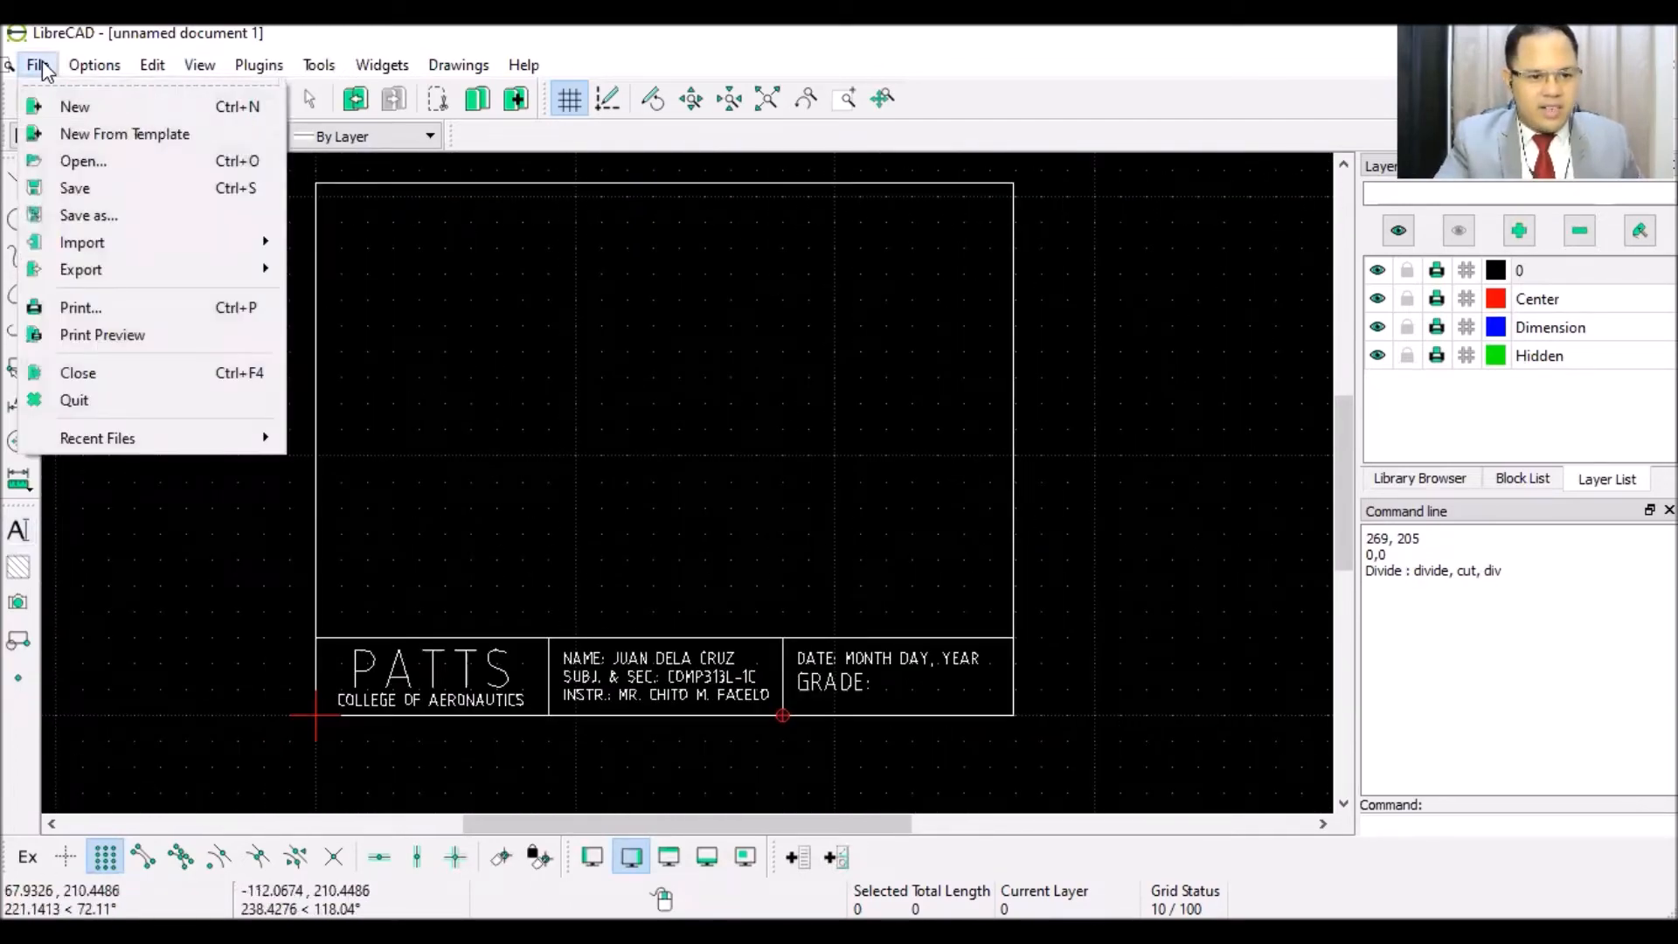
left_click(163, 335)
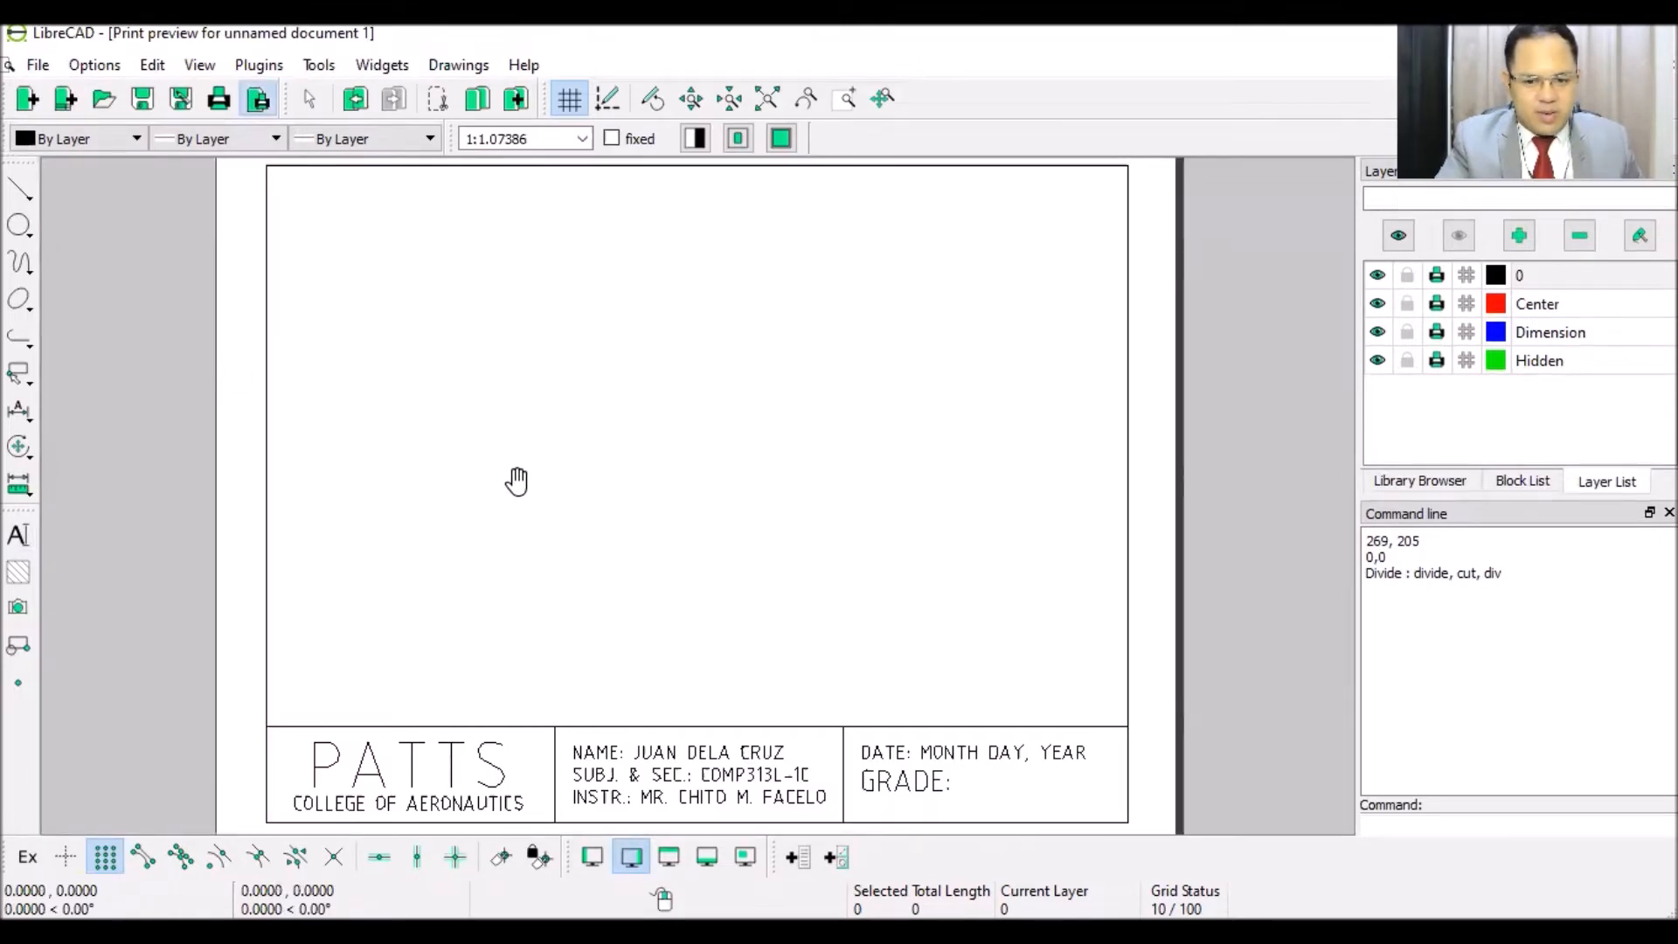
scroll(517, 480, "up", 1)
scroll(517, 480, "down", 3)
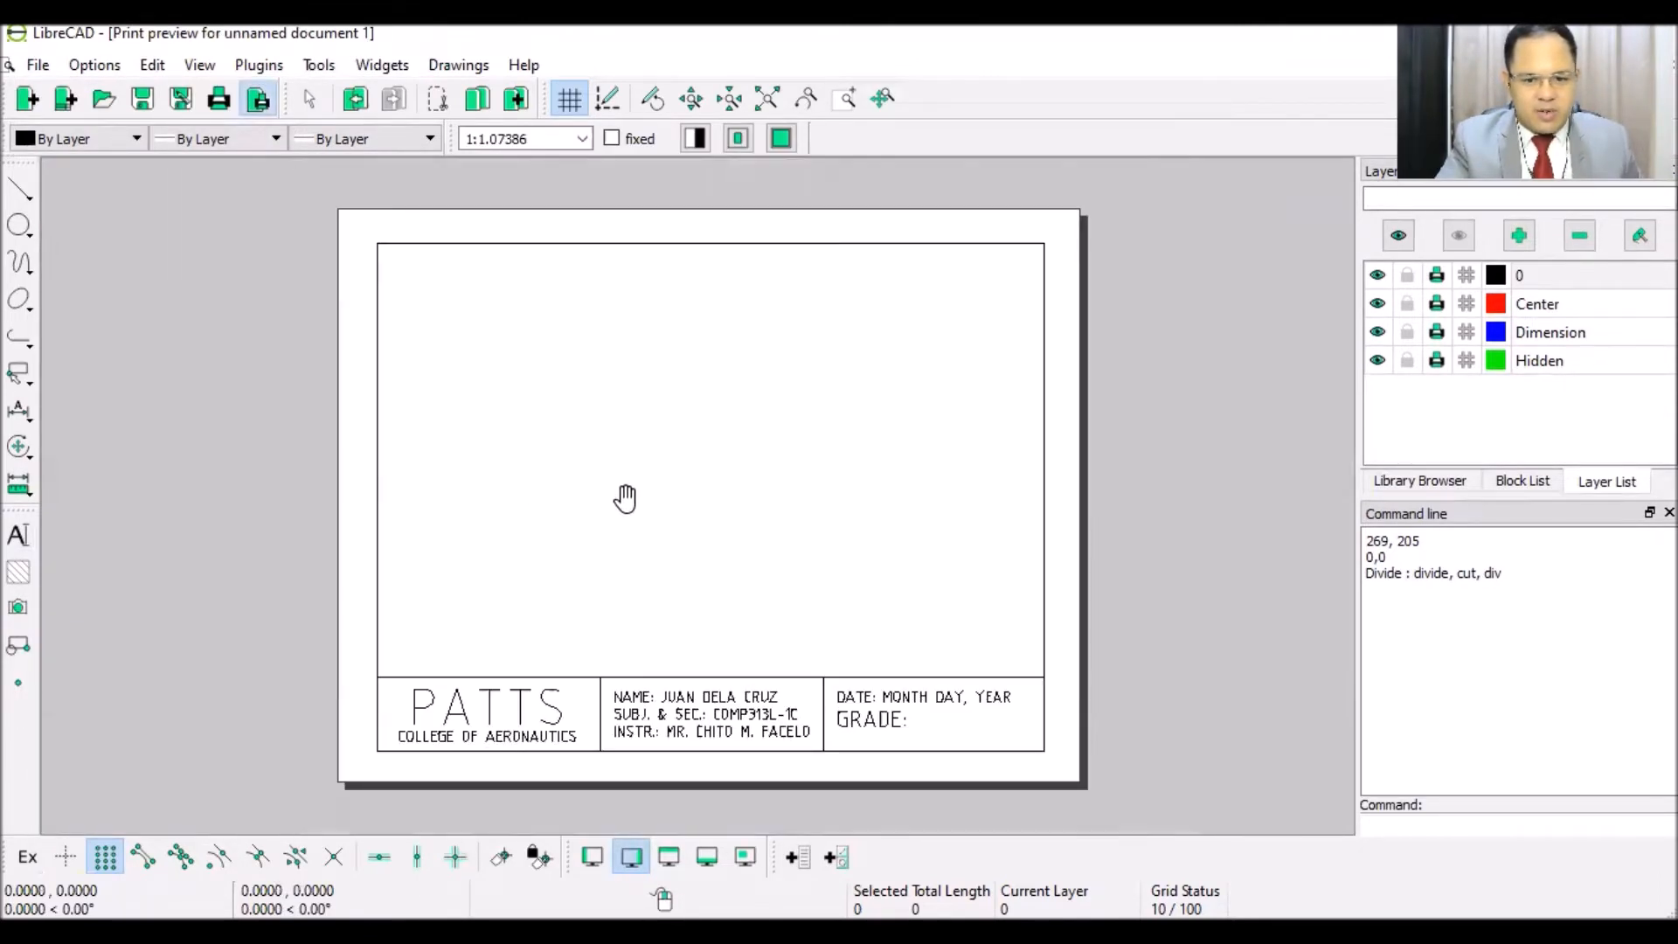
scroll(637, 498, "up", 1)
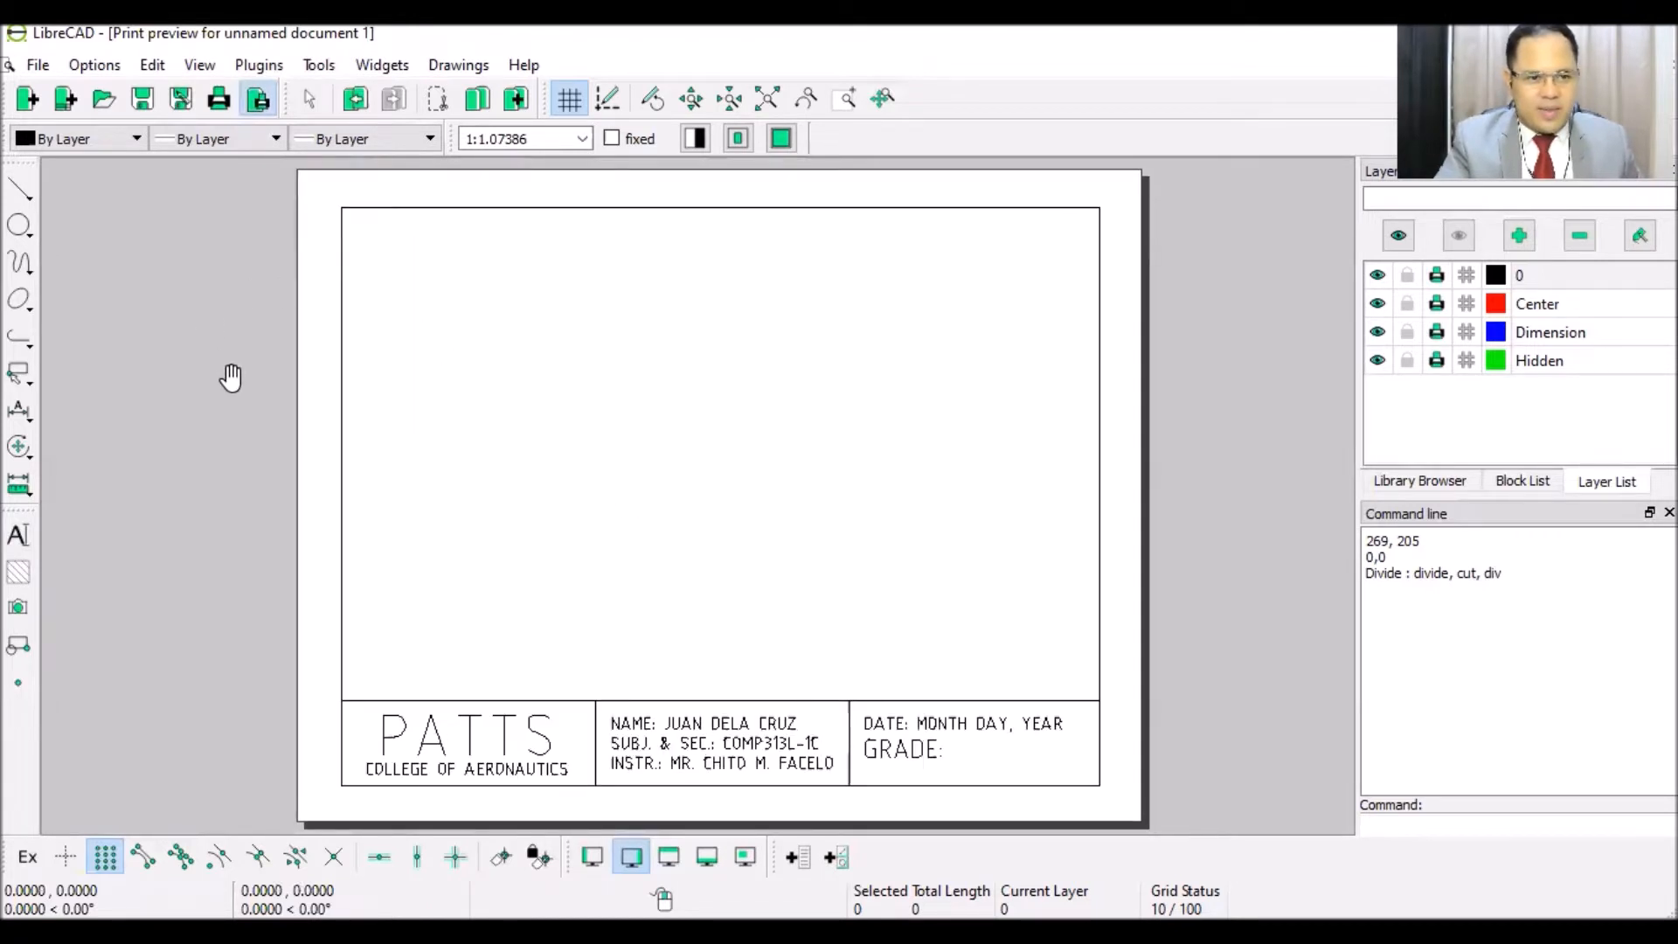
left_click(37, 67)
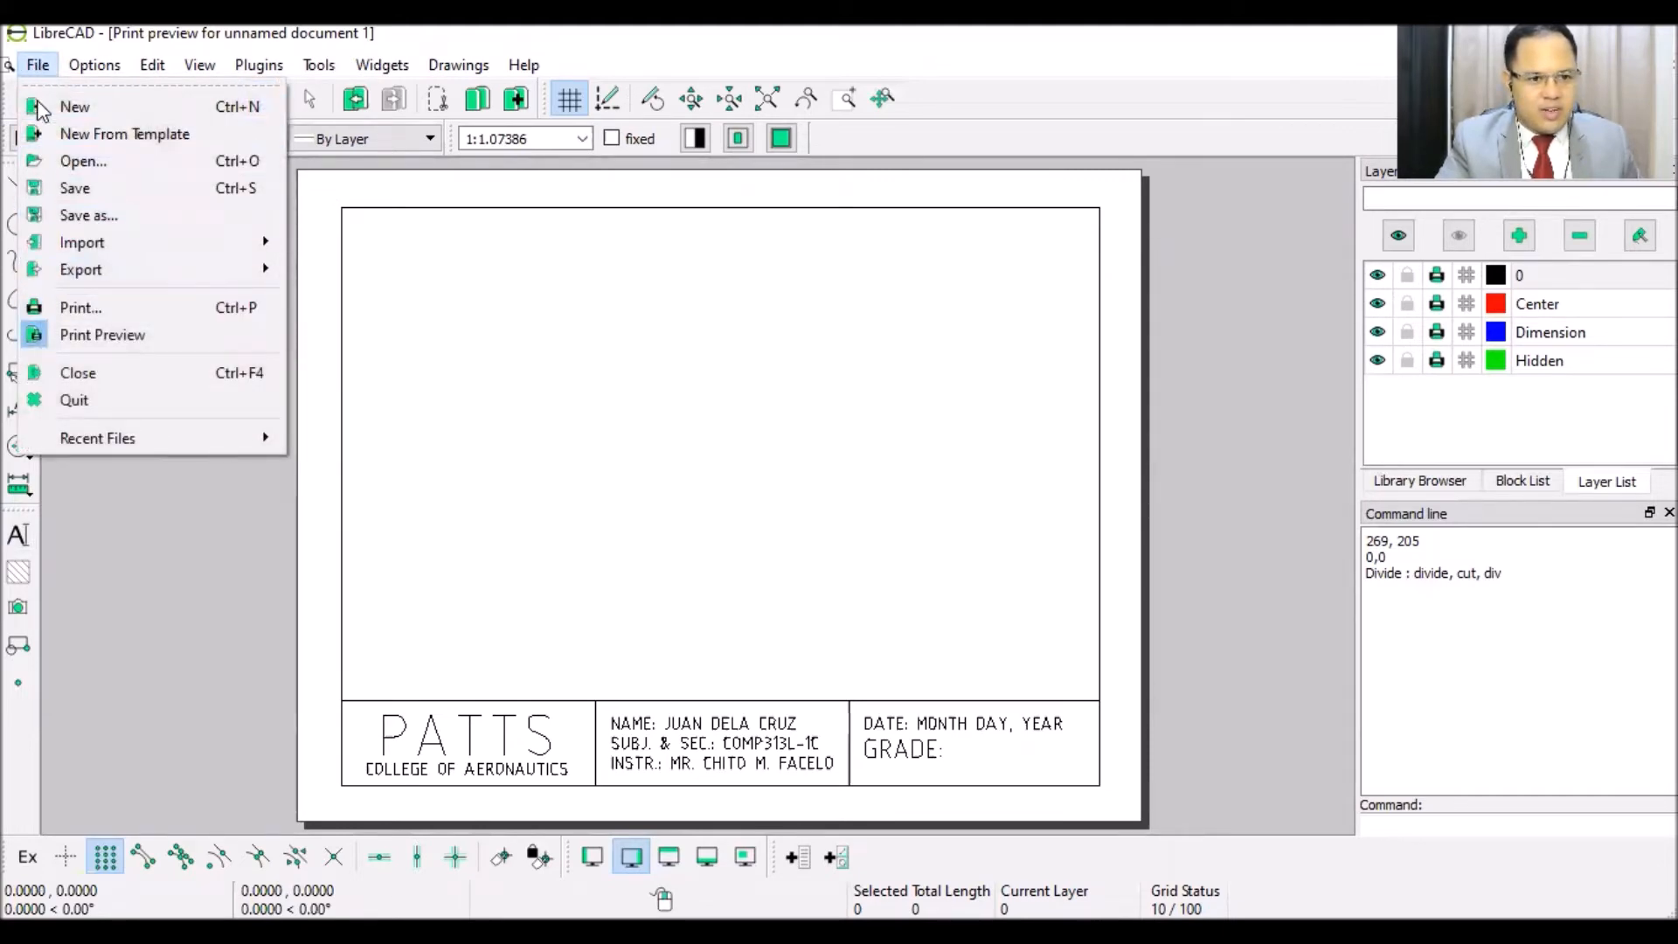
left_click(118, 341)
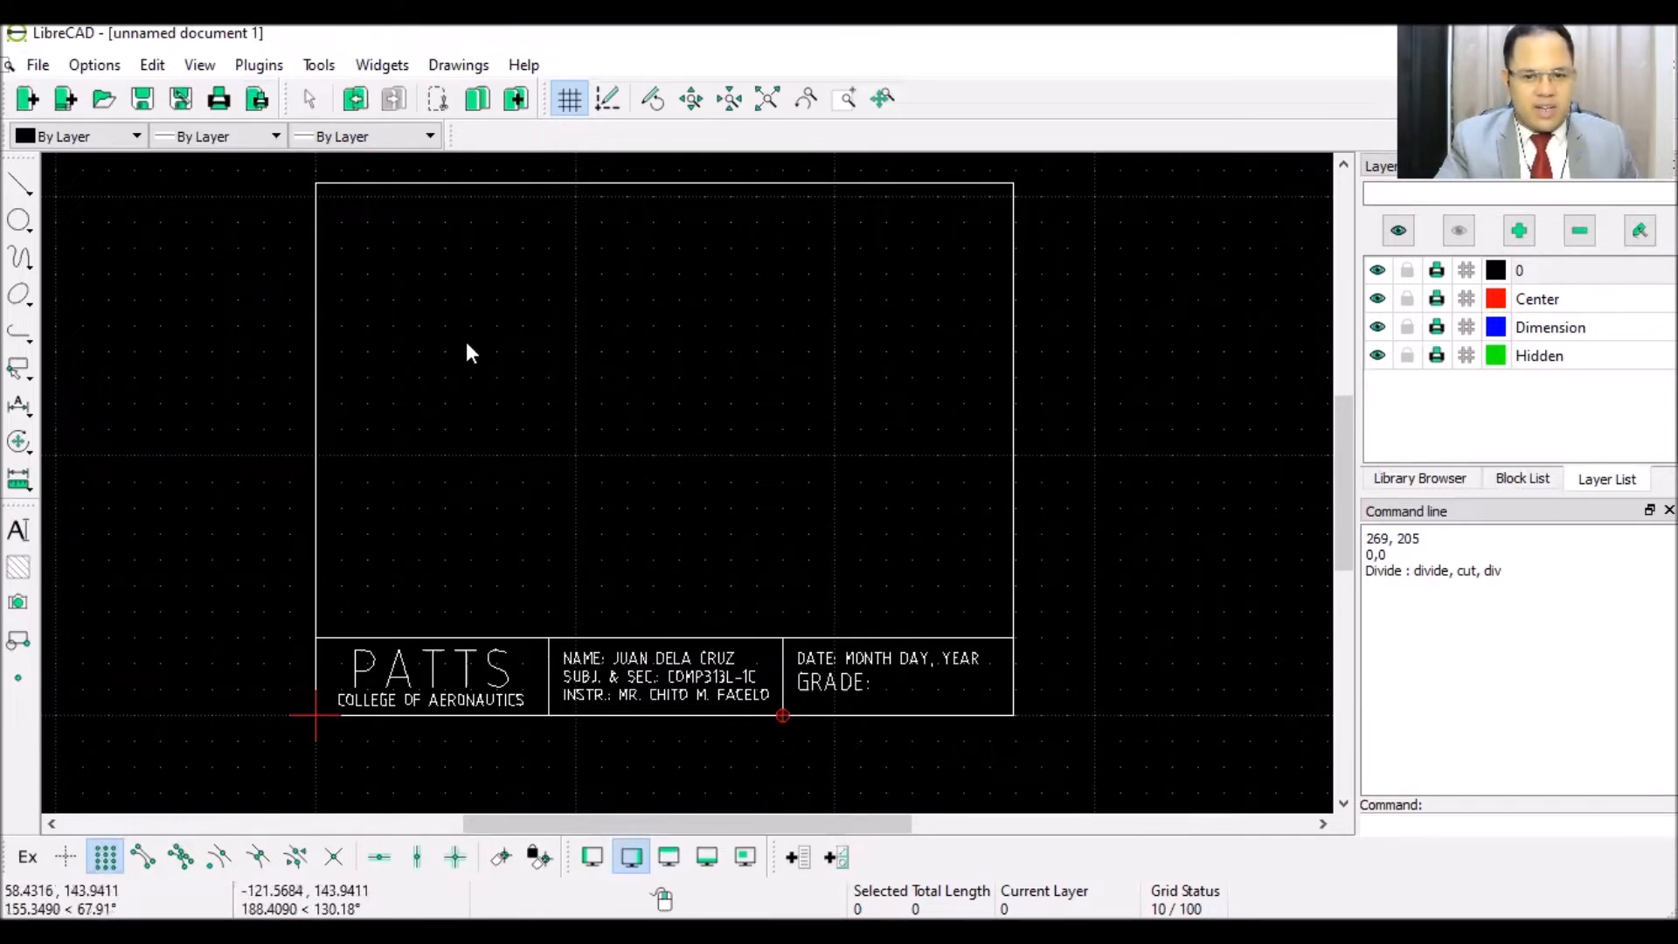
scroll(457, 251, "up", 1)
scroll(457, 249, "up", 1)
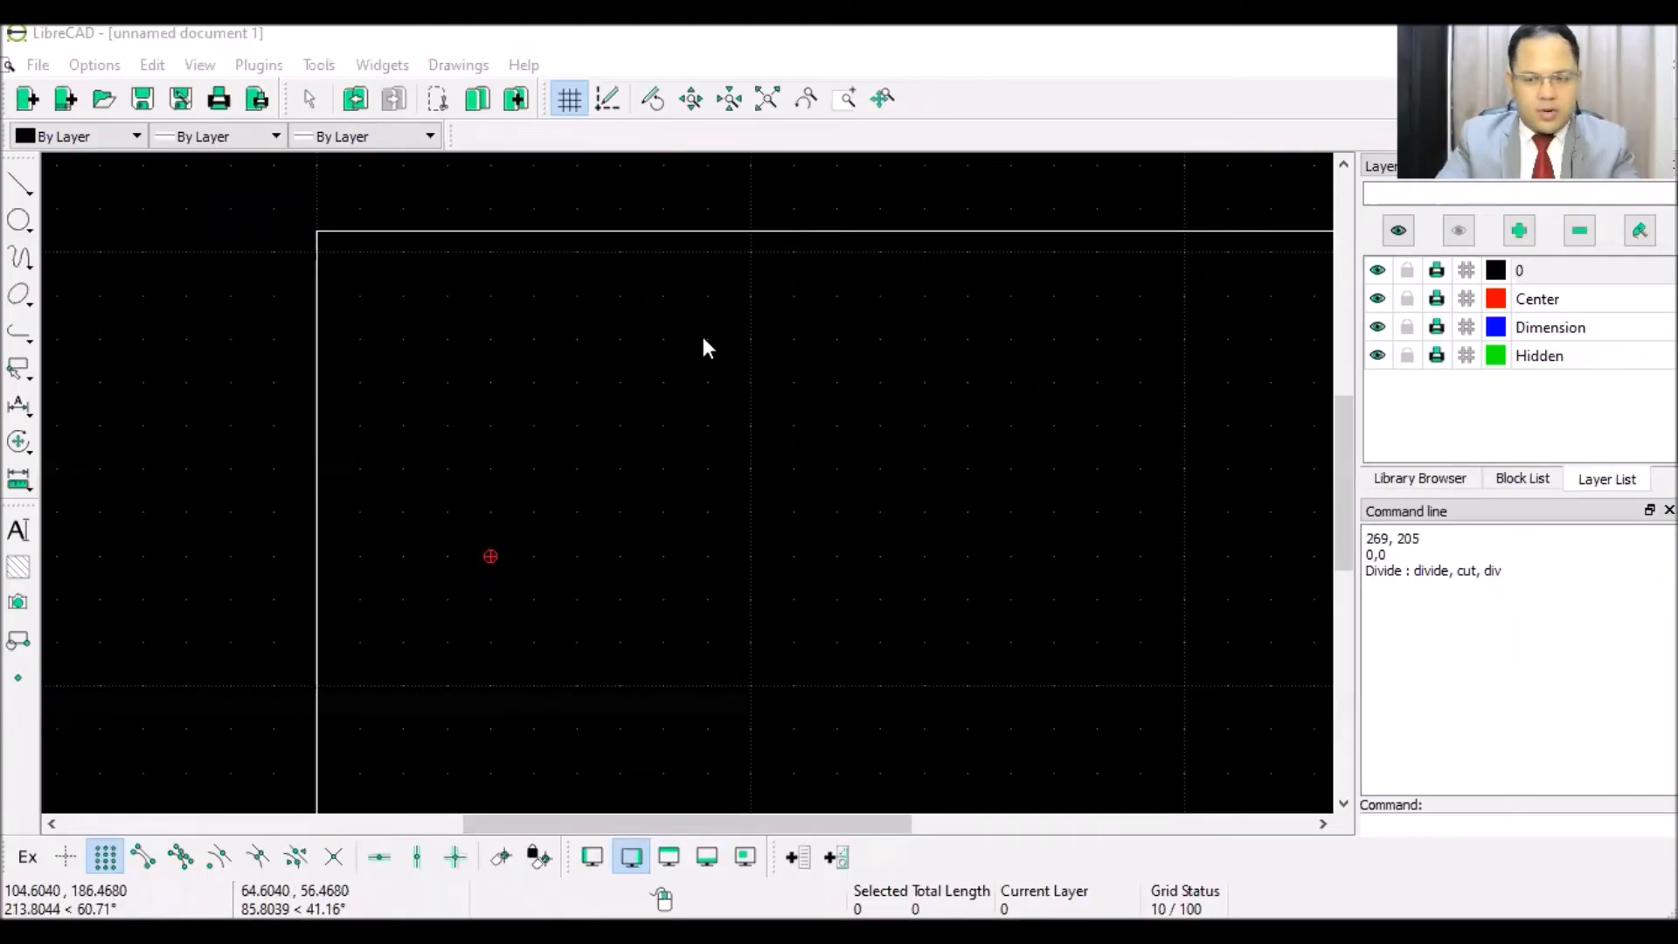
left_click(21, 189)
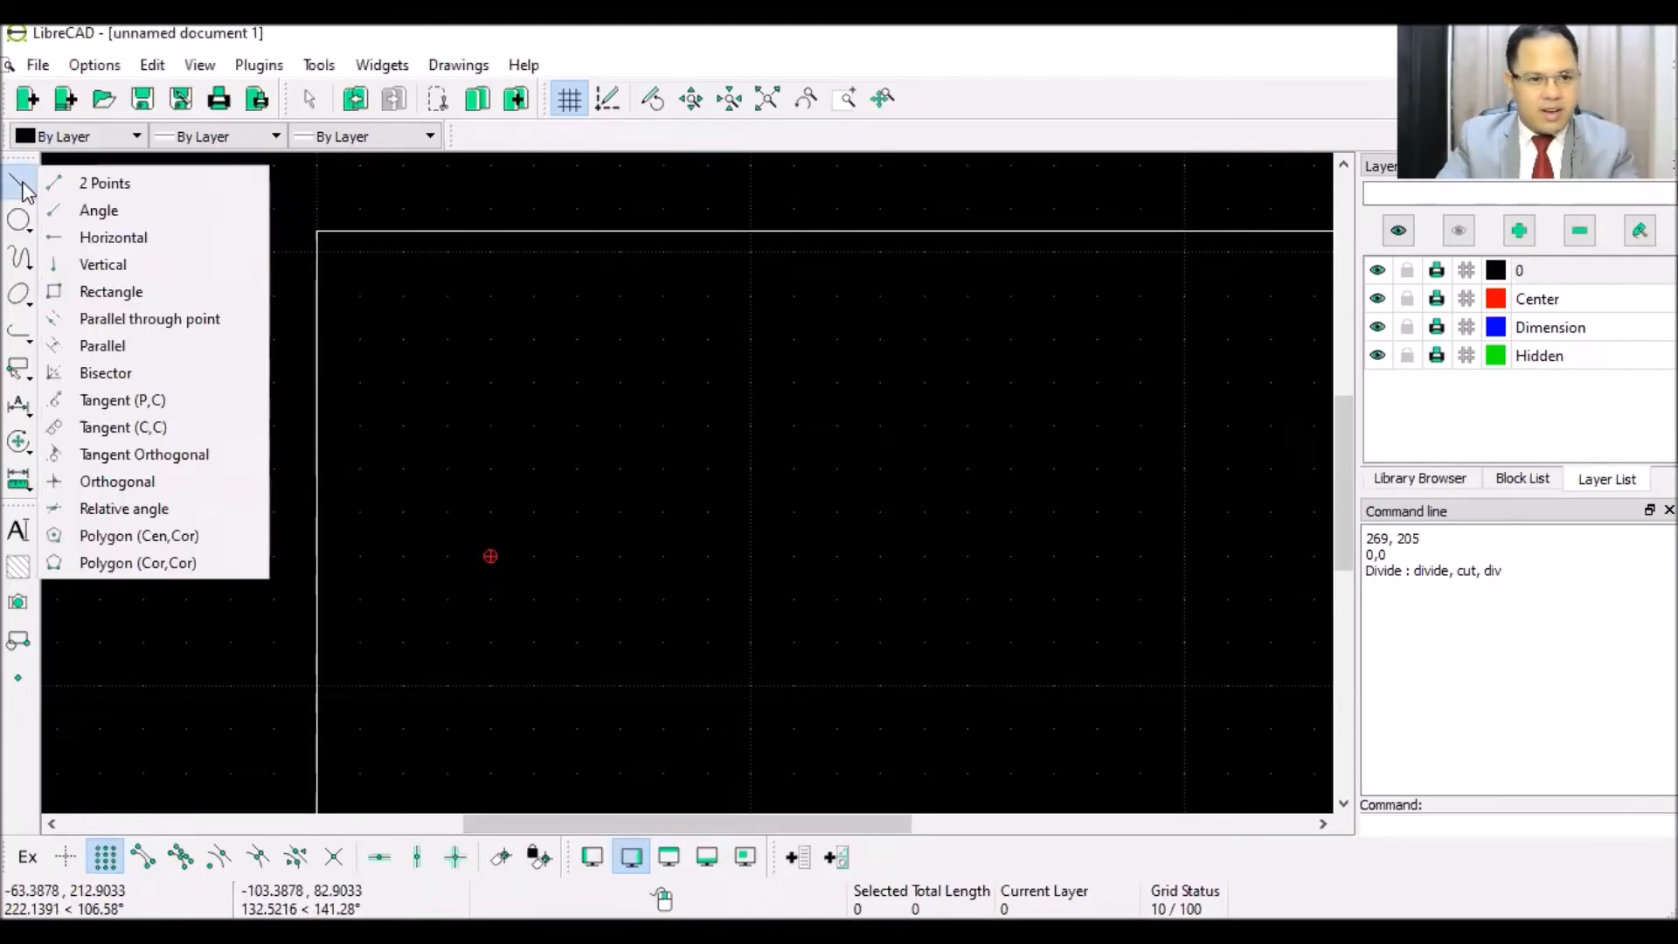
- Draw a 30-unit vertical line with 30-unit horizontal lines from its top and bottom ends
left_click(94, 273)
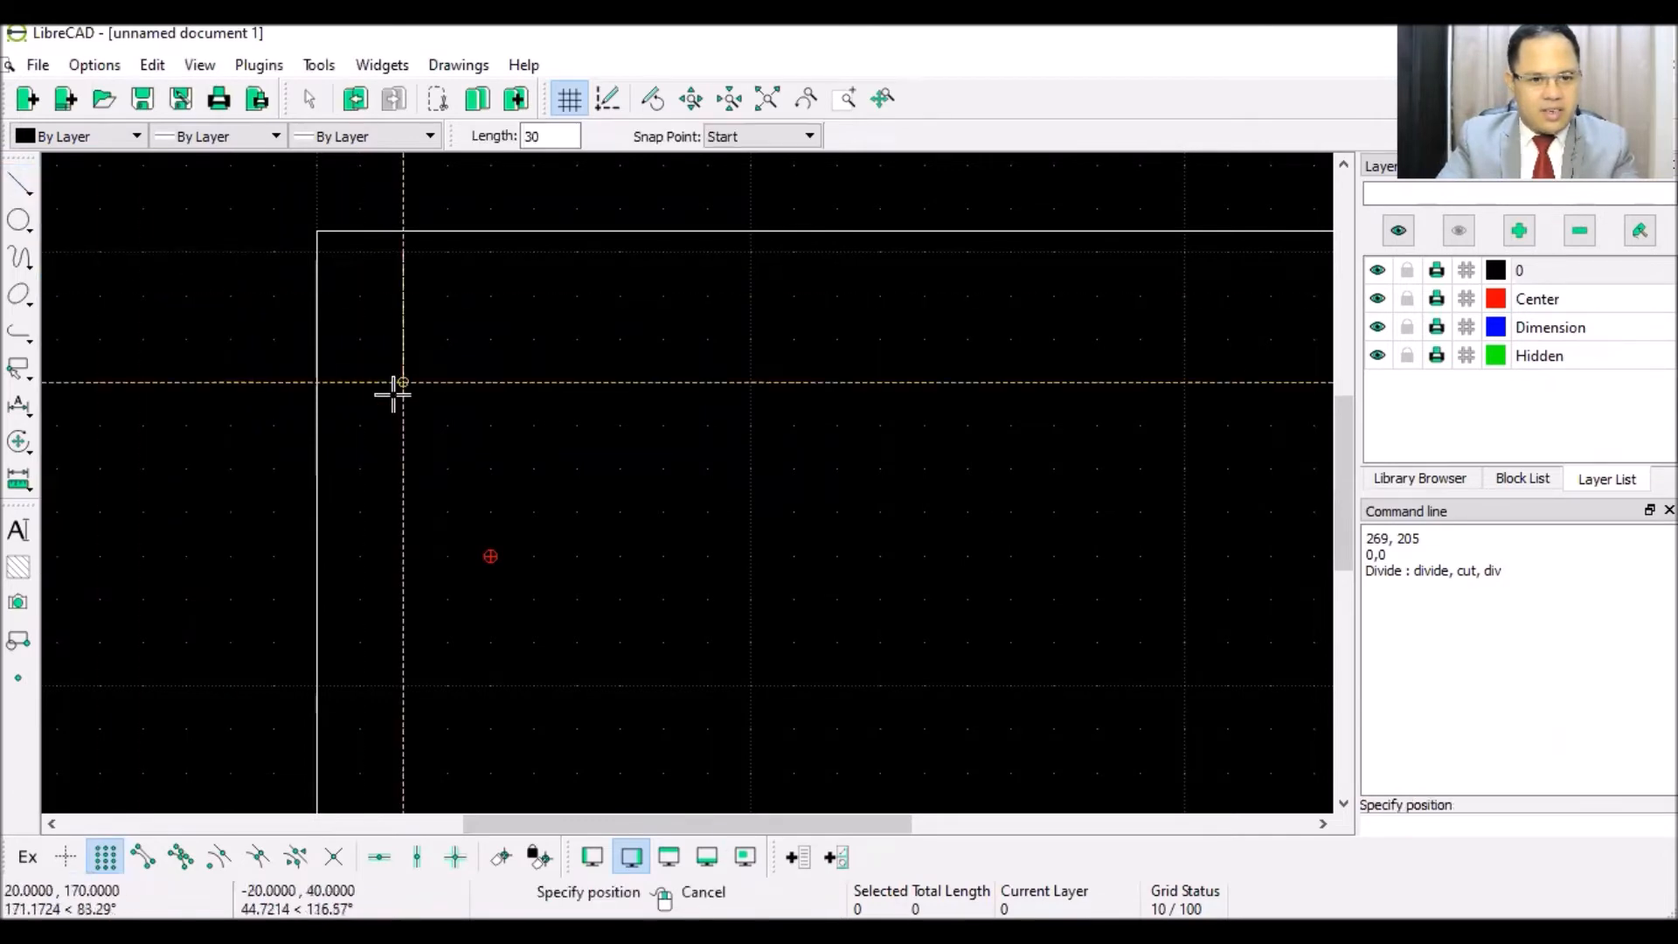
left_click(444, 465)
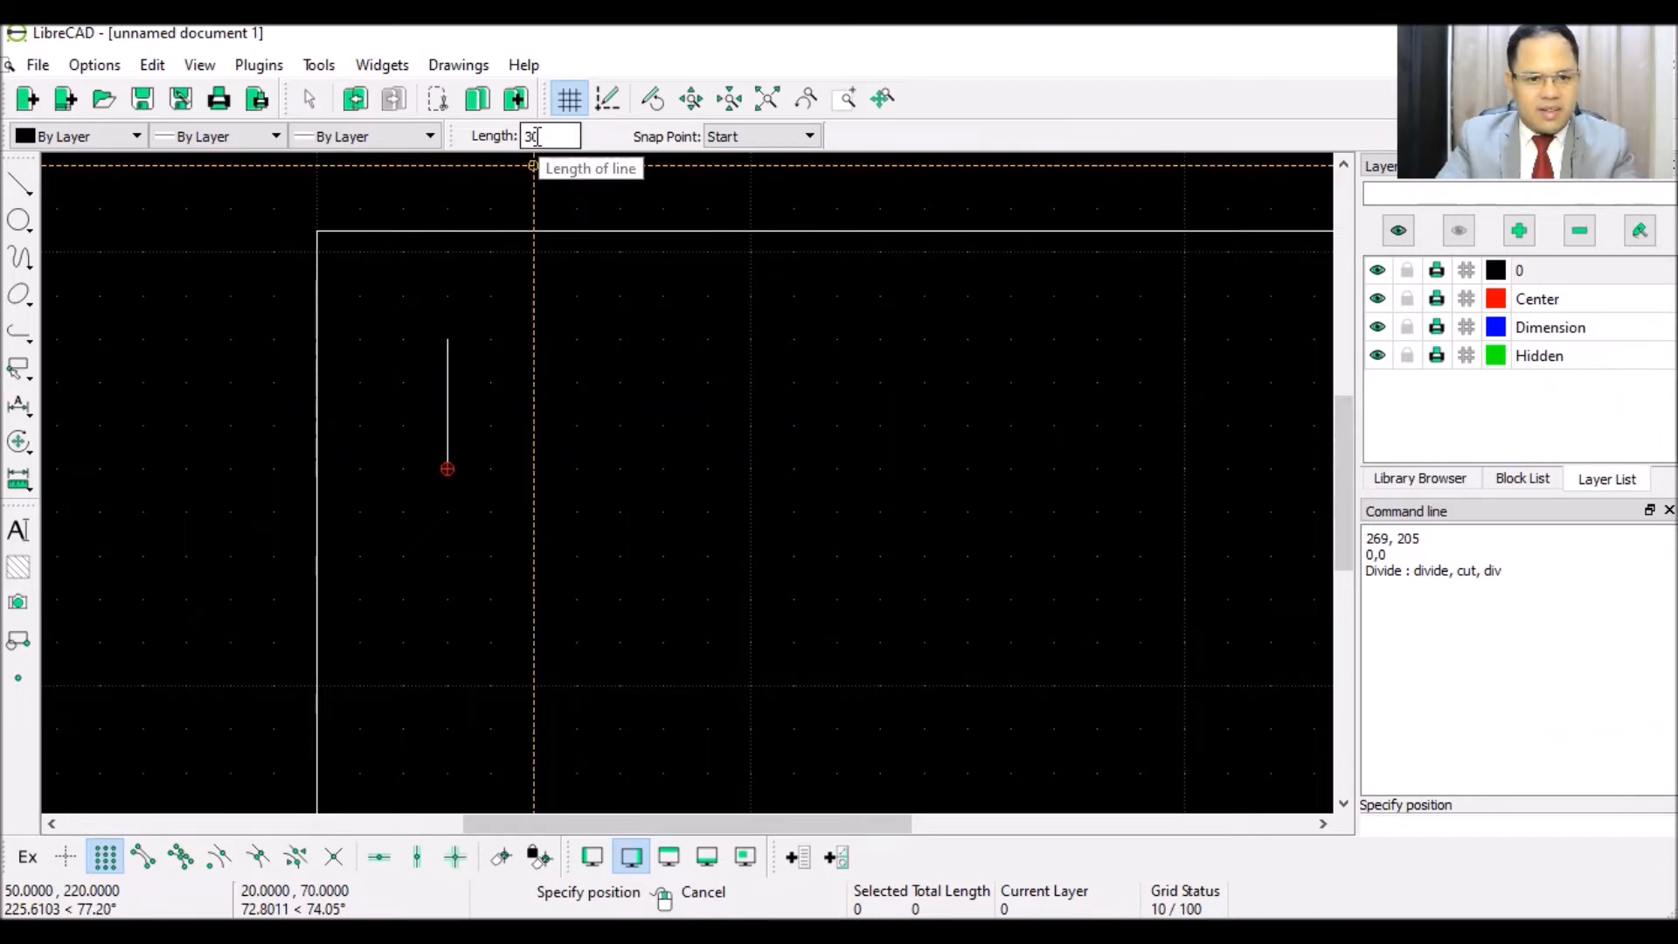
left_click(20, 185)
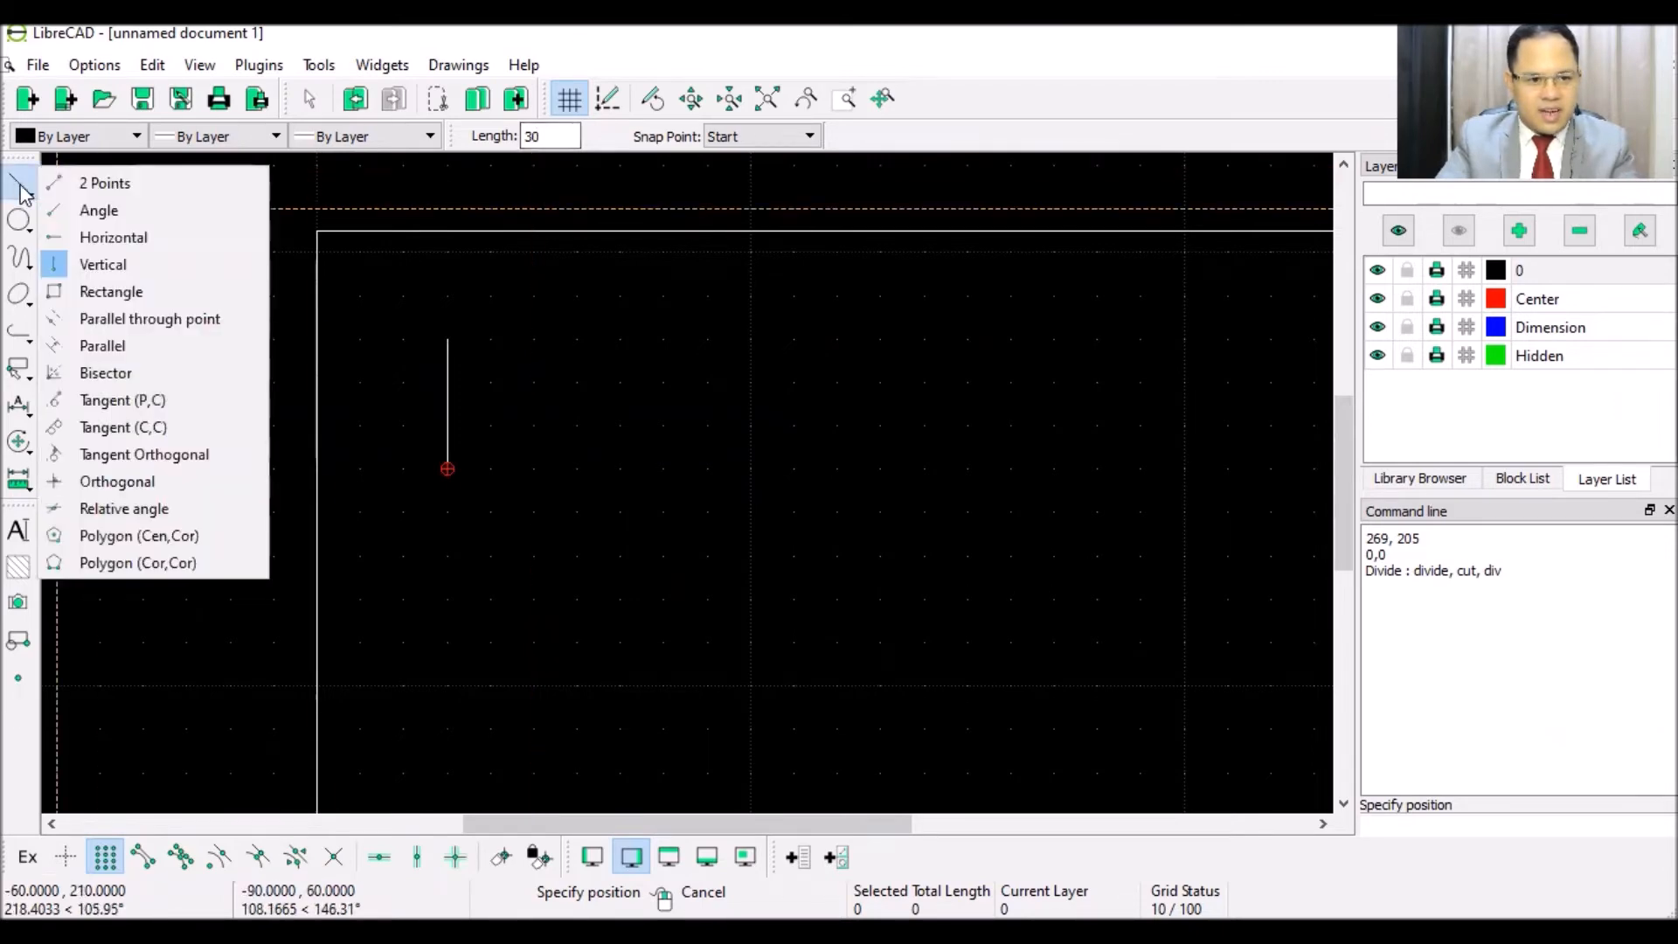
left_click(100, 238)
double_click(528, 140)
type("30")
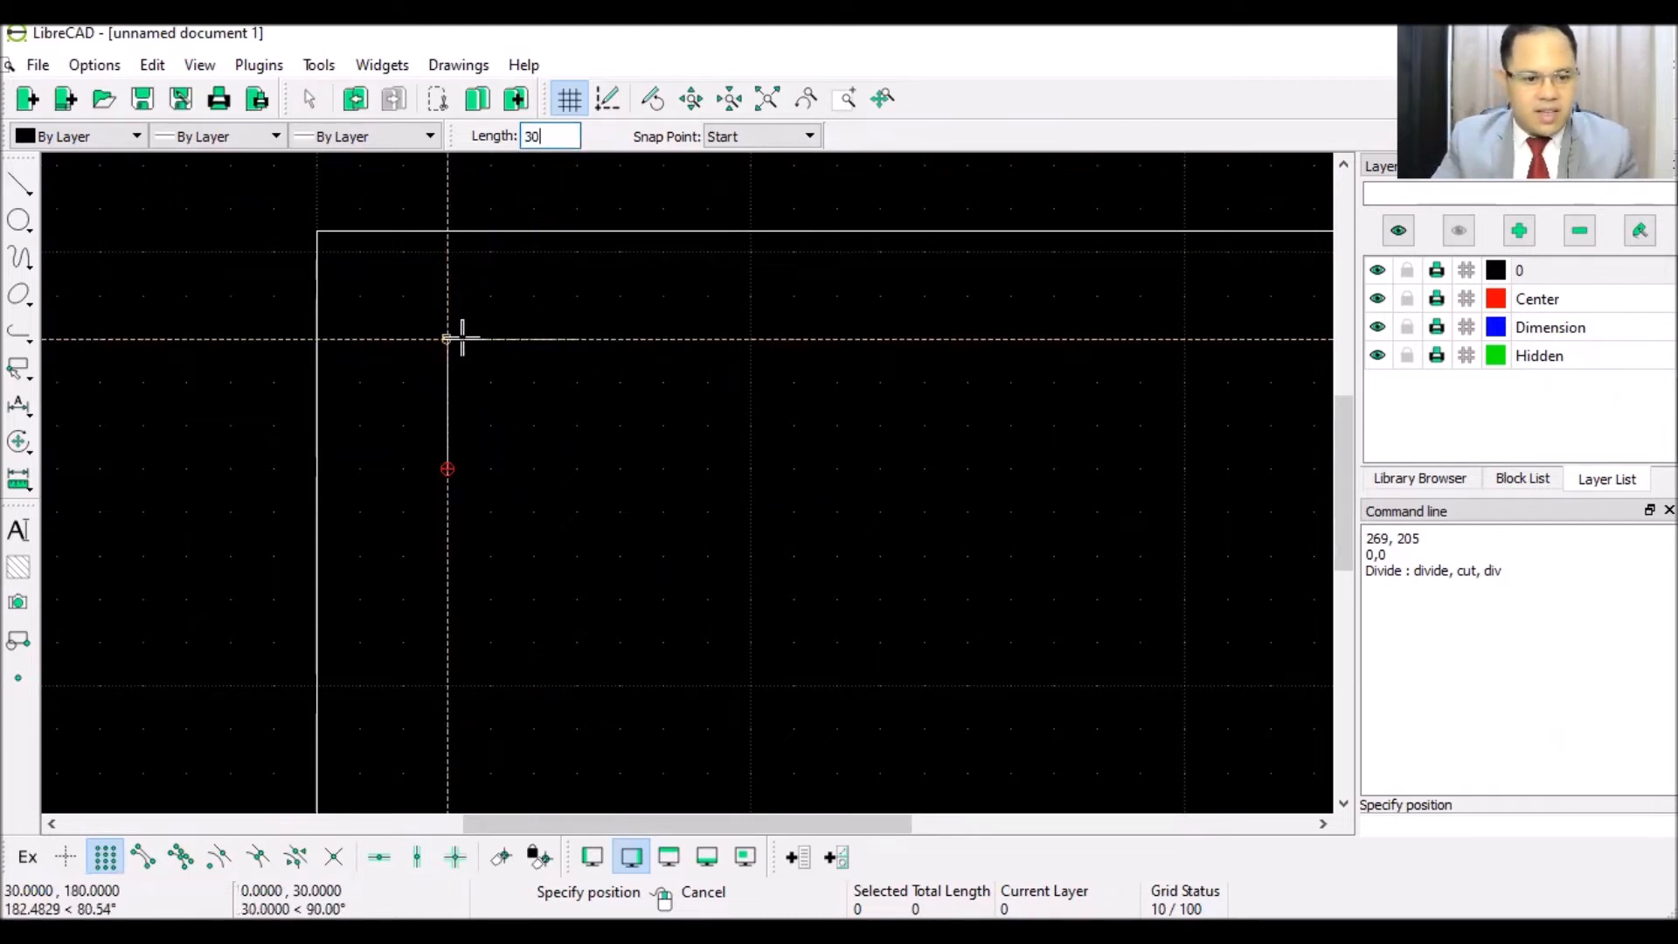
left_click(462, 339)
left_click(453, 466)
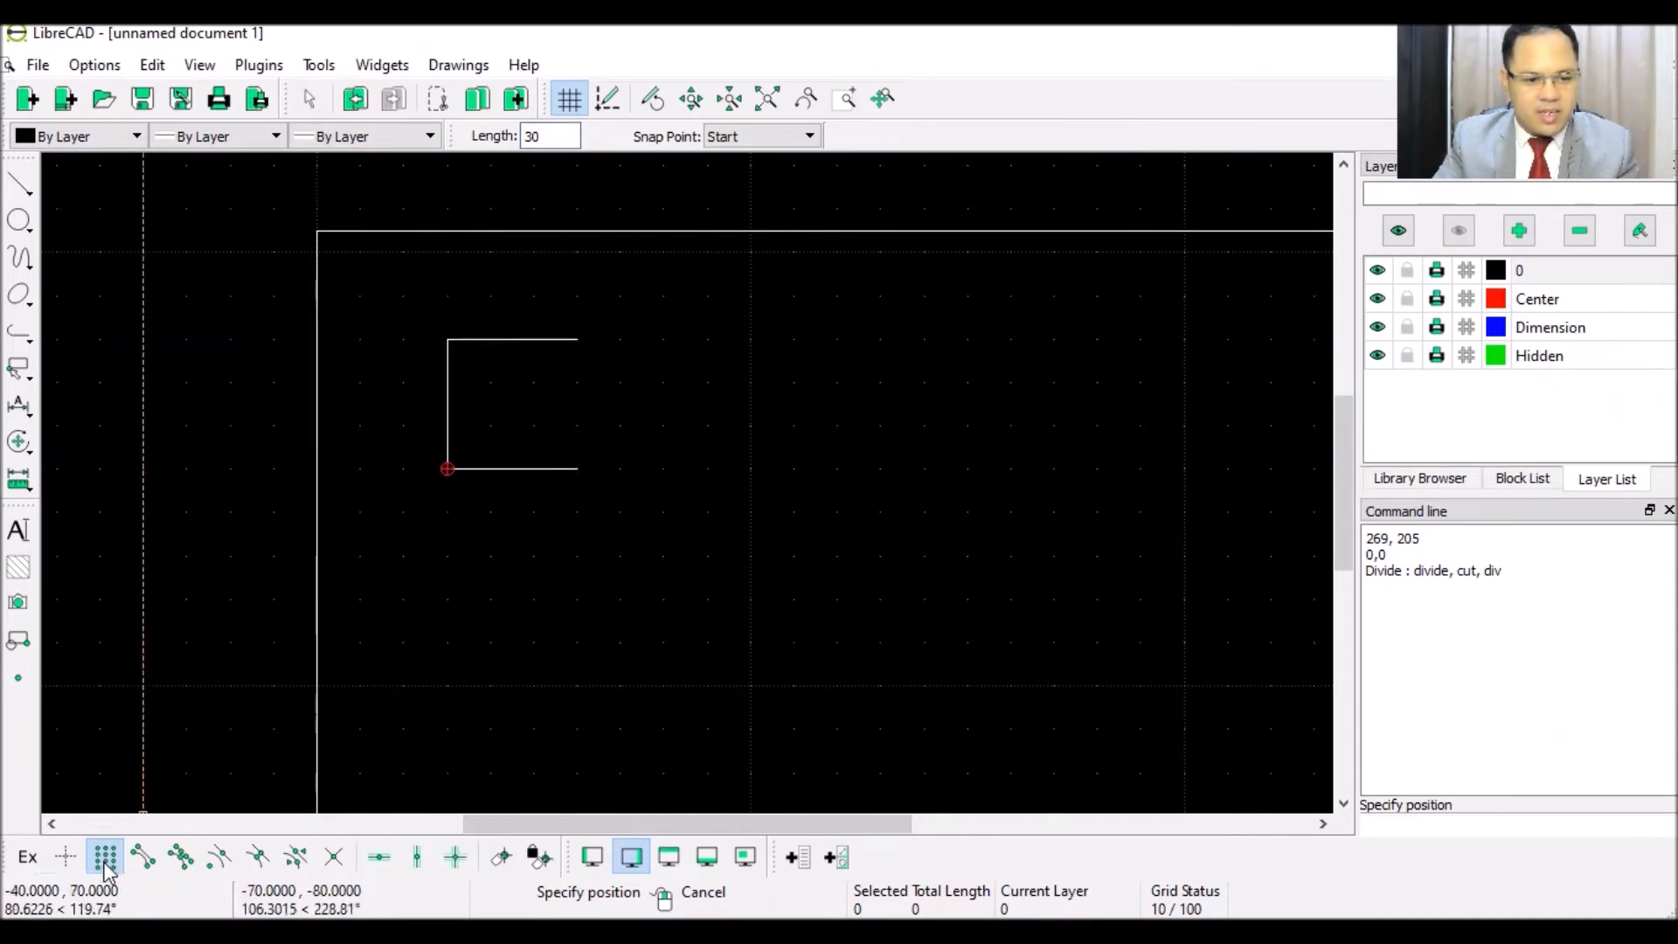
- Close the square's right side with a two-point line between the horizontal ends
left_click(20, 185)
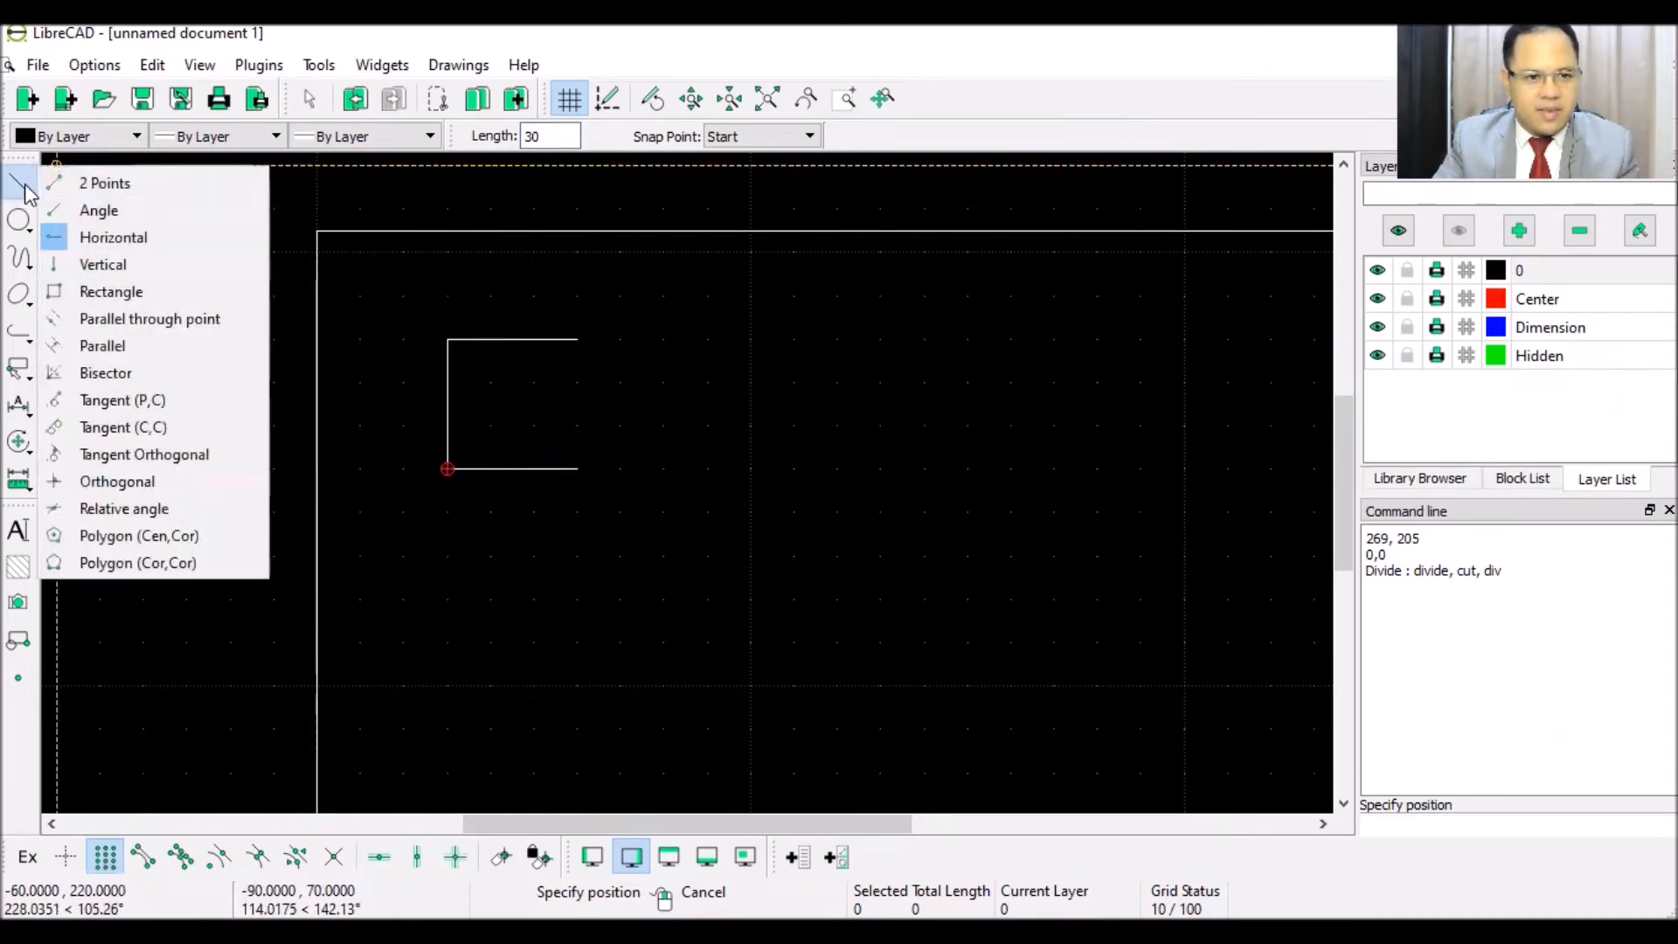
left_click(84, 184)
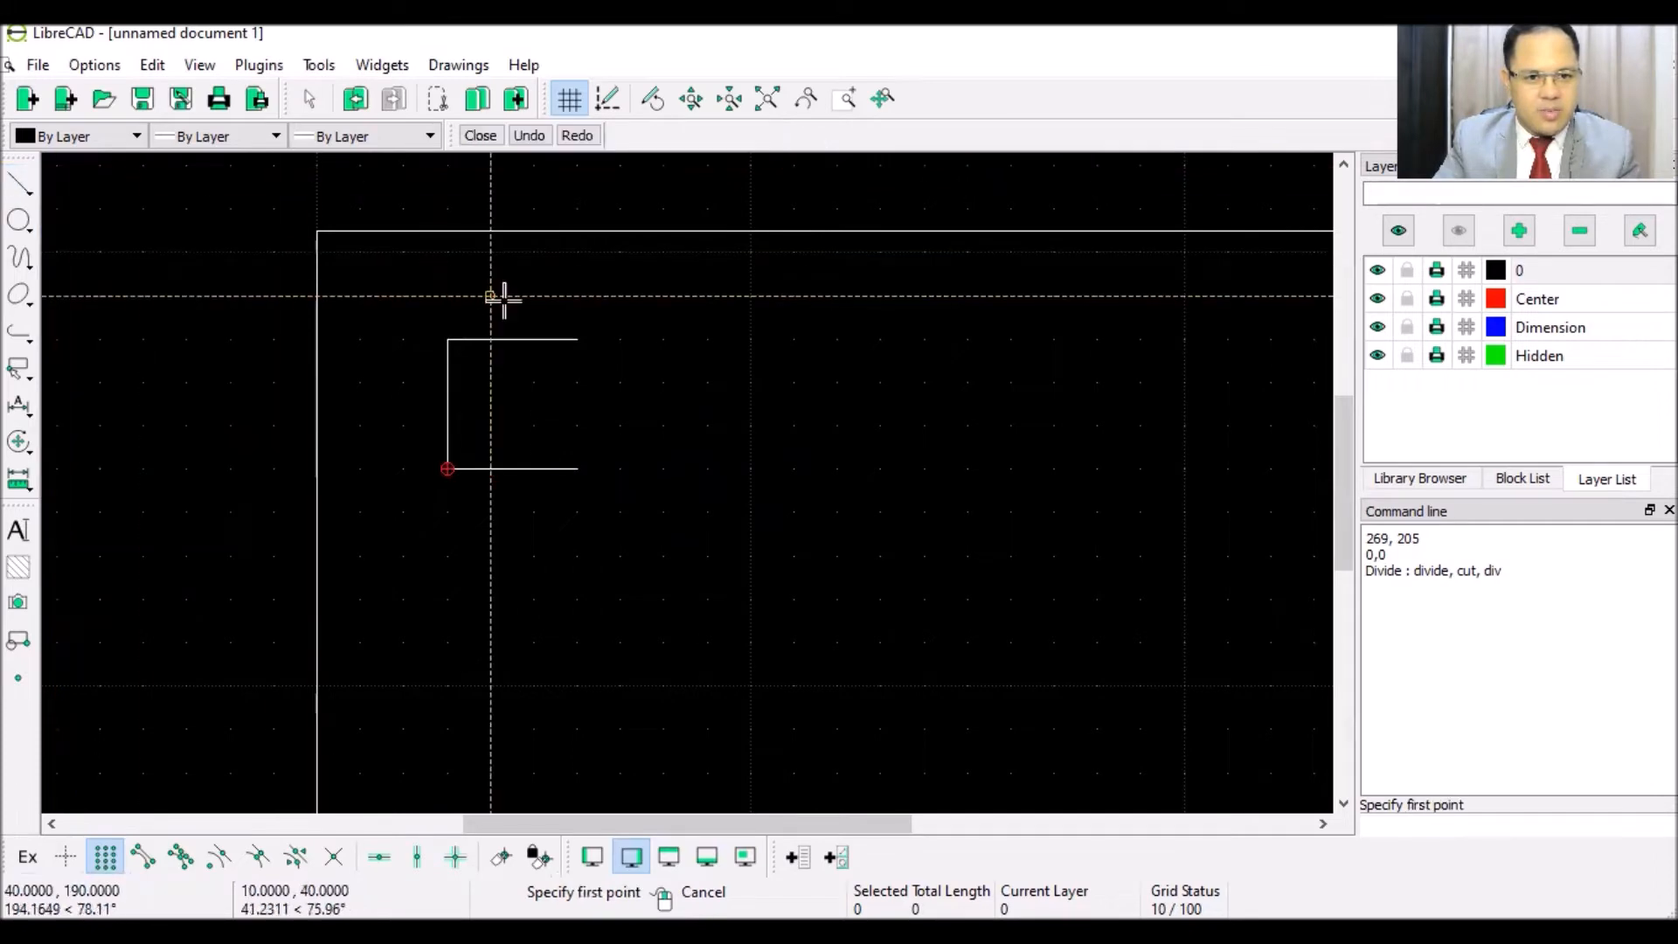
left_click(577, 339)
left_click(577, 468)
right_click(689, 379)
left_click(20, 187)
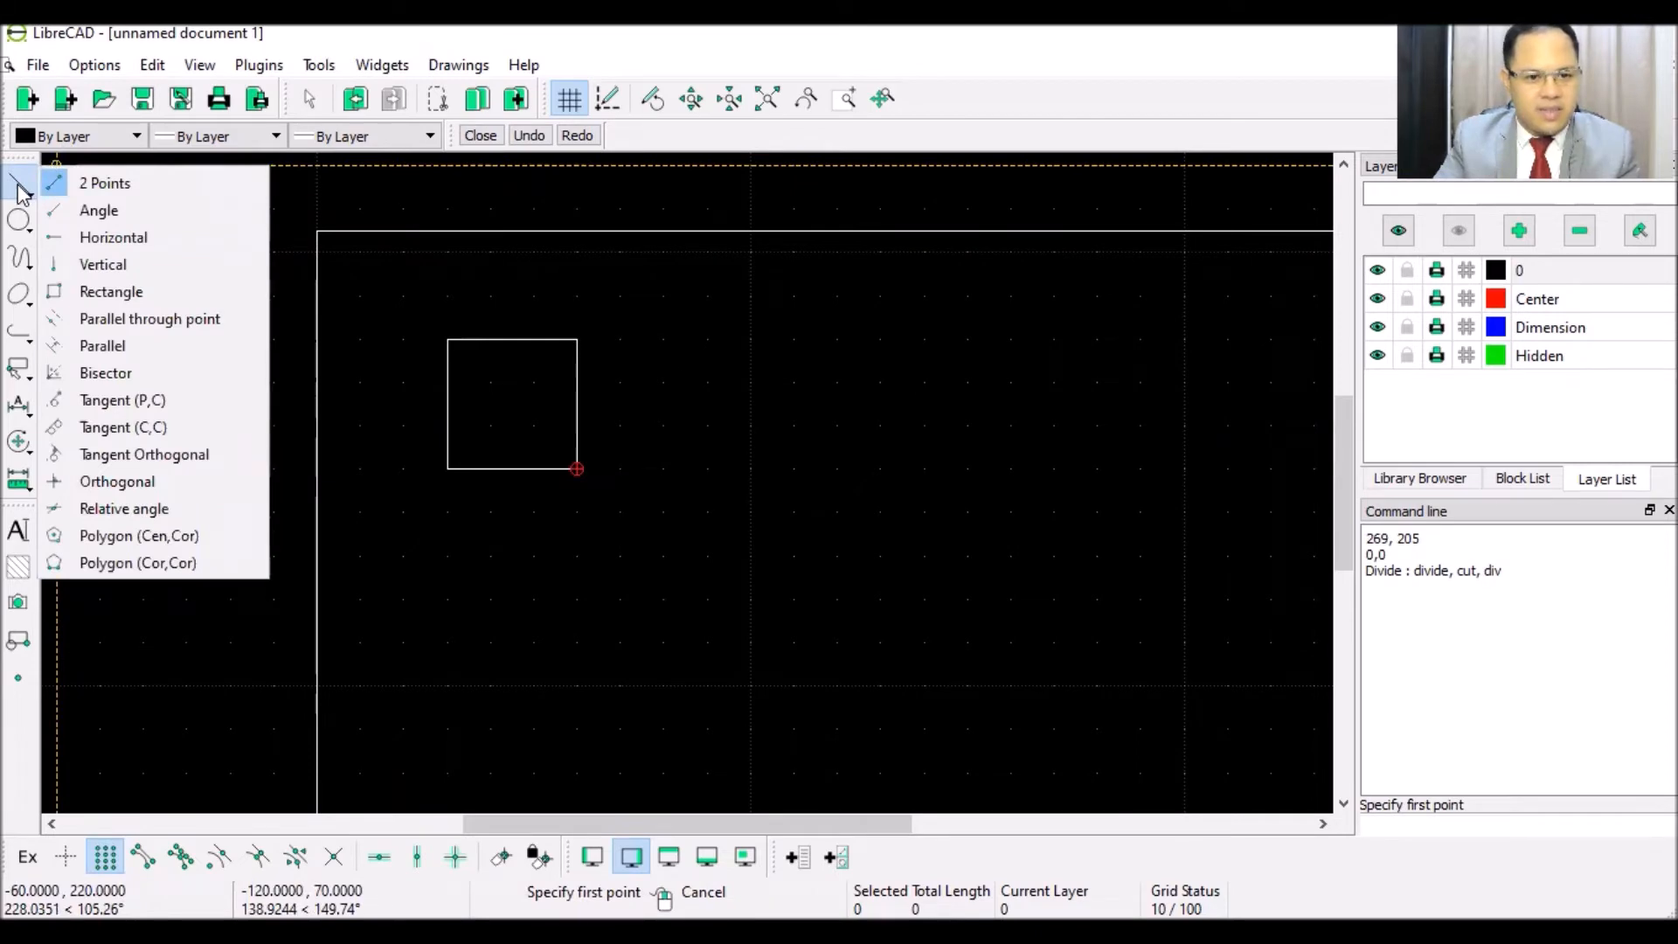
- Extend the top and bottom edges 10 units and join their ends with a vertical line
left_click(87, 237)
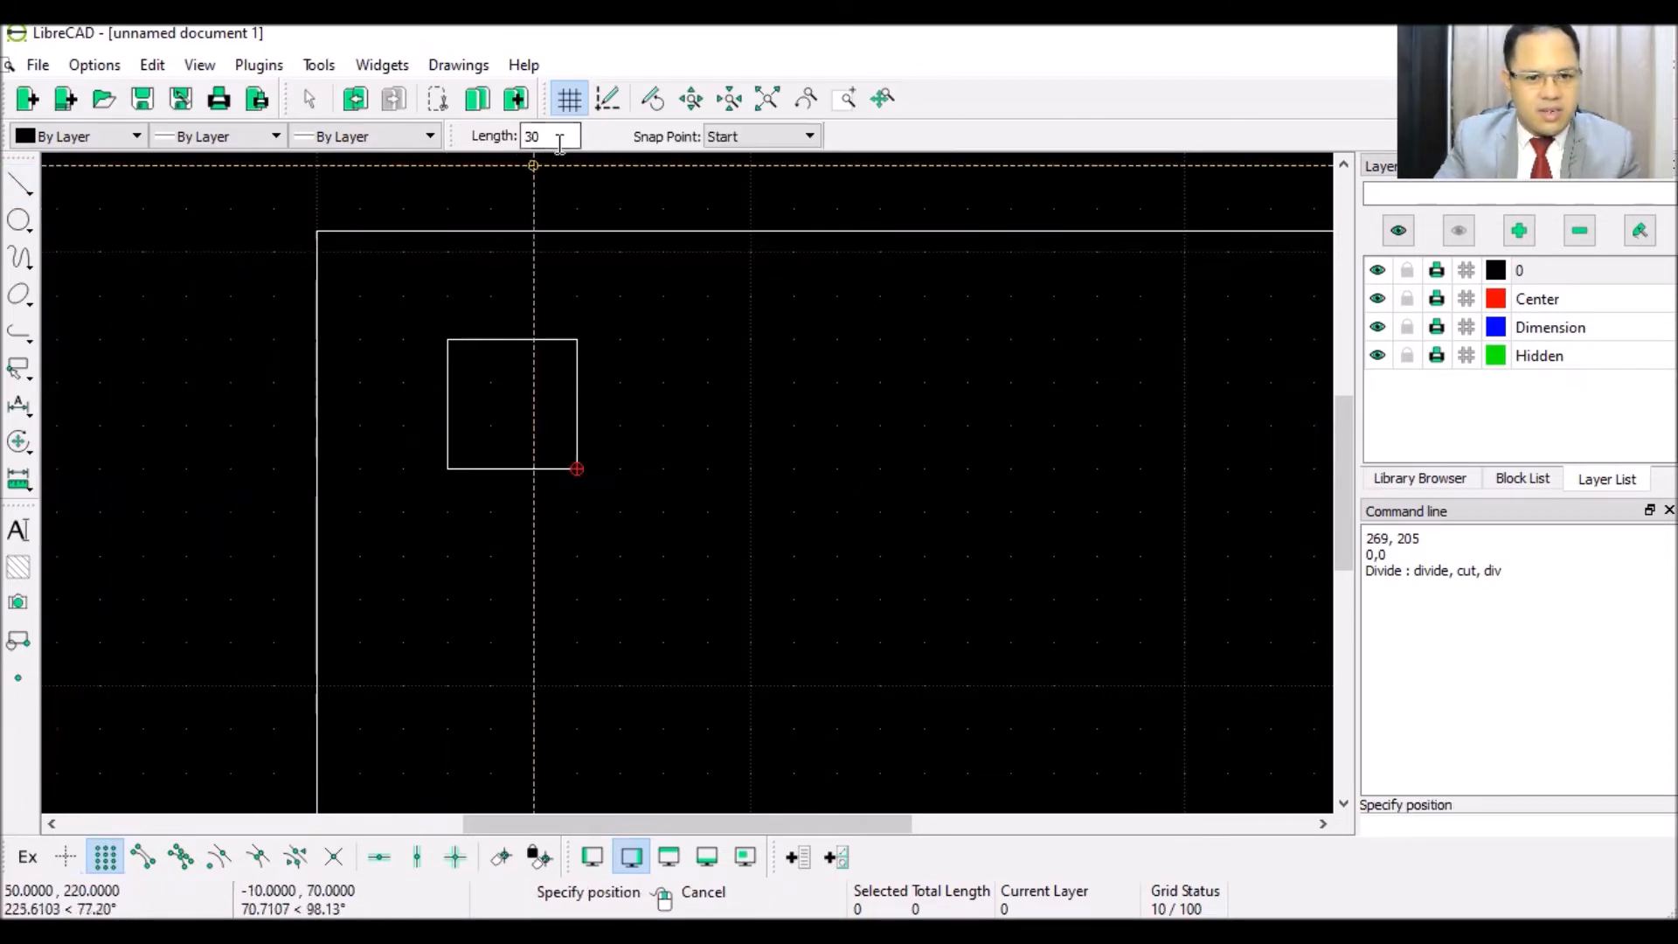
type("1")
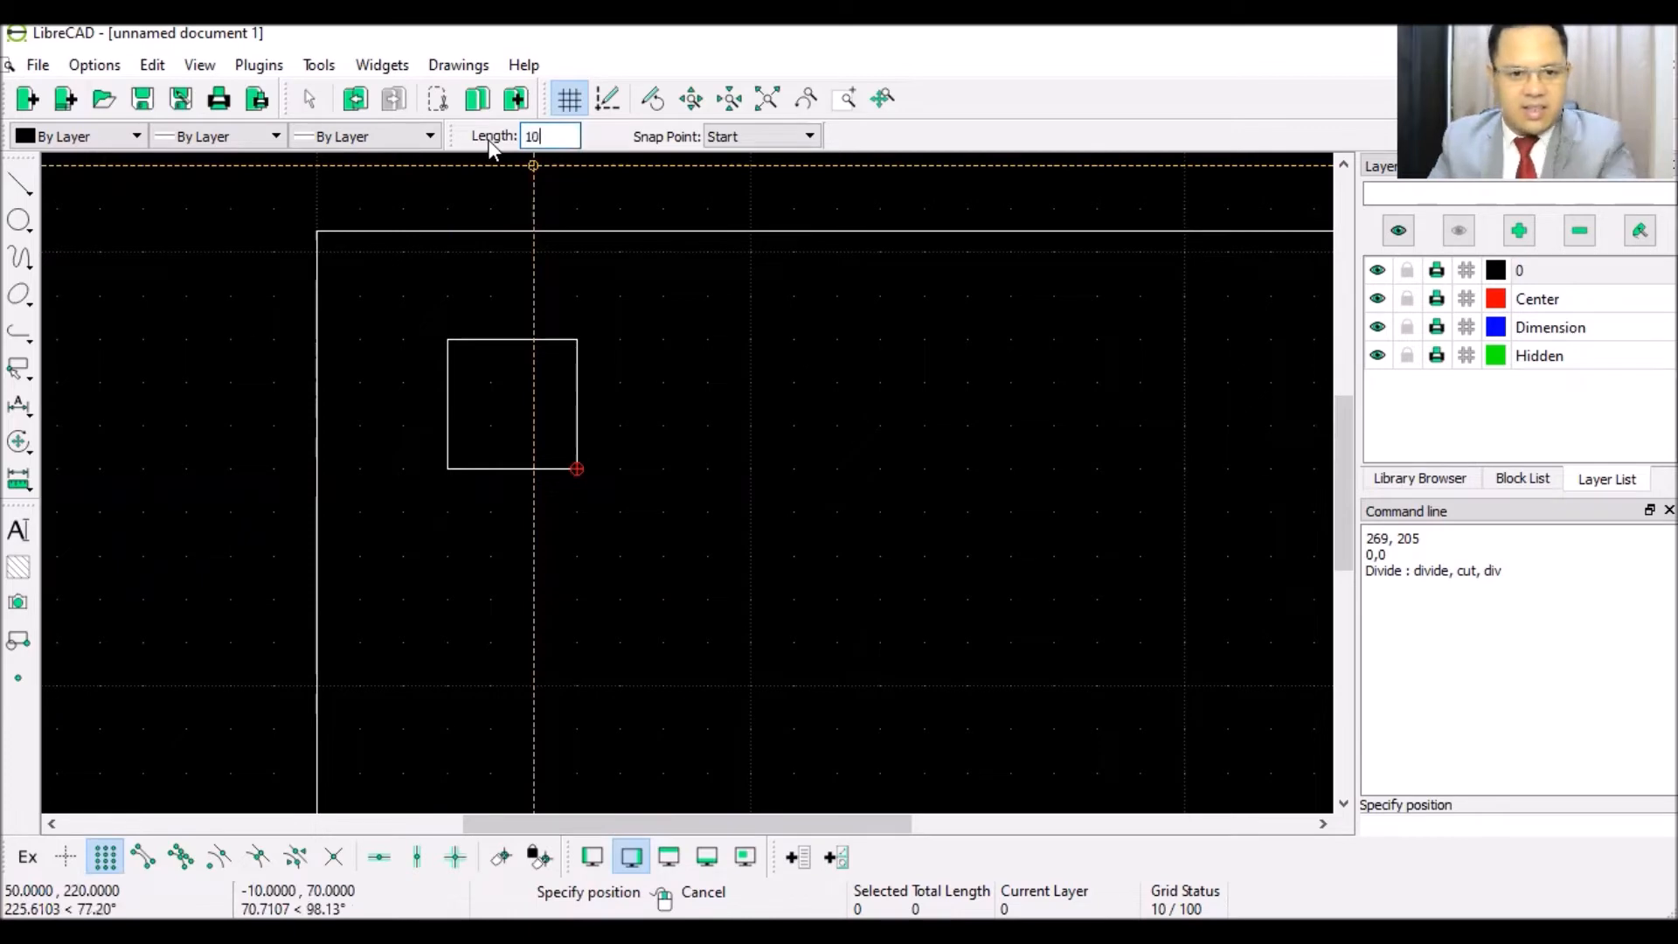
left_click(578, 338)
left_click(577, 467)
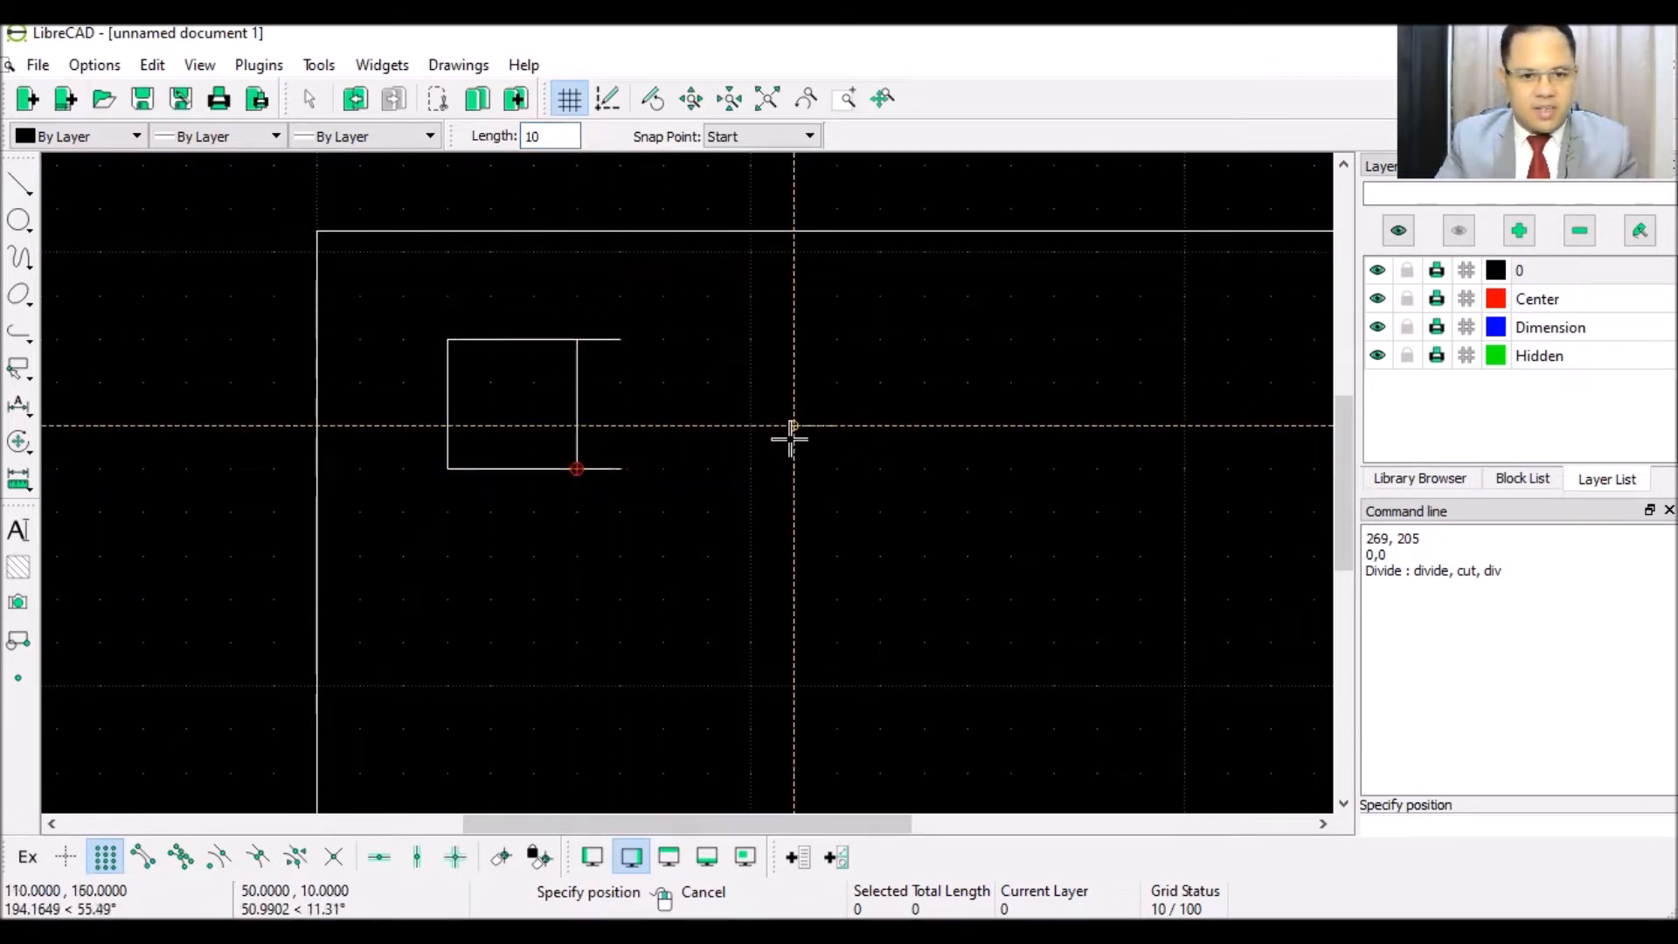
left_click(19, 183)
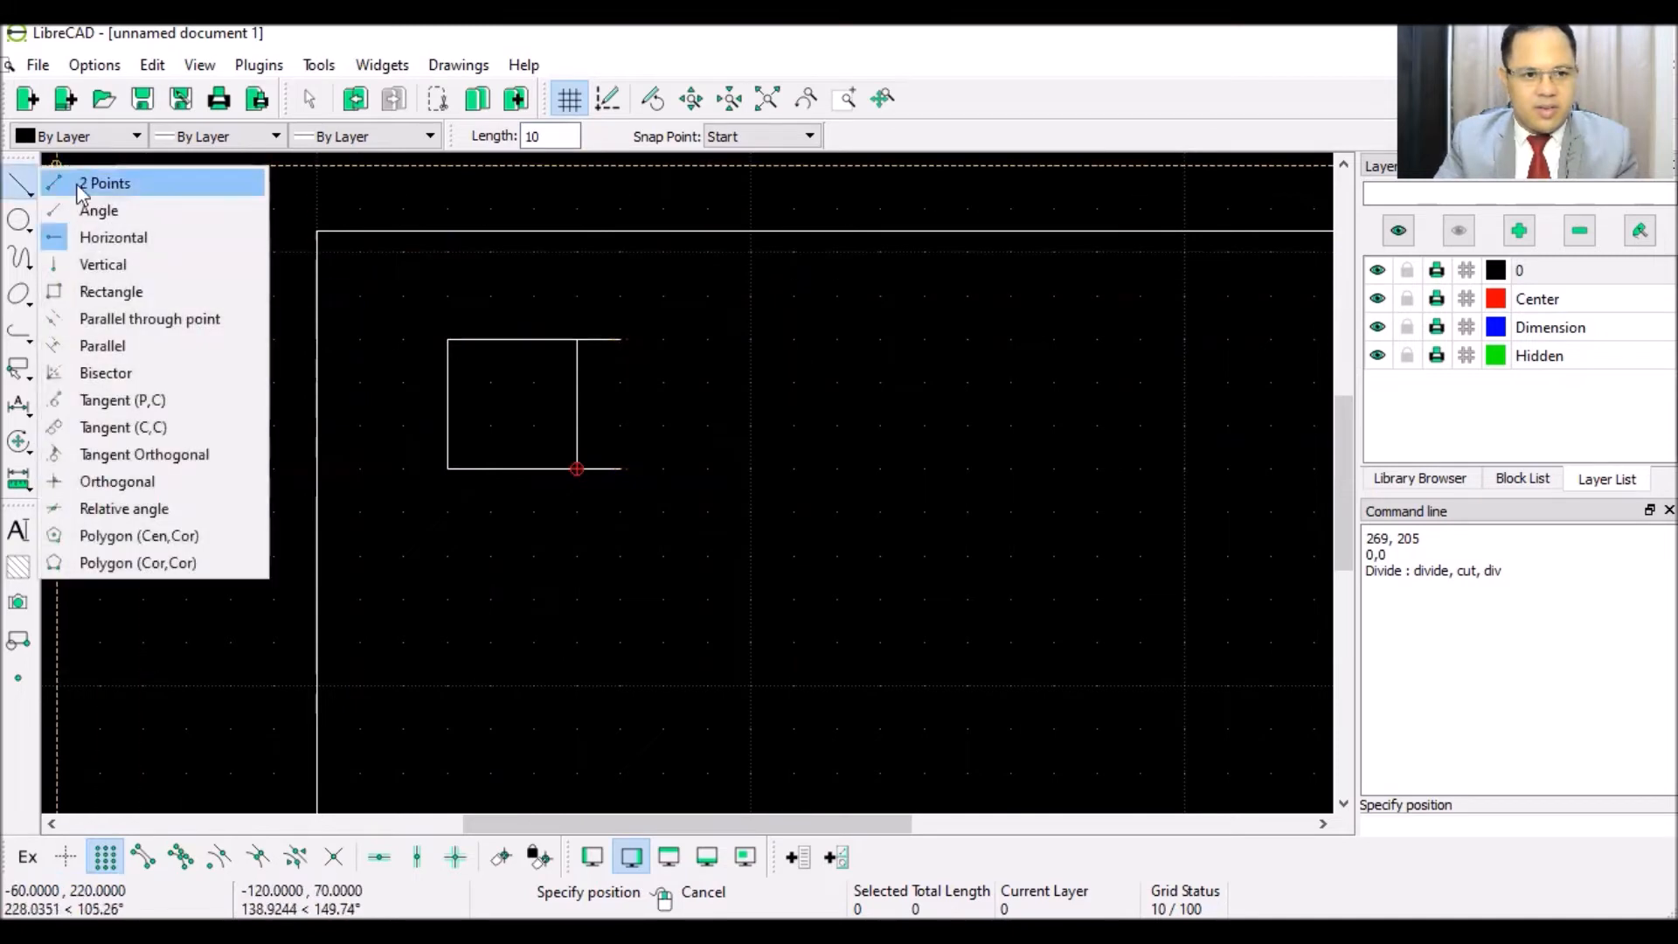
left_click(98, 183)
left_click(615, 341)
left_click(617, 463)
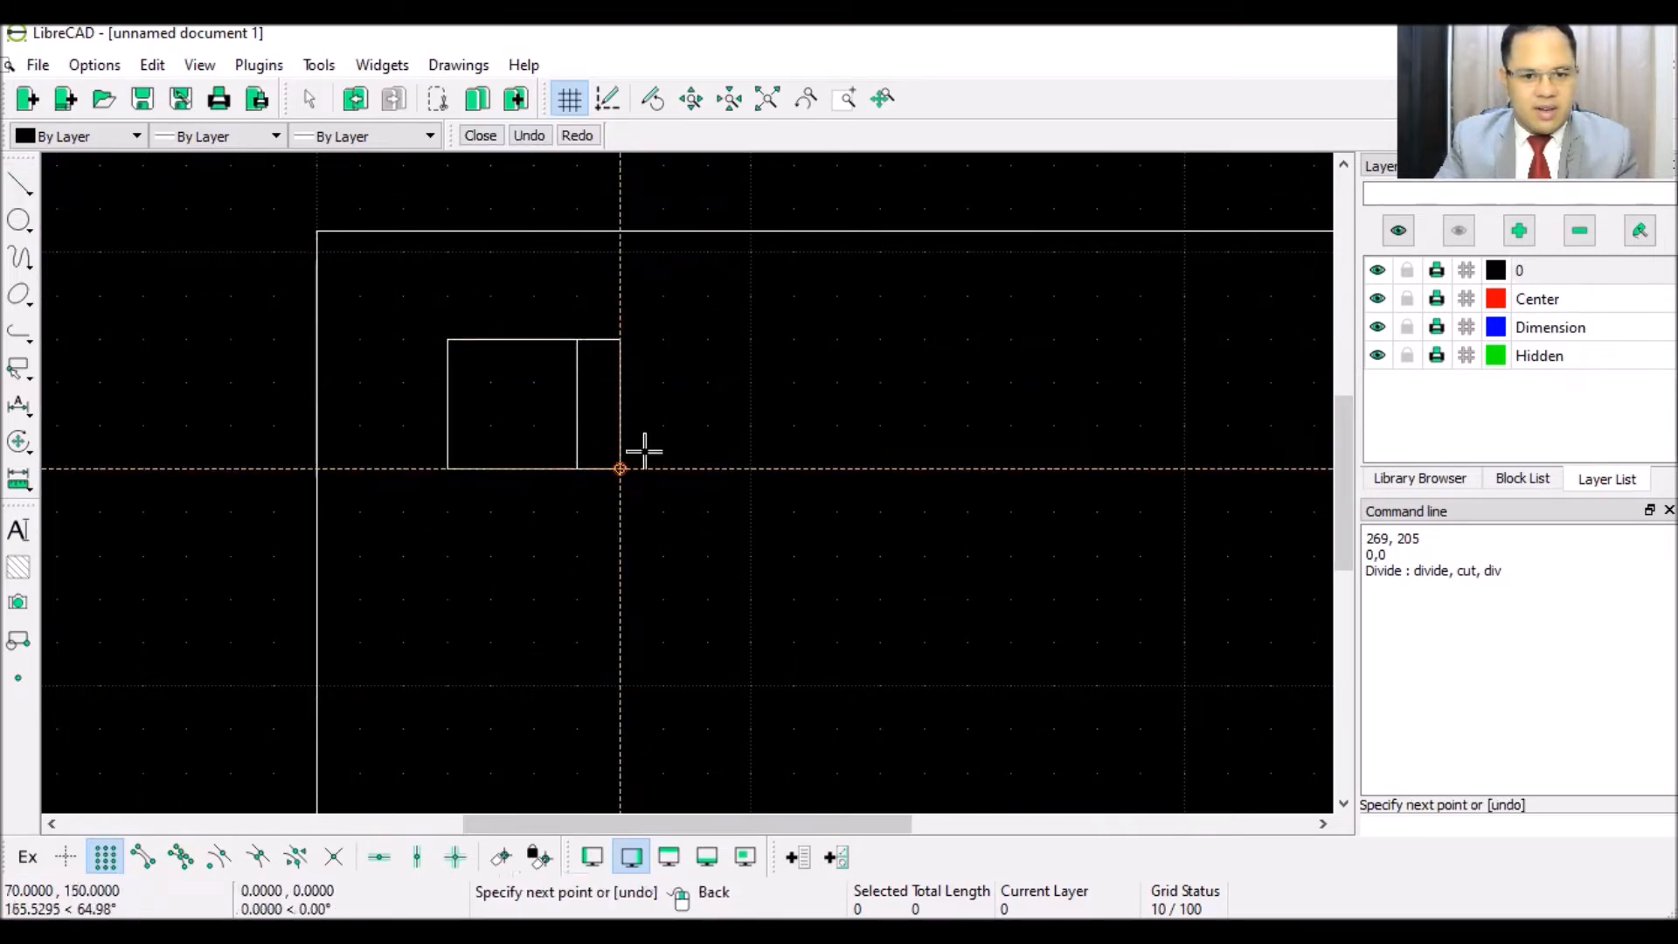
right_click(772, 395)
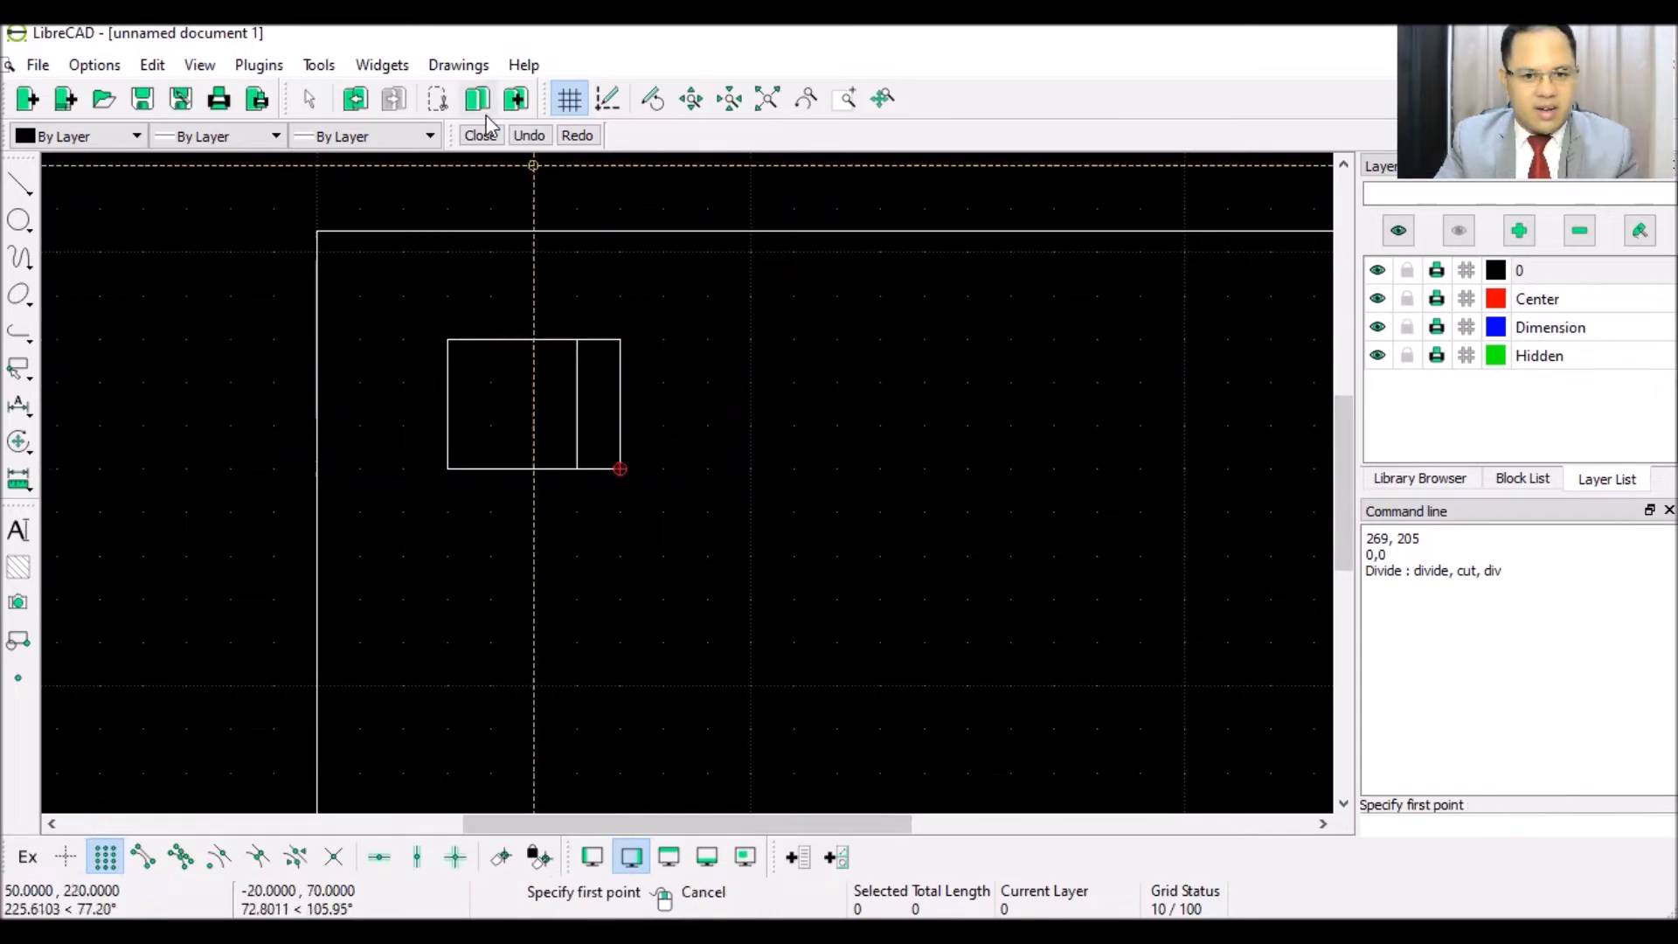
- Extend the top and bottom edges a further 20 units to the right
left_click(21, 191)
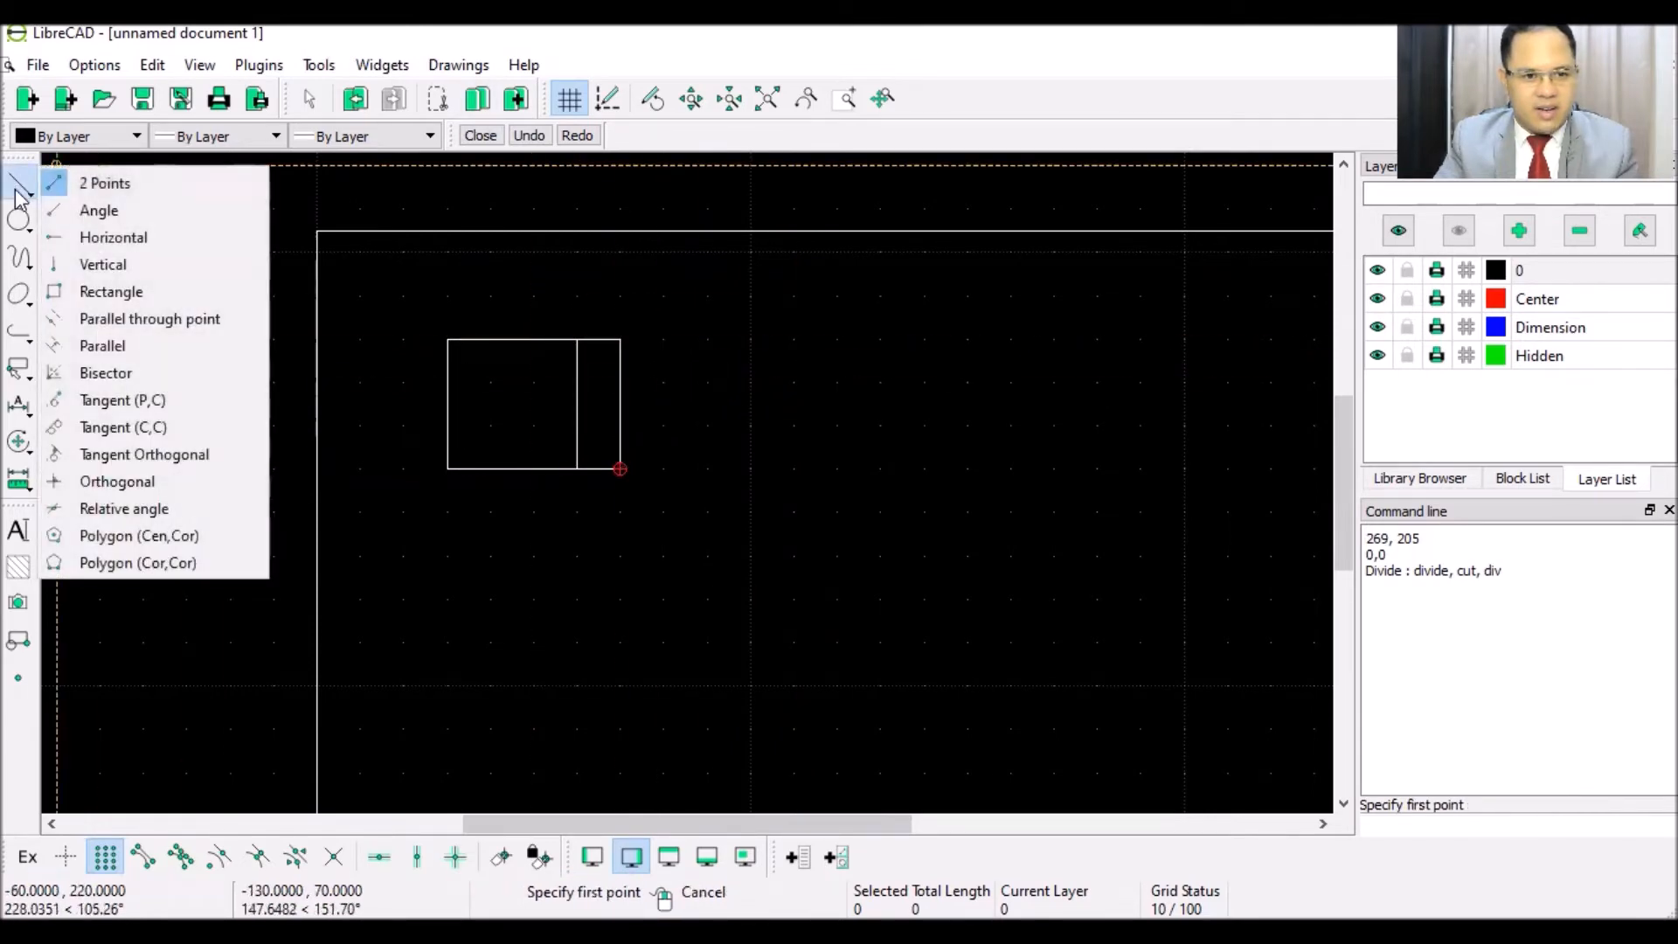
left_click(112, 236)
double_click(574, 138)
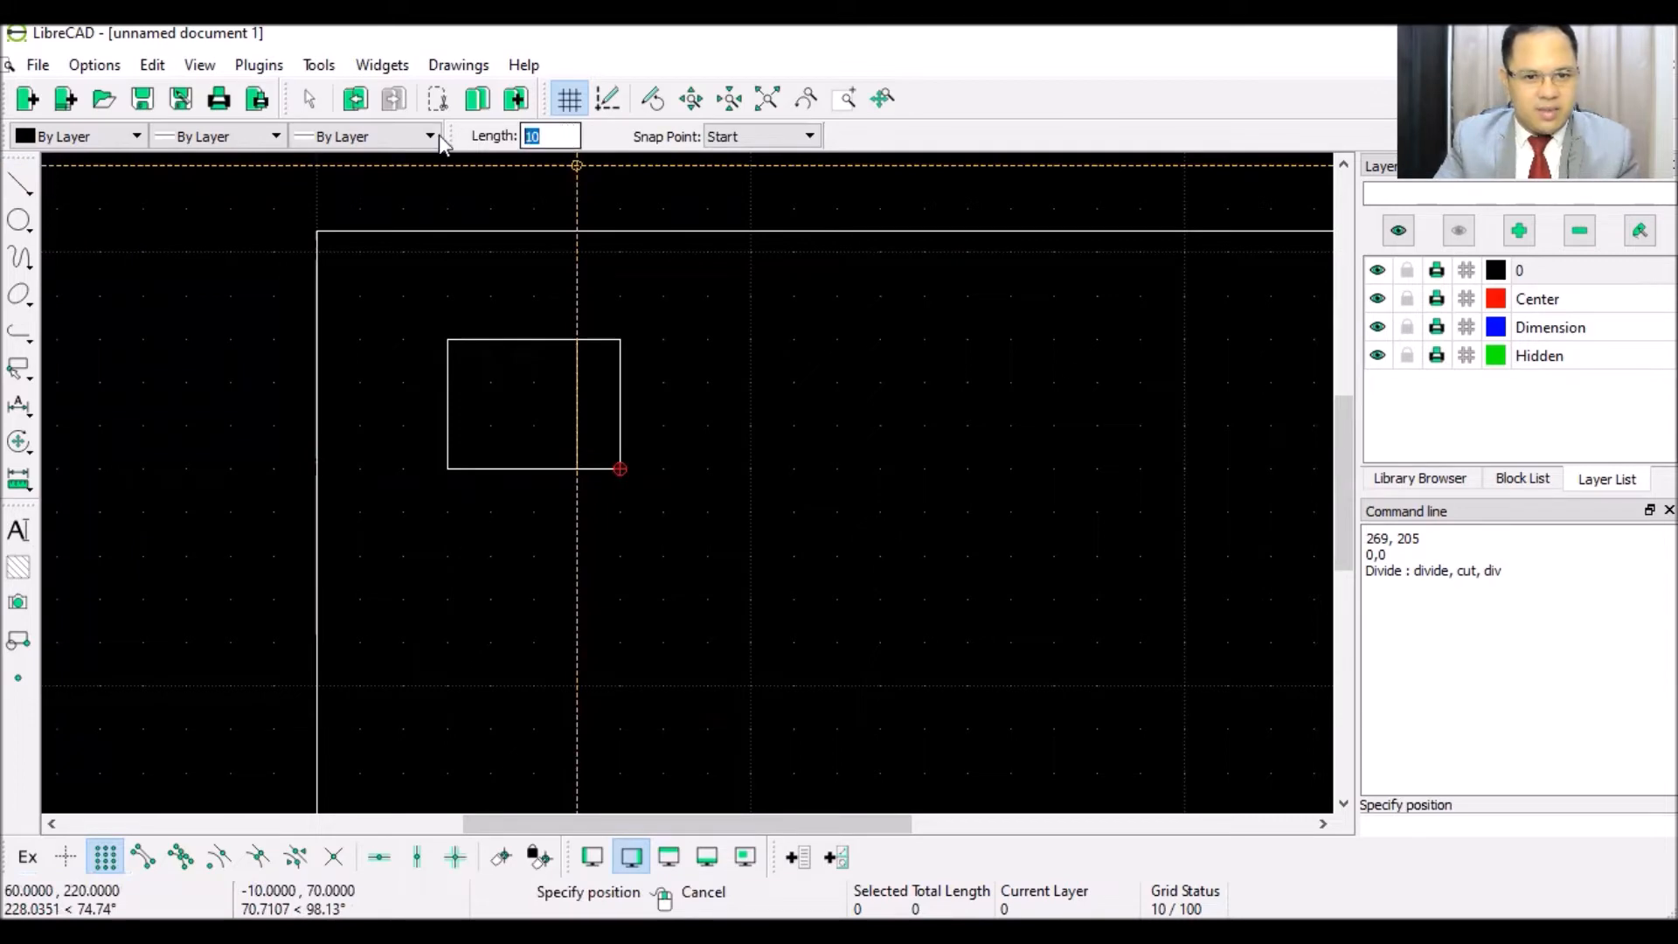
type("20")
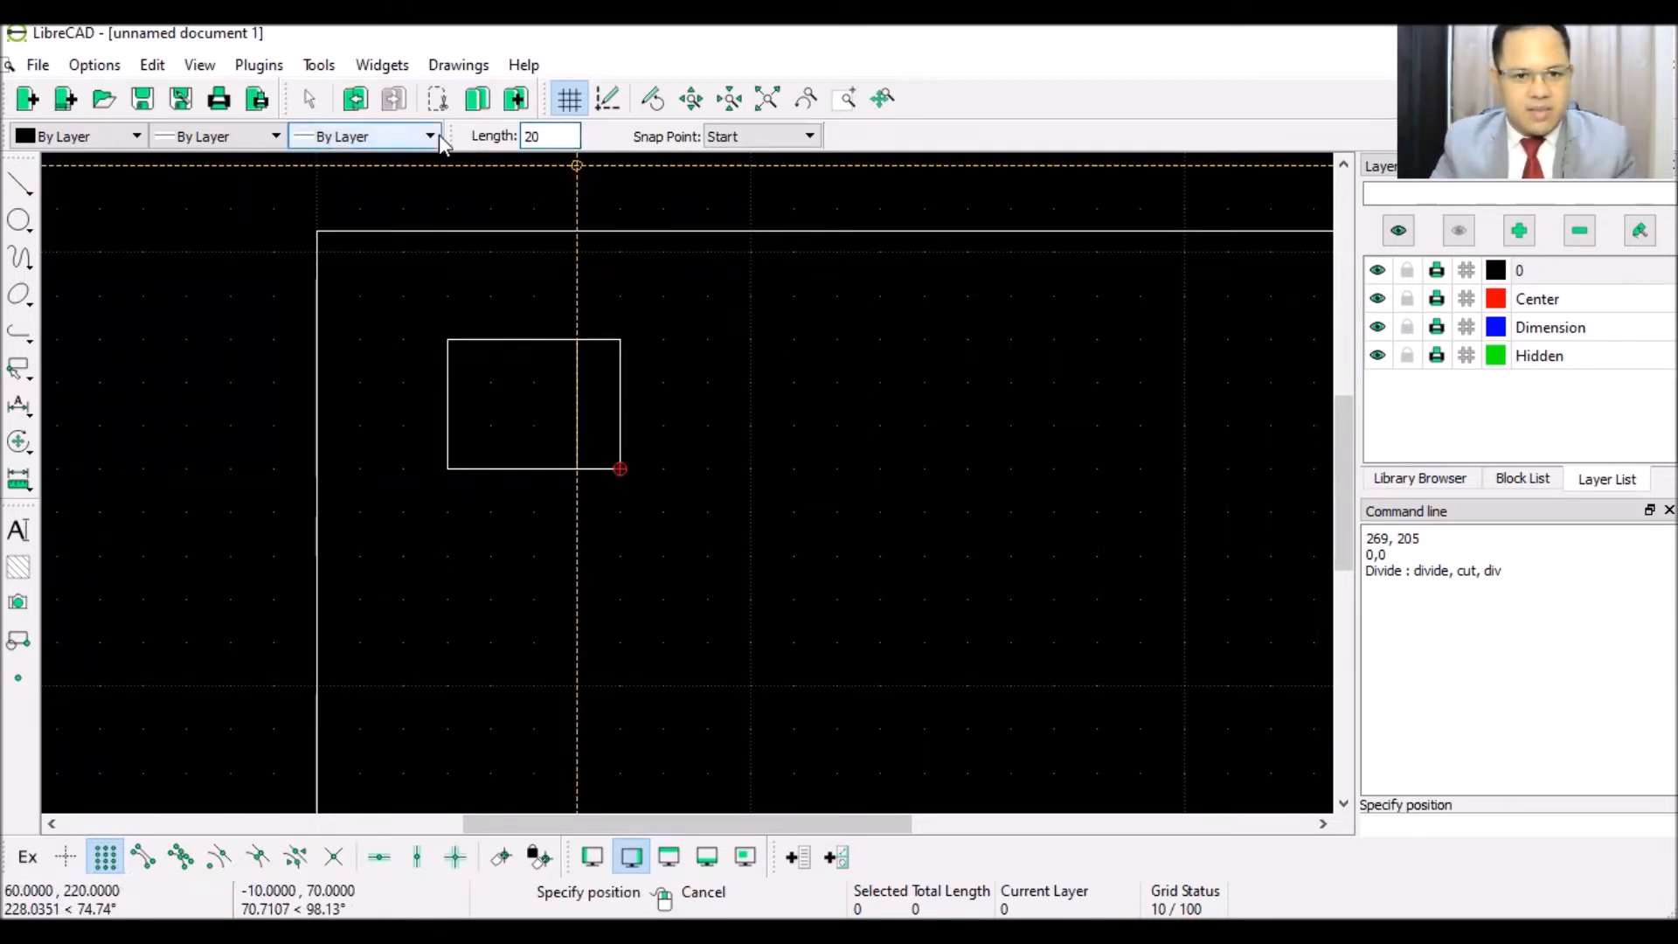
left_click(616, 338)
left_click(614, 463)
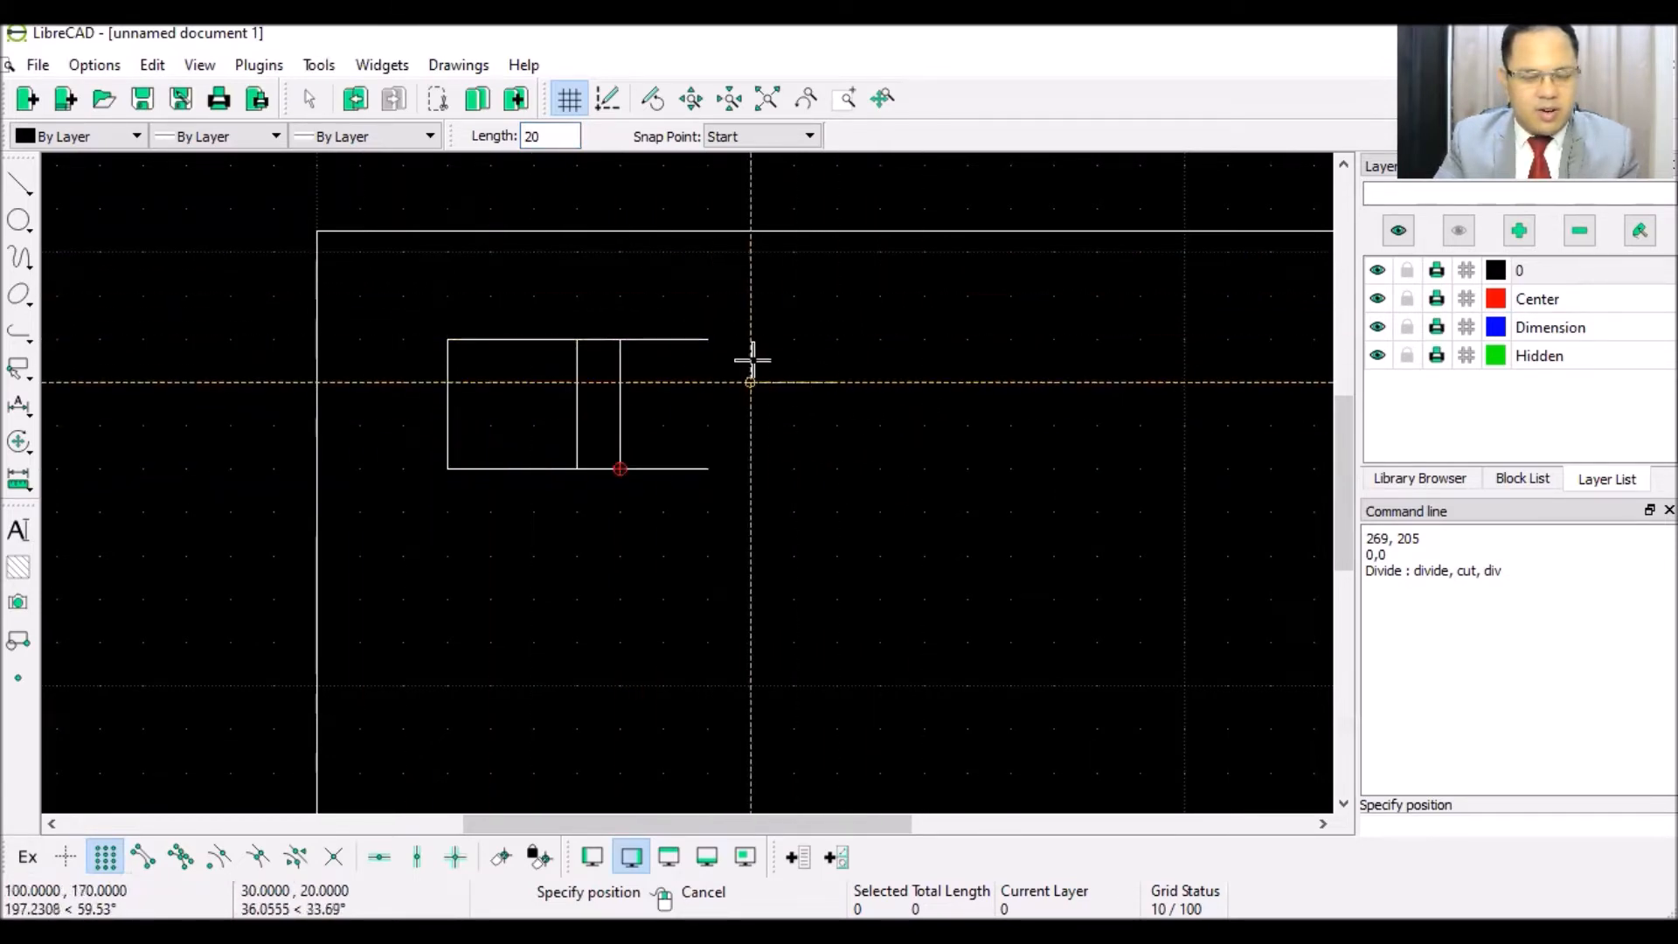
right_click(782, 317)
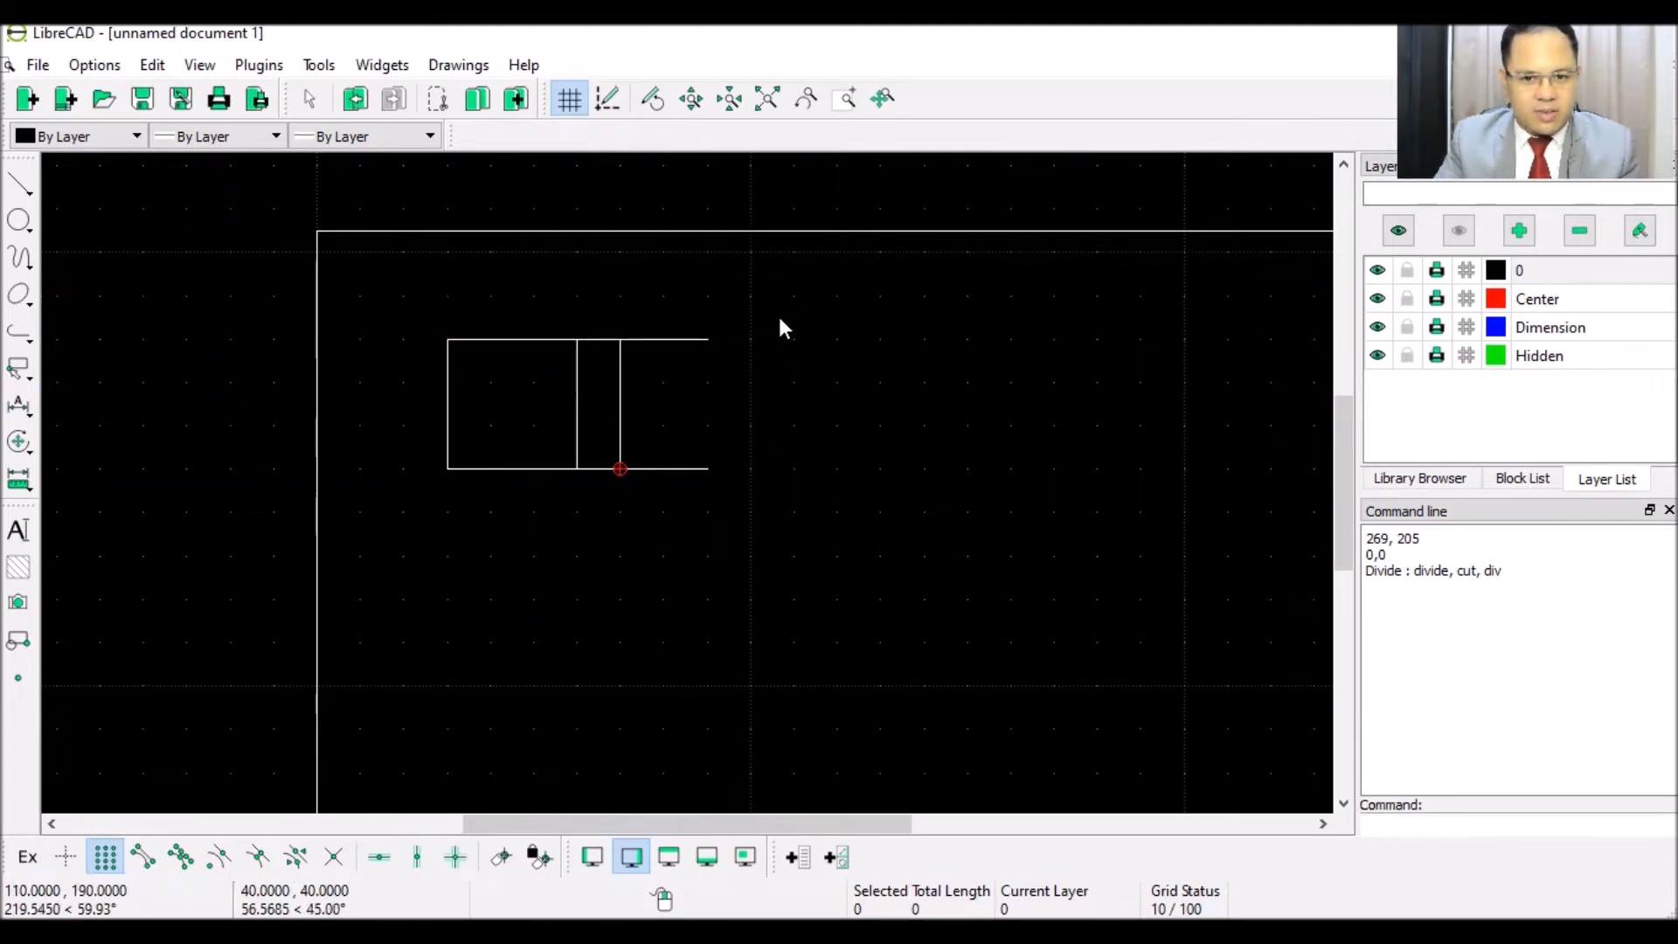
left_click(10, 190)
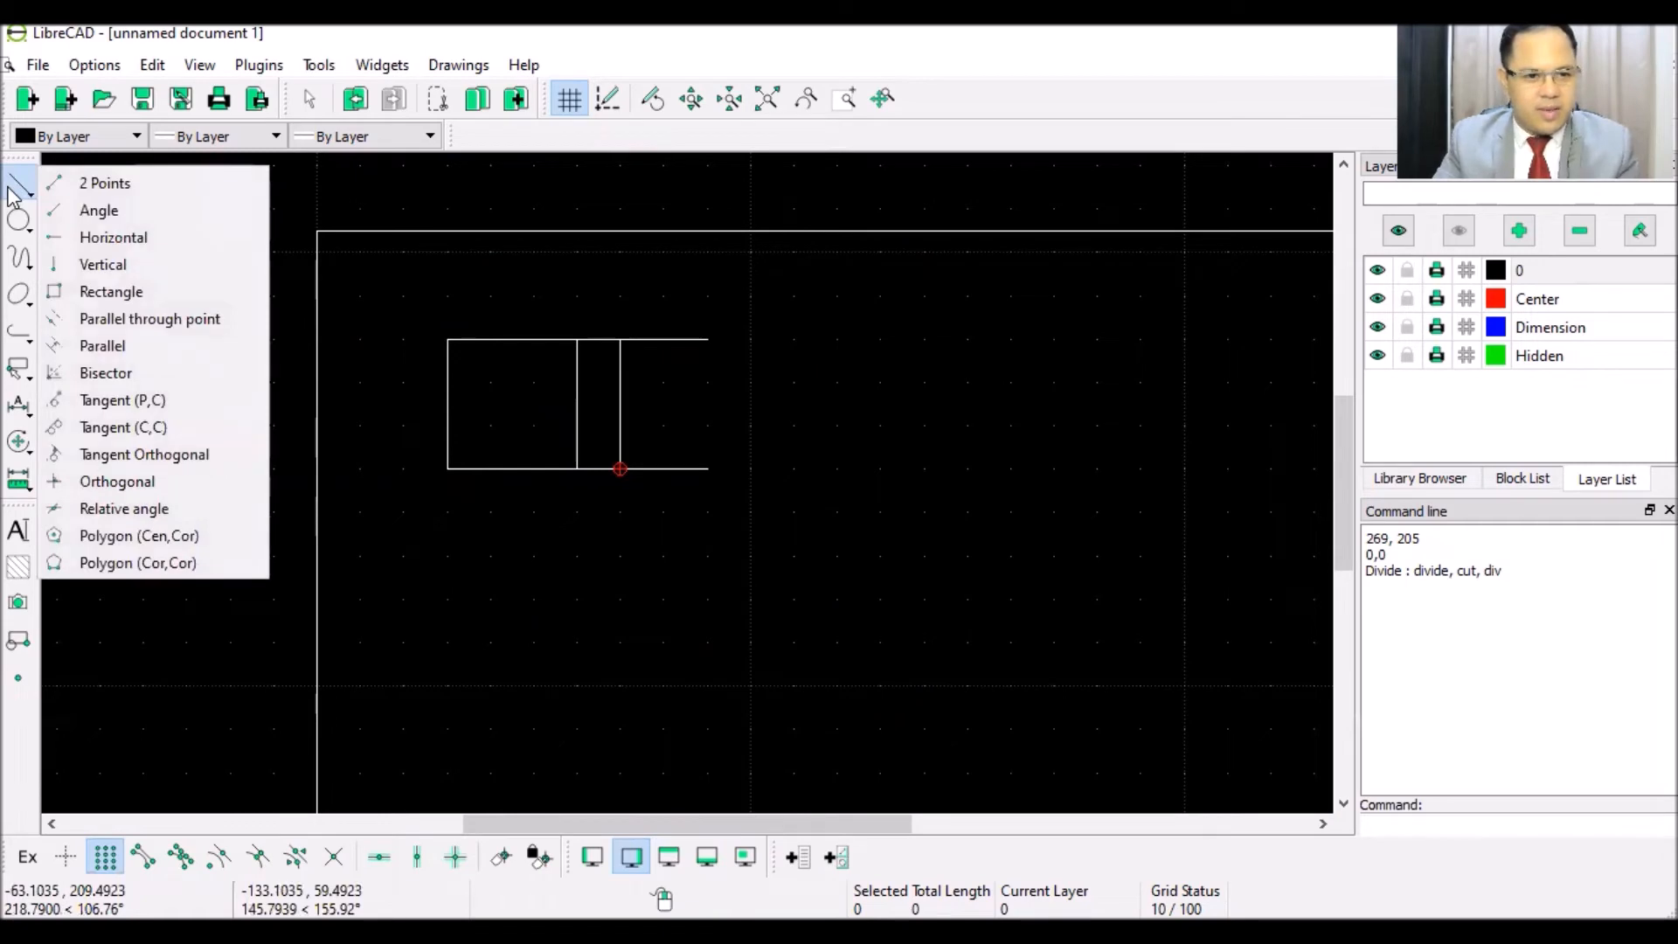
- Close the lengthened outline's right end with a vertical two-point line
left_click(96, 182)
left_click(707, 339)
left_click(706, 468)
right_click(787, 367)
right_click(805, 406)
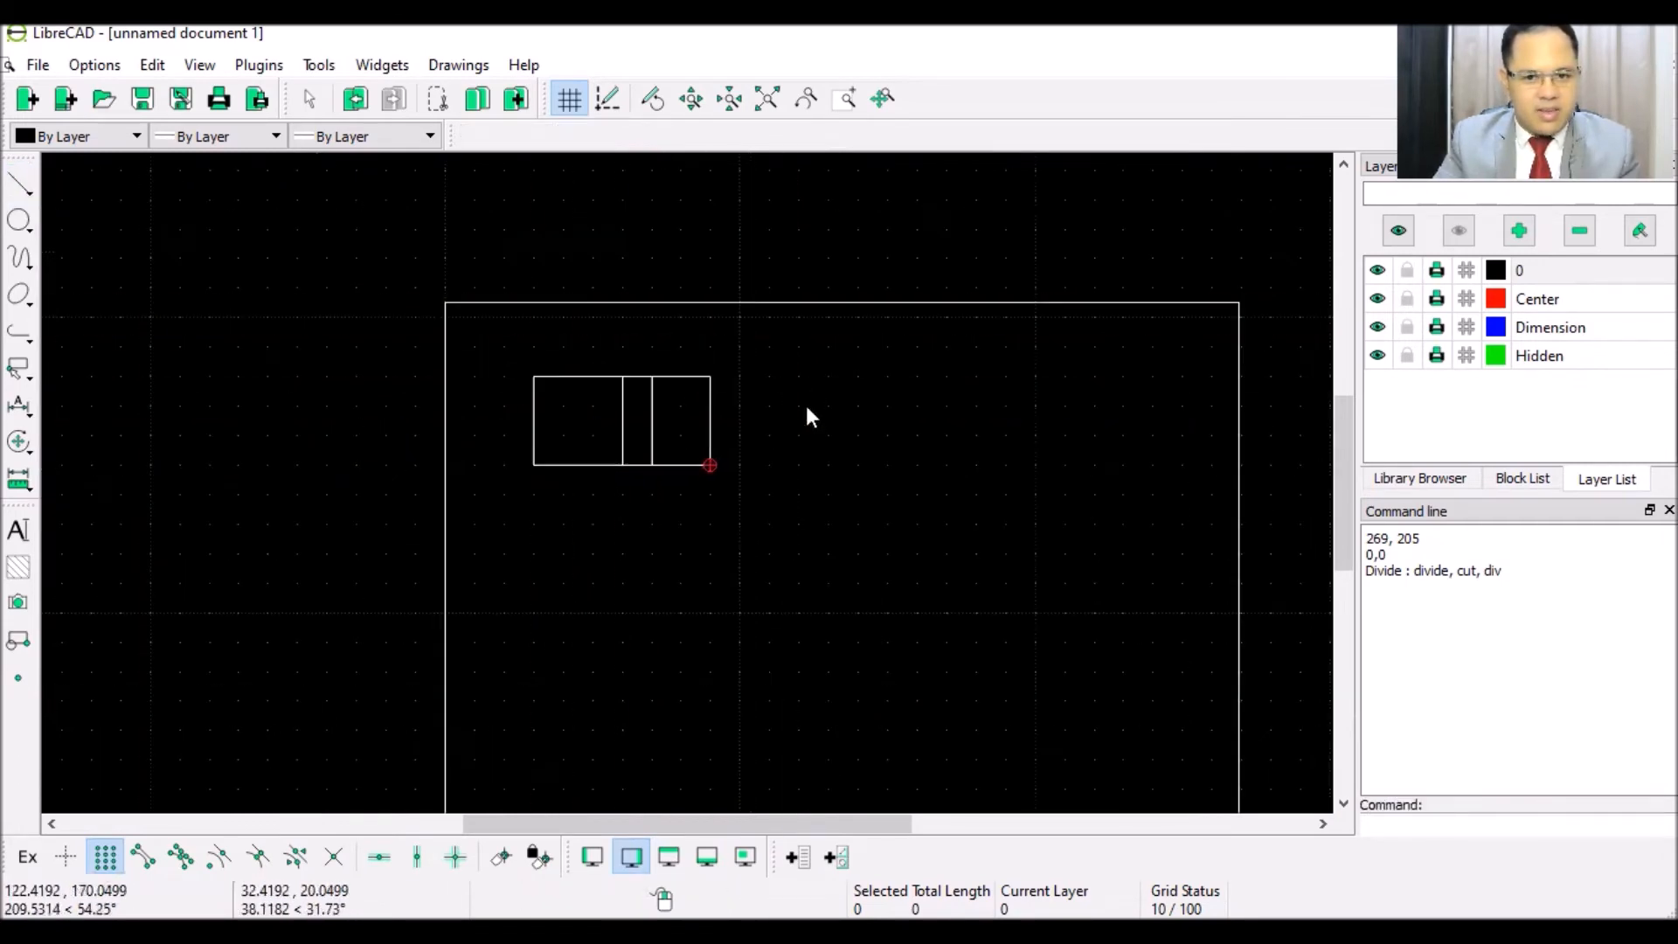
scroll(806, 405, "down", 4)
scroll(611, 433, "up", 2)
scroll(629, 419, "up", 2)
scroll(647, 481, "up", 3)
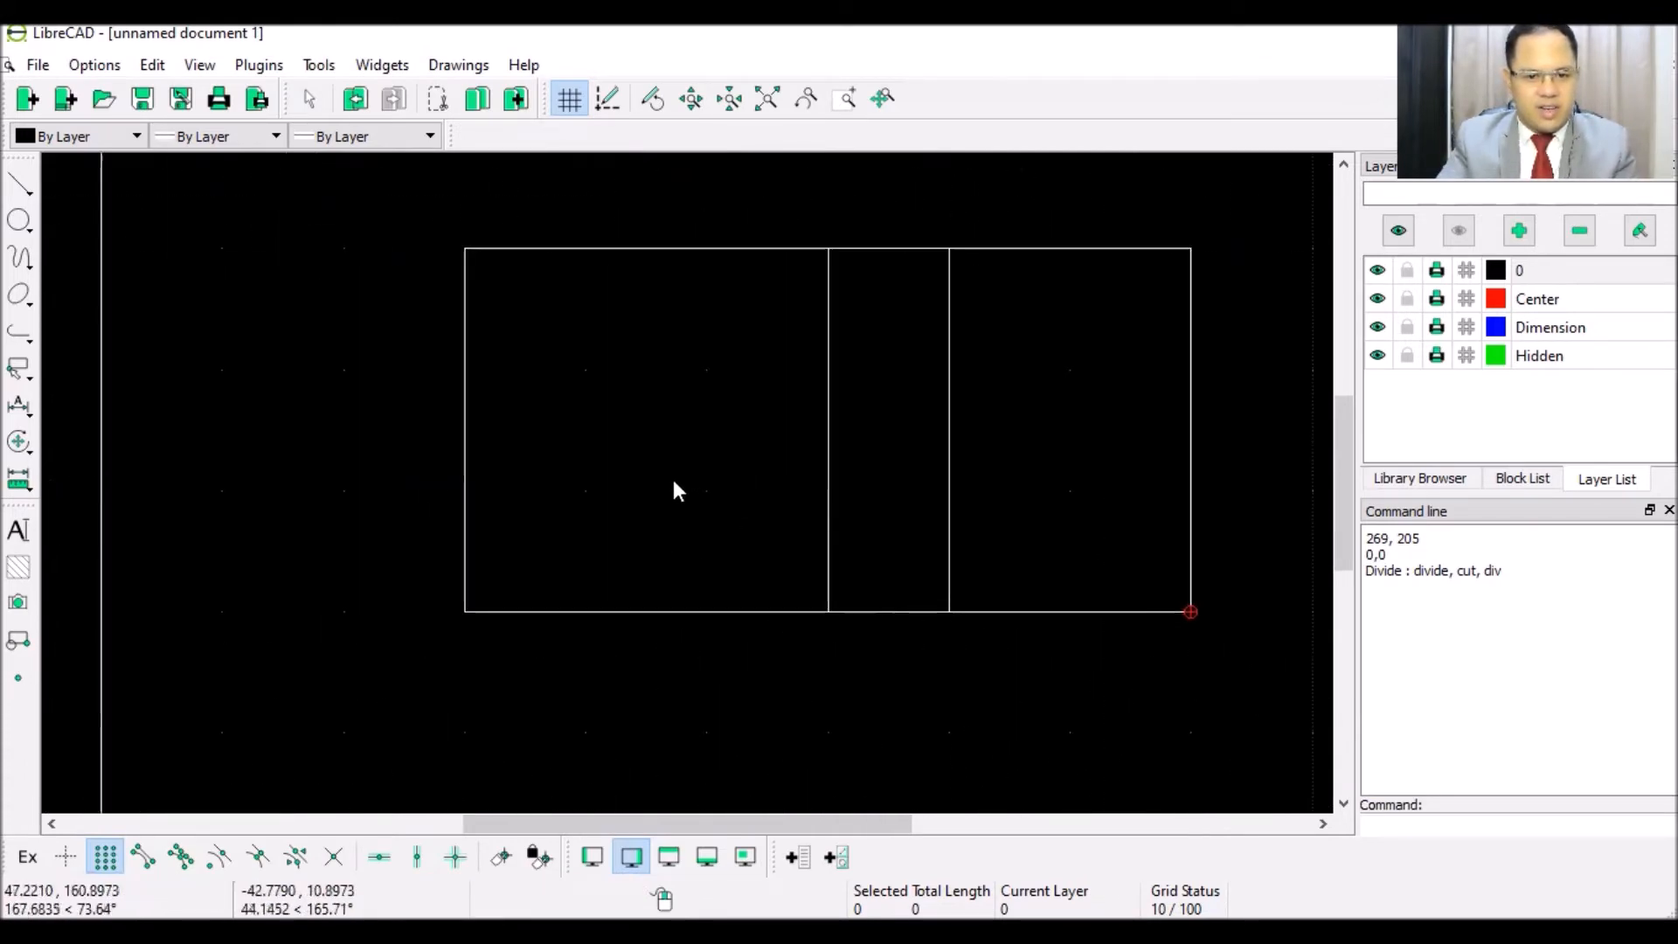
scroll(708, 460, "up", 1)
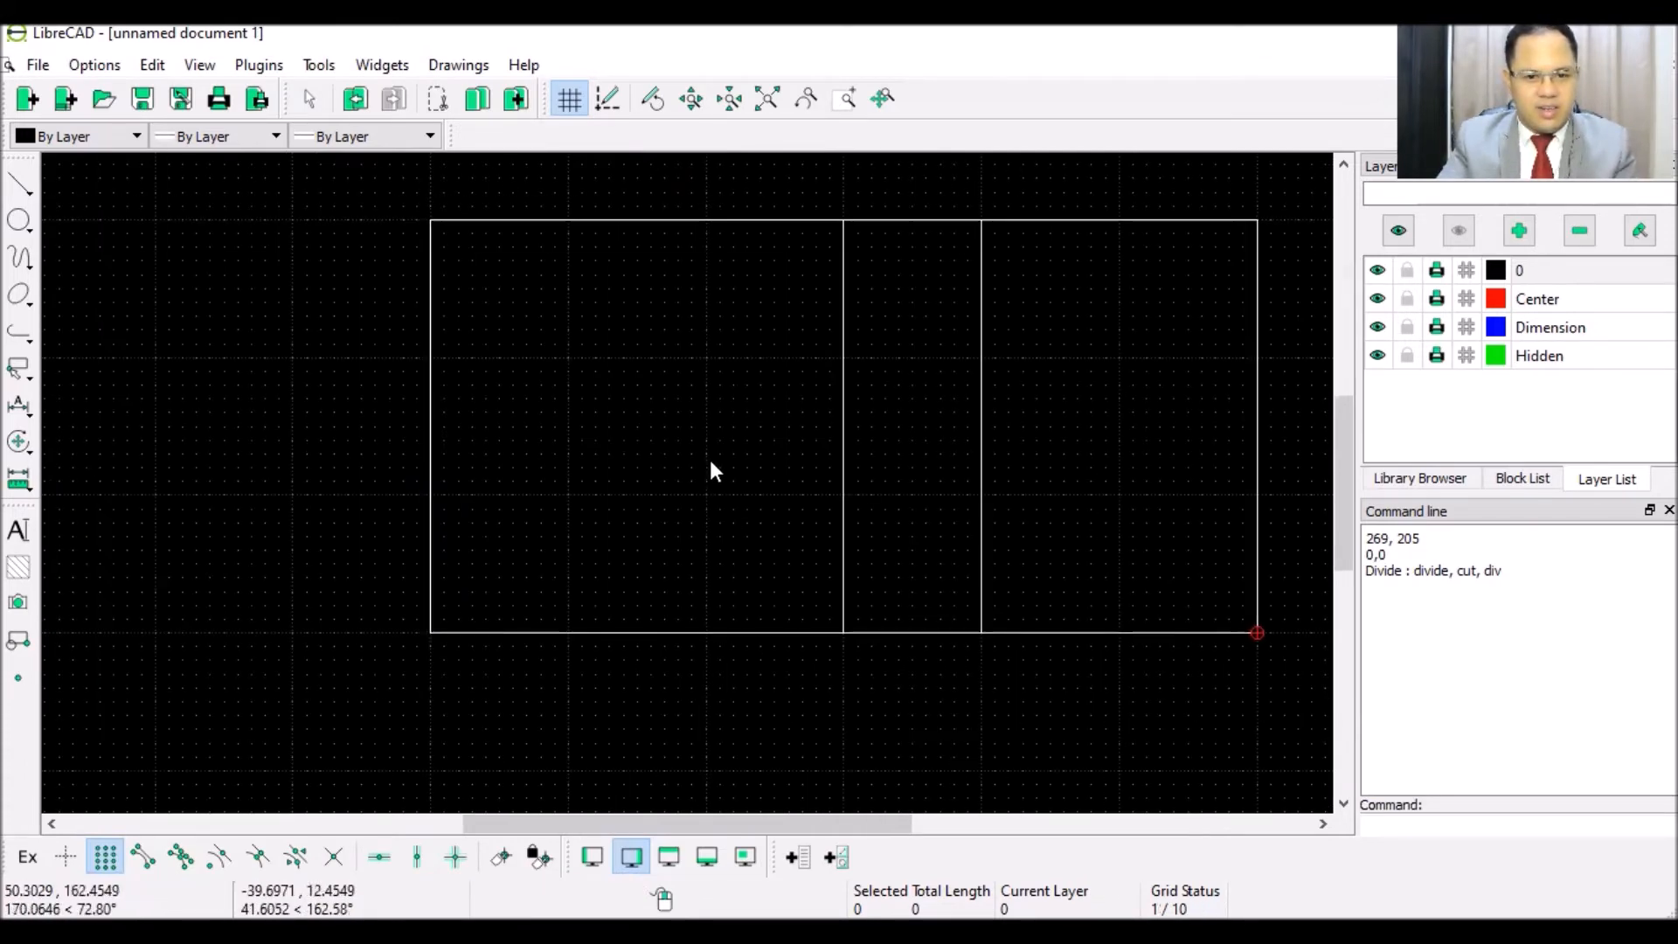
- Draw a centre-point circle in the left 30-unit square, touching its sides
left_click(13, 224)
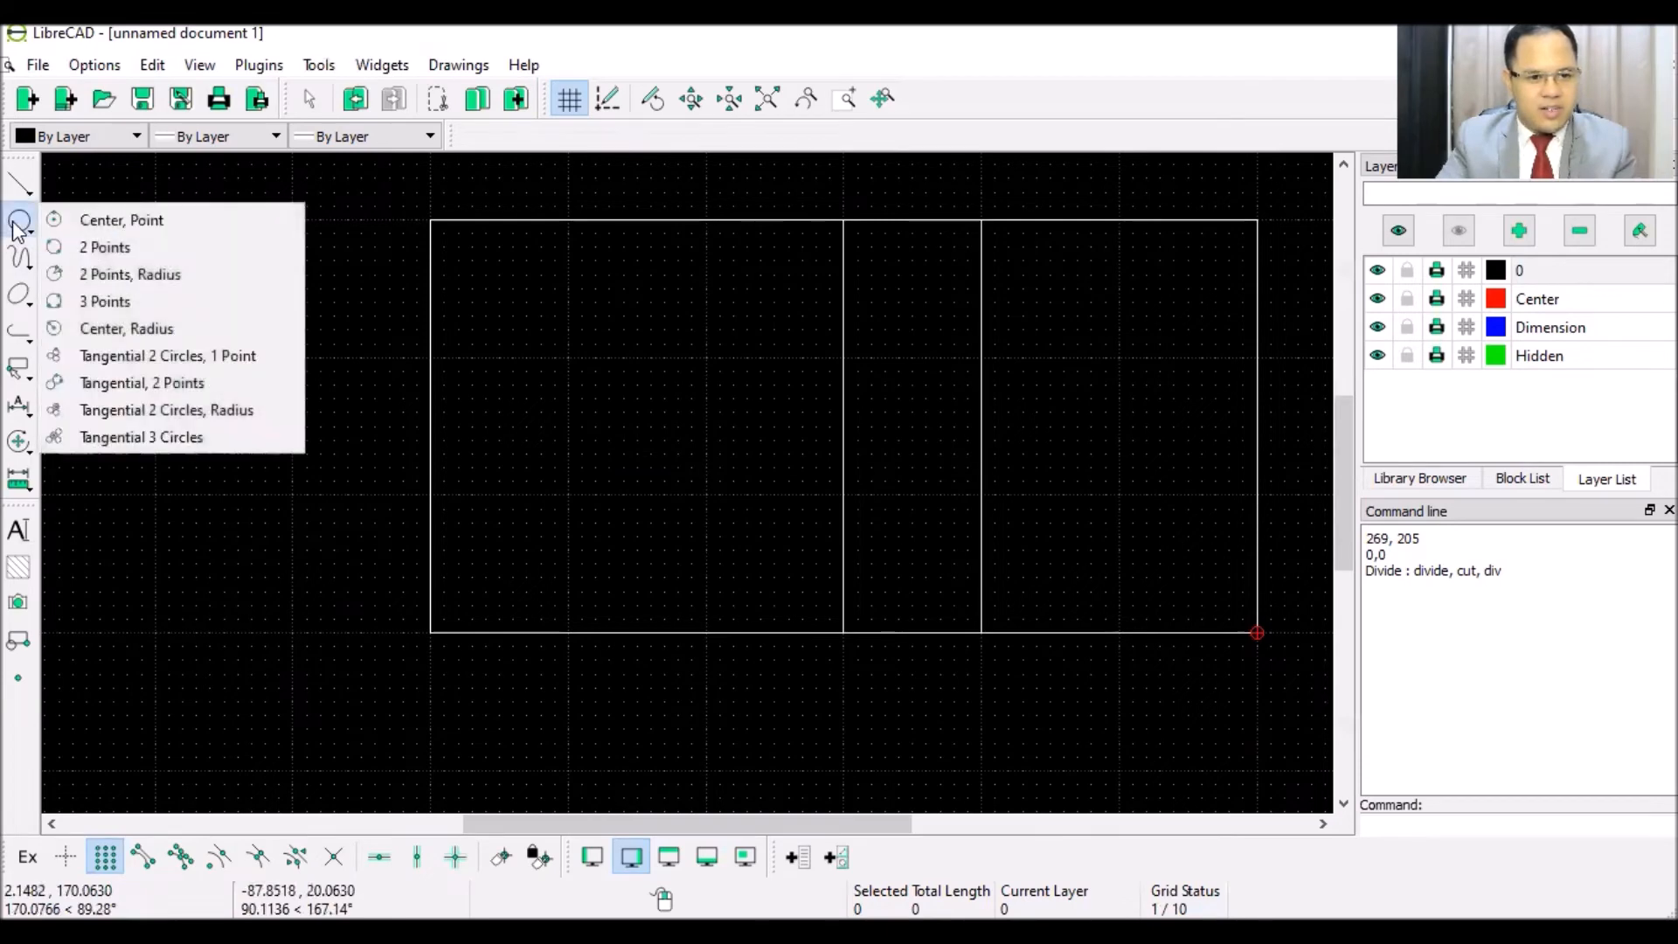
left_click(150, 224)
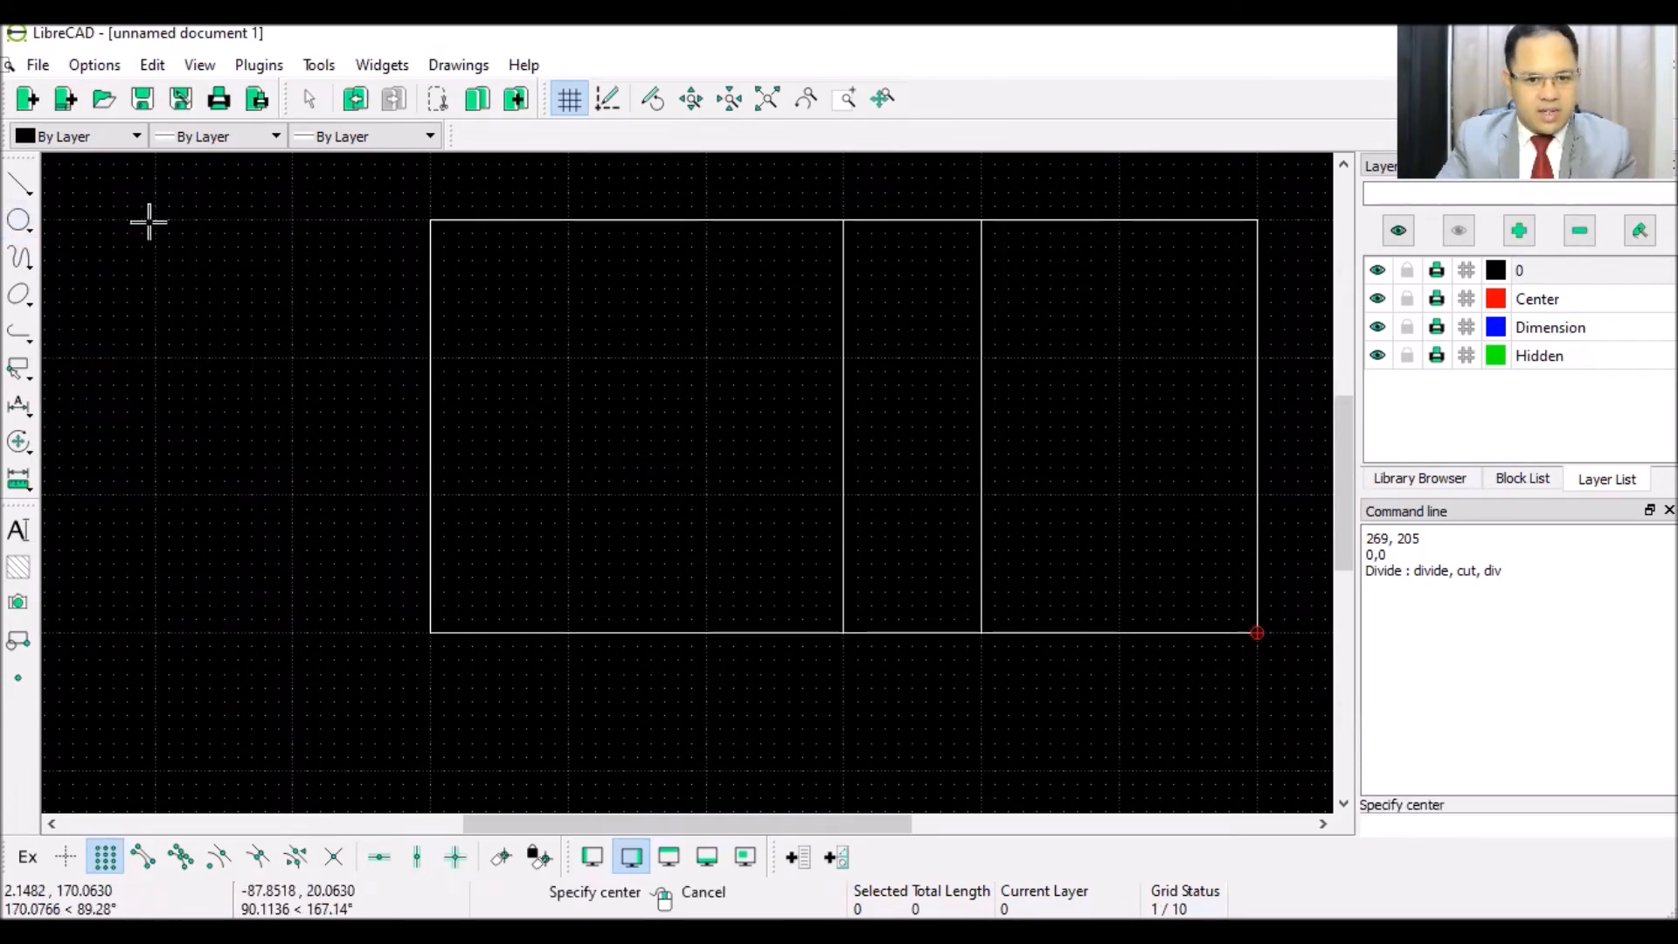
left_click(639, 427)
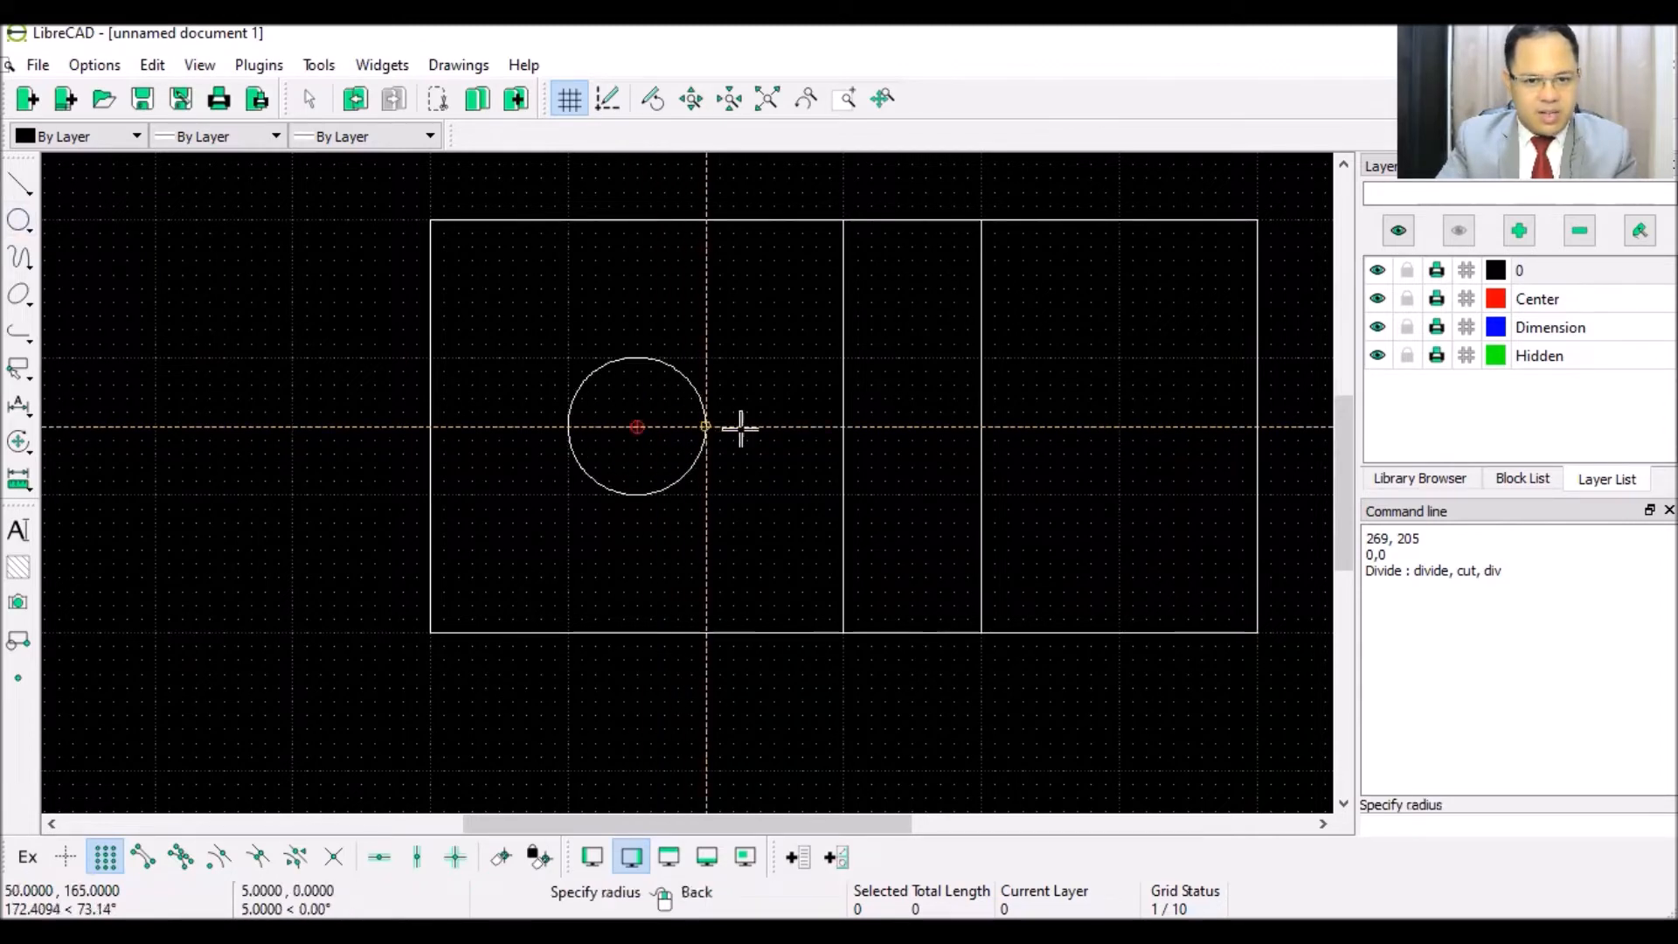
left_click(838, 428)
right_click(625, 516)
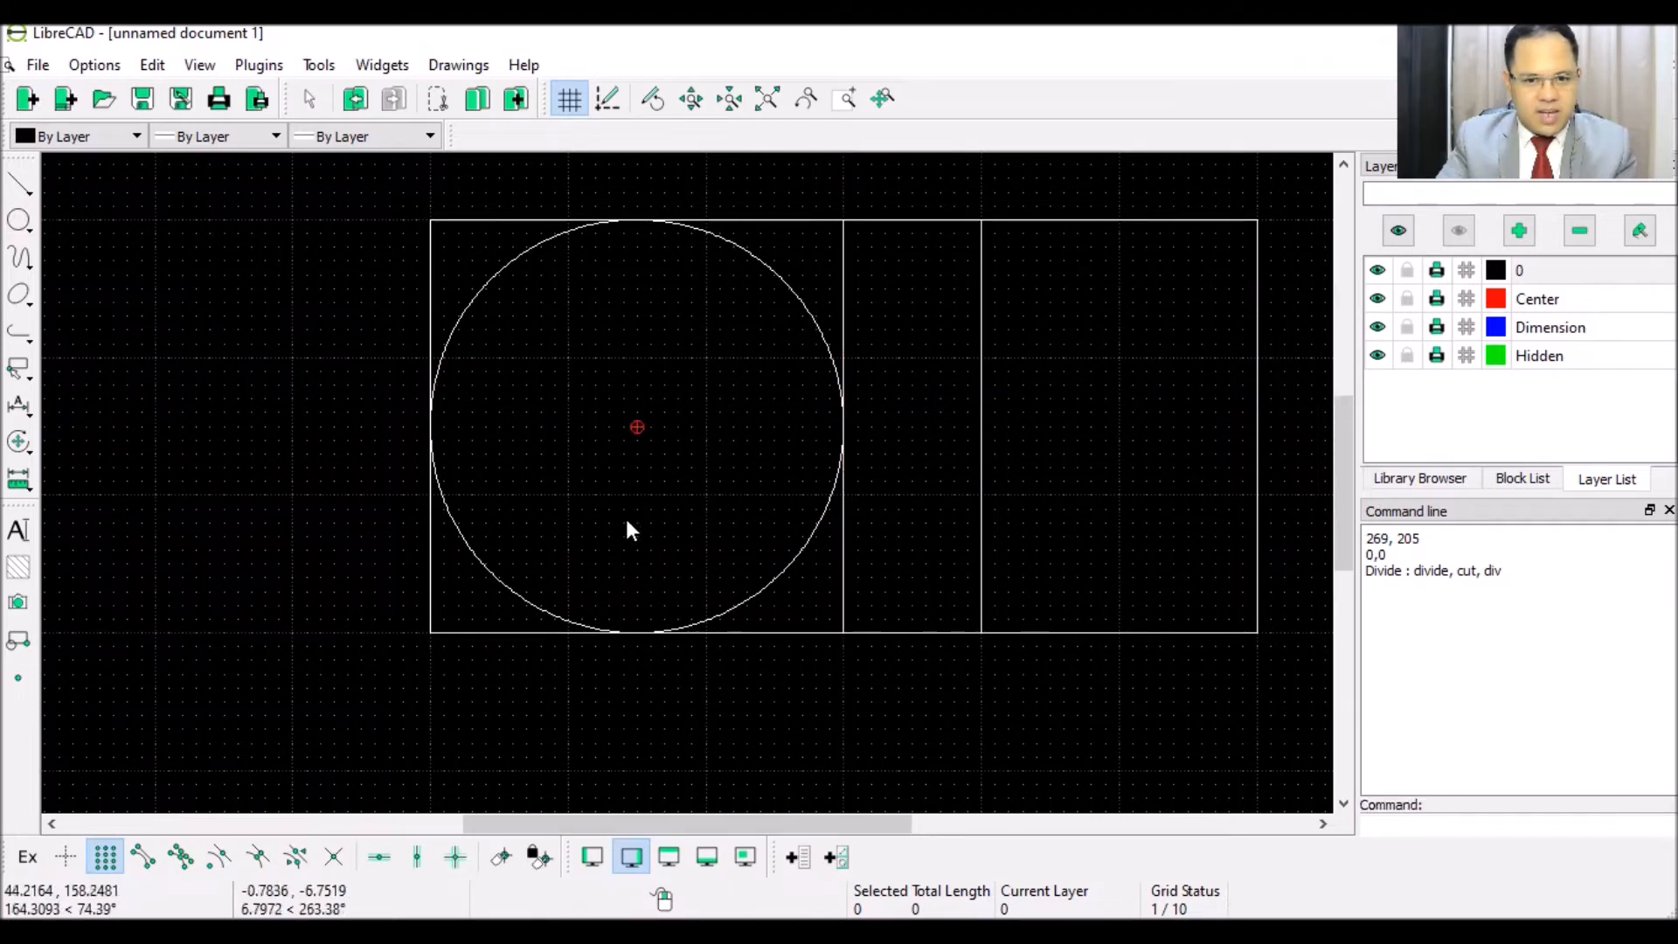
scroll(625, 515, "down", 2)
scroll(626, 515, "down", 5)
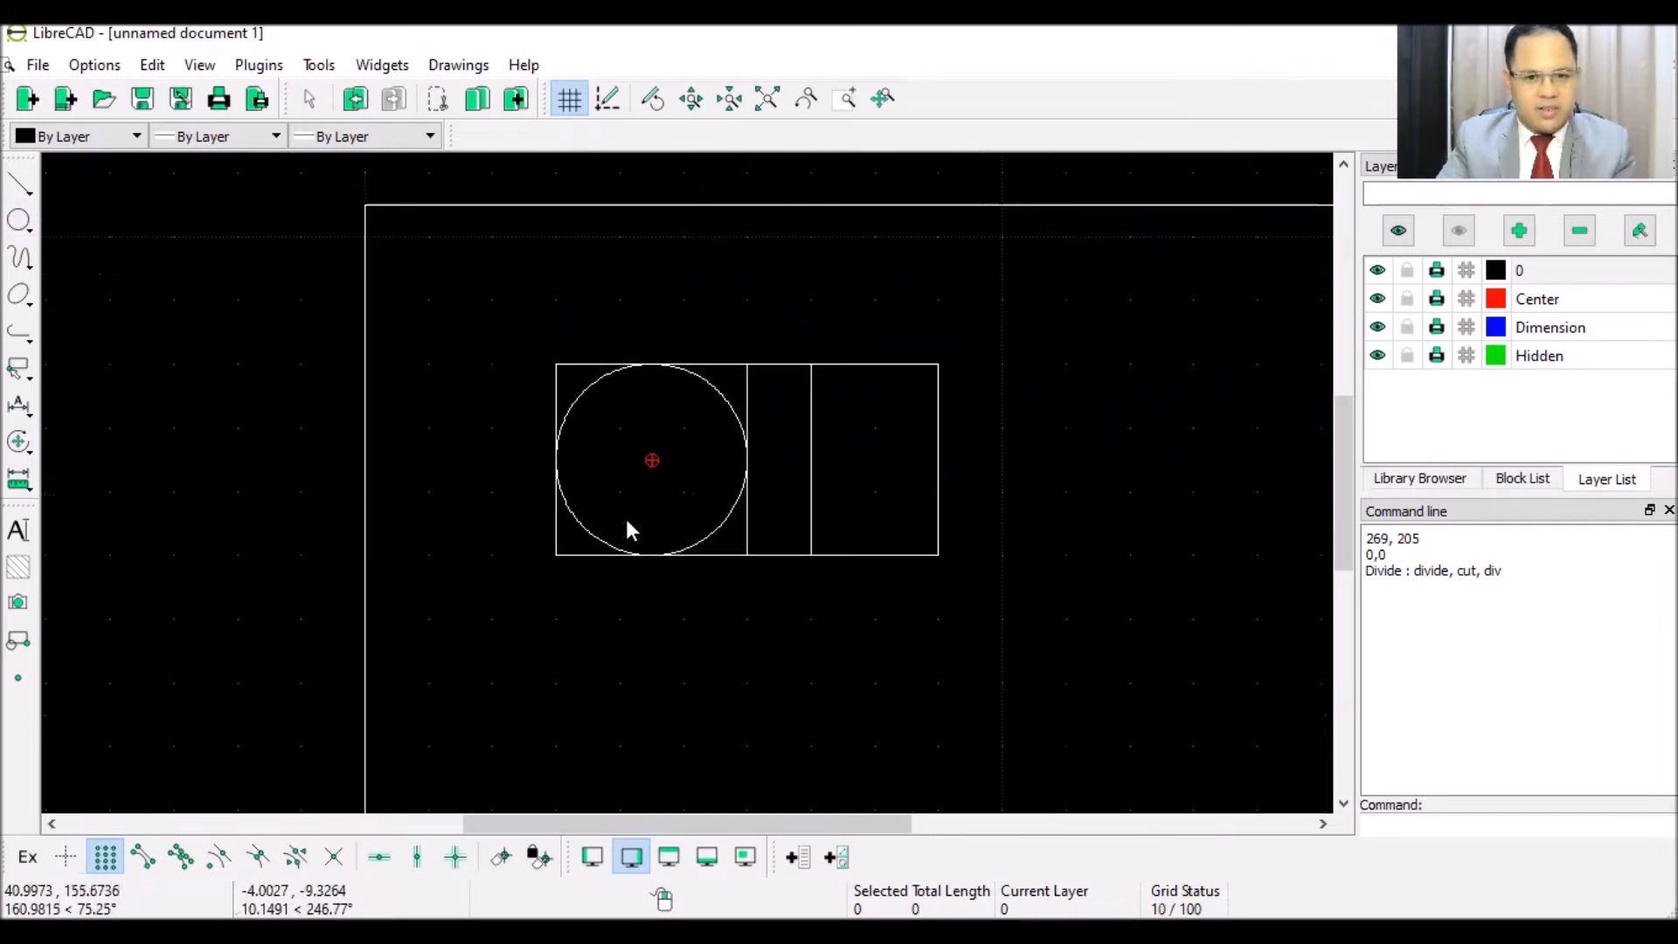
scroll(626, 516, "up", 3)
scroll(627, 521, "up", 2)
scroll(773, 363, "down", 2)
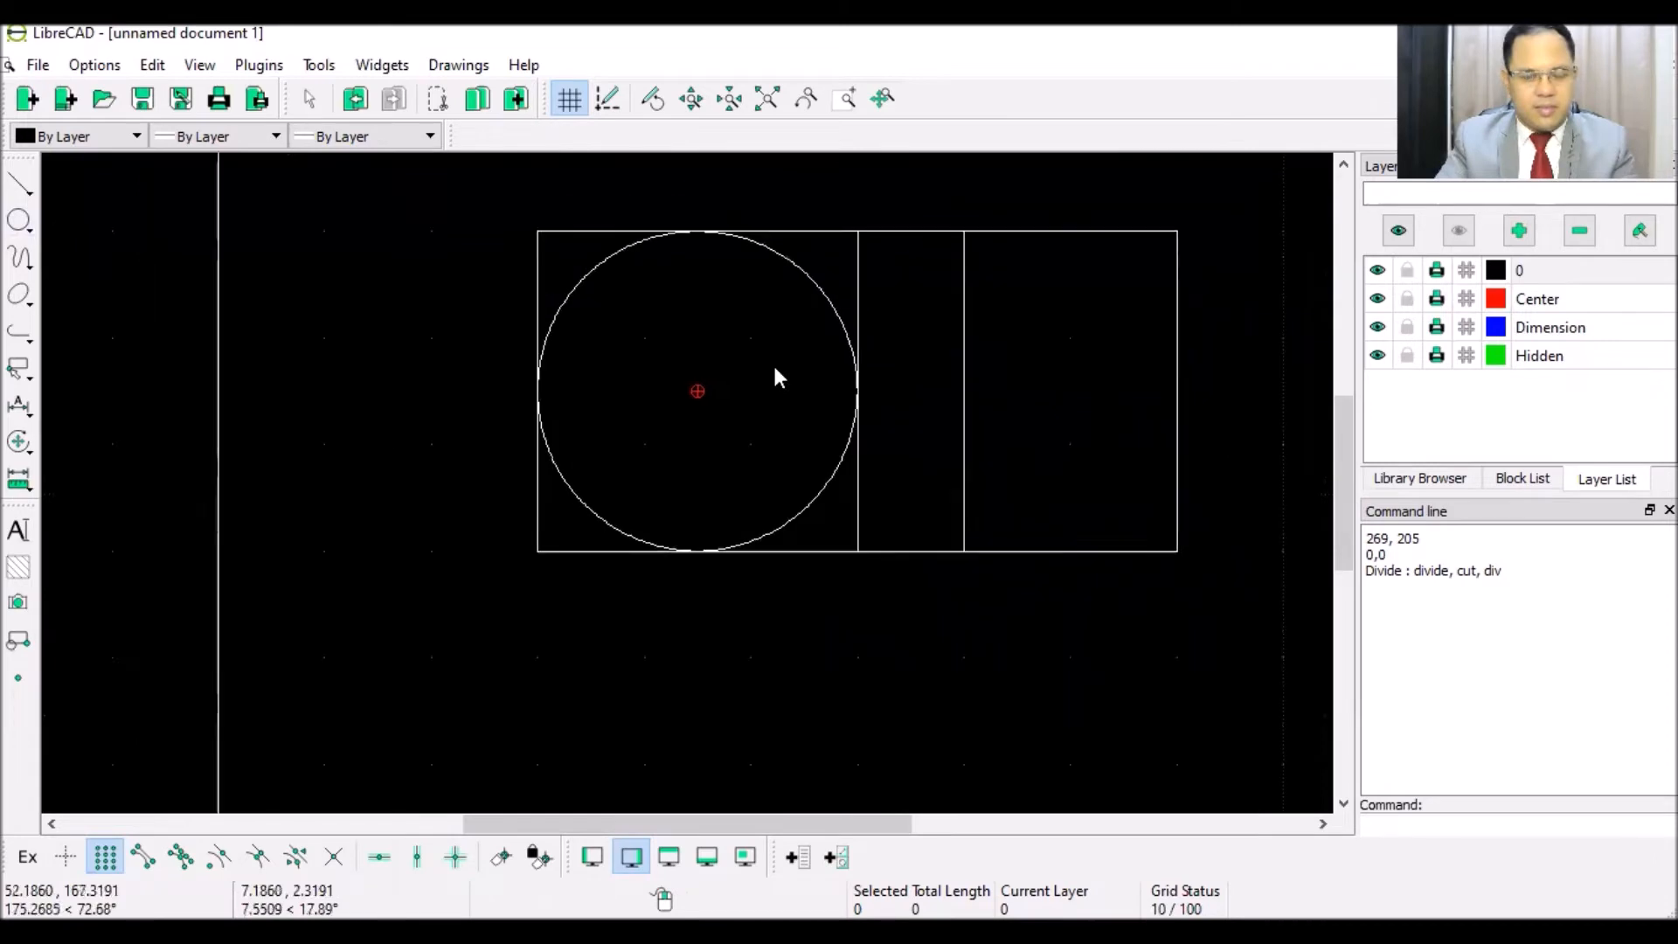
scroll(800, 319, "up", 1)
scroll(731, 359, "up", 1)
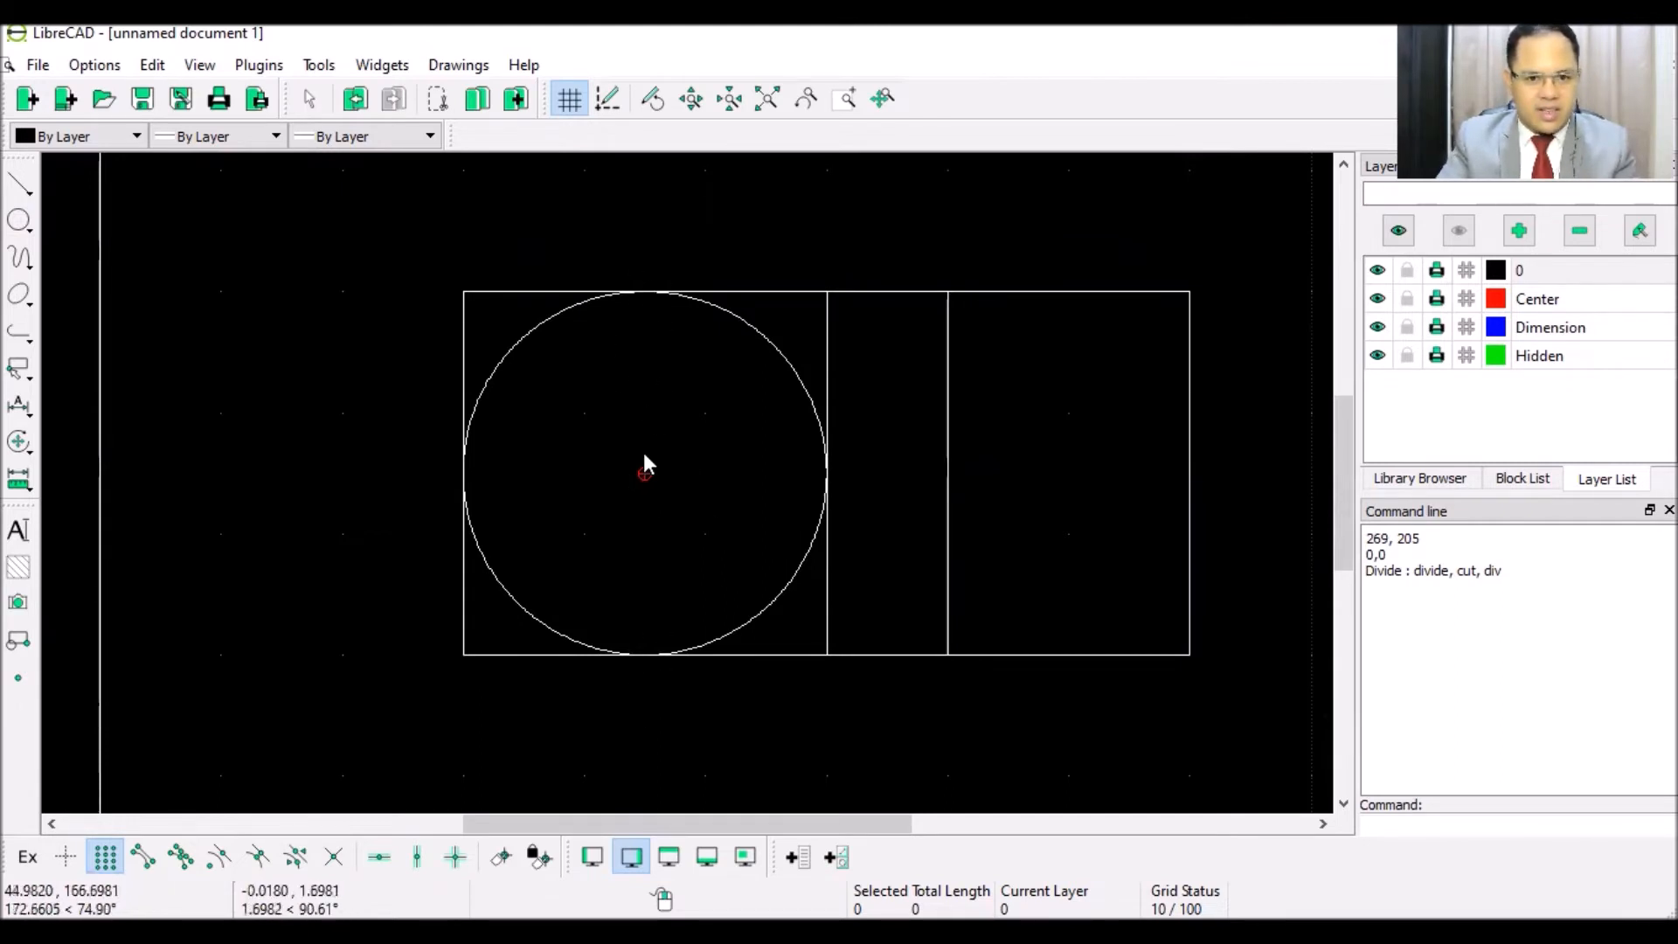
scroll(644, 455, "up", 1)
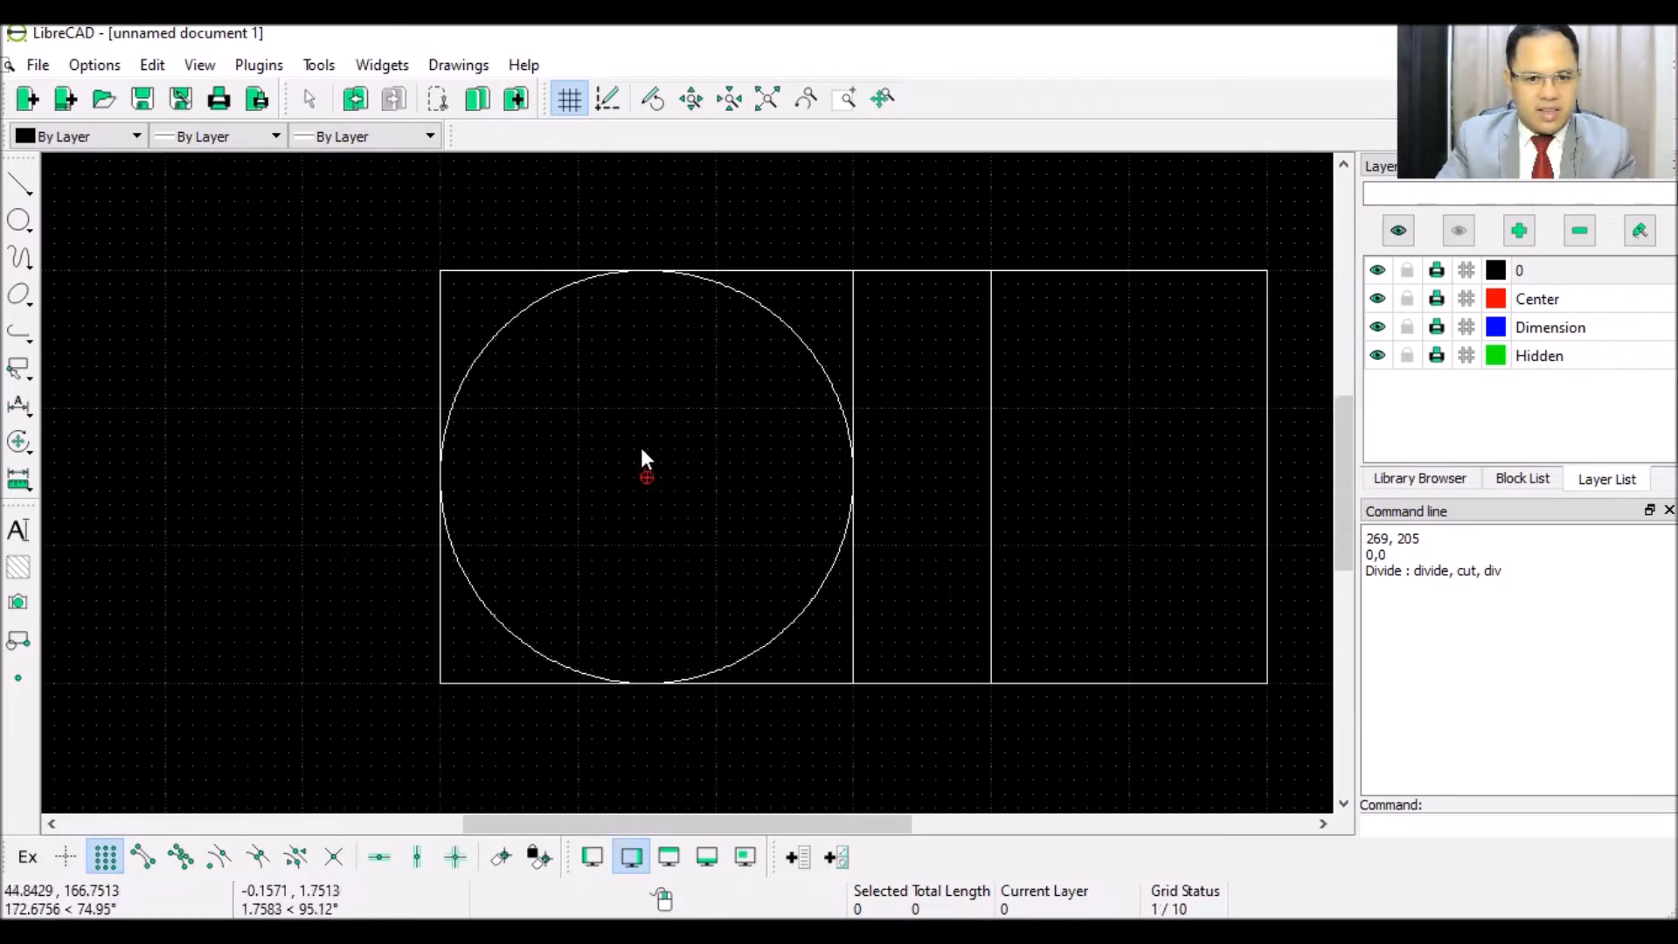
- Draw a vertical line through the circle's centre and delete the square's left edge
left_click(26, 194)
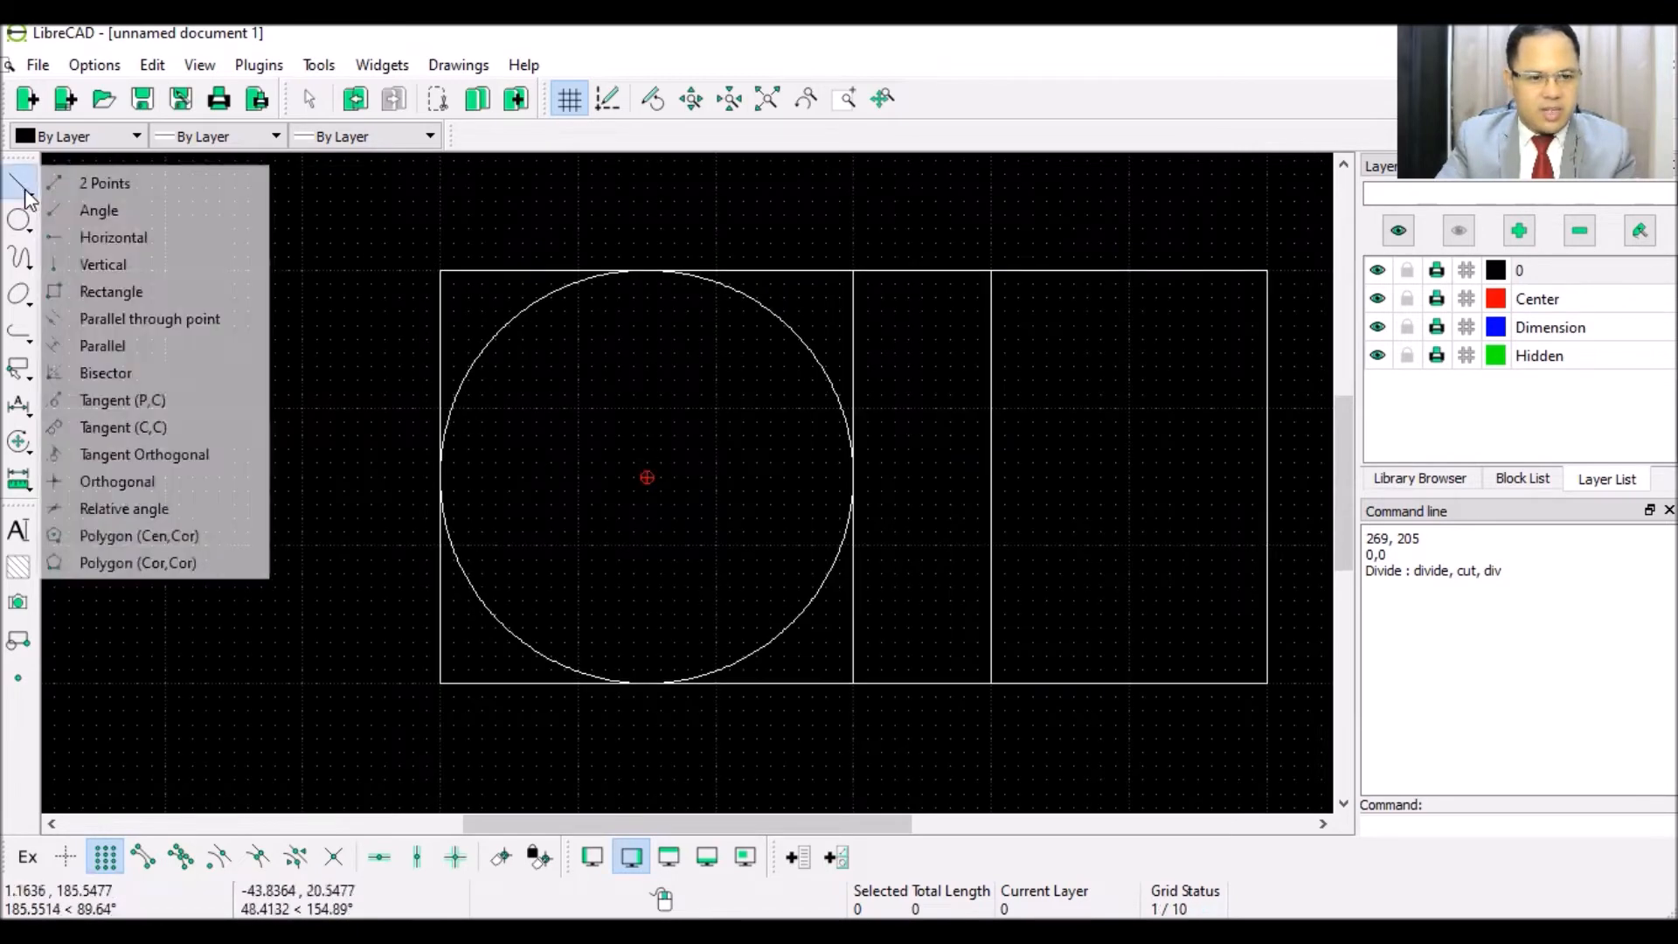
left_click(112, 187)
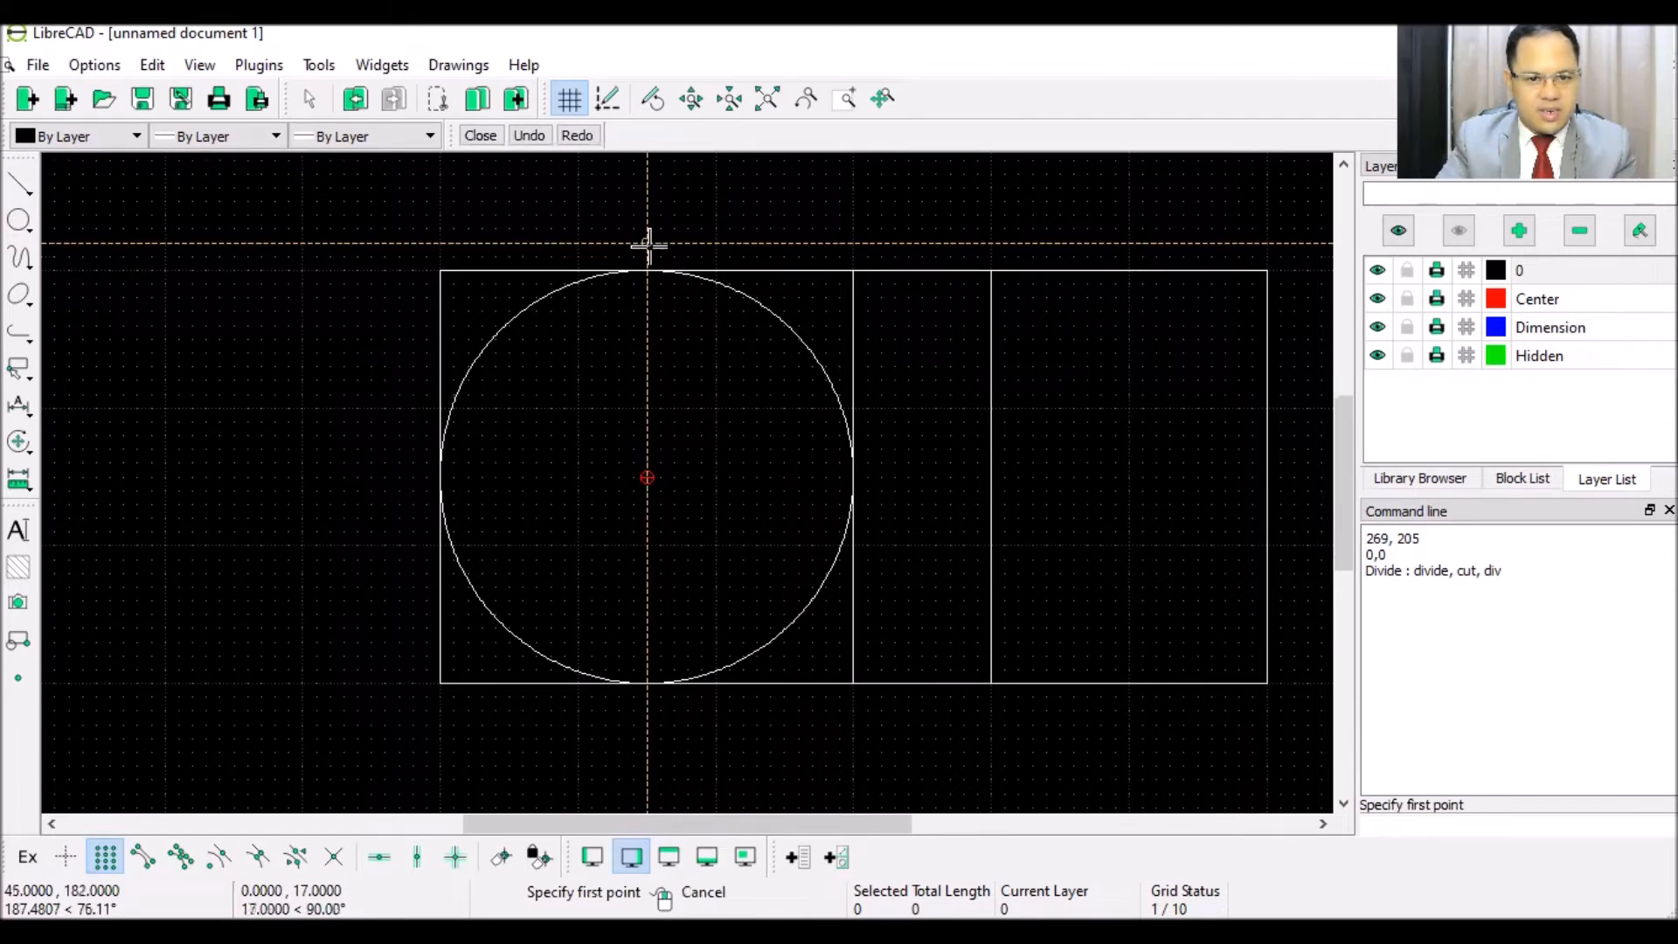
left_click(648, 243)
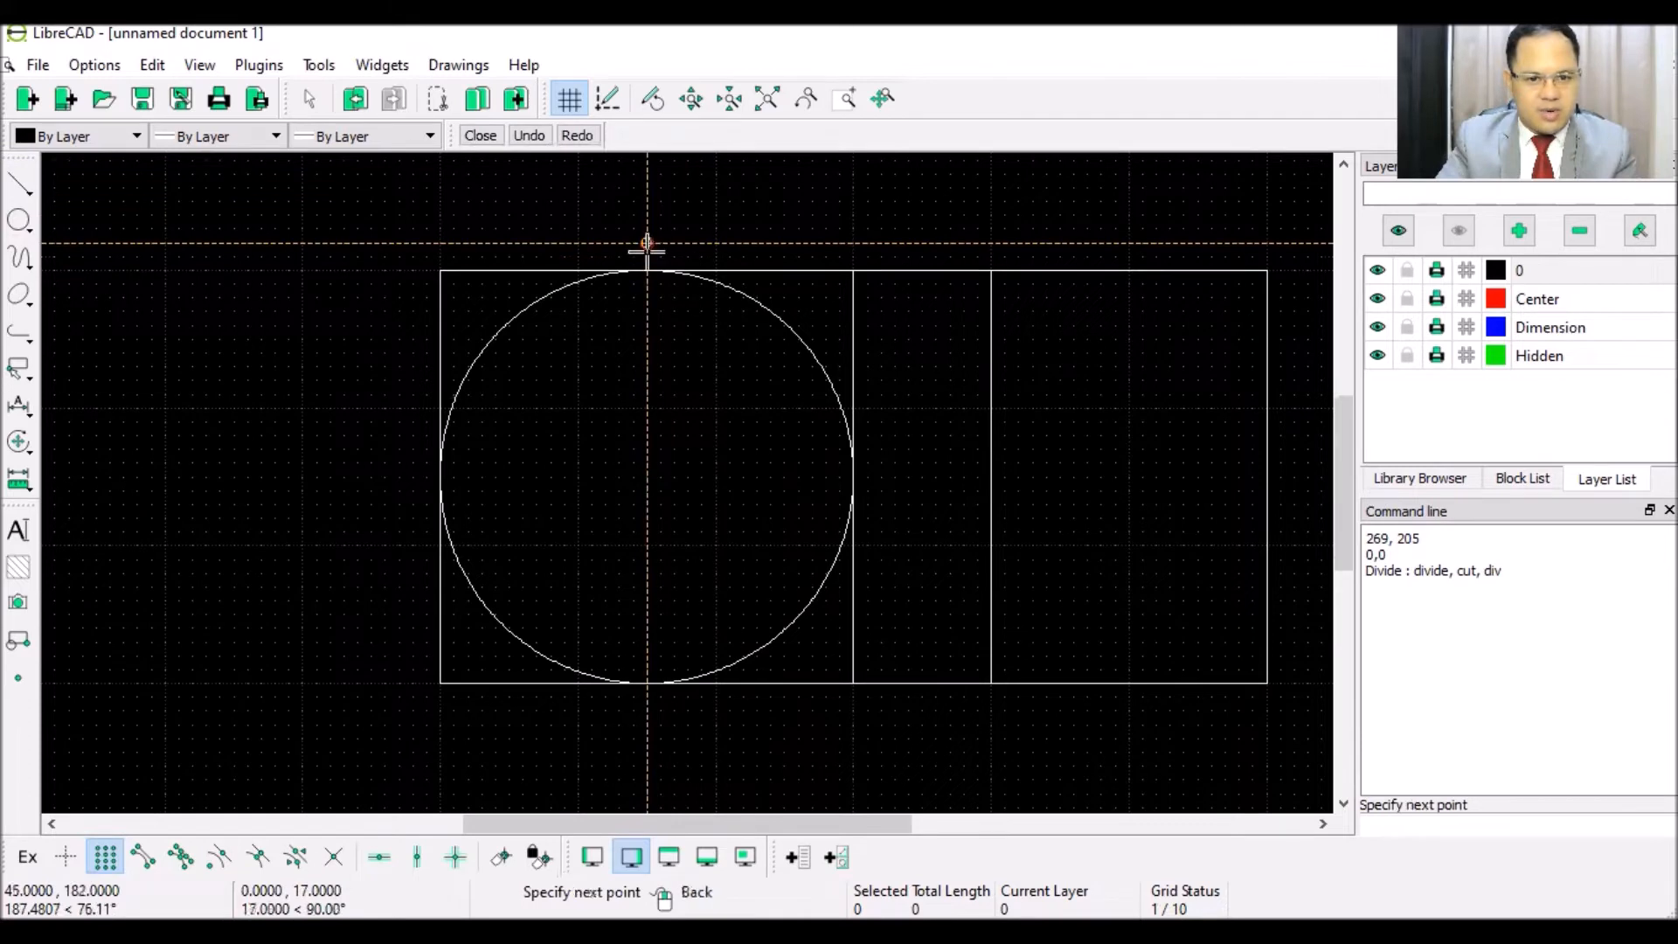
left_click(647, 738)
right_click(346, 468)
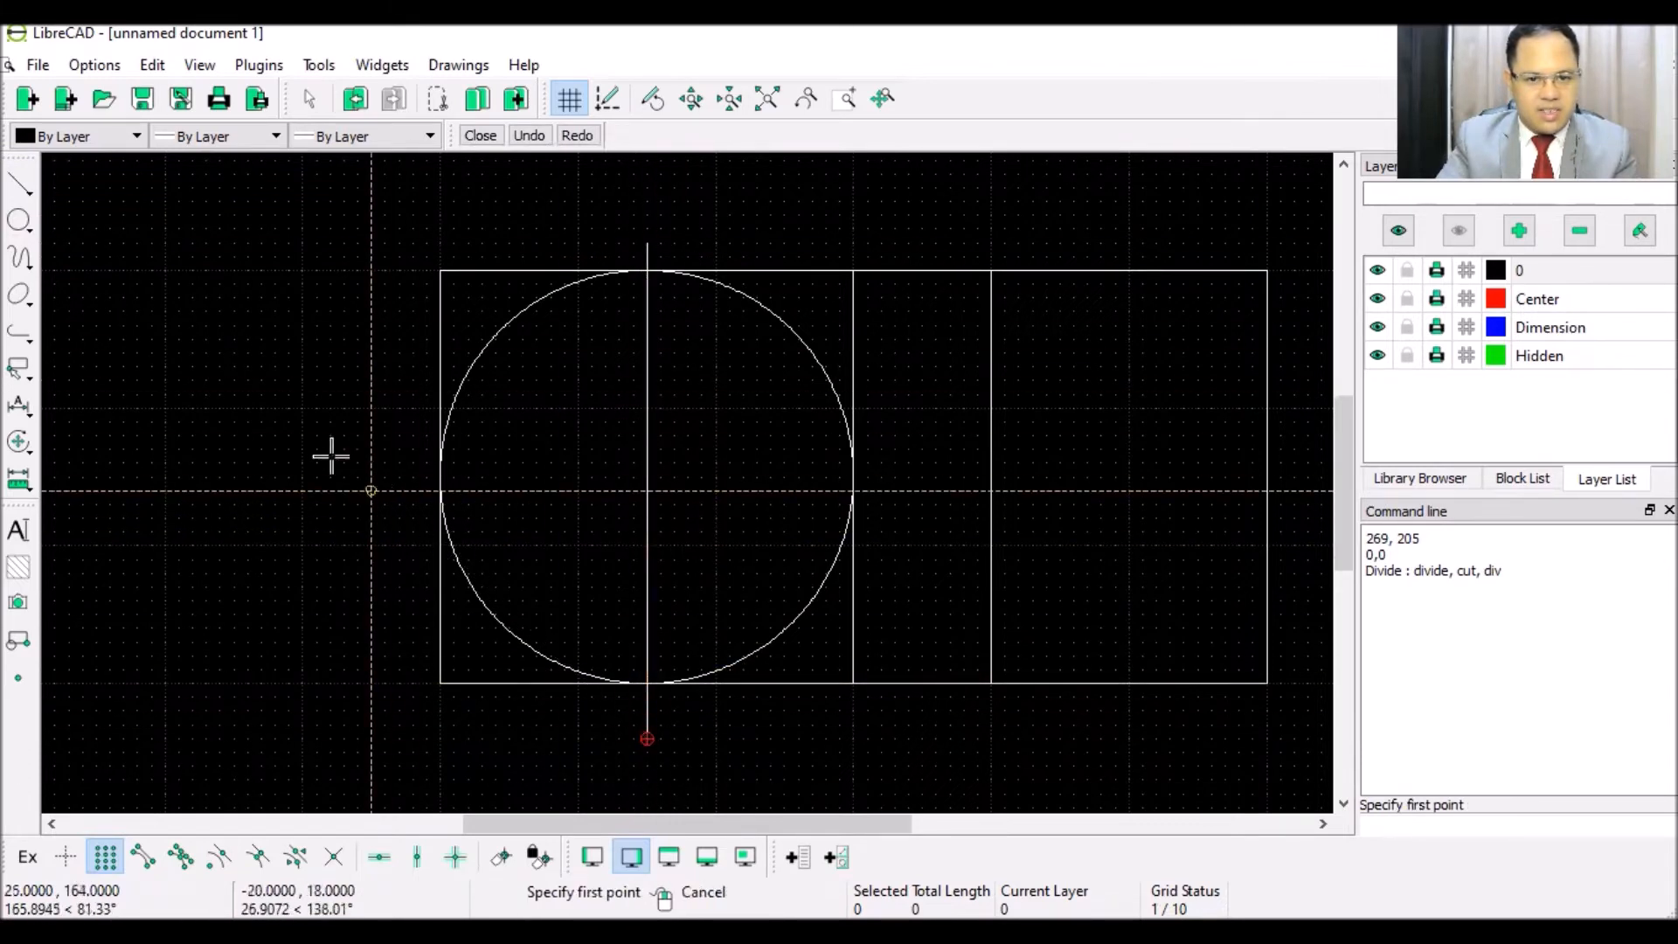
right_click(291, 360)
left_click(437, 371)
key("Delete")
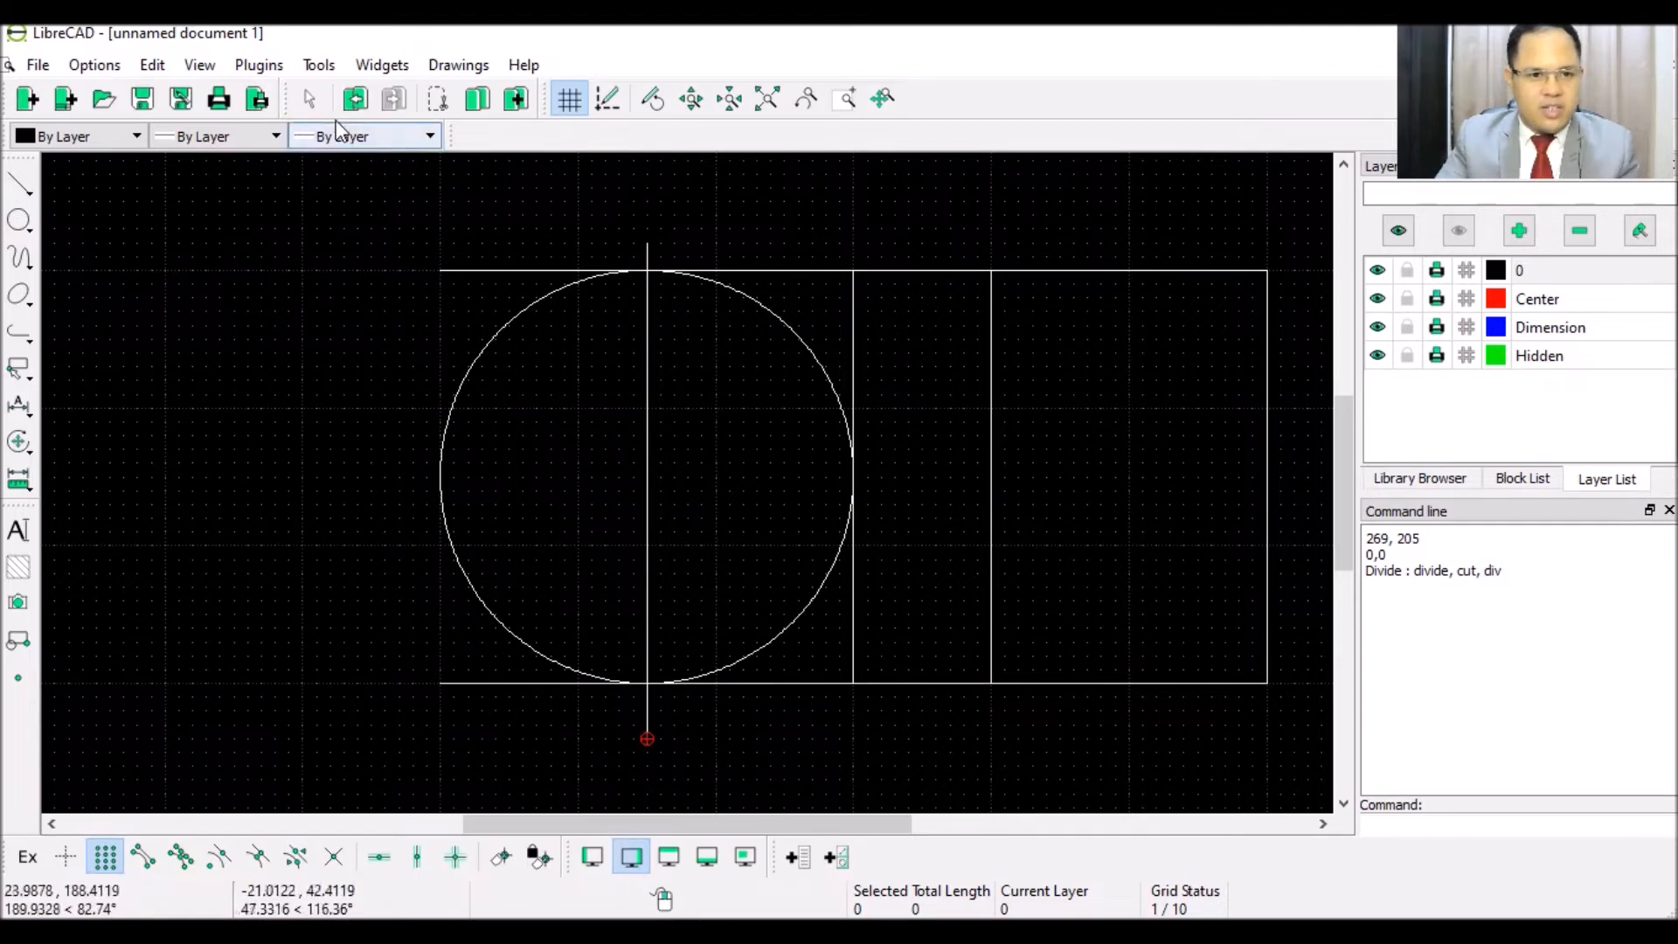
- Trim the circle's right half and the top edge's overhang back to the vertical centre line
left_click(316, 67)
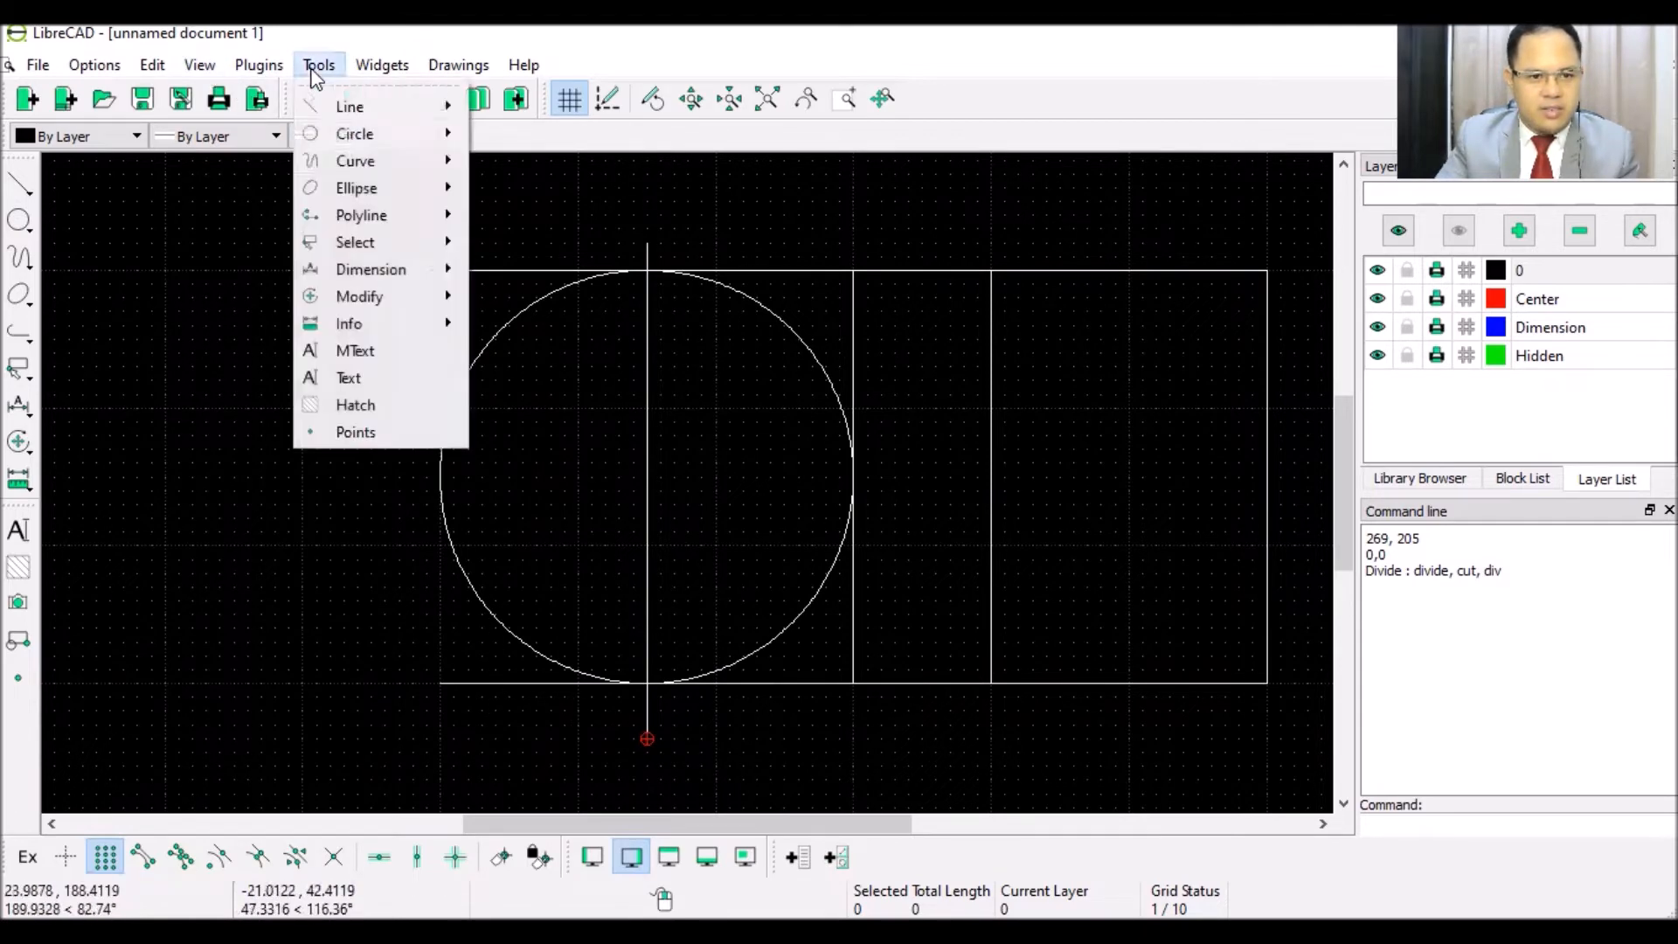
mouse_move(402, 302)
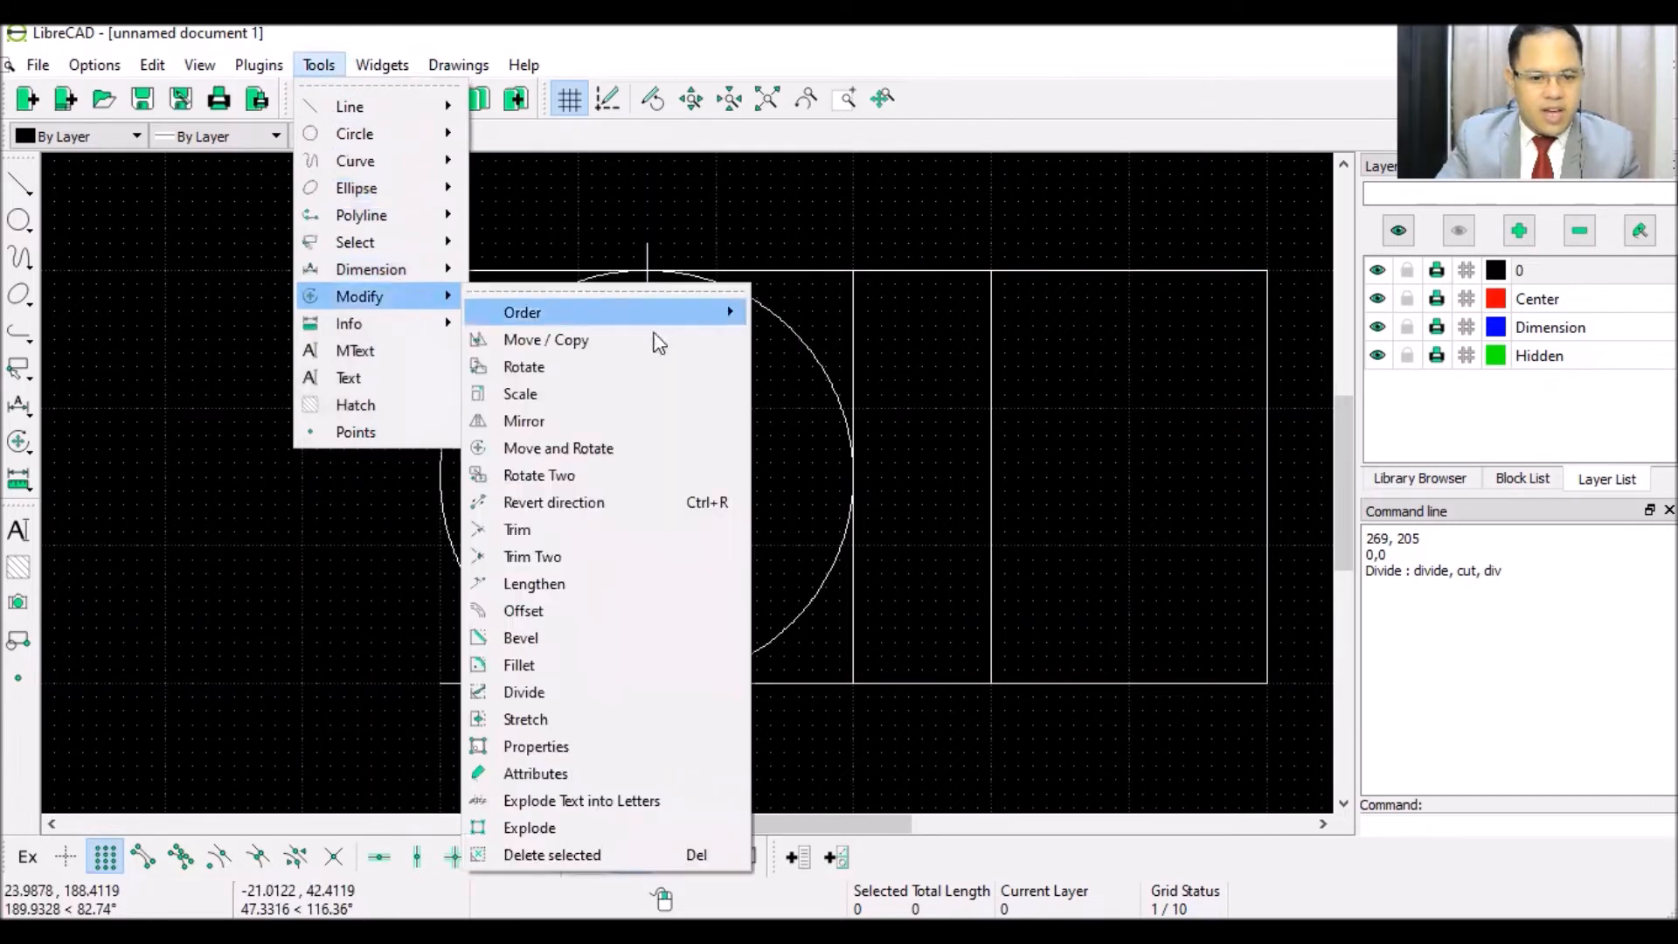
left_click(587, 530)
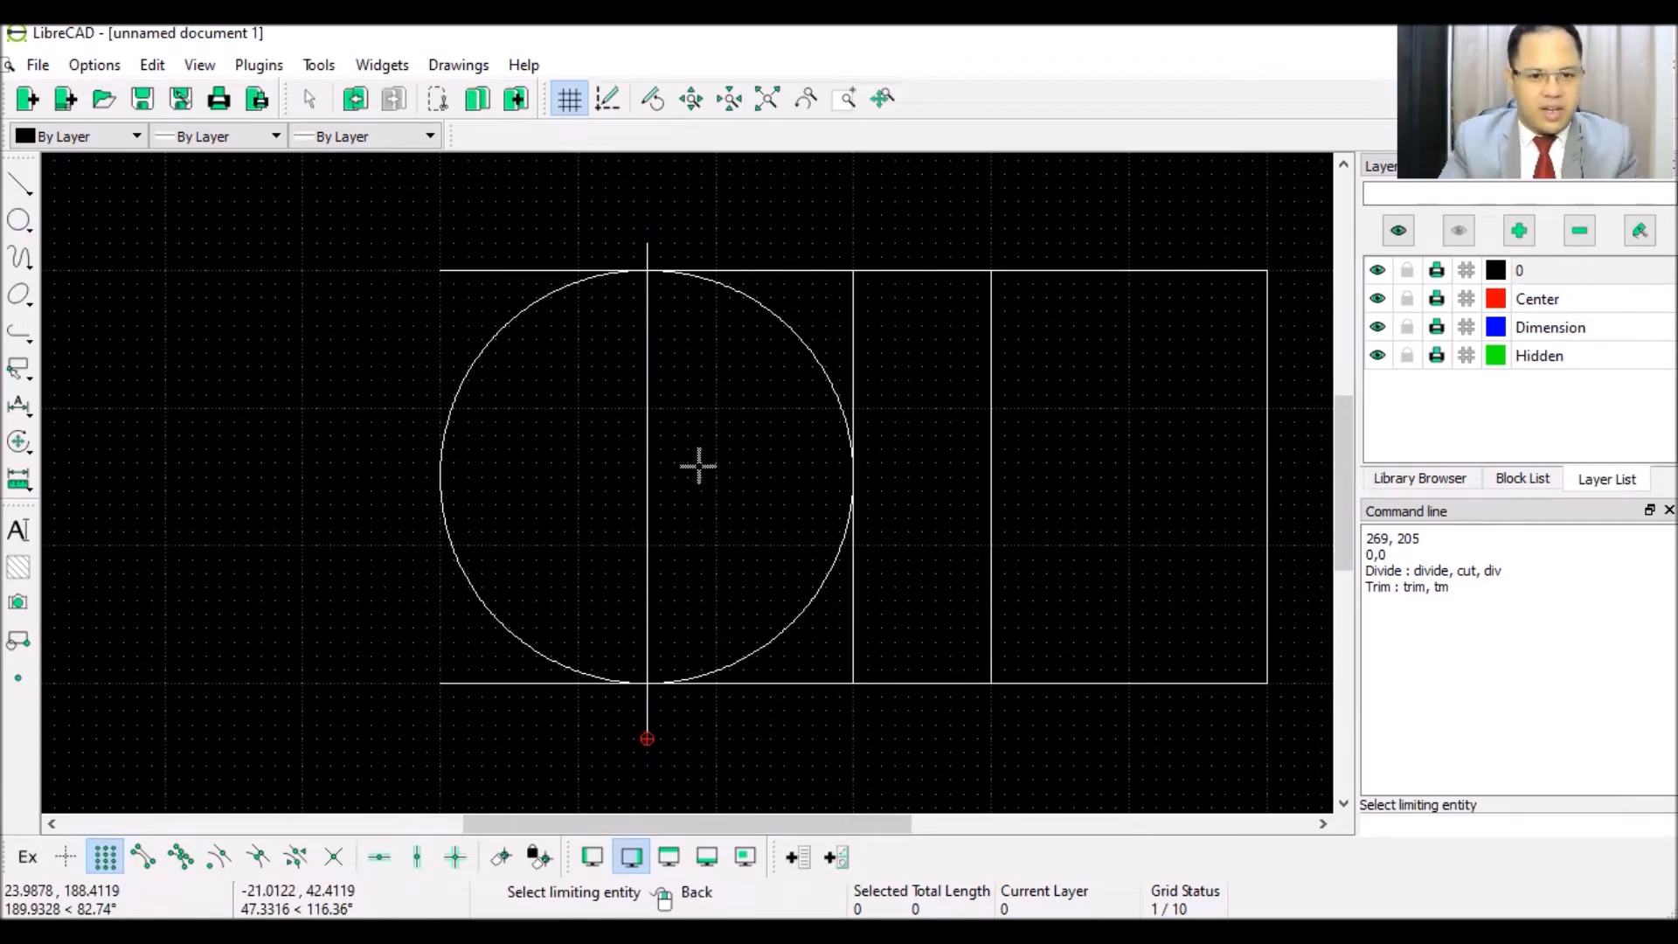
left_click(647, 380)
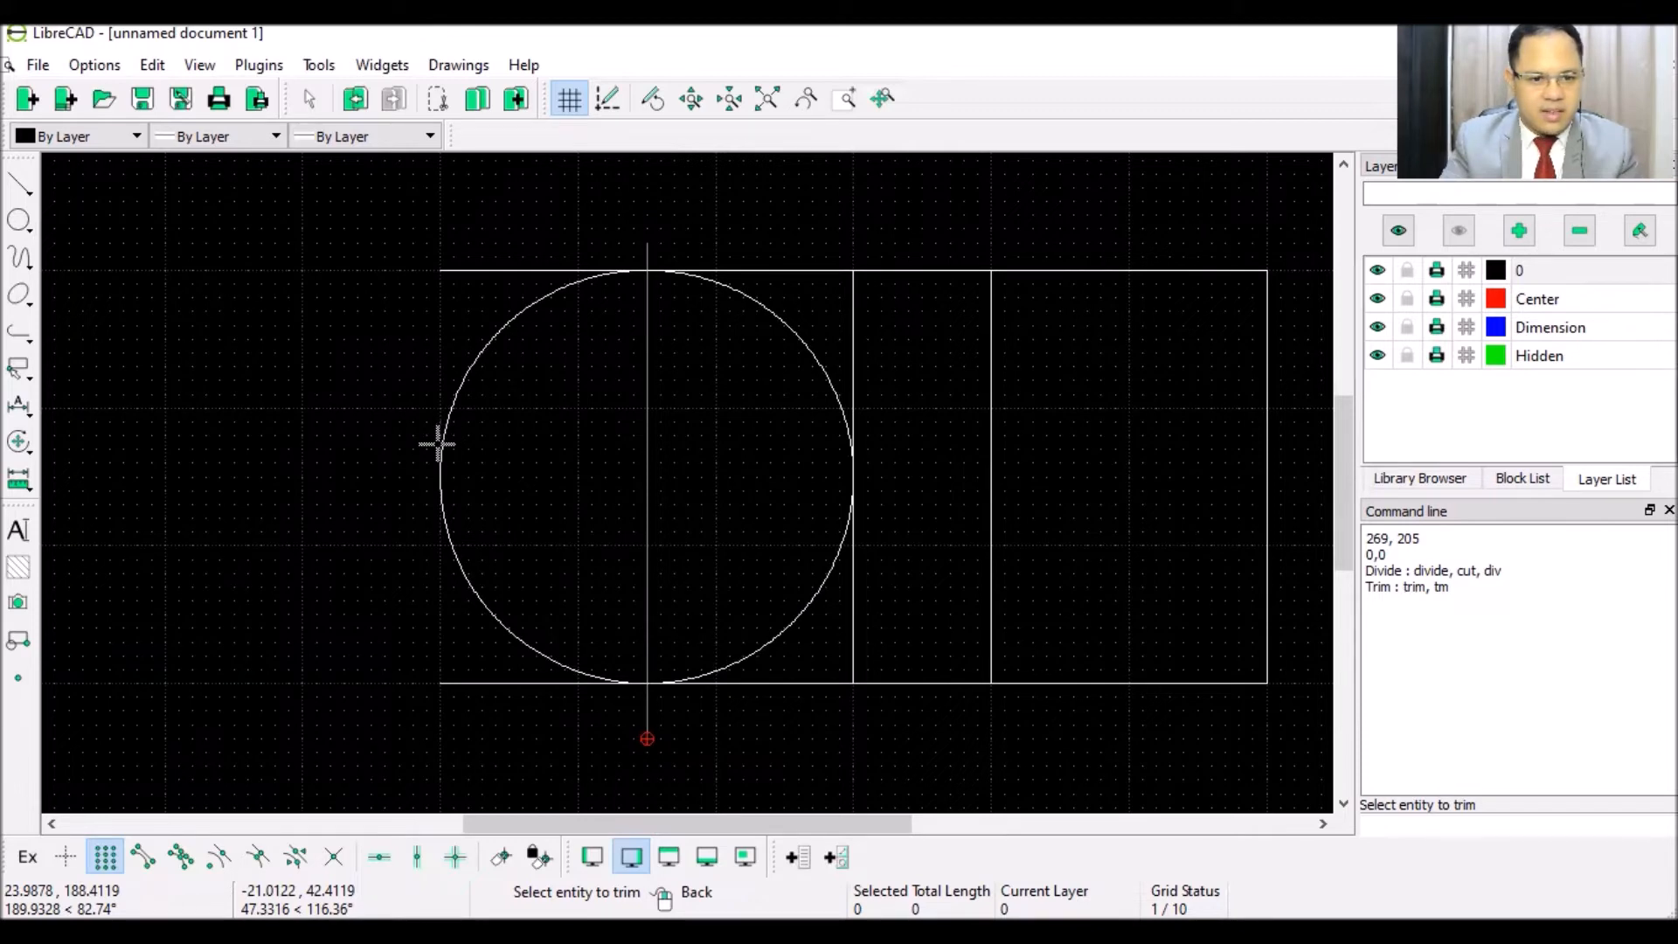
scroll(434, 487, "up", 2)
left_click(474, 501)
scroll(630, 500, "down", 2)
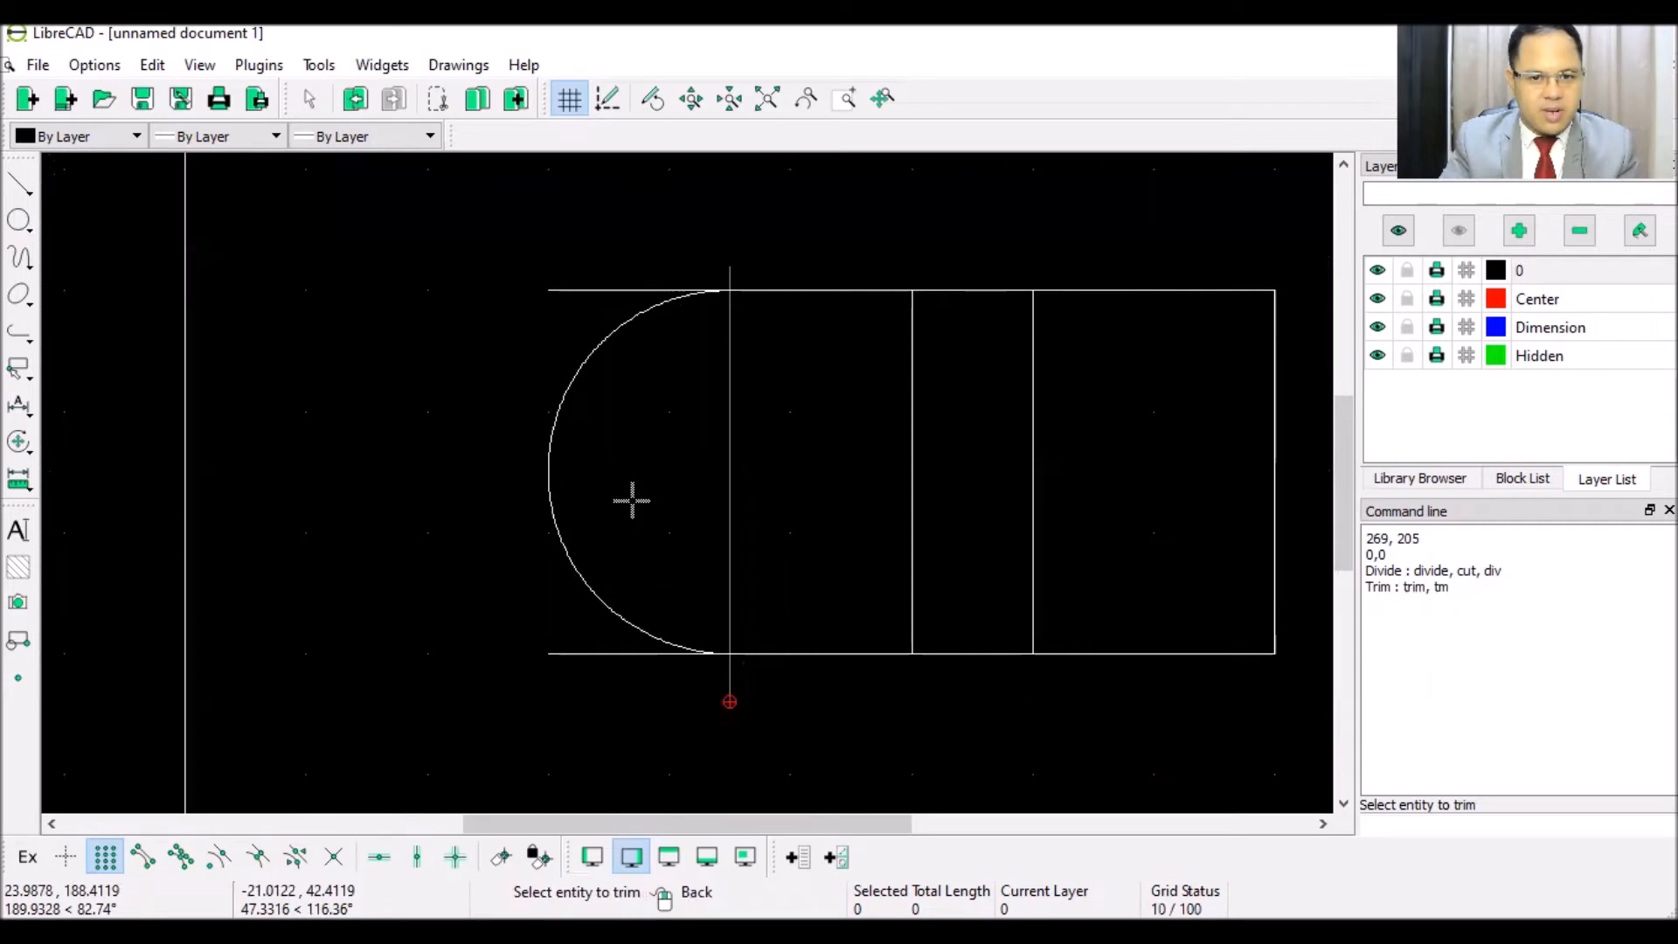
left_click(817, 290)
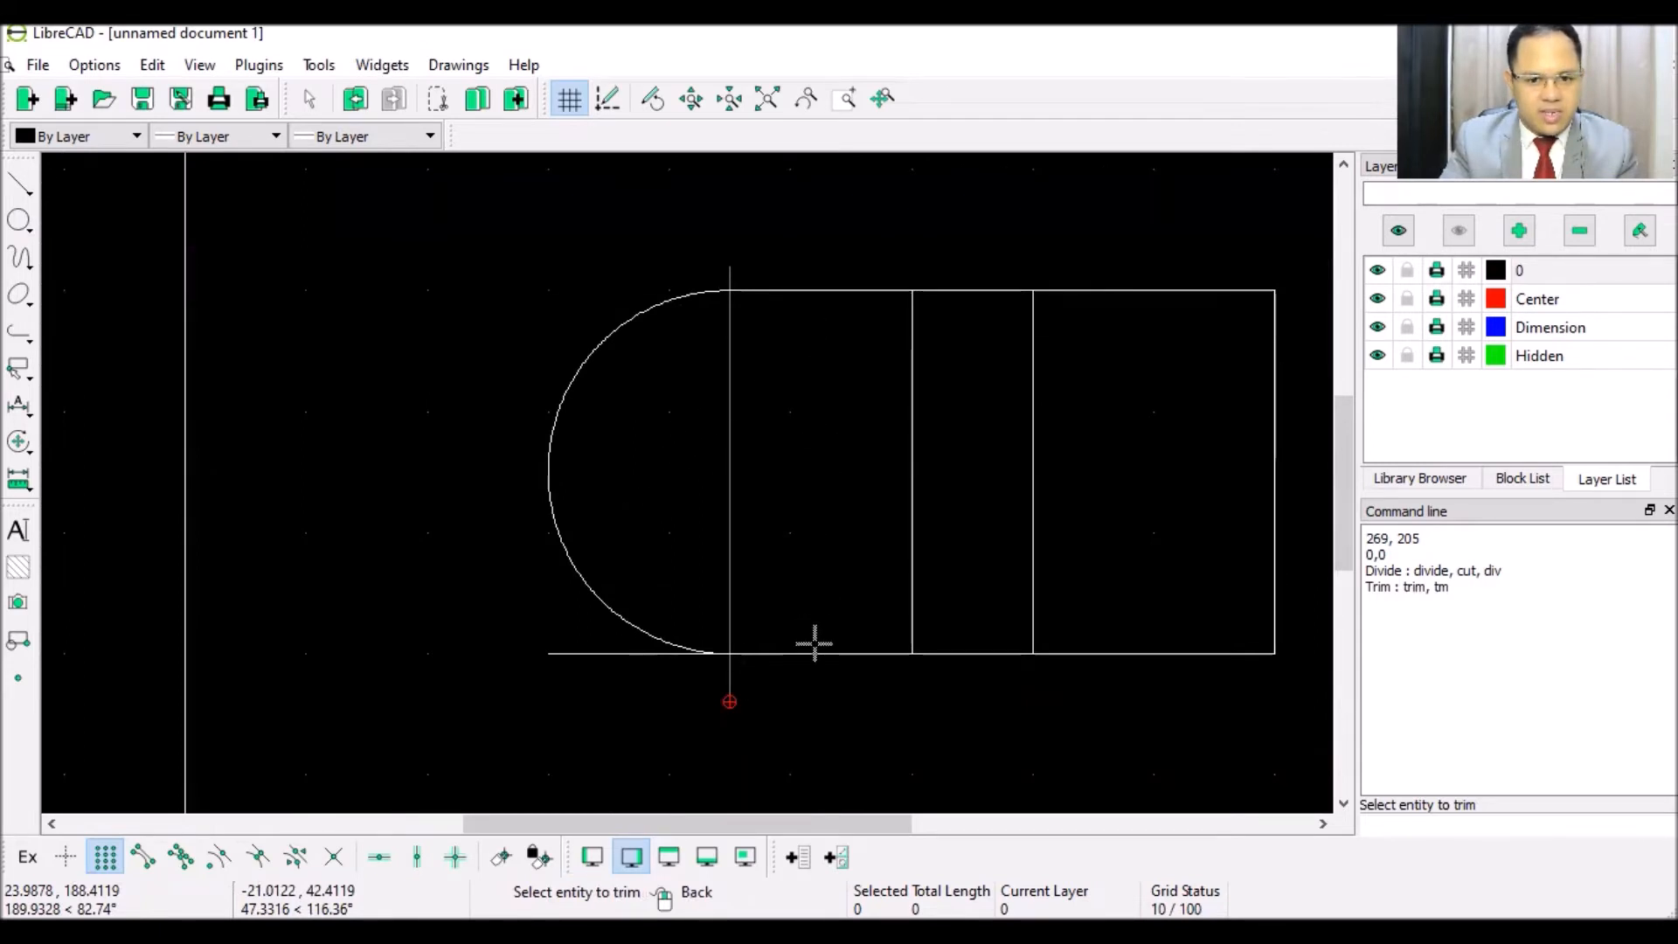
right_click(726, 406)
right_click(725, 407)
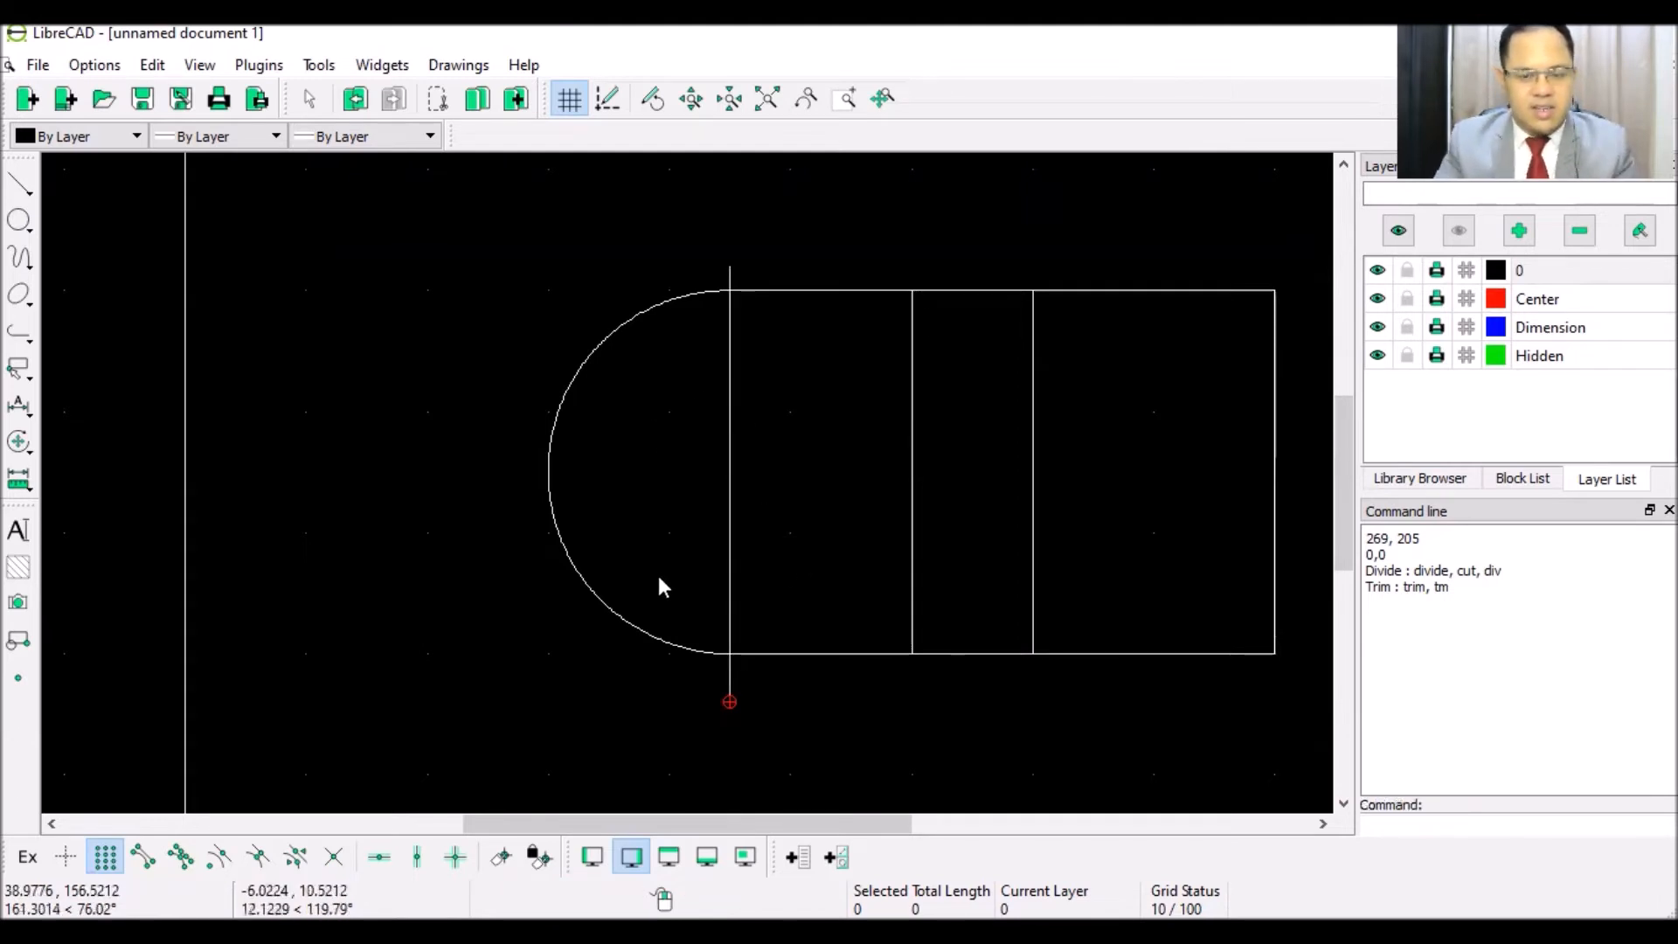
- Select and remove the vertical centre line
left_click(729, 516)
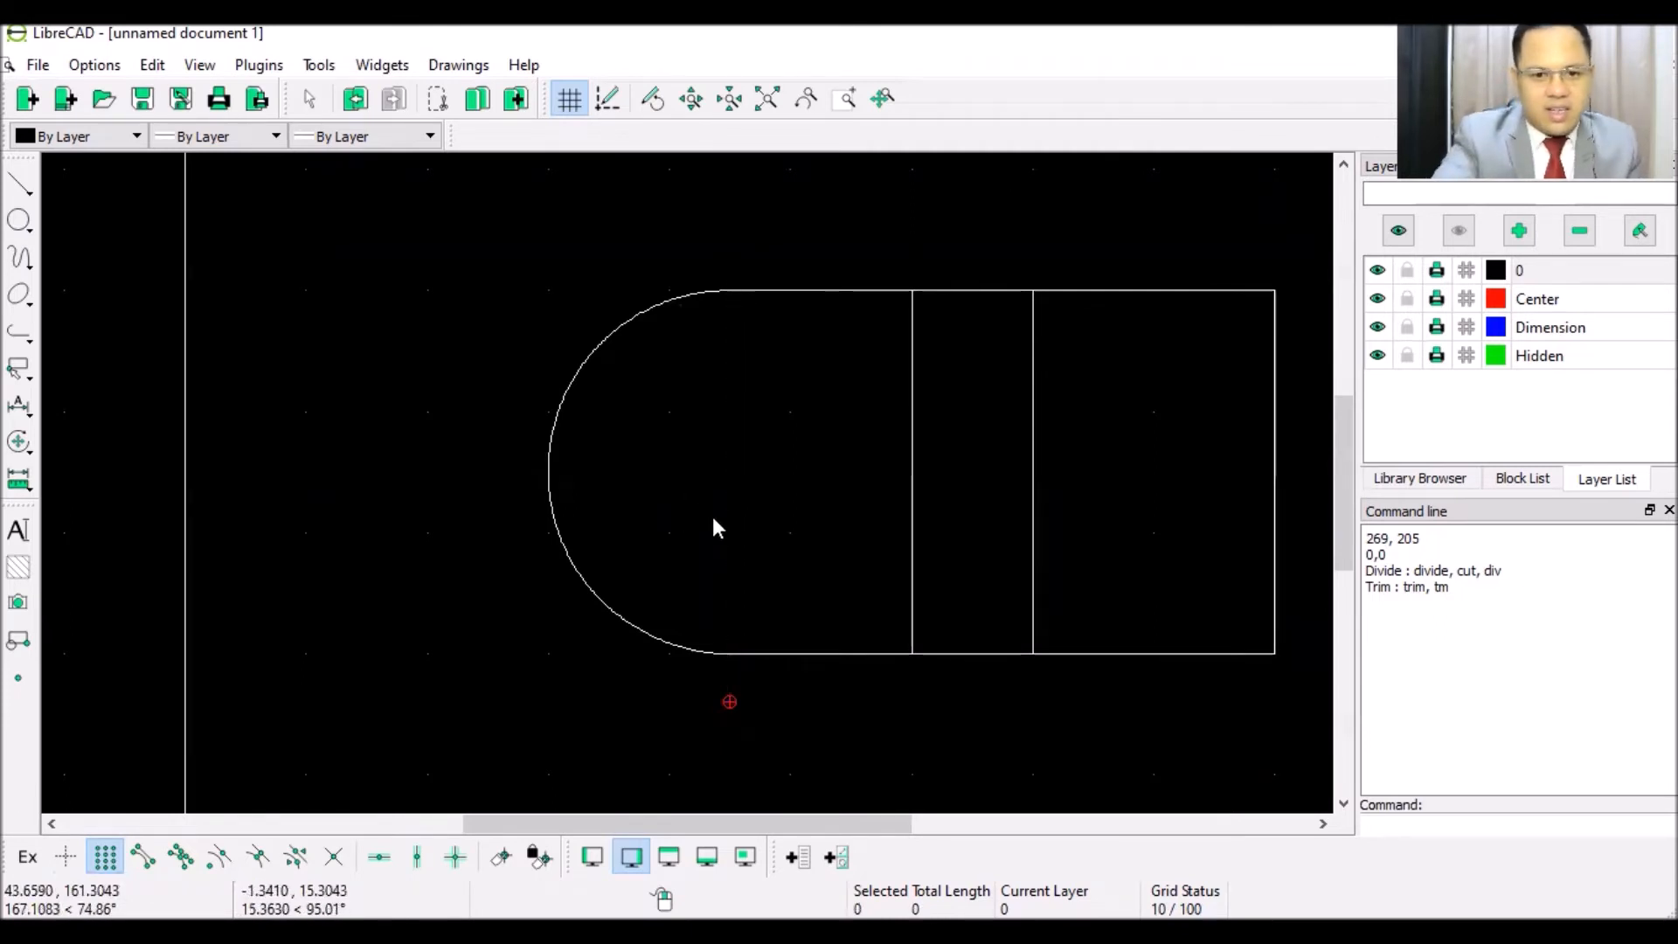
scroll(884, 568, "down", 6)
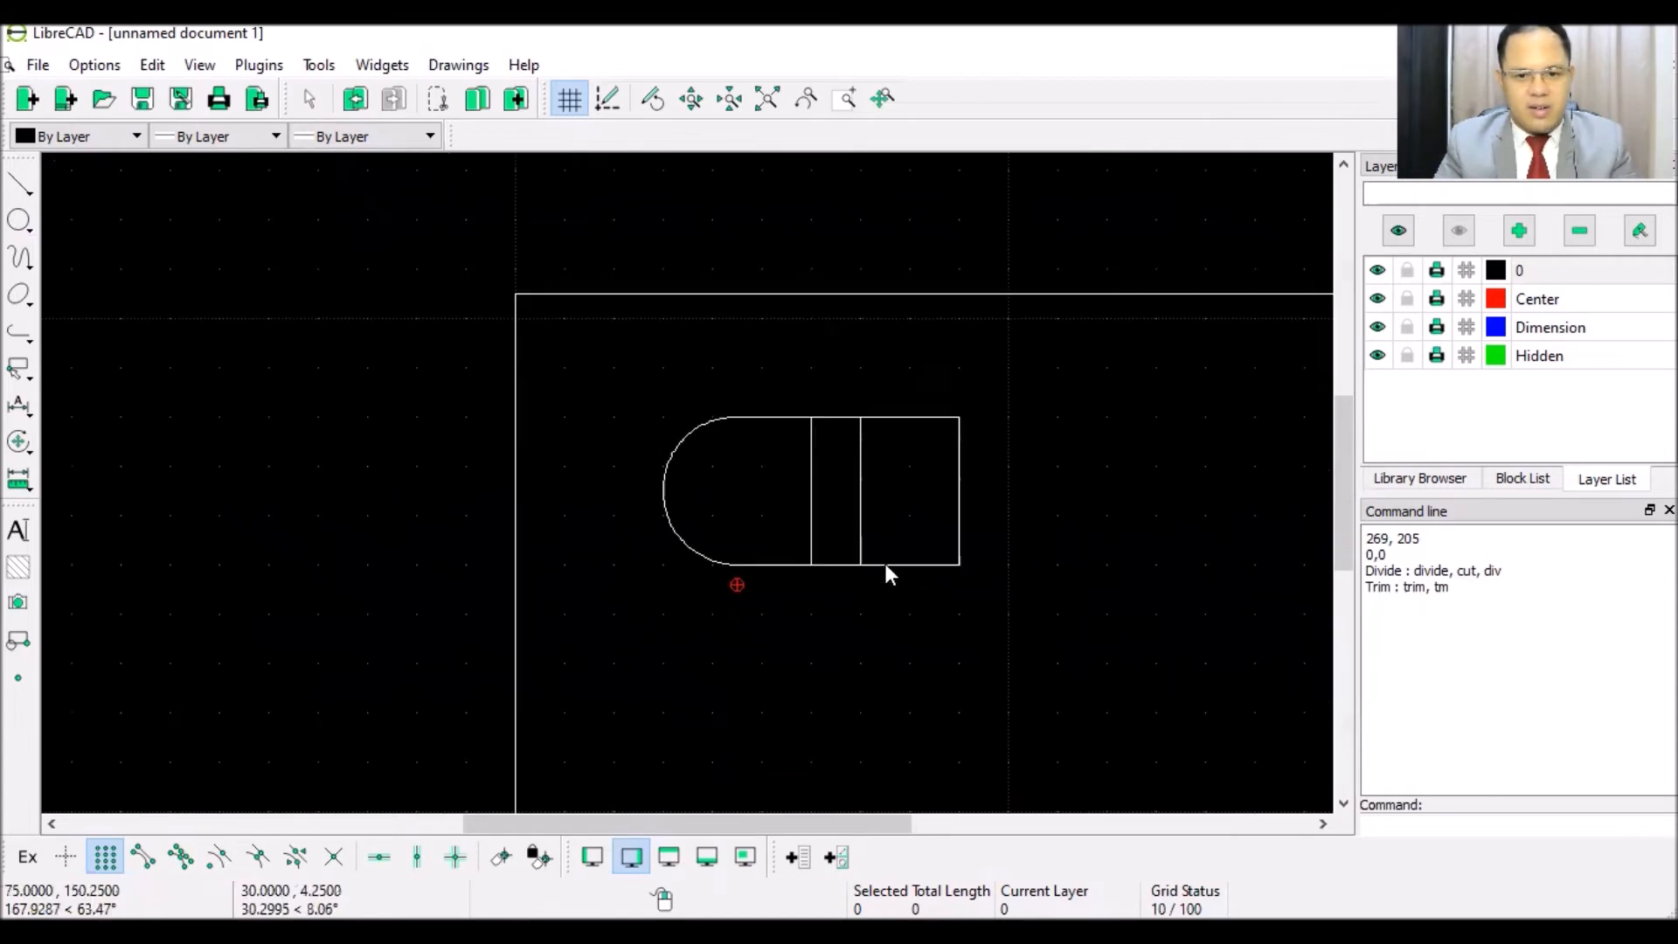
scroll(920, 654, "down", 5)
scroll(882, 687, "up", 3)
scroll(874, 698, "up", 1)
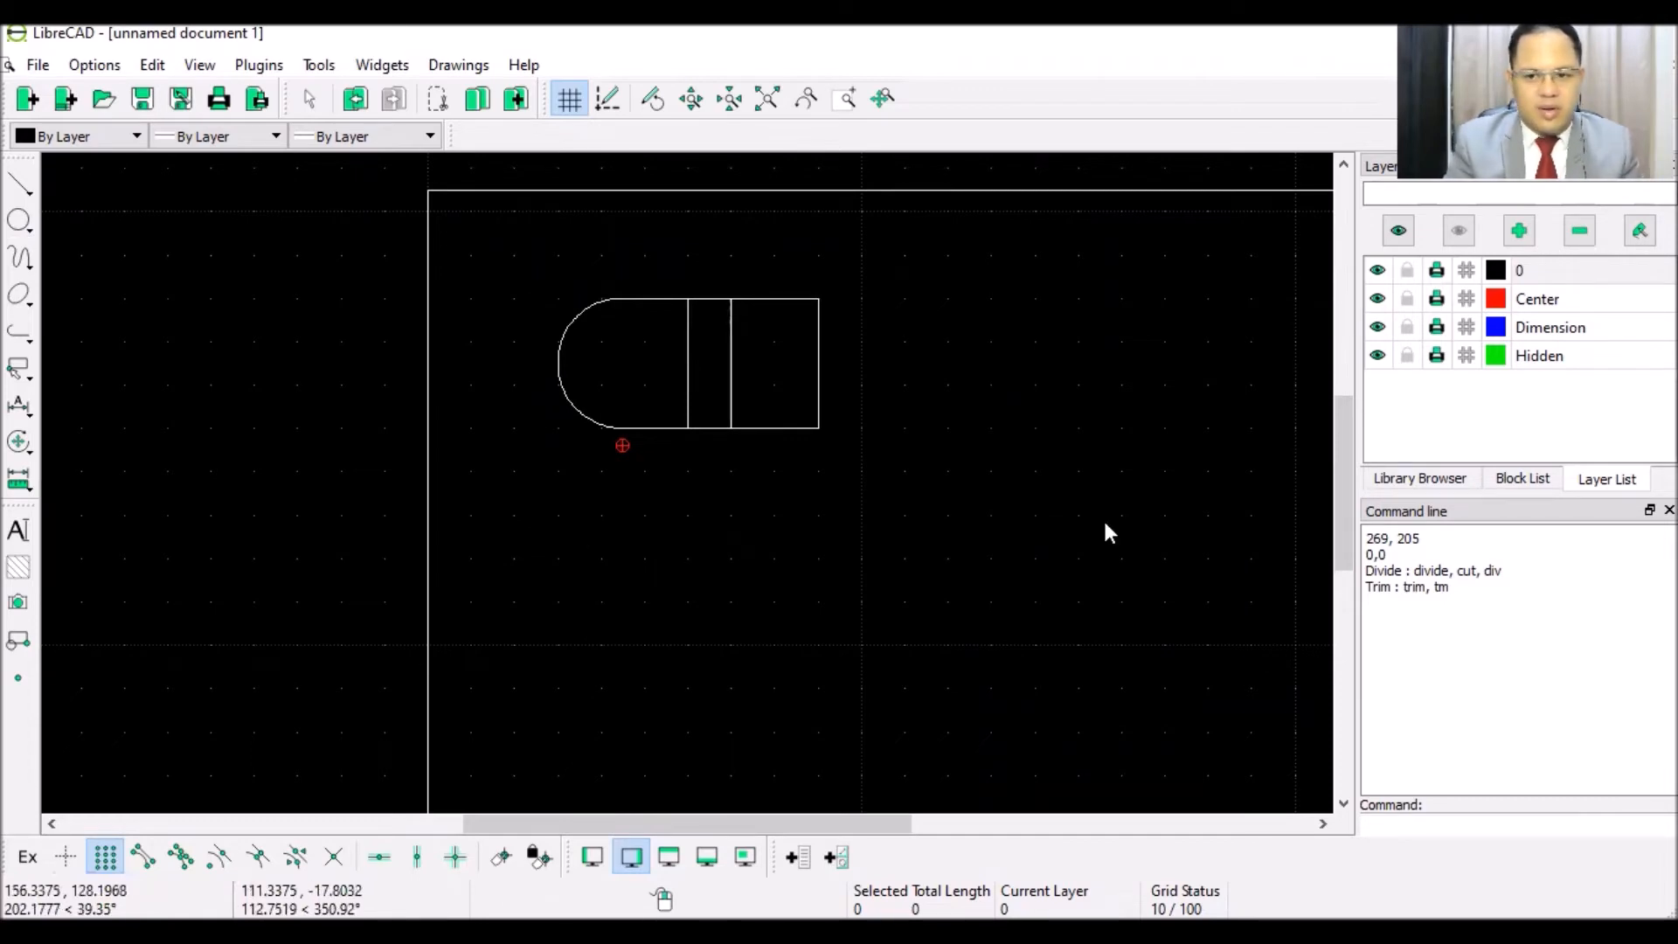
- On the Hidden layer, drop a projection line from the top view's lower-right corner
left_click(1540, 357)
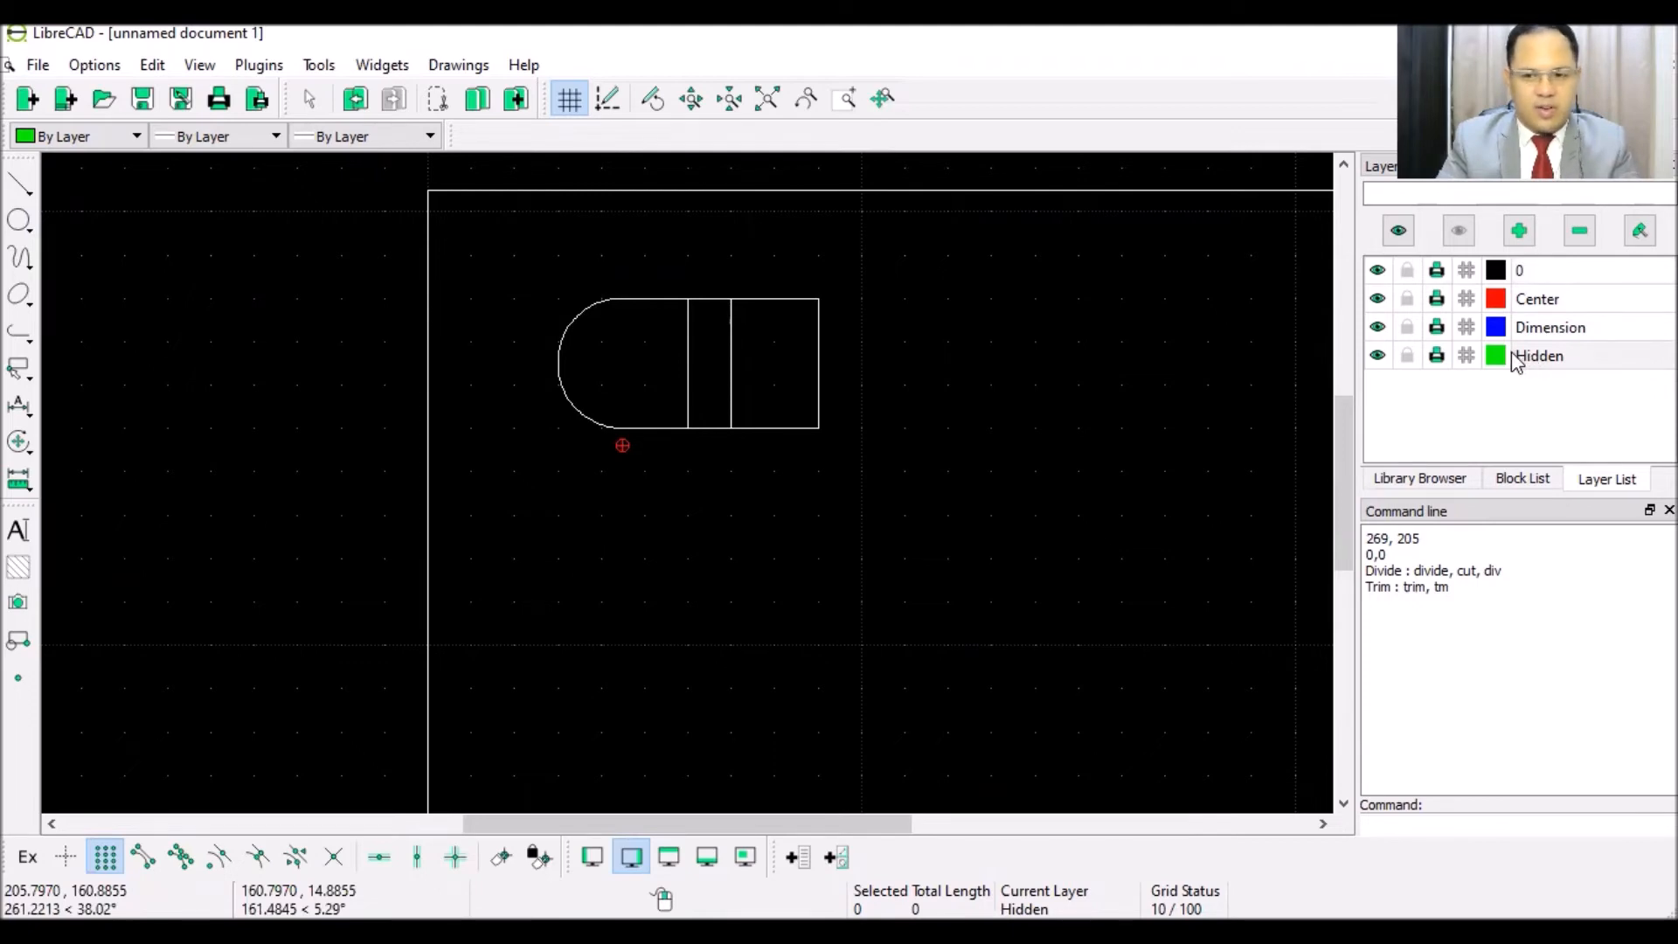
left_click(19, 184)
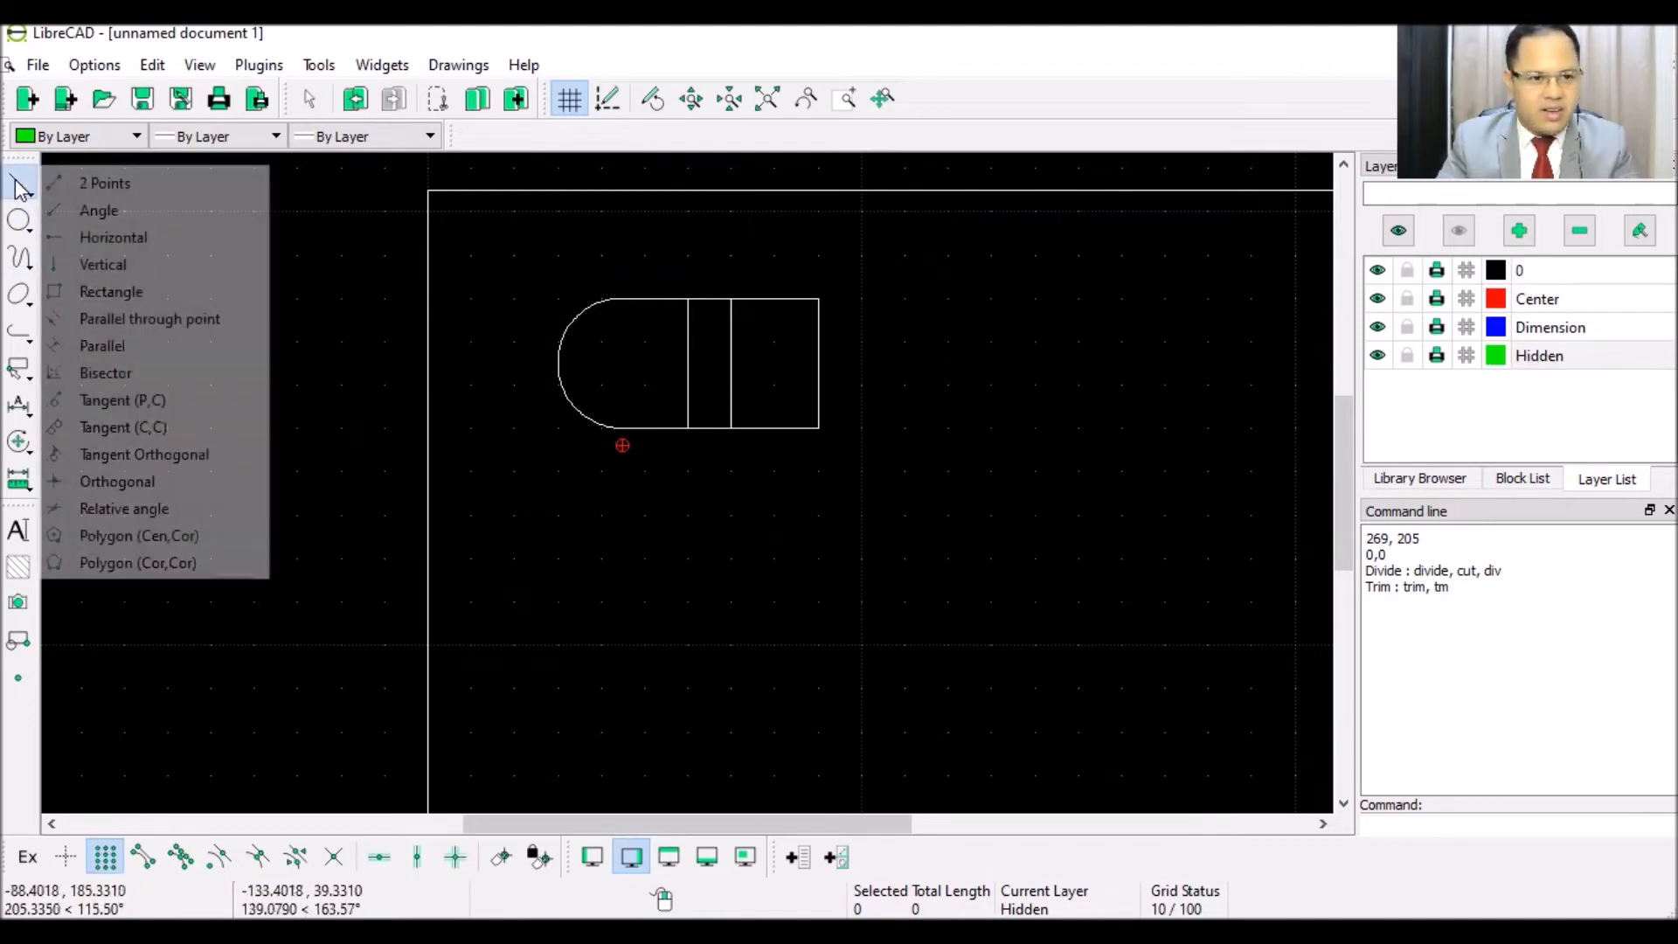
left_click(137, 190)
left_click(811, 434)
scroll(789, 800, "down", 2)
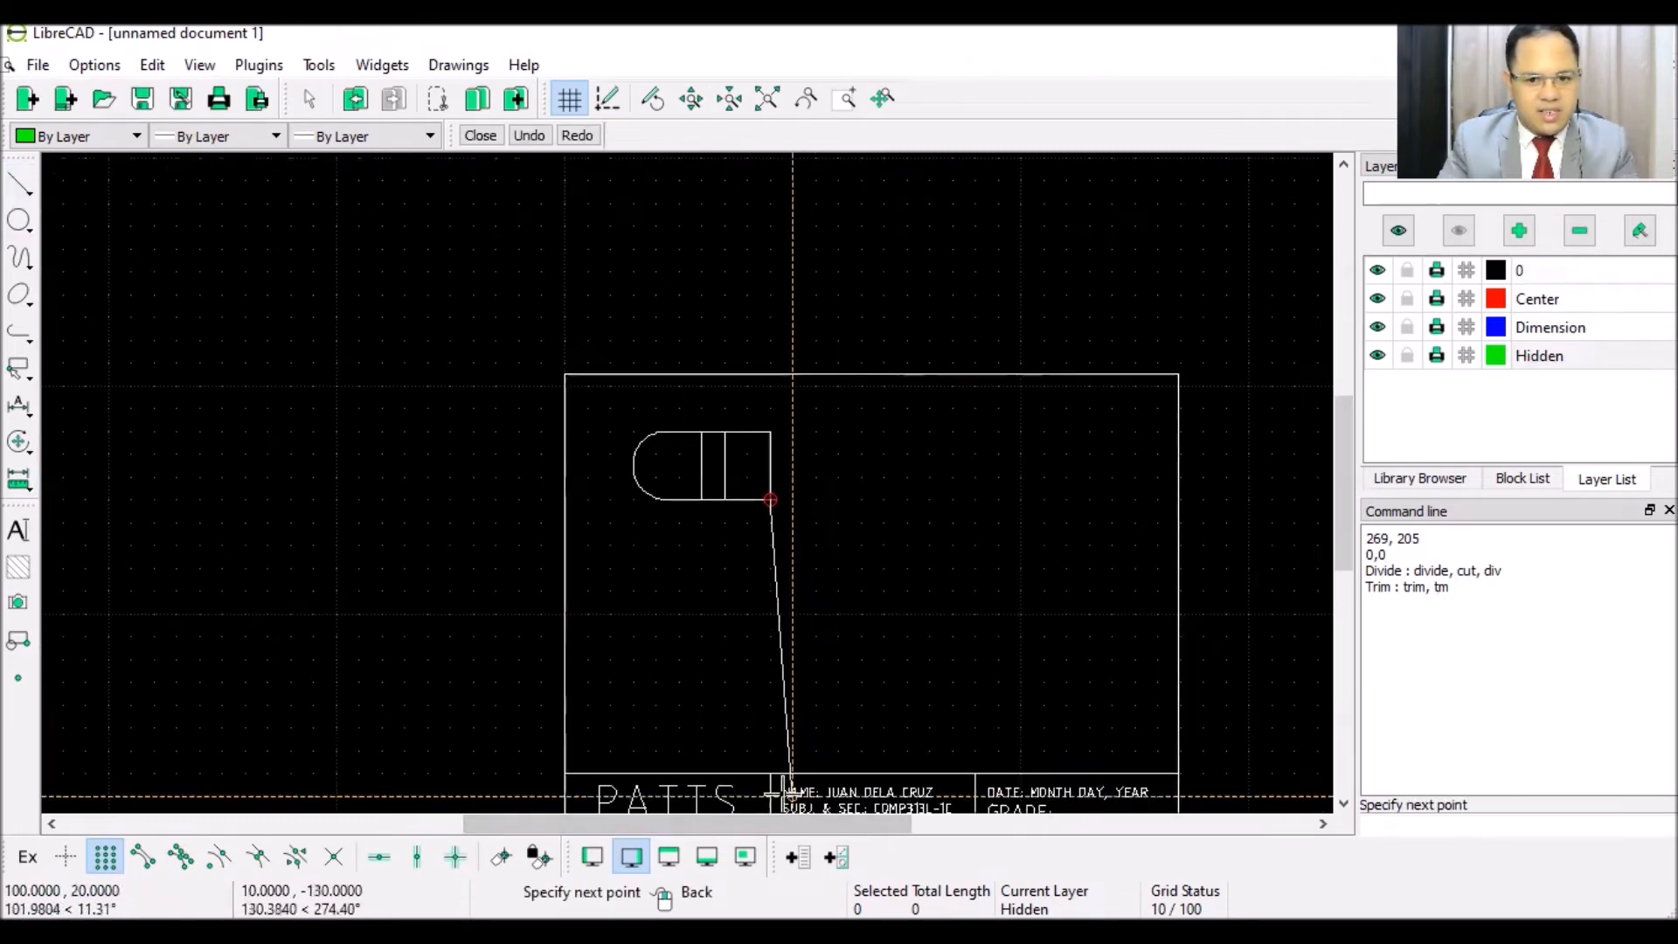
left_click(792, 745)
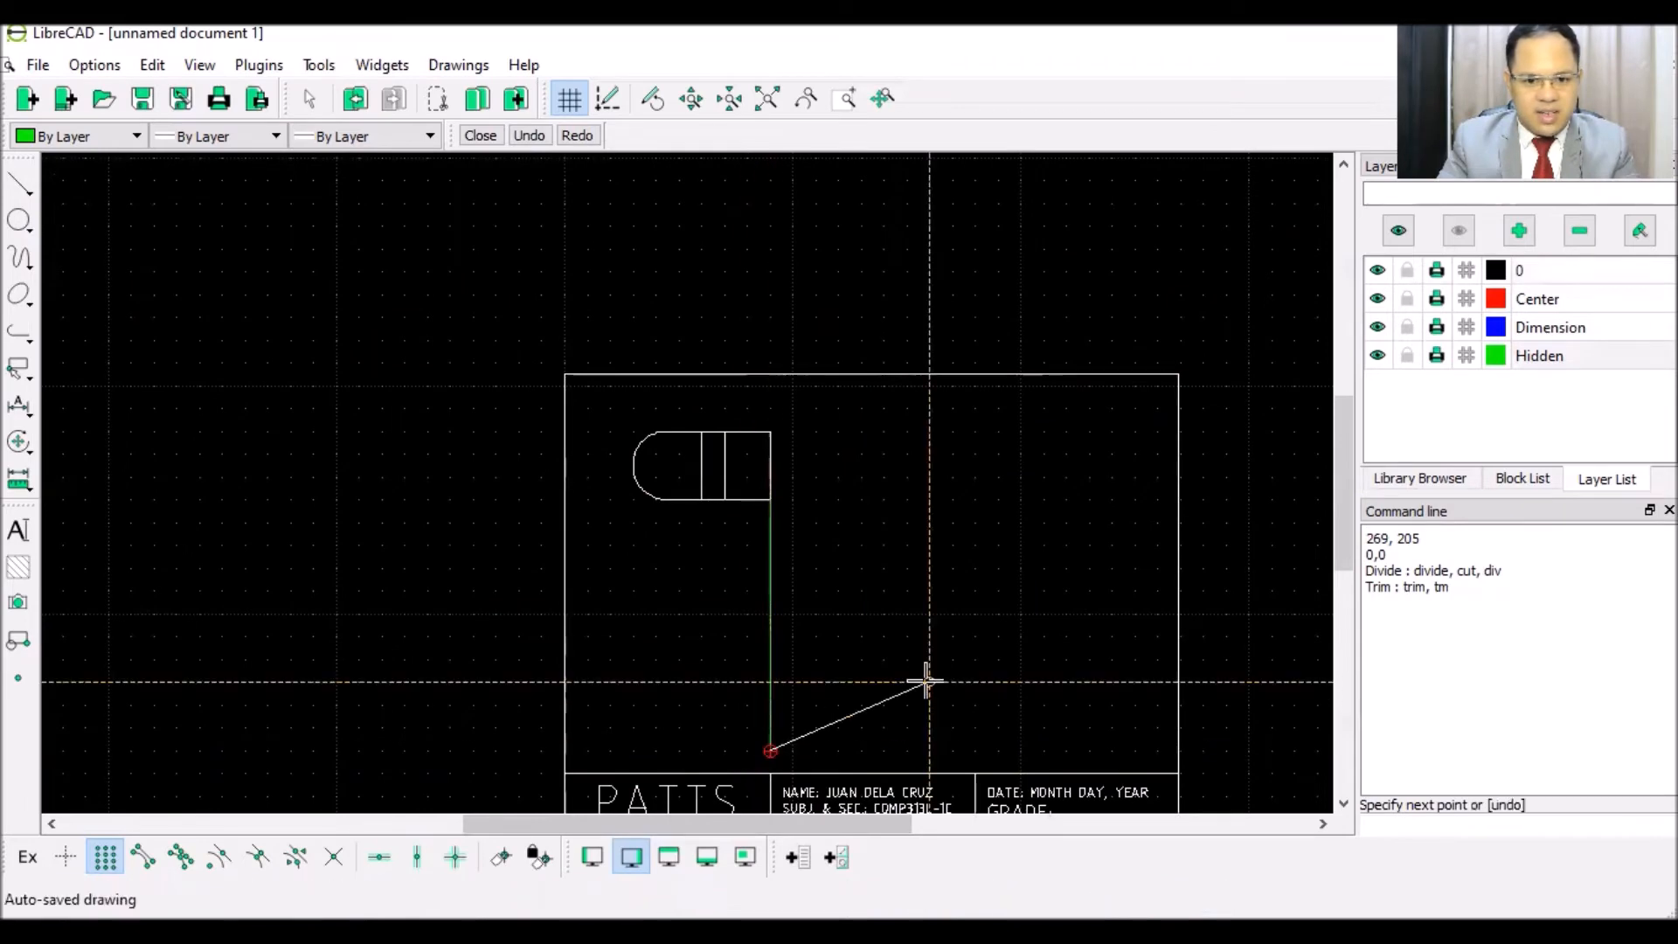
right_click(874, 634)
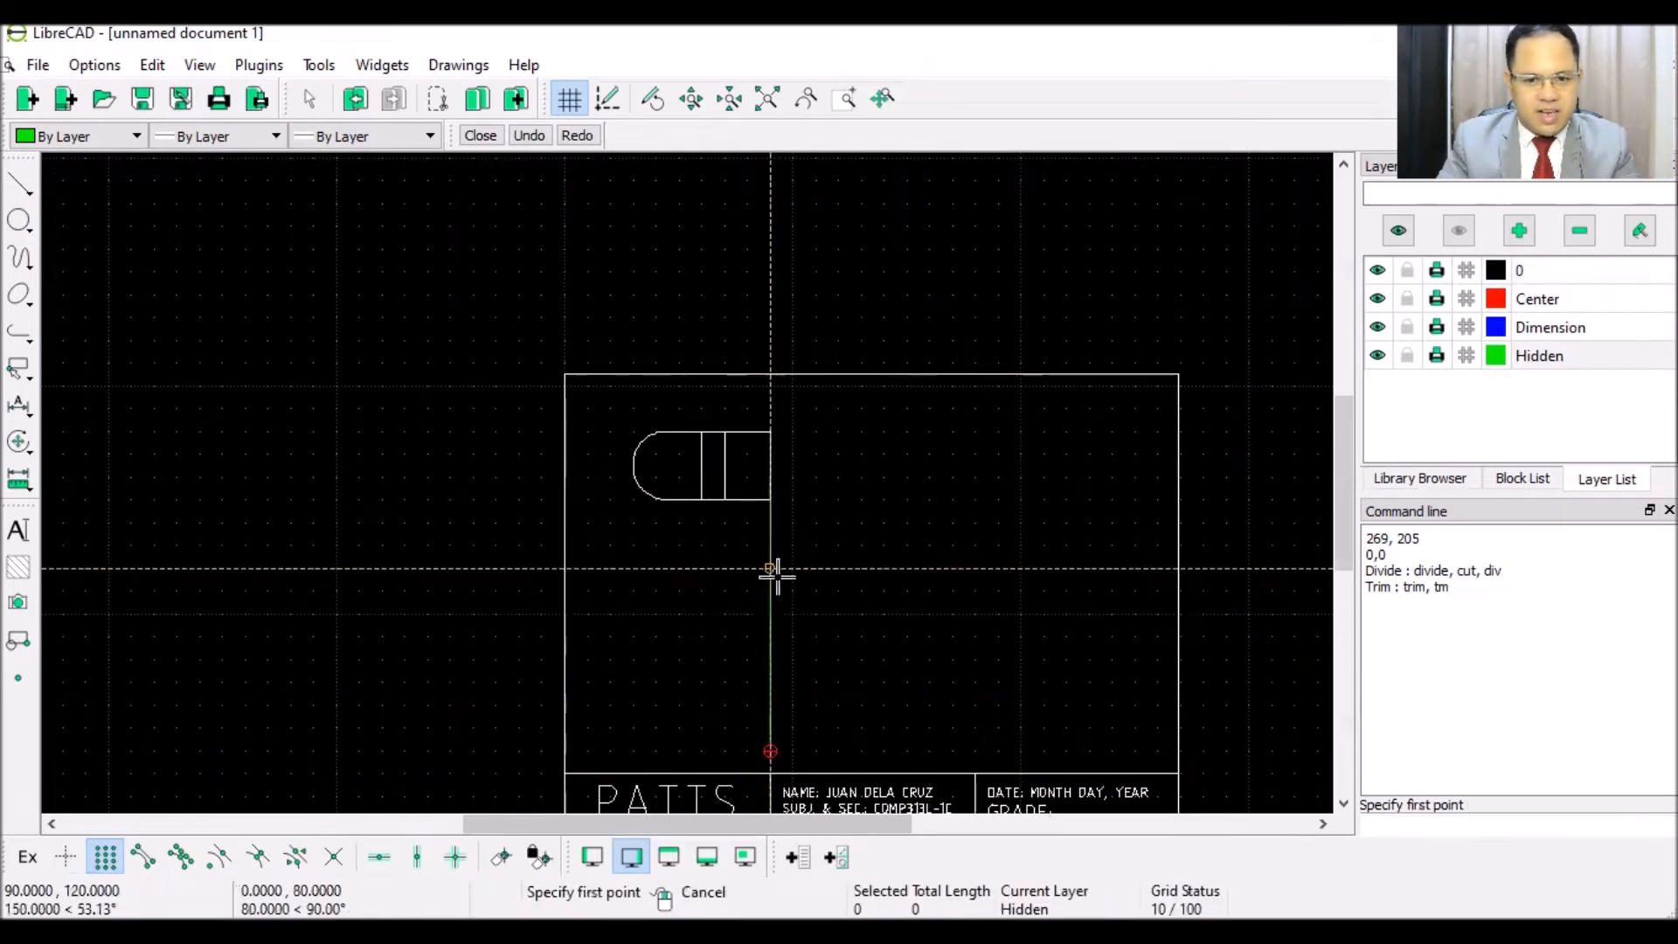
- Drop three more projection lines from both inner dividers and the arc's left end
left_click(725, 500)
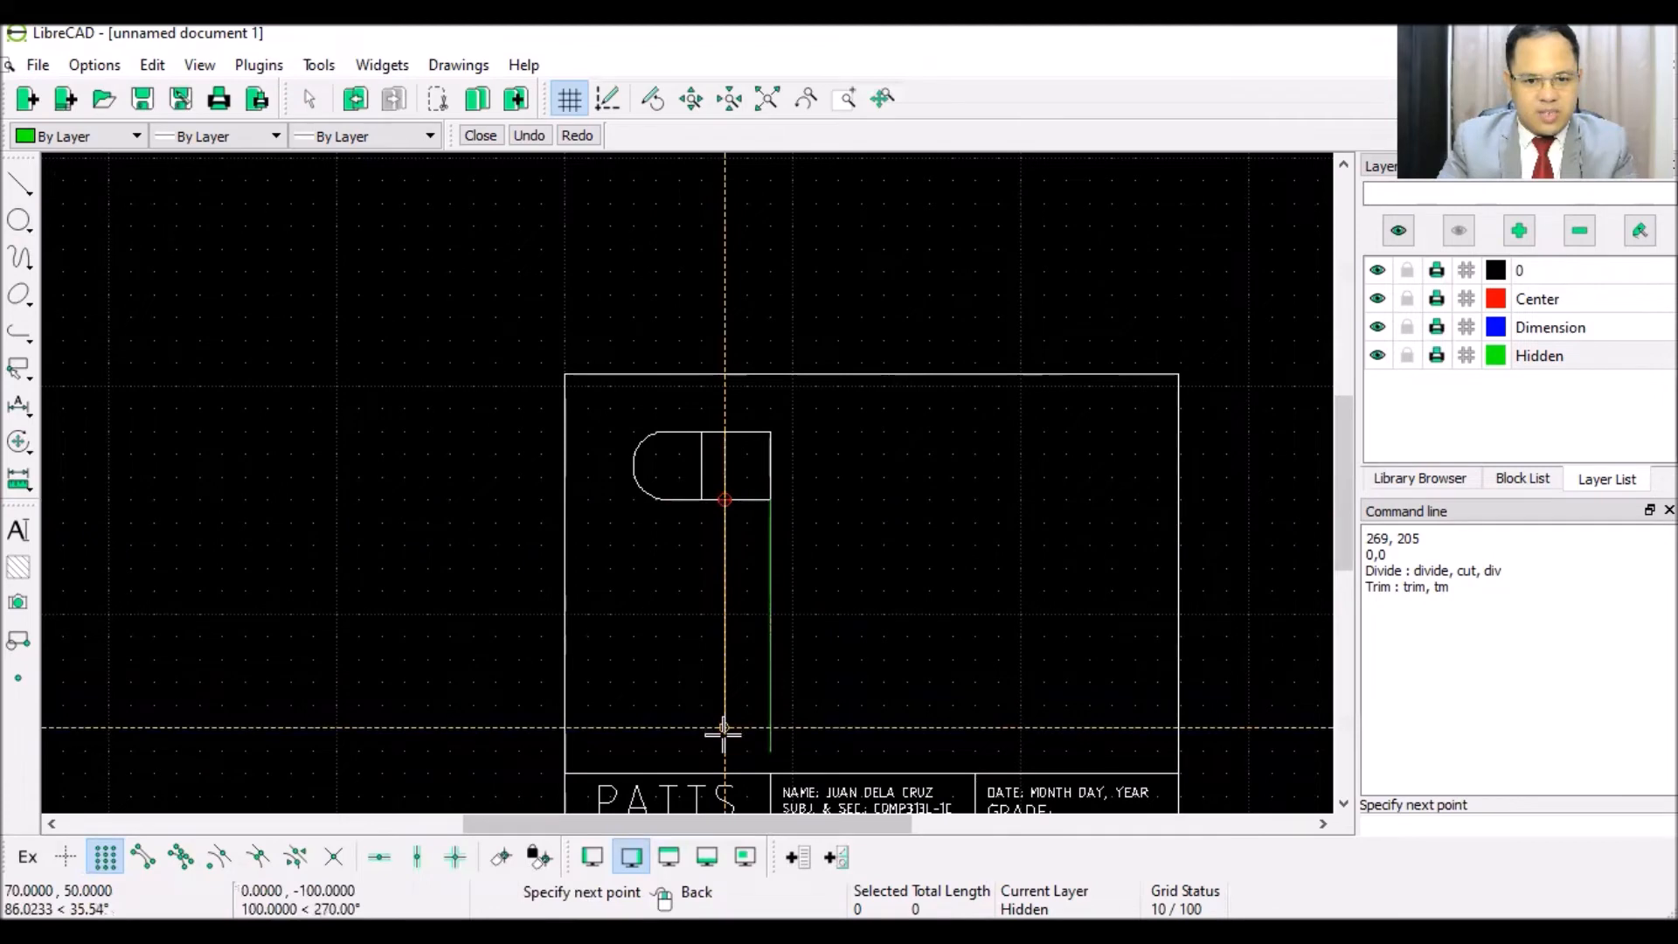
left_click(724, 750)
right_click(723, 524)
left_click(701, 500)
left_click(701, 750)
right_click(861, 616)
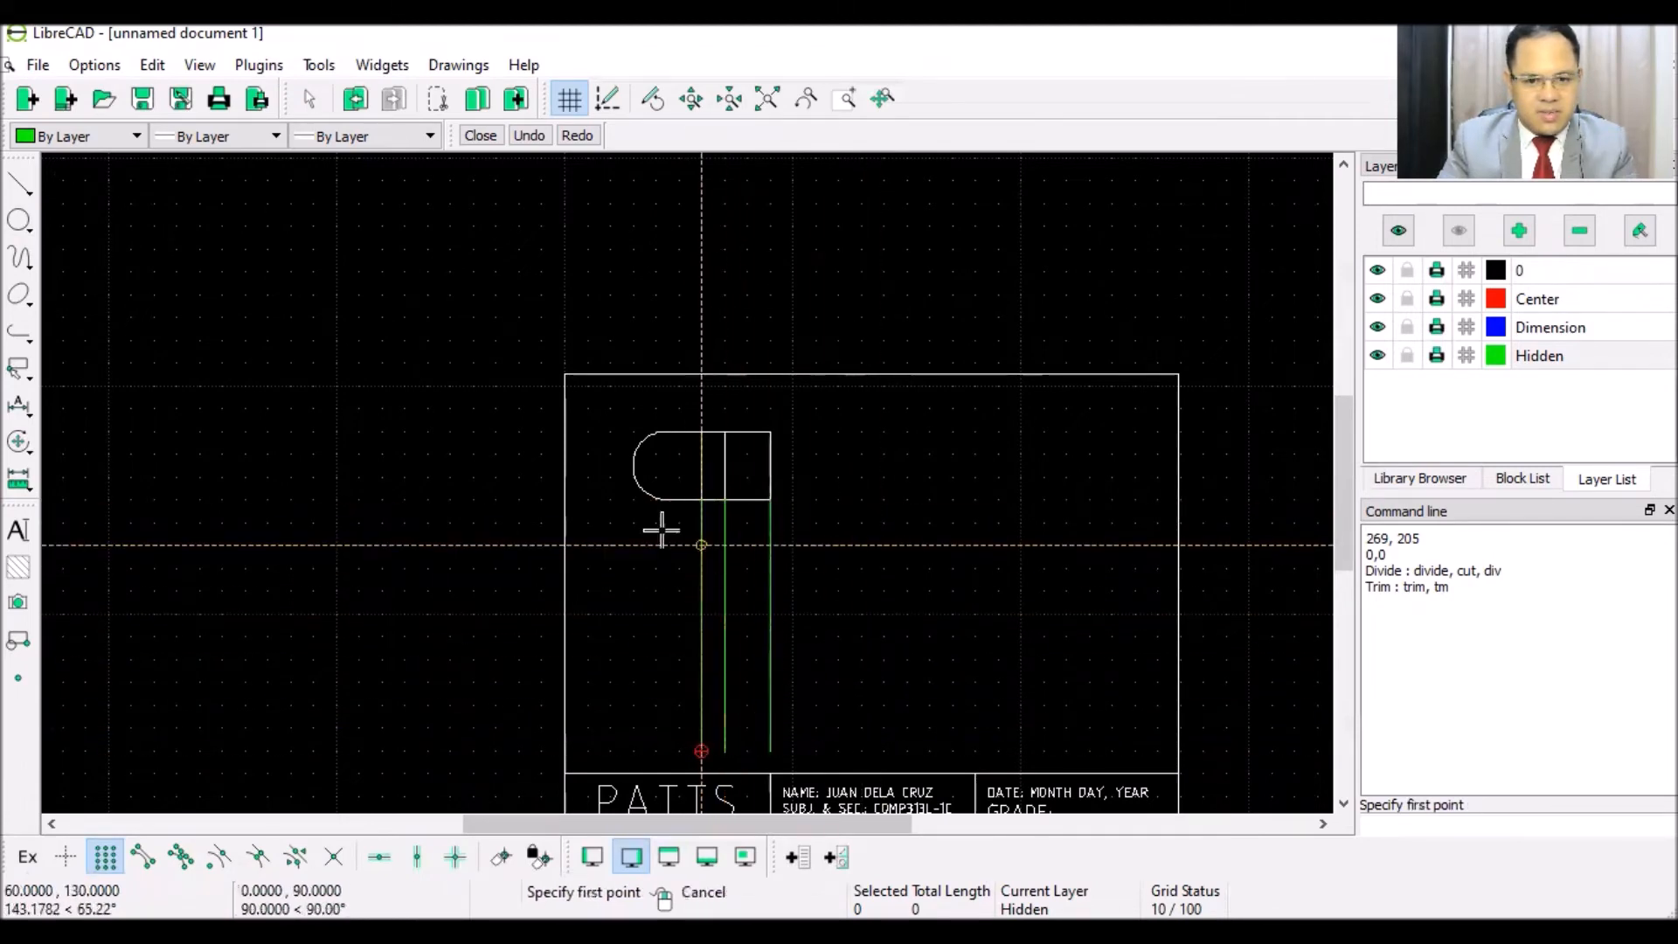
left_click(633, 478)
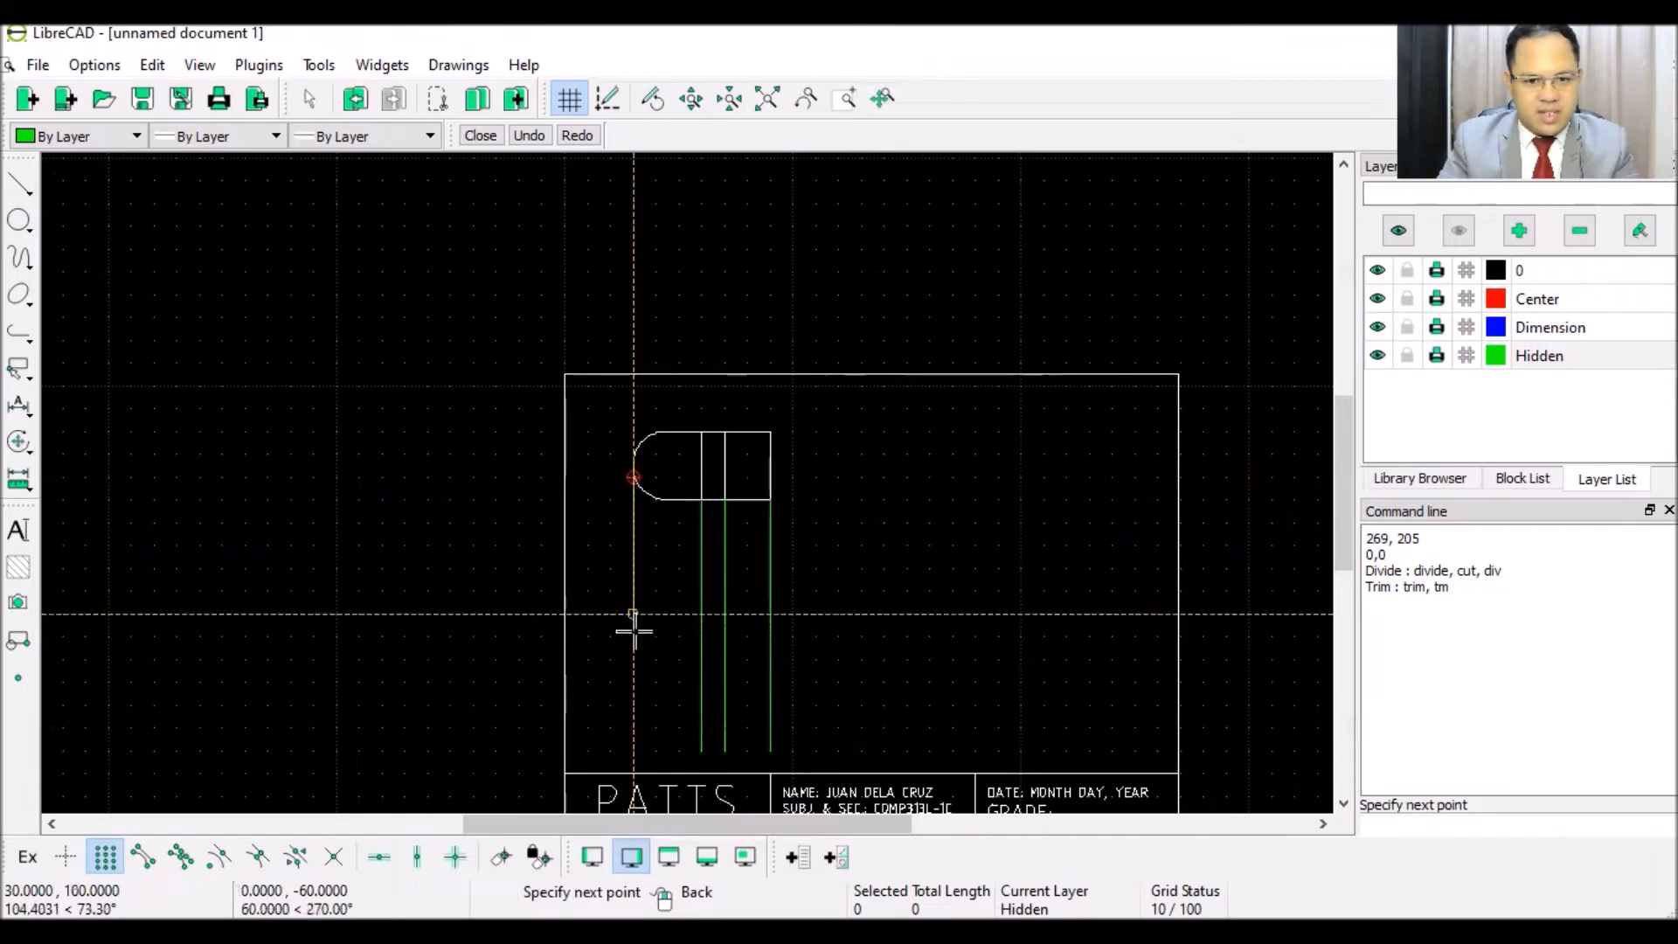
left_click(634, 743)
right_click(589, 469)
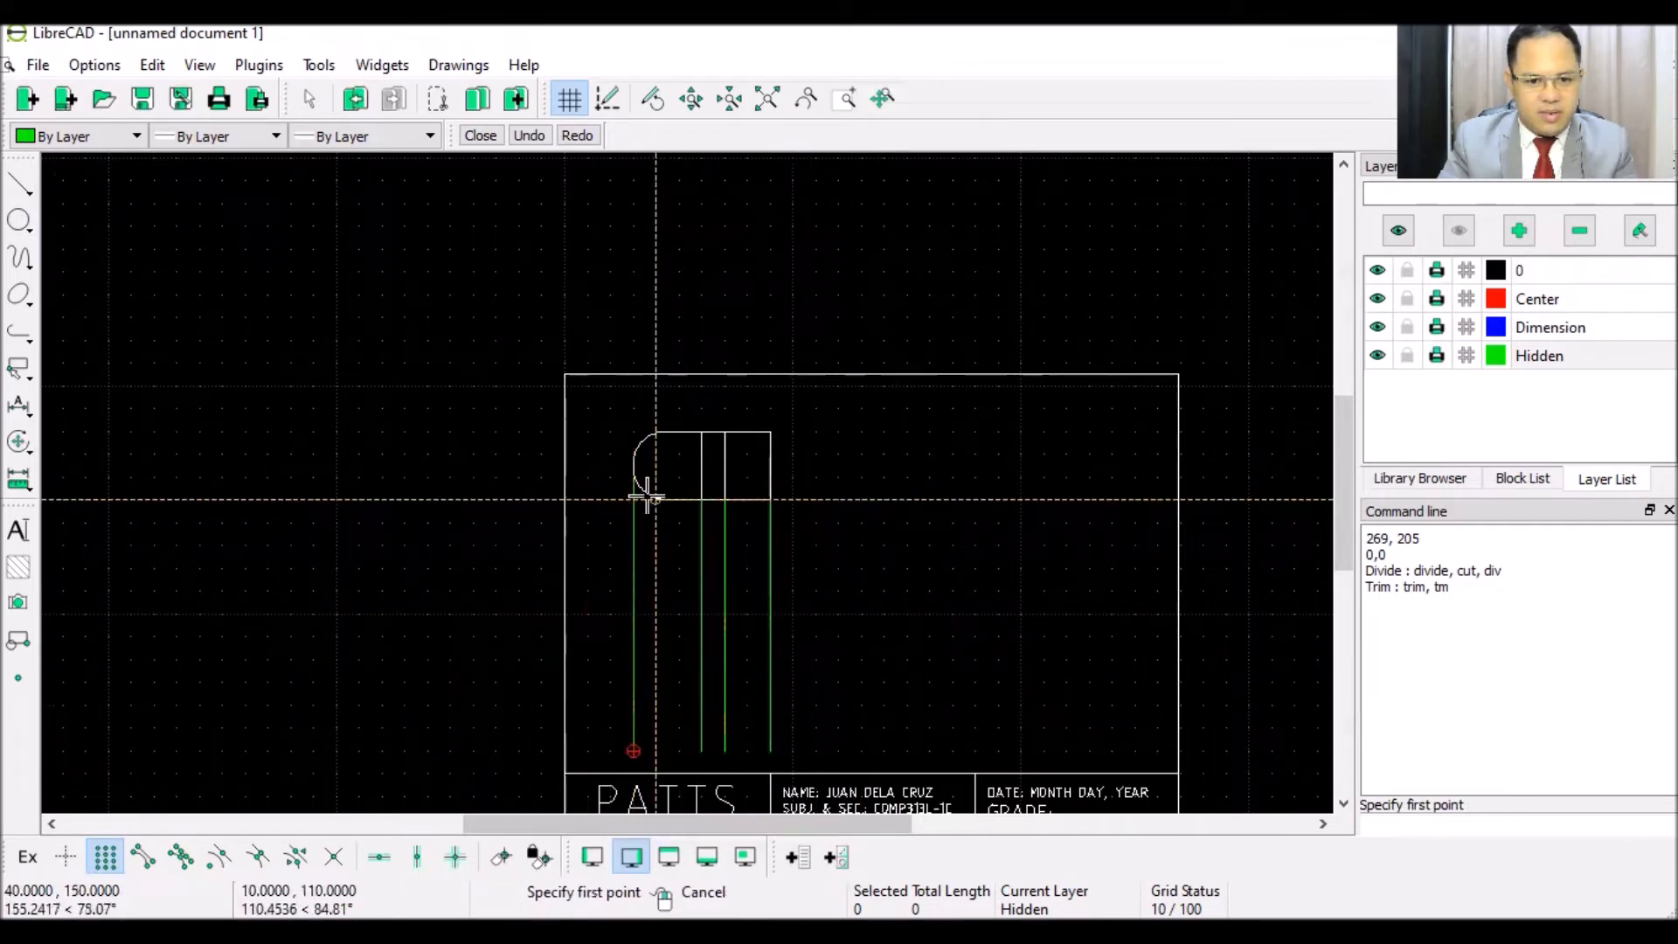
scroll(644, 490, "up", 4)
scroll(646, 496, "down", 4)
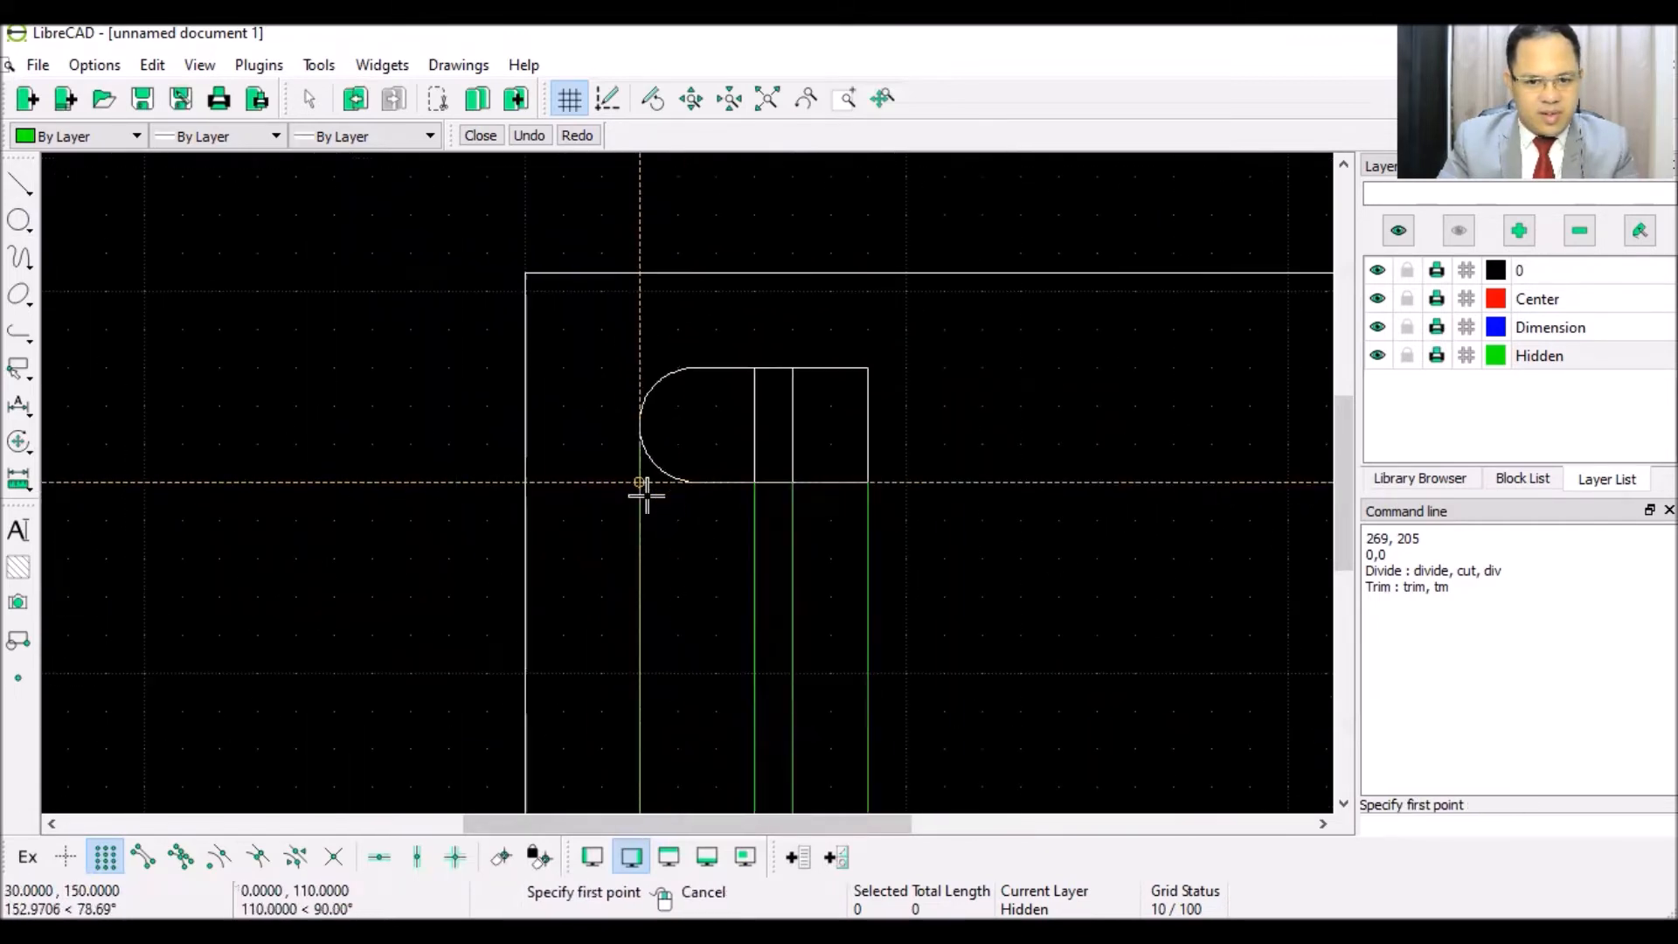
scroll(688, 682, "down", 2)
scroll(719, 713, "up", 4)
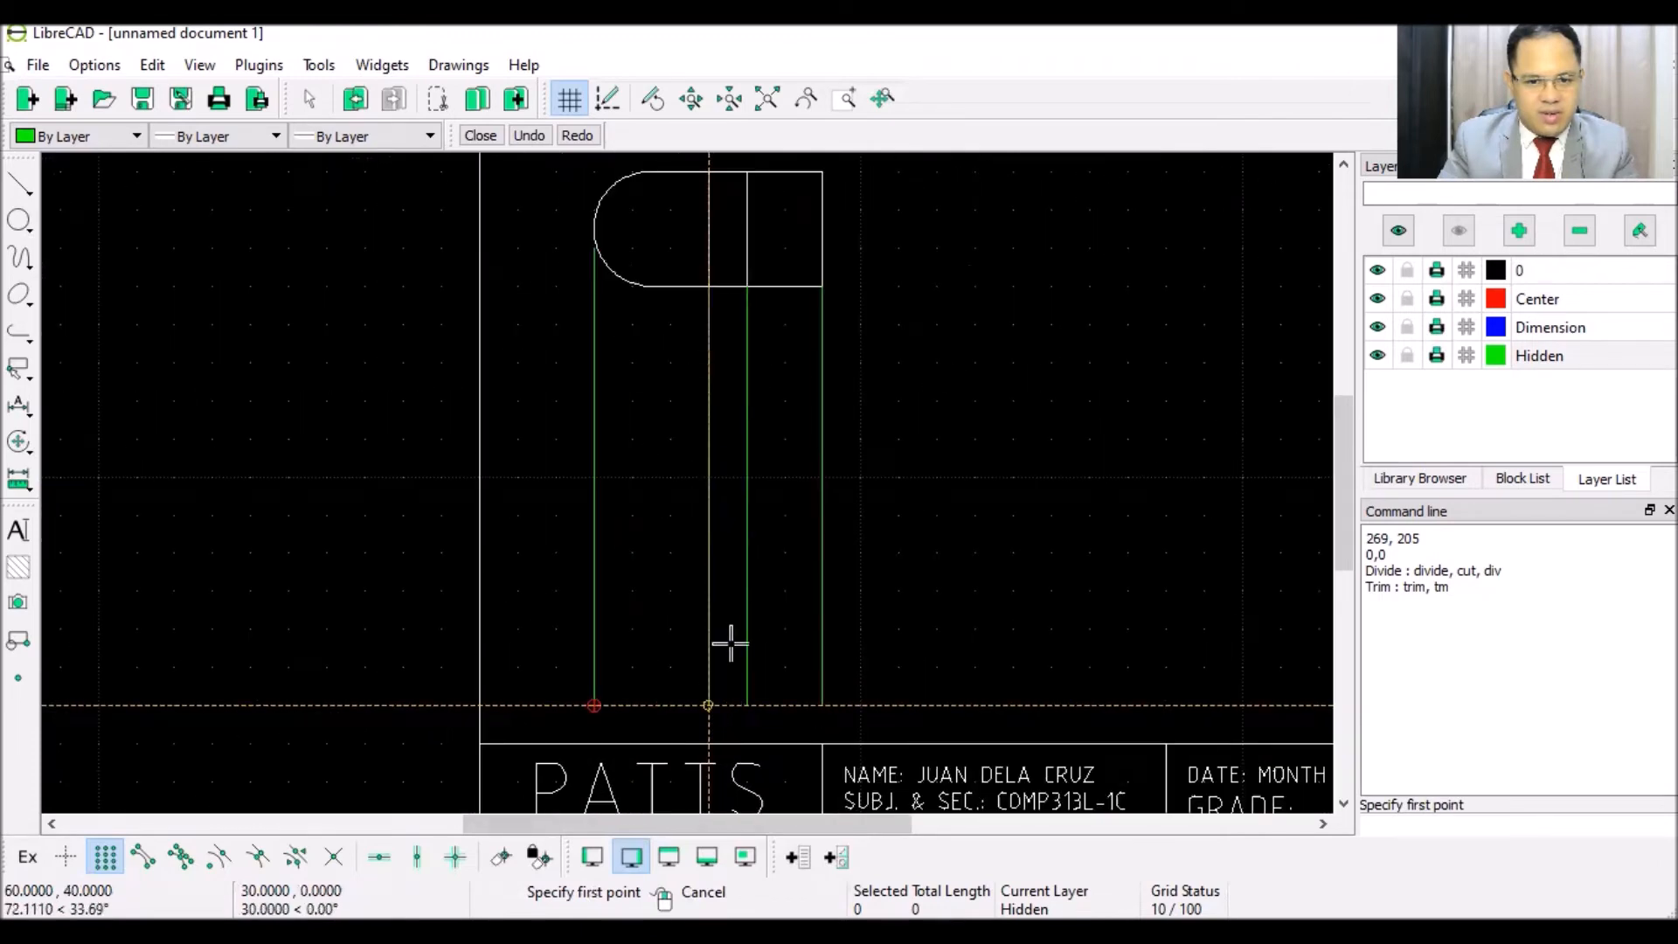
right_click(832, 496)
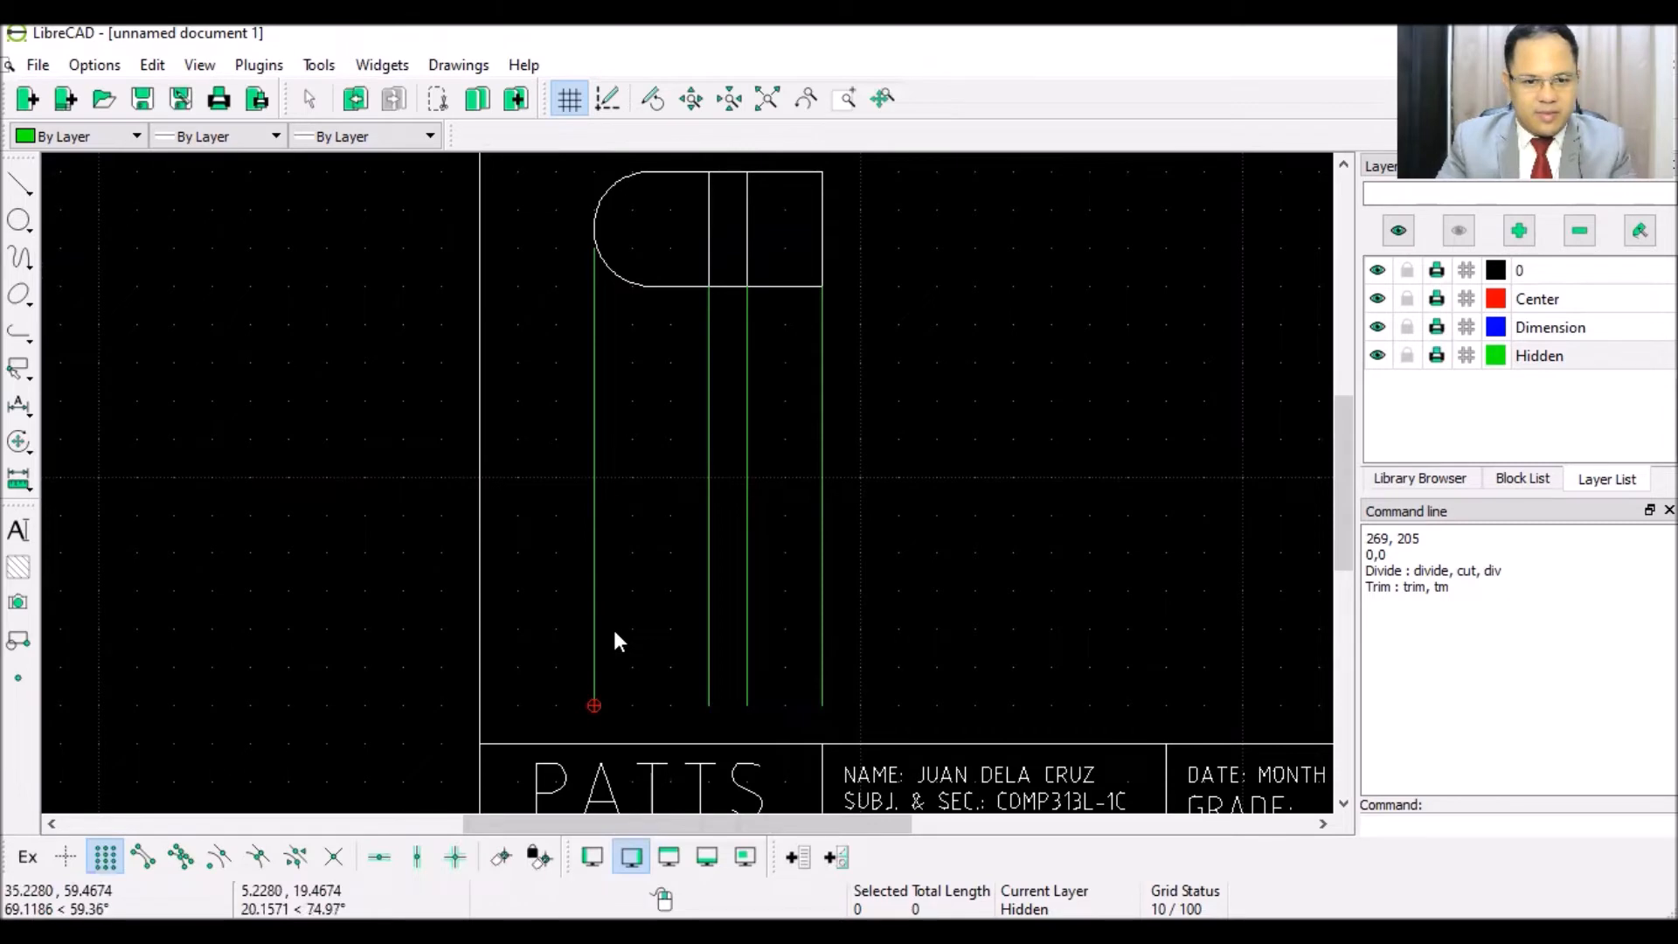
- On layer 0, draw the front view's bottom edge between the outer projection lines
left_click(1557, 272)
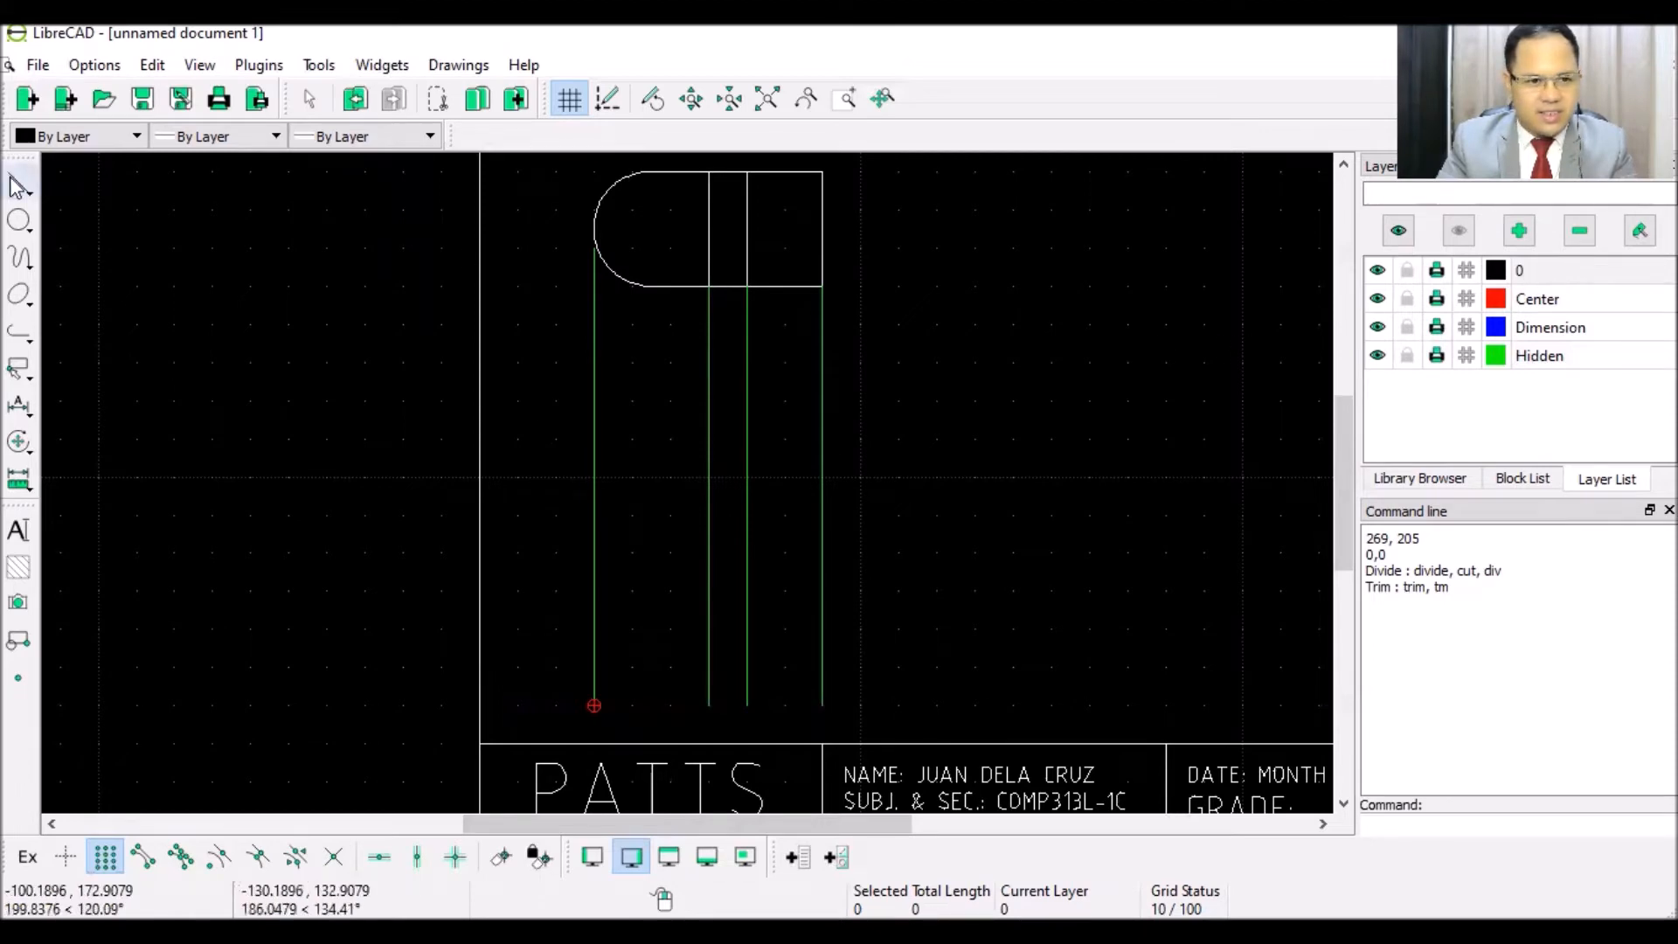
left_click(17, 185)
left_click(92, 179)
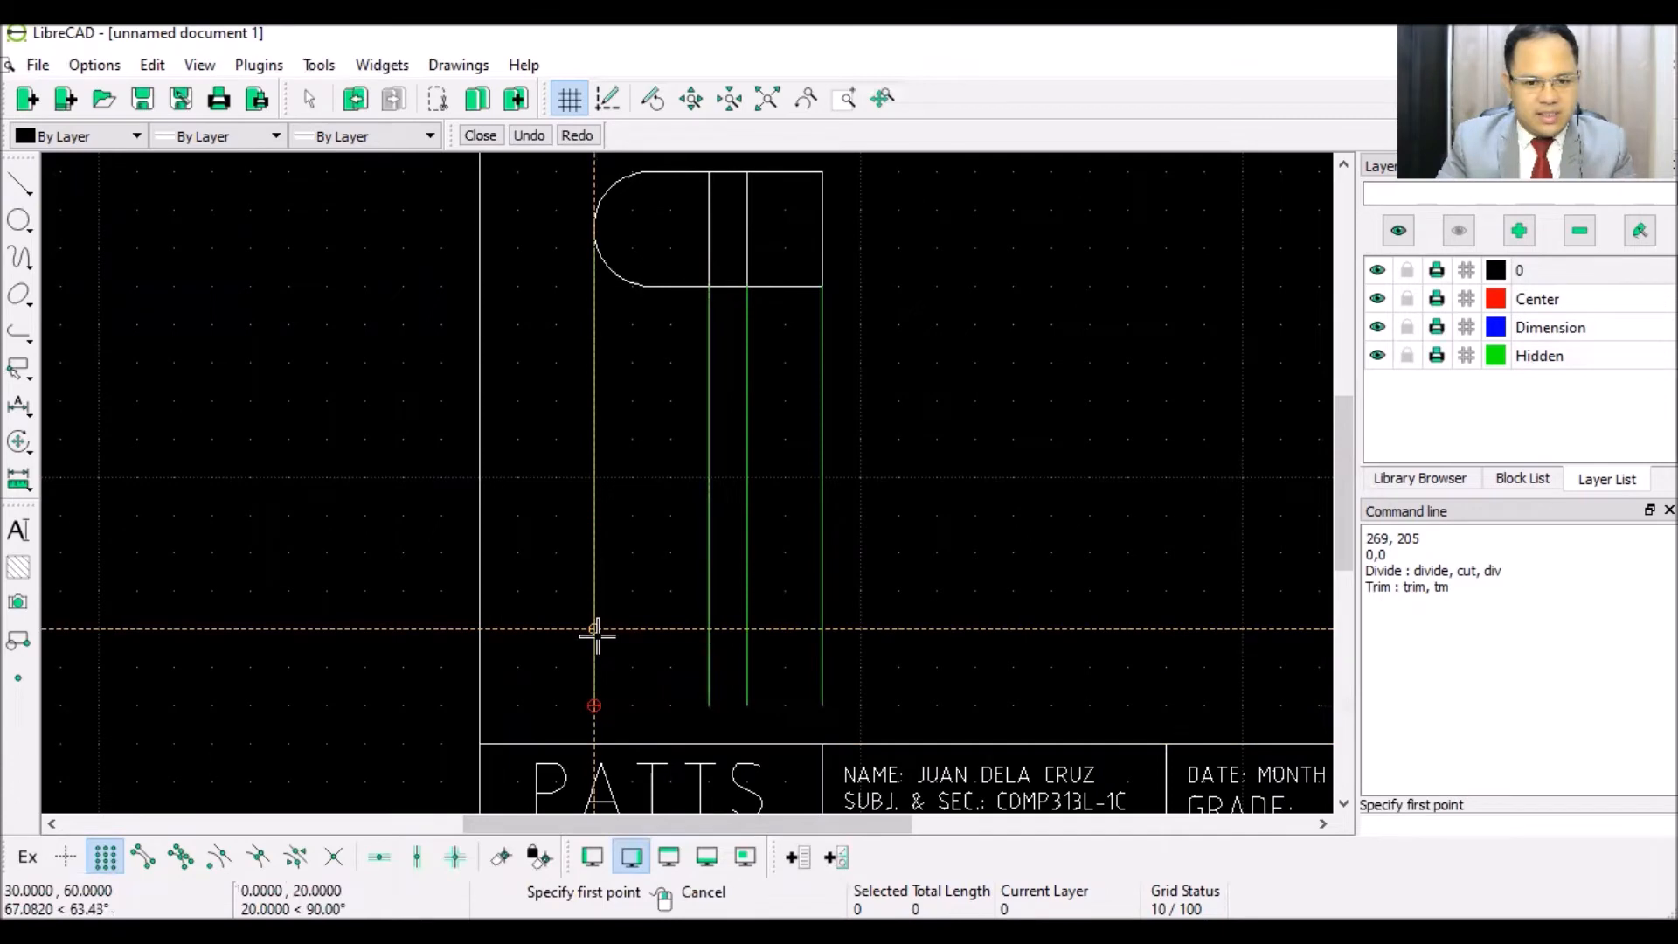
scroll(597, 635, "down", 2)
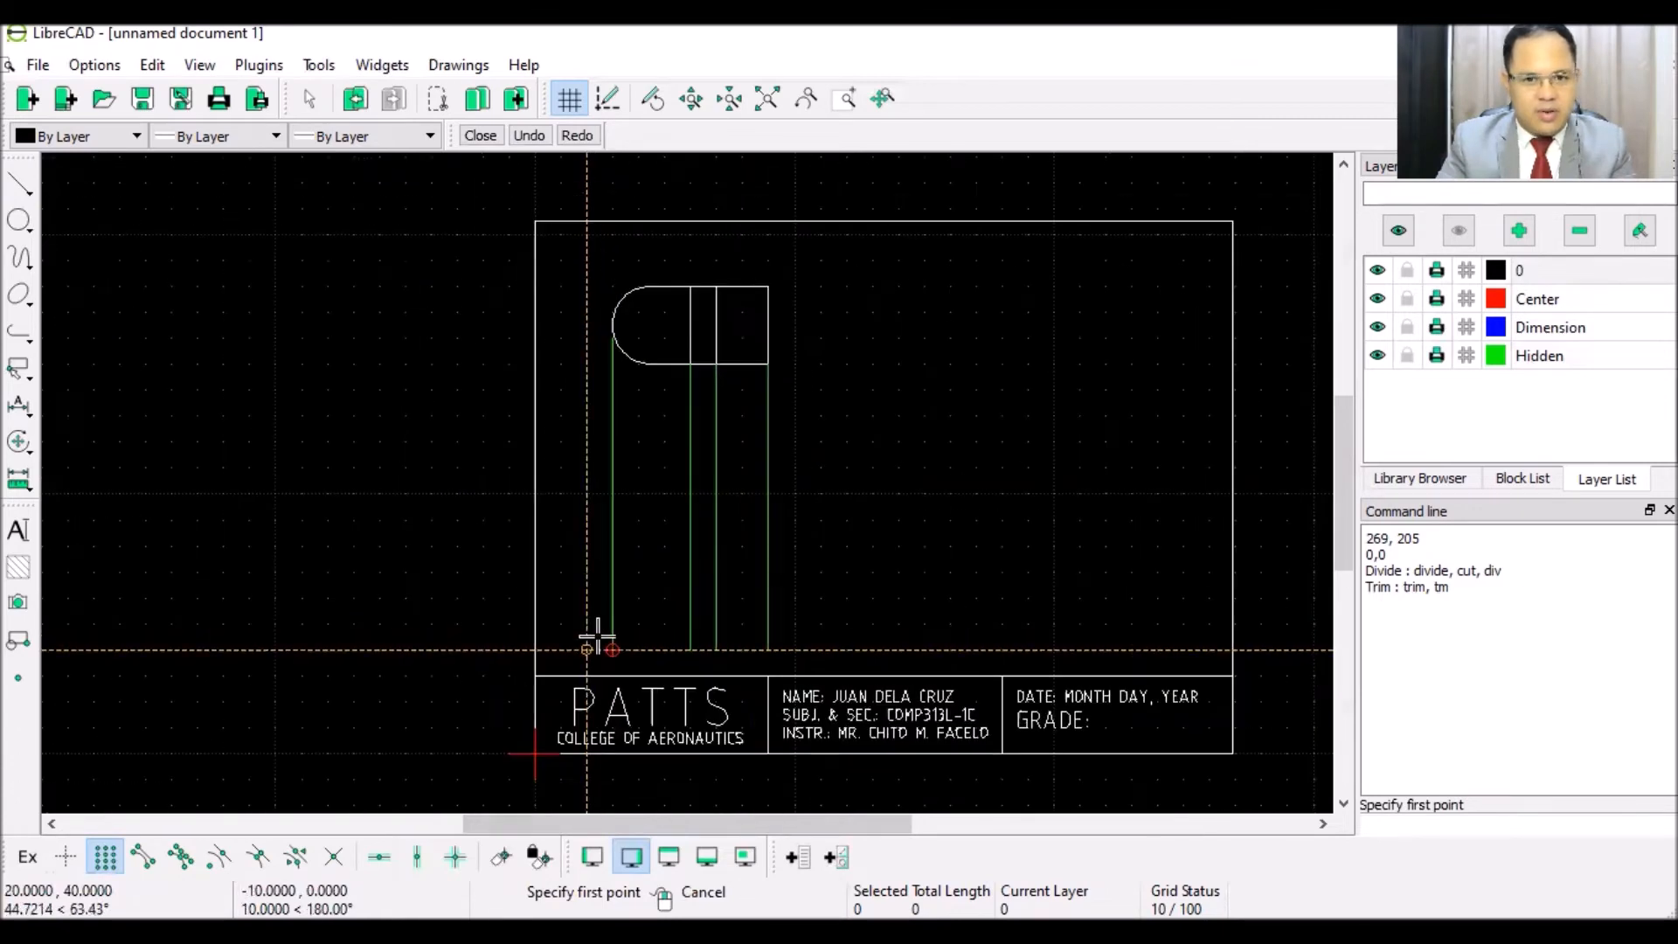
scroll(597, 638, "up", 2)
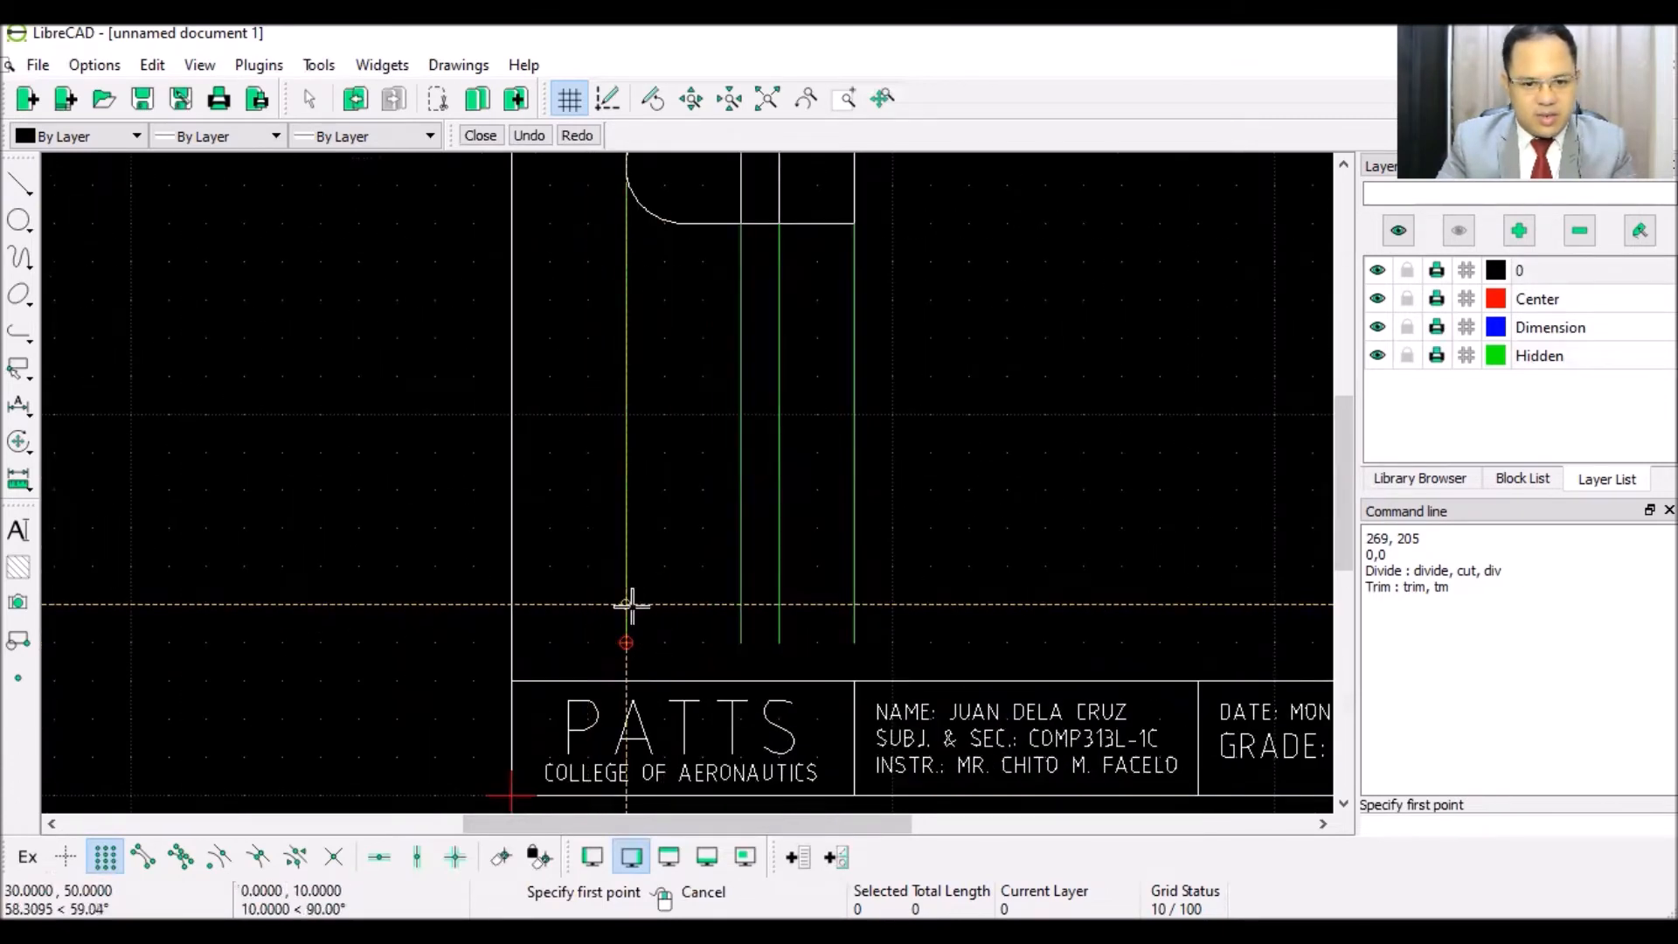
left_click(630, 604)
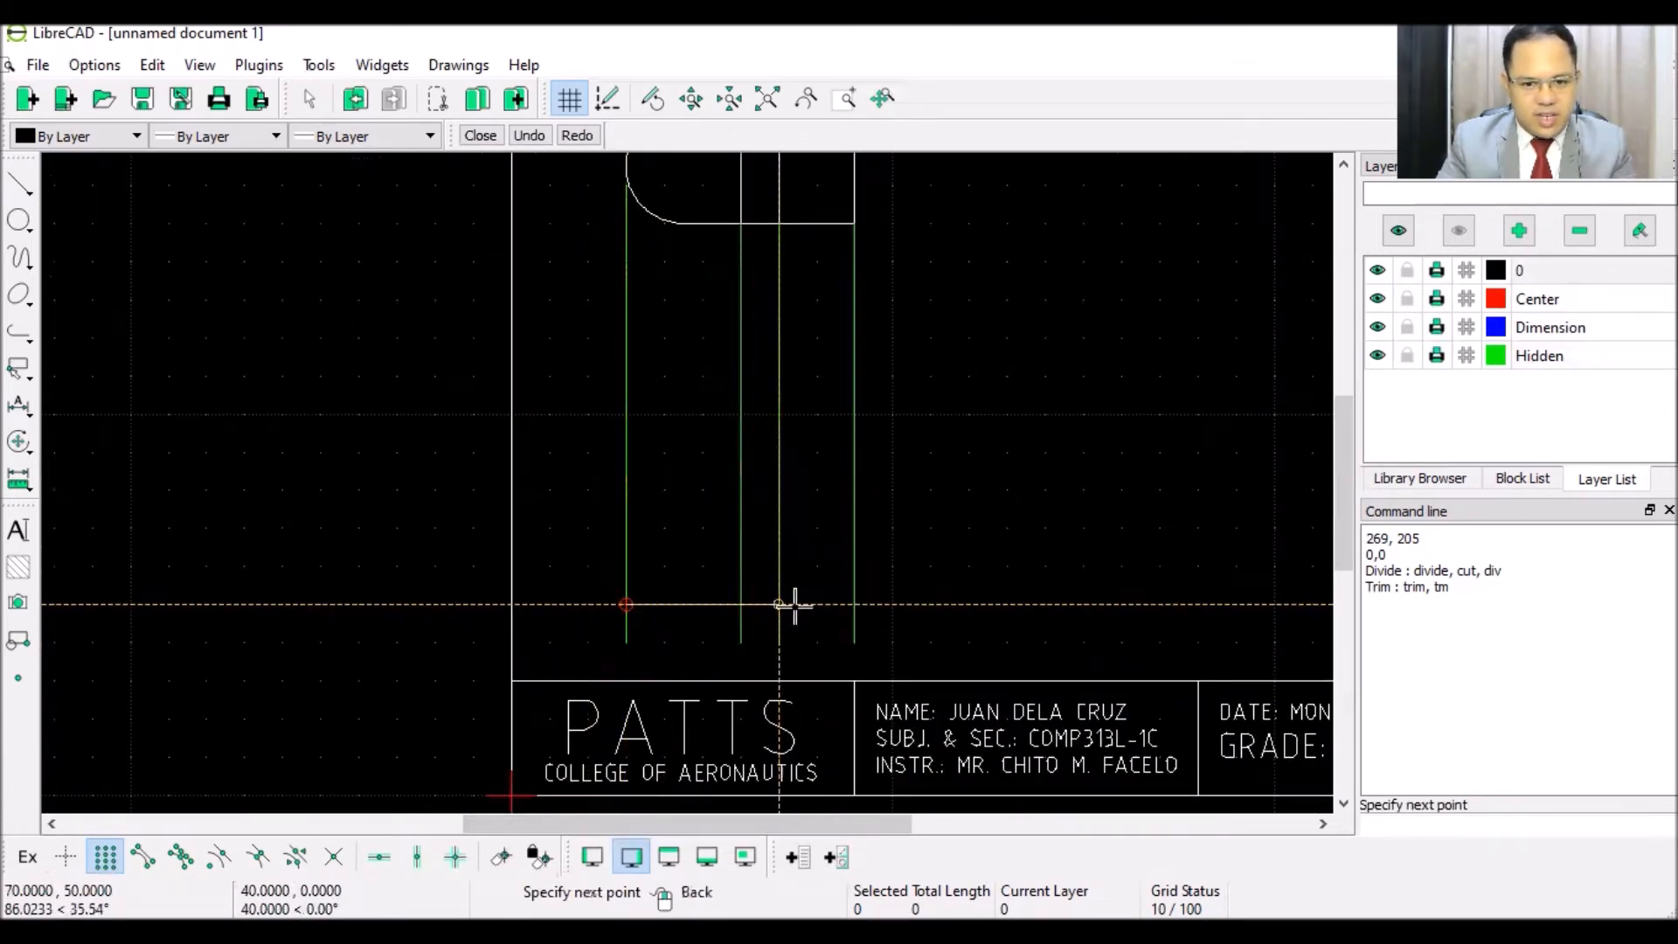
left_click(851, 605)
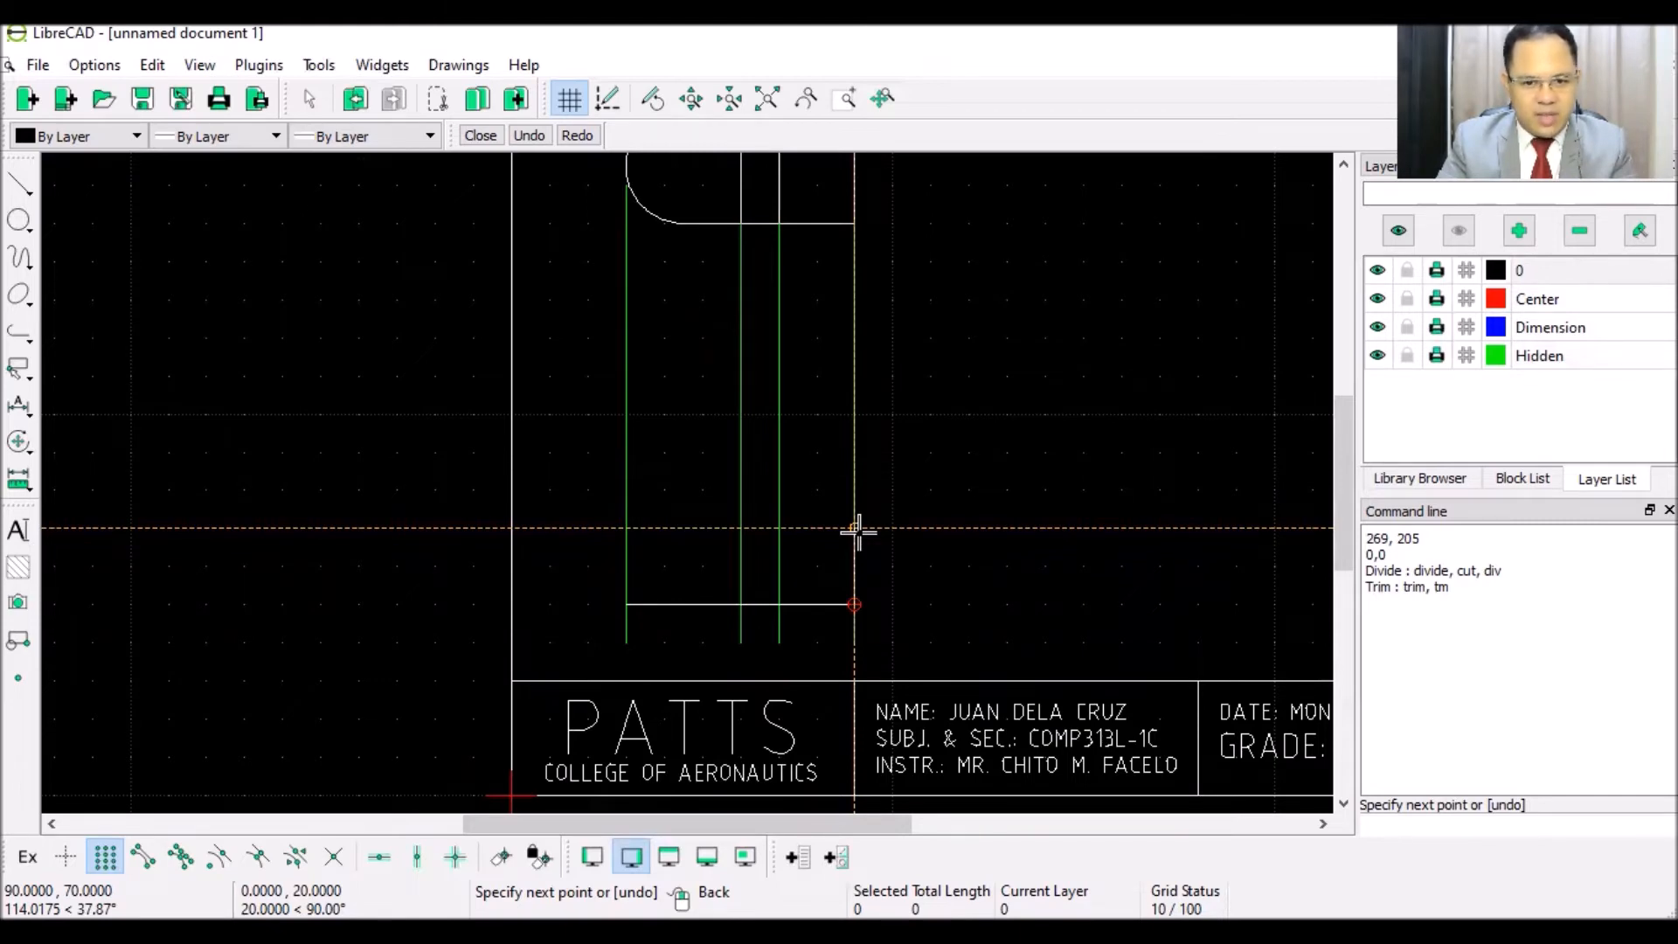
- Complete the front-view outline with its right side, notched top edge and left side
left_click(856, 529)
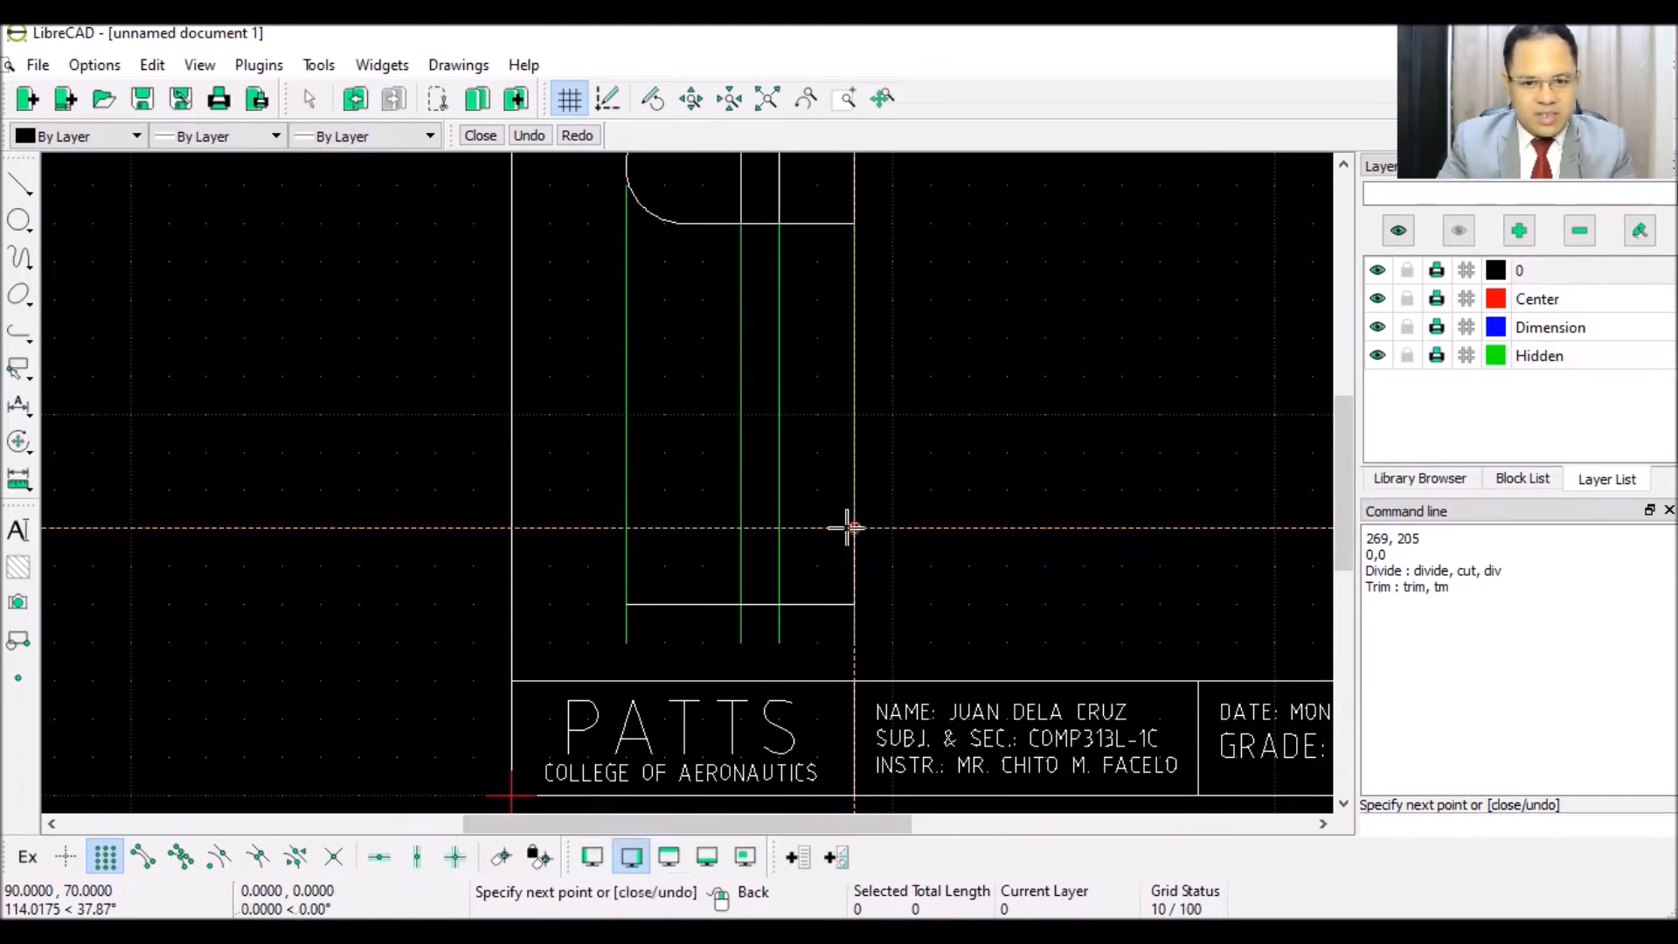
left_click(782, 527)
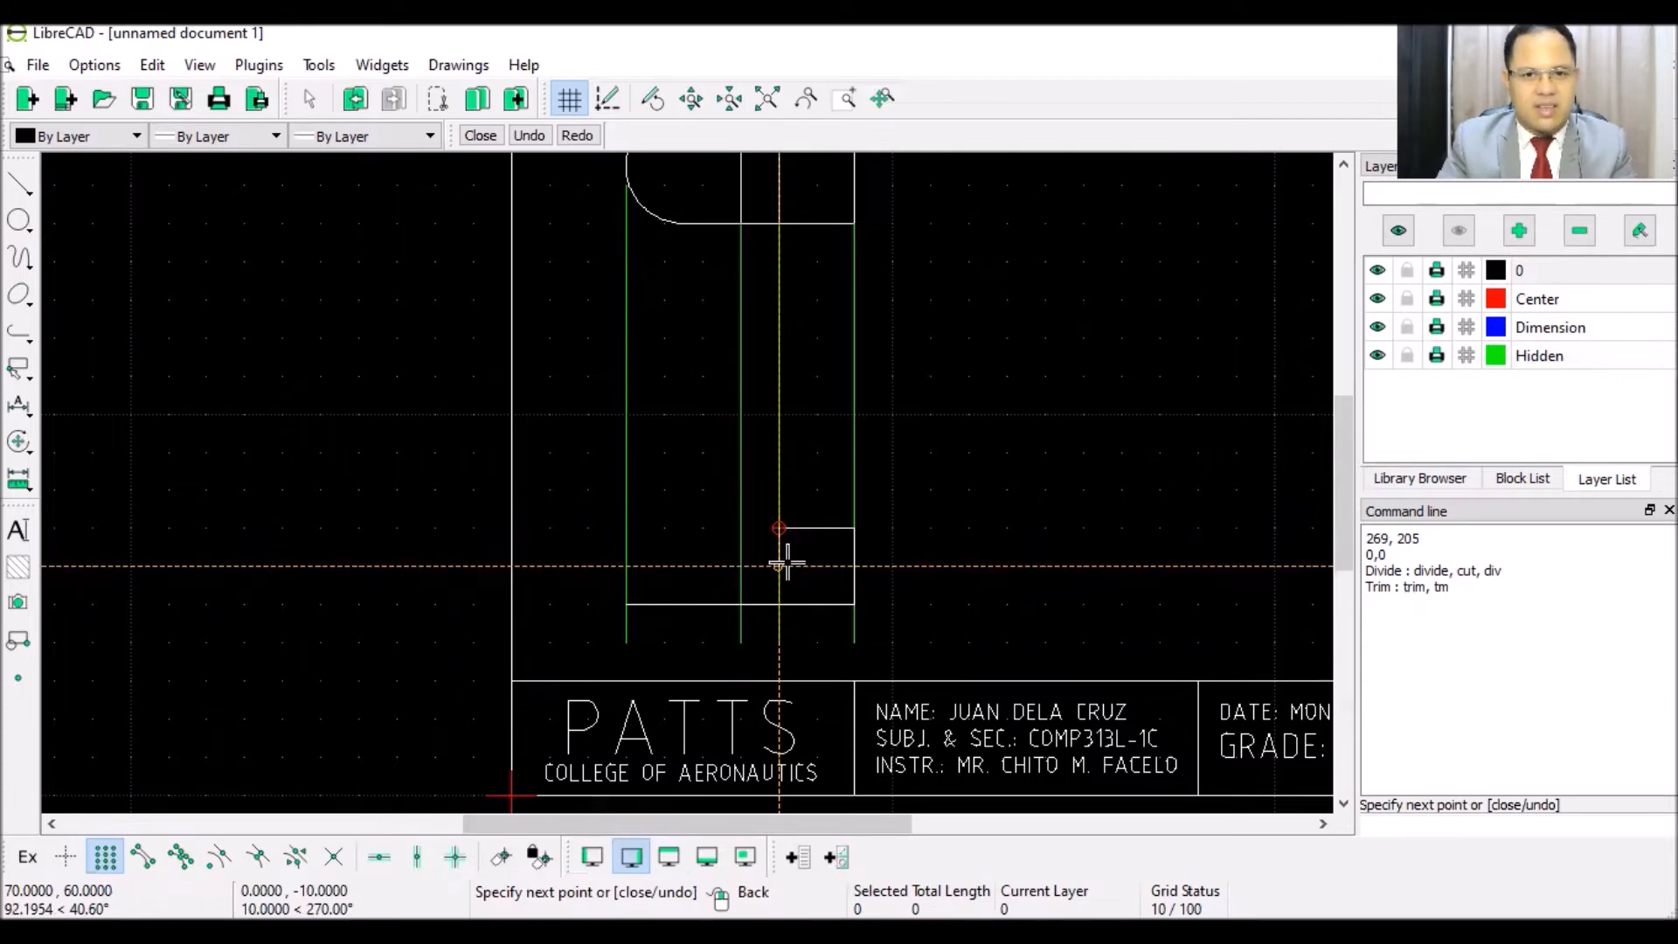
left_click(782, 565)
left_click(744, 565)
left_click(745, 530)
left_click(628, 528)
left_click(629, 603)
right_click(618, 453)
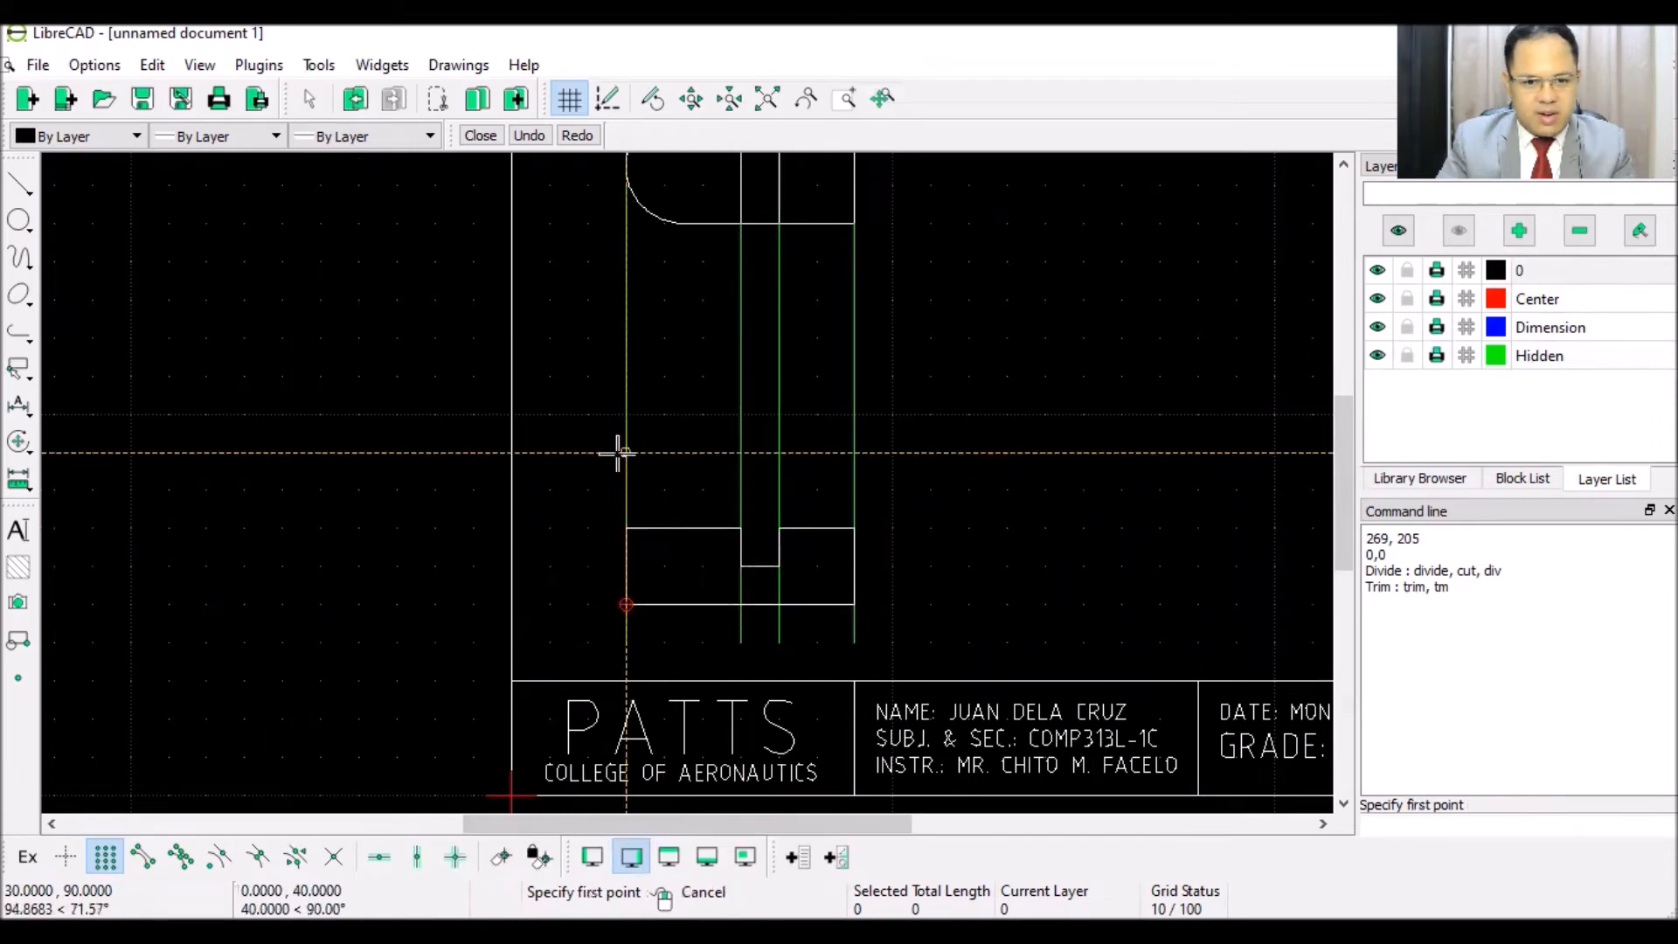
right_click(618, 453)
scroll(734, 542, "down", 2)
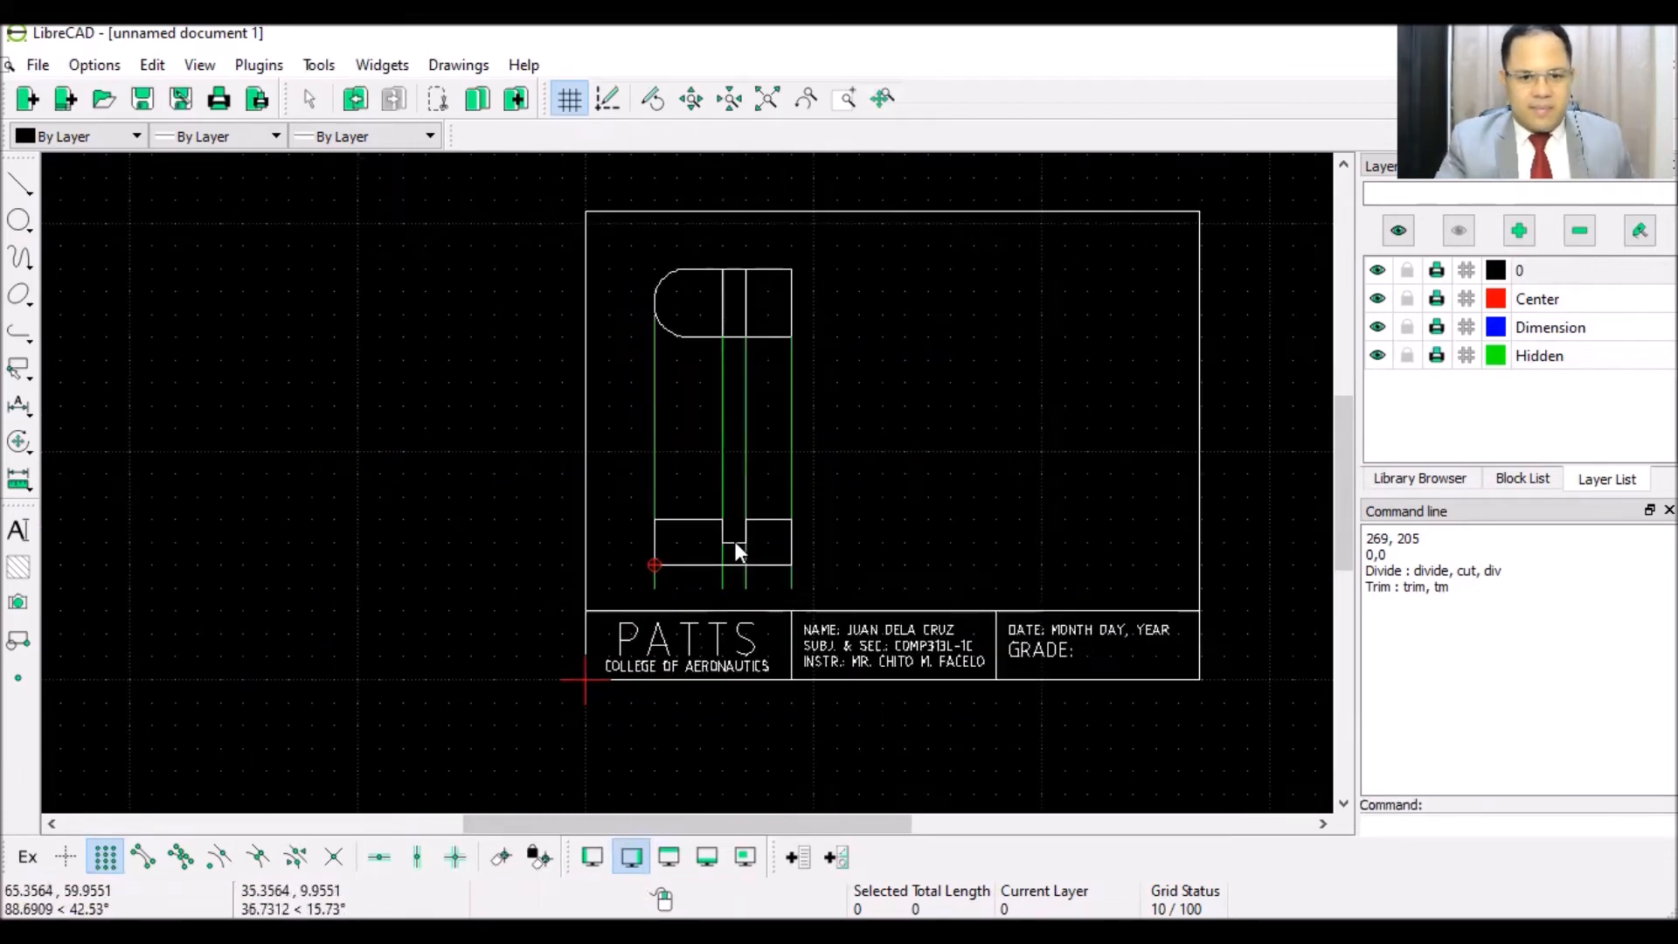
- Delete the four green vertical projection lines and make Hidden the current layer
left_click(792, 456)
key("Delete")
left_click(745, 446)
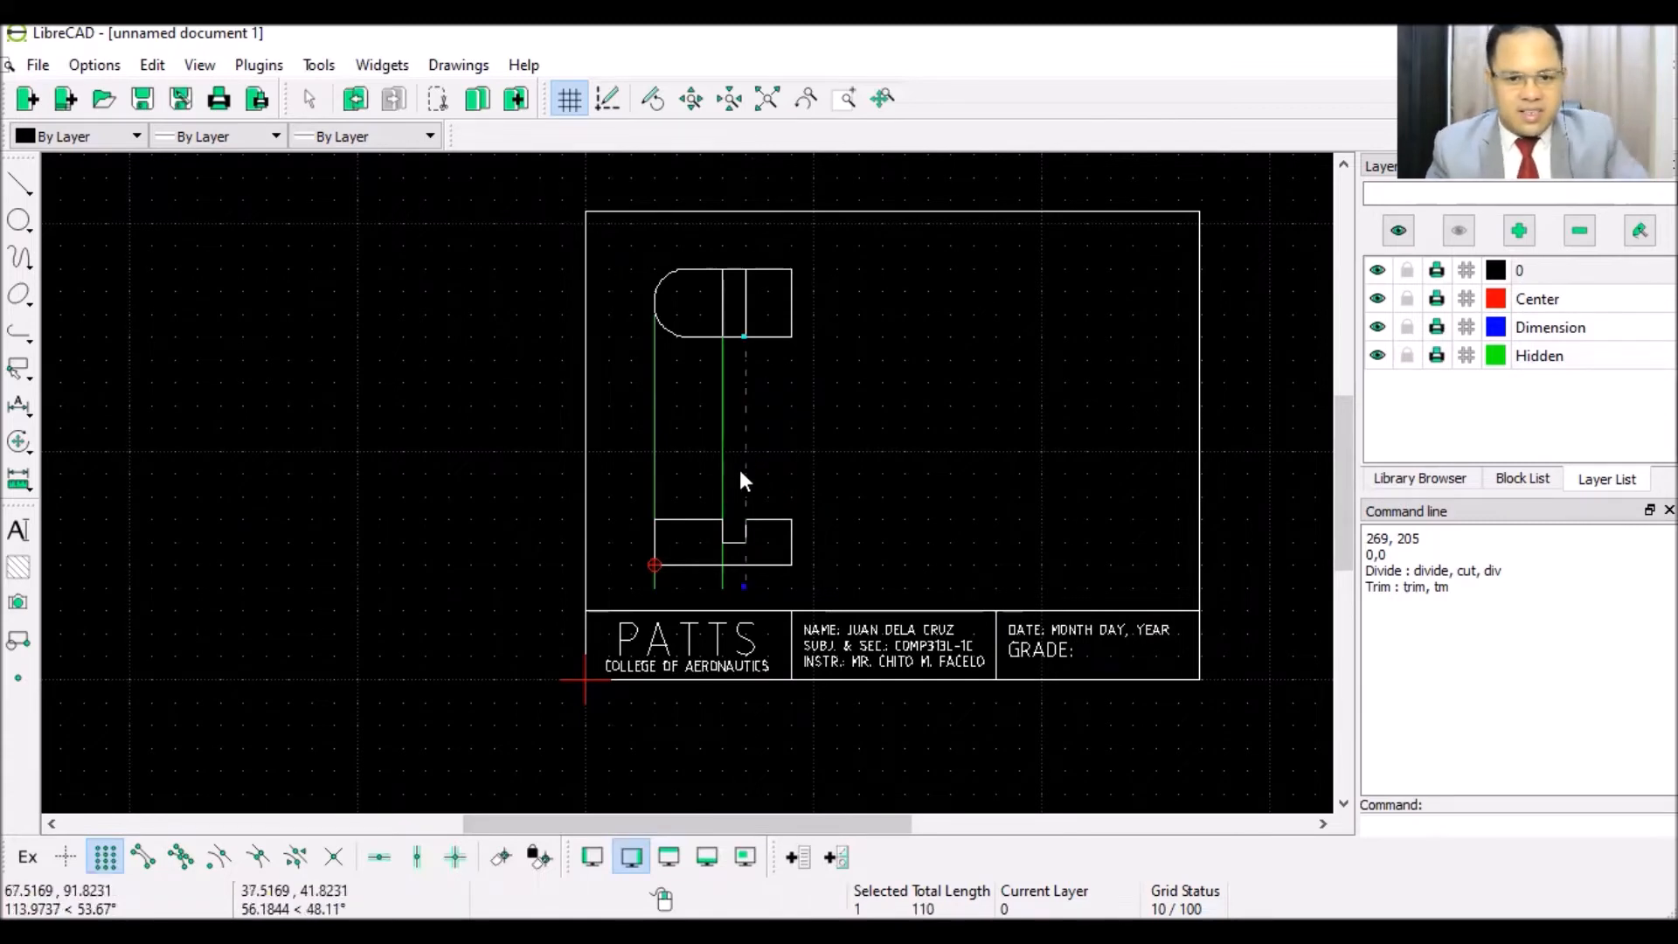
key("Delete")
left_click(729, 472)
key("Delete")
left_click(656, 455)
key("Delete")
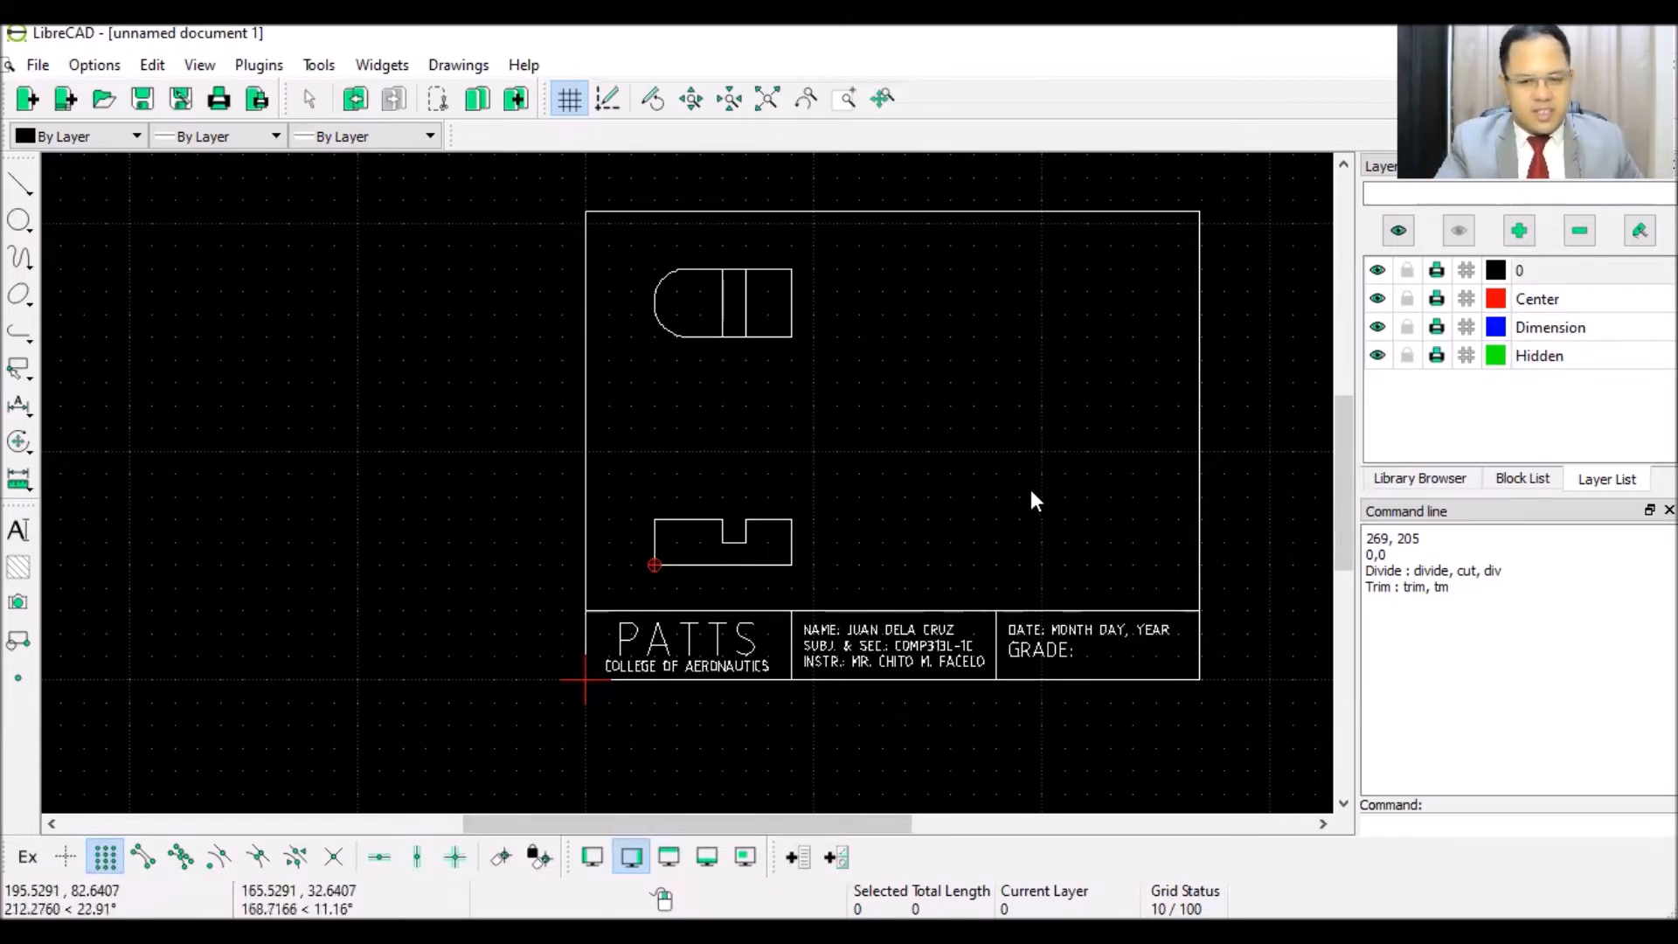
left_click(1538, 355)
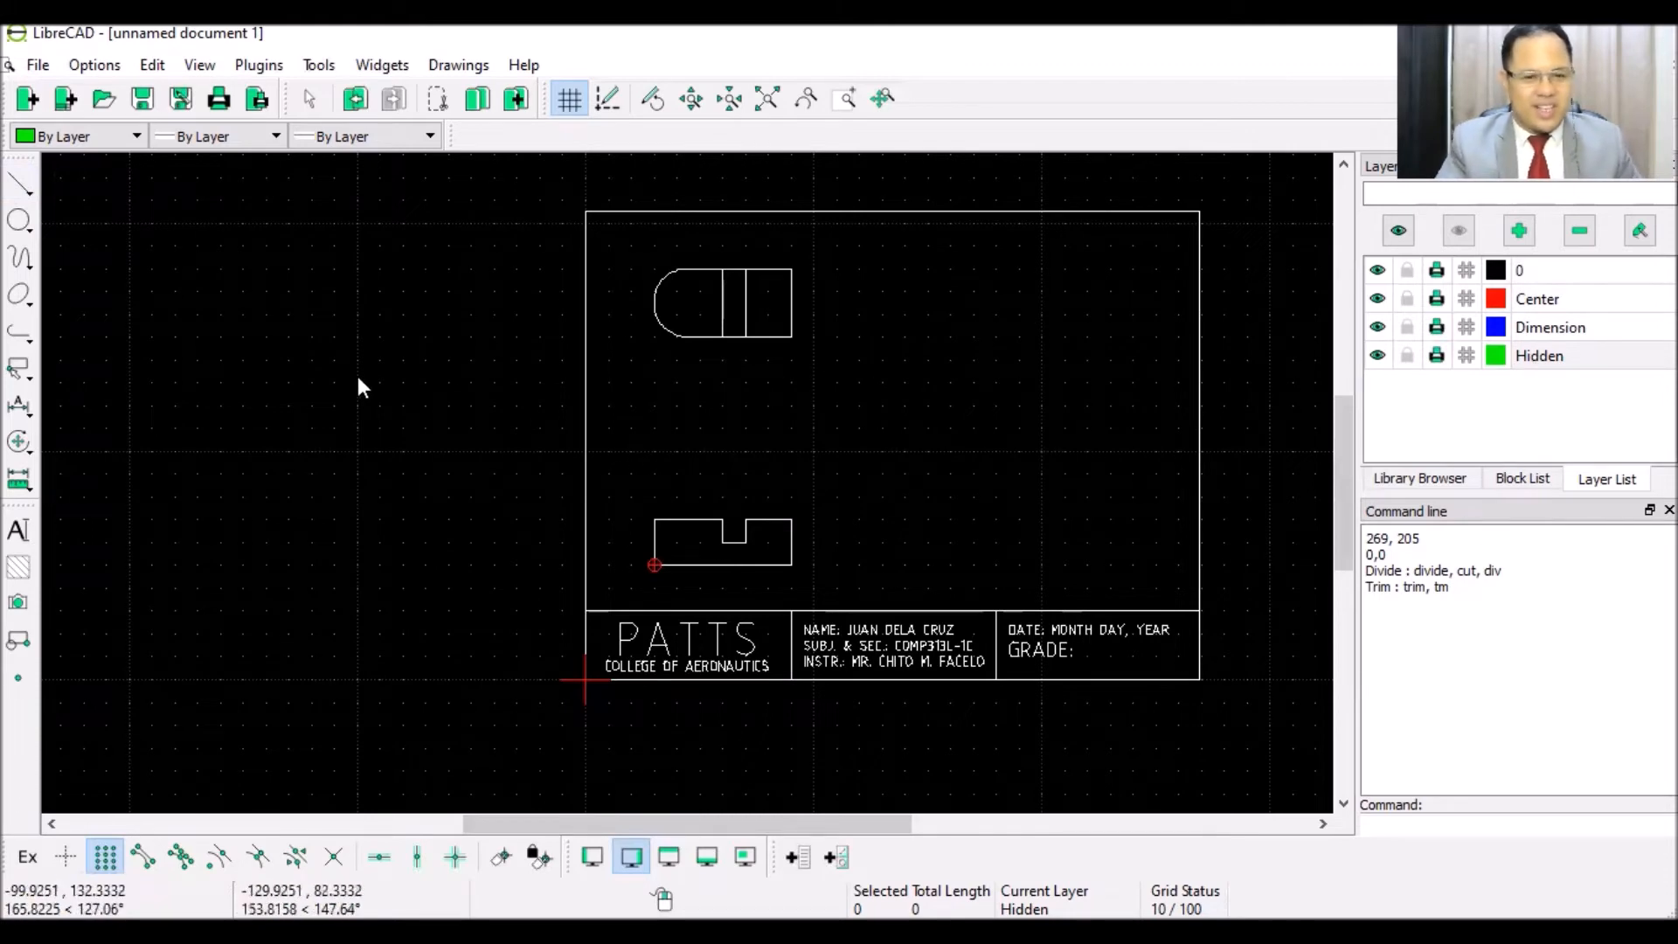
- Draw horizontal projection lines rightward from the front view's top and bottom corners
left_click(21, 188)
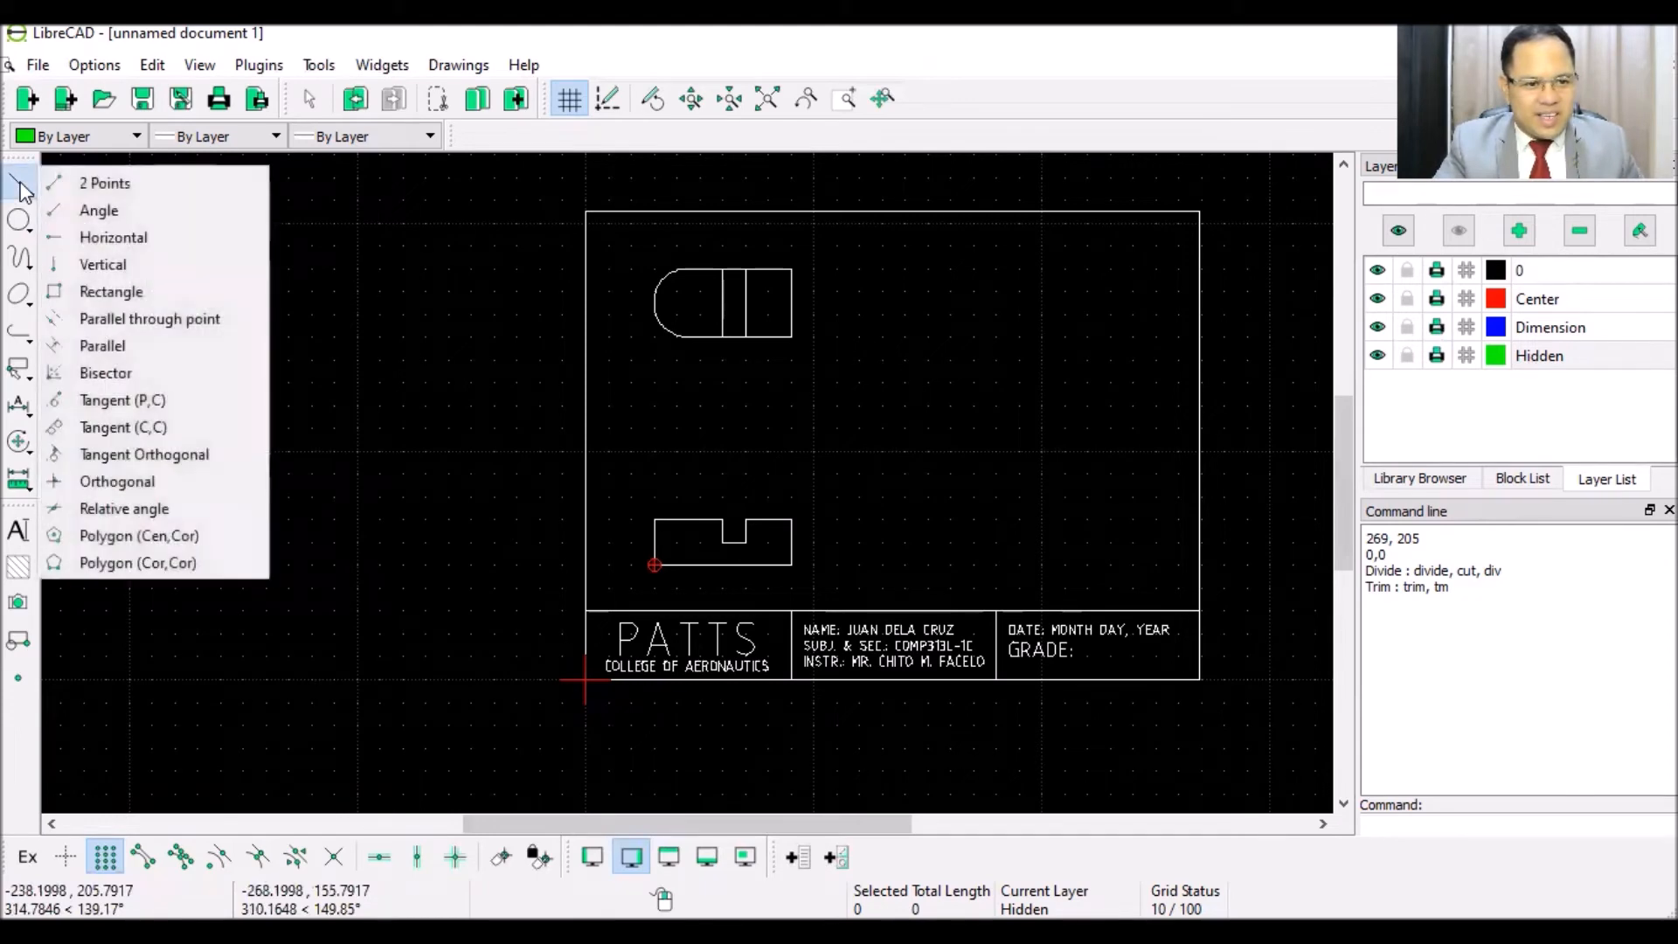
left_click(103, 182)
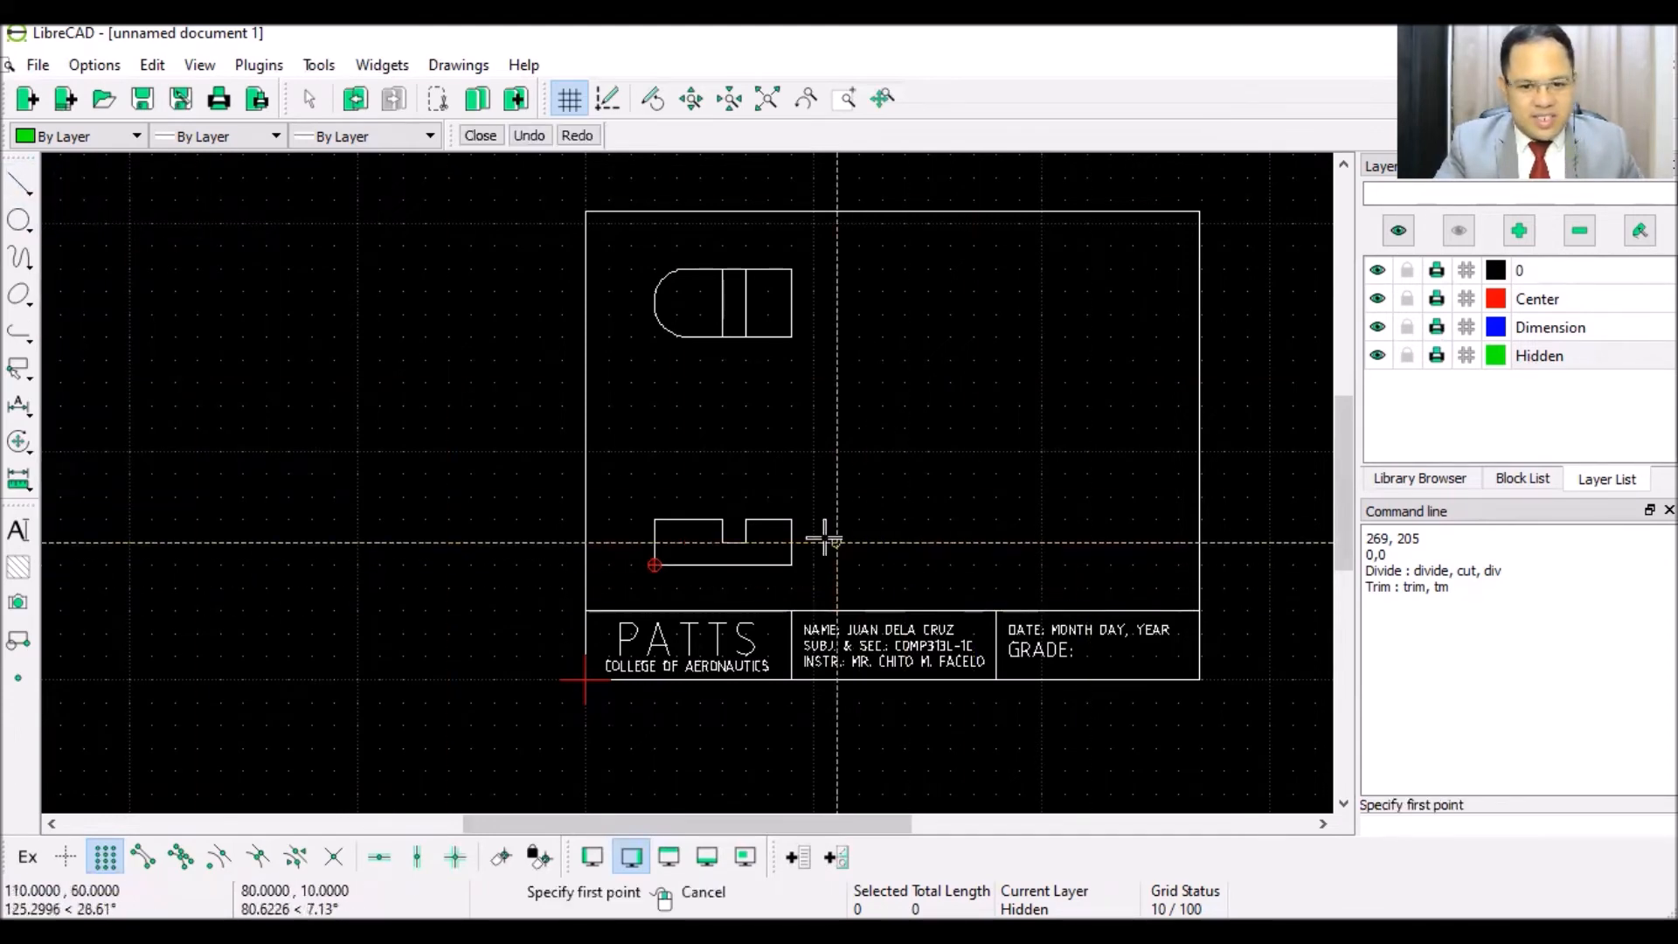
left_click(792, 519)
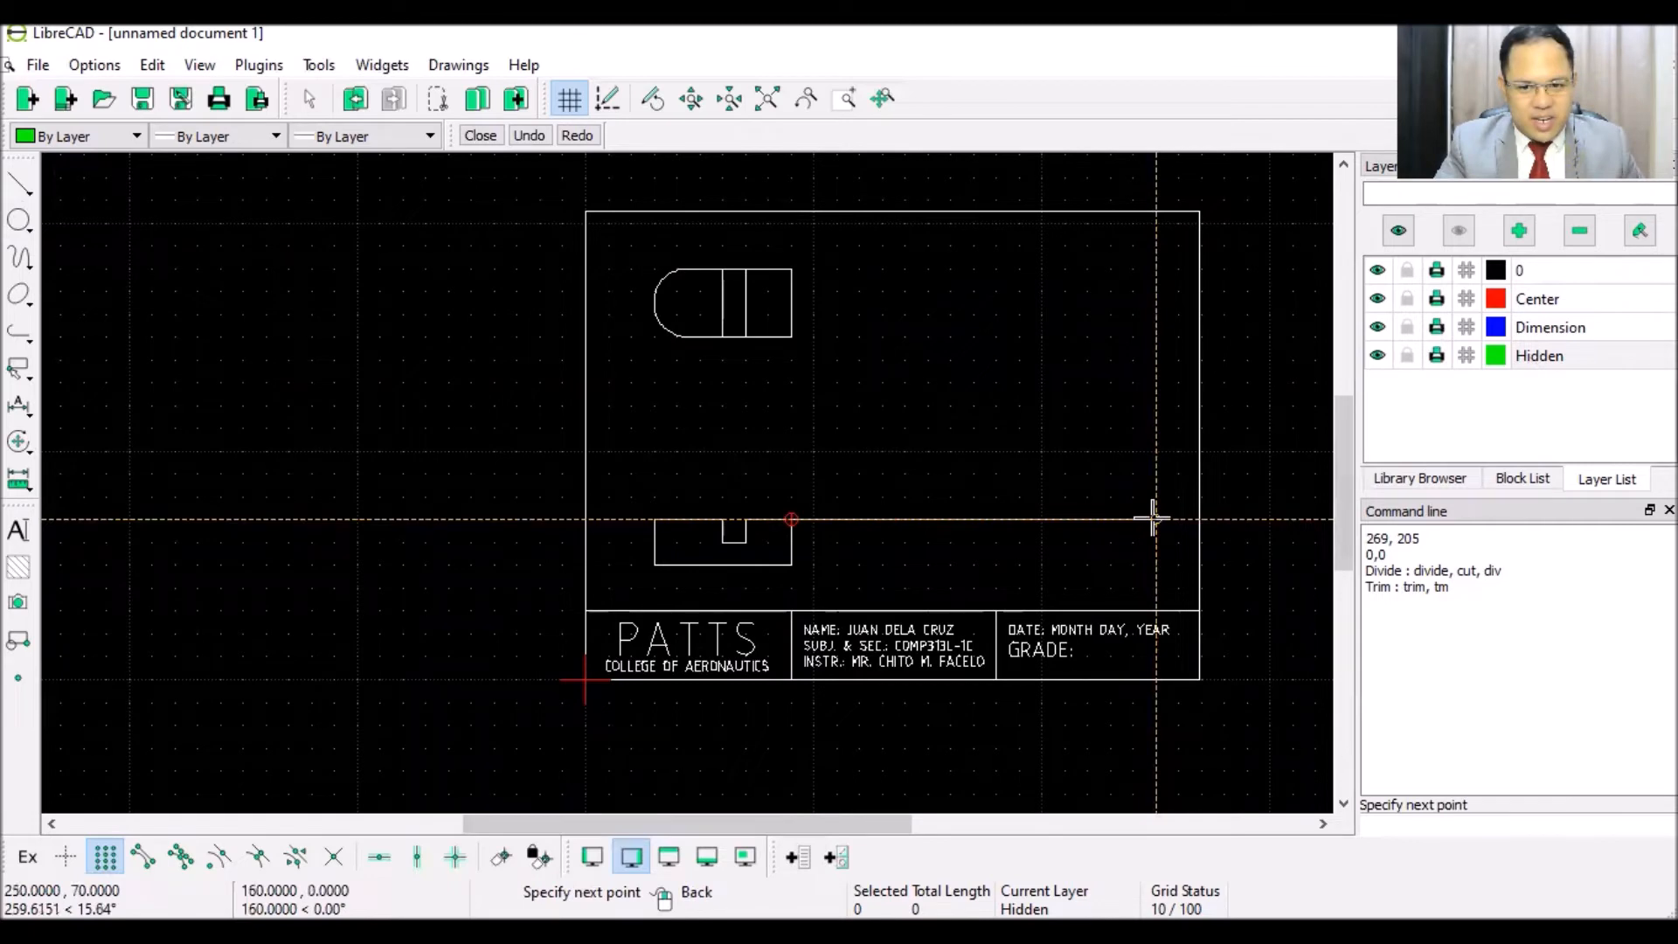
left_click(1154, 519)
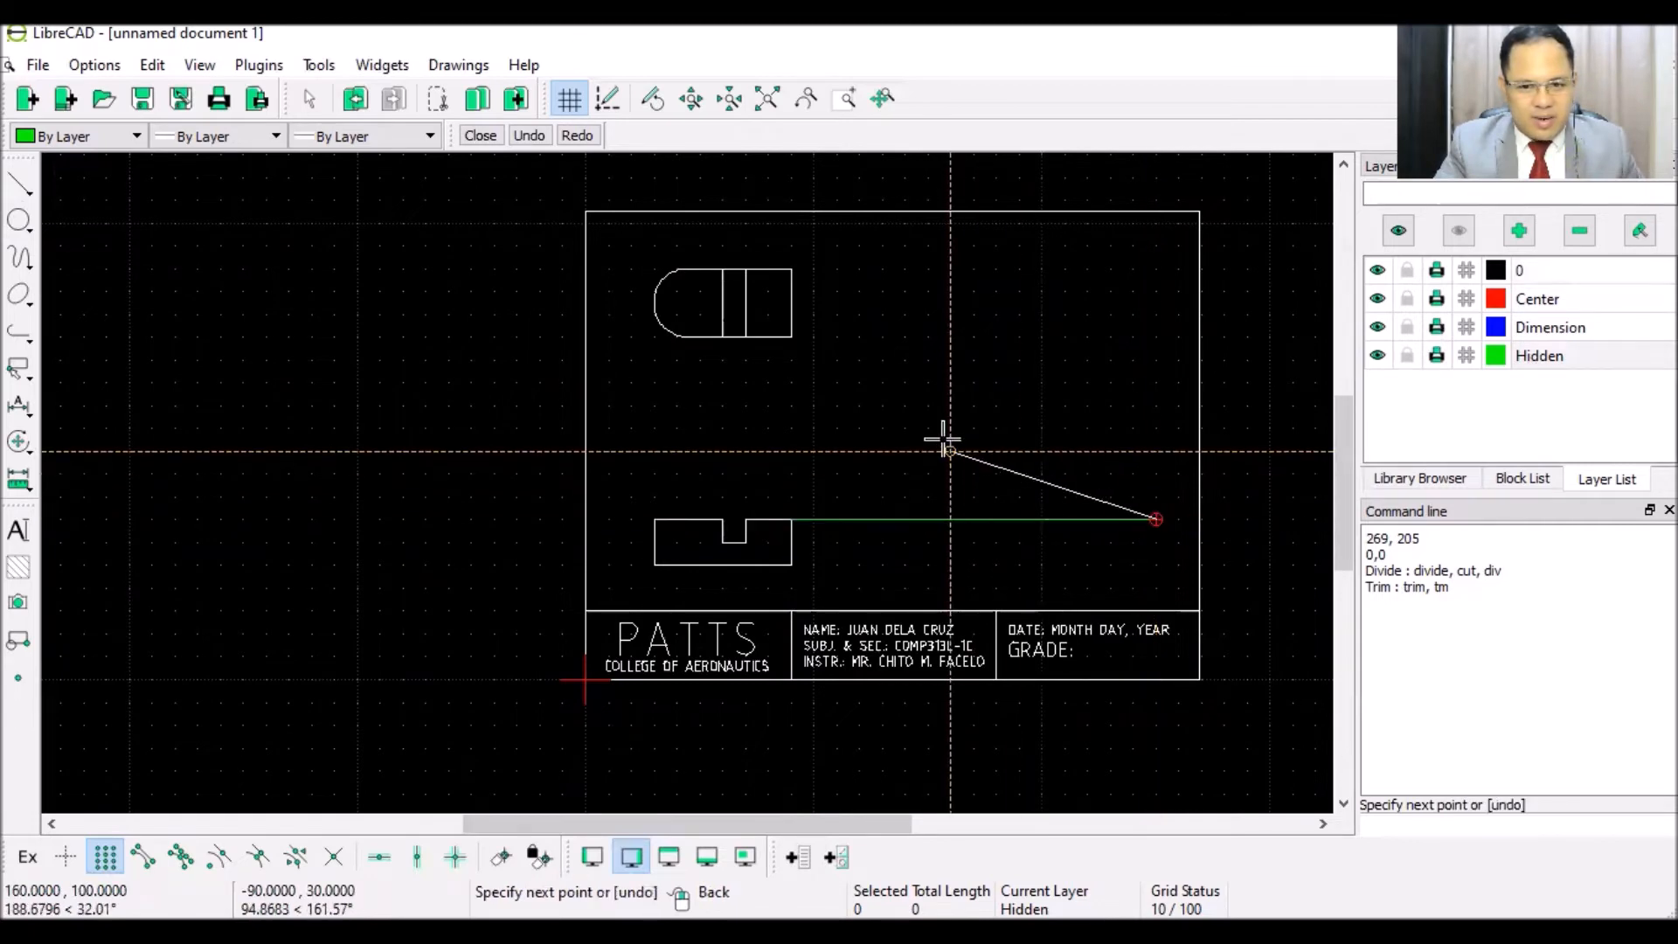
right_click(944, 439)
left_click(792, 564)
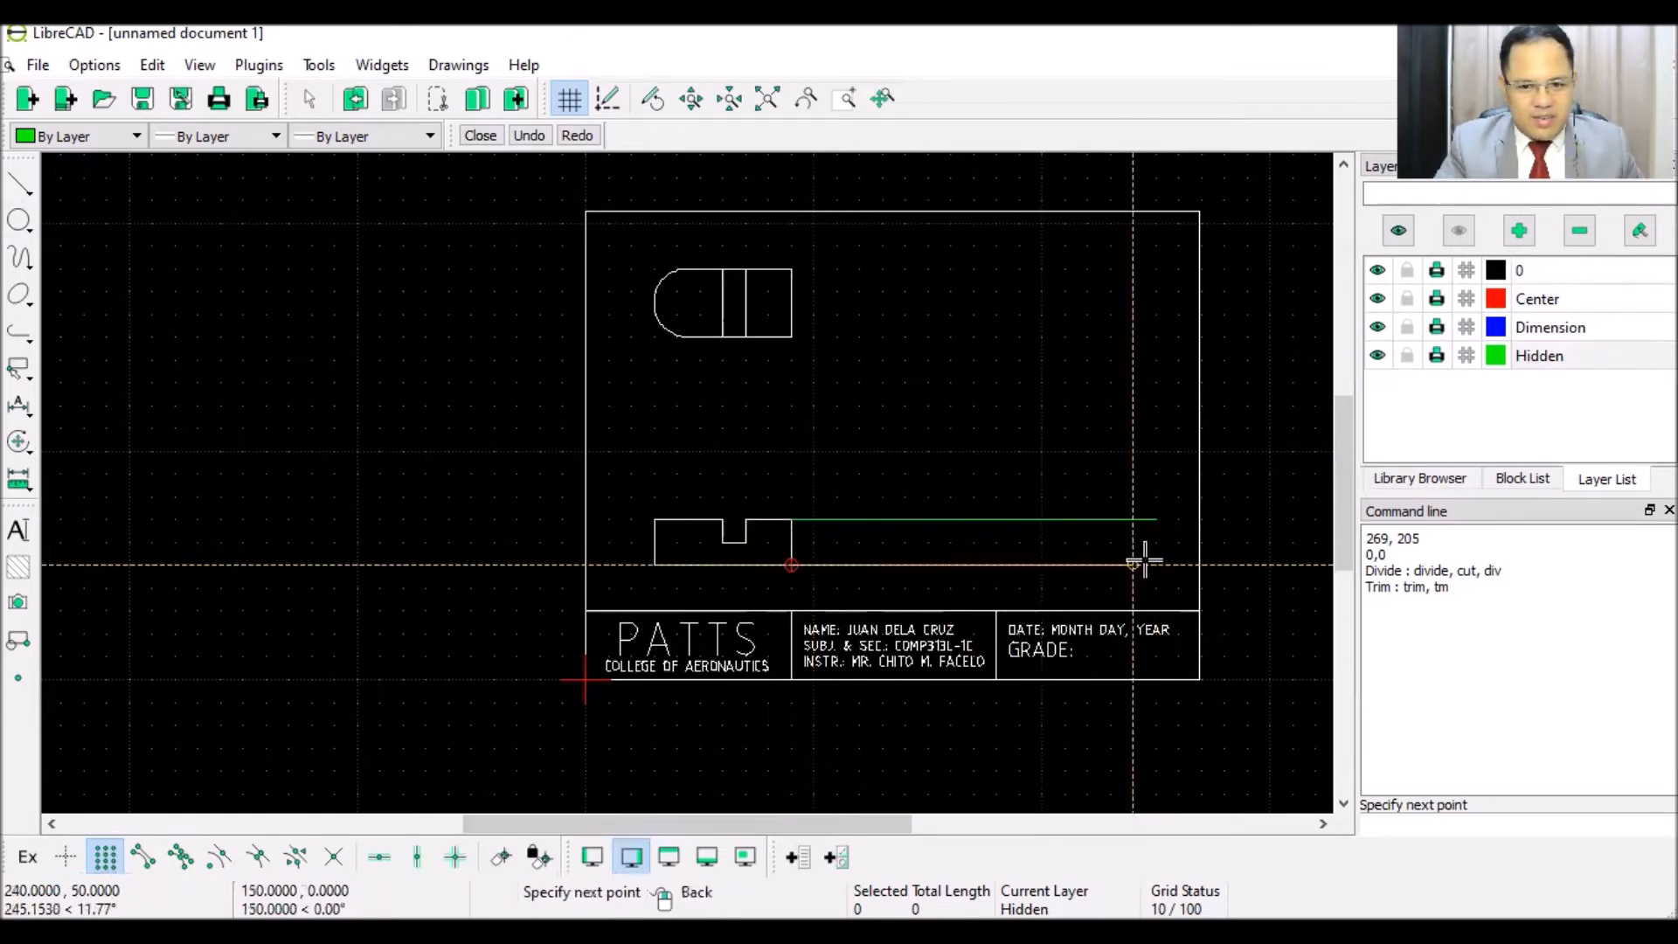
left_click(1155, 564)
right_click(937, 385)
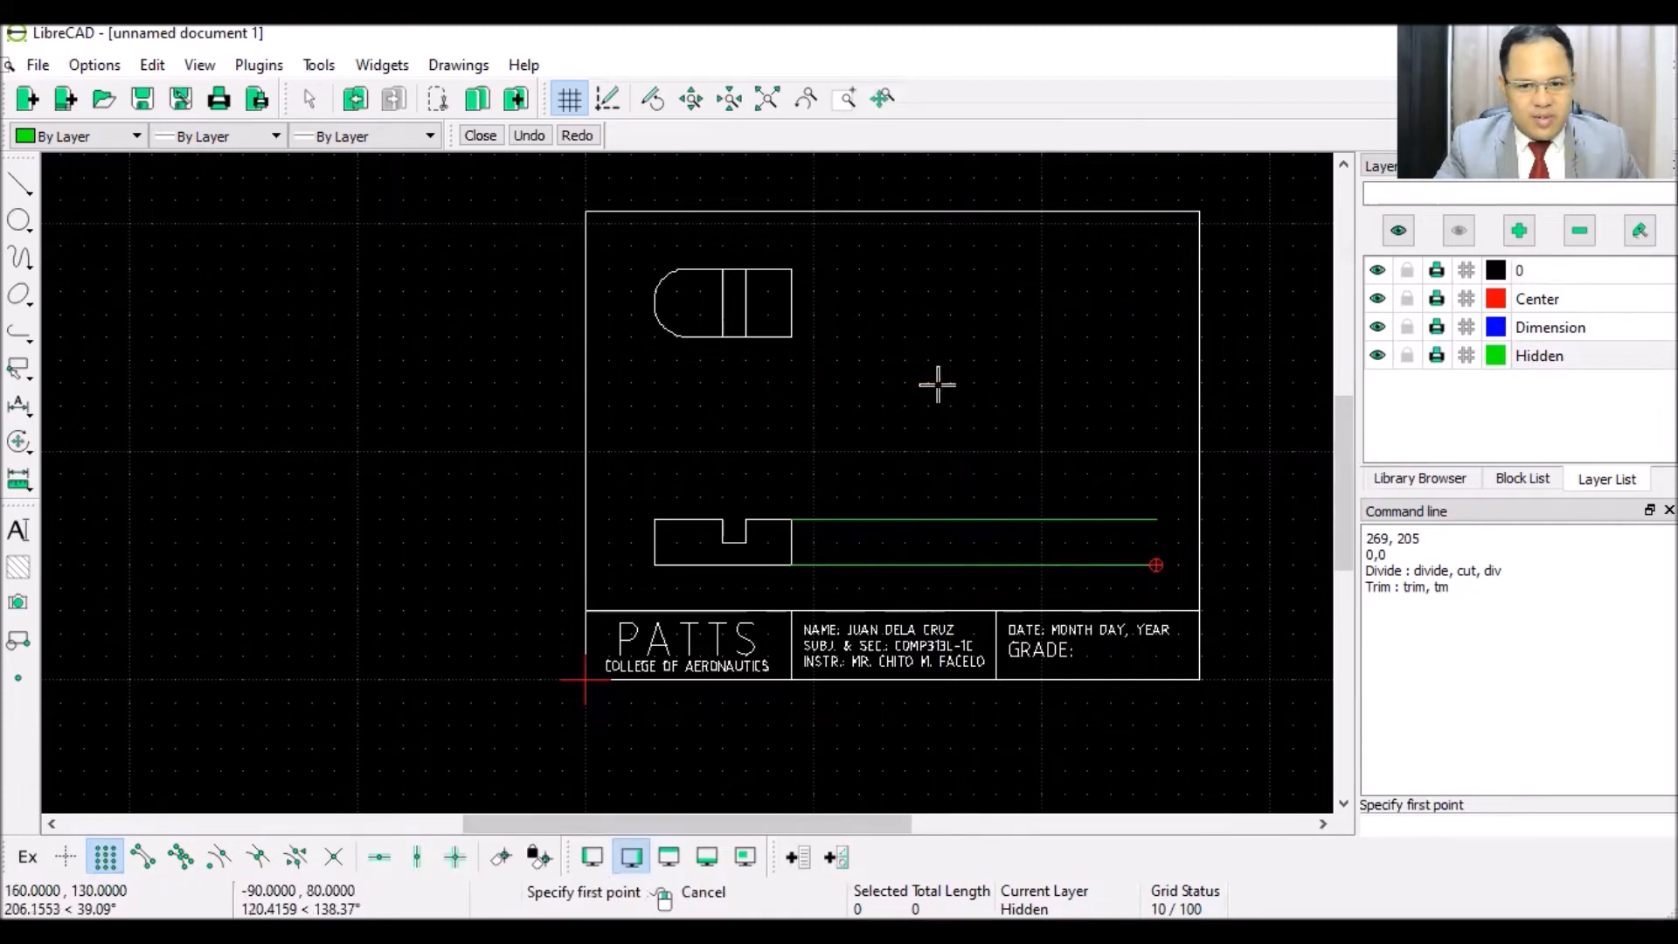
- Draw horizontal projection lines rightward from the top view's top and bottom edges
left_click(791, 337)
left_click(1133, 336)
right_click(861, 307)
left_click(792, 270)
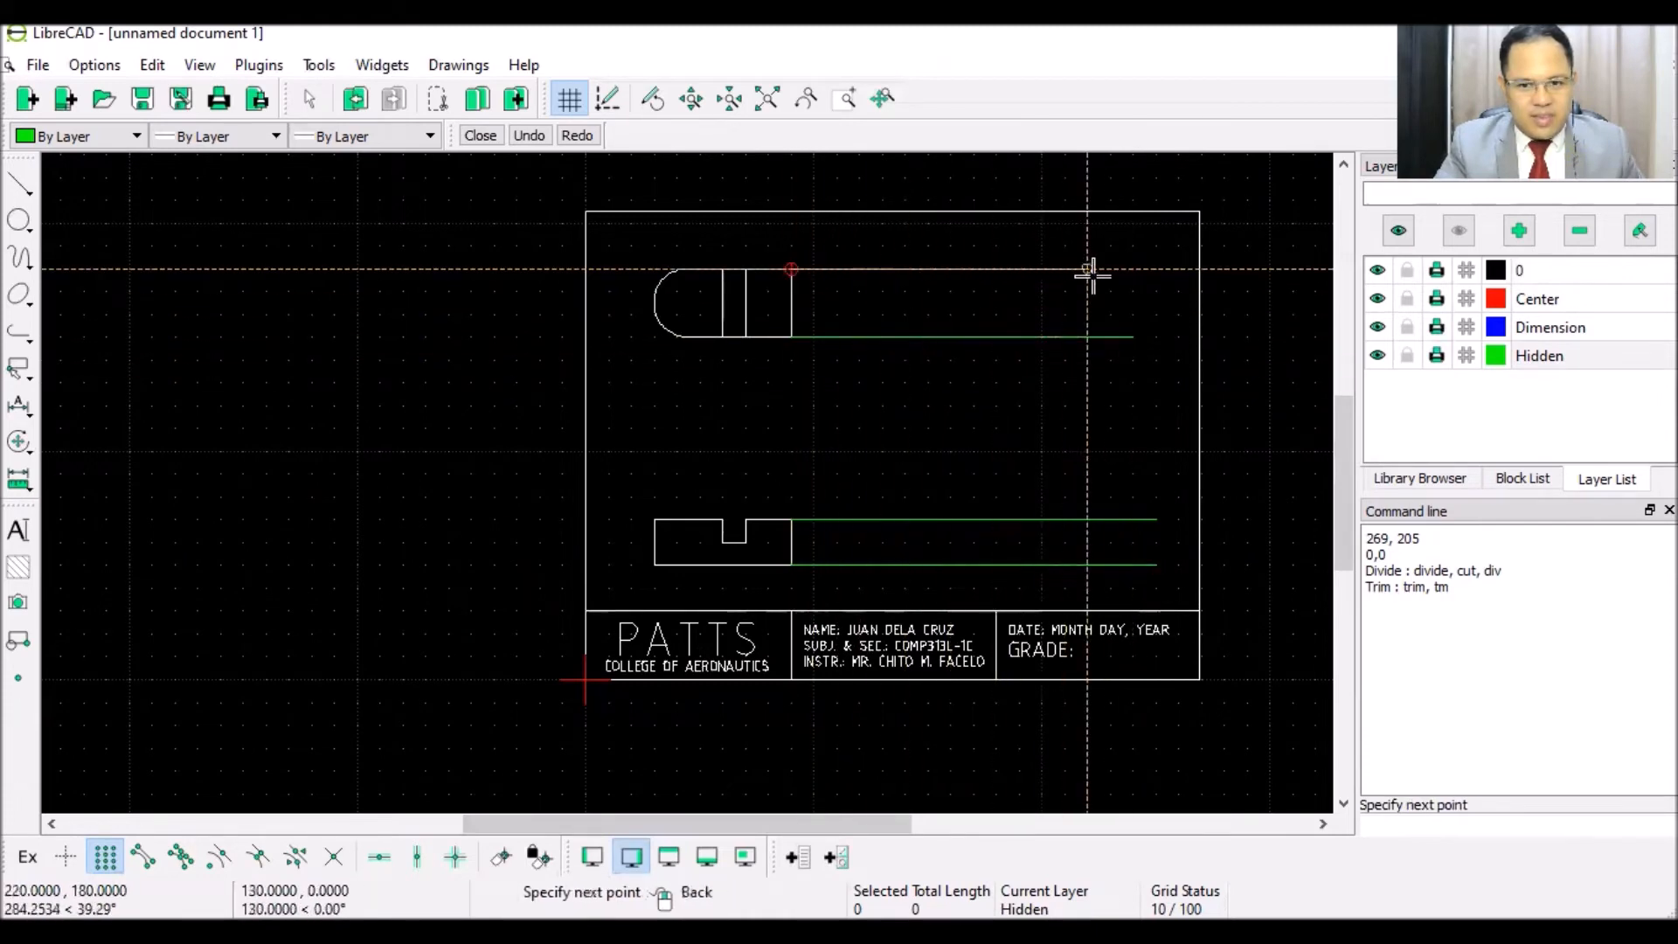
left_click(1133, 269)
right_click(993, 391)
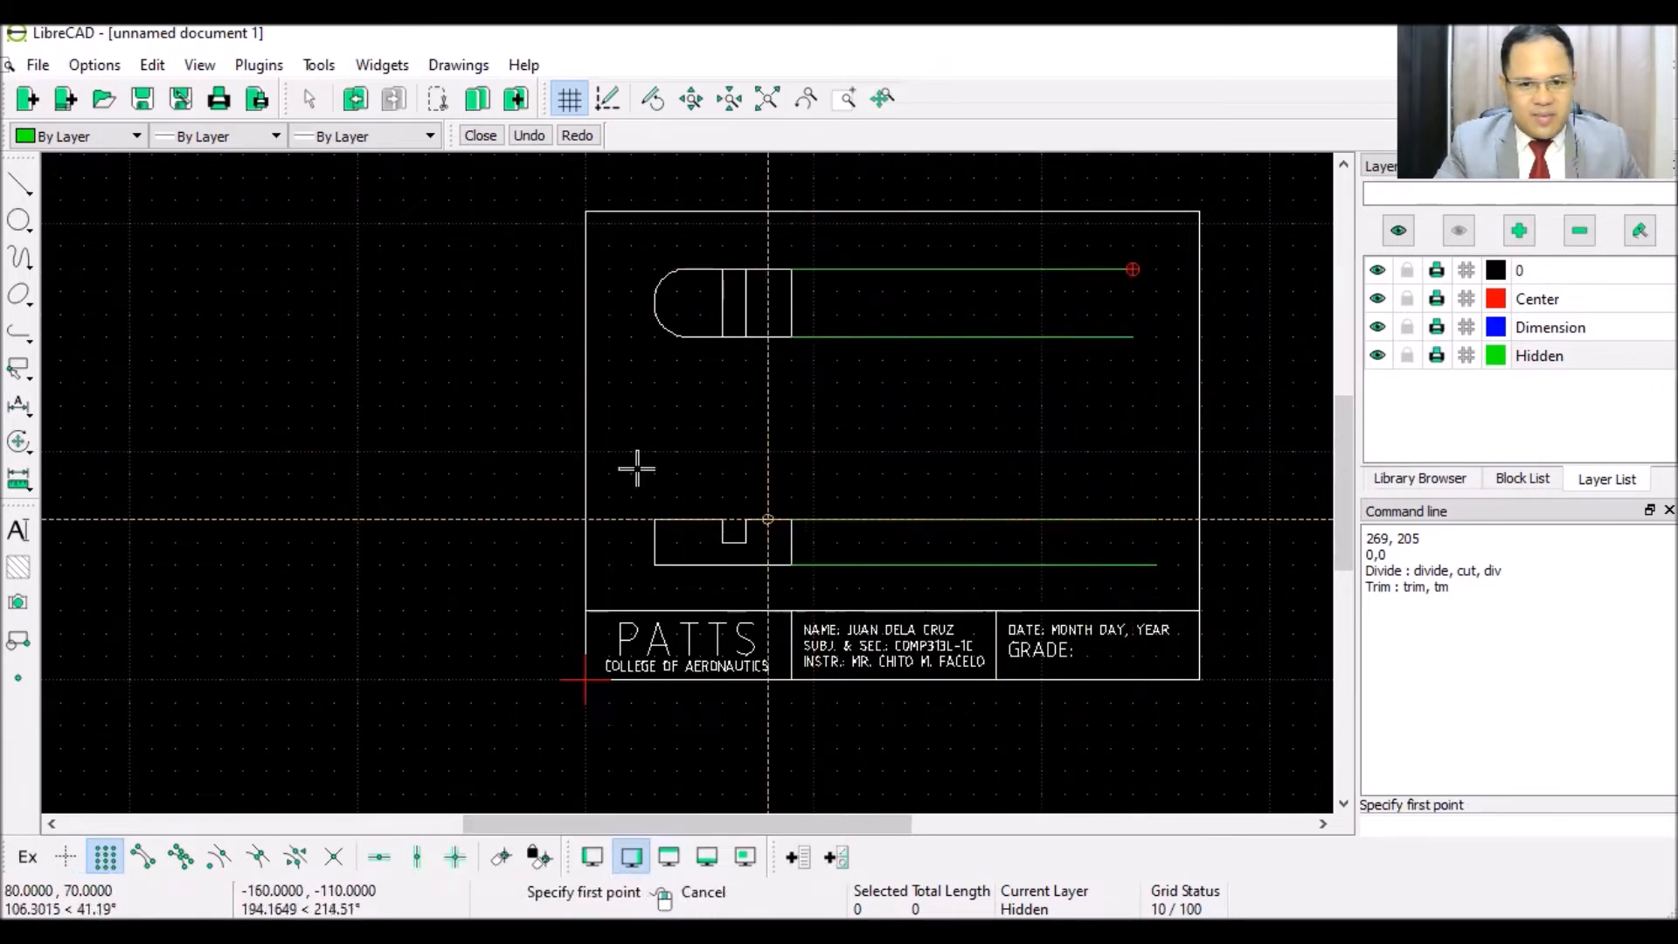
left_click(14, 194)
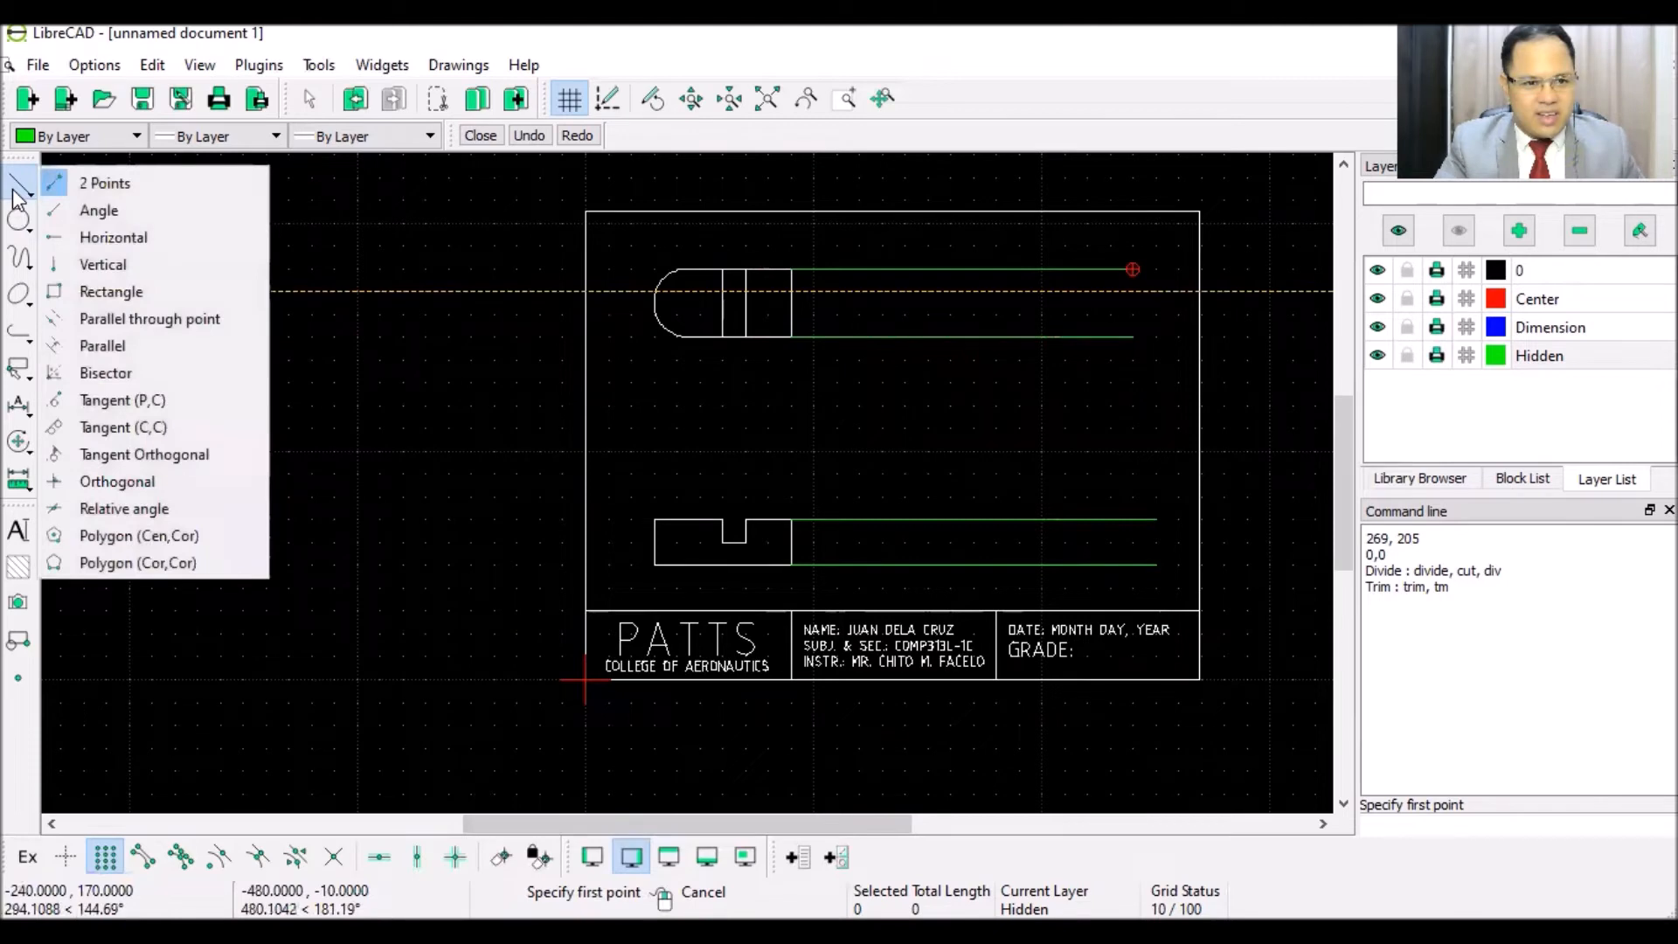
- Draw a 45° line of length 200 from the front view's top-right corner
left_click(157, 212)
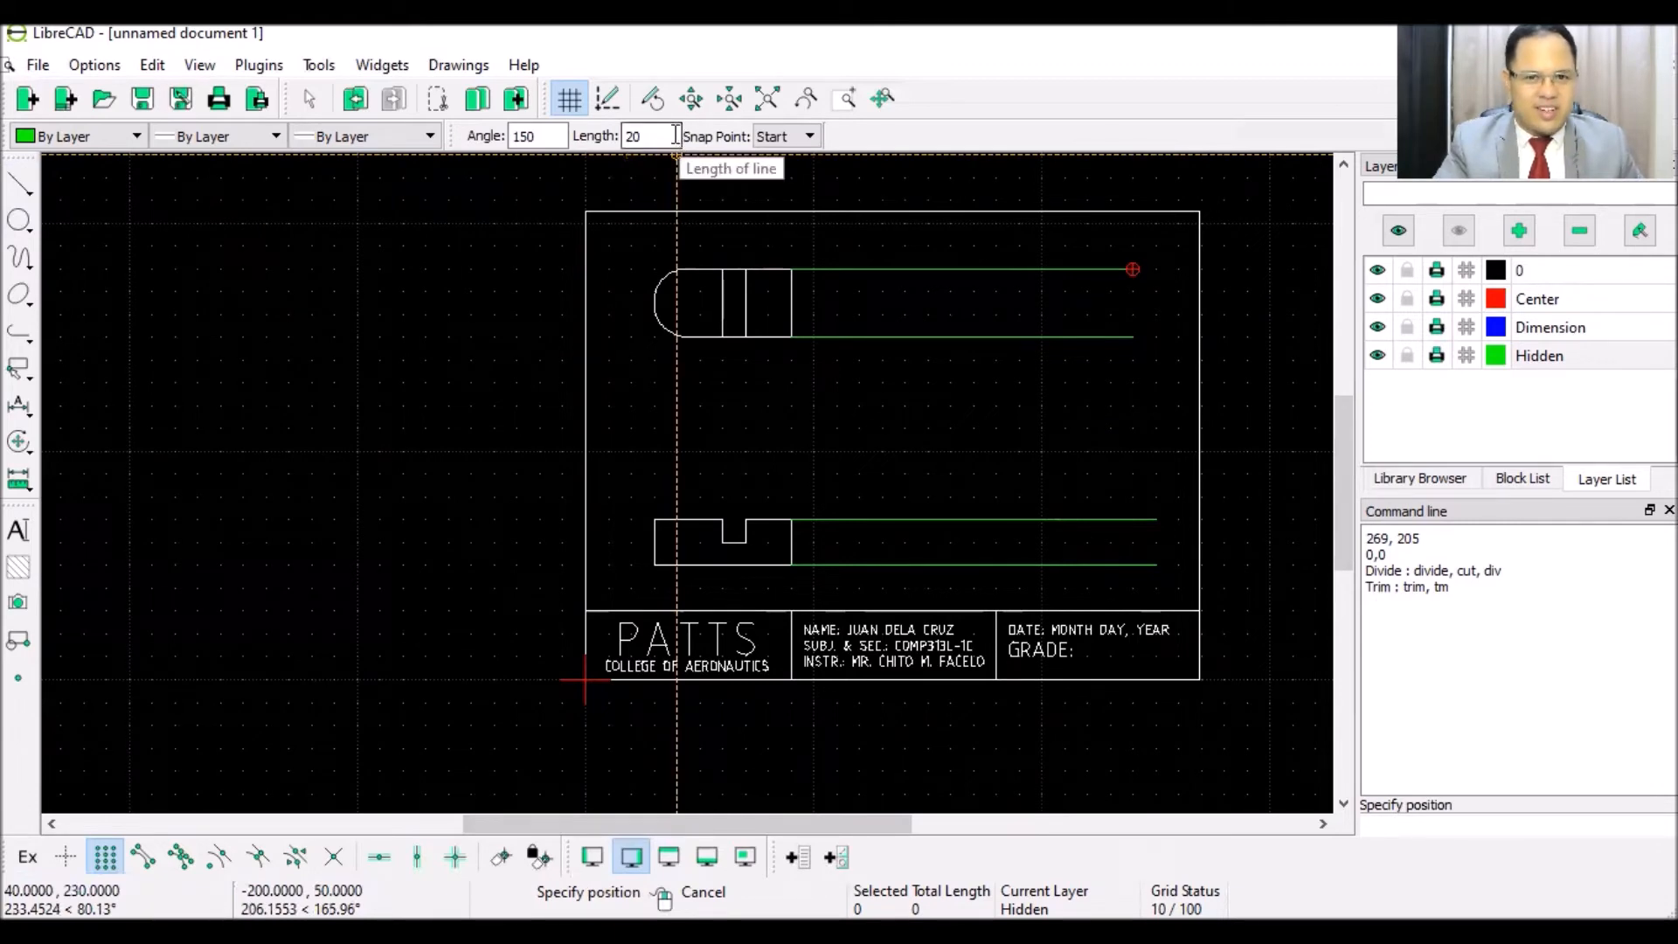
double_click(535, 136)
type("45")
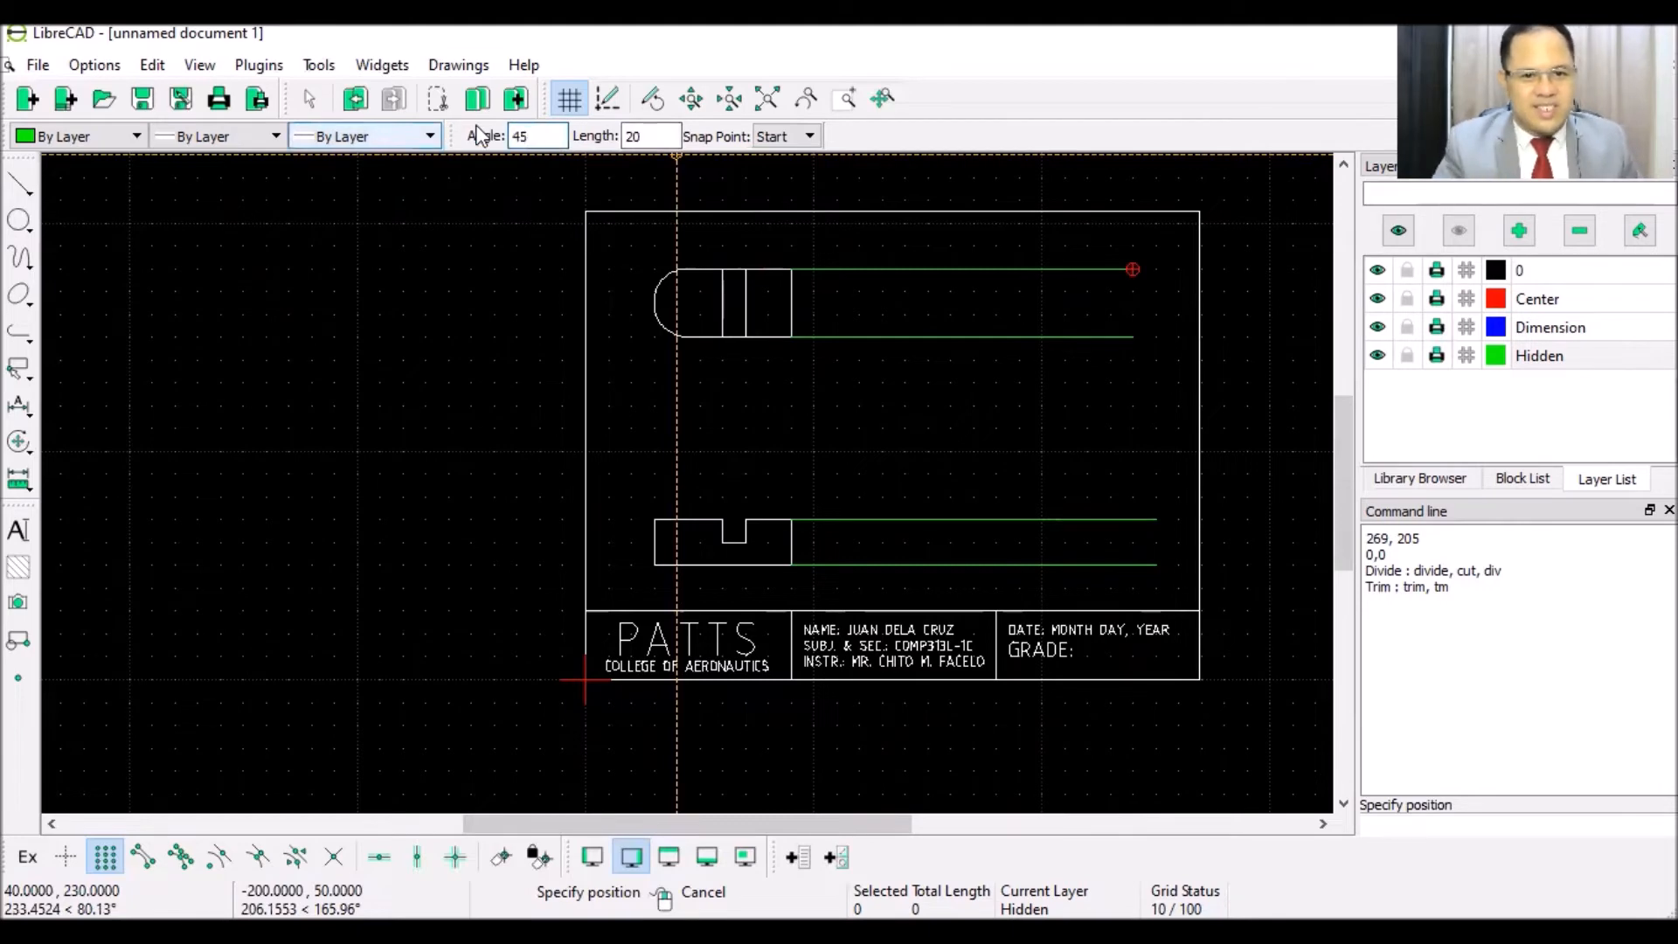
left_click(663, 132)
type("0")
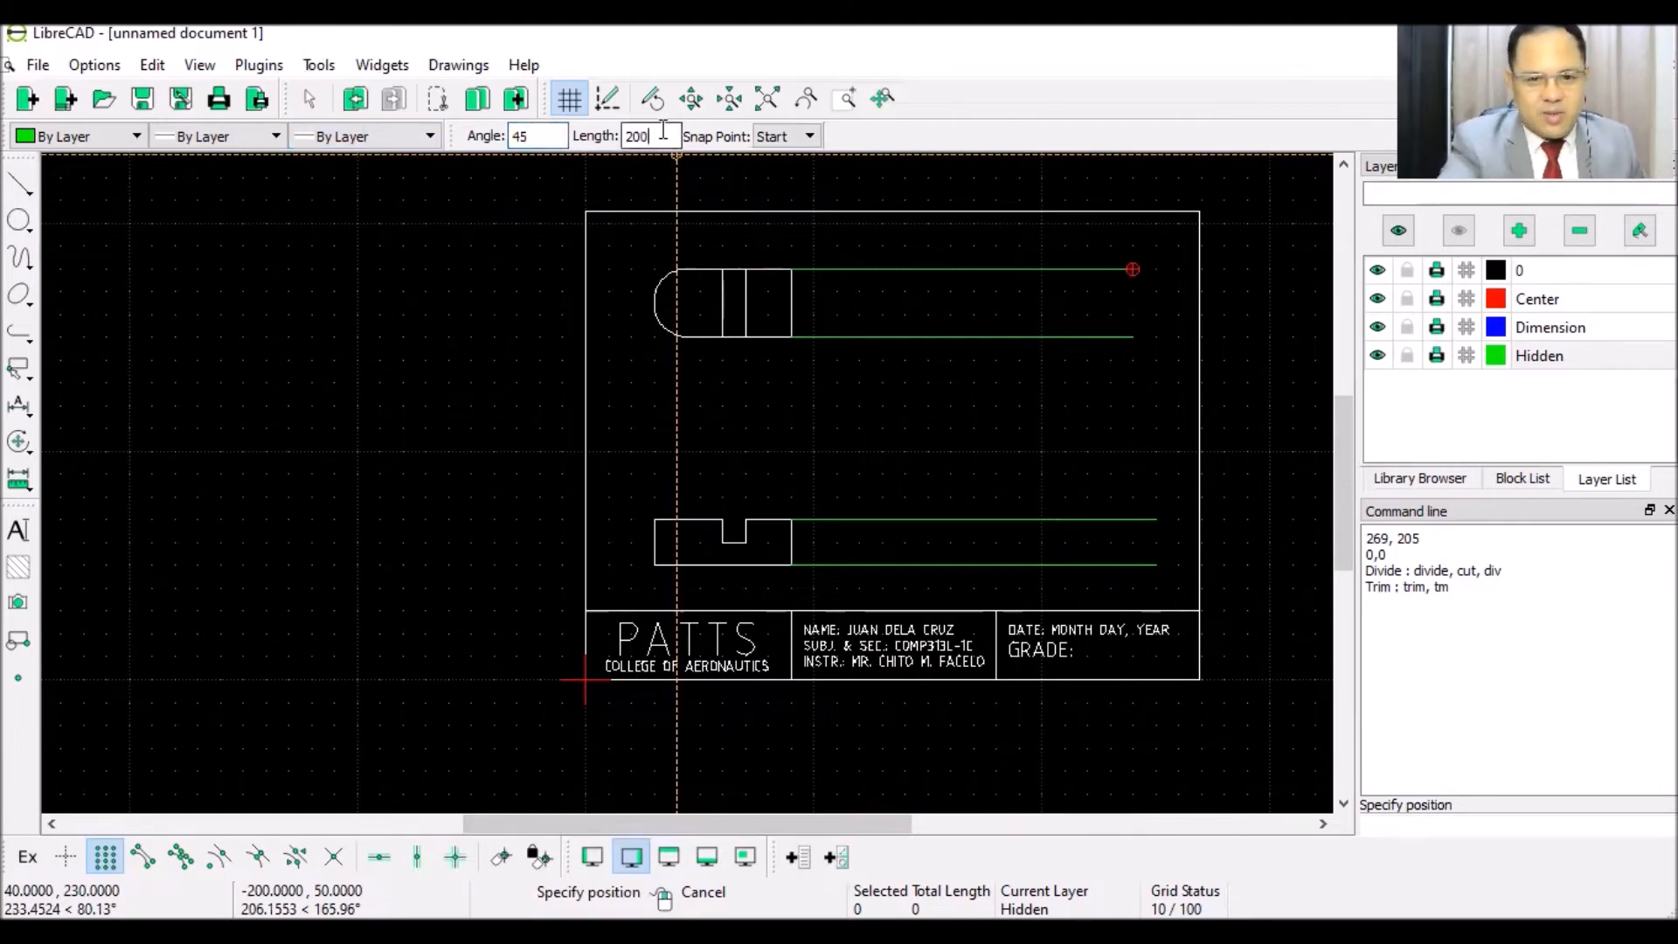
left_click(792, 514)
key("Escape")
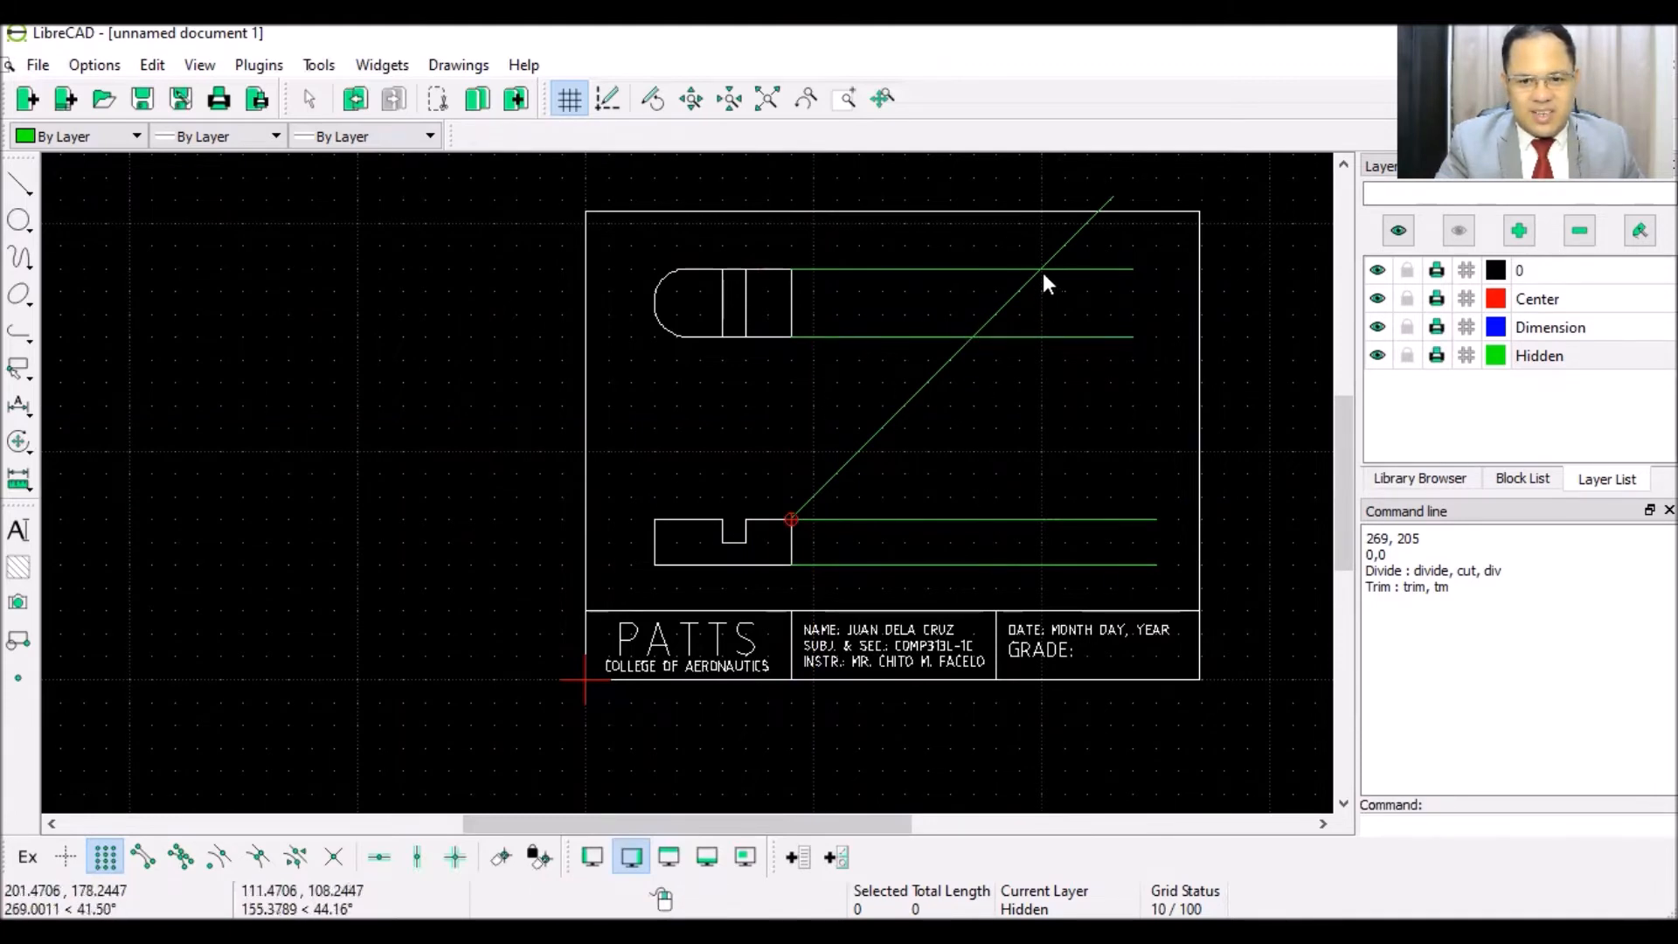
- Drop two vertical projection lines from the miter crossings to the lowest green line
left_click(19, 186)
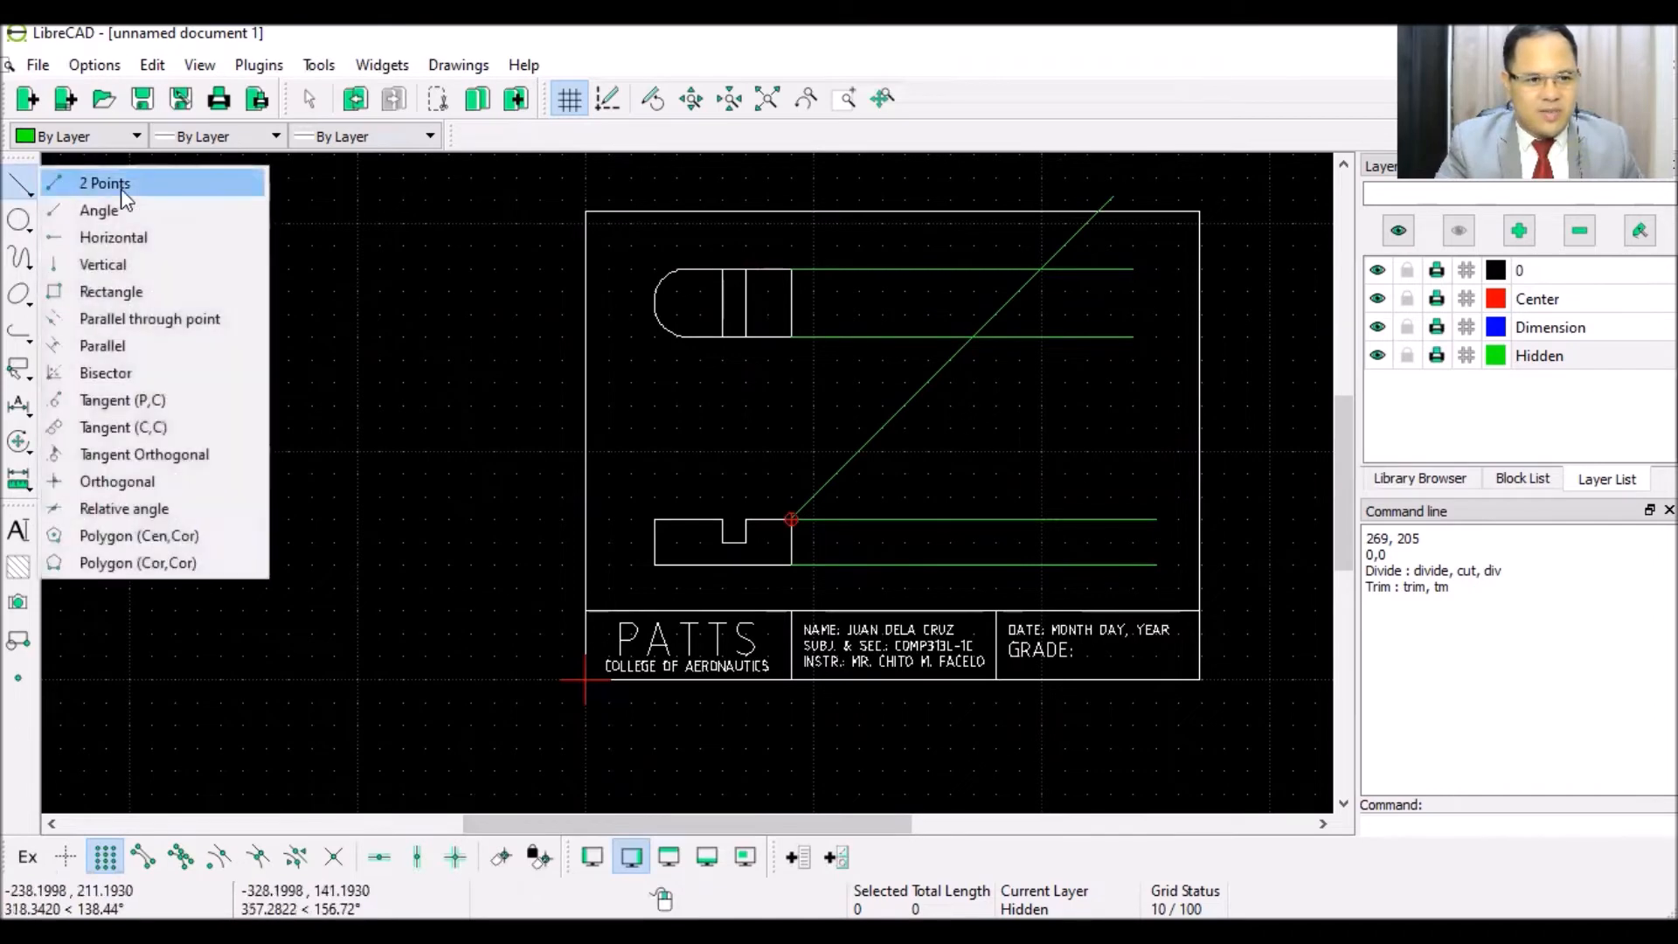
left_click(118, 182)
left_click(974, 337)
left_click(975, 565)
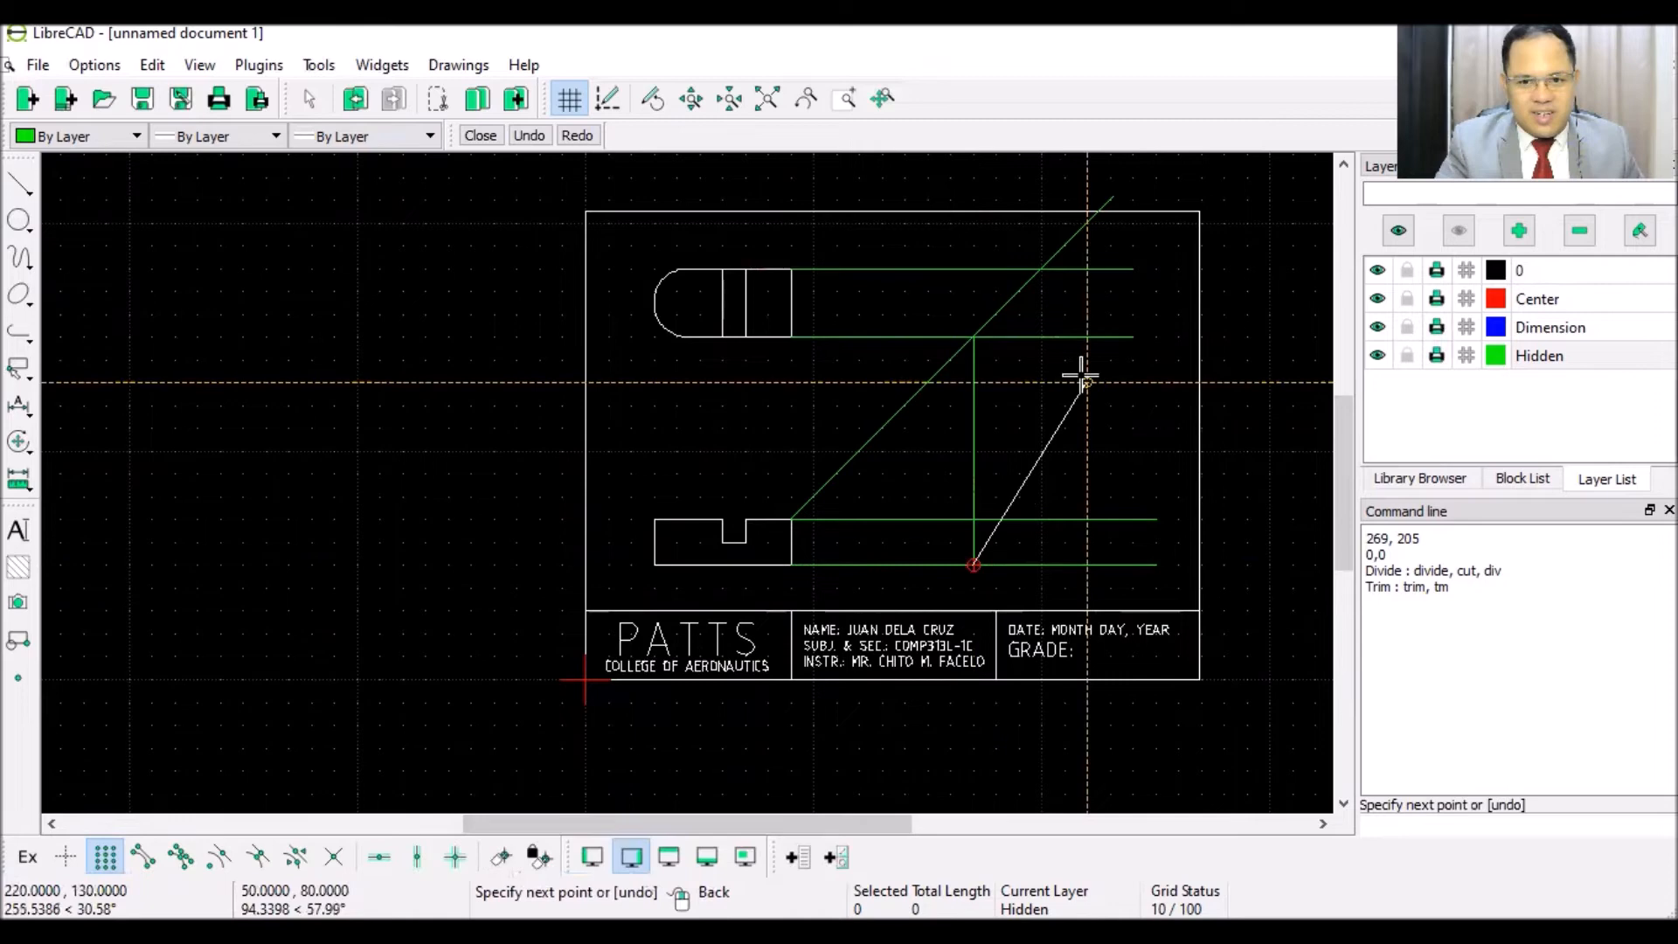
right_click(1080, 371)
left_click(1041, 270)
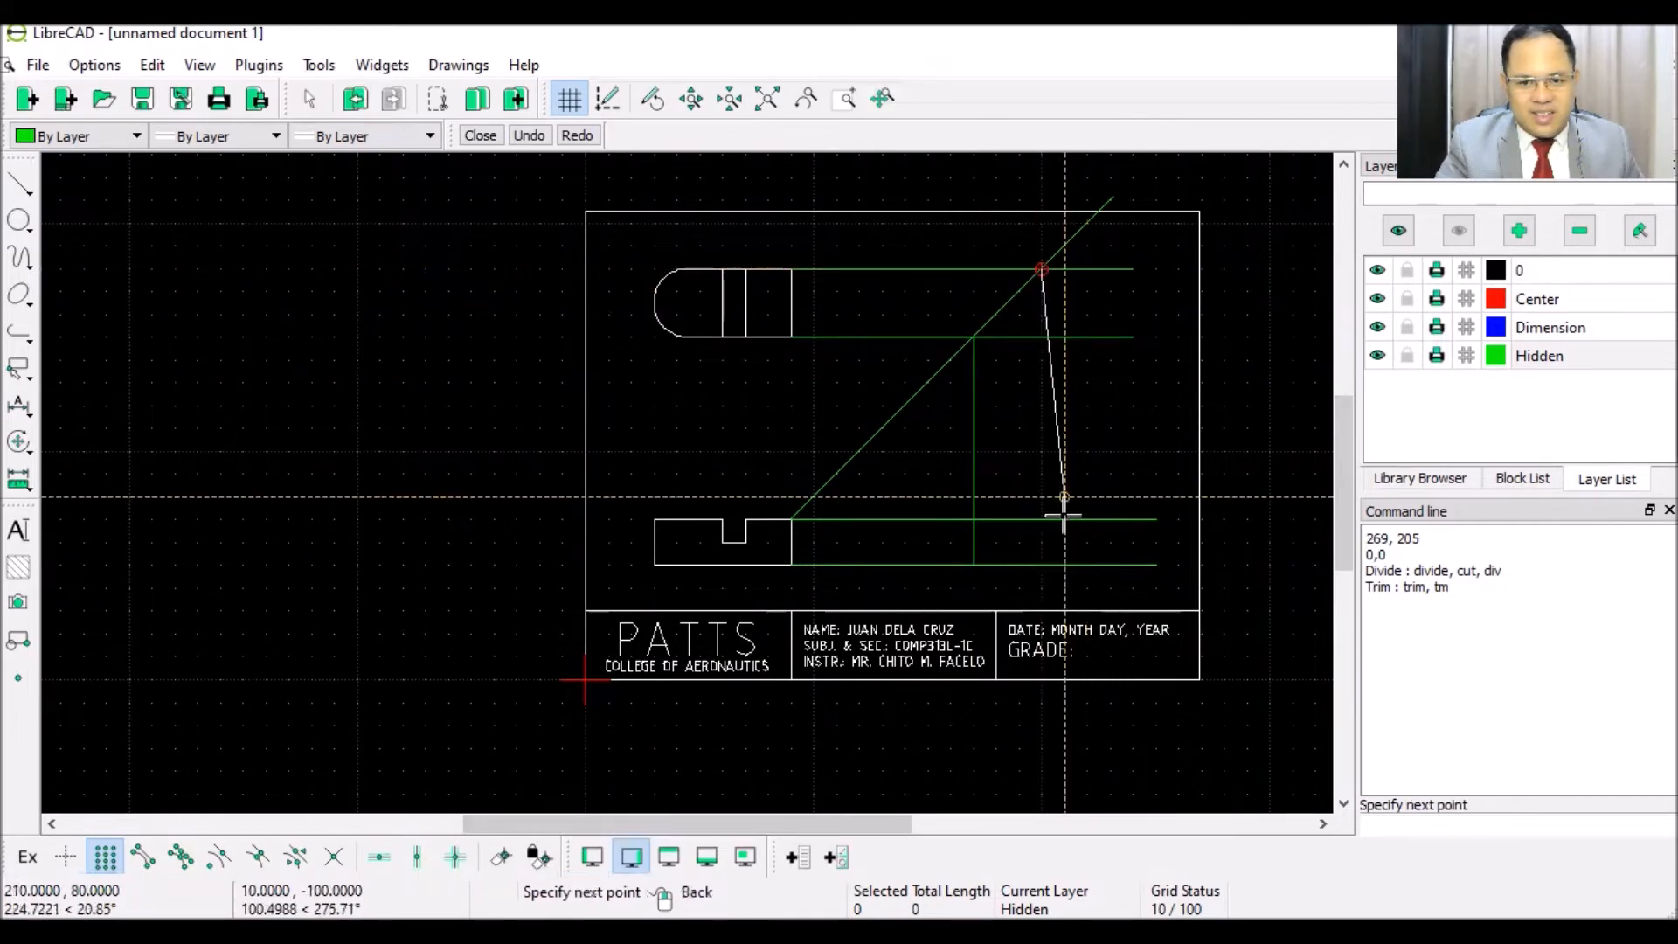
left_click(1041, 566)
right_click(1070, 427)
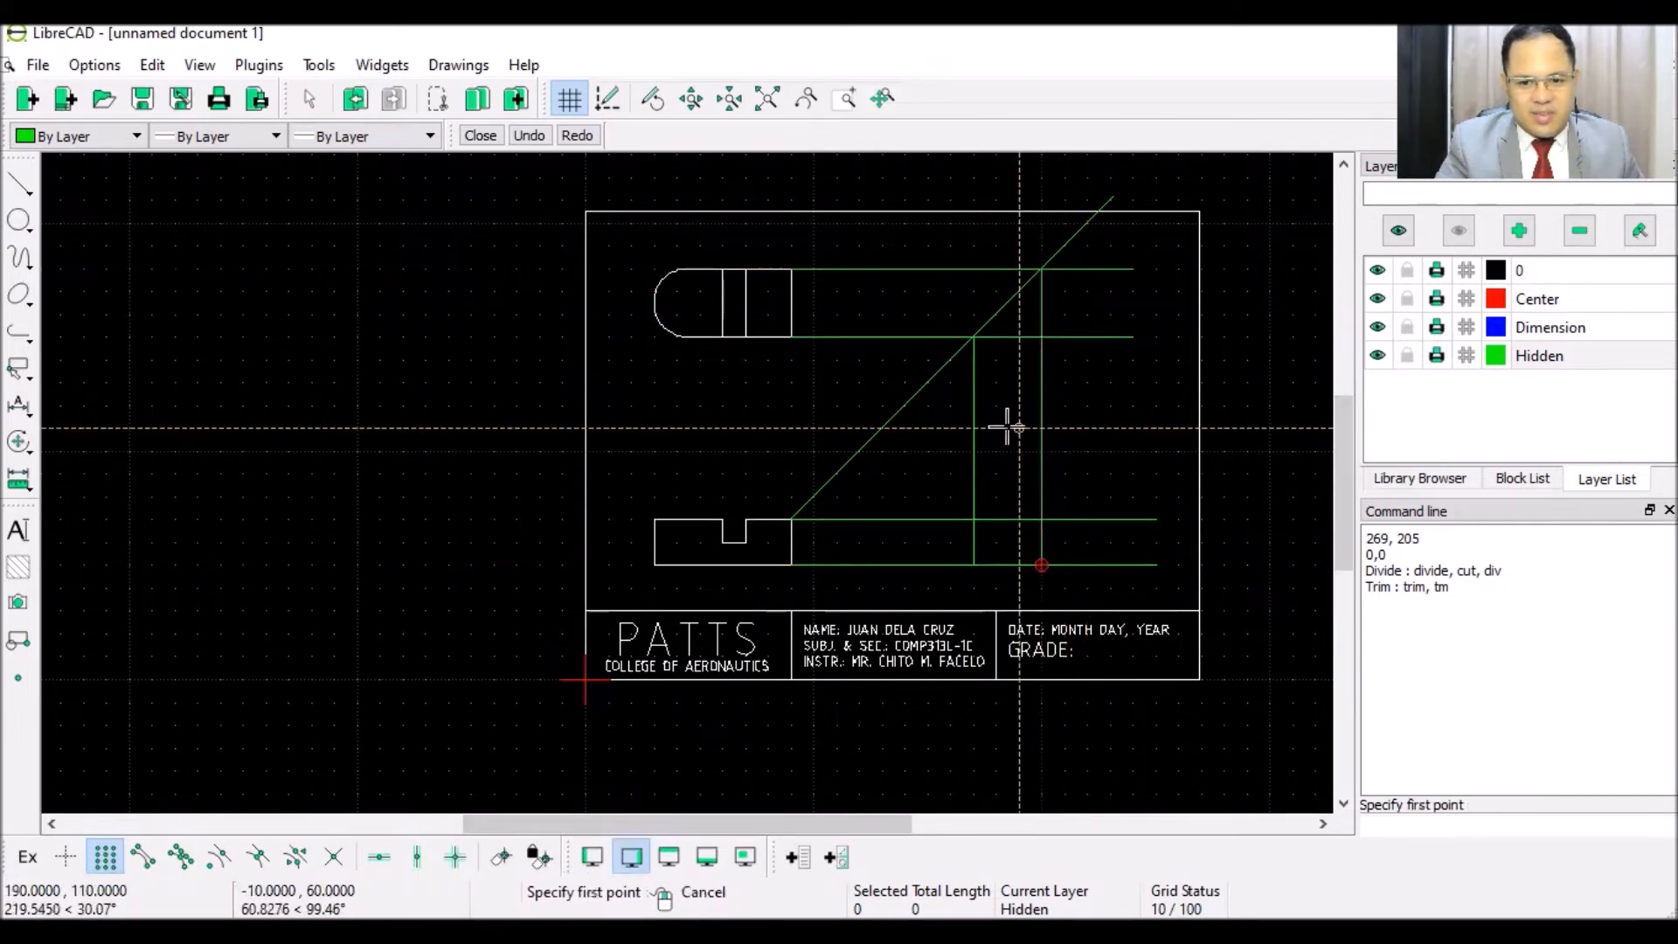
right_click(868, 391)
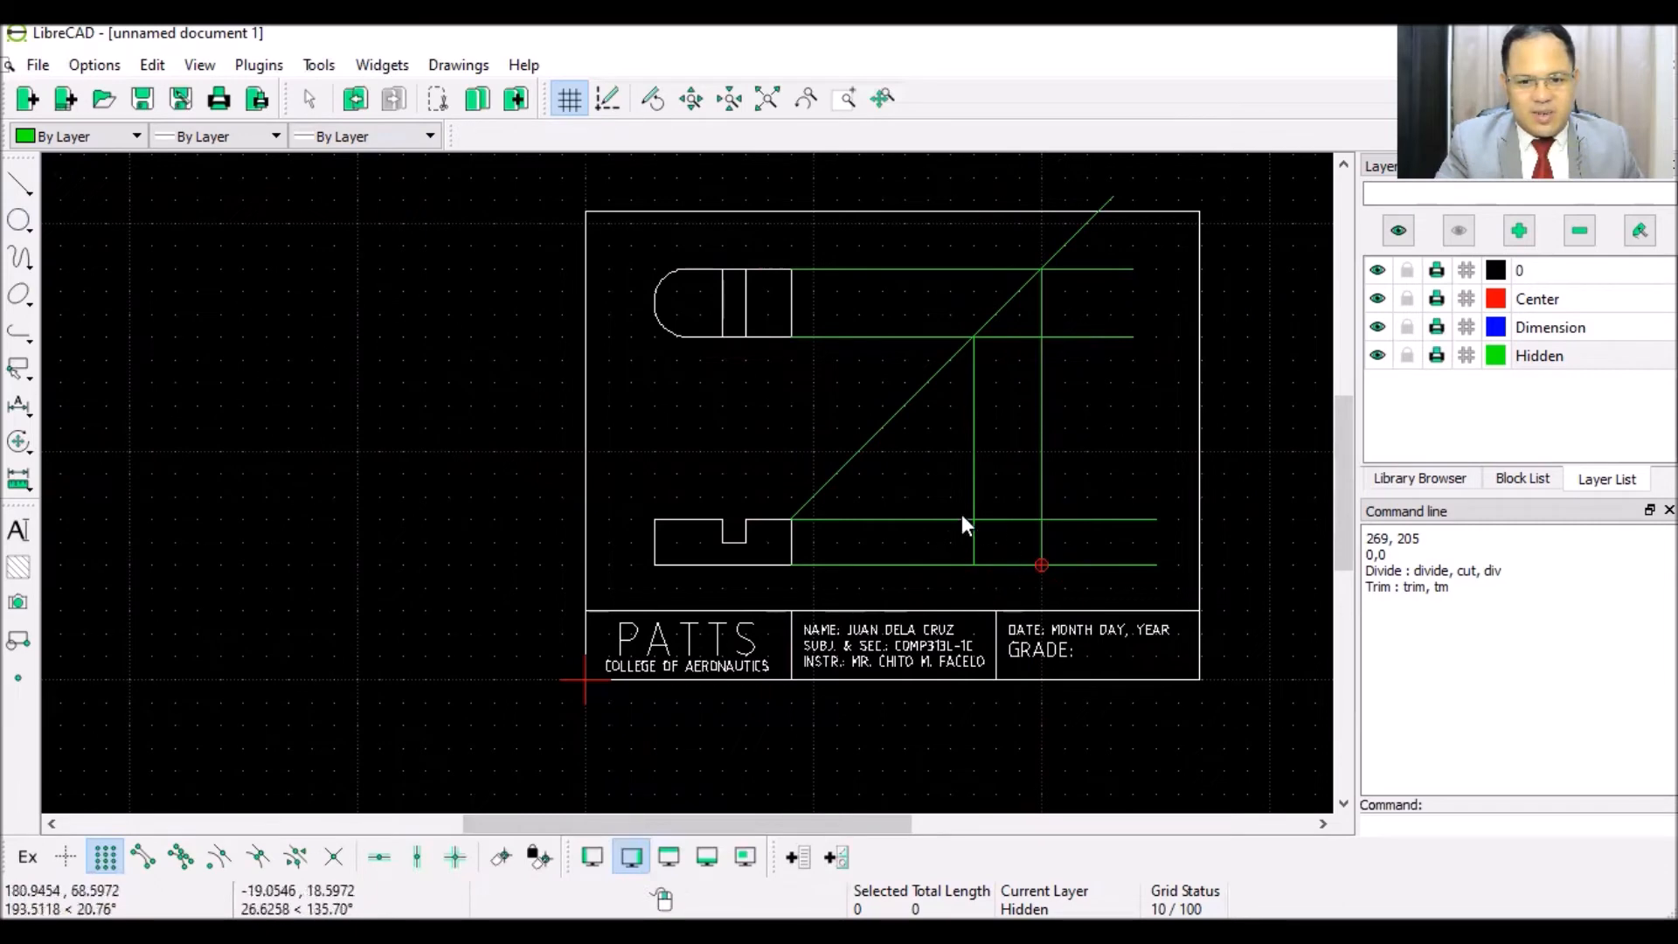
- On layer 0, draw the side-view rectangle between the new verticals and horizontal projections
left_click(19, 184)
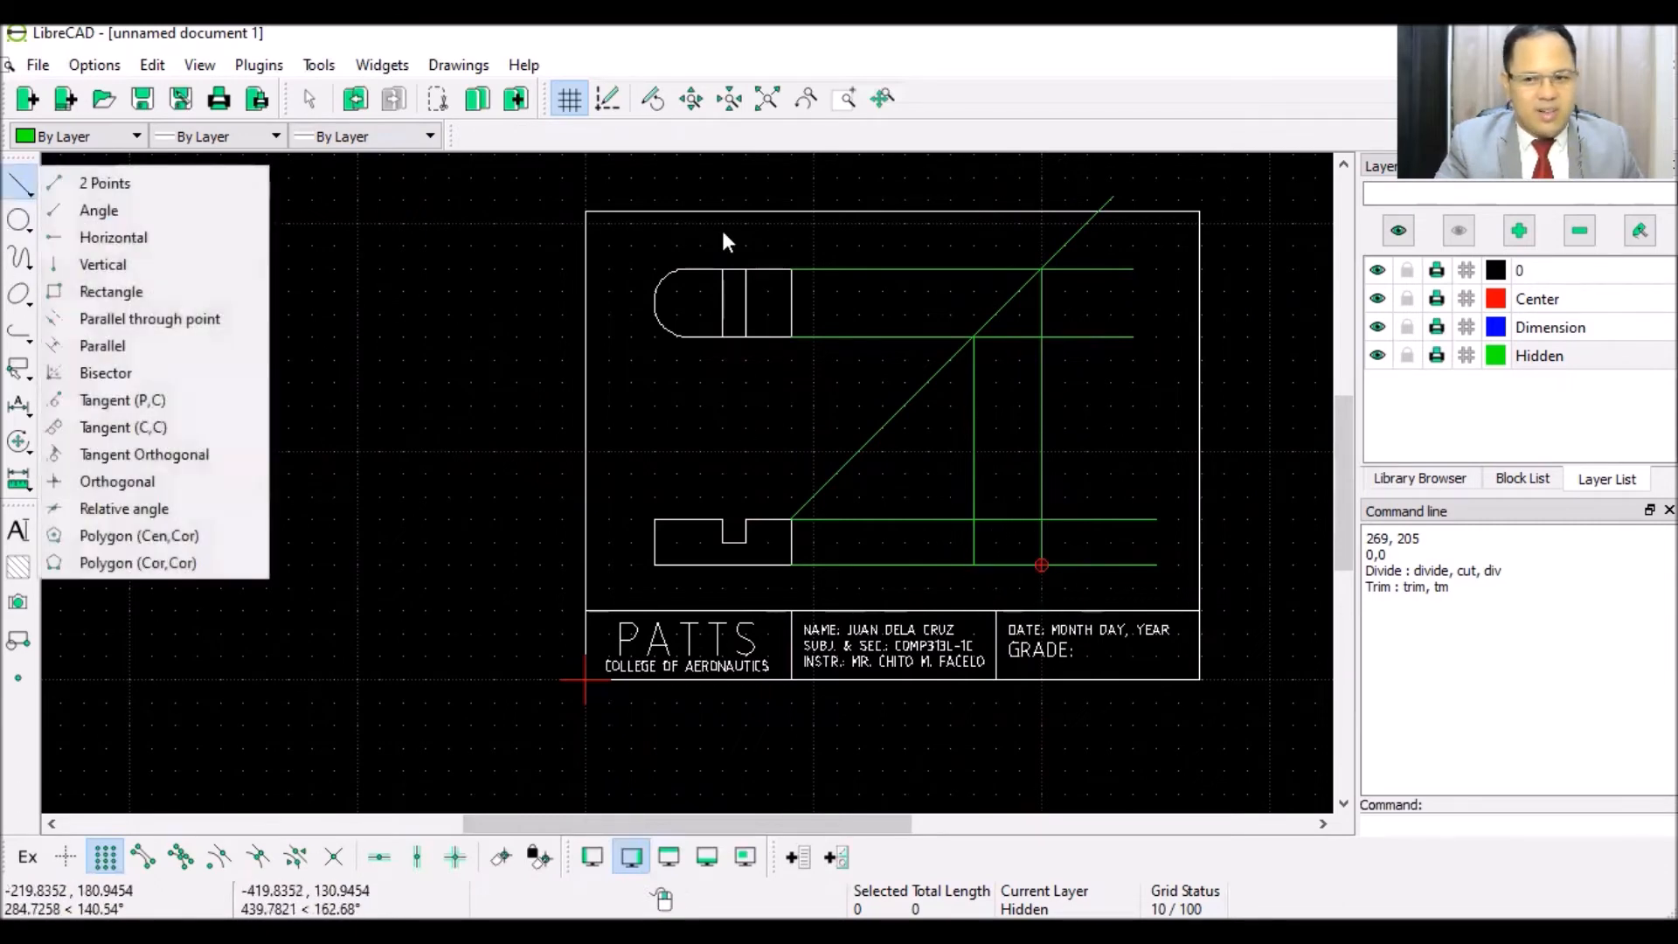
left_click(1545, 272)
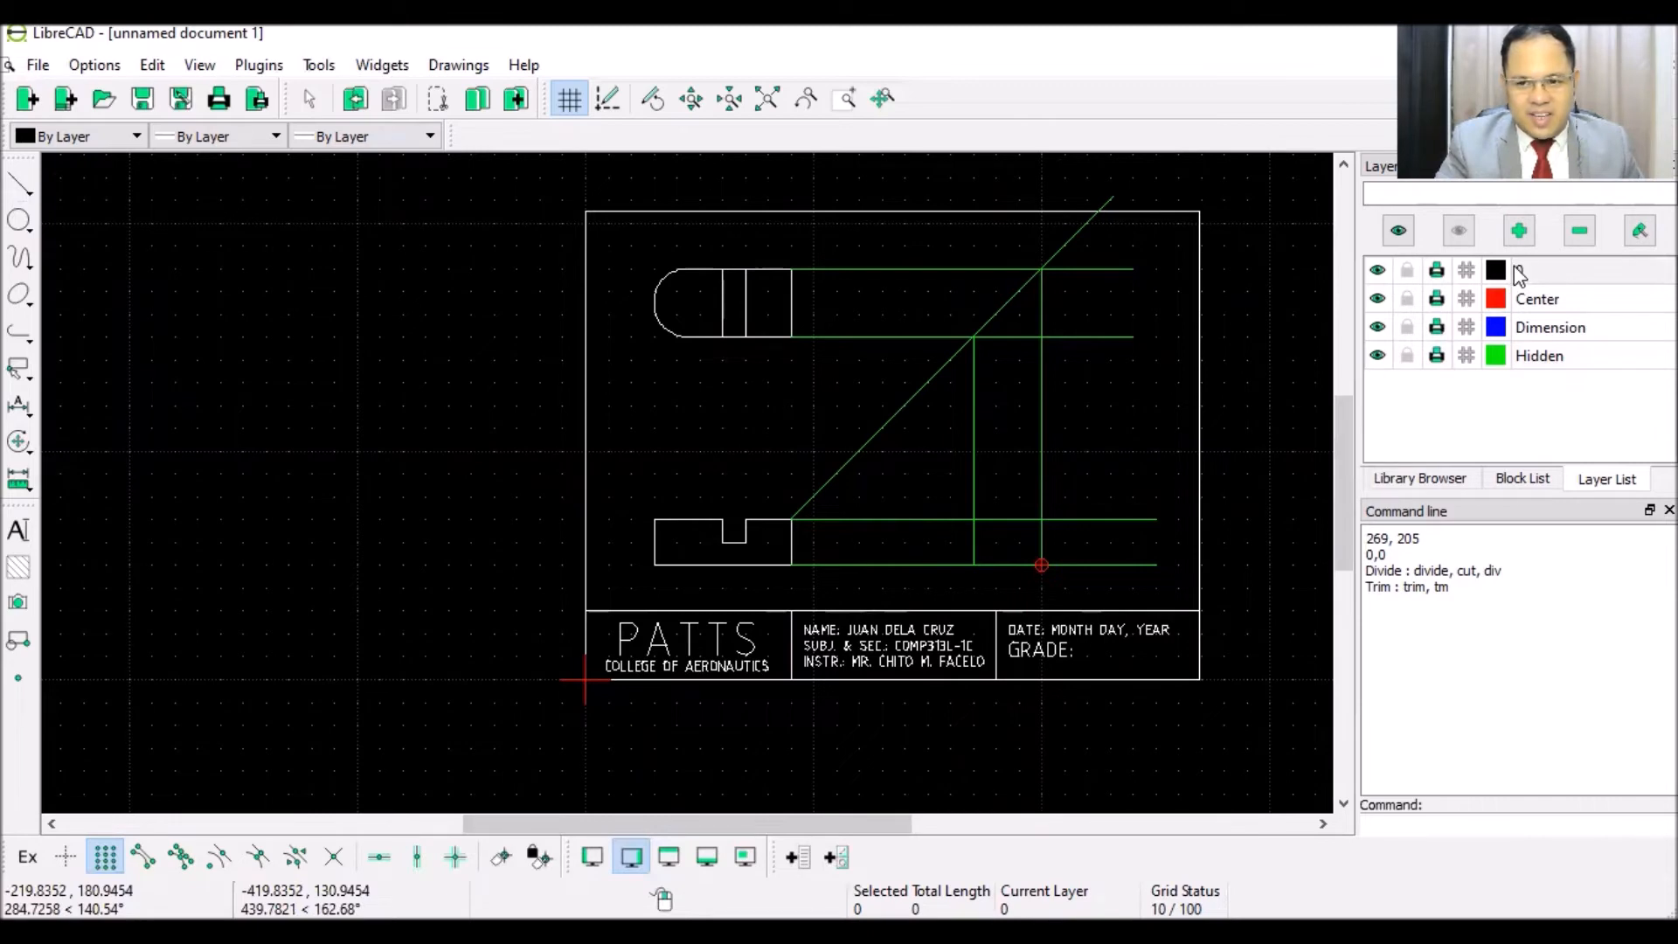
left_click(21, 186)
left_click(104, 183)
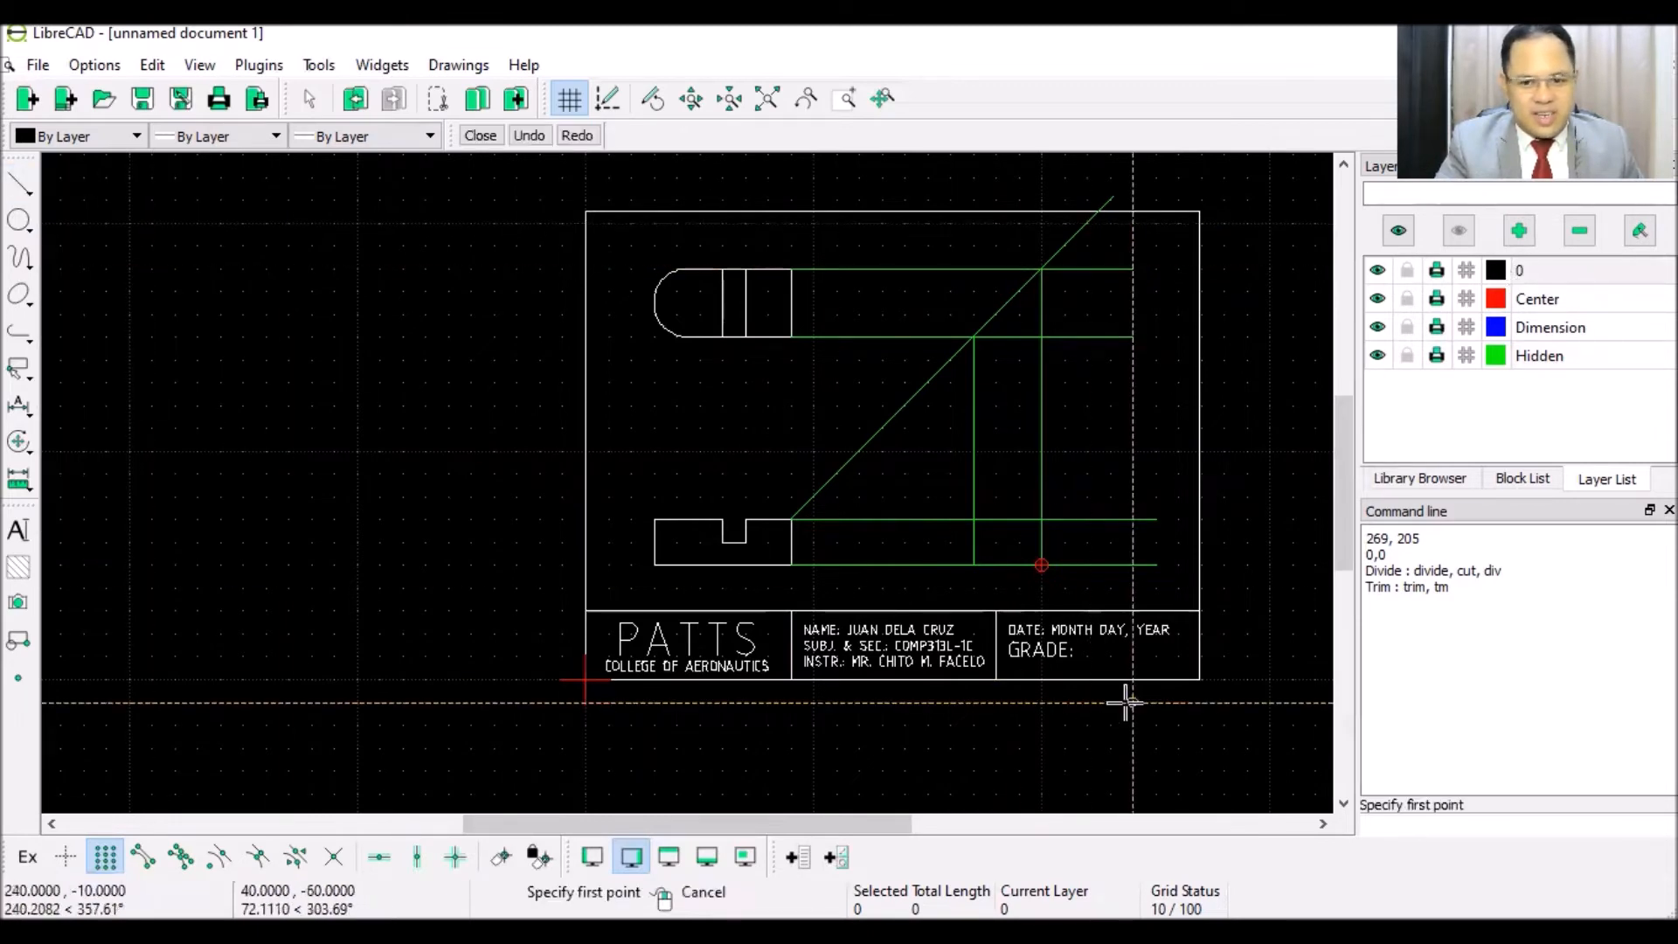
left_click(975, 520)
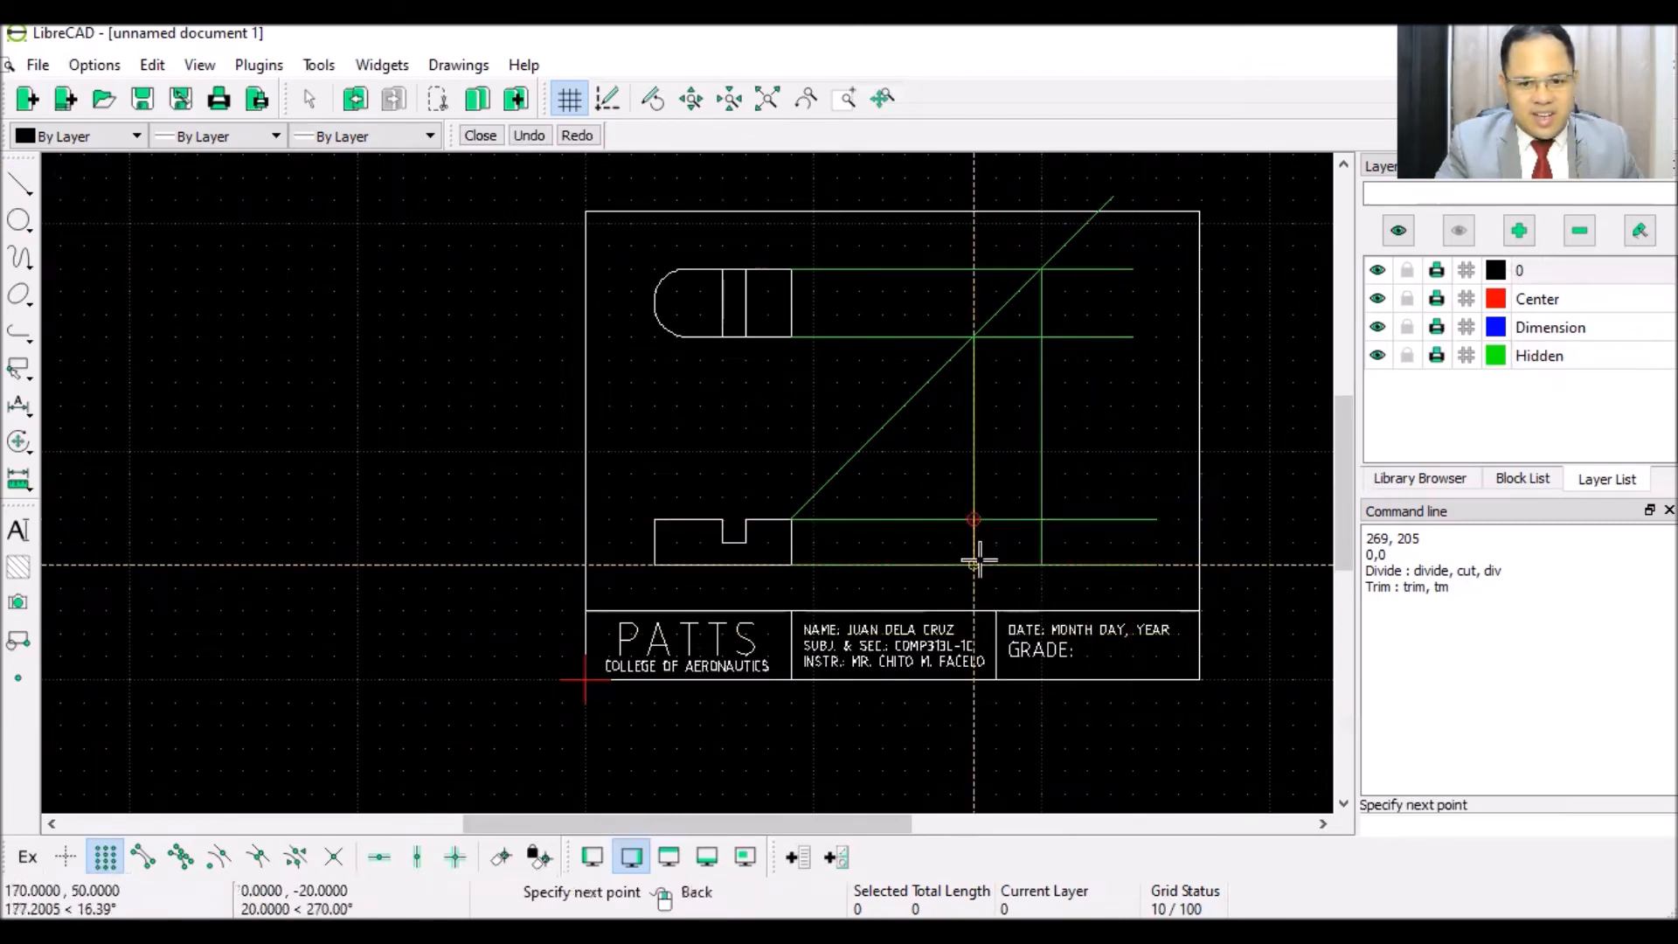
left_click(975, 564)
left_click(1042, 565)
left_click(1042, 520)
left_click(974, 519)
right_click(995, 452)
right_click(910, 428)
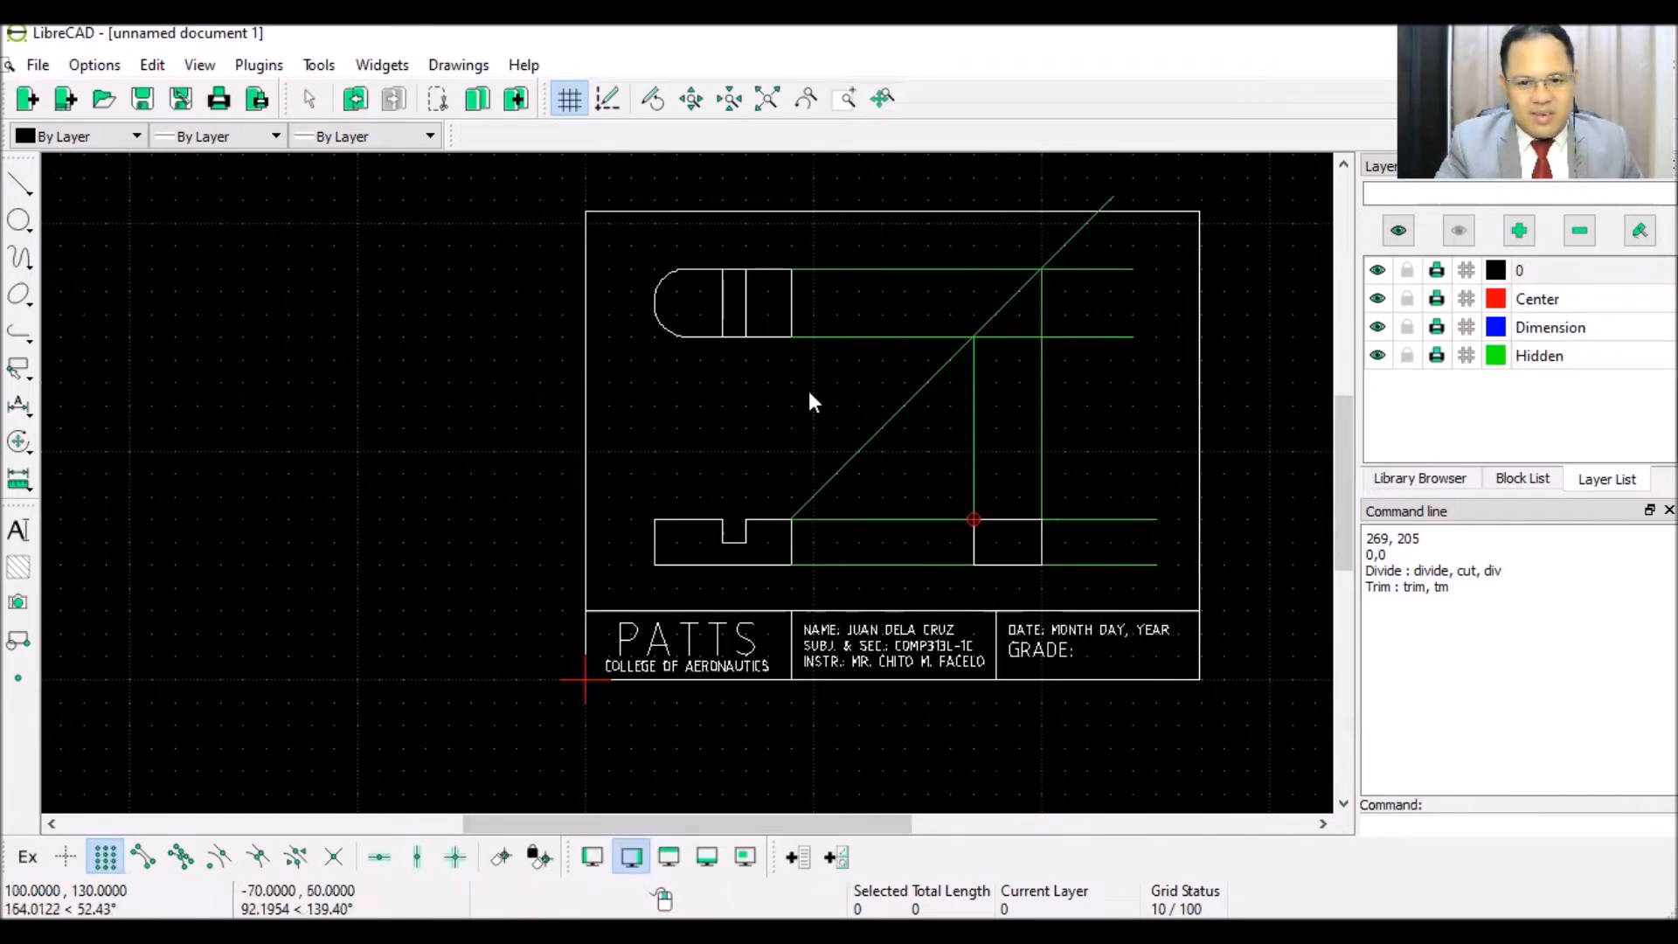
- Delete the green 45° miter line and the horizontal and vertical projection lines
left_click(860, 449)
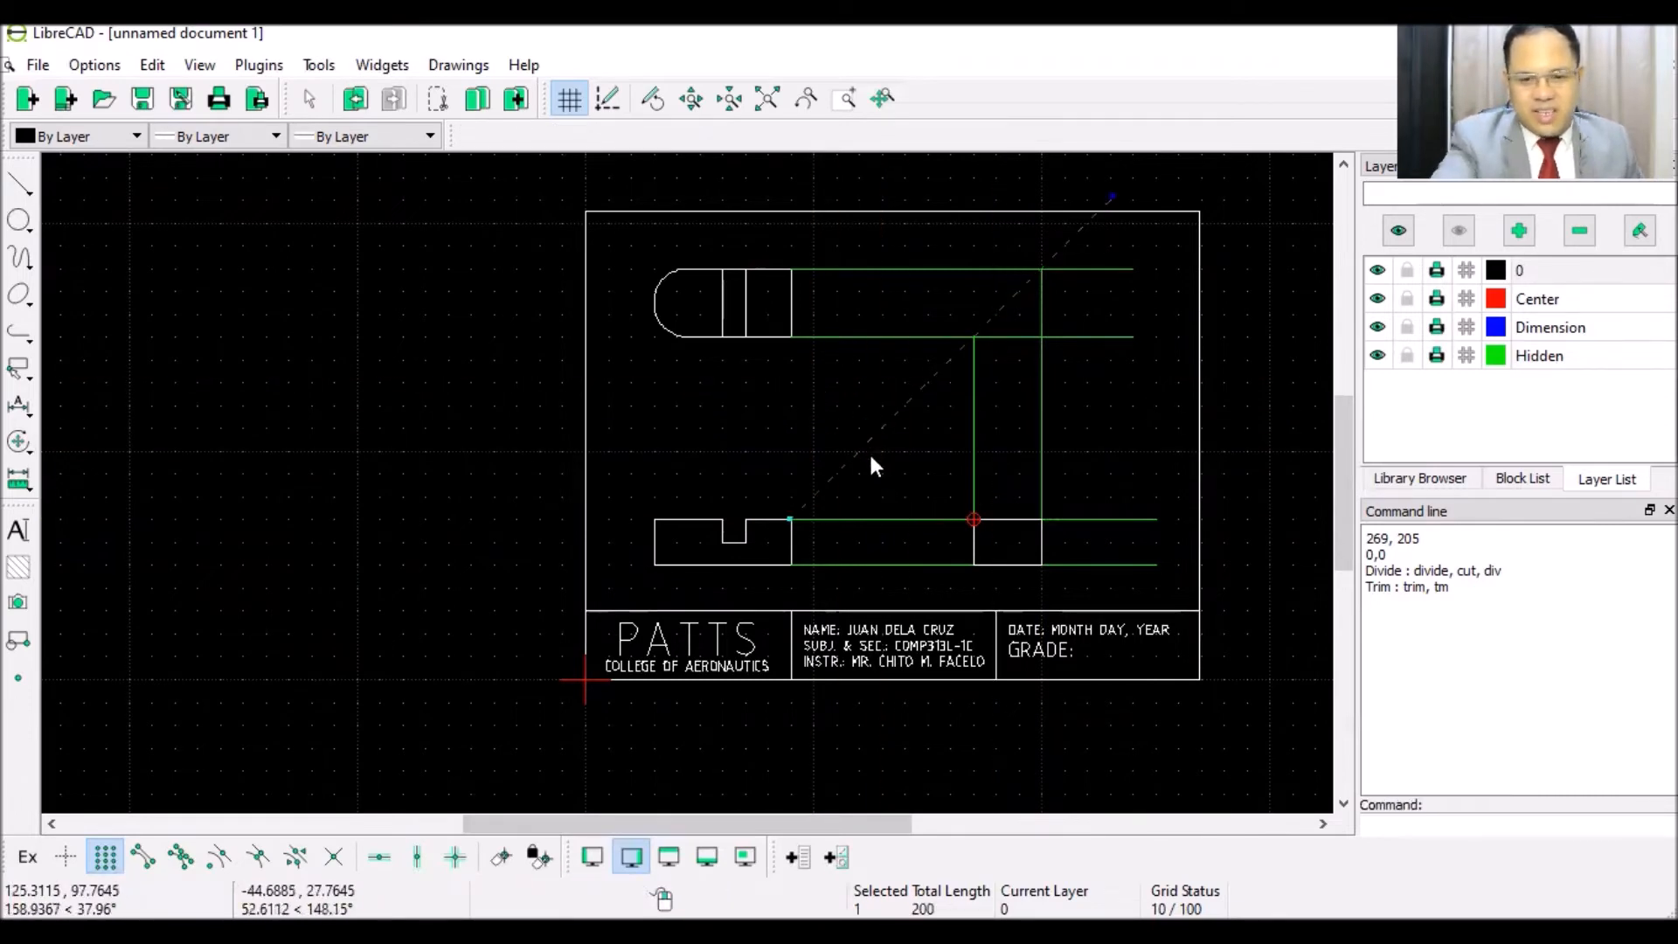
left_click(858, 519)
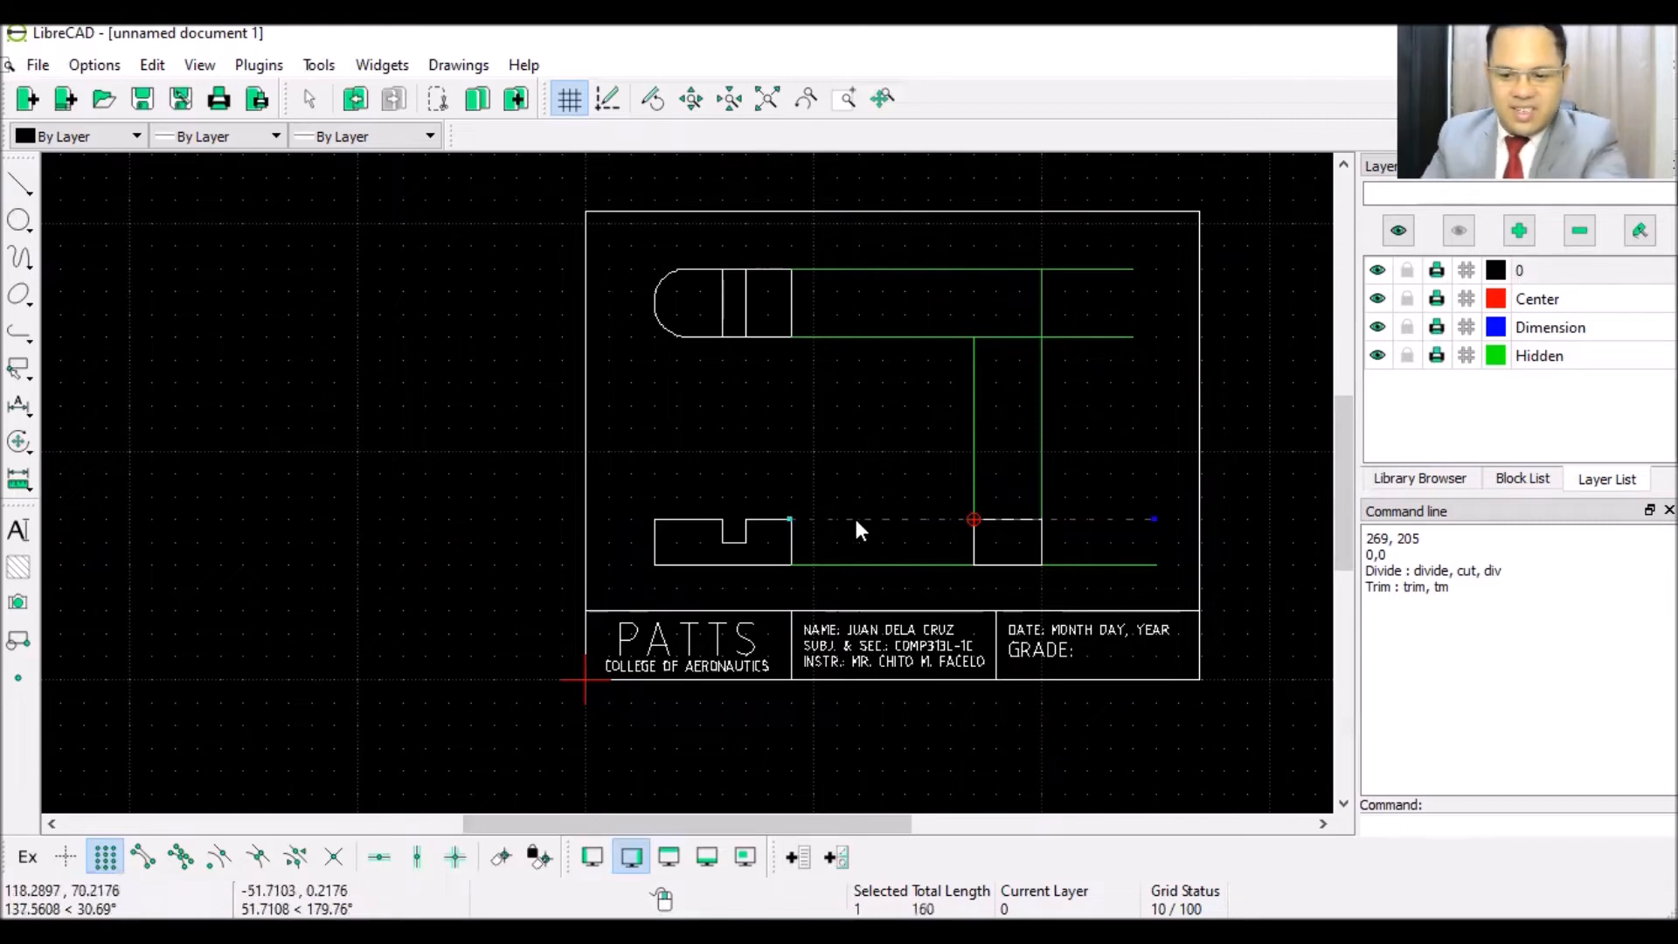
left_click(856, 564)
left_click(1039, 423)
key("Delete")
left_click(966, 336)
key("Delete")
left_click(953, 270)
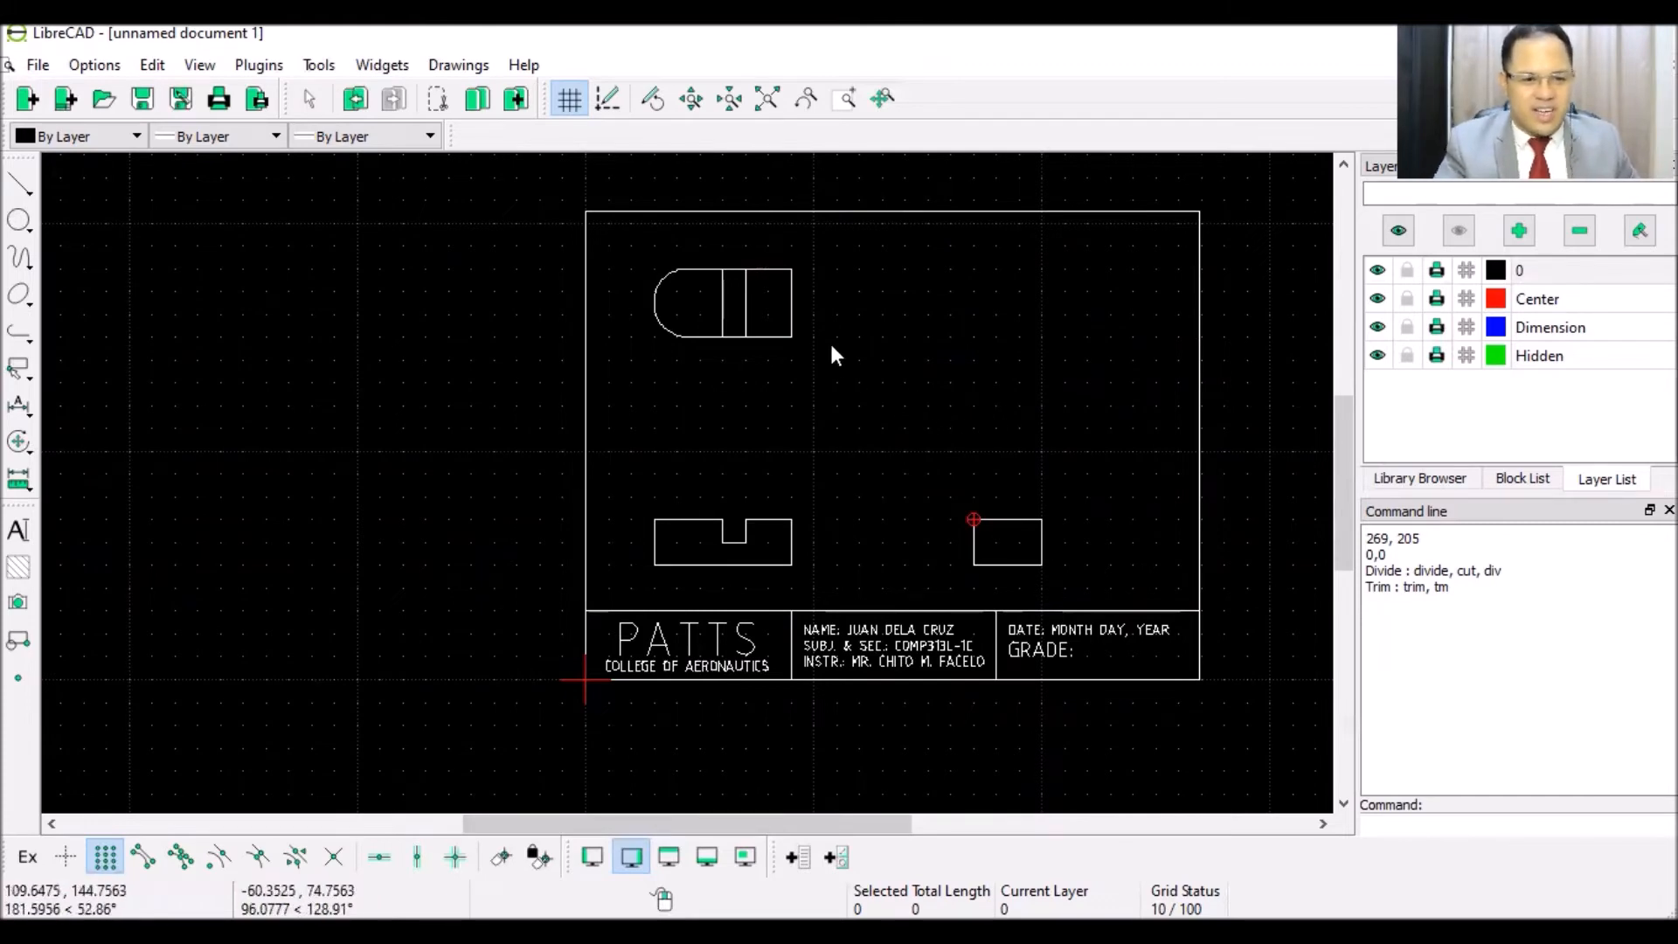
scroll(1088, 437, "up", 2)
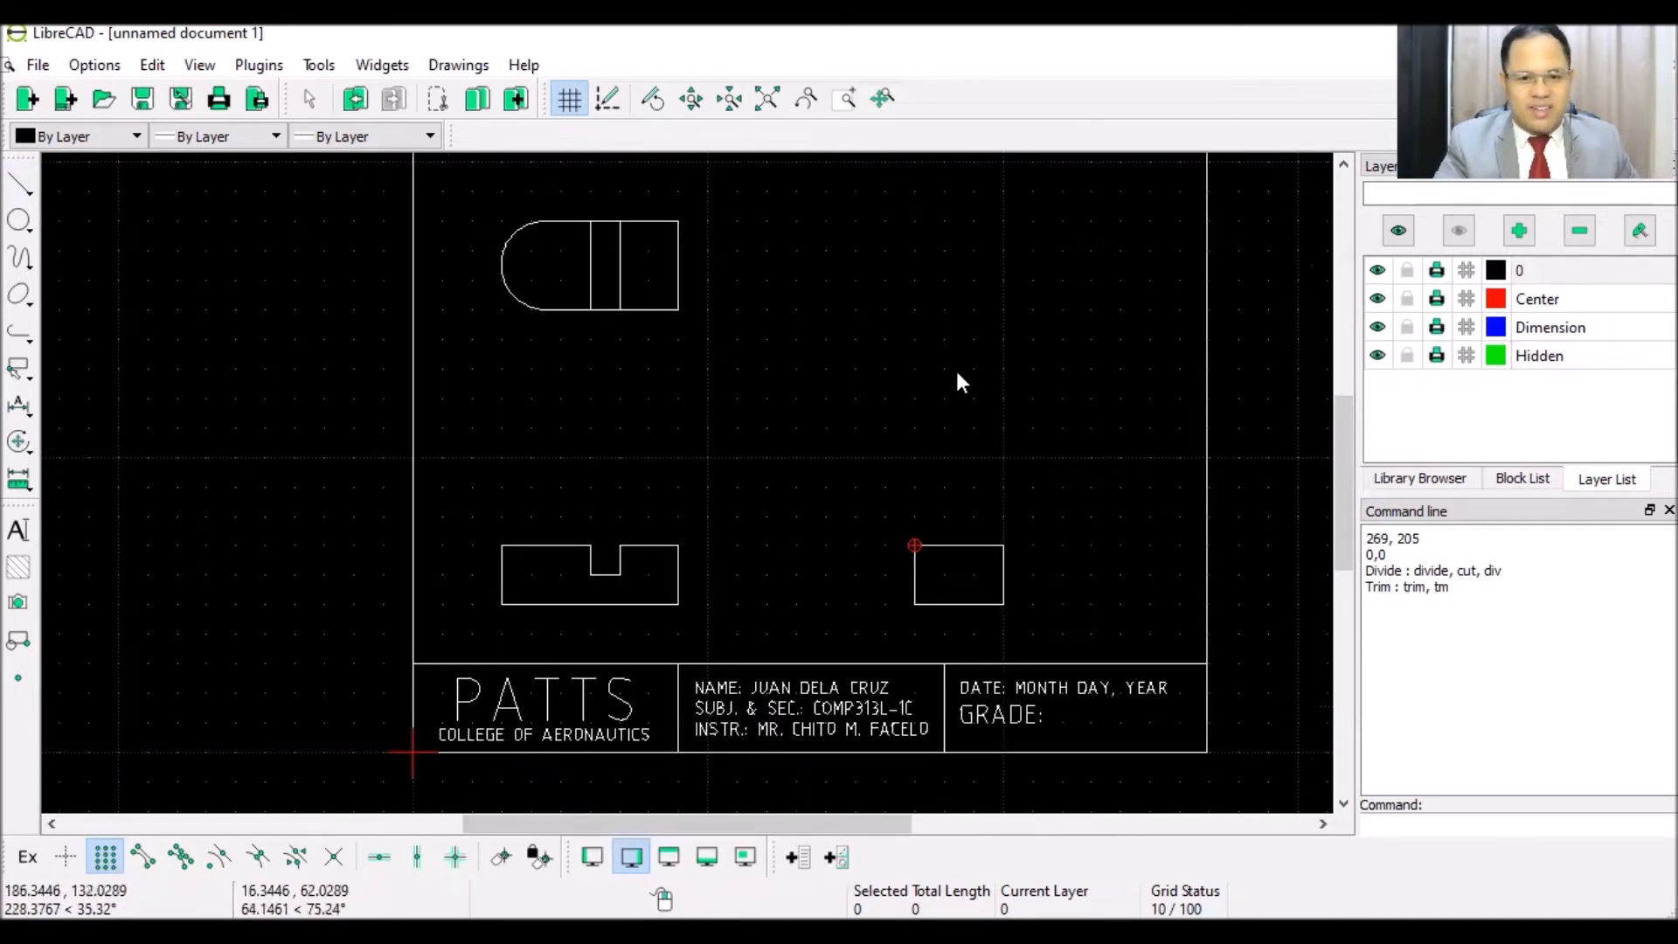
- Draw a 30-unit line at 30° as the first isometric edge
left_click(20, 186)
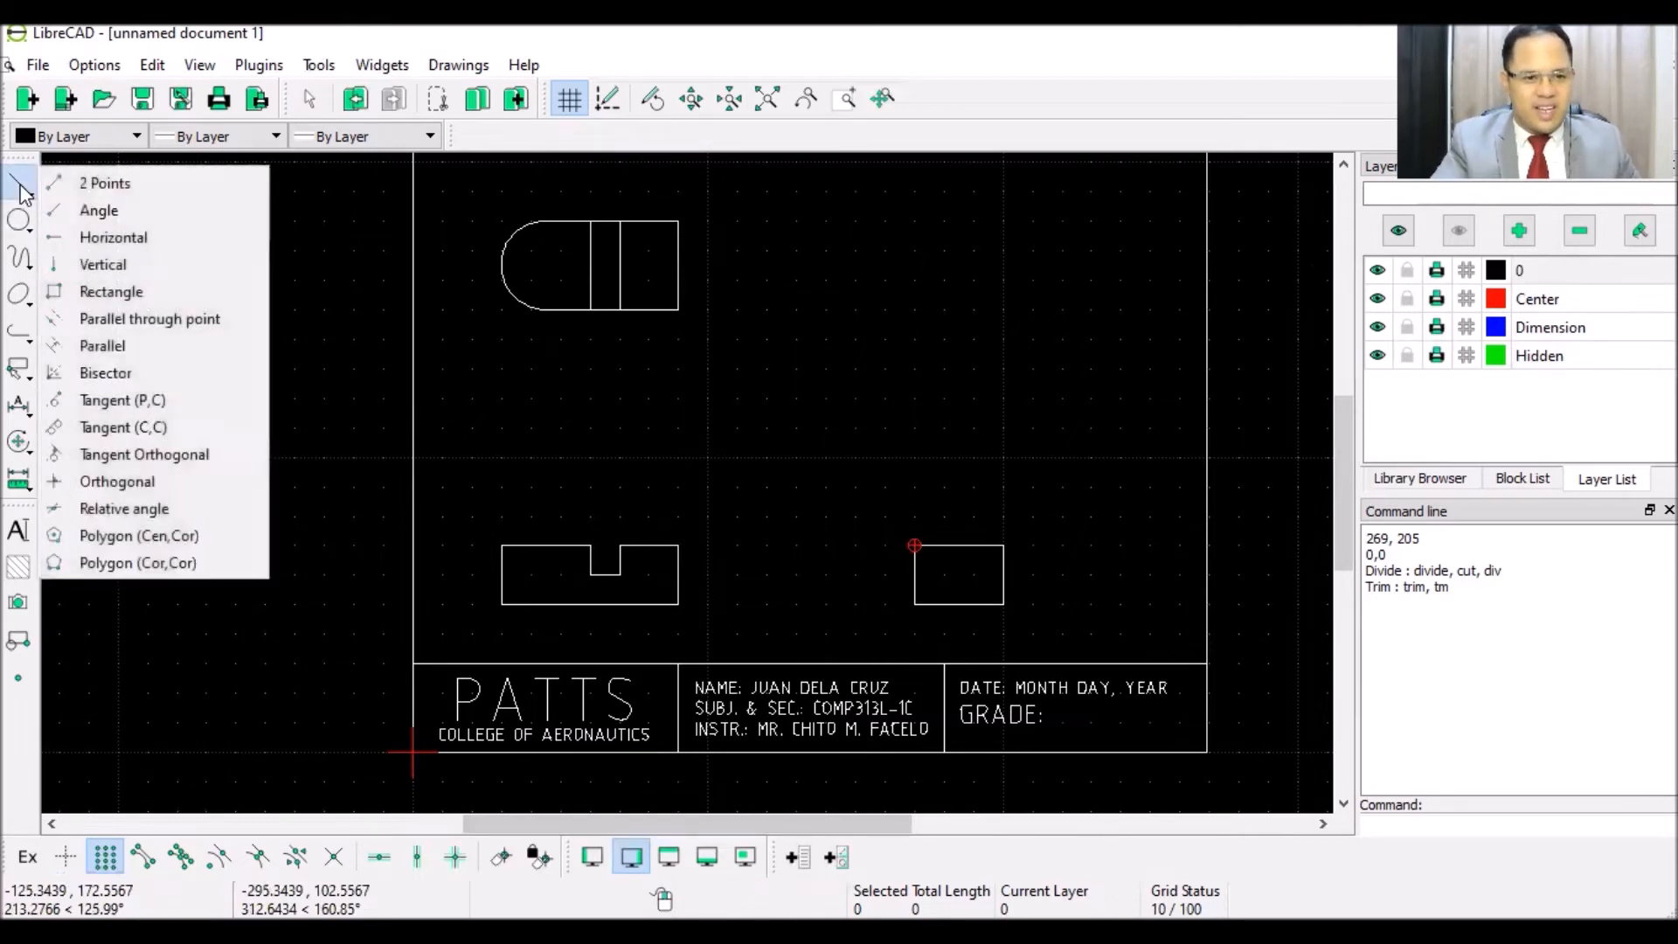
left_click(98, 210)
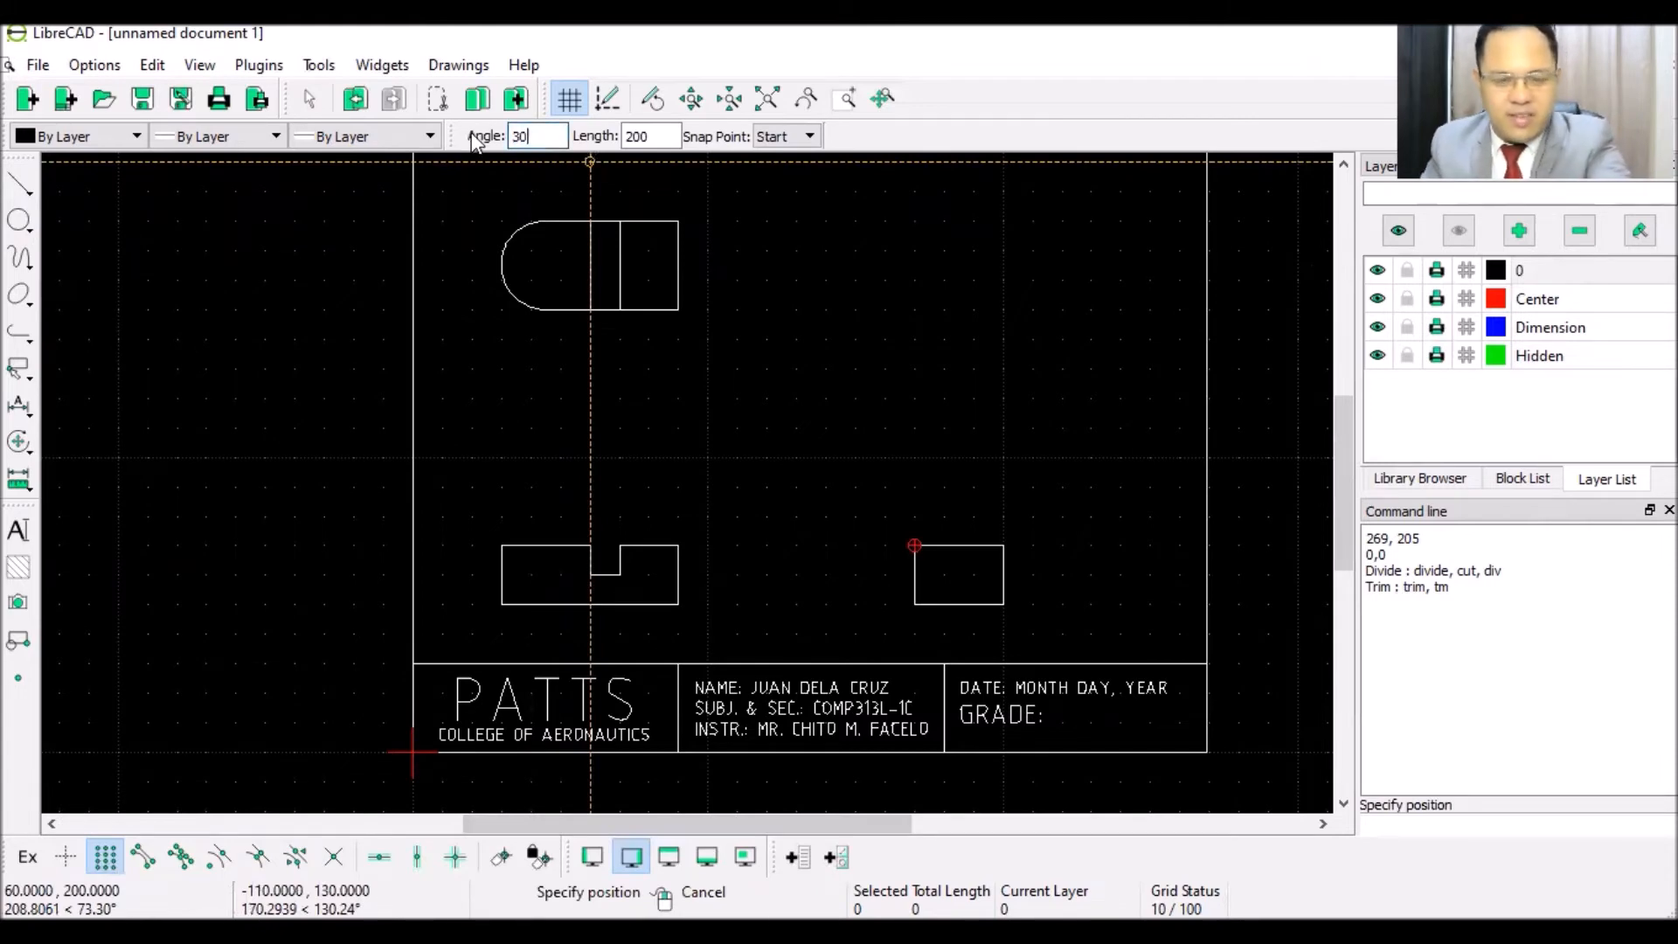
key("Tab")
type("3")
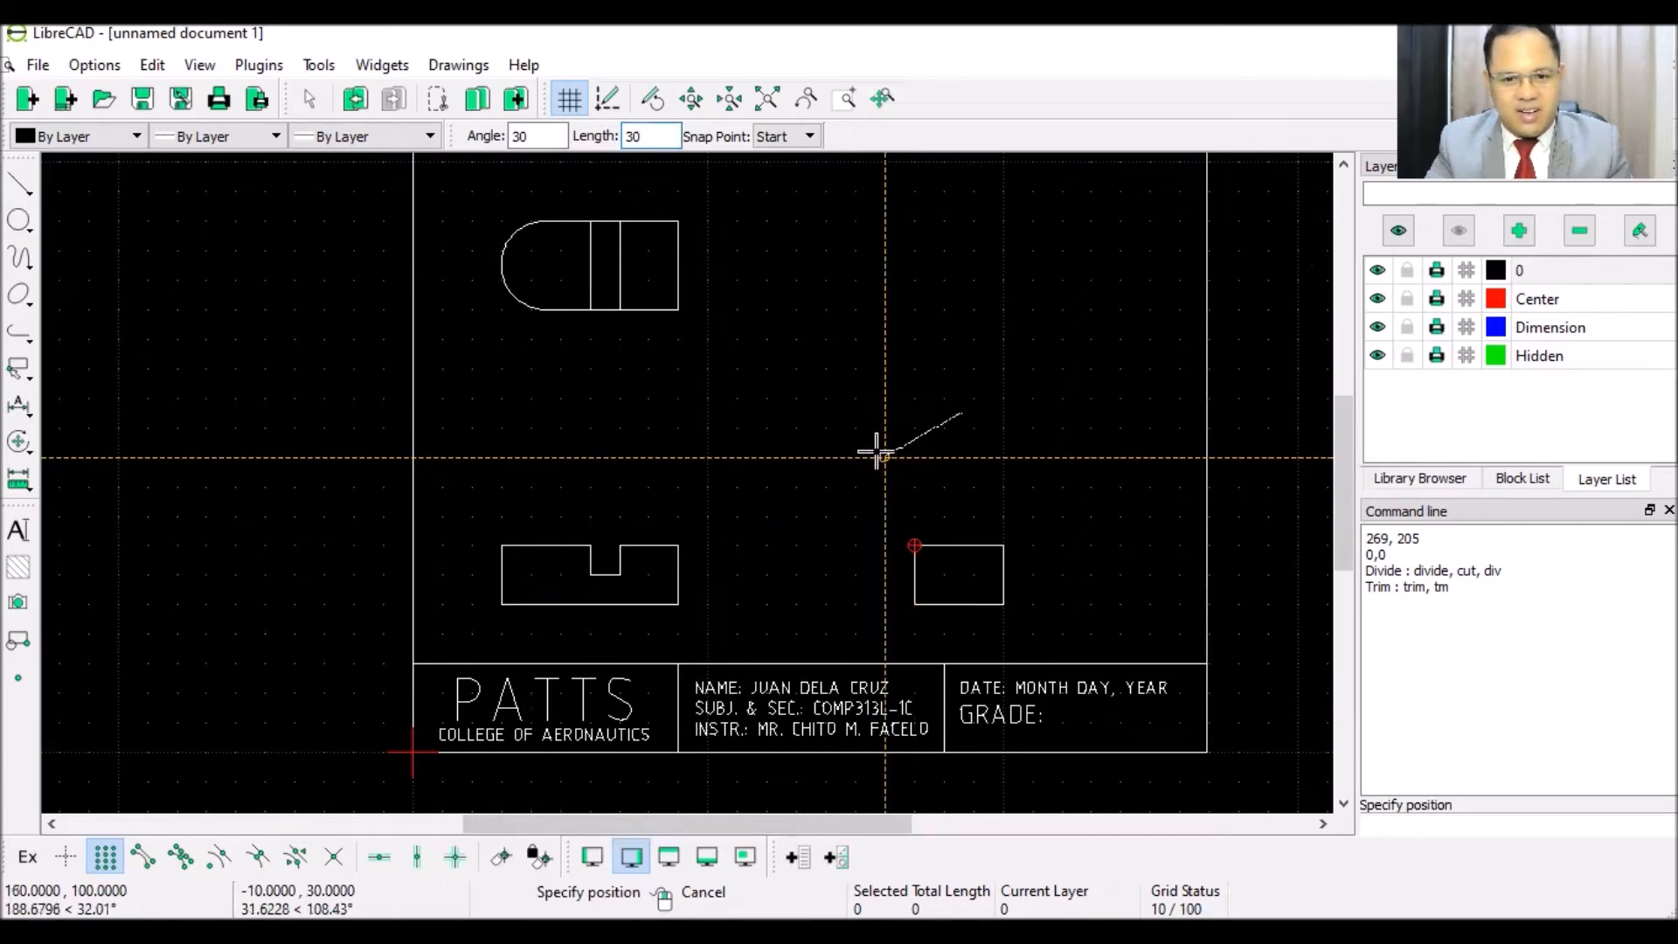
left_click(880, 454)
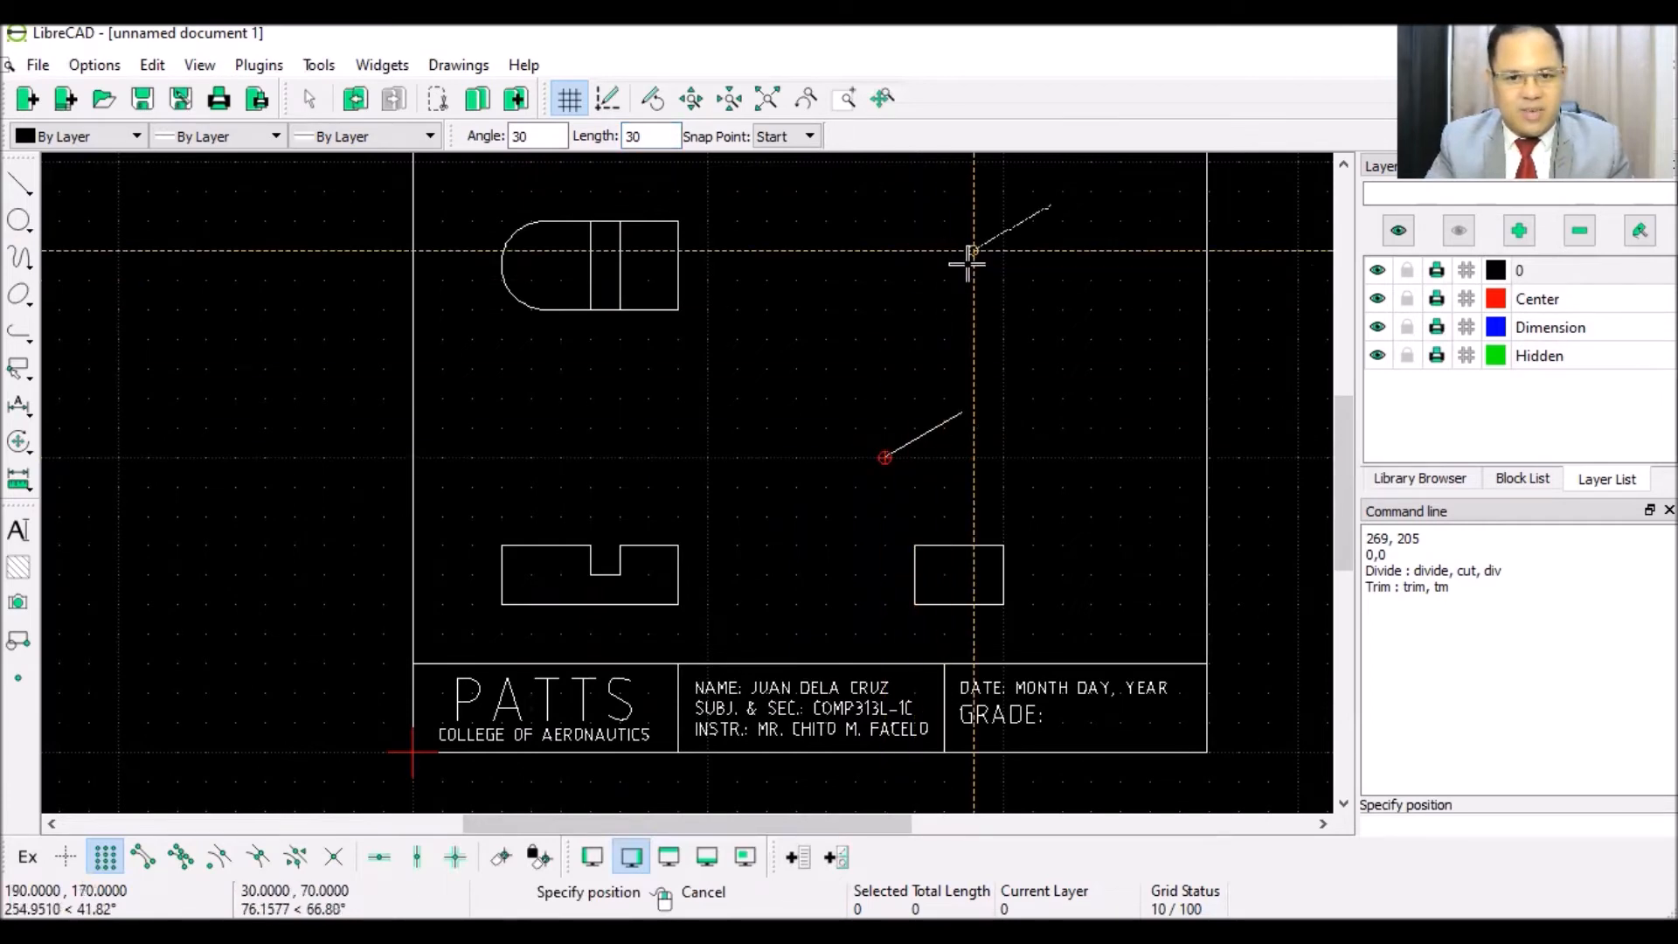
right_click(952, 267)
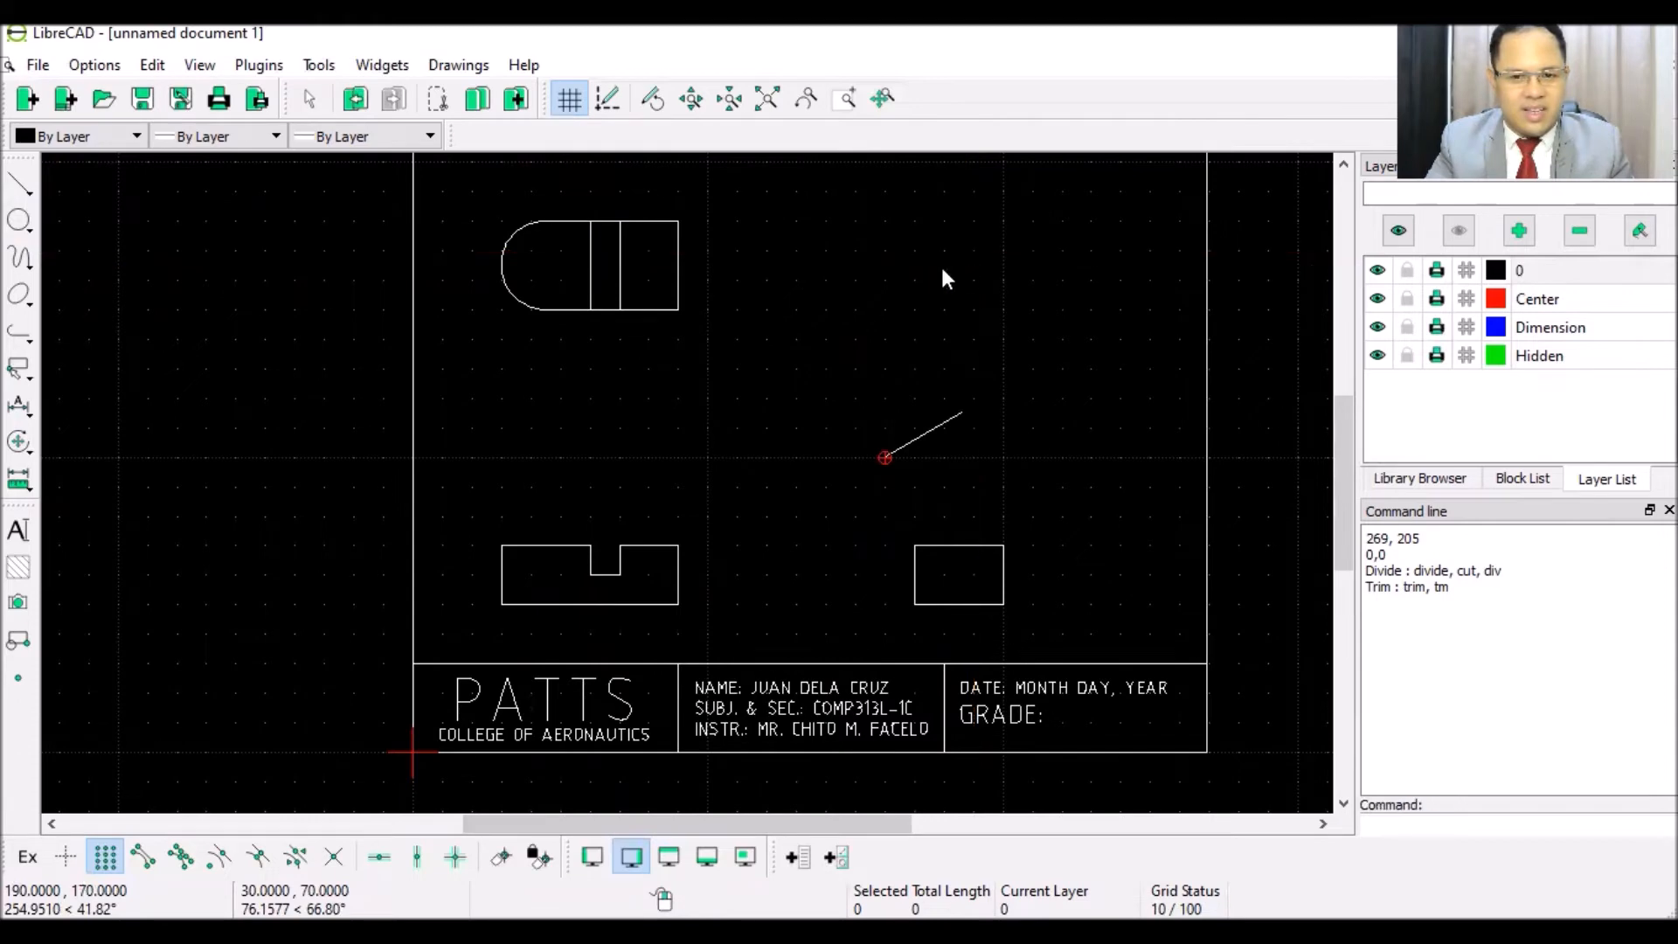
- Raise a 20-unit vertical edge from the slanted line's start
left_click(19, 197)
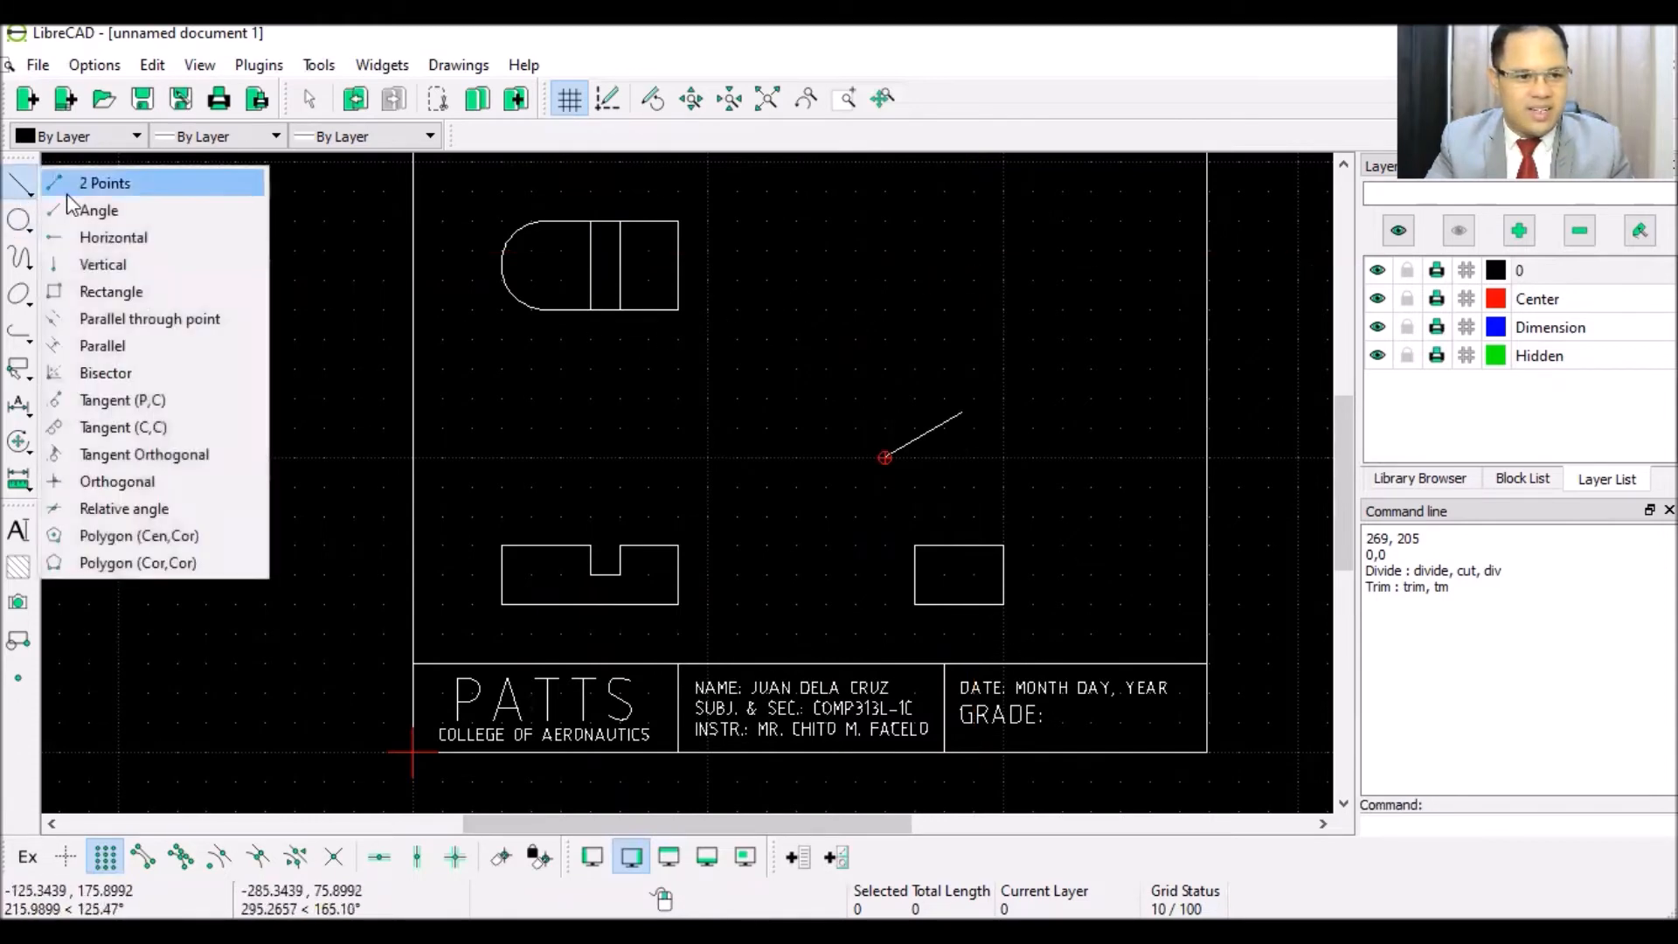
left_click(126, 261)
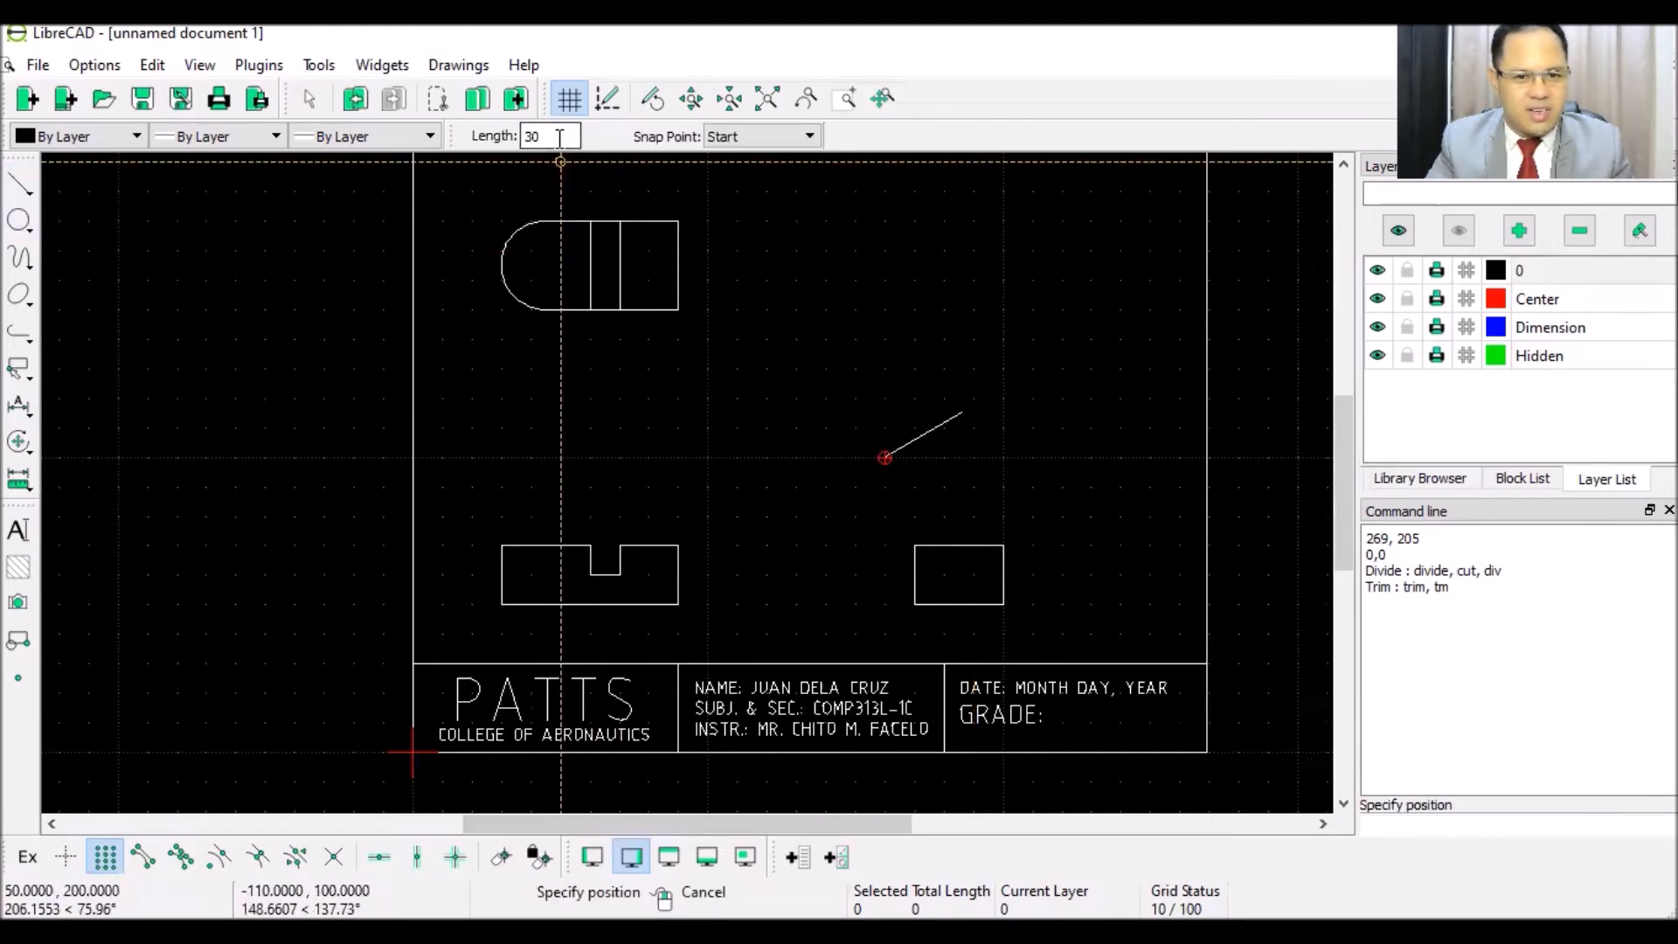
type("20")
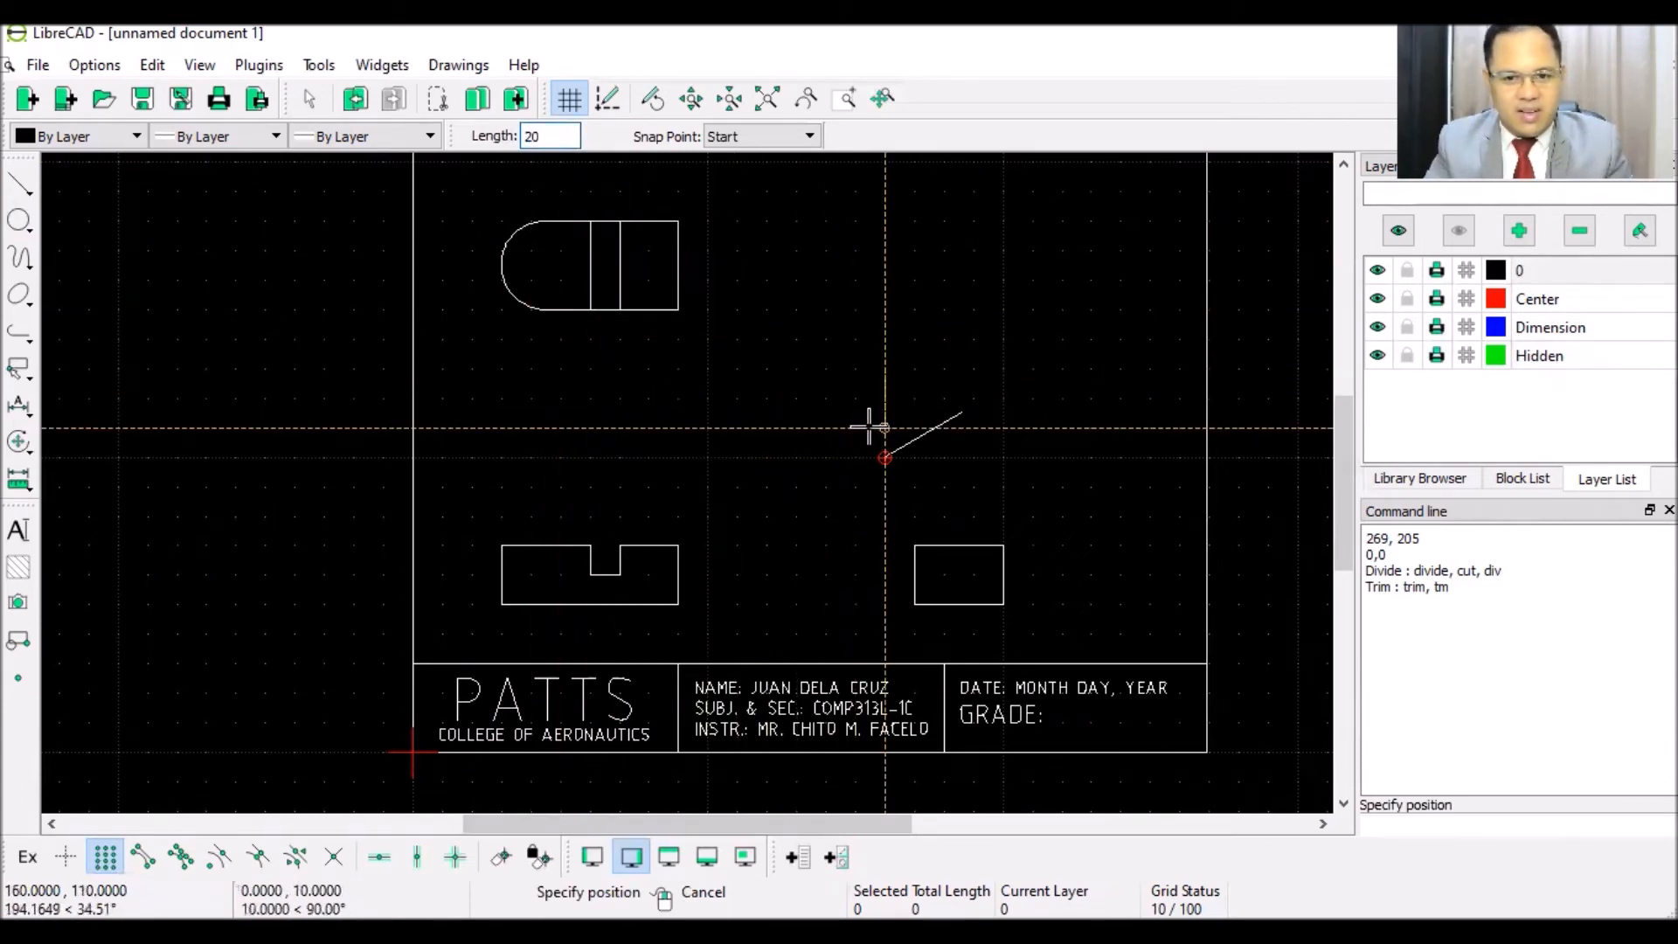
left_click(884, 457)
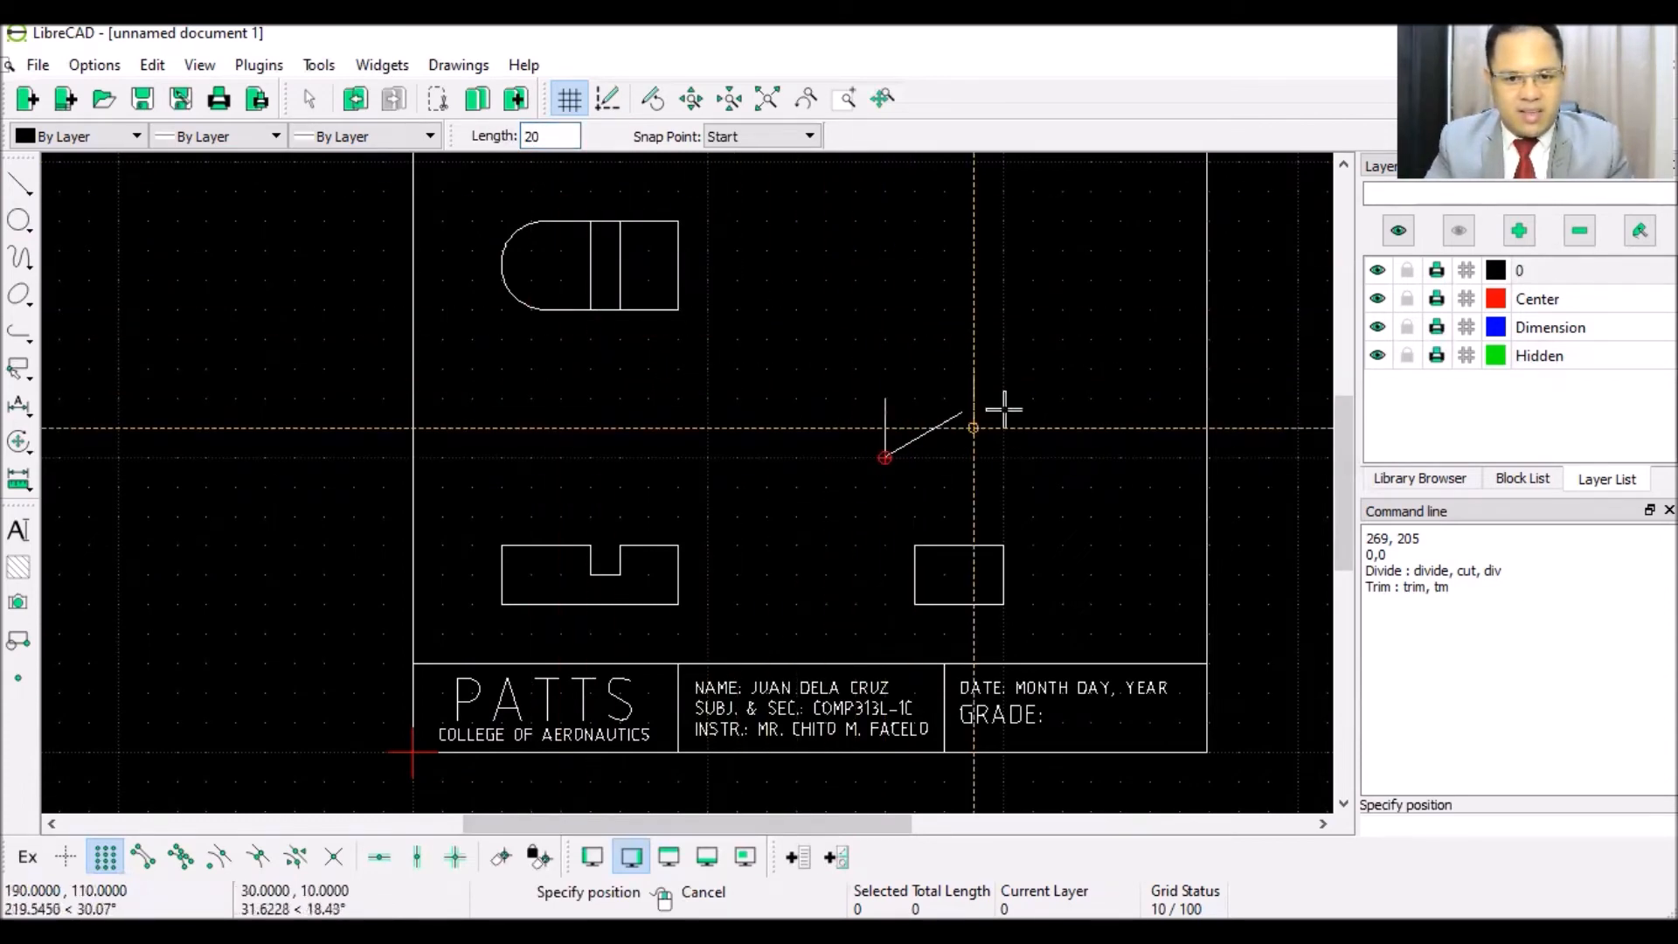
right_click(1003, 310)
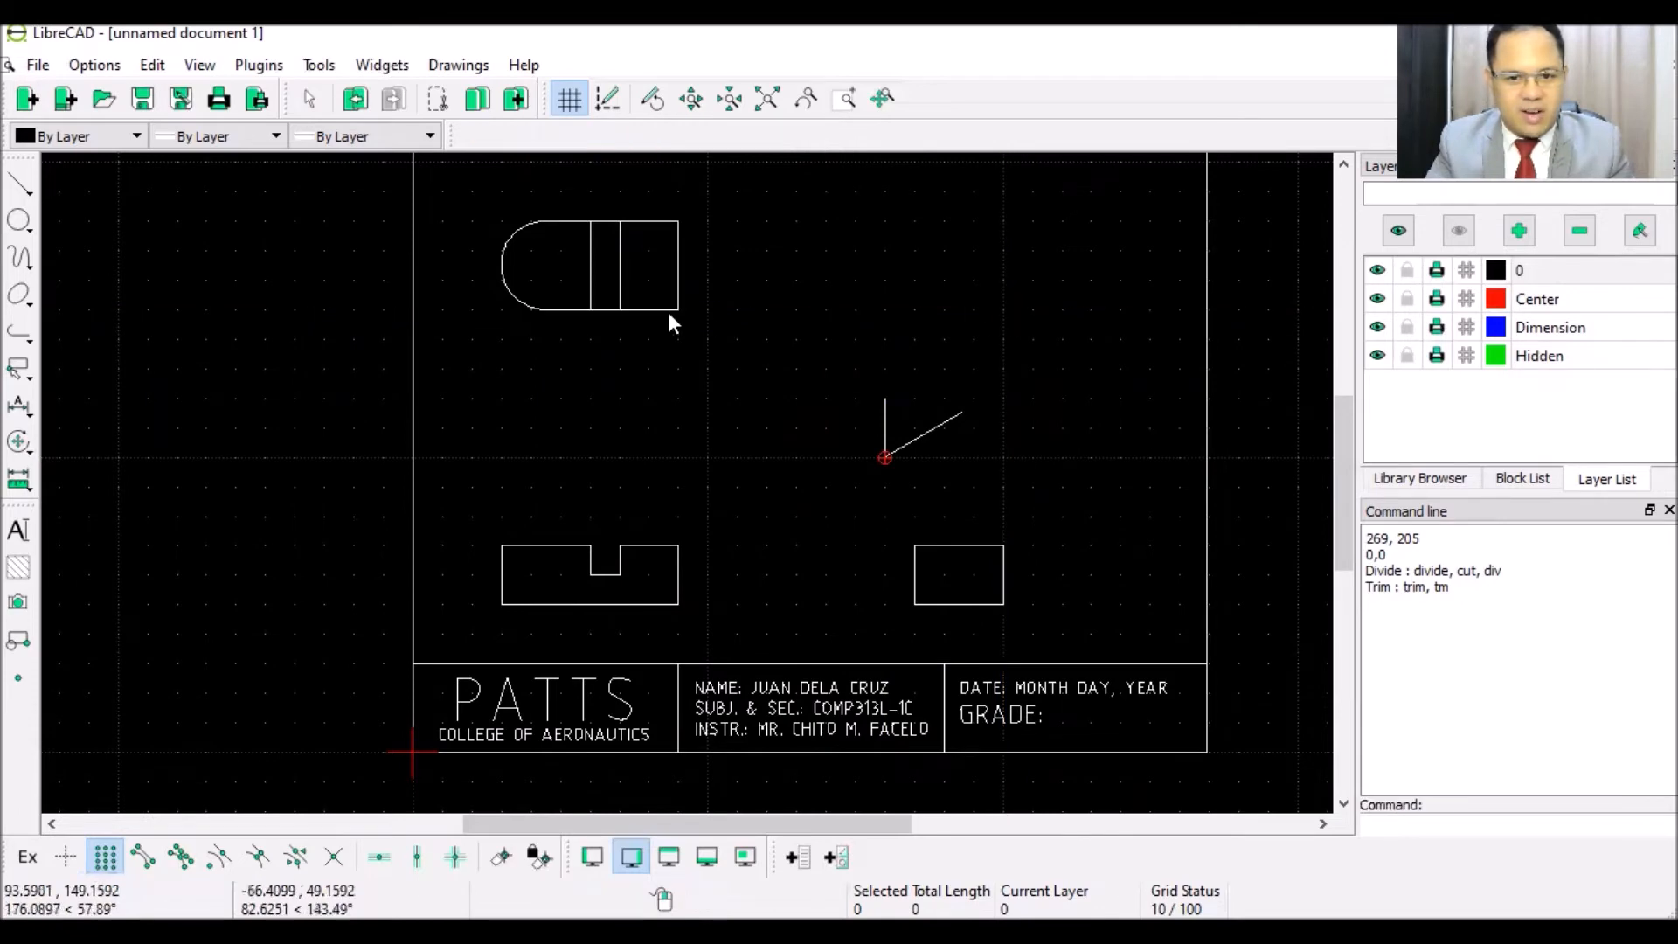
- Switch to endpoint snapping and draw a 30-unit 30° line from the vertical edge's top
left_click(19, 188)
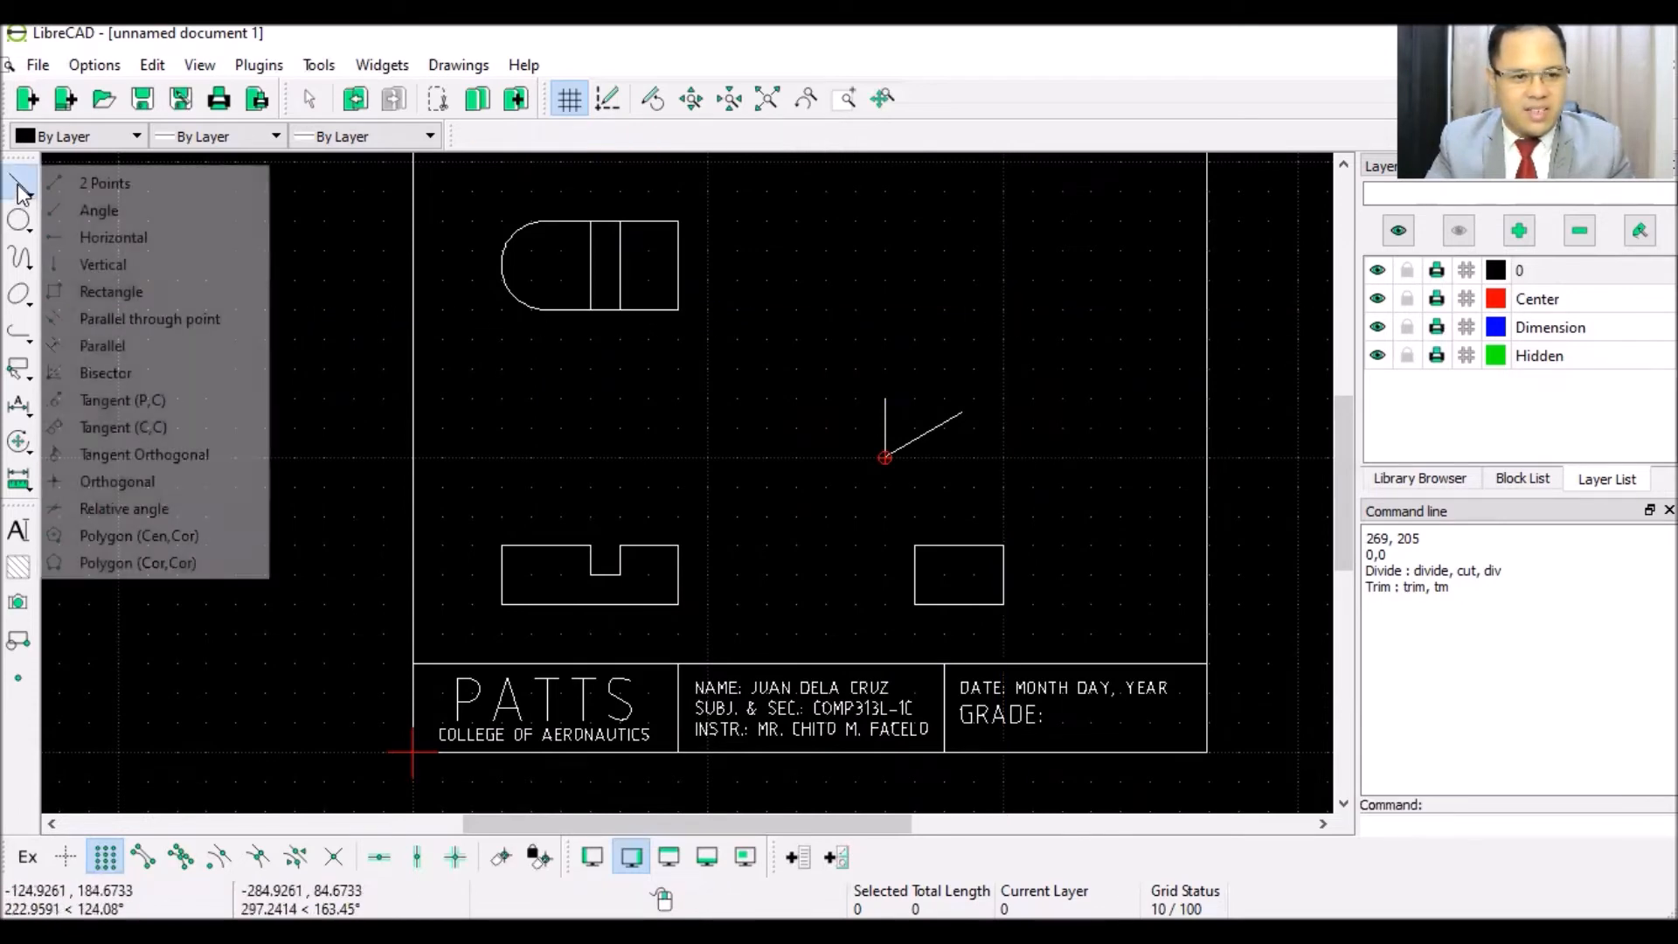
left_click(96, 206)
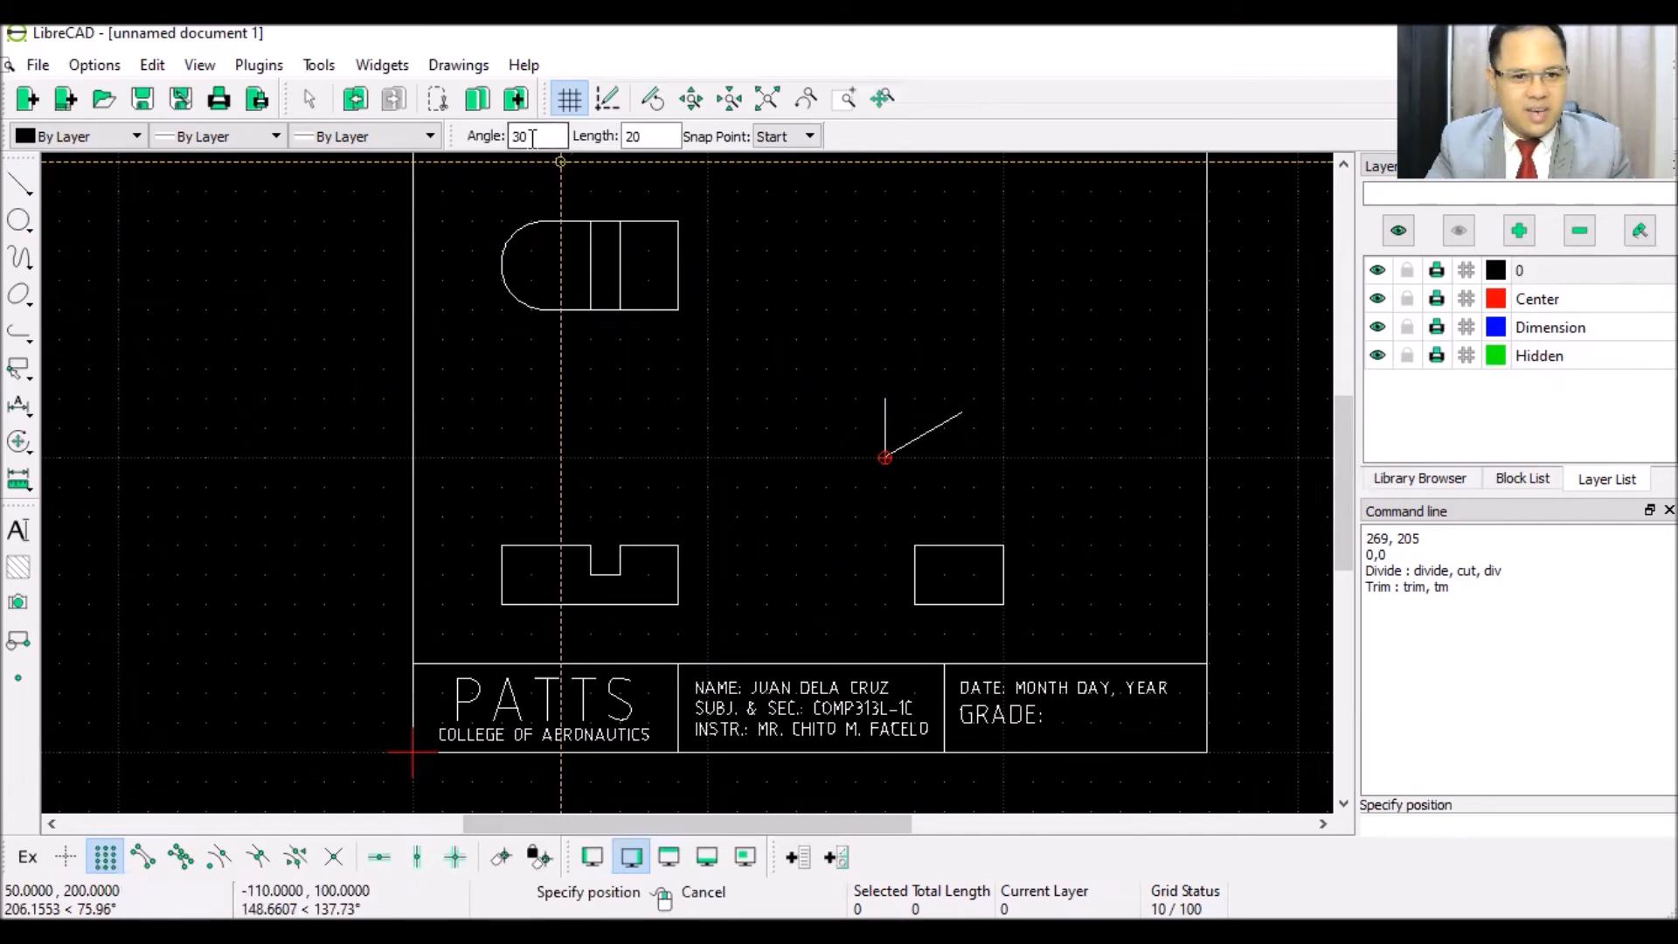
double_click(626, 137)
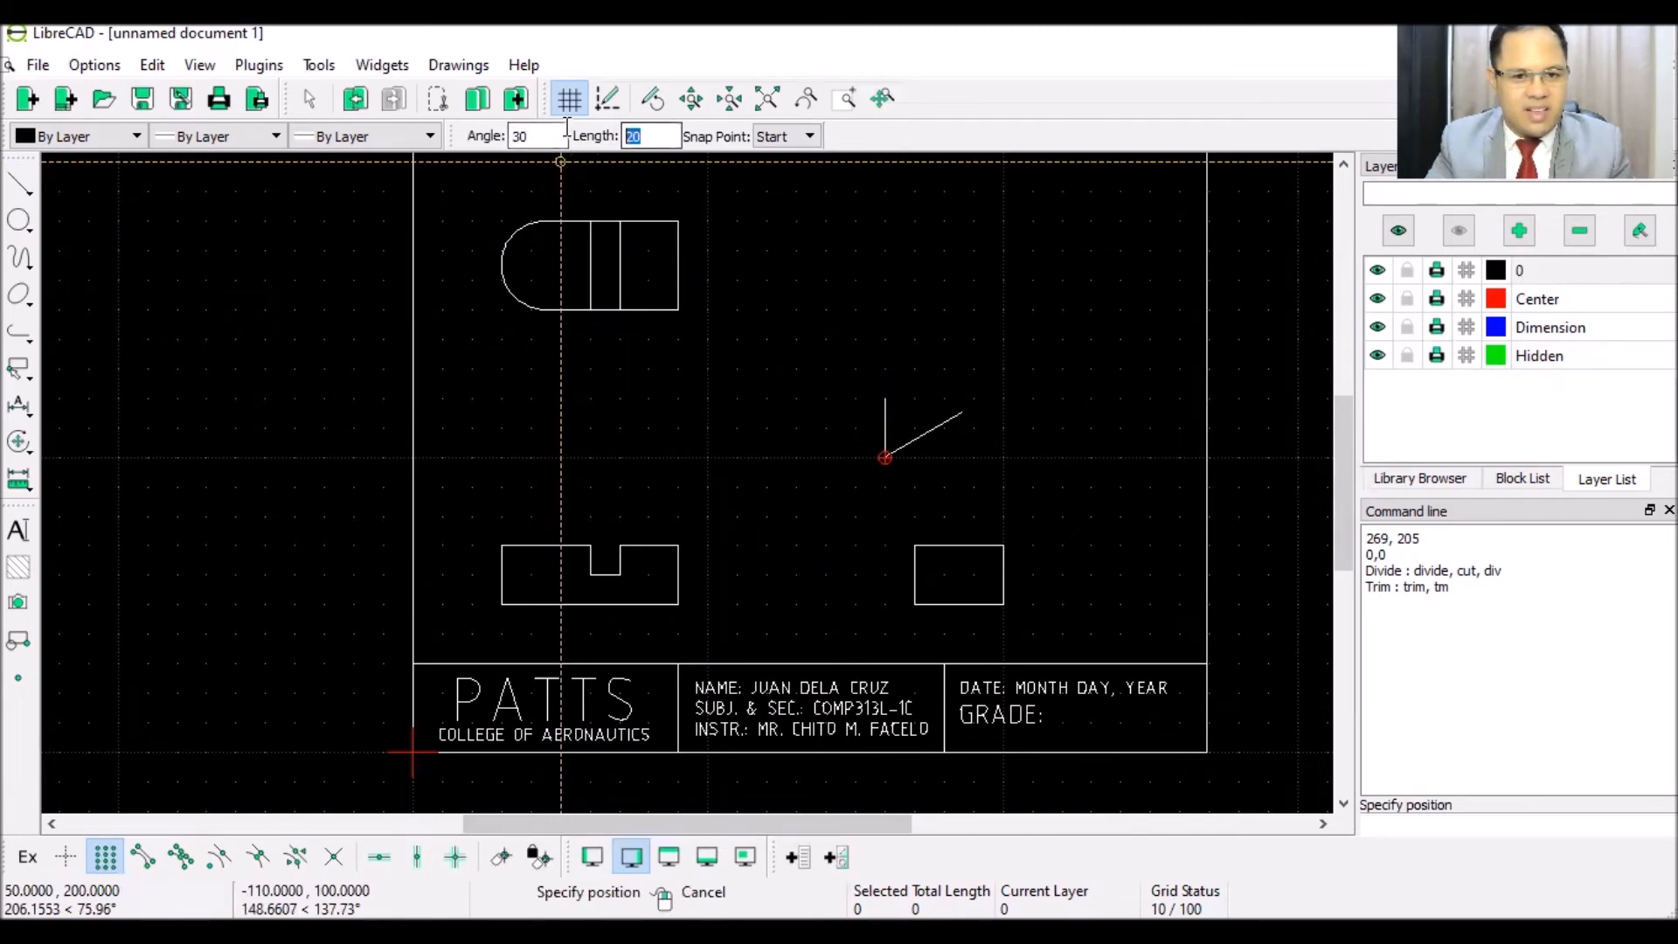
type("30")
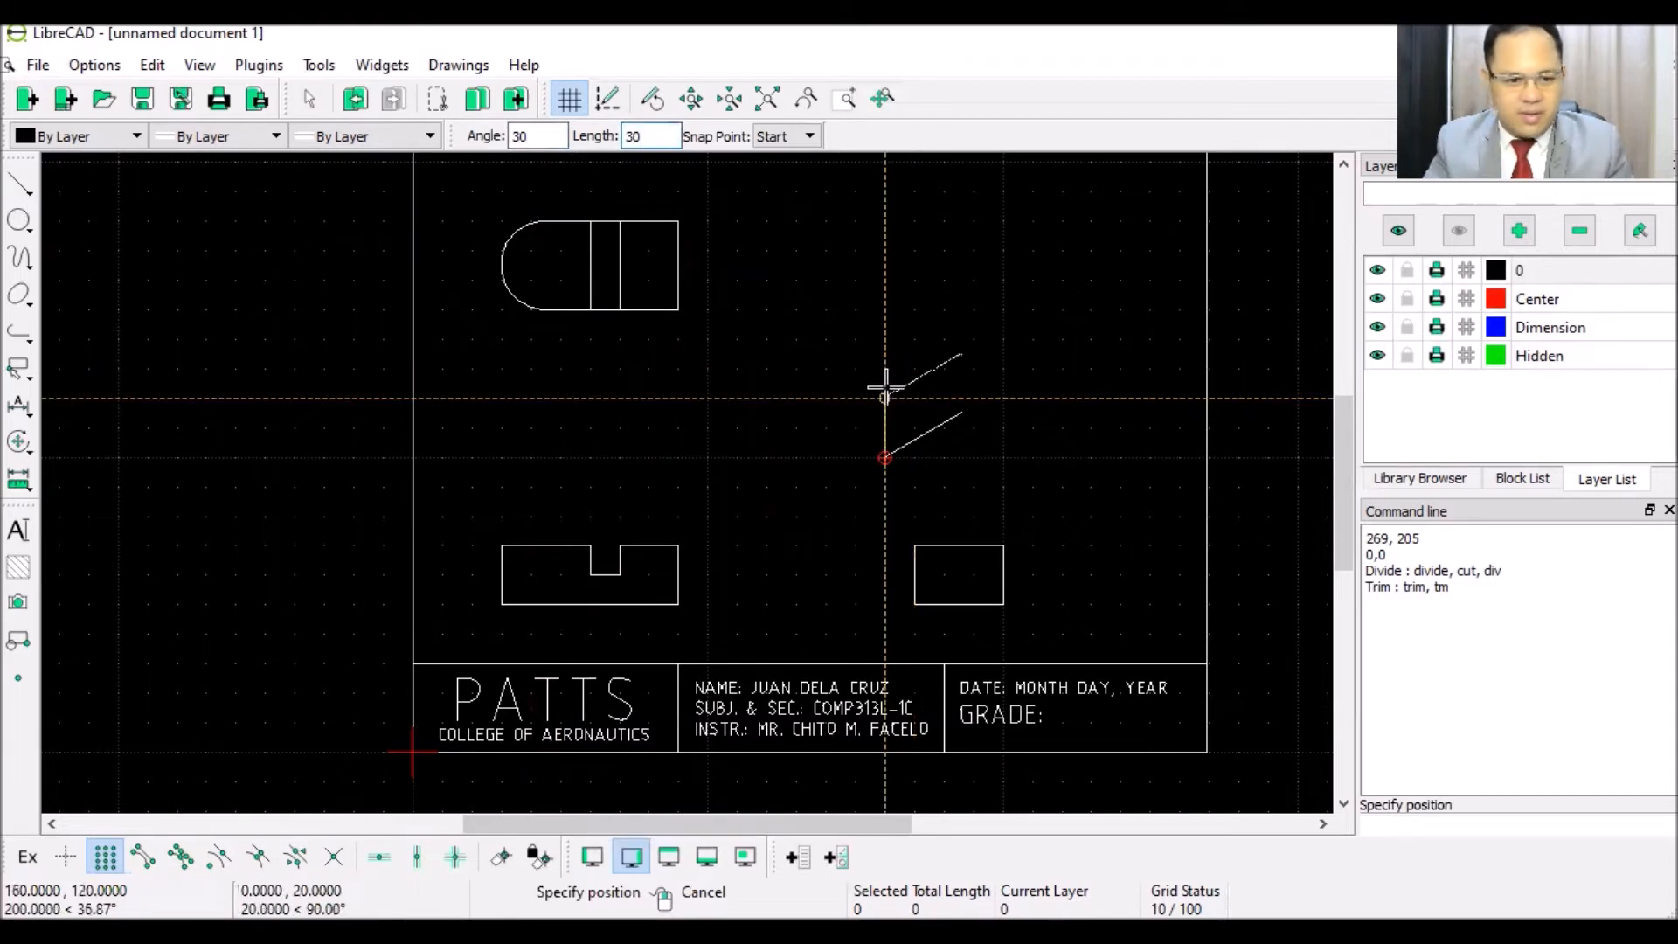
left_click(106, 858)
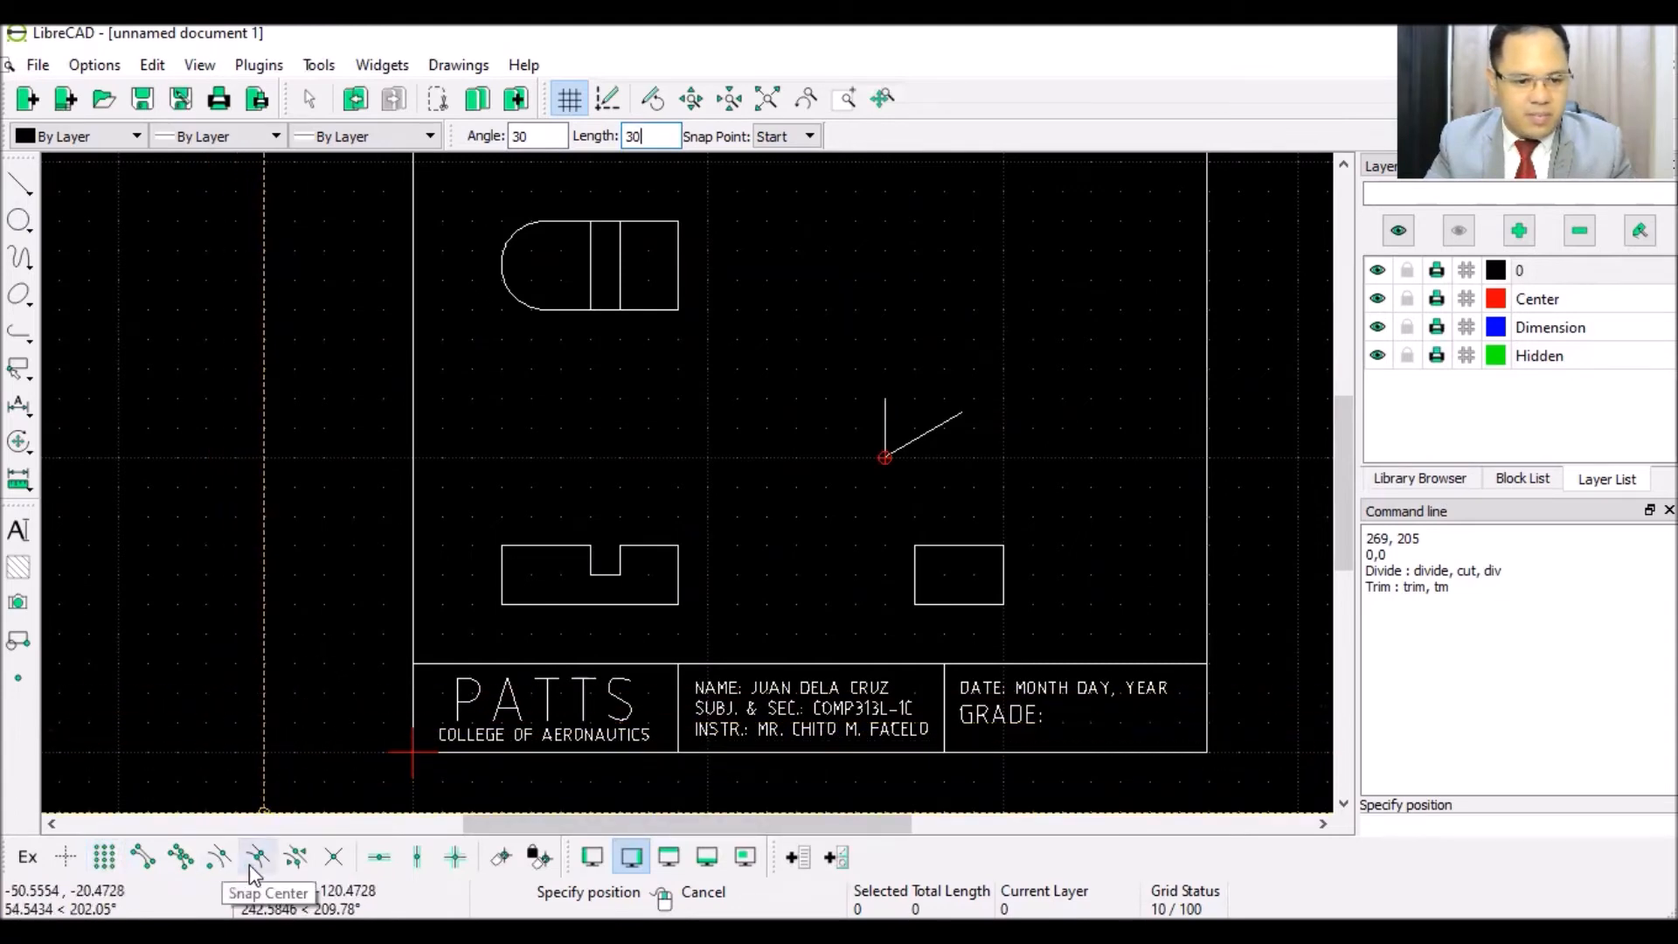
left_click(144, 858)
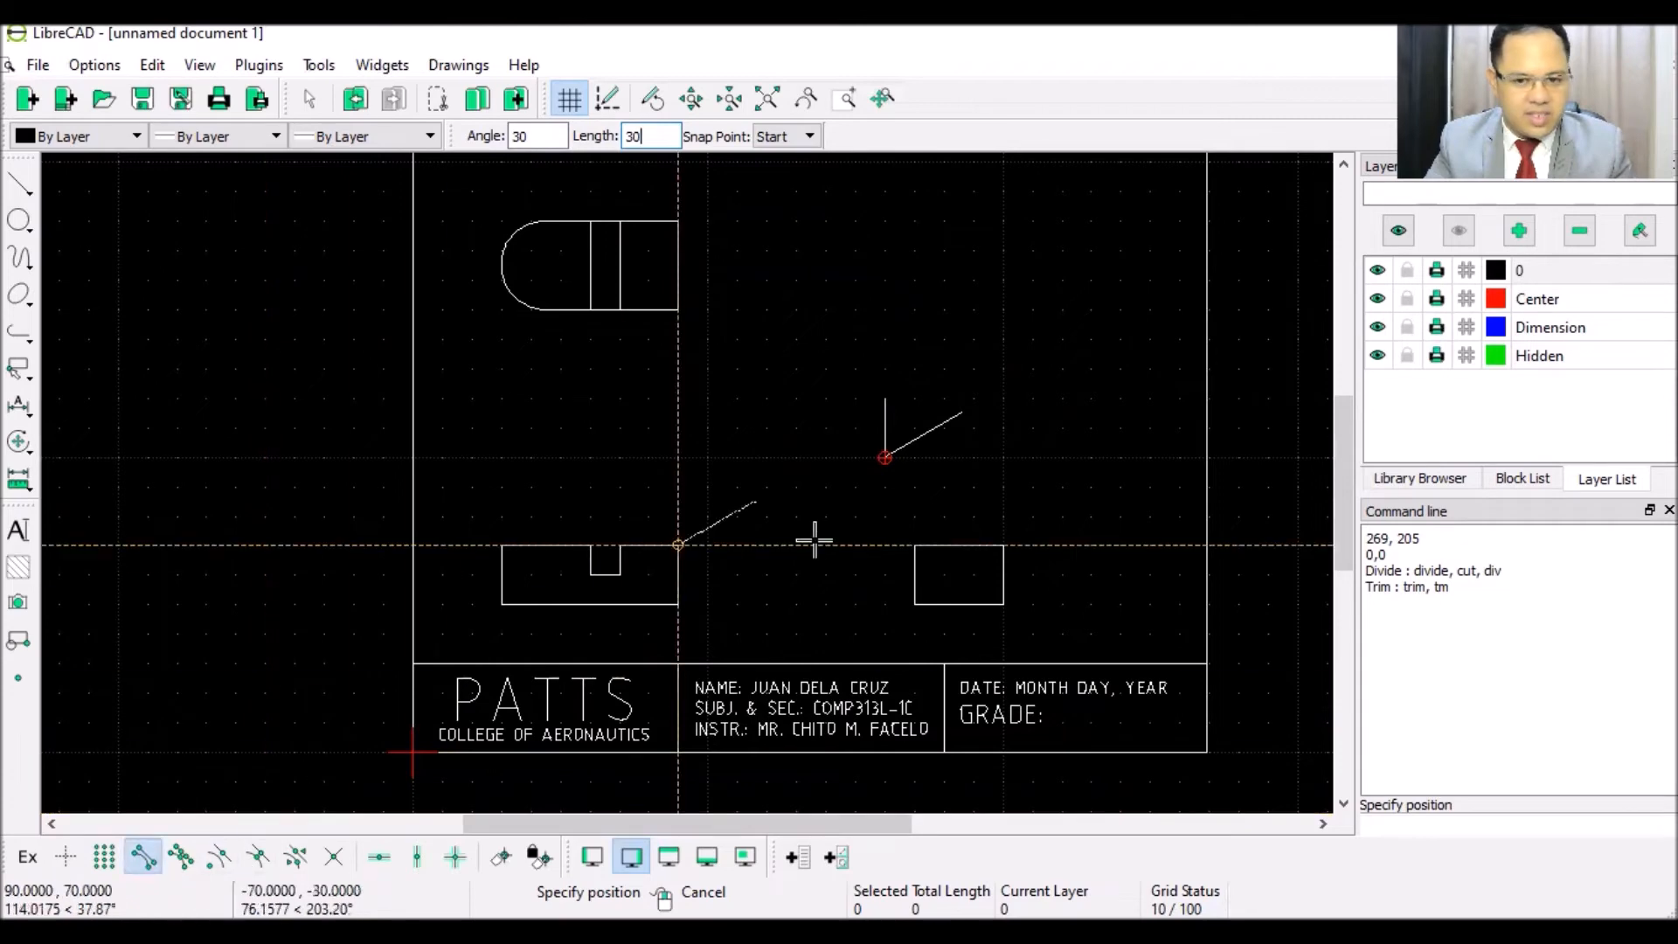
left_click(901, 400)
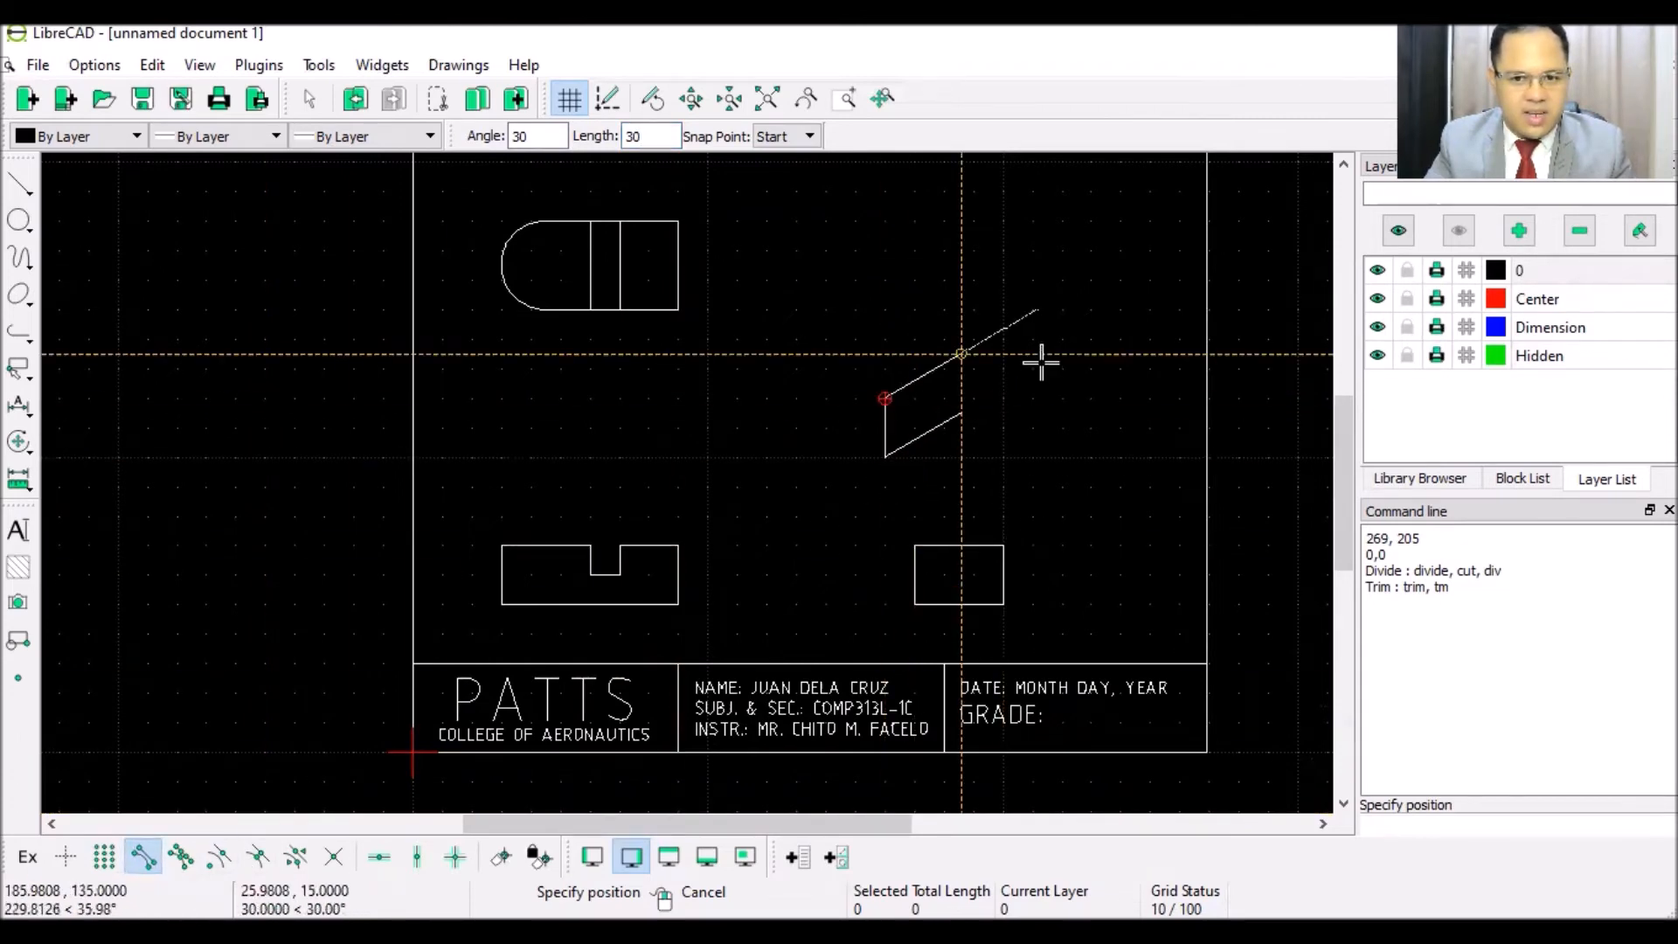
key("Escape")
scroll(940, 372, "up", 3)
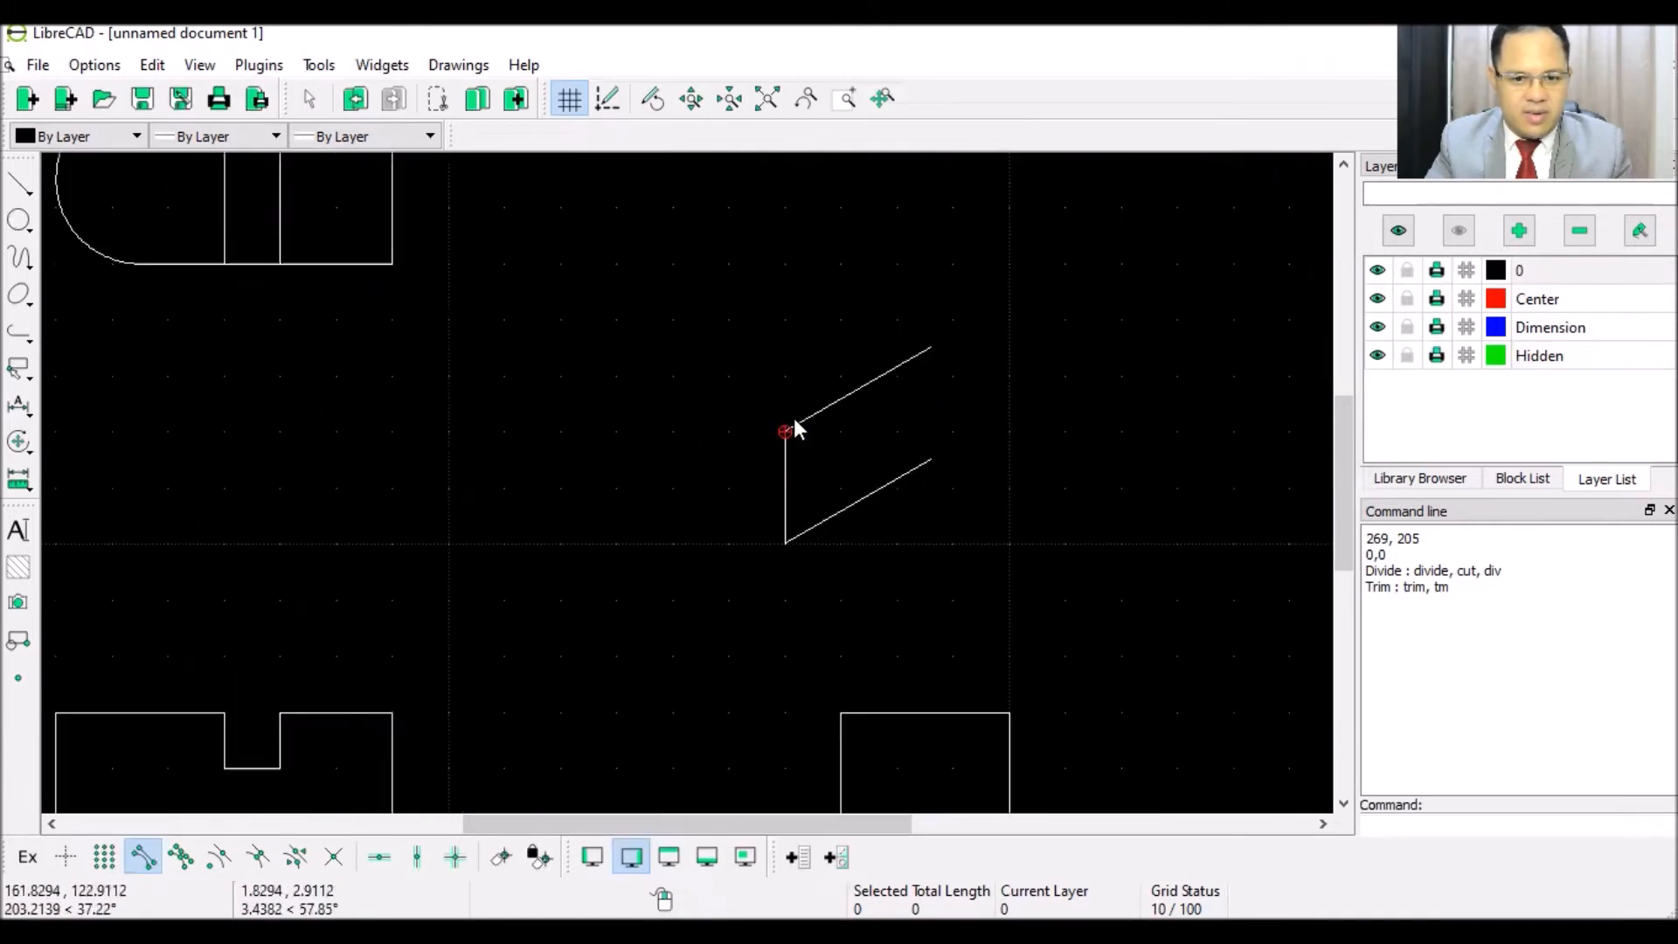
- Extend the lower 30° edge with a 10-unit segment, then a 20-unit segment
scroll(1001, 437, "down", 2)
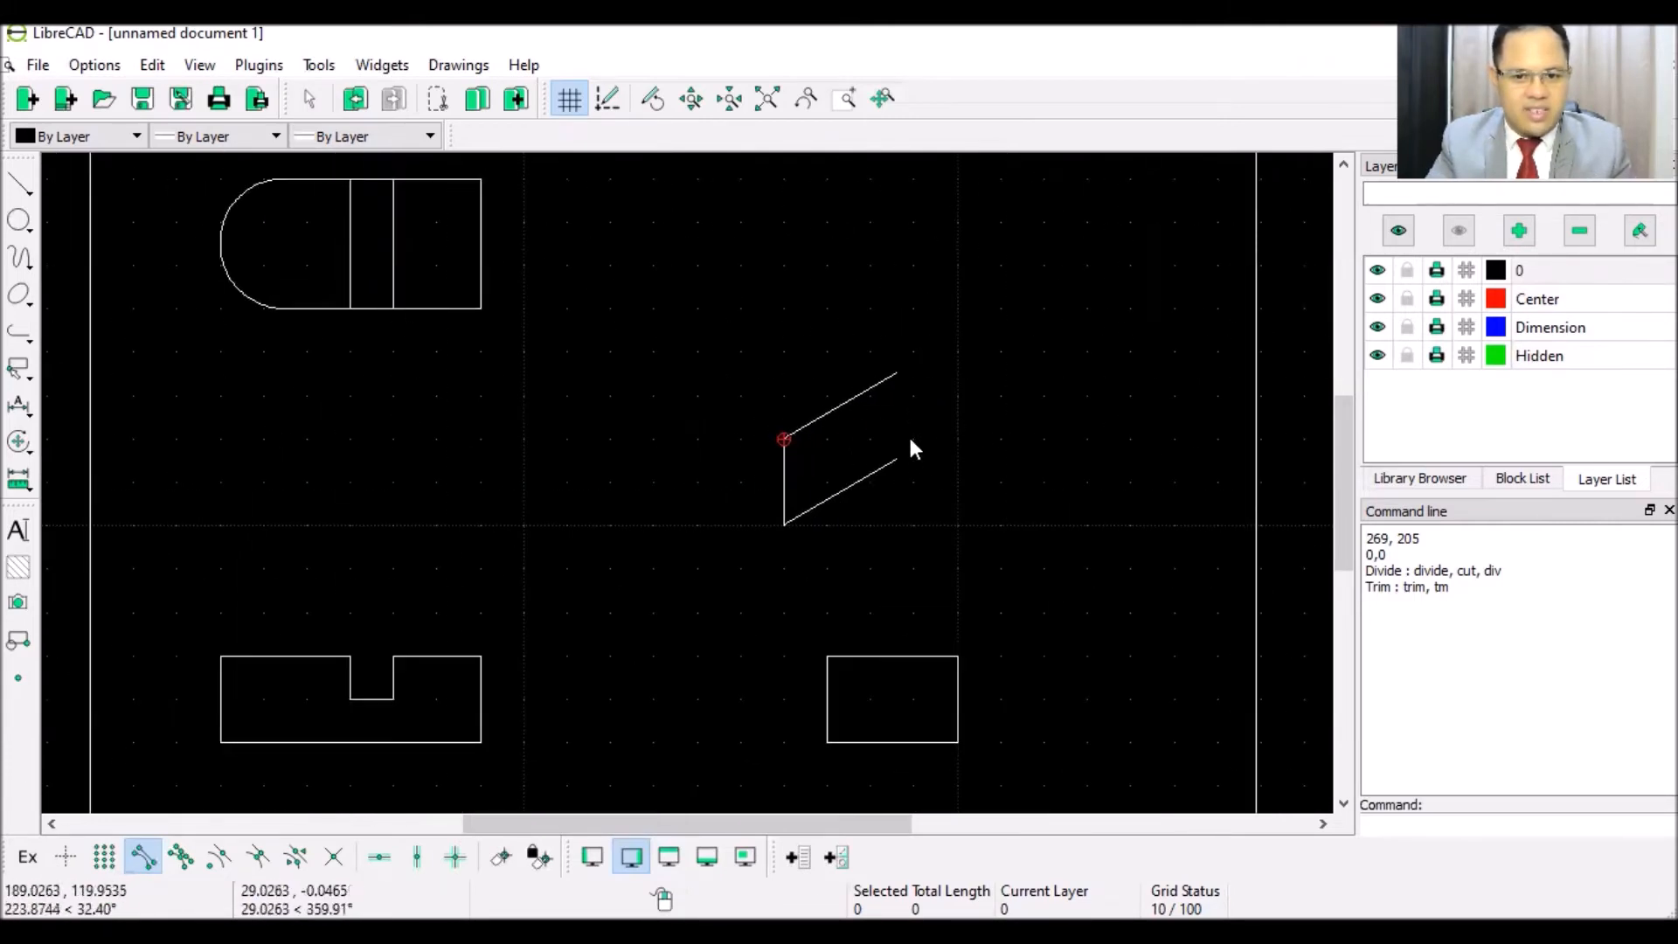
left_click(18, 194)
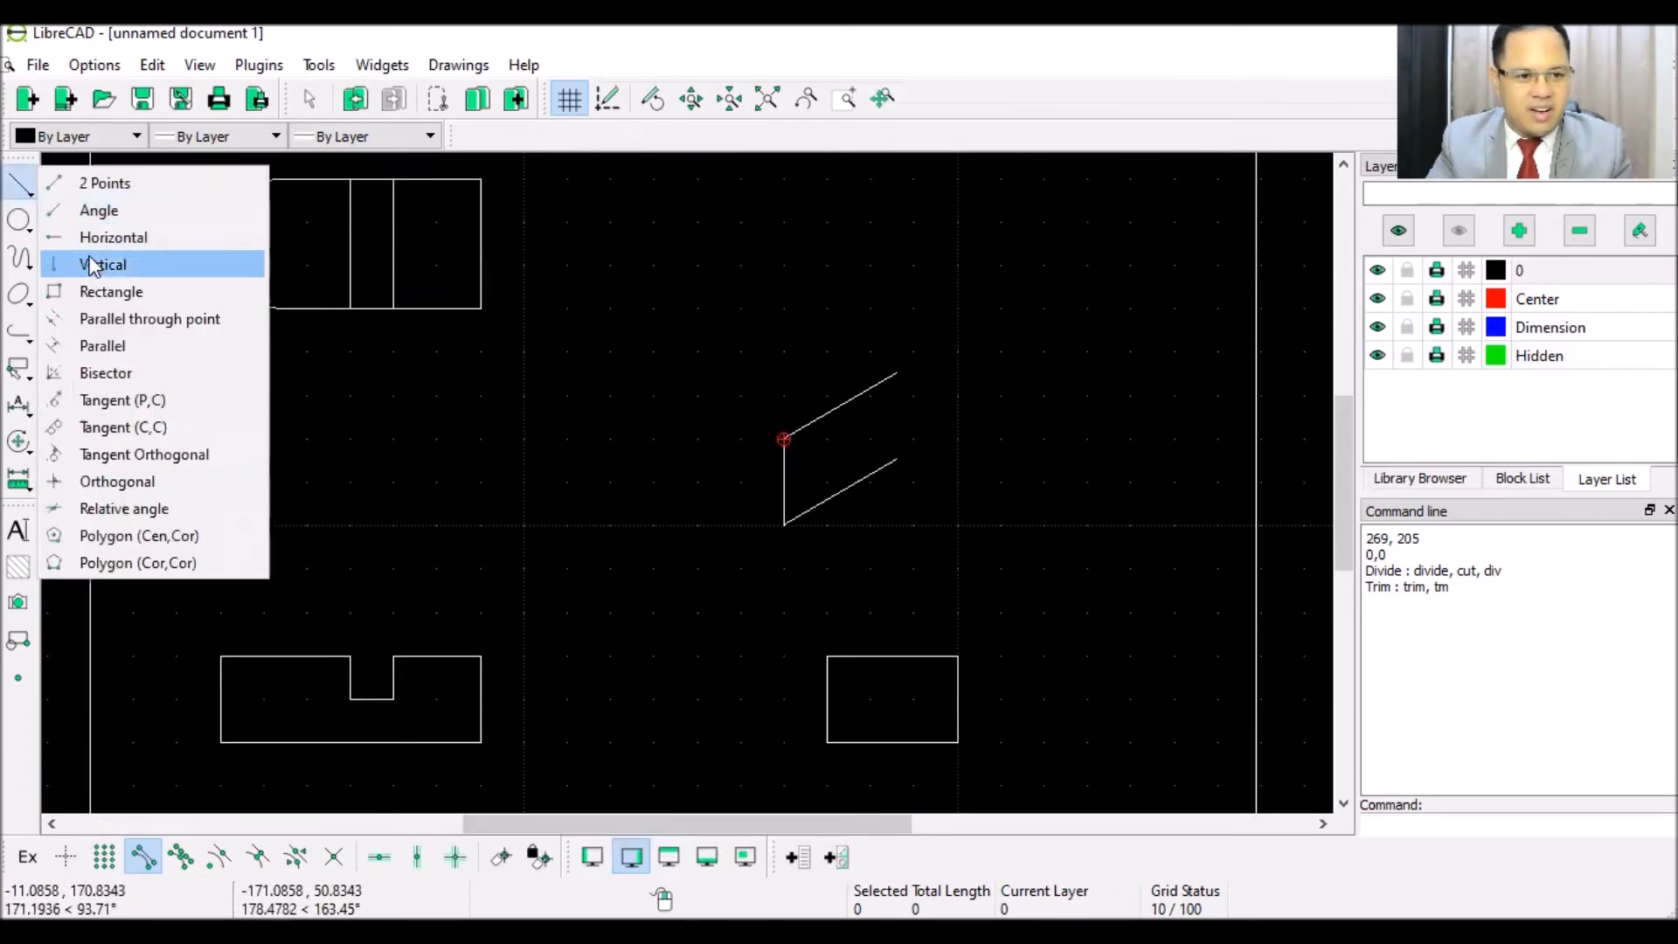
left_click(99, 210)
double_click(631, 136)
type("10")
left_click(921, 440)
double_click(648, 138)
type("2")
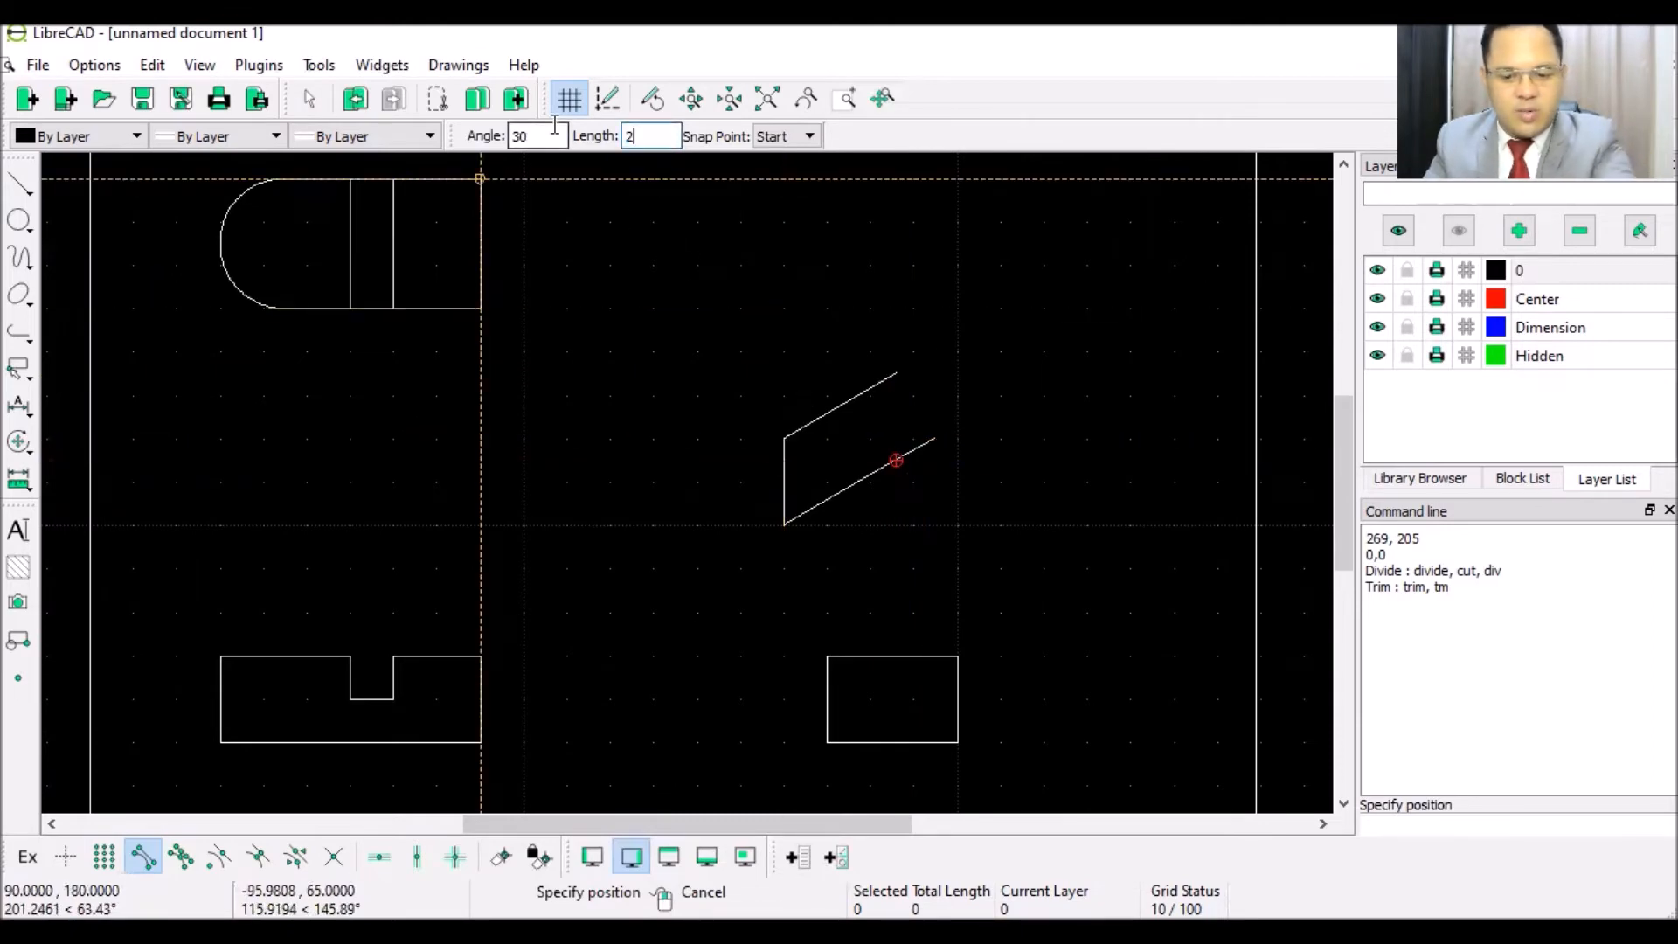
type("0")
left_click(952, 407)
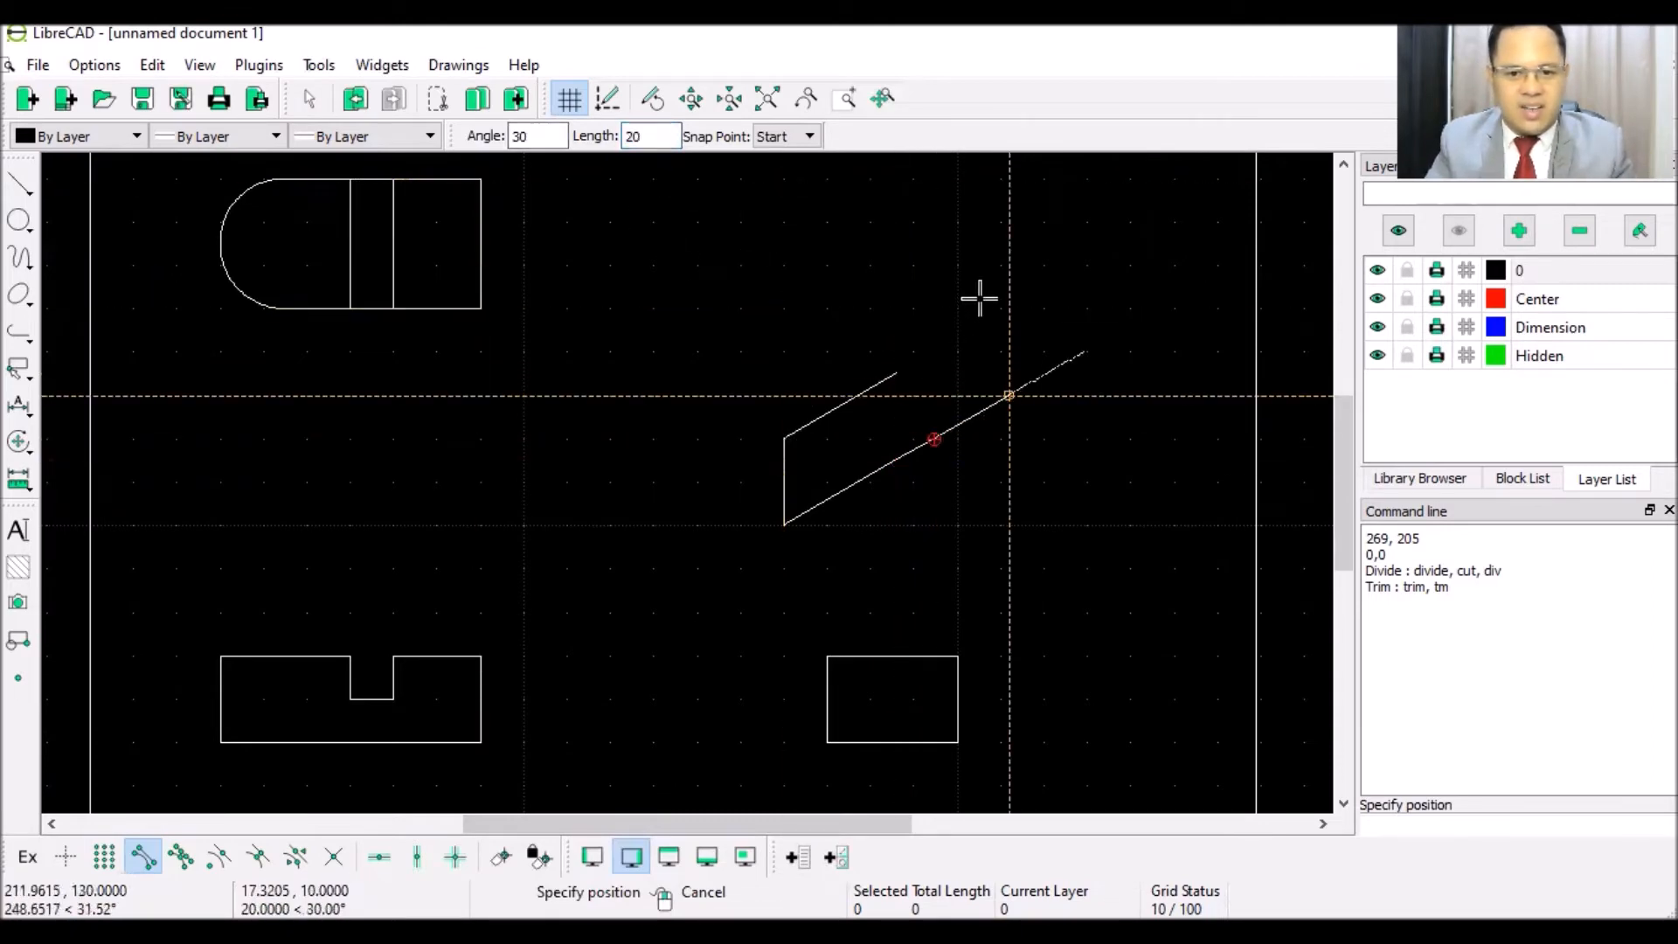
right_click(980, 298)
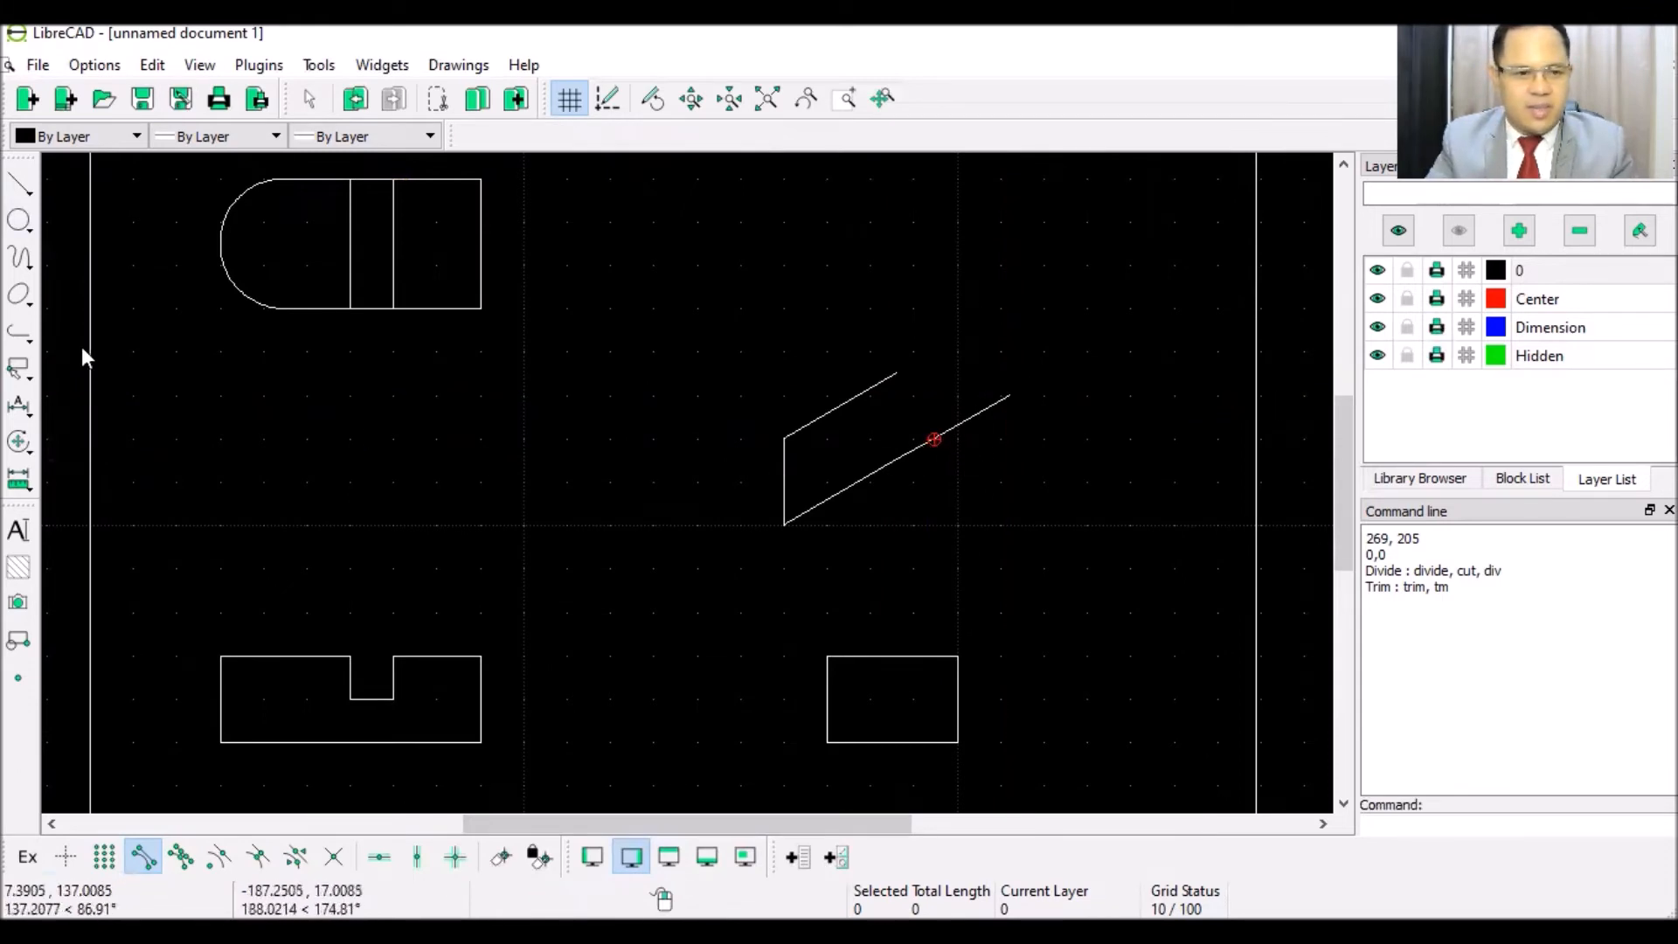
- Raise a 20-unit vertical edge from the right end of the lower 30° line
left_click(22, 194)
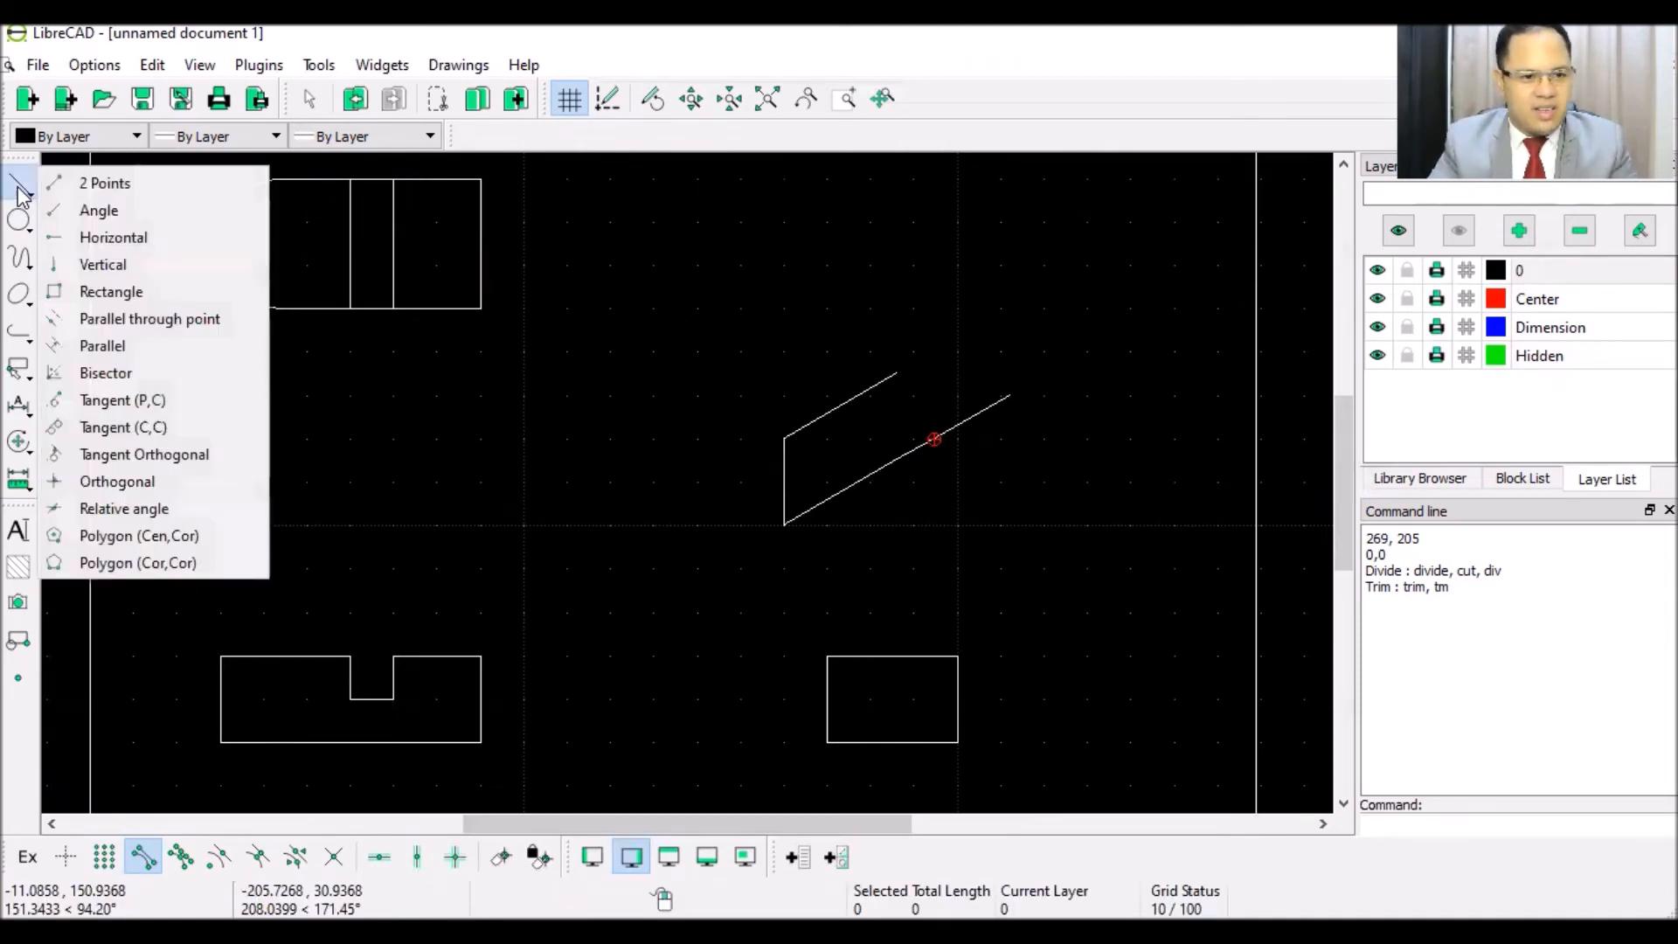
left_click(117, 265)
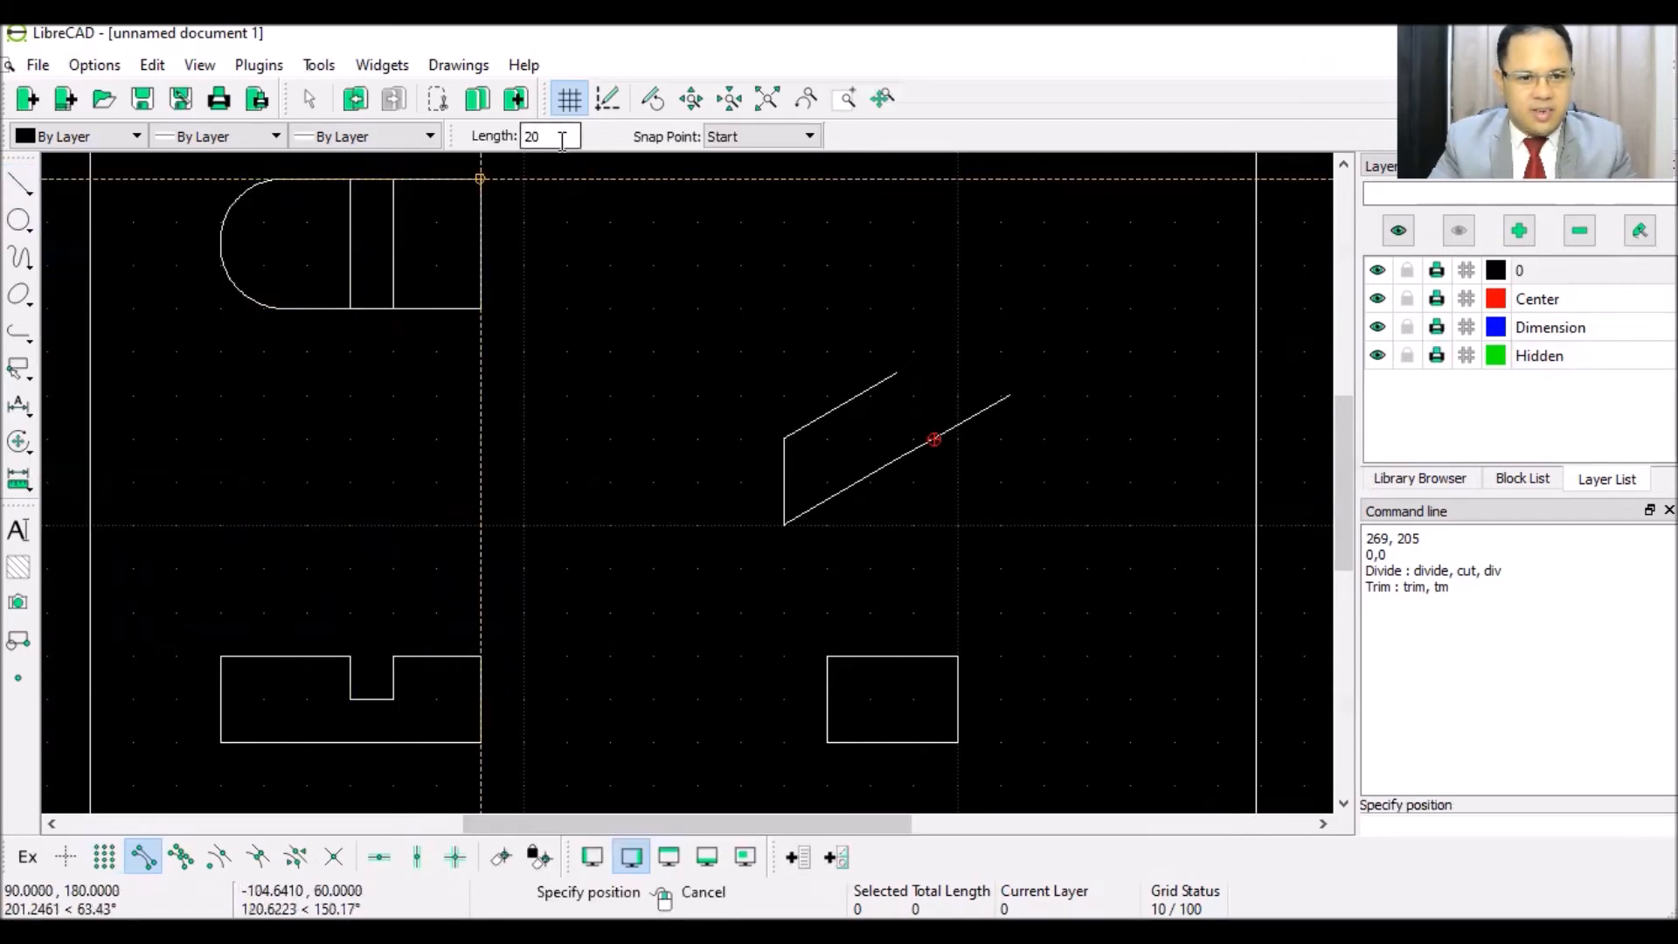
left_click(1012, 378)
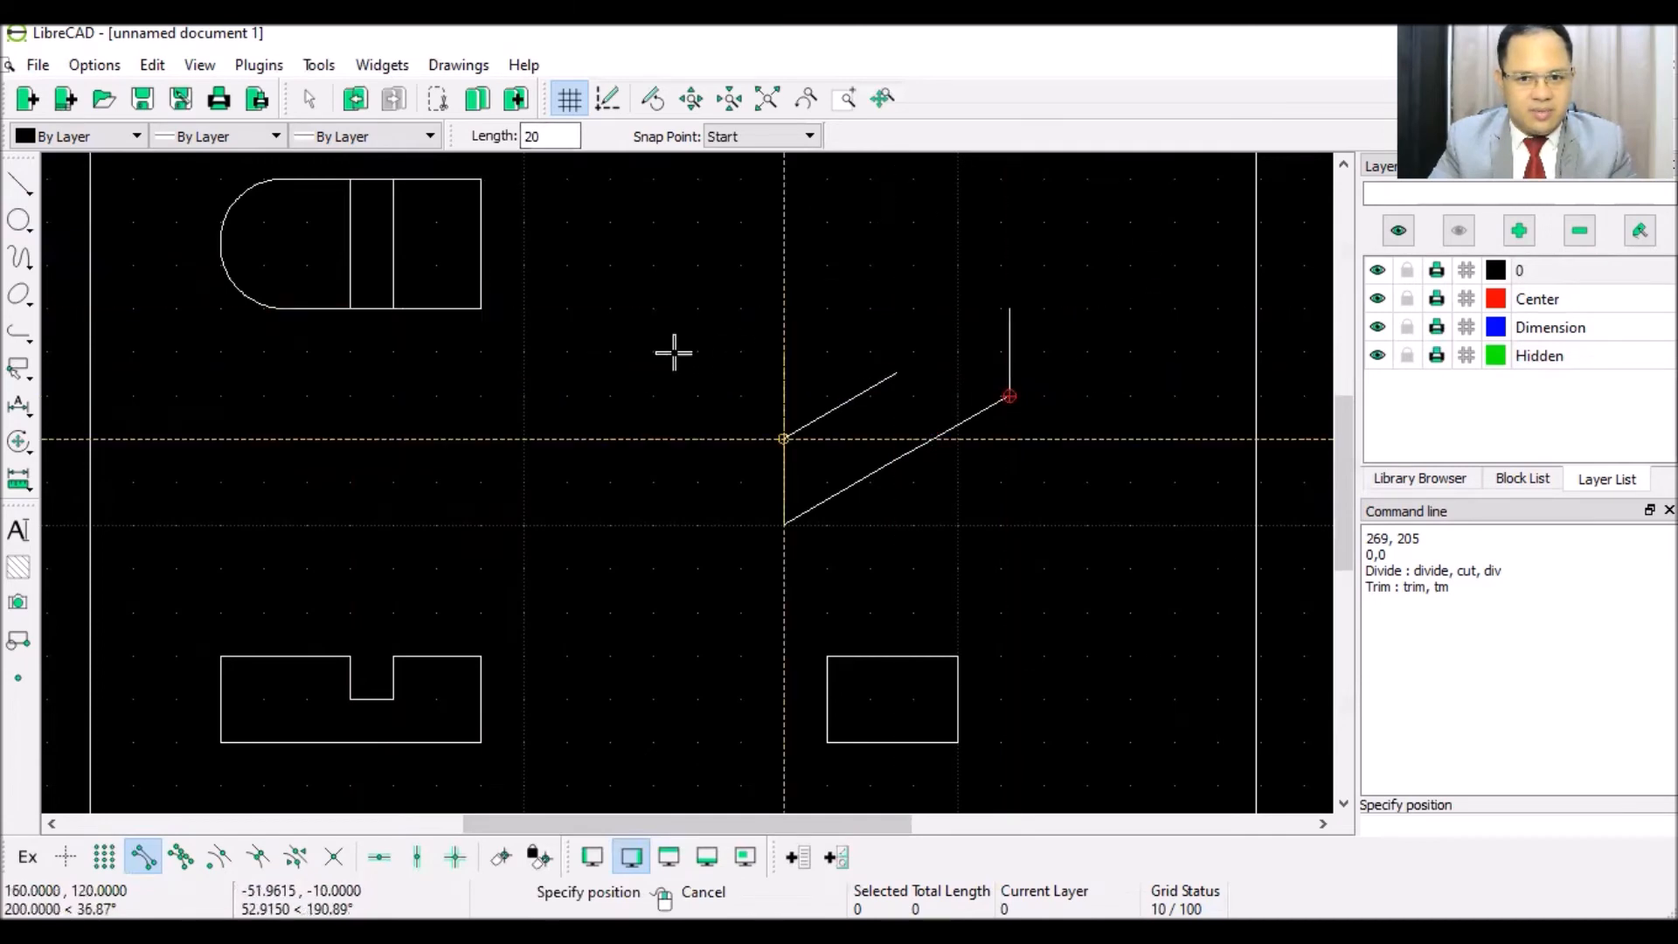
left_click(733, 293)
key("Escape")
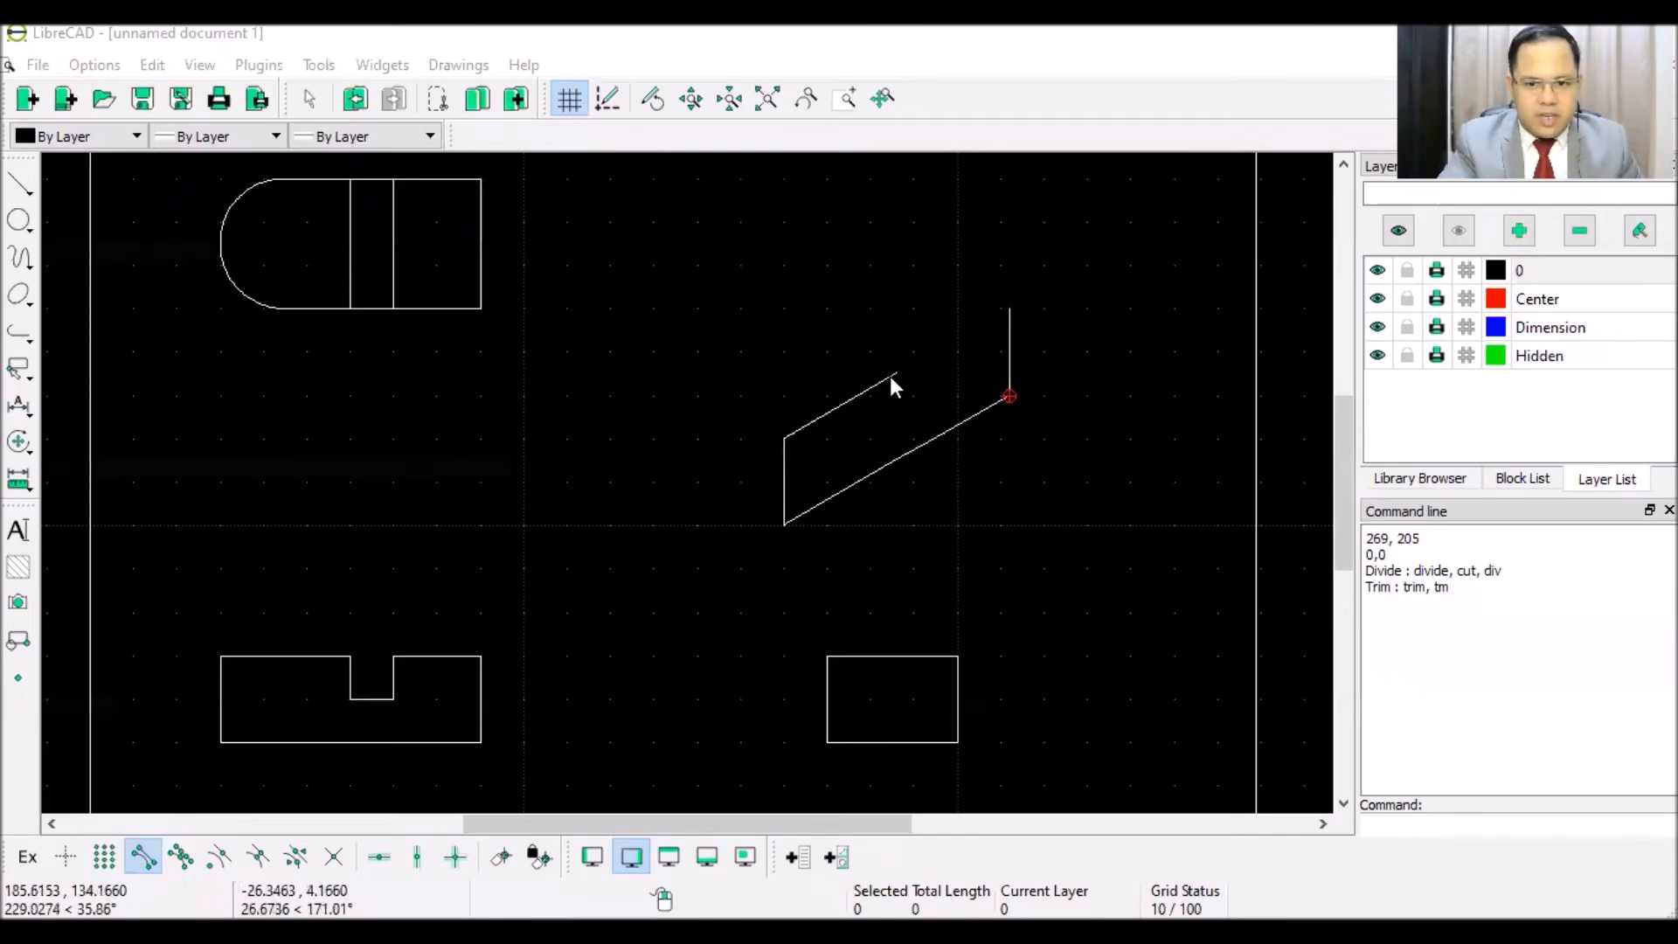
- Draw a vertical line of length -10 to drop down into the notch
left_click(26, 189)
left_click(97, 259)
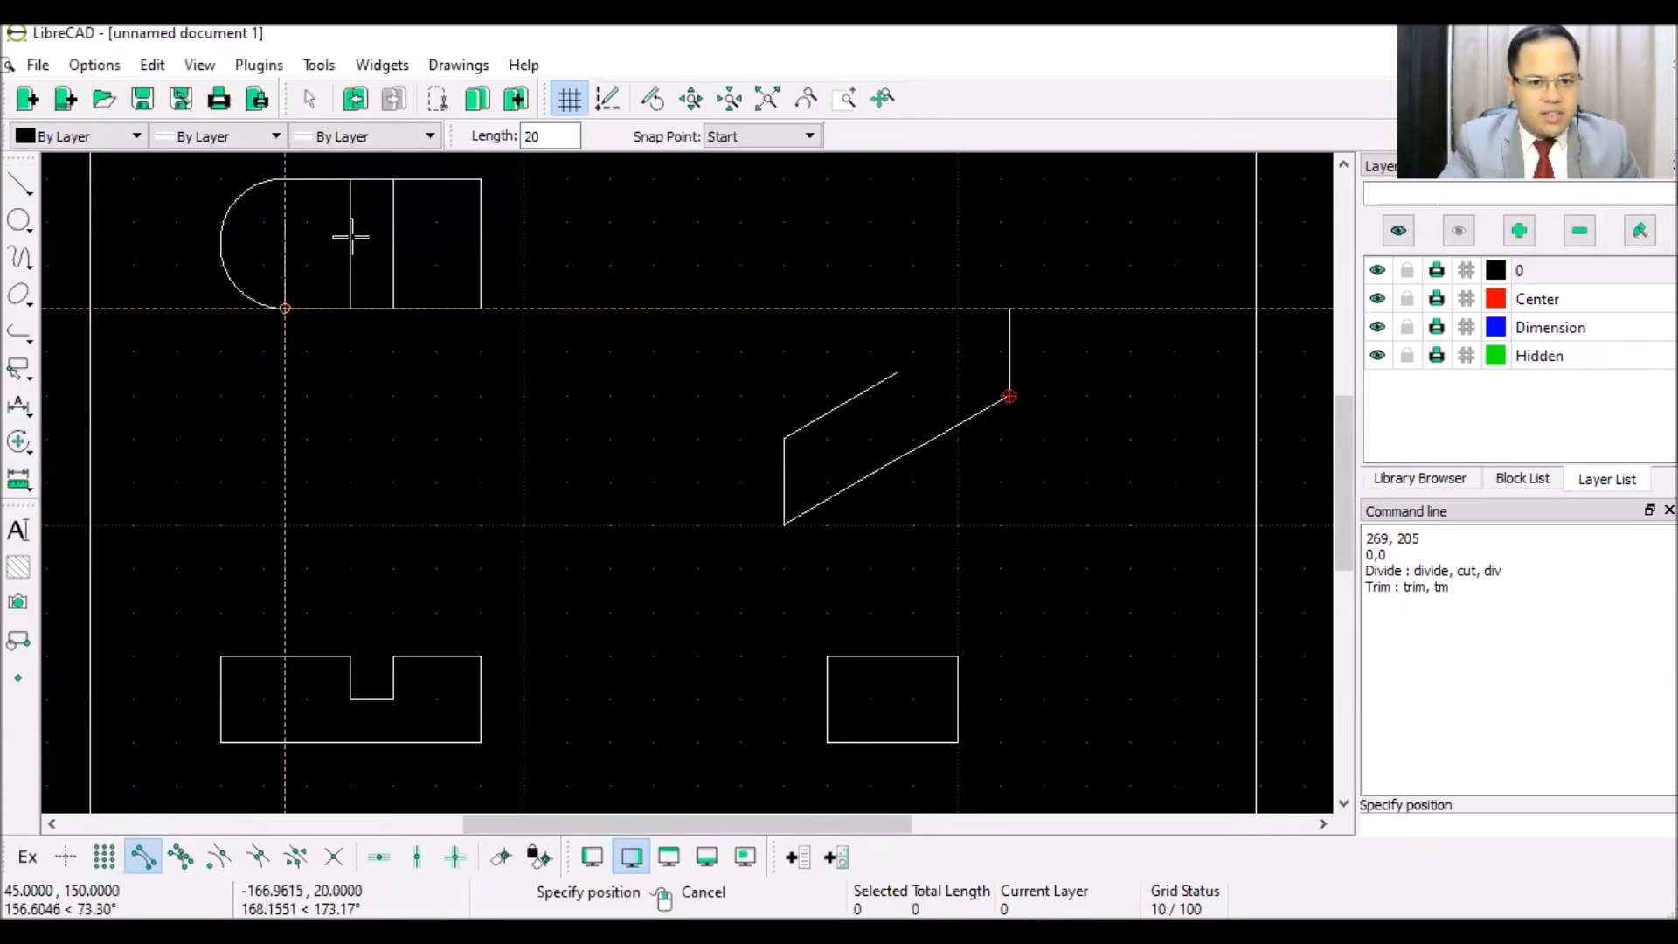
type("-10")
key("Return")
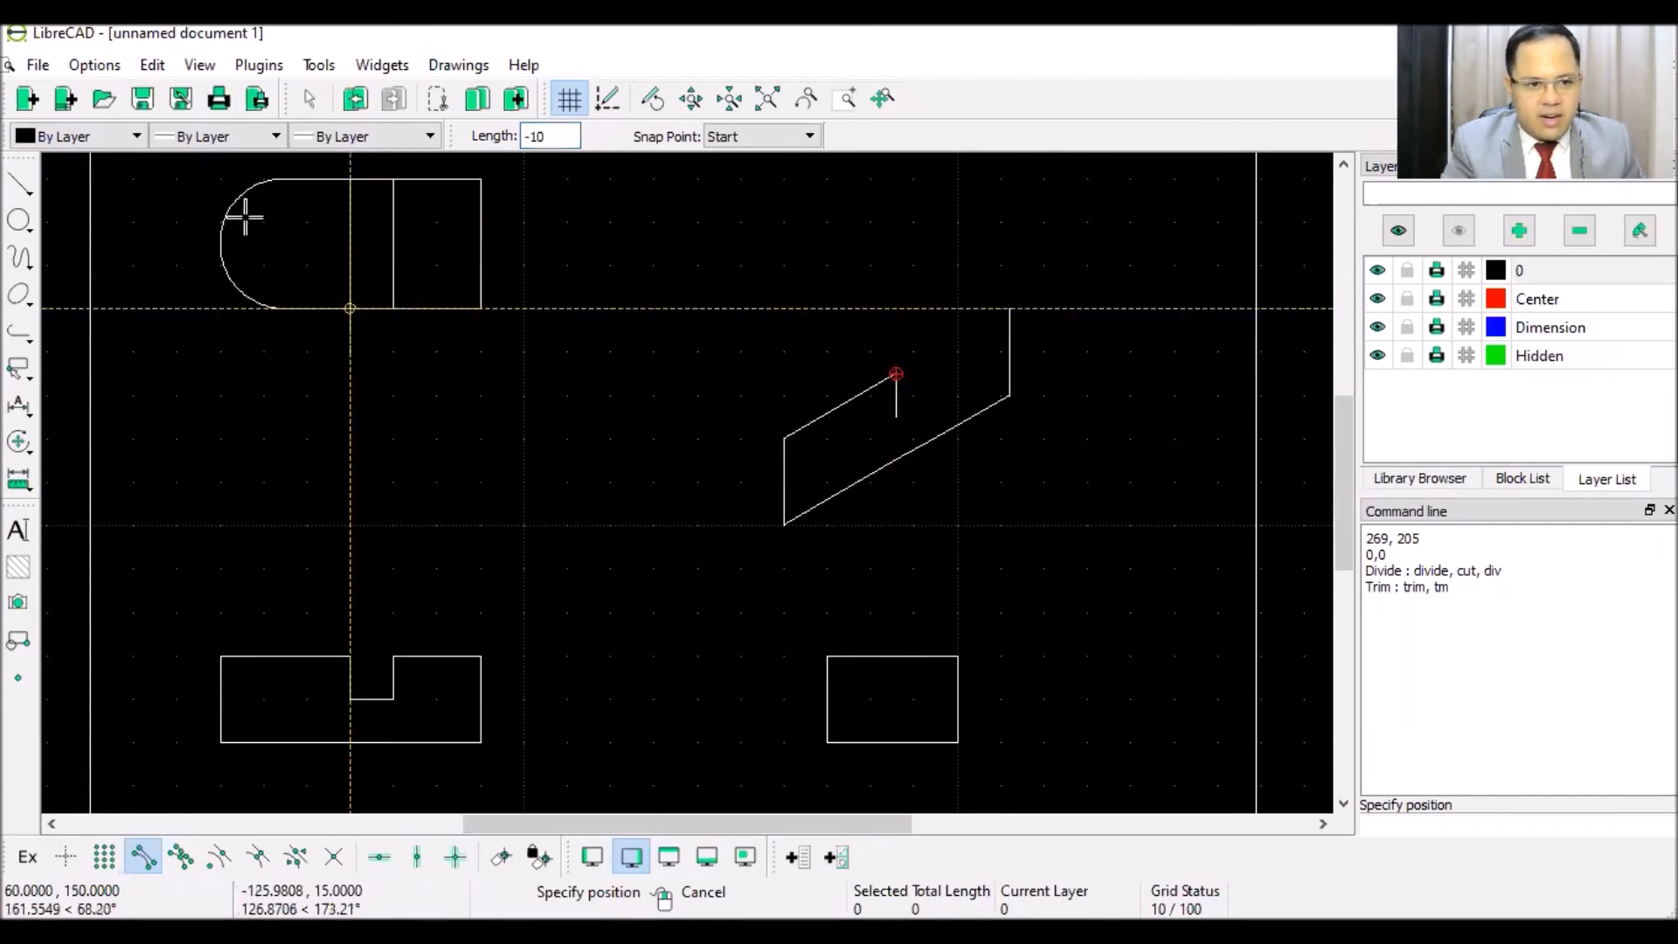
- Draw a 10-unit line at 30° along the notch bottom
left_click(20, 184)
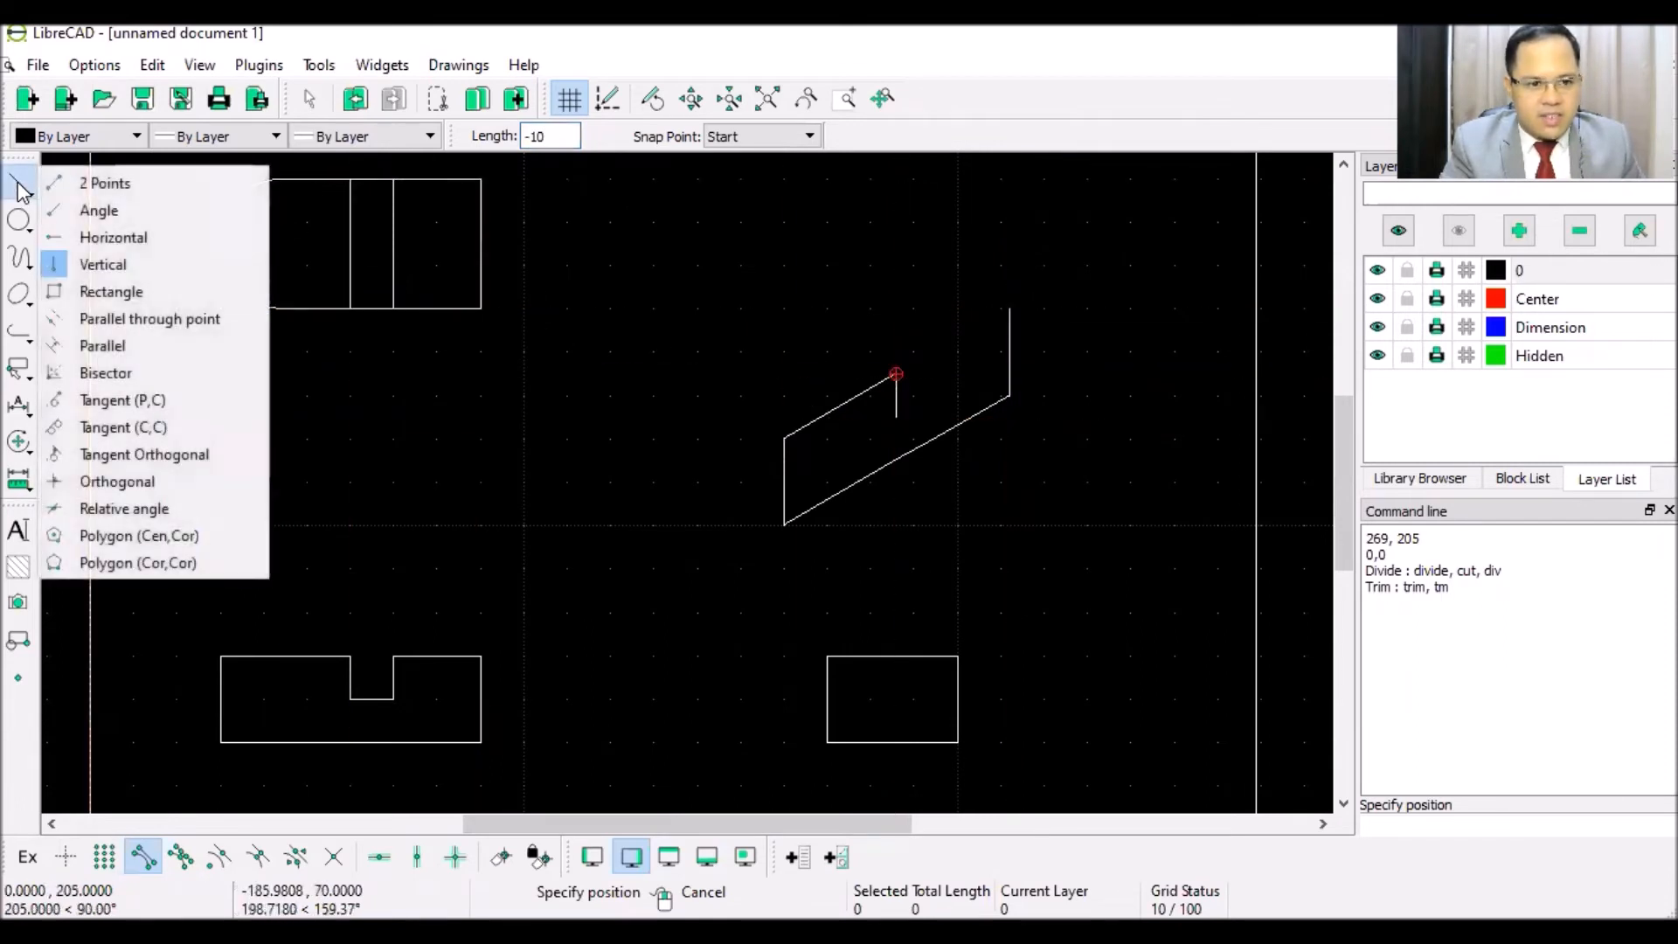
left_click(99, 211)
left_click_drag(538, 136, 479, 144)
type("30")
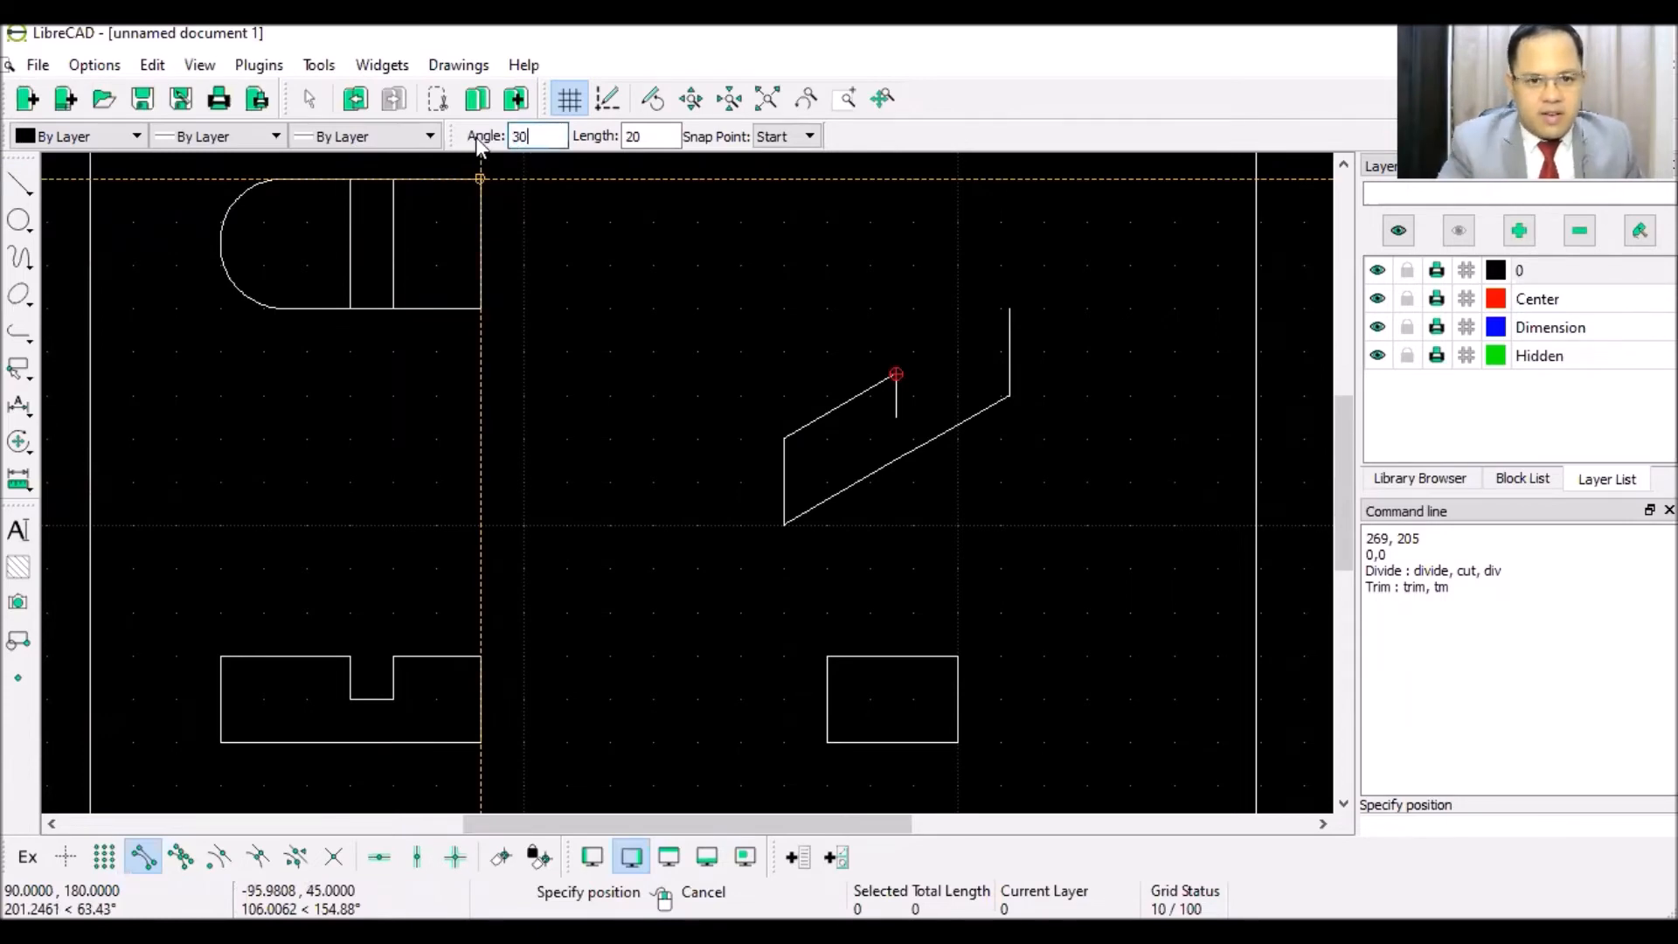
left_click_drag(661, 138, 584, 136)
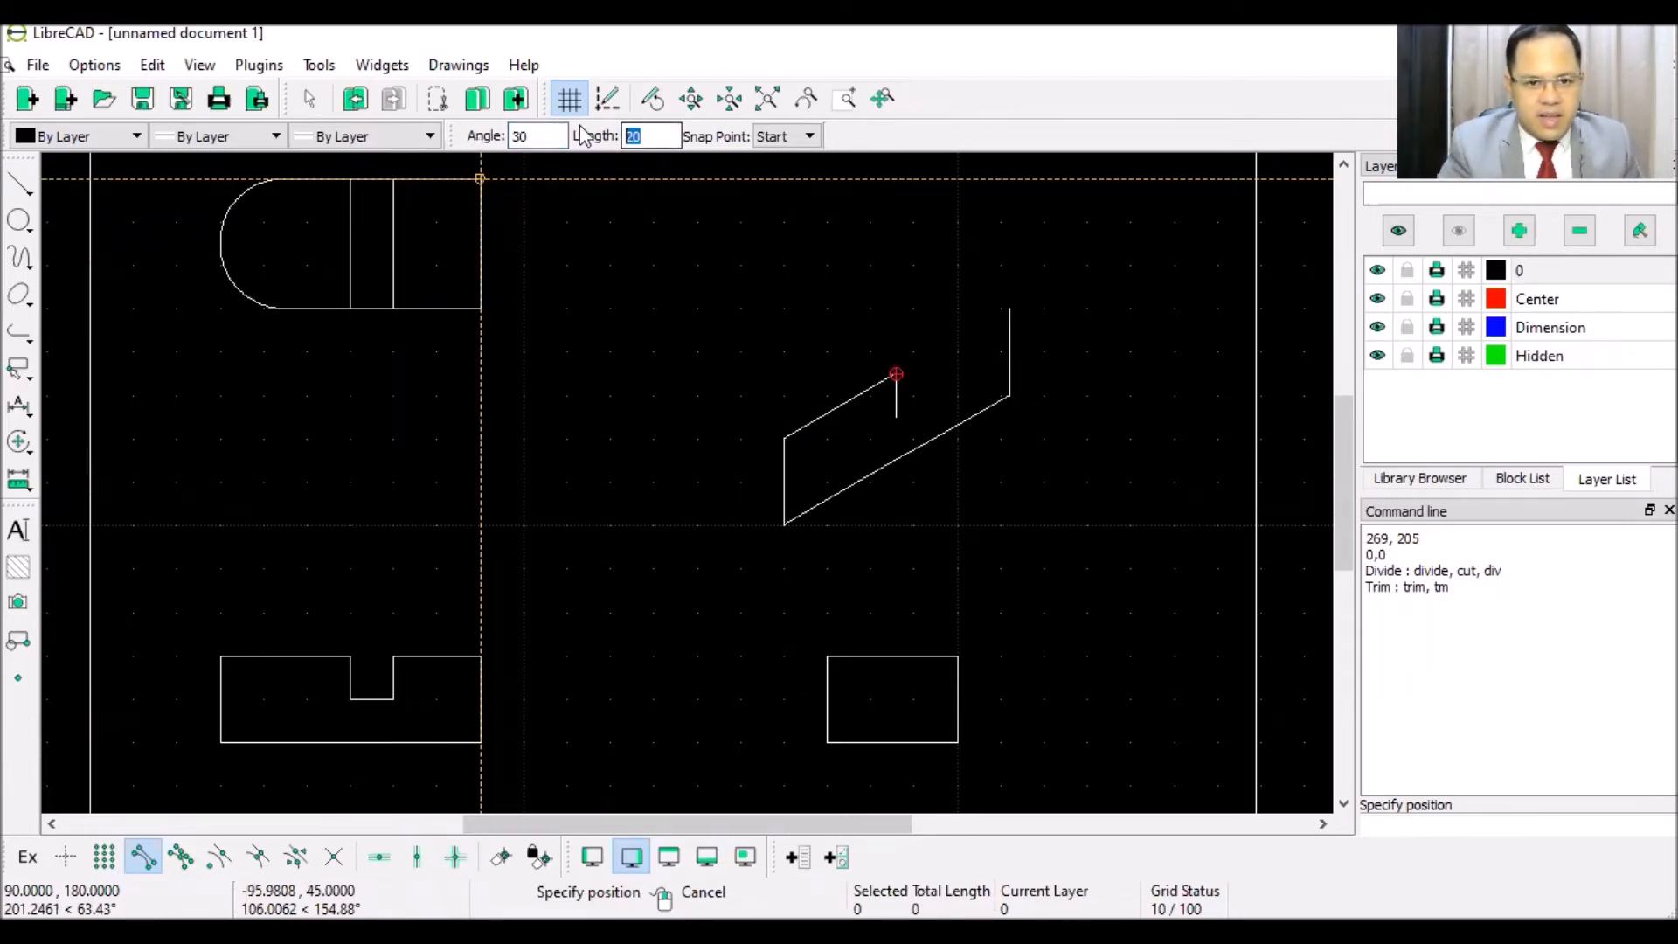
type("10")
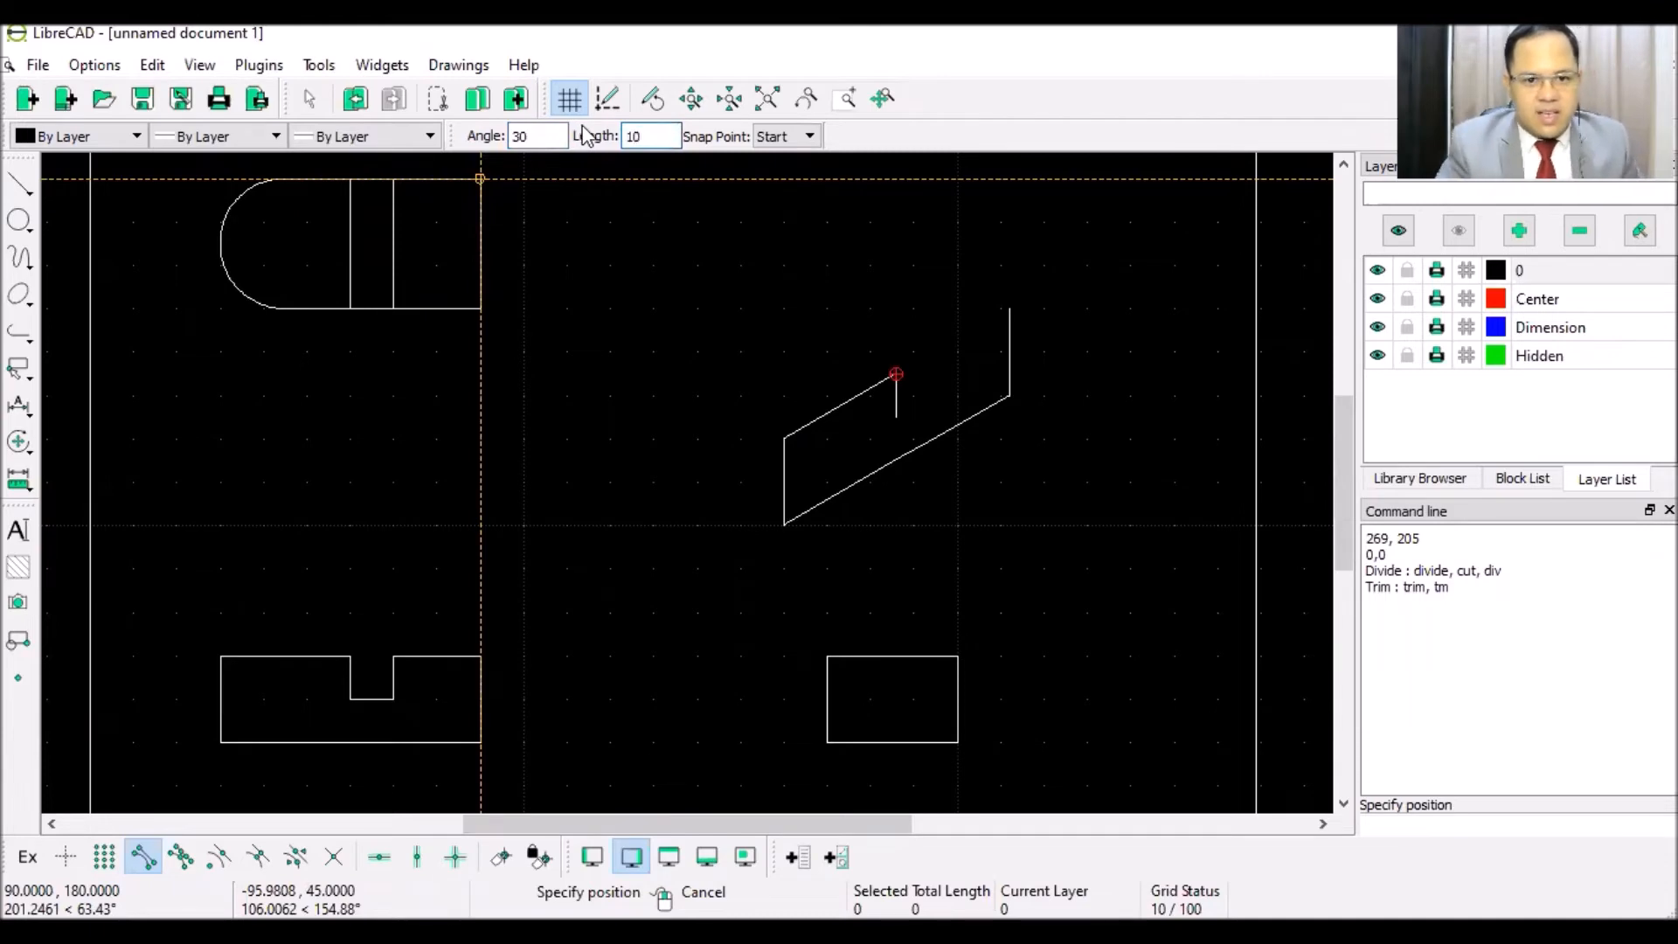
left_click(902, 407)
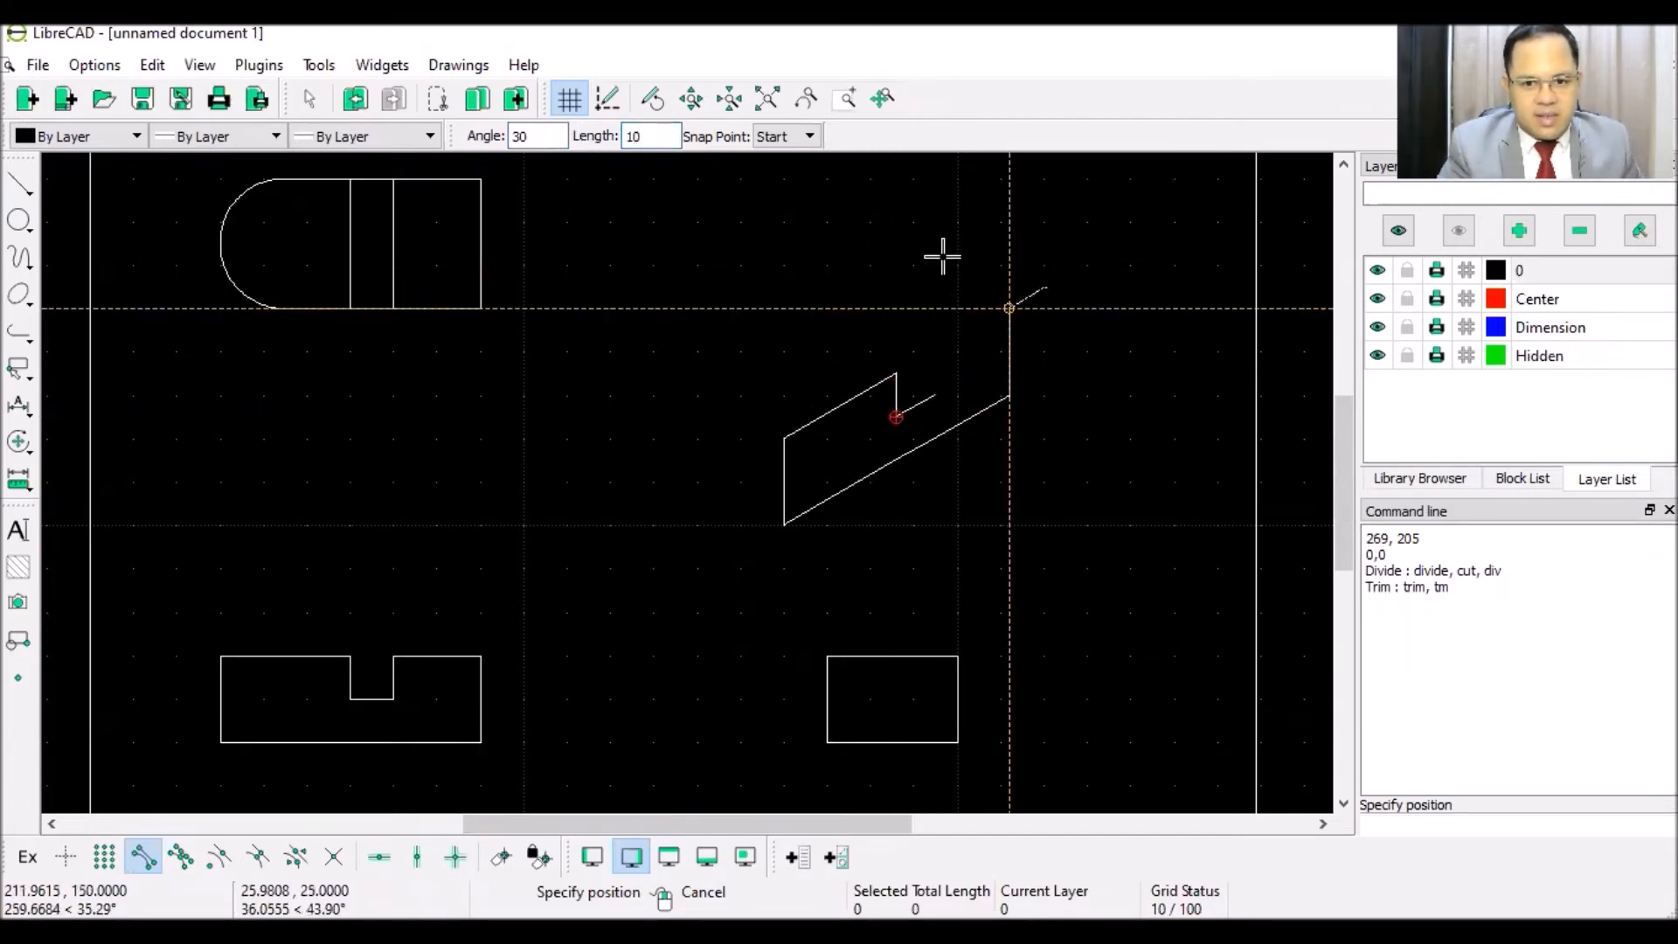
right_click(915, 238)
- Raise a 10-unit vertical line at the notch's far side
left_click(19, 184)
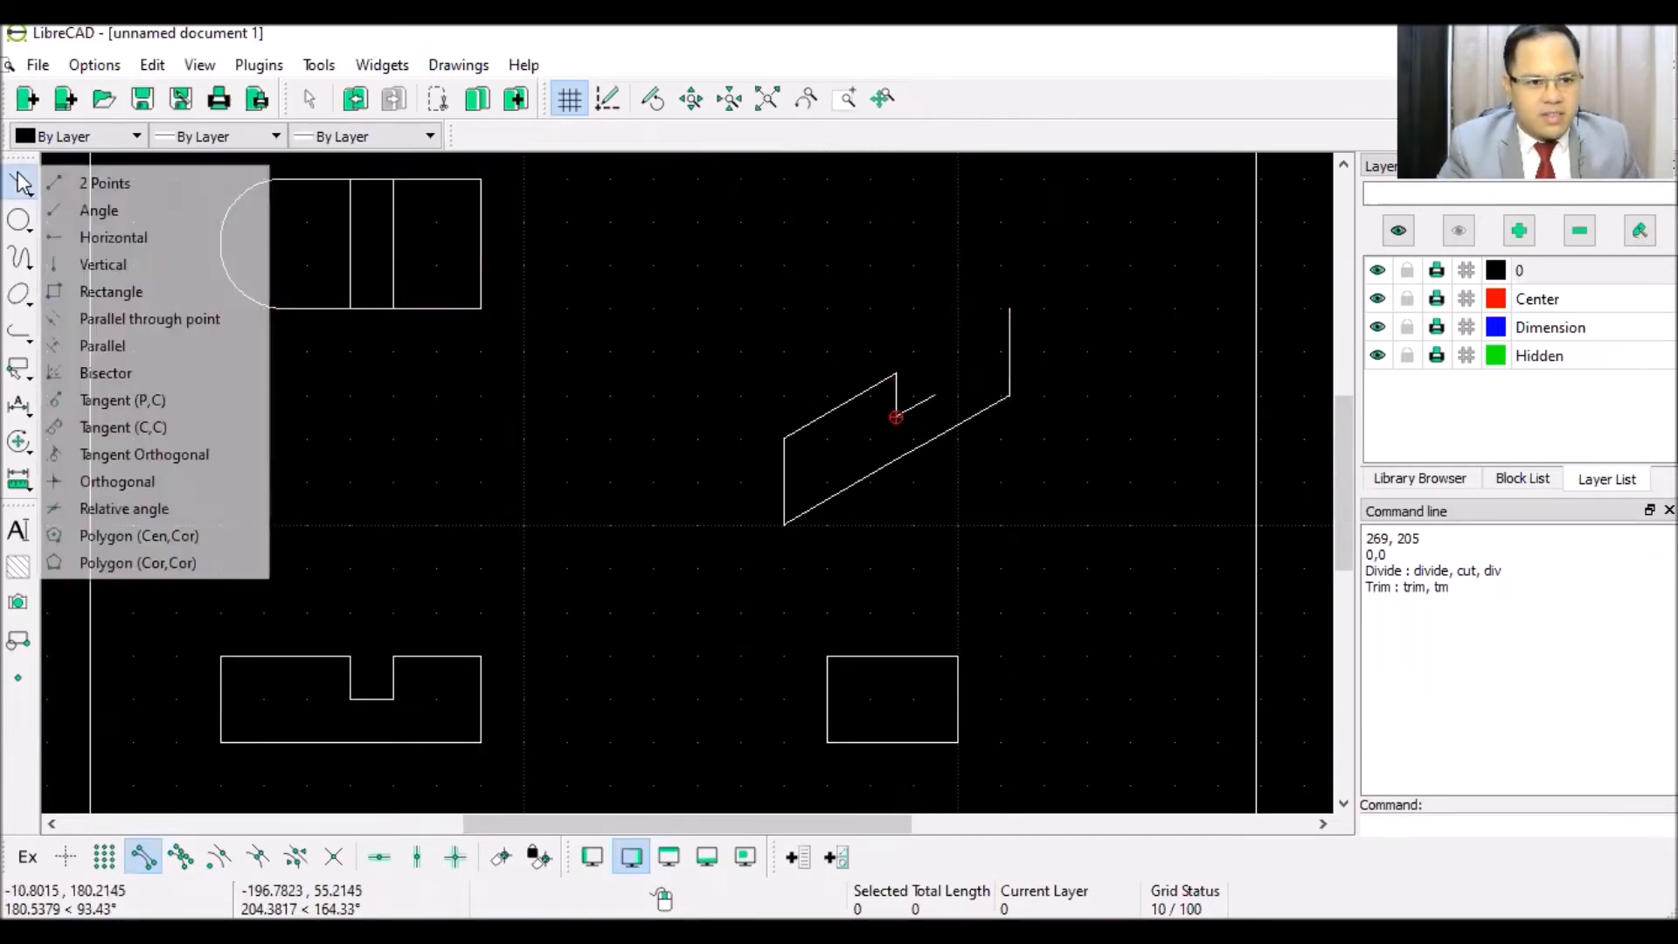
left_click(112, 264)
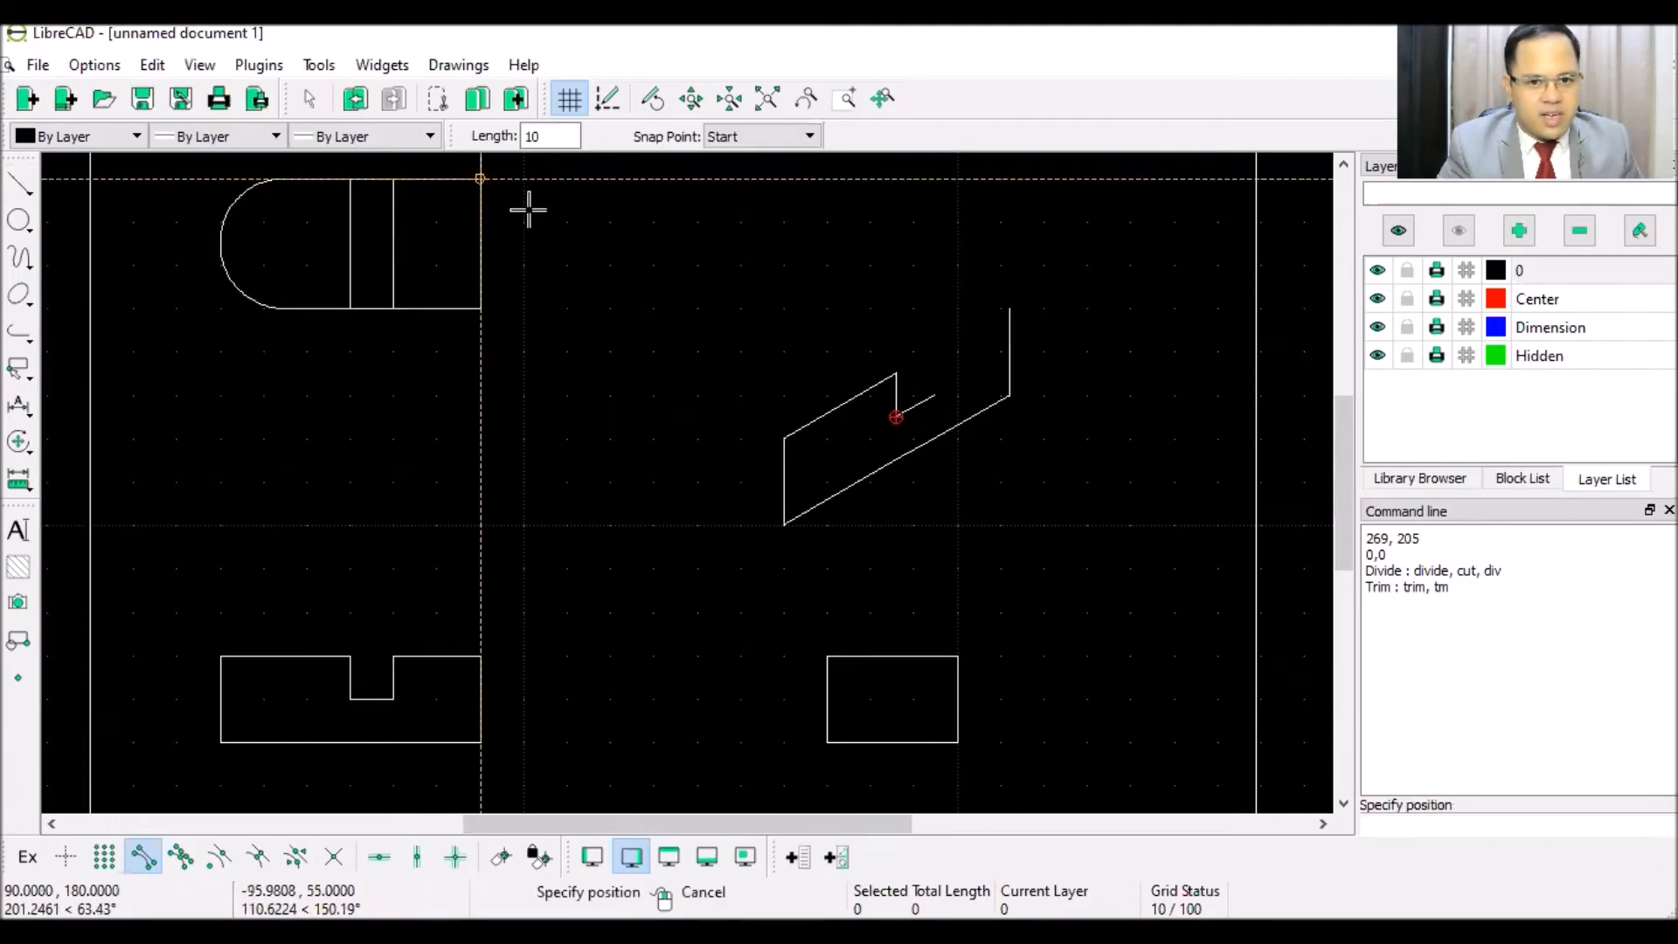
left_click(934, 395)
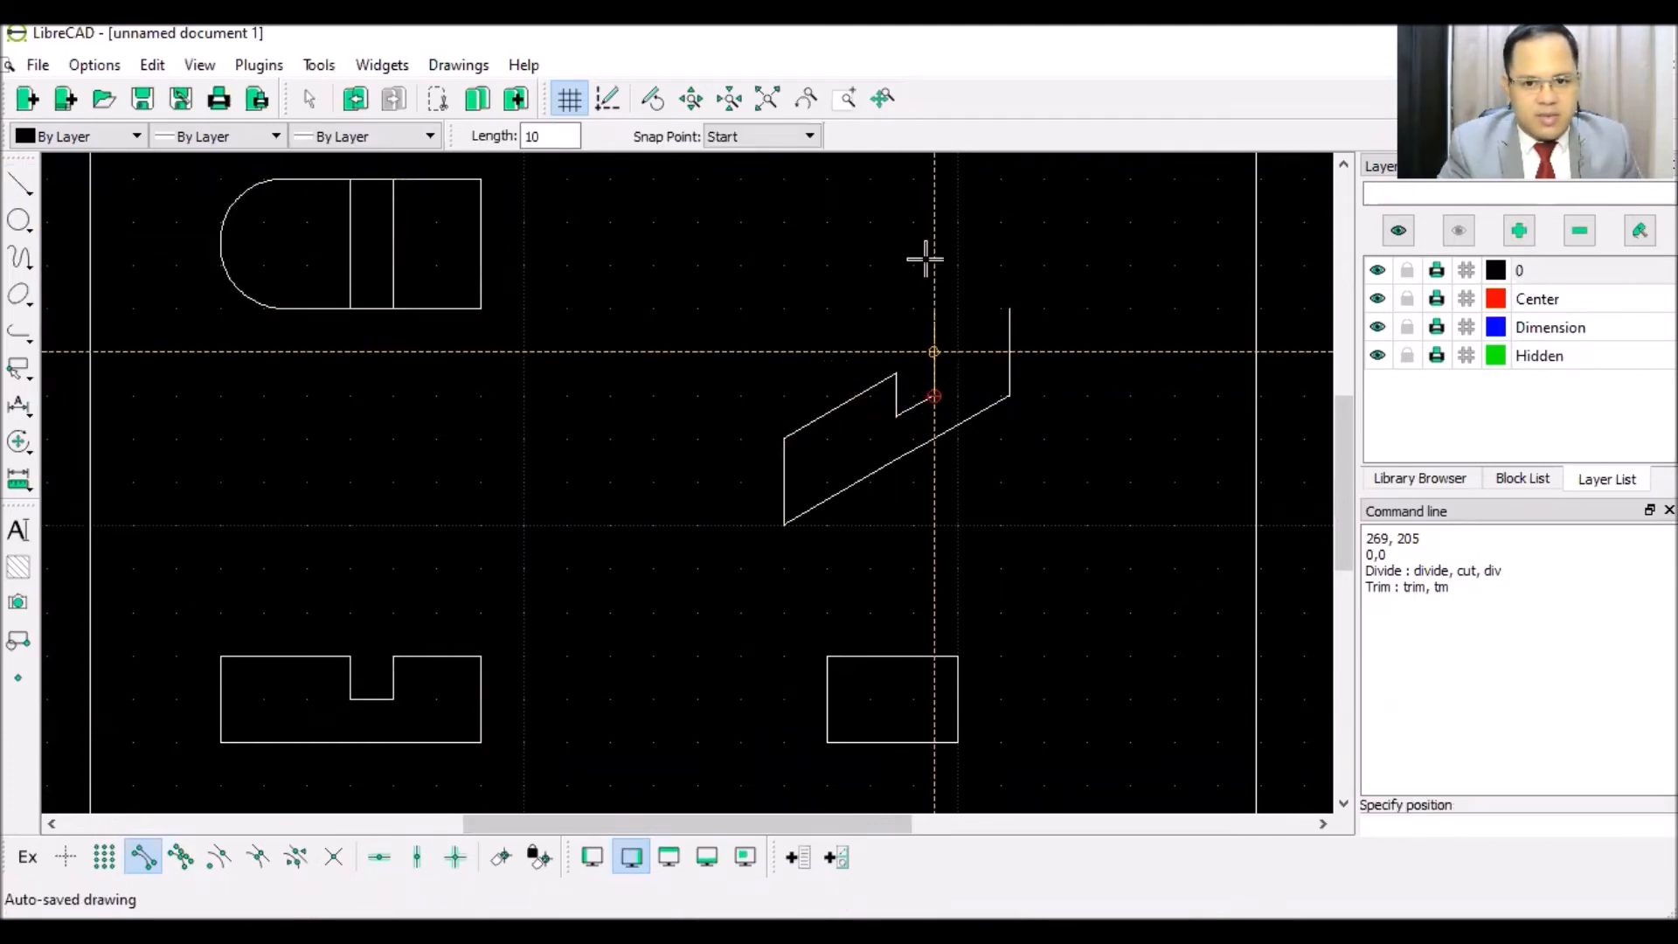
right_click(921, 255)
- Join the notch's top corner to the top of the right vertical edge
left_click(33, 186)
left_click(98, 178)
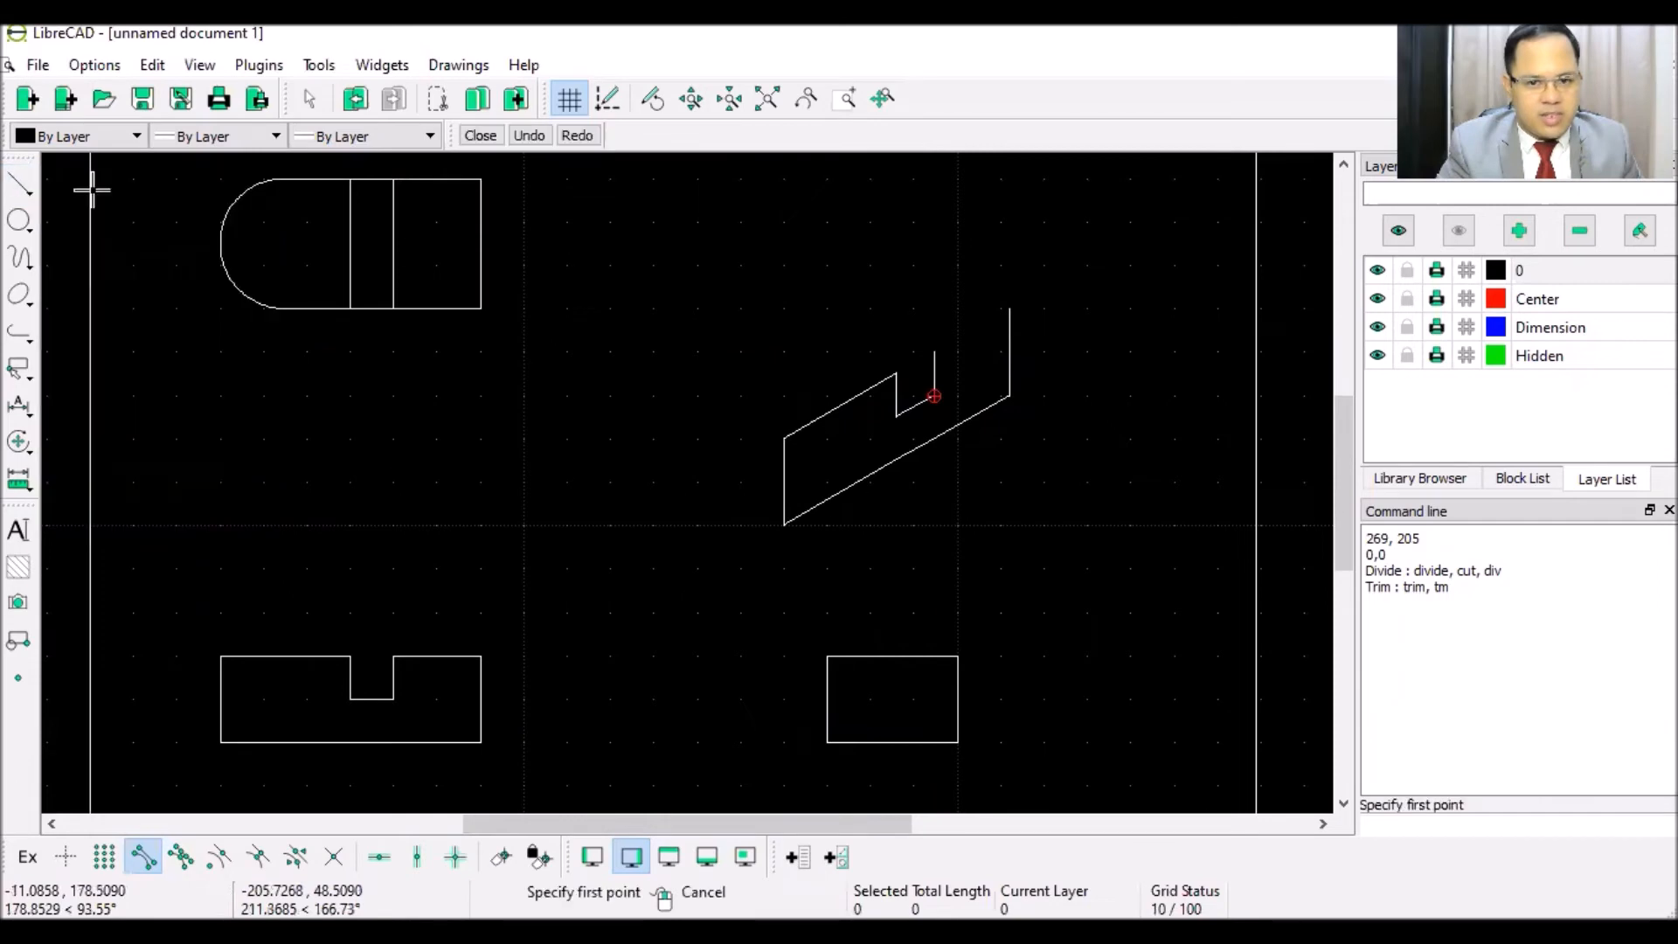
left_click(936, 352)
left_click(1009, 309)
right_click(1083, 292)
right_click(1082, 315)
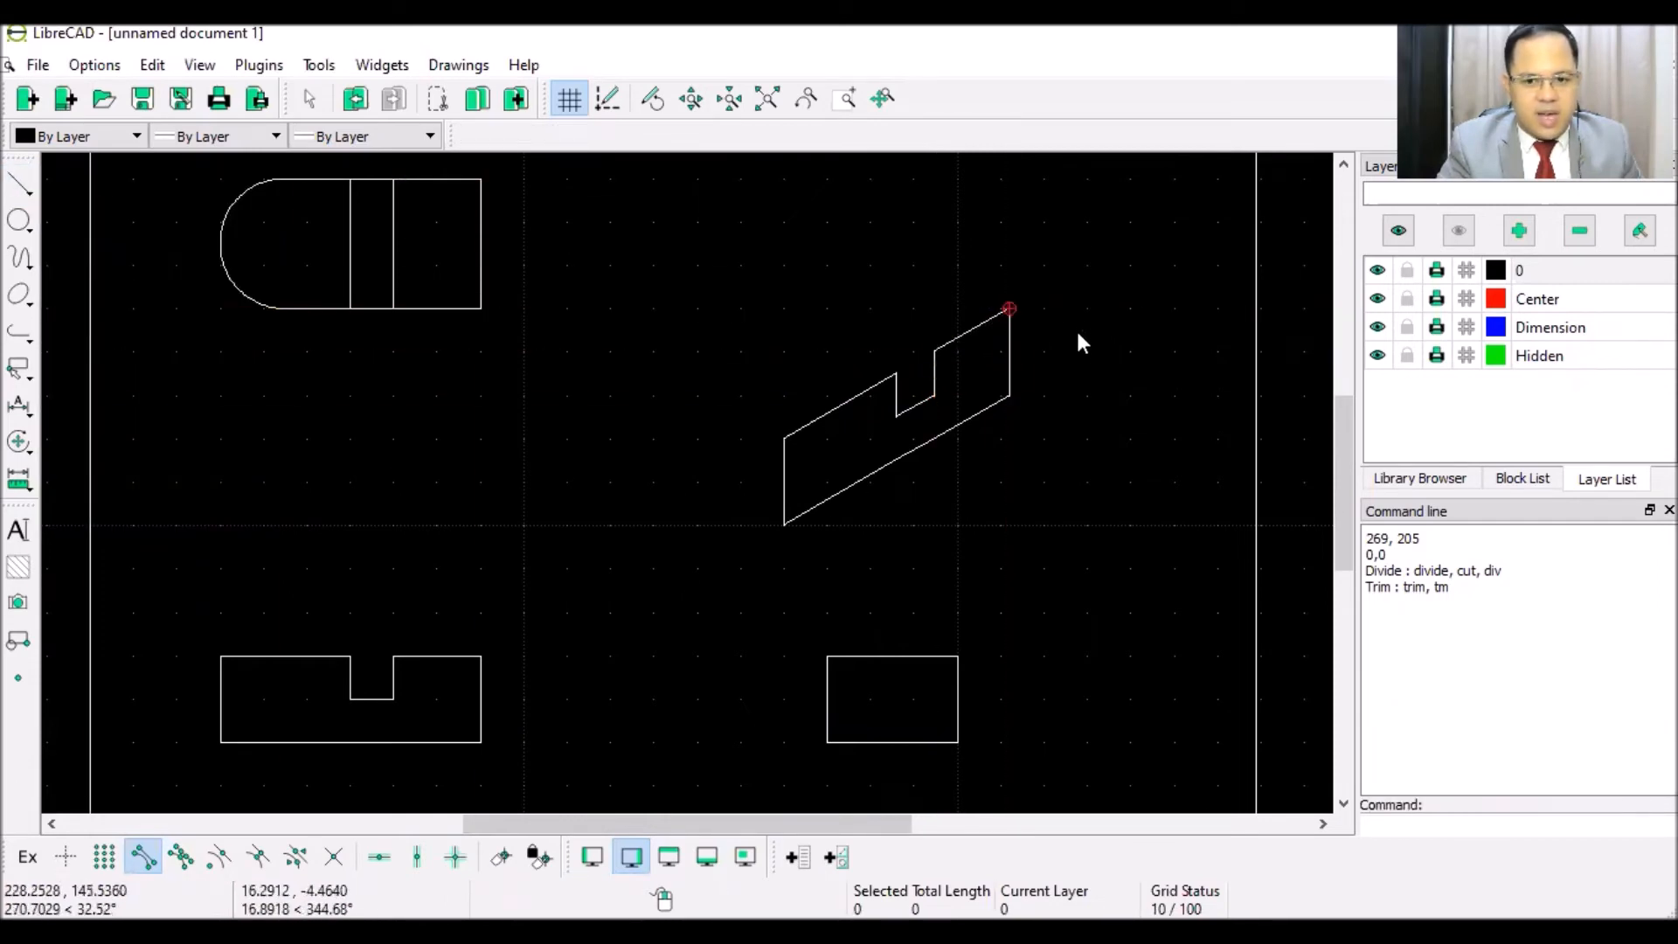
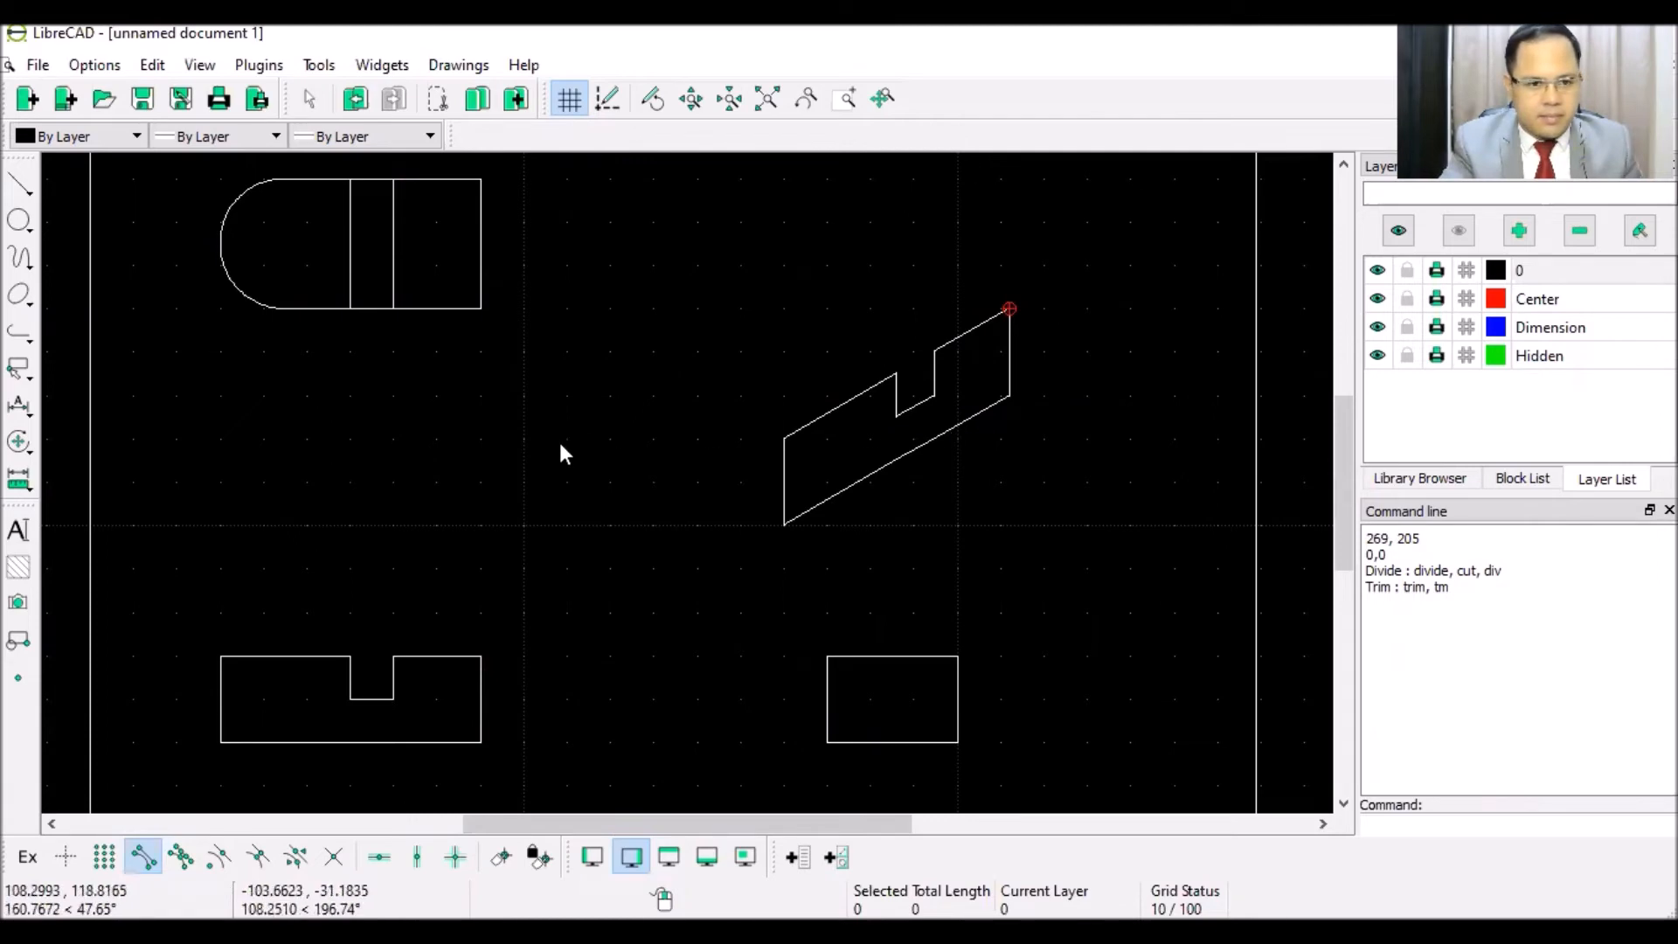
- Set up angled line drawing with angle 150 and length 30
left_click(15, 182)
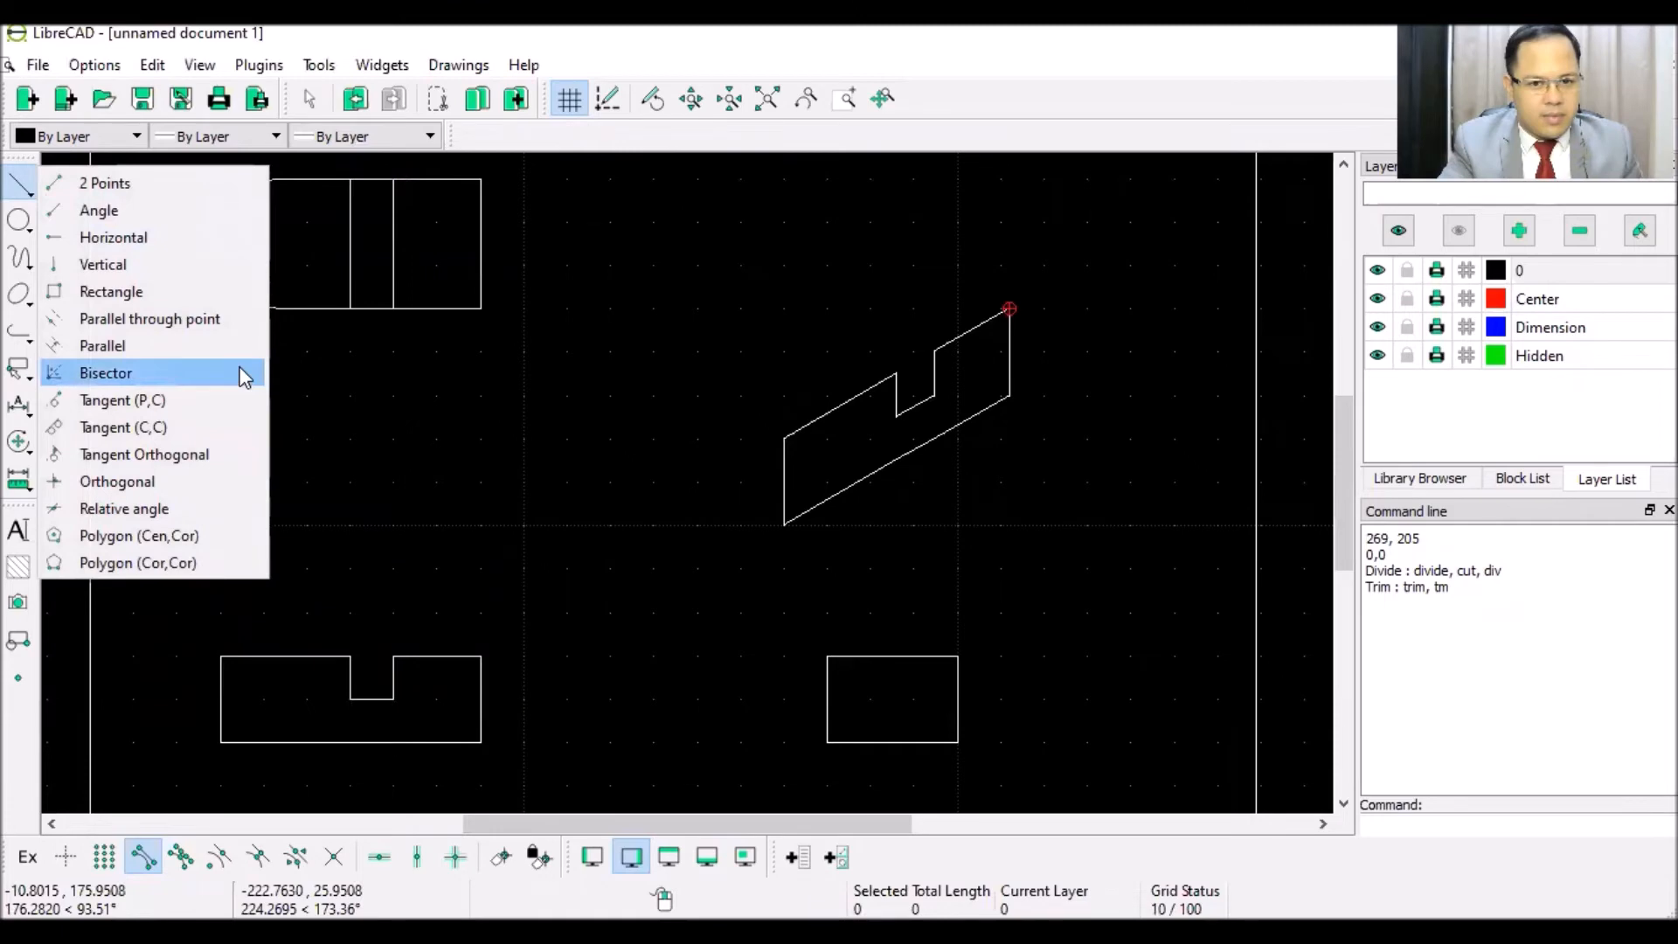
left_click(103, 210)
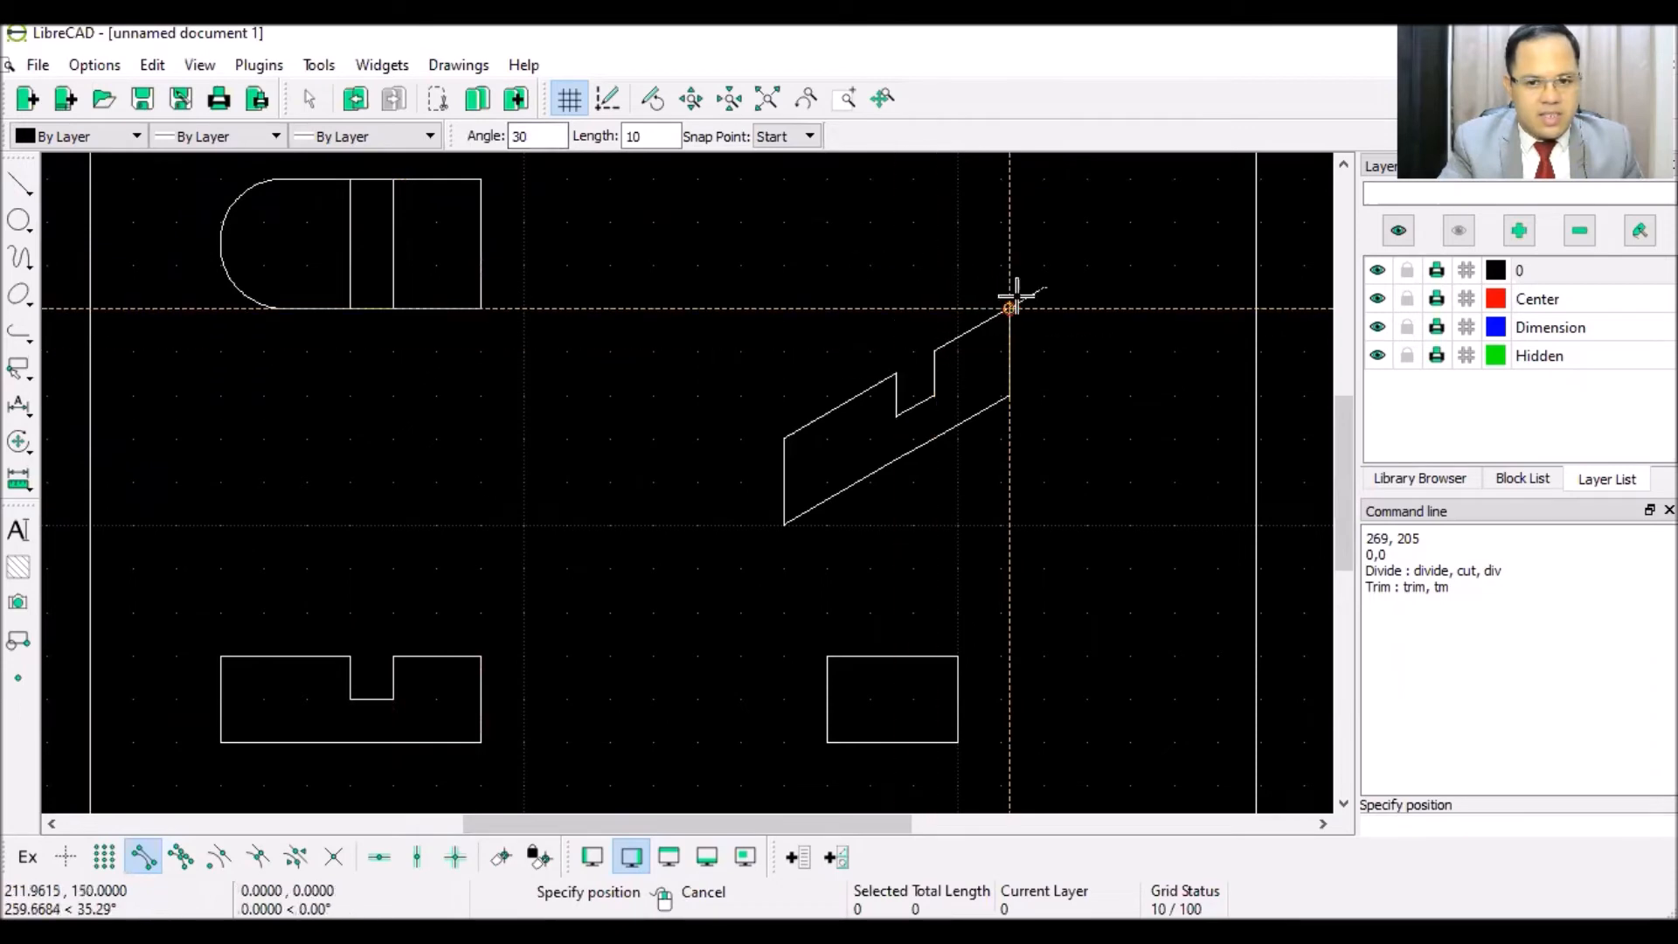
double_click(529, 136)
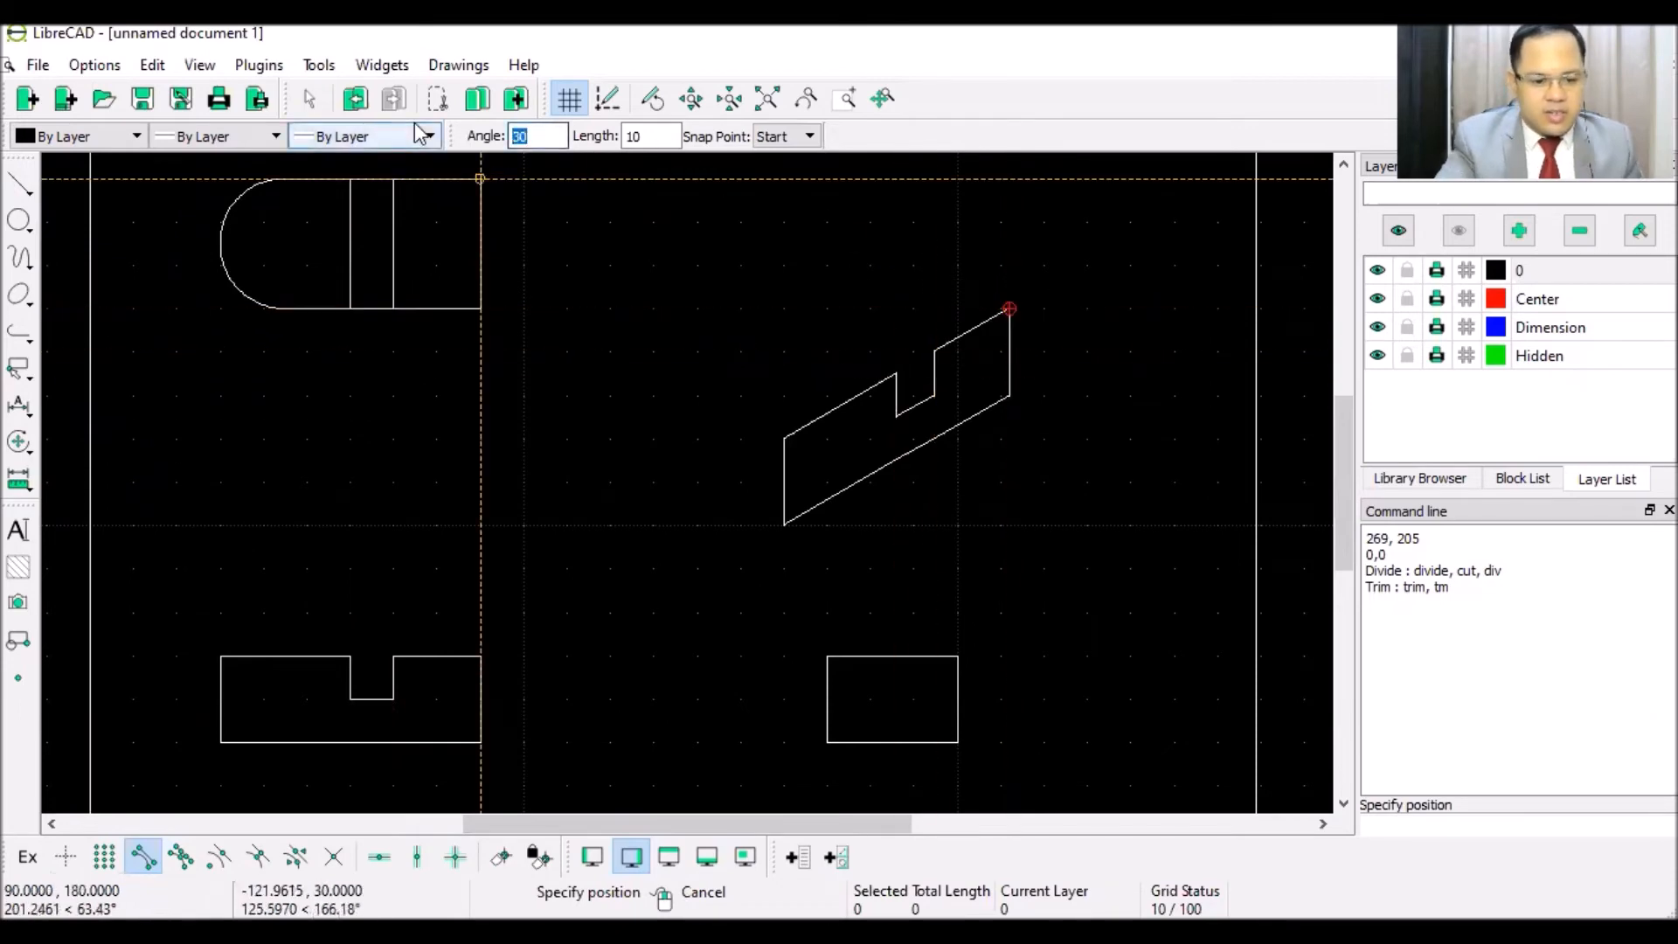
type("150")
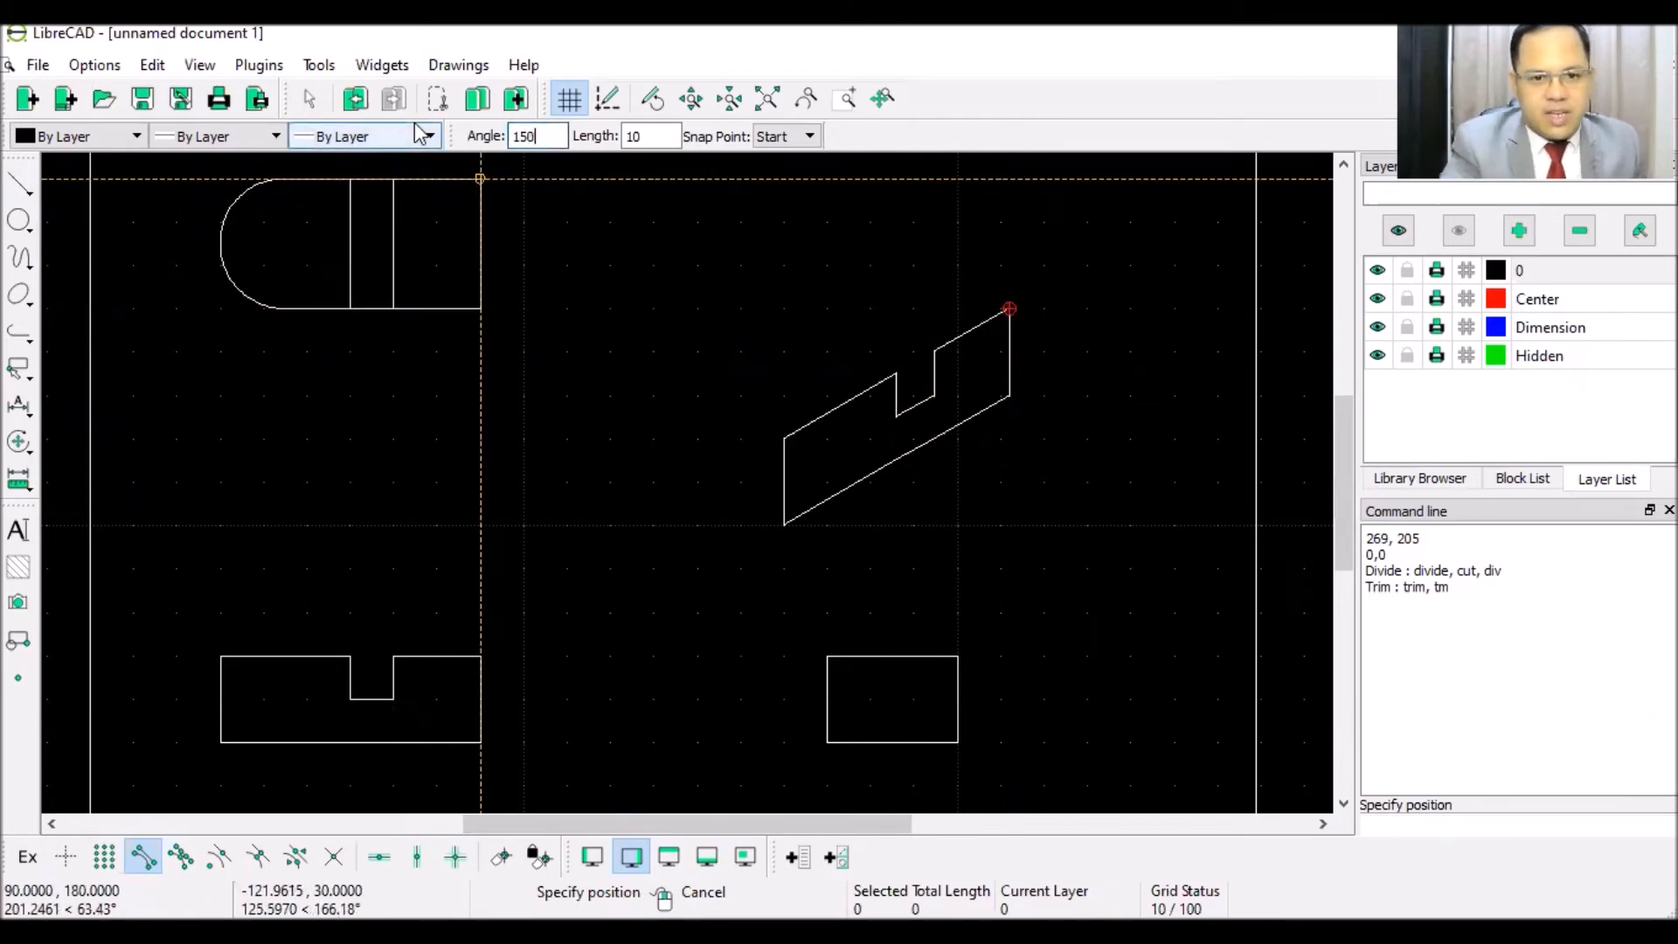
double_click(662, 131)
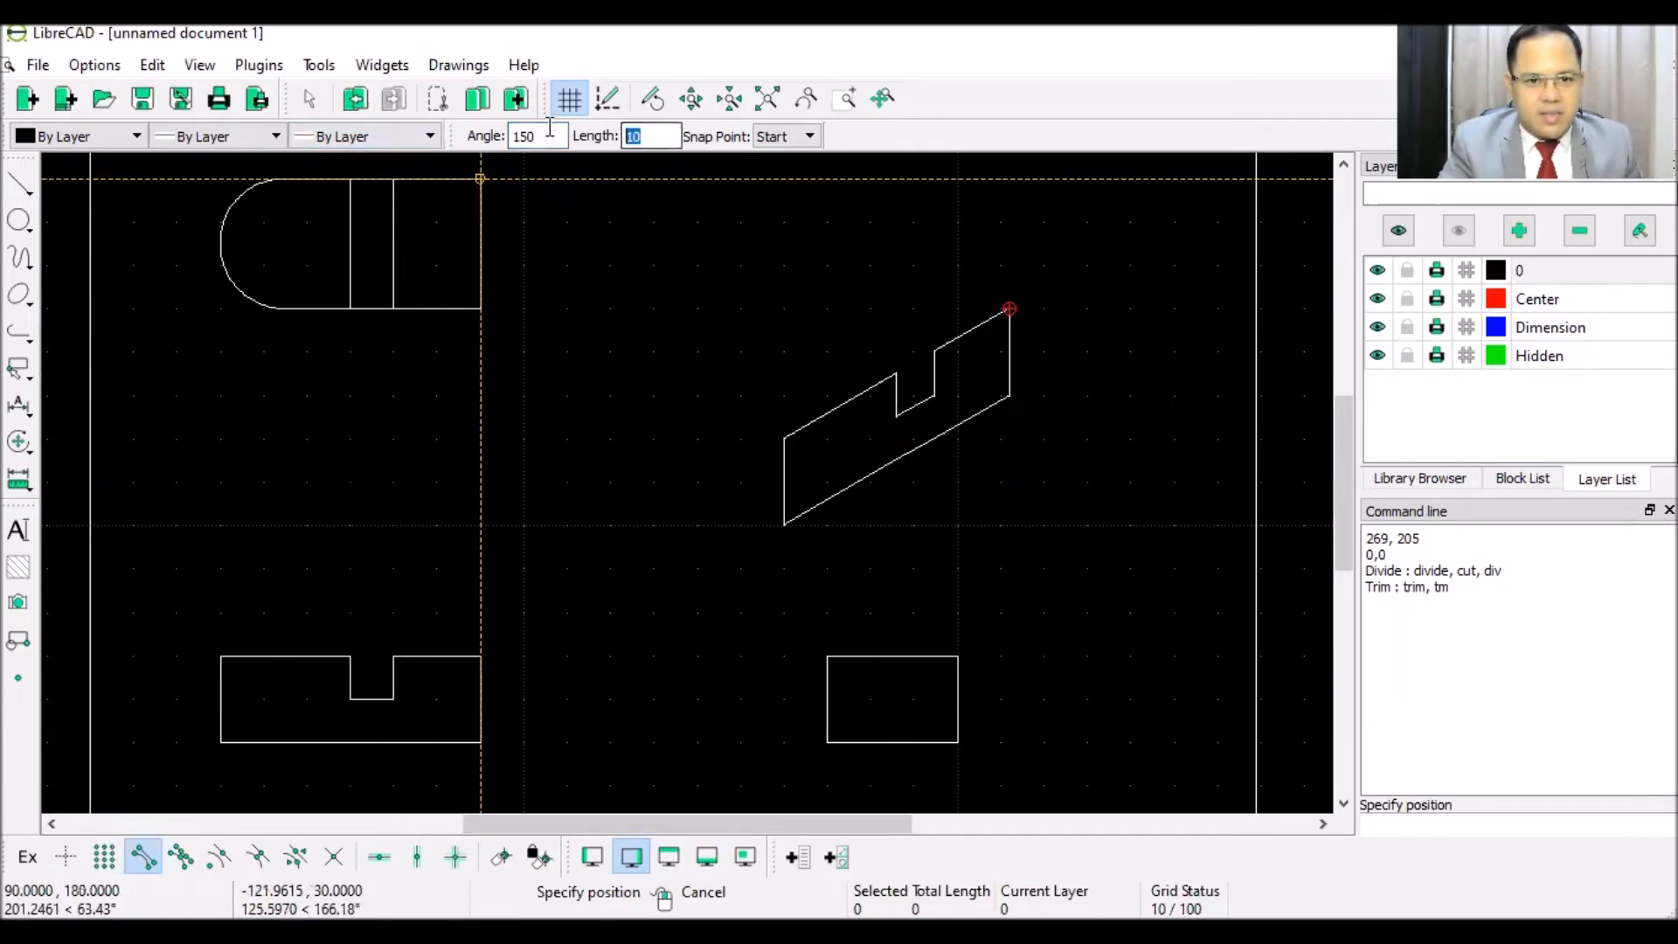
type("30")
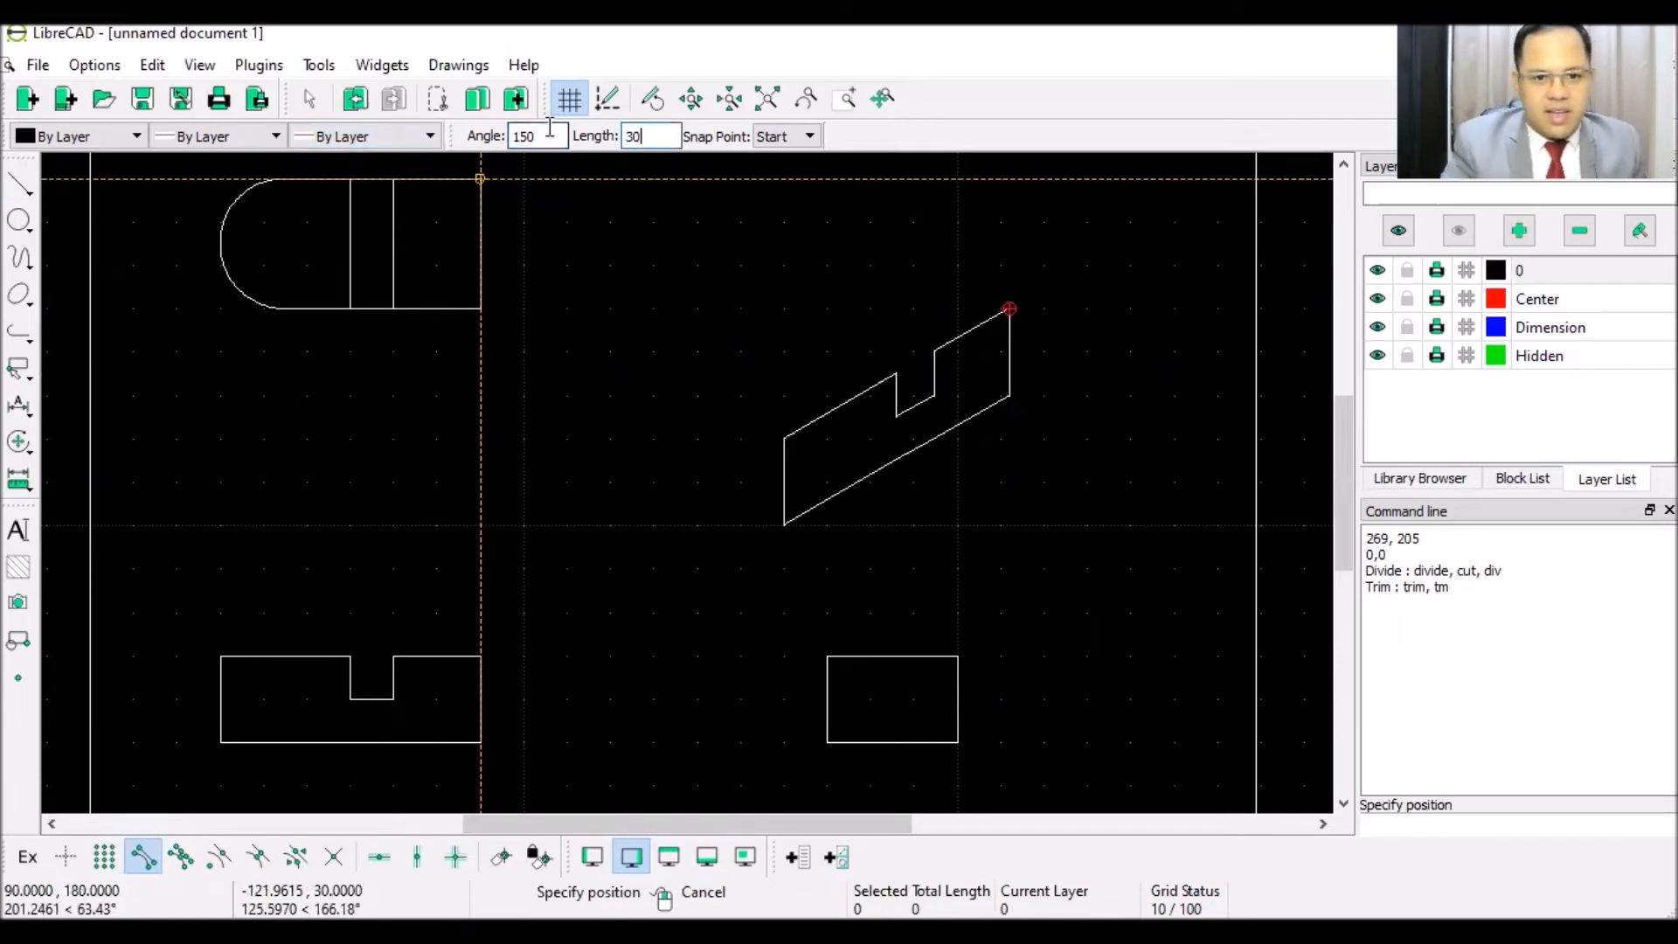
- Place 30-unit receding lines at 150° from the six corners of the notched face
left_click(996, 297)
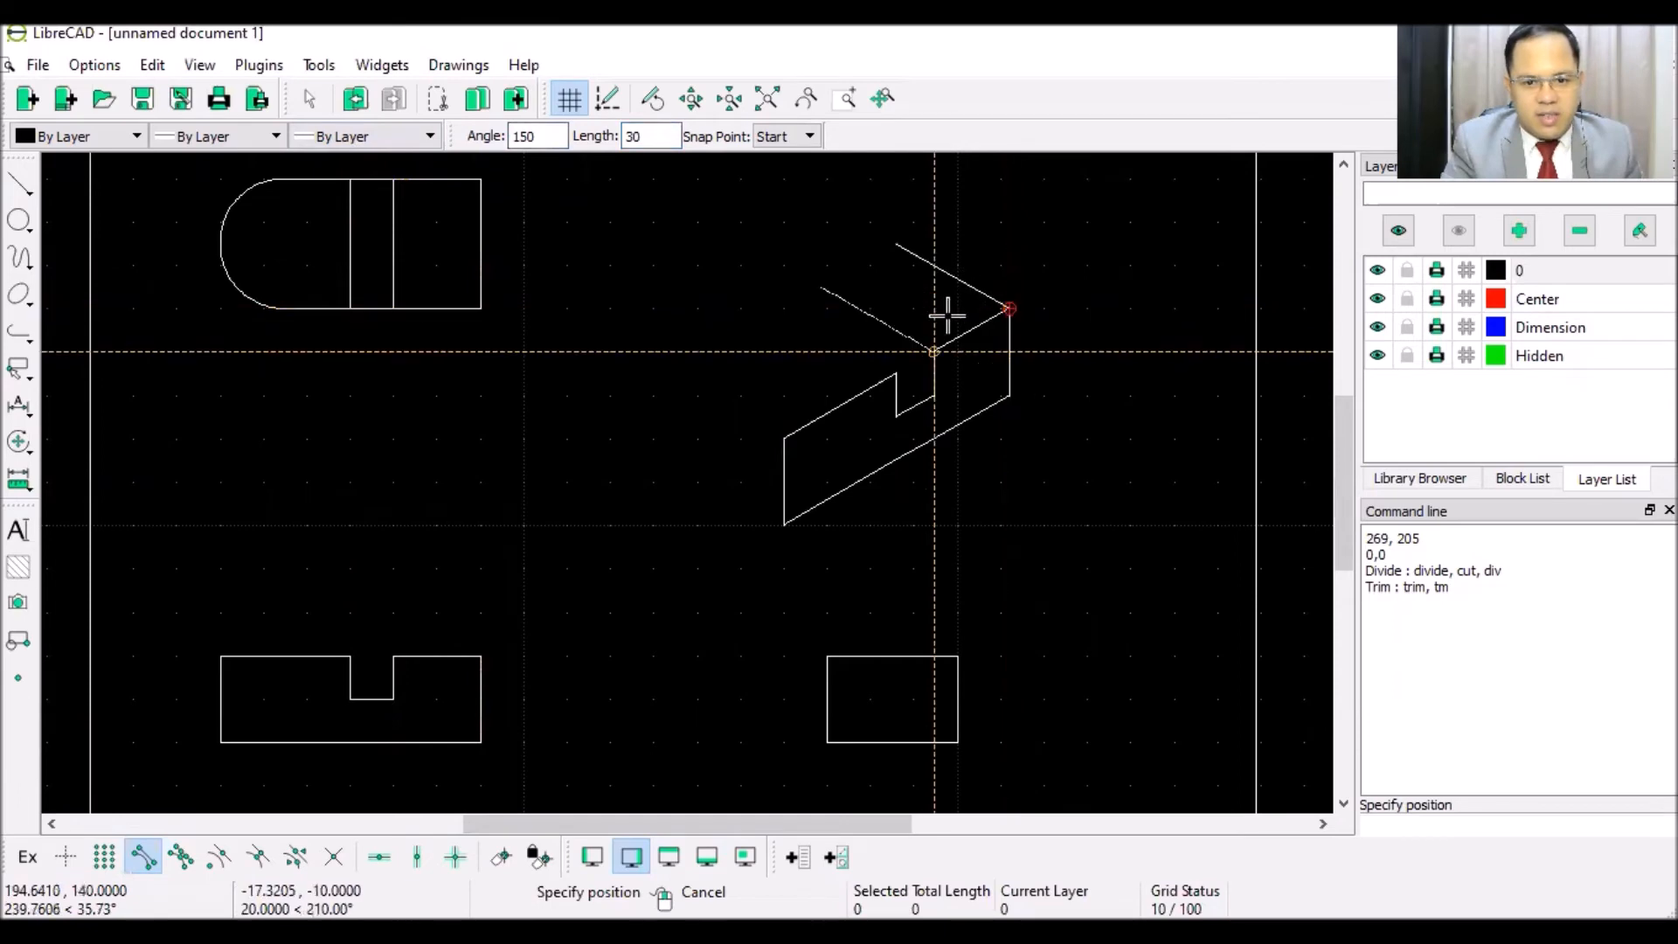
left_click(933, 351)
left_click(933, 395)
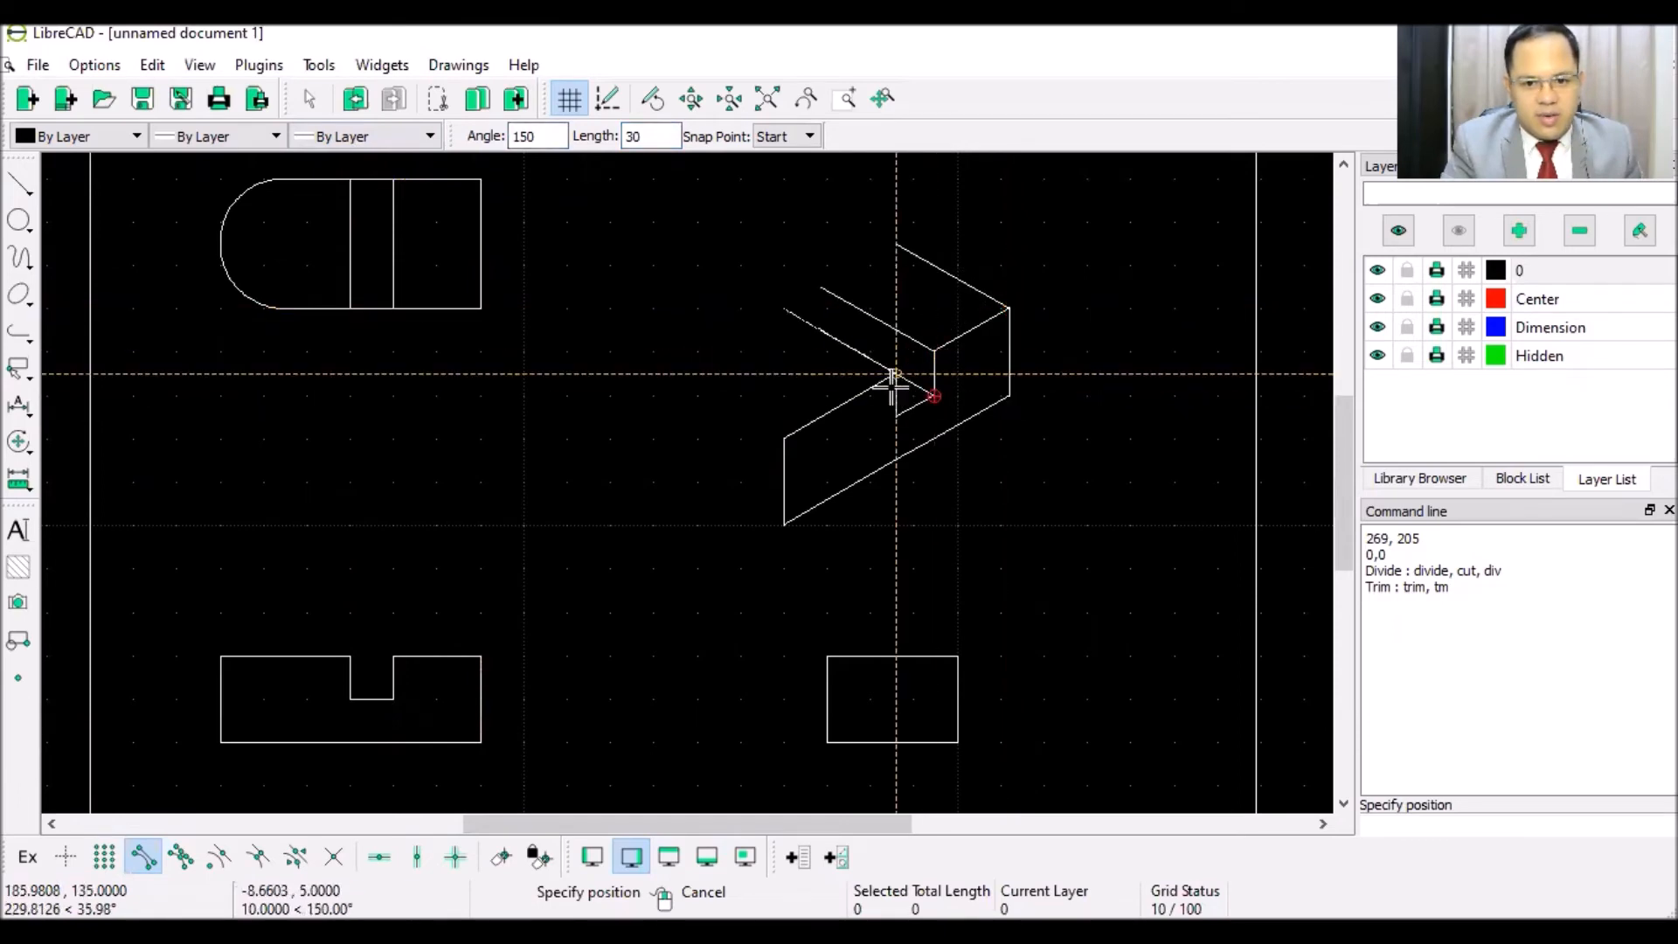
left_click(893, 377)
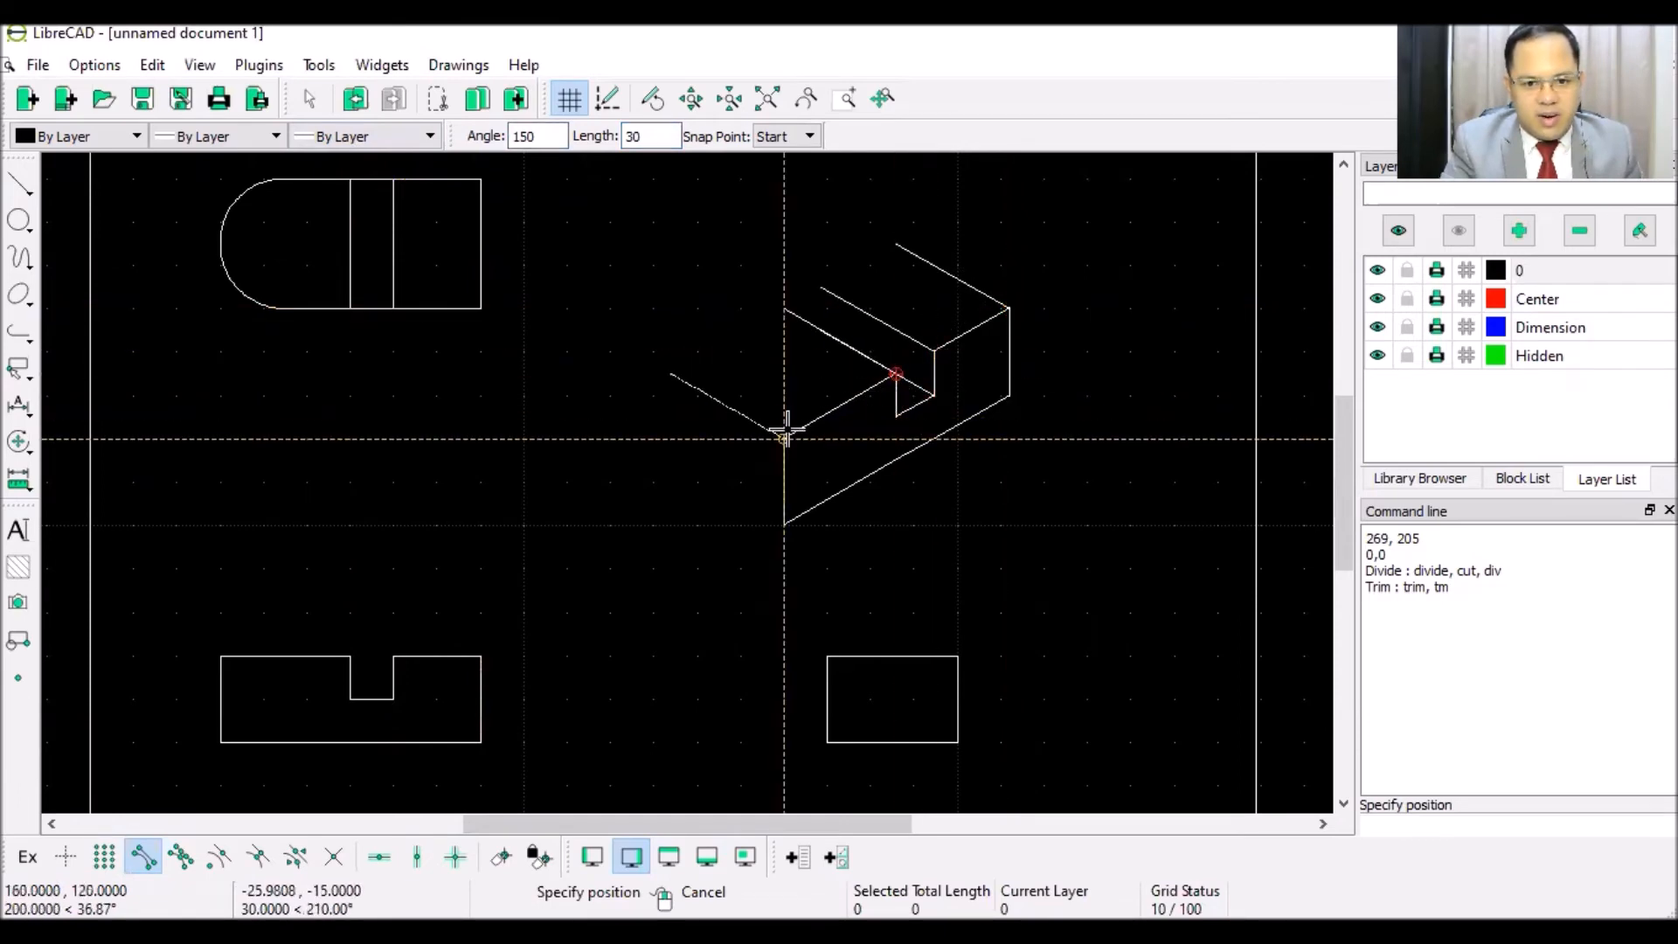
left_click(784, 437)
left_click(784, 524)
right_click(1065, 332)
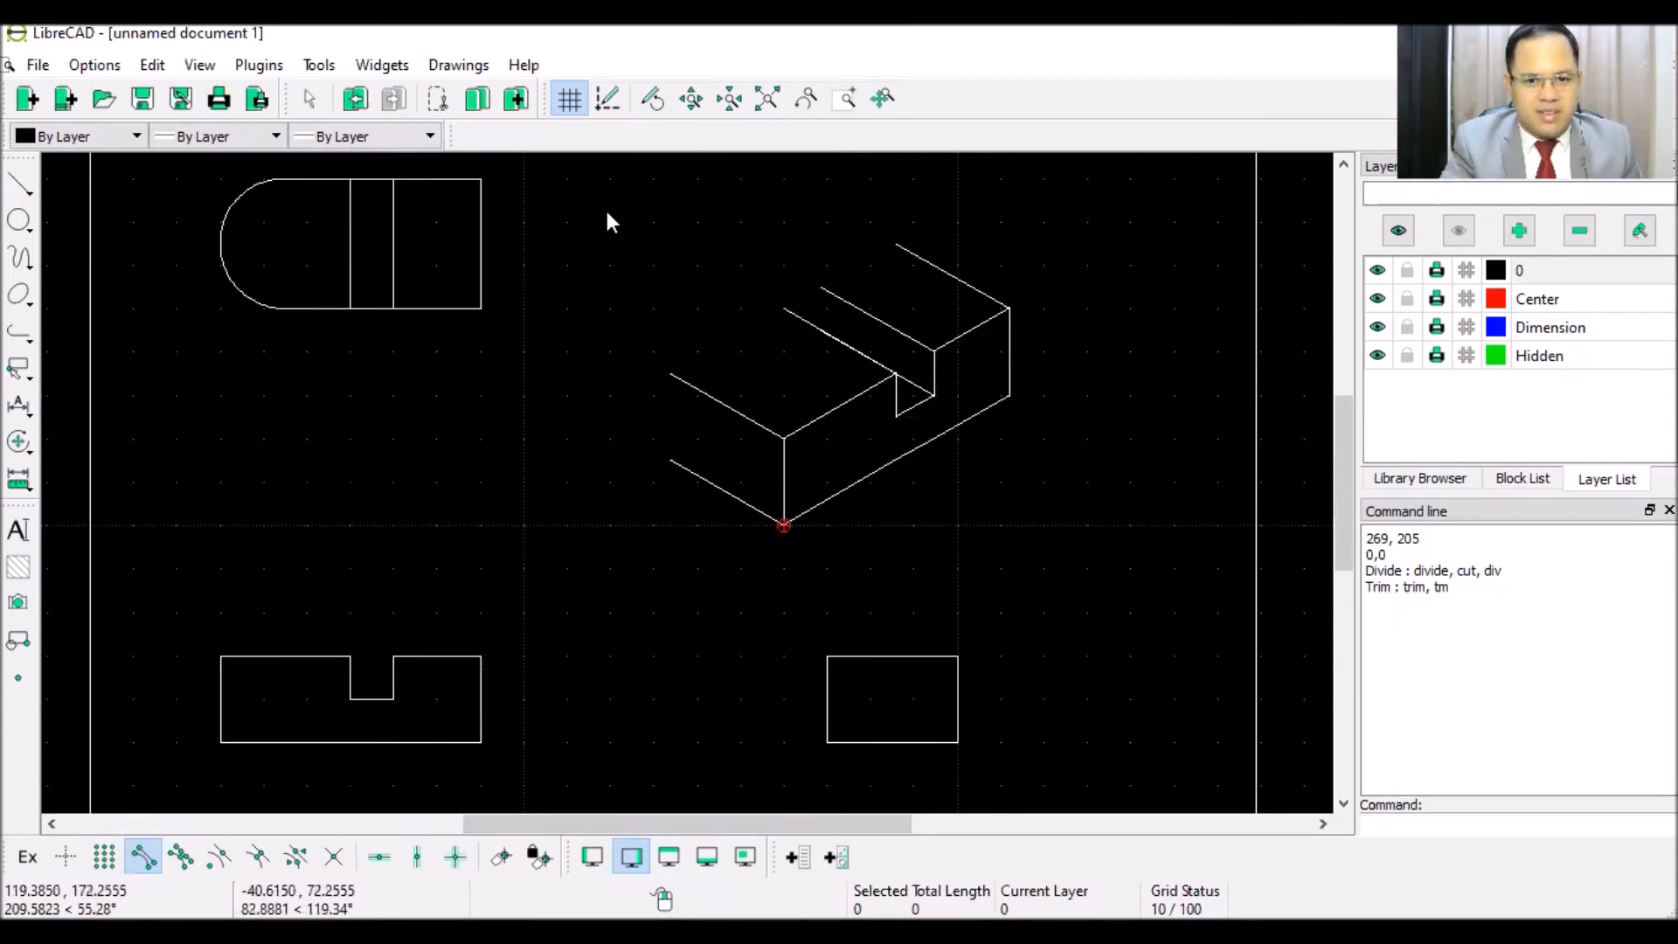
- Draw the vertical back edge and the back top edge between receding line ends
left_click(20, 183)
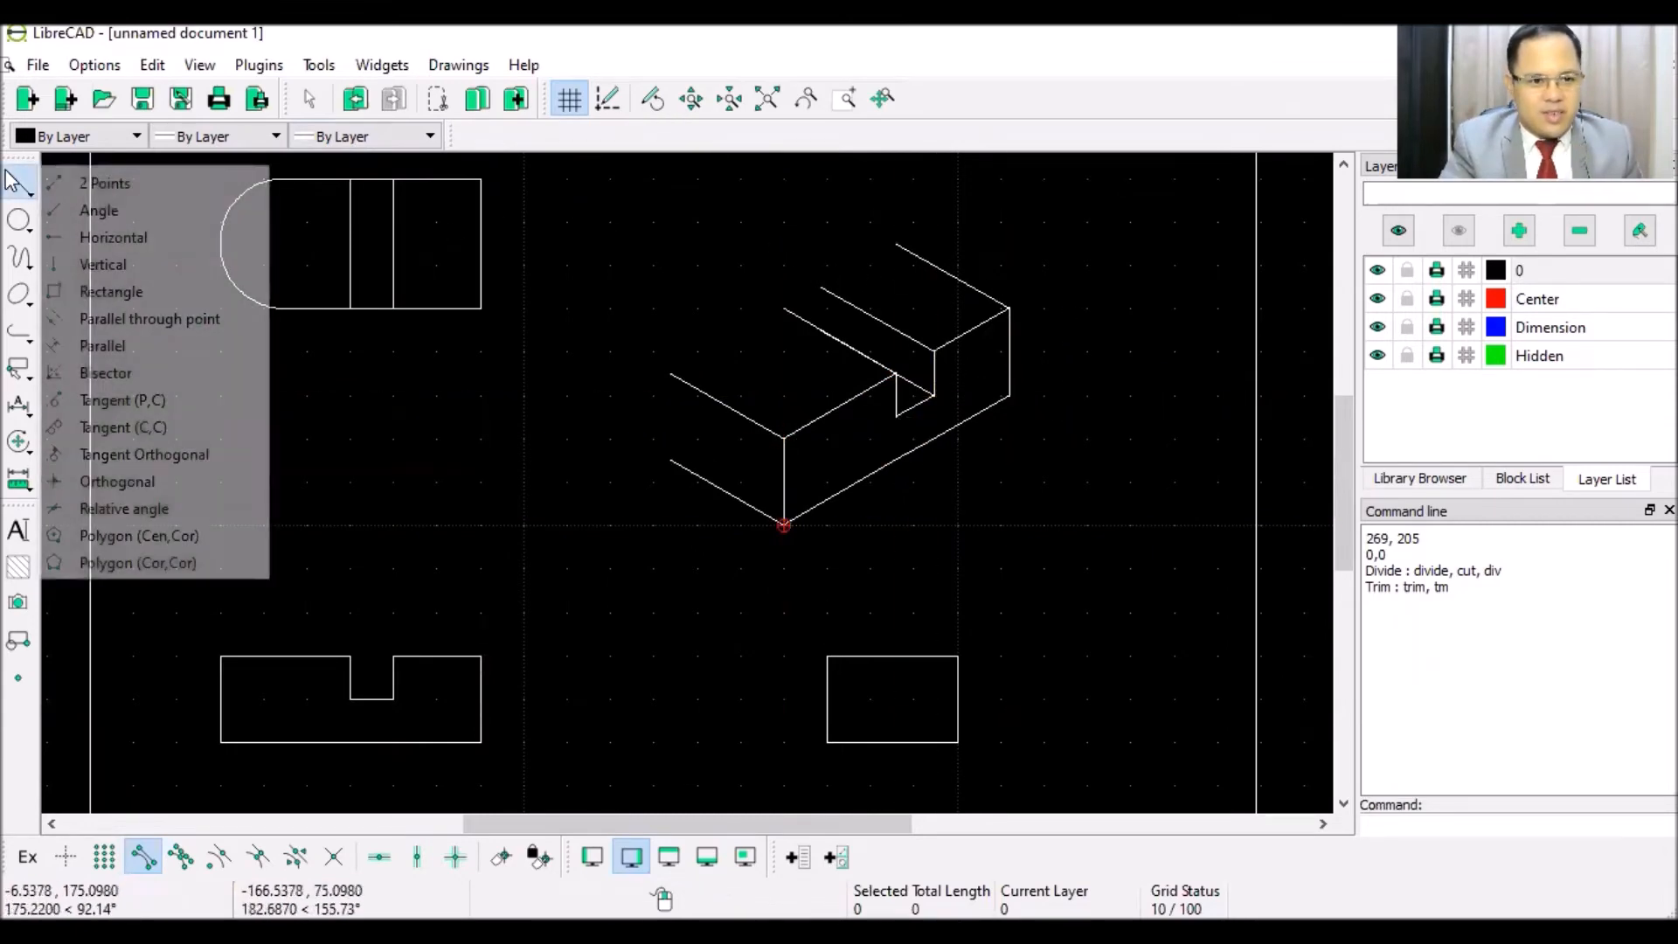
left_click(99, 186)
left_click(671, 374)
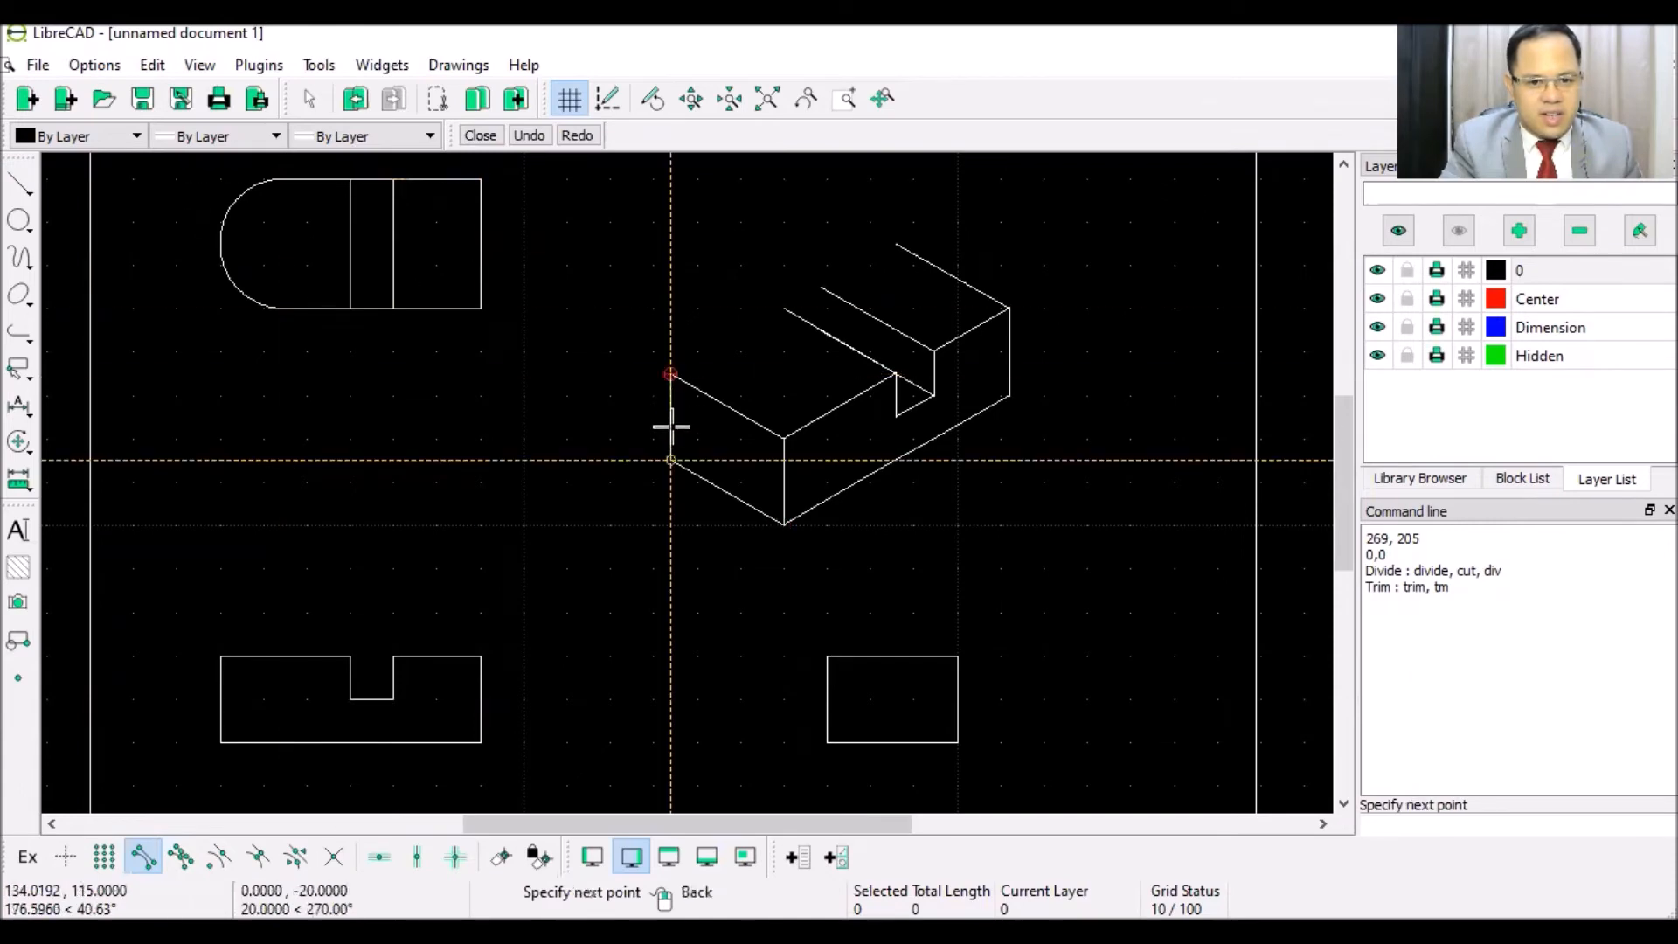
left_click(671, 461)
right_click(609, 357)
left_click(670, 374)
left_click(784, 307)
right_click(747, 234)
- Draw the raised part's back edge and the short vertical notch edge
left_click(821, 285)
left_click(896, 244)
right_click(852, 248)
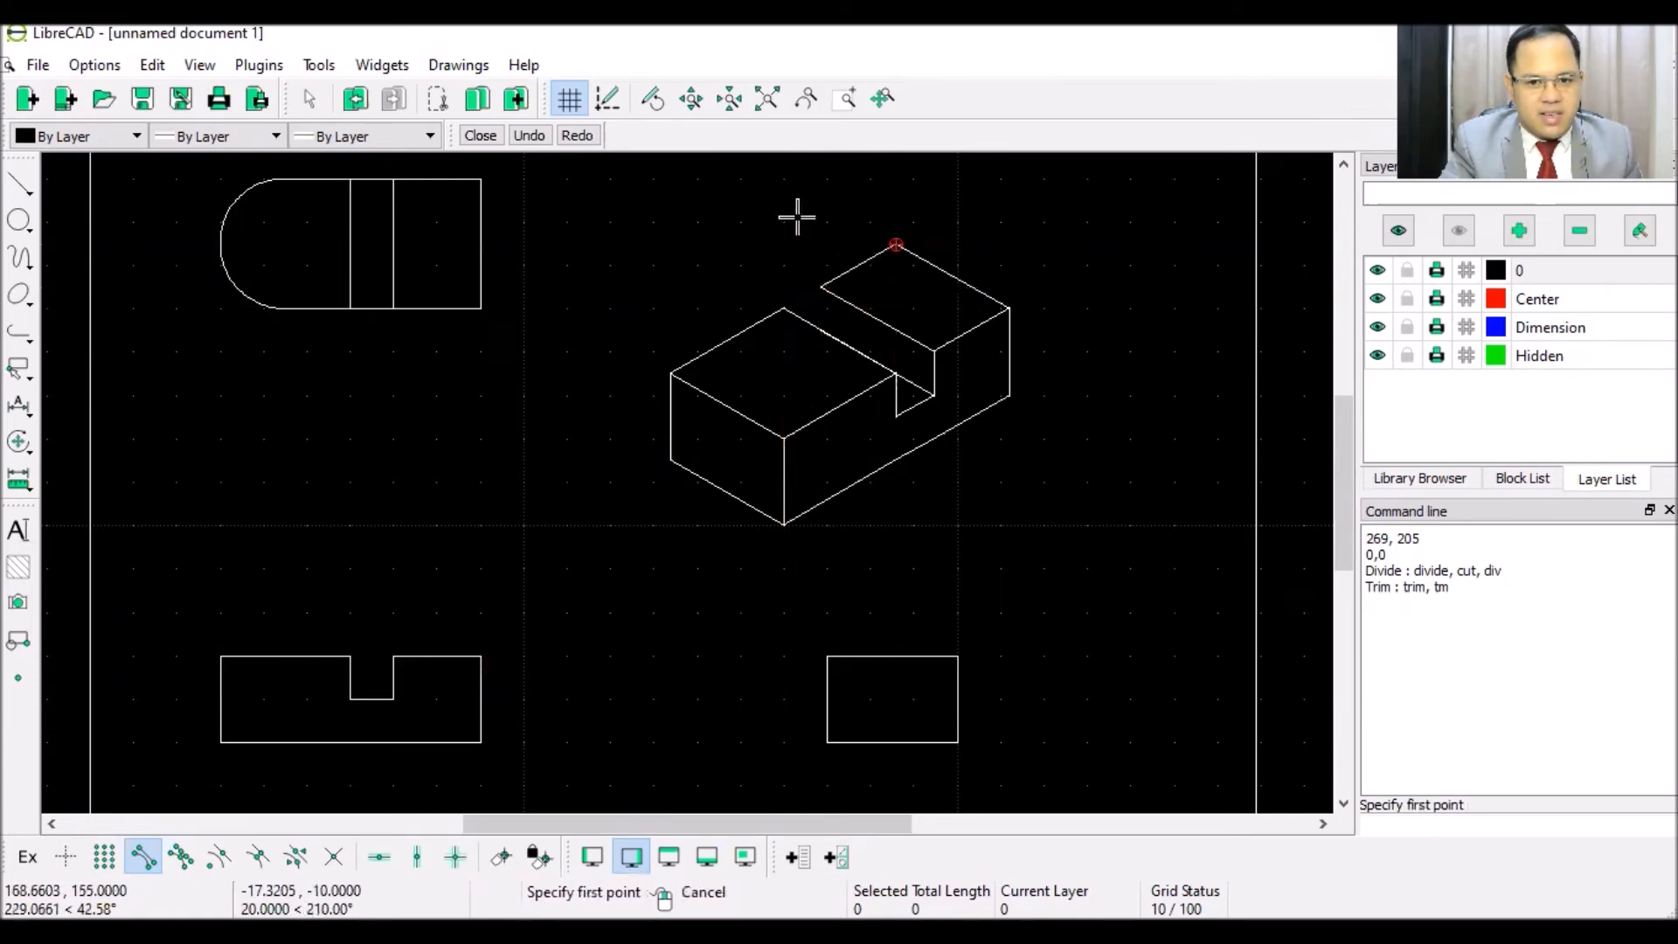
left_click(821, 286)
left_click(821, 330)
right_click(730, 242)
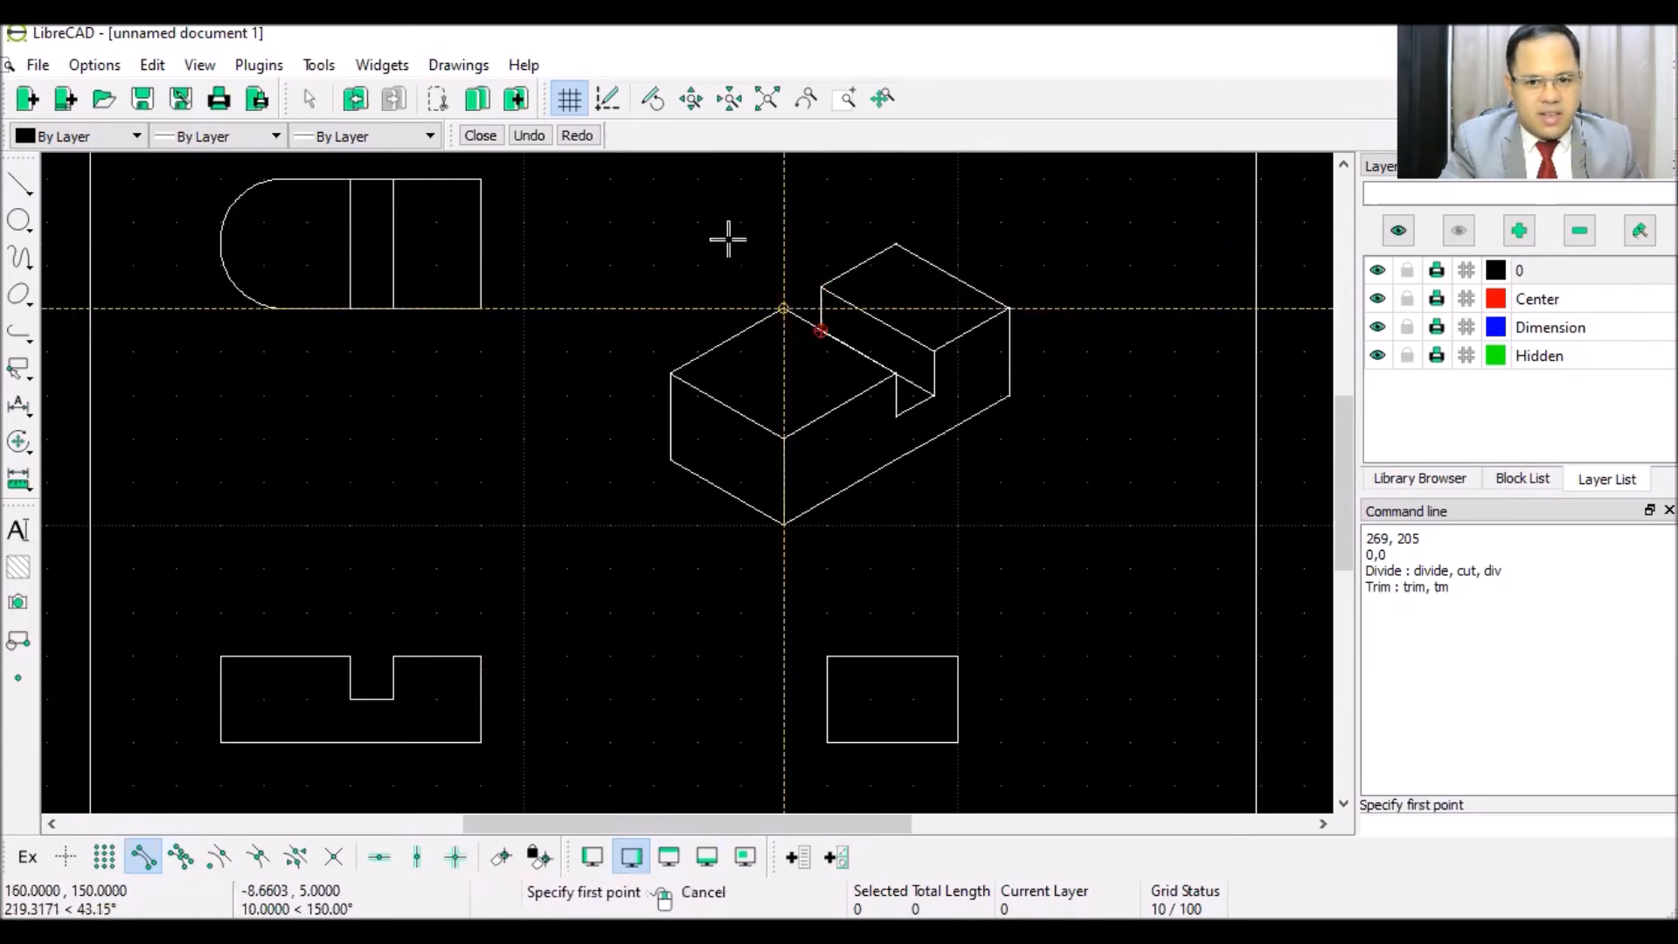
right_click(706, 241)
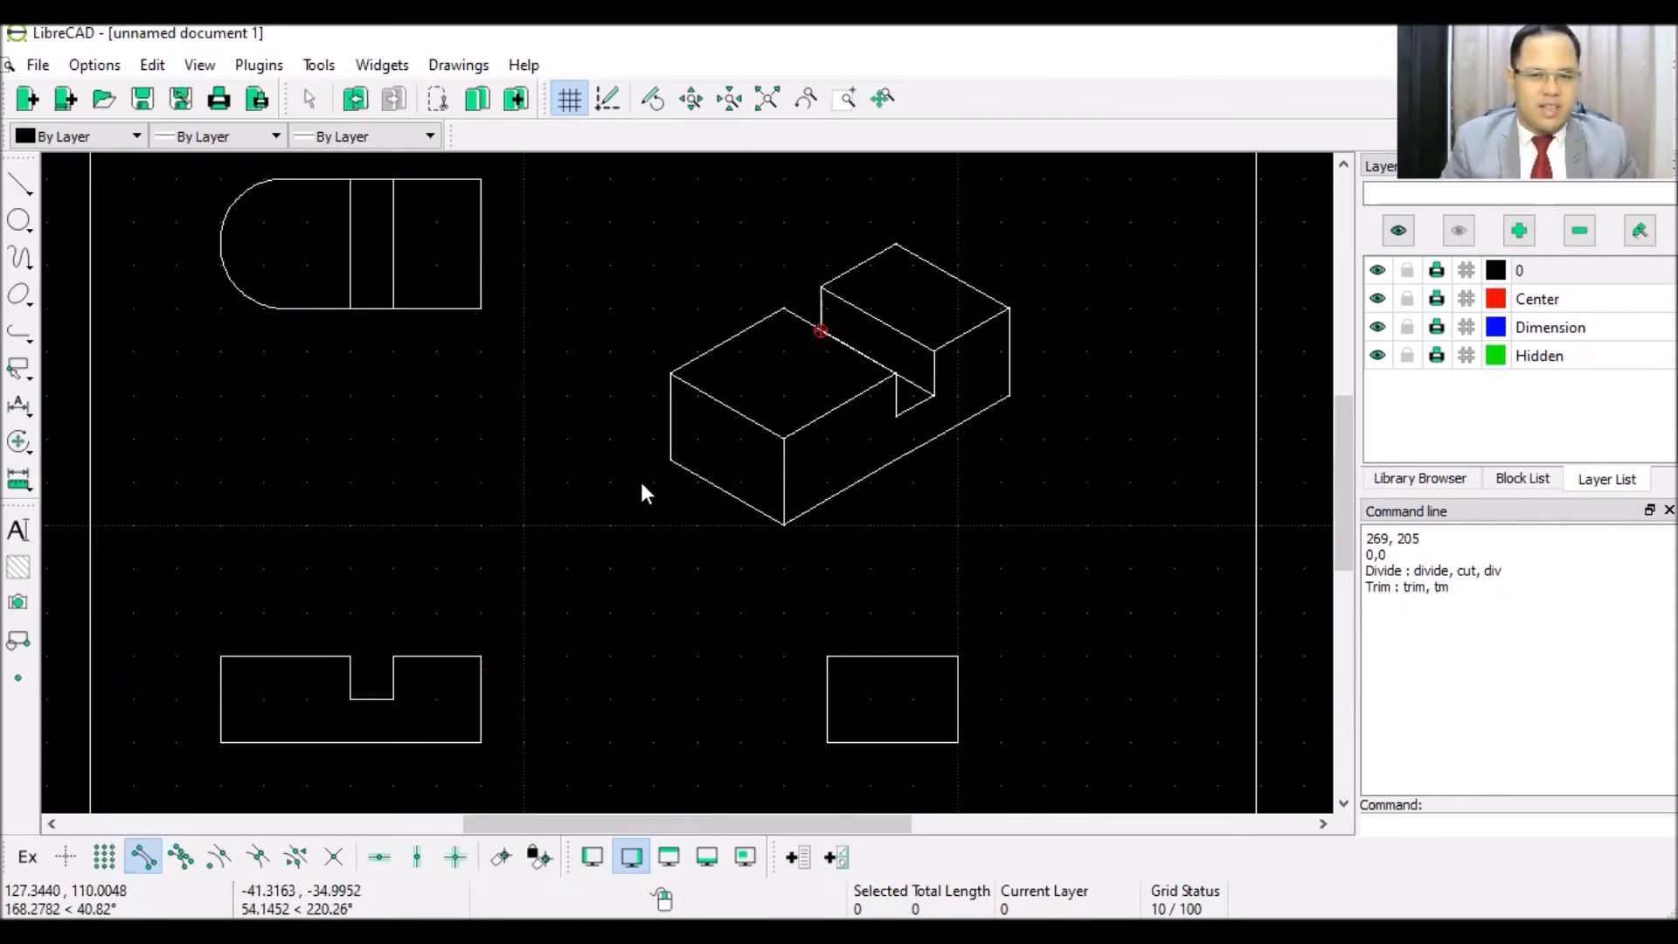
- Draw a 30-unit line at 30° from the front block's lower-left corner
scroll(715, 484, "up", 3)
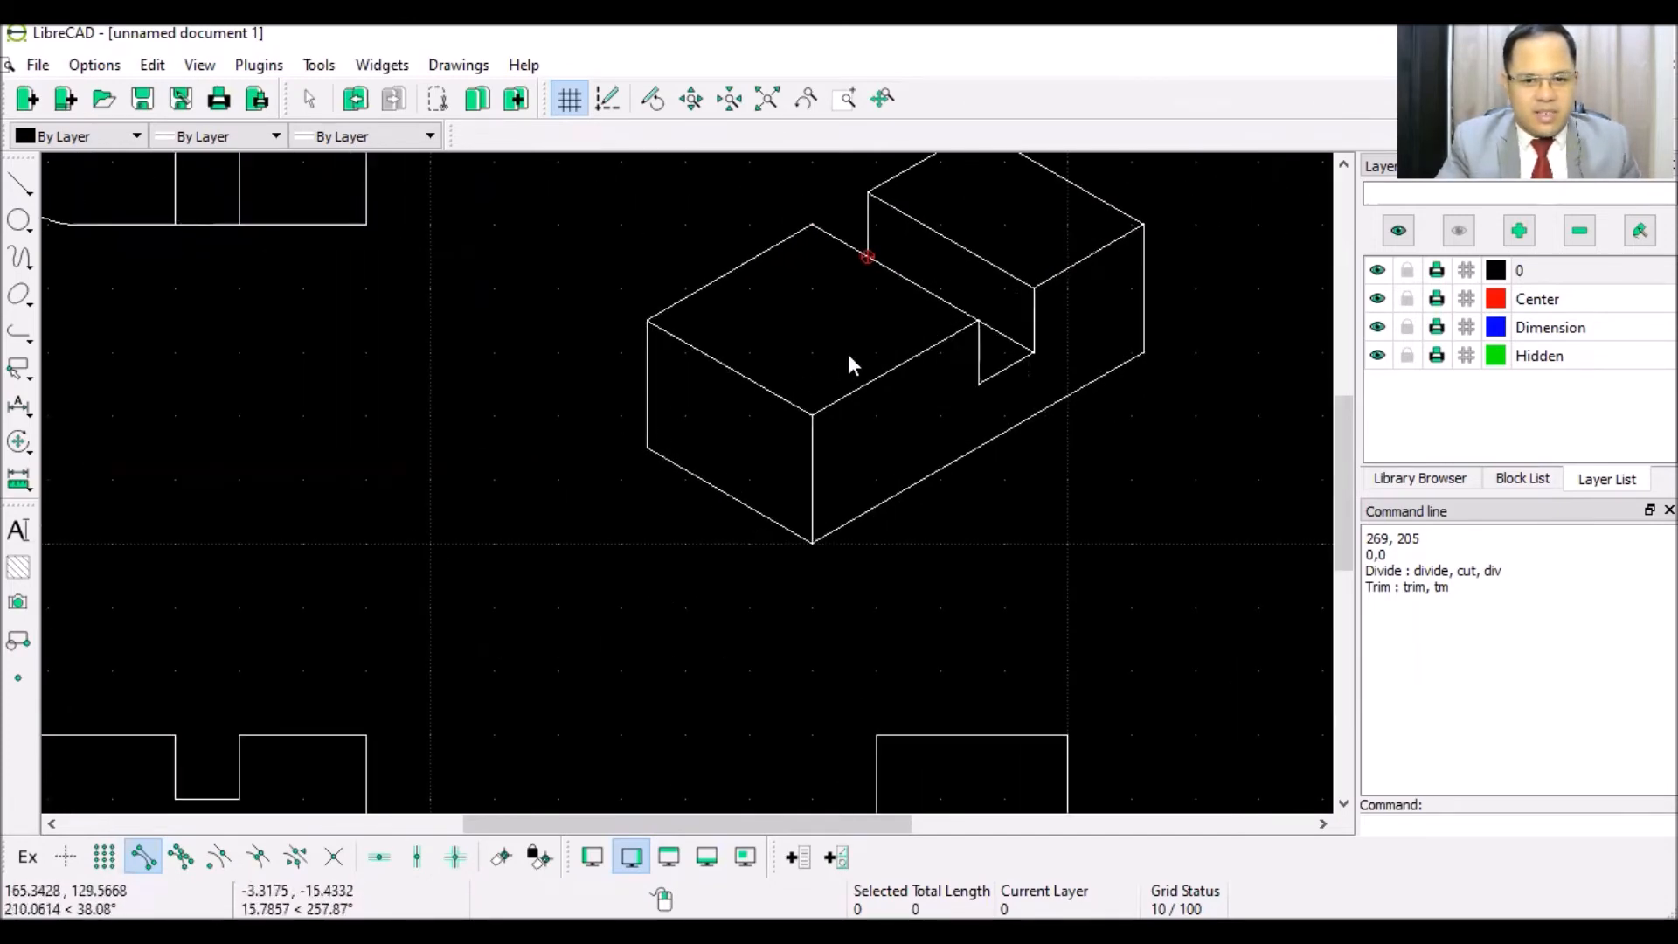
left_click(21, 184)
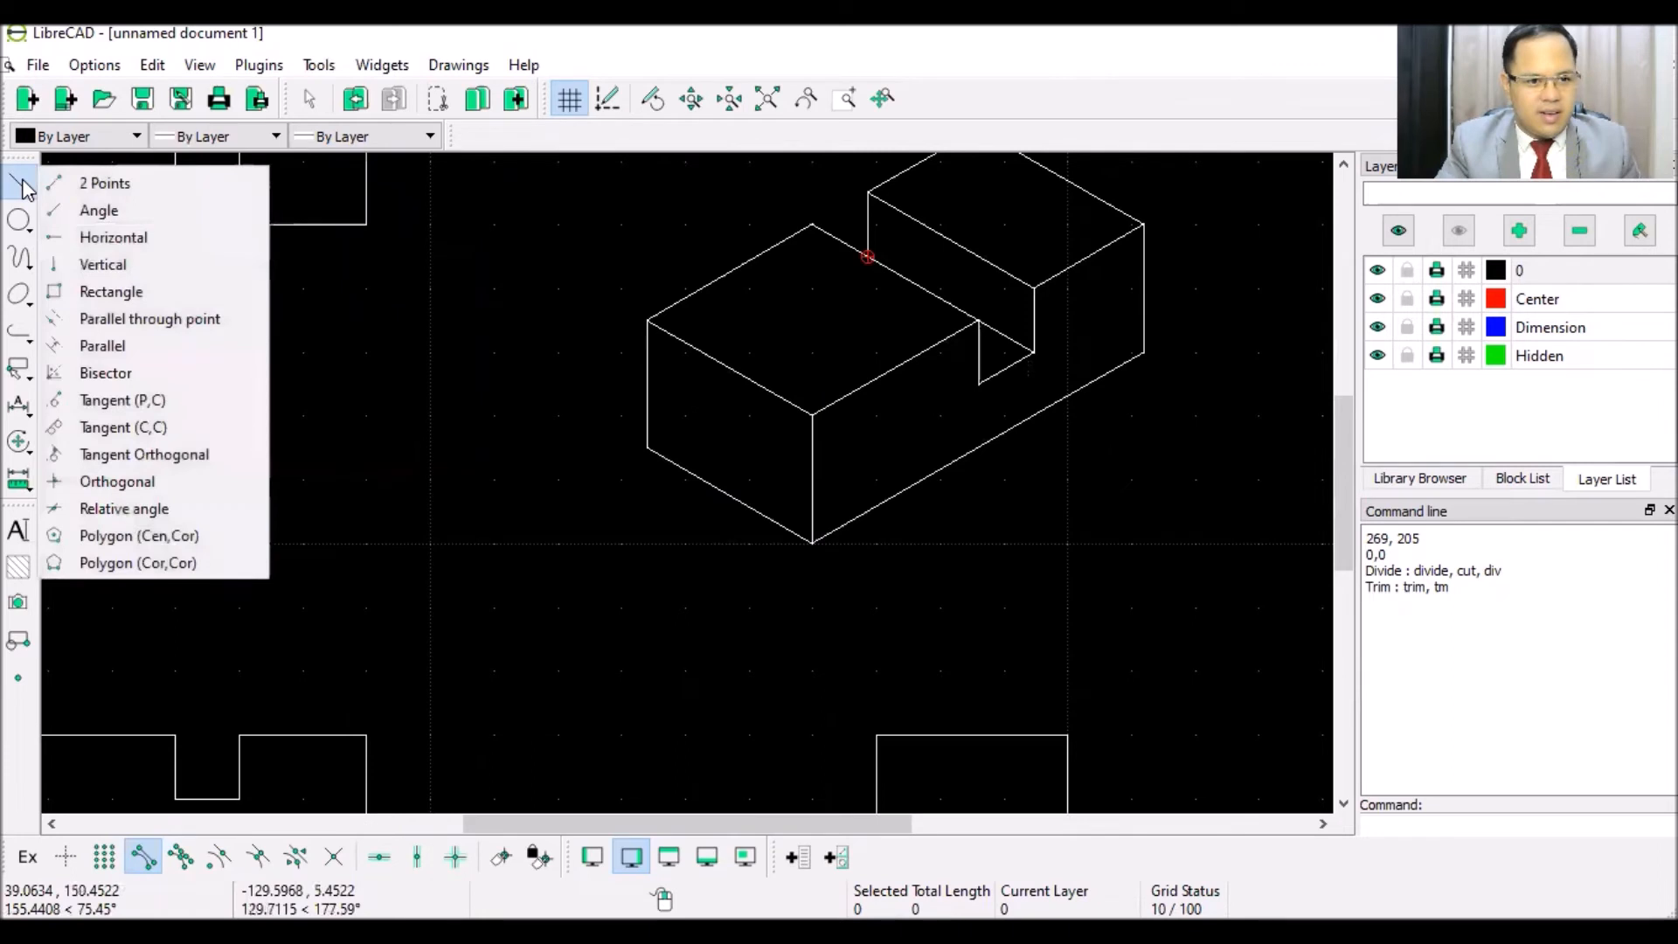
left_click(108, 210)
double_click(554, 140)
type("30")
left_click(647, 448)
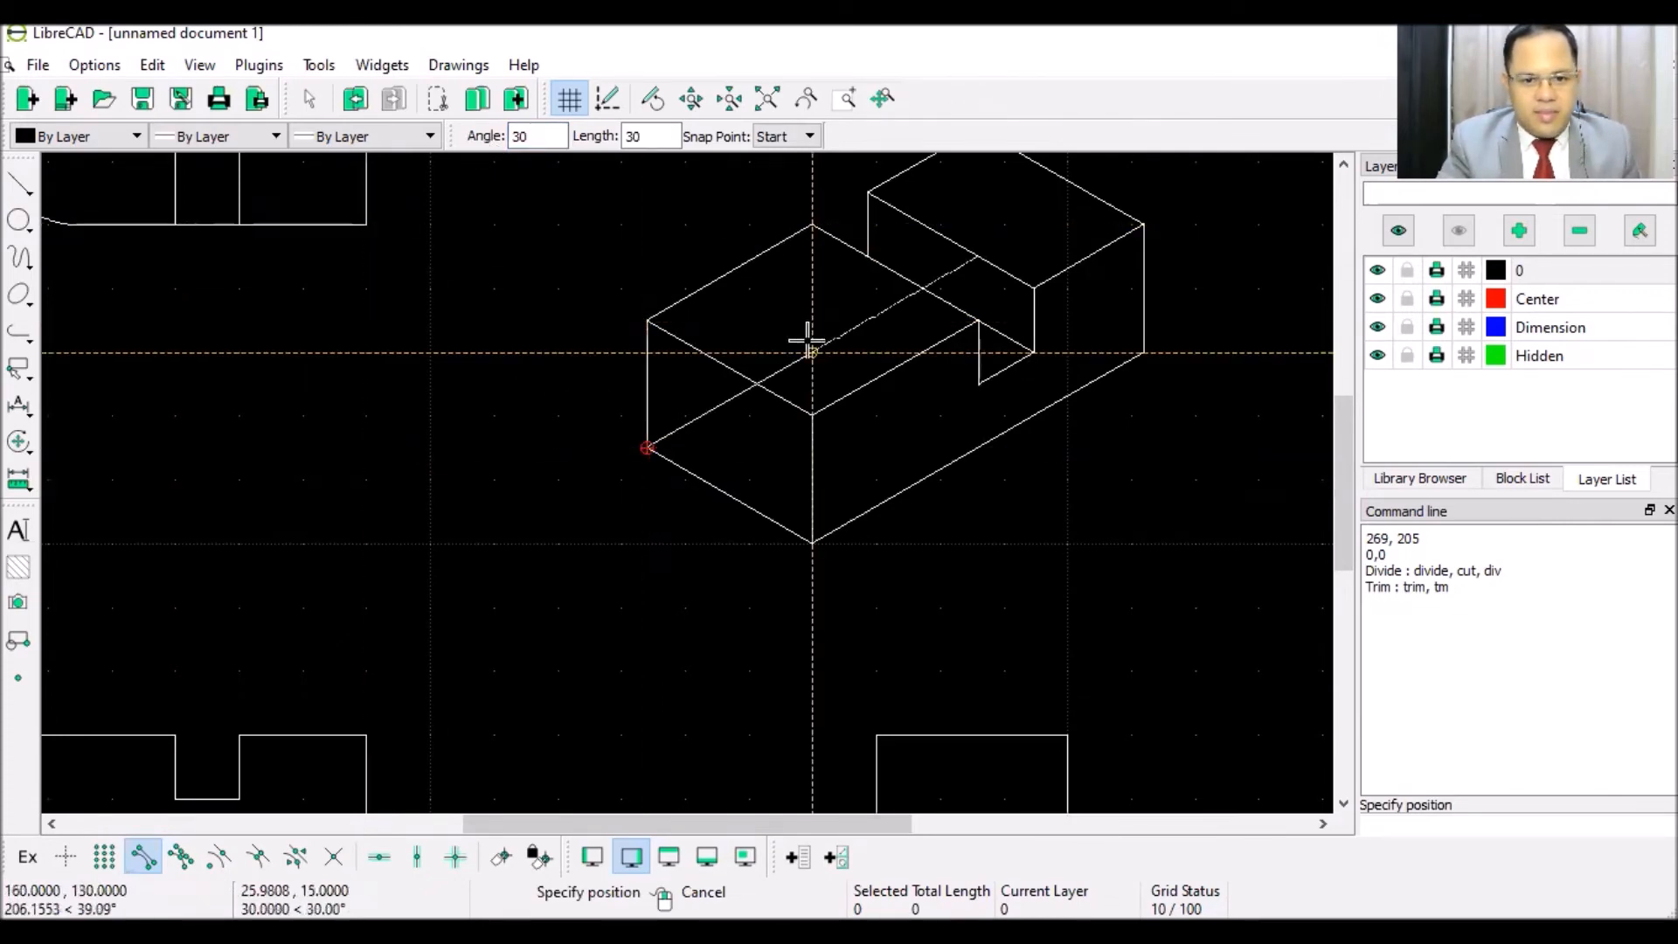
- Join the new line's end to the block's bottom edge, closing the lower rhombus
left_click(16, 192)
left_click(105, 180)
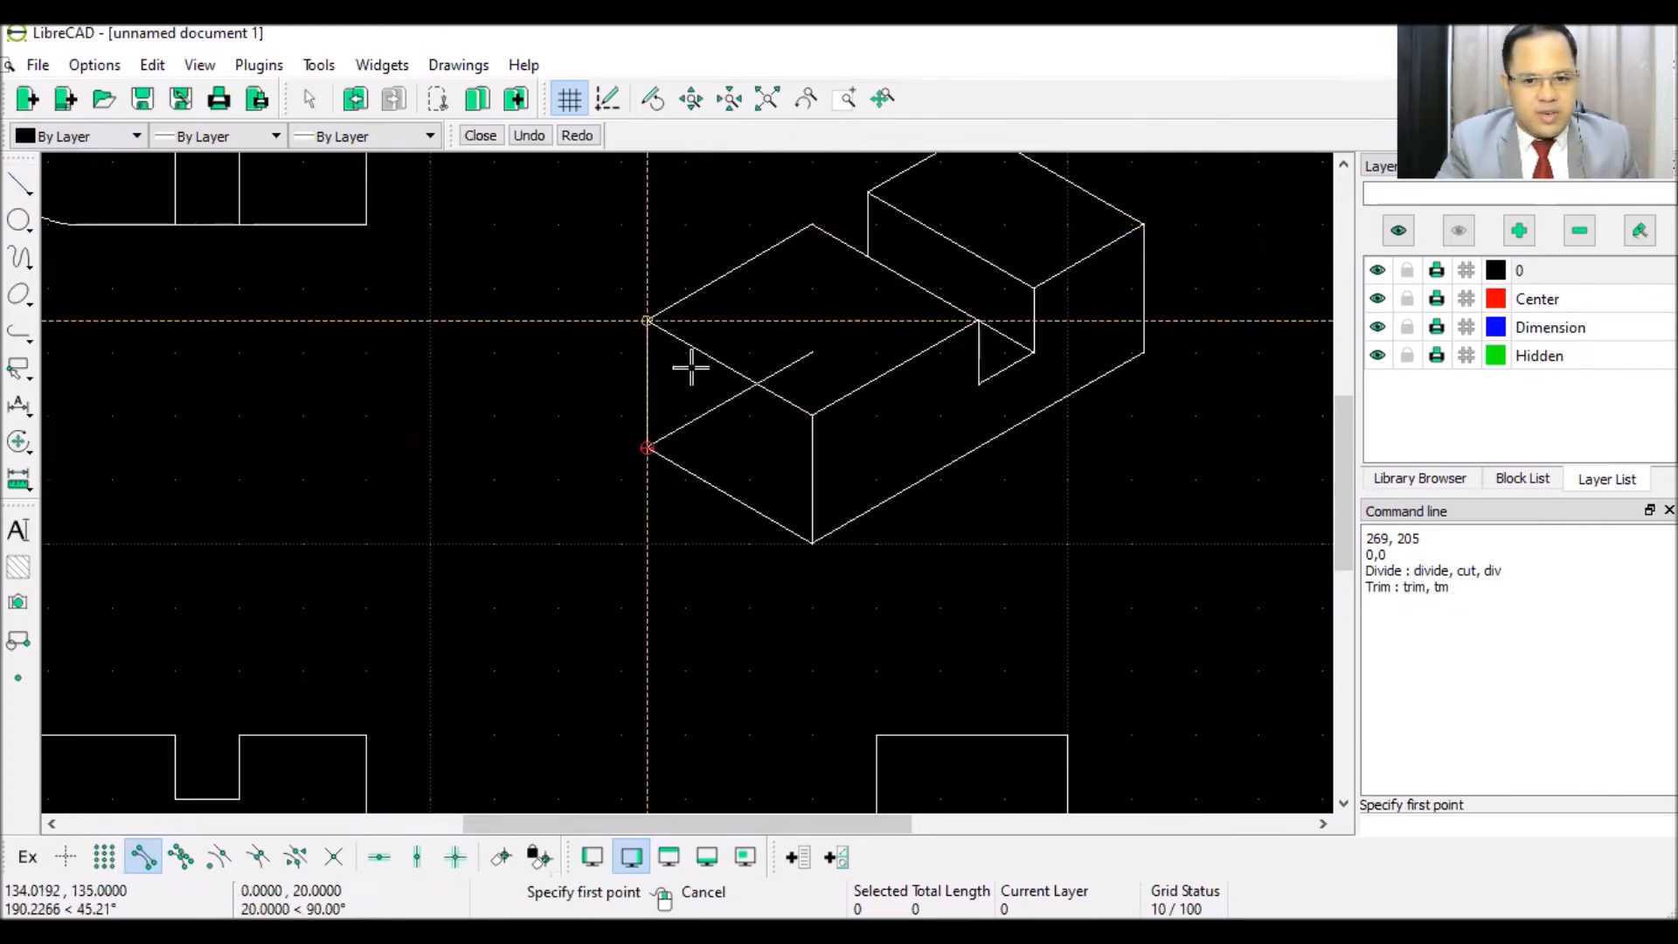
left_click(812, 353)
left_click(931, 436)
right_click(1023, 476)
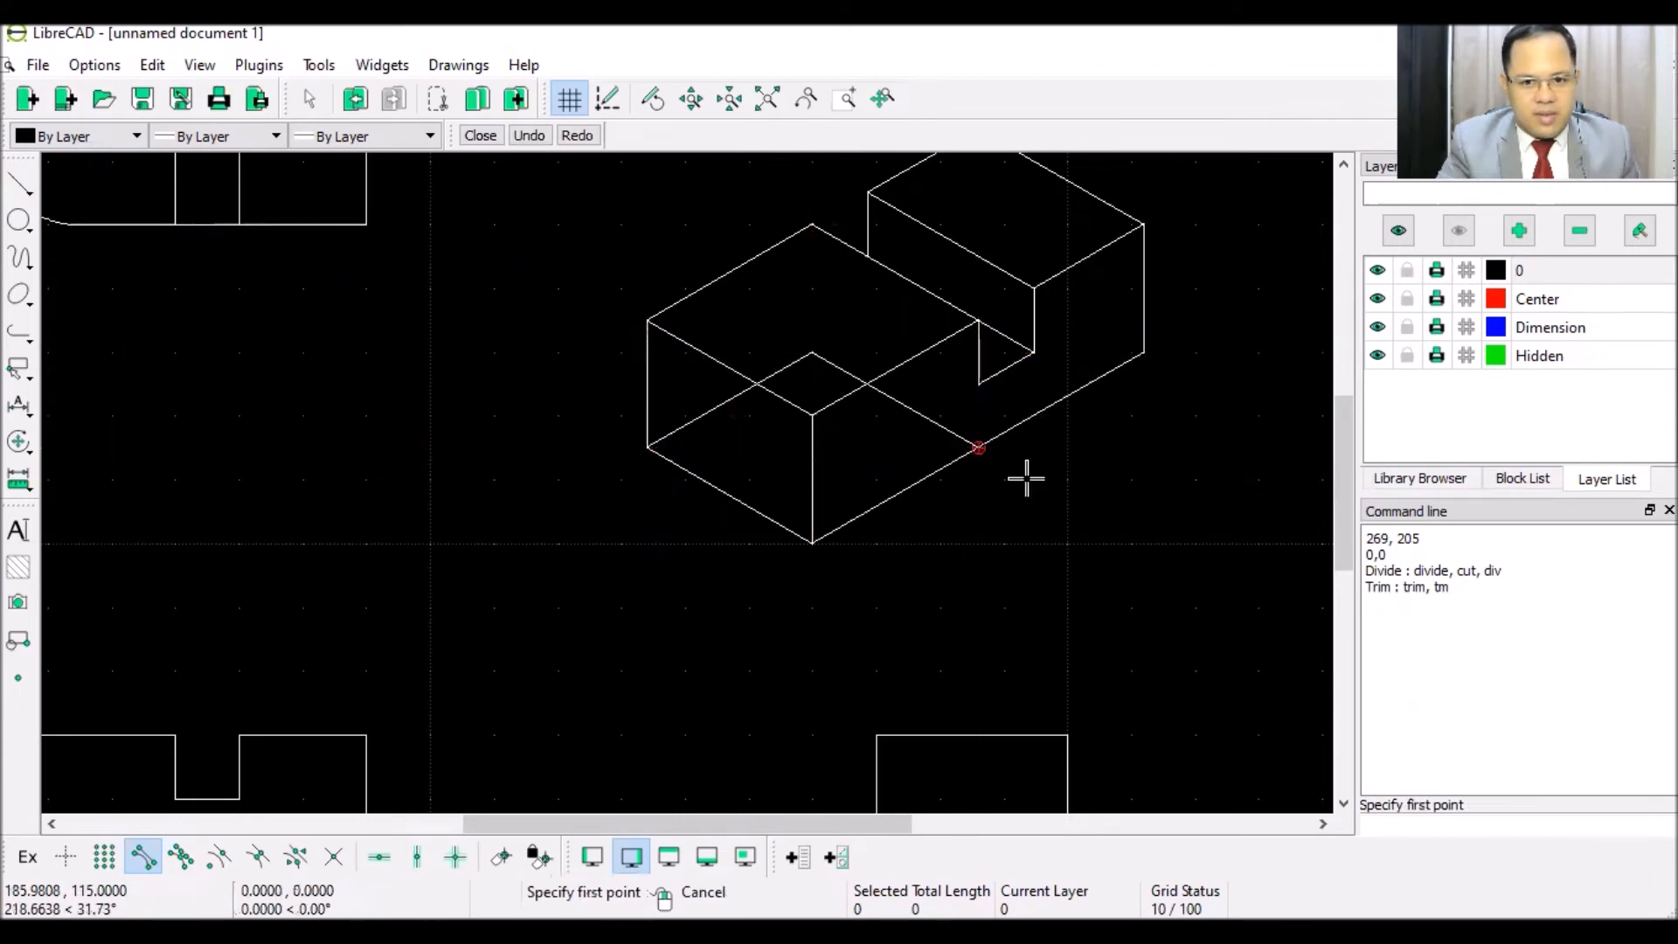
right_click(1003, 575)
scroll(993, 565, "down", 3)
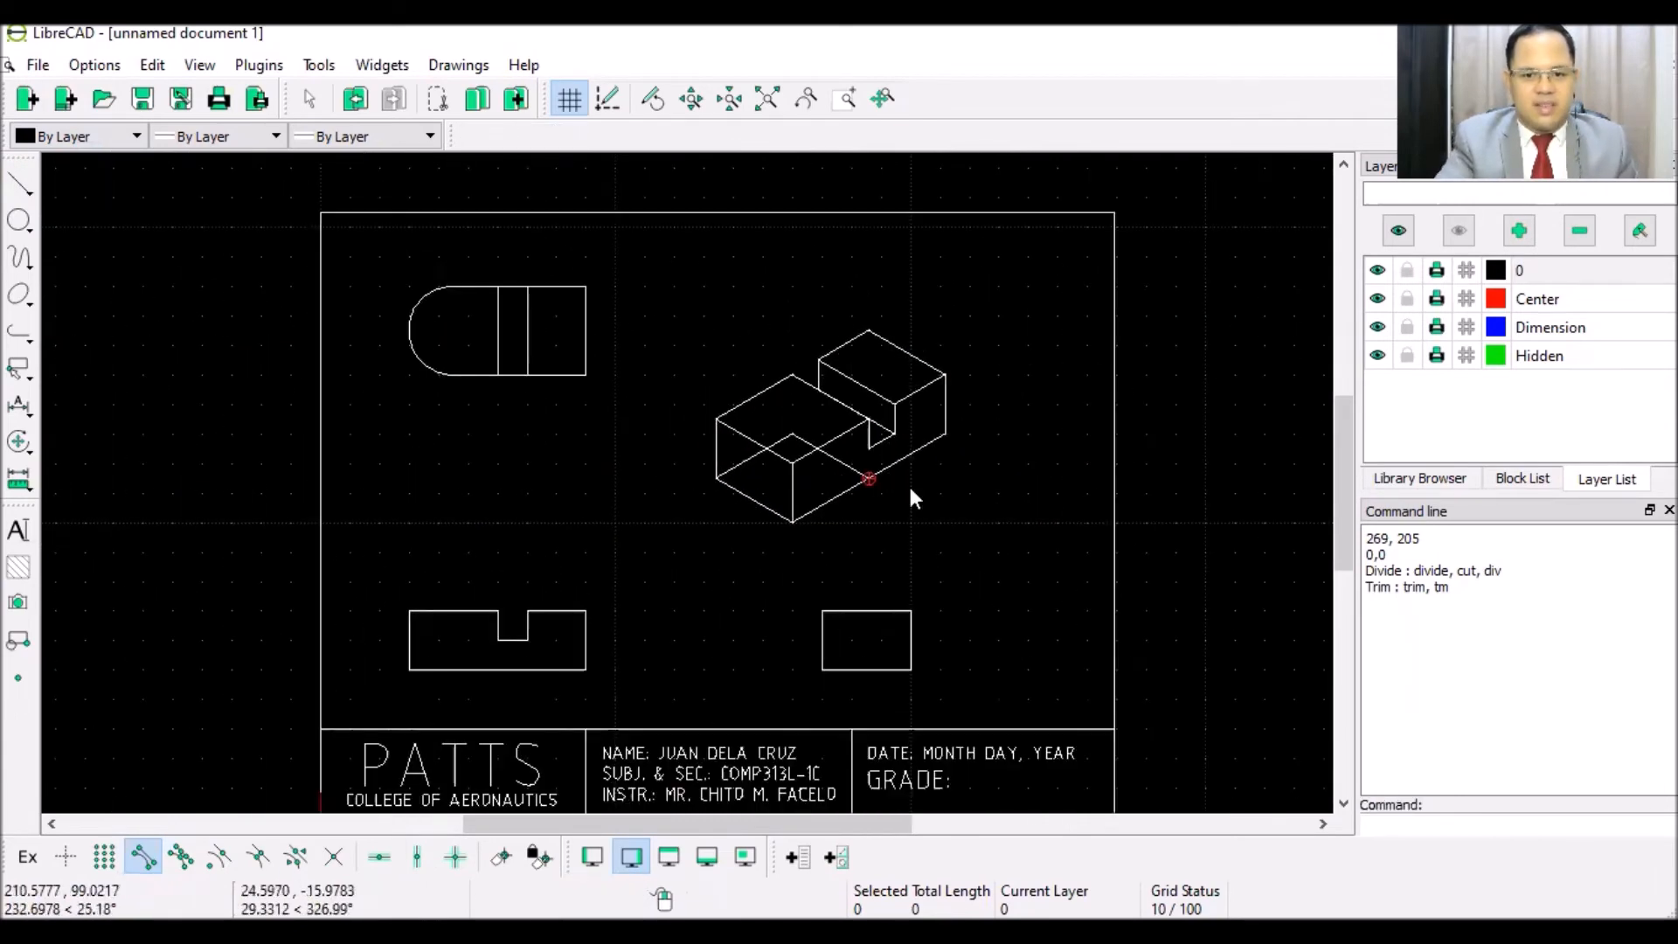
scroll(858, 388, "up", 2)
scroll(824, 426, "up", 3)
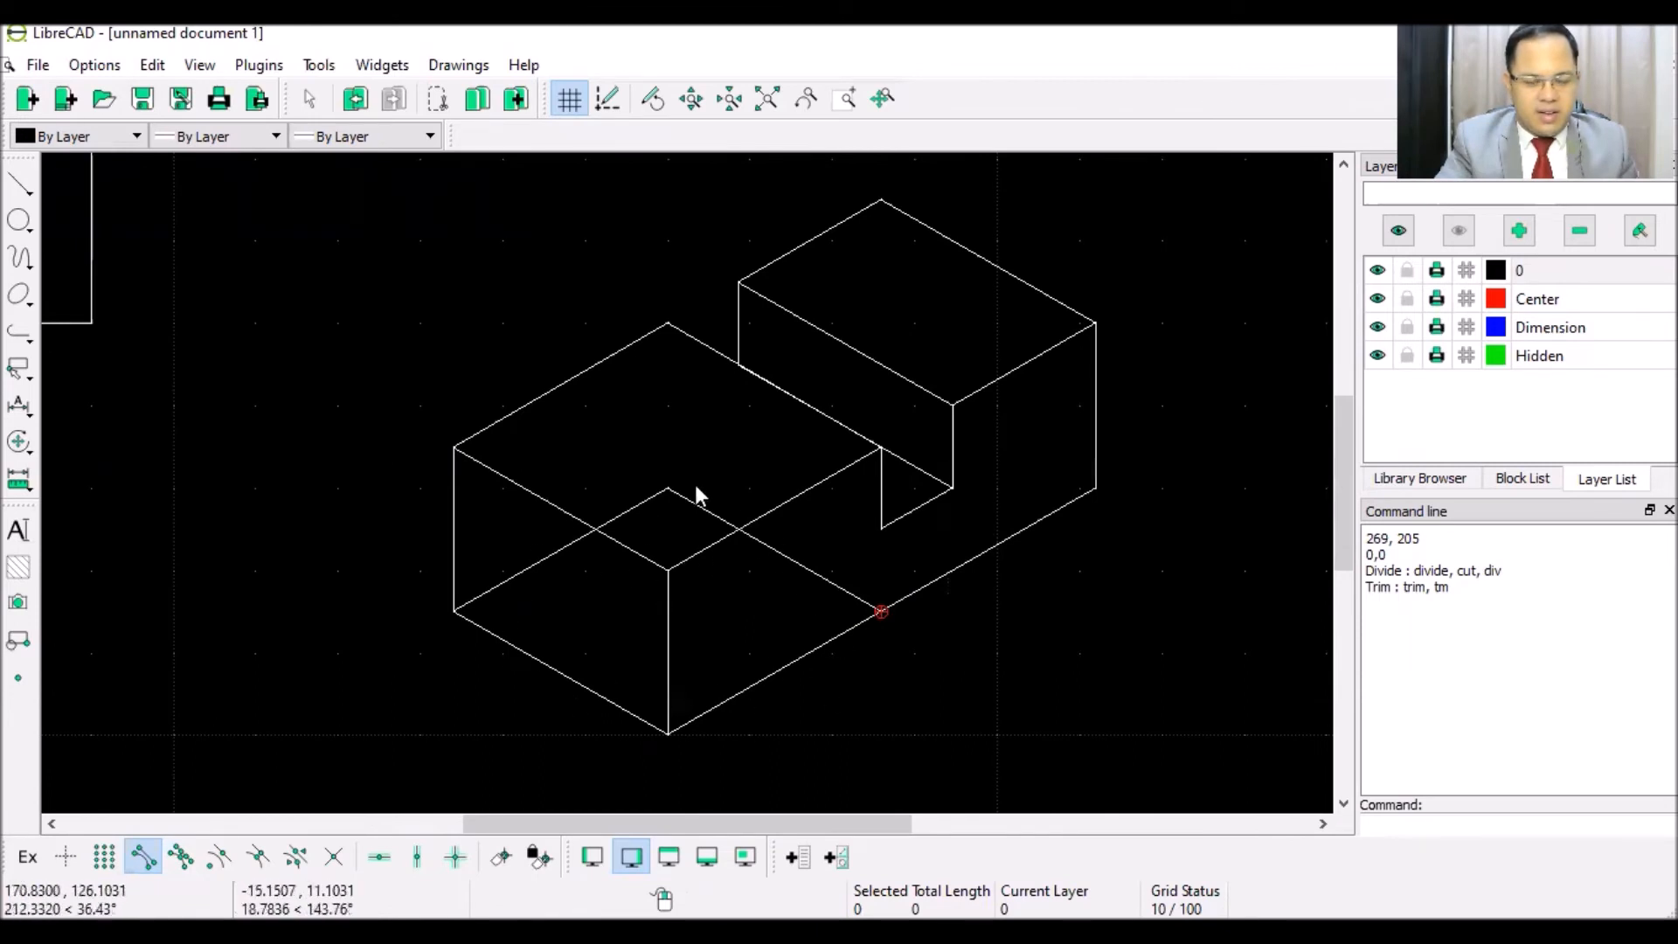
left_click(19, 296)
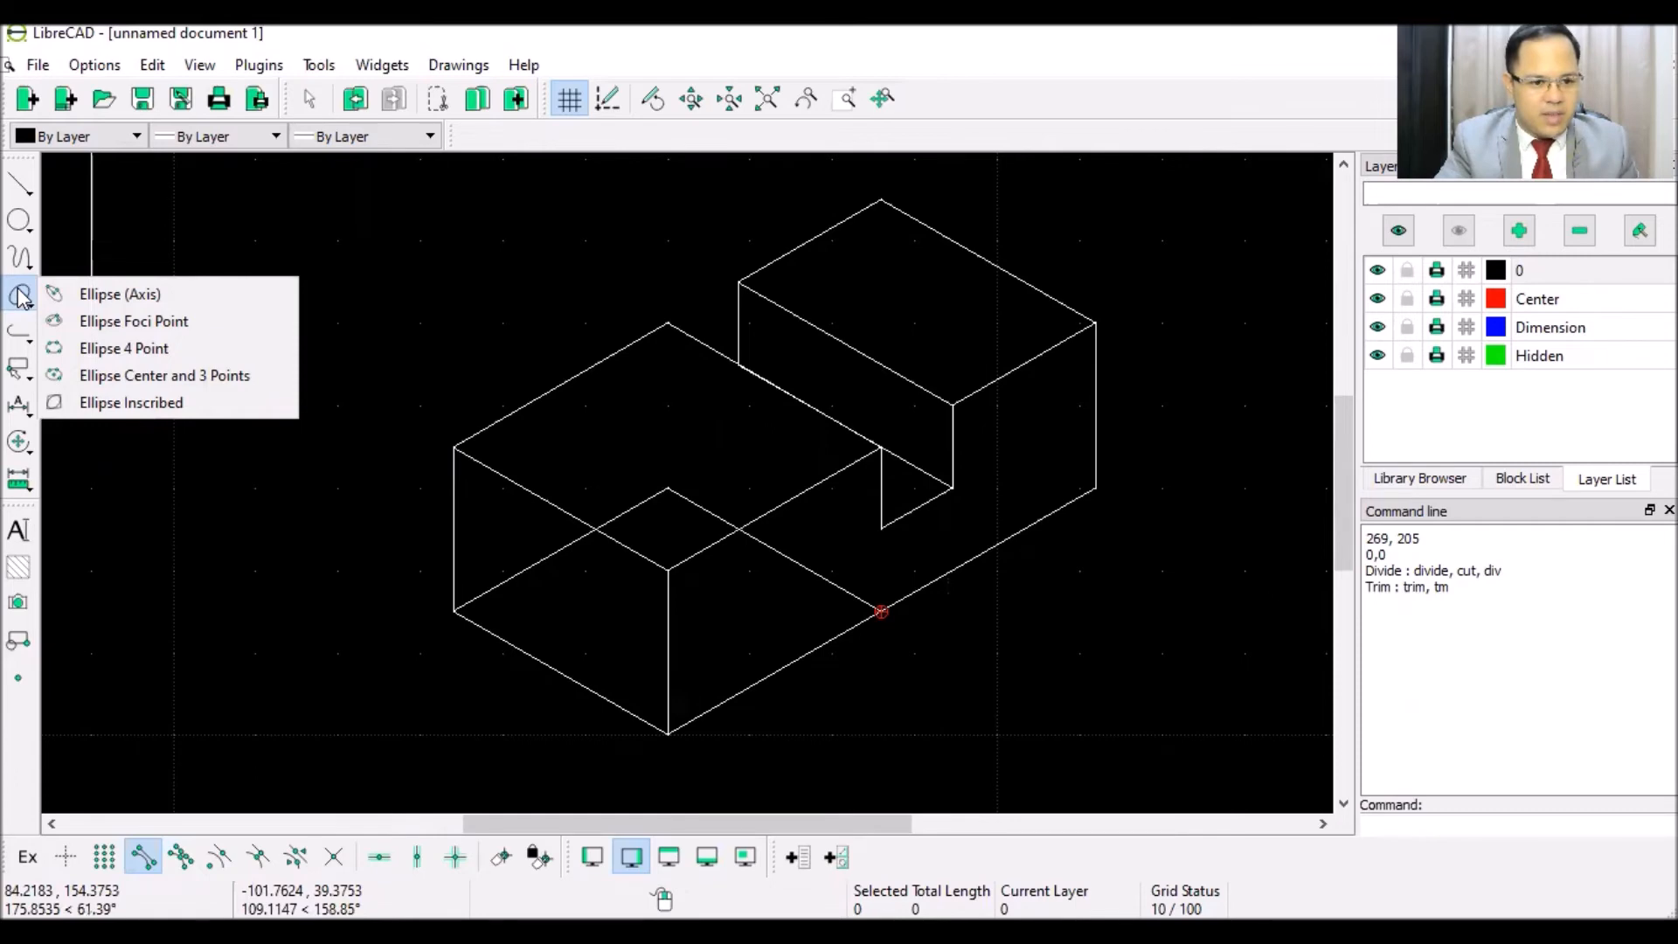
- Inscribe an ellipse in the four edges of the front block's top face
left_click(92, 404)
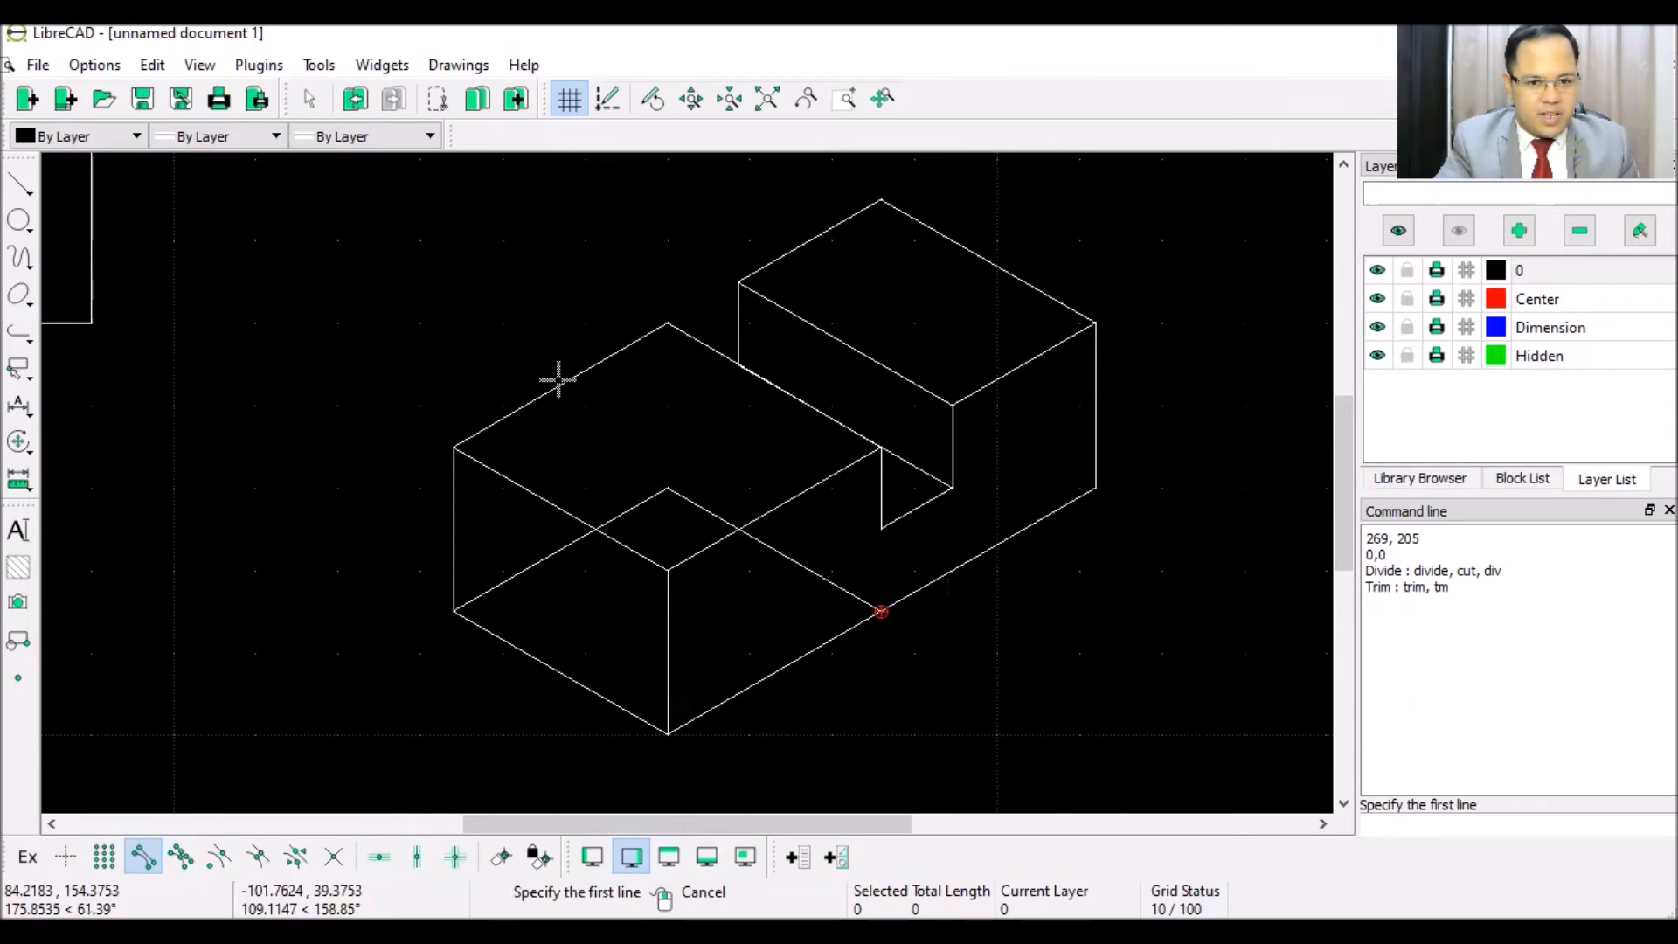
left_click(556, 379)
left_click(573, 515)
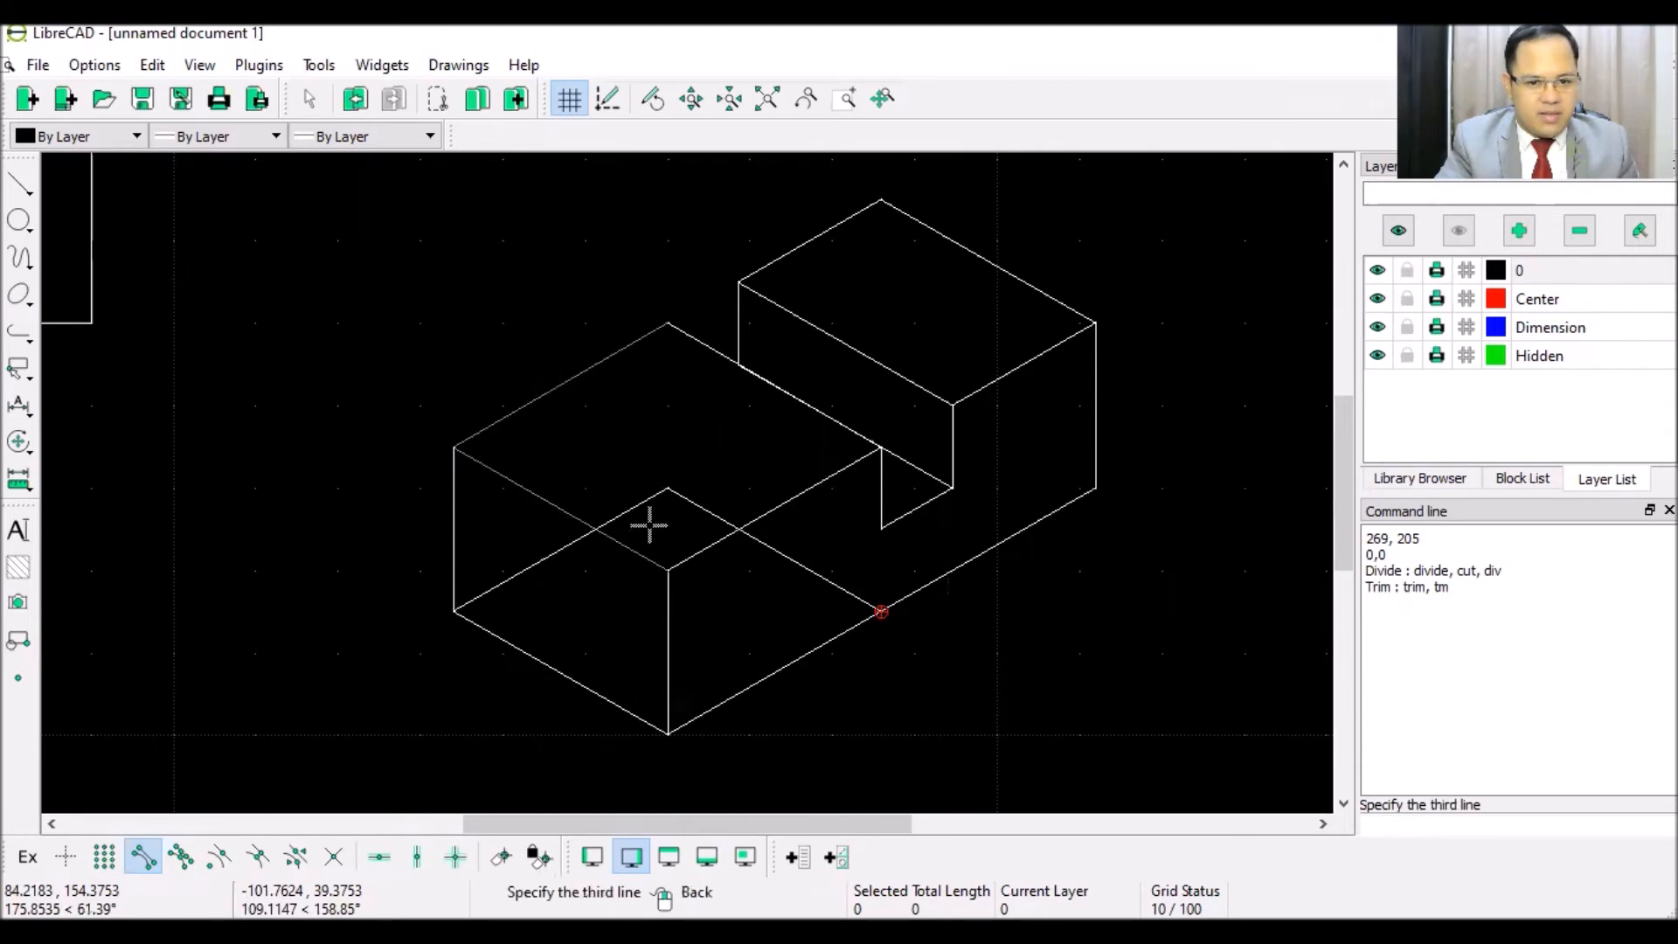
left_click(793, 502)
left_click(778, 393)
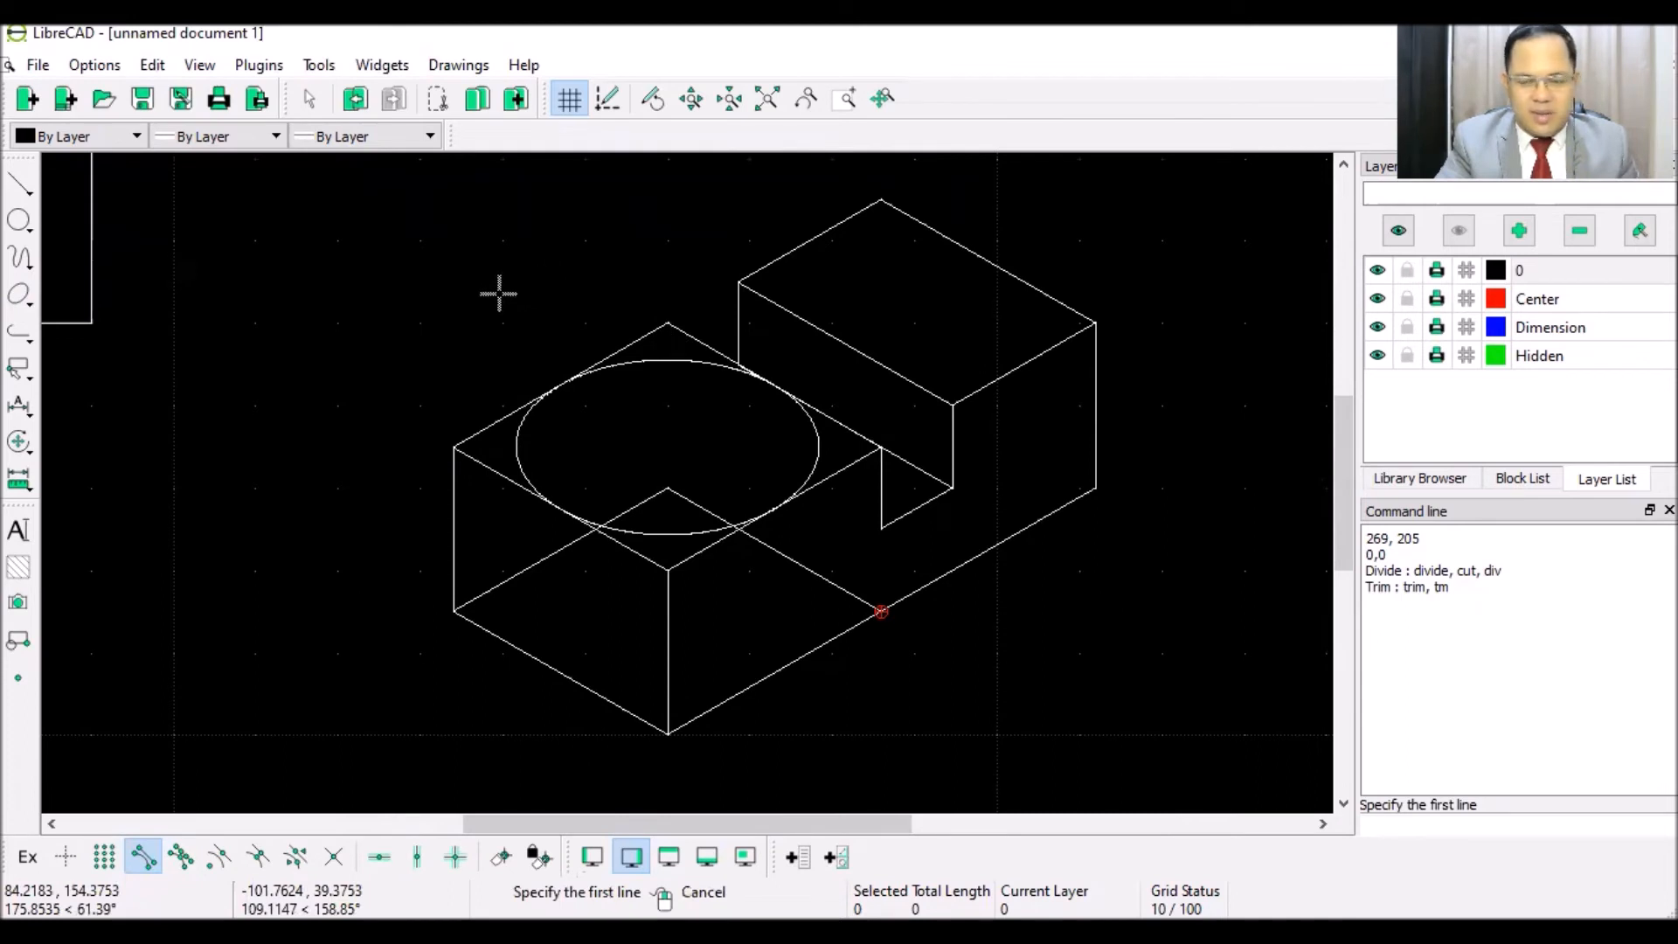
- Inscribe a second ellipse in the four edges of the lower rhombus
left_click(548, 666)
left_click(765, 669)
left_click(787, 559)
left_click(629, 549)
right_click(365, 446)
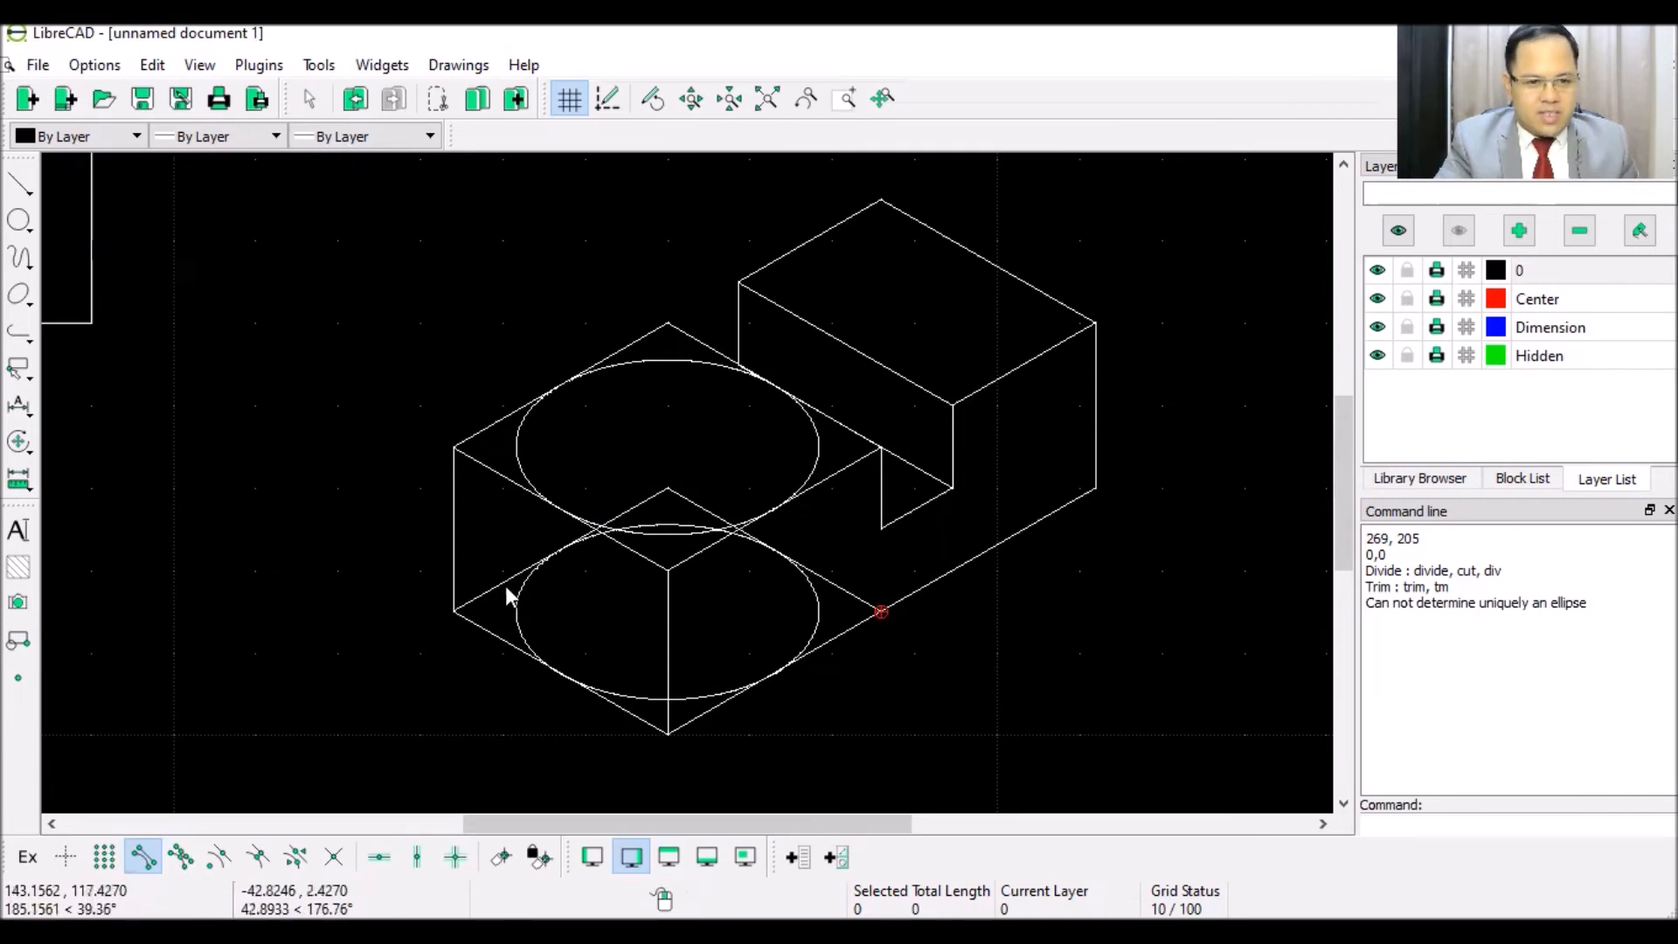
- Draw horizontal lines across the top face and across the lower rhombus
left_click(23, 189)
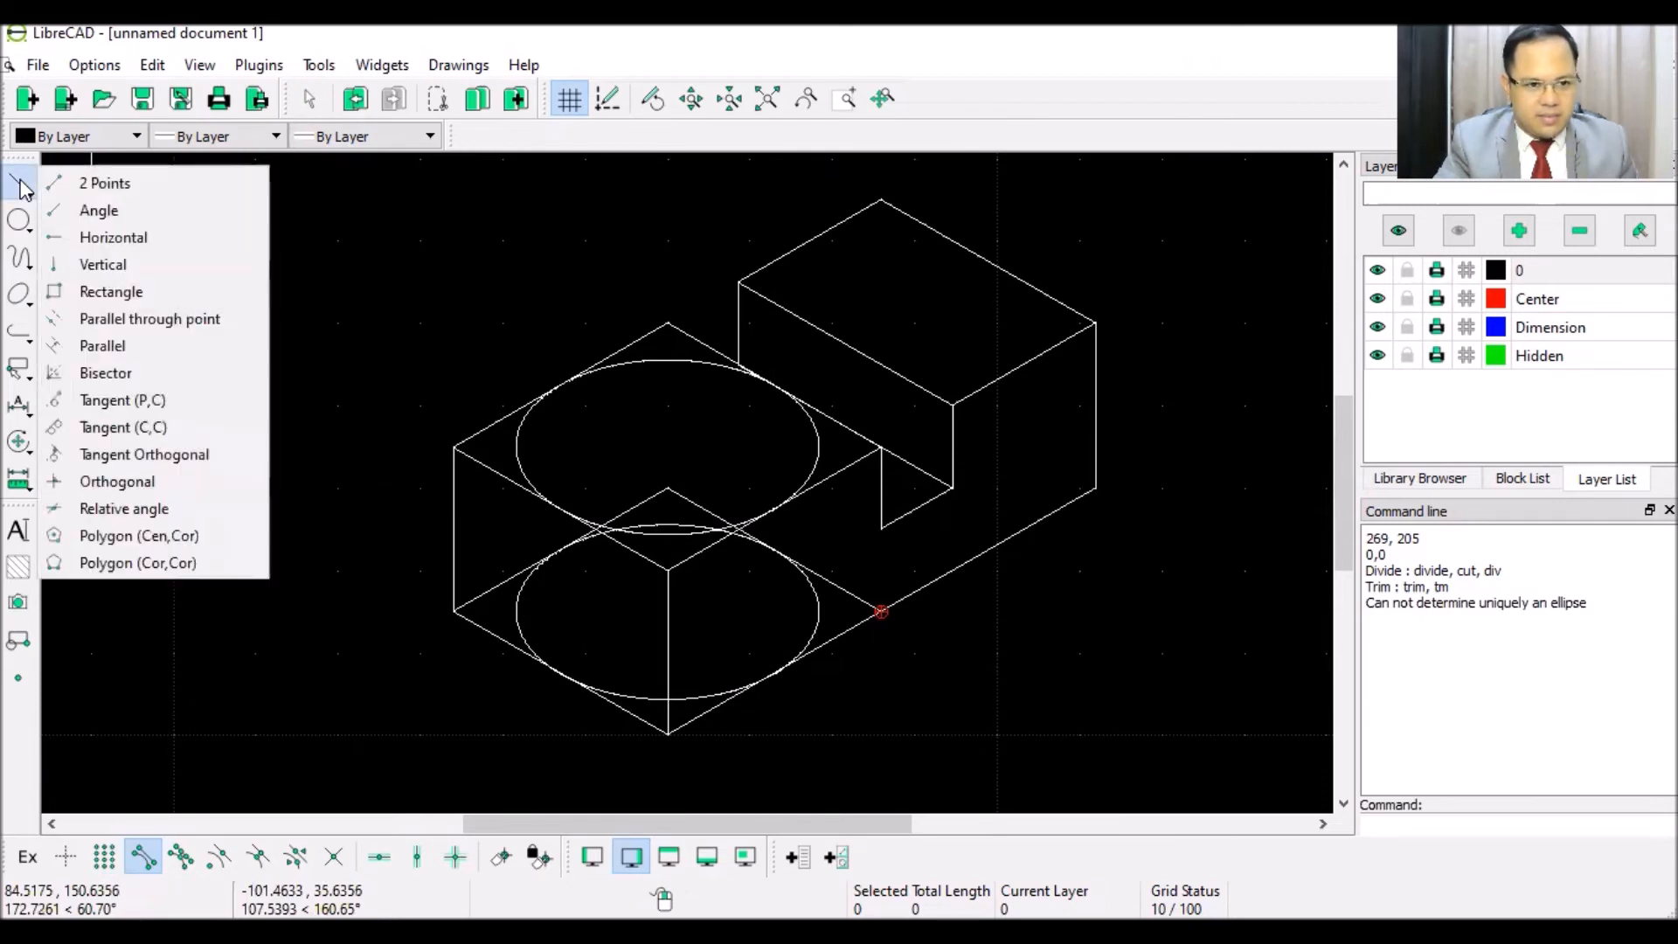
left_click(87, 176)
left_click(480, 450)
left_click(837, 462)
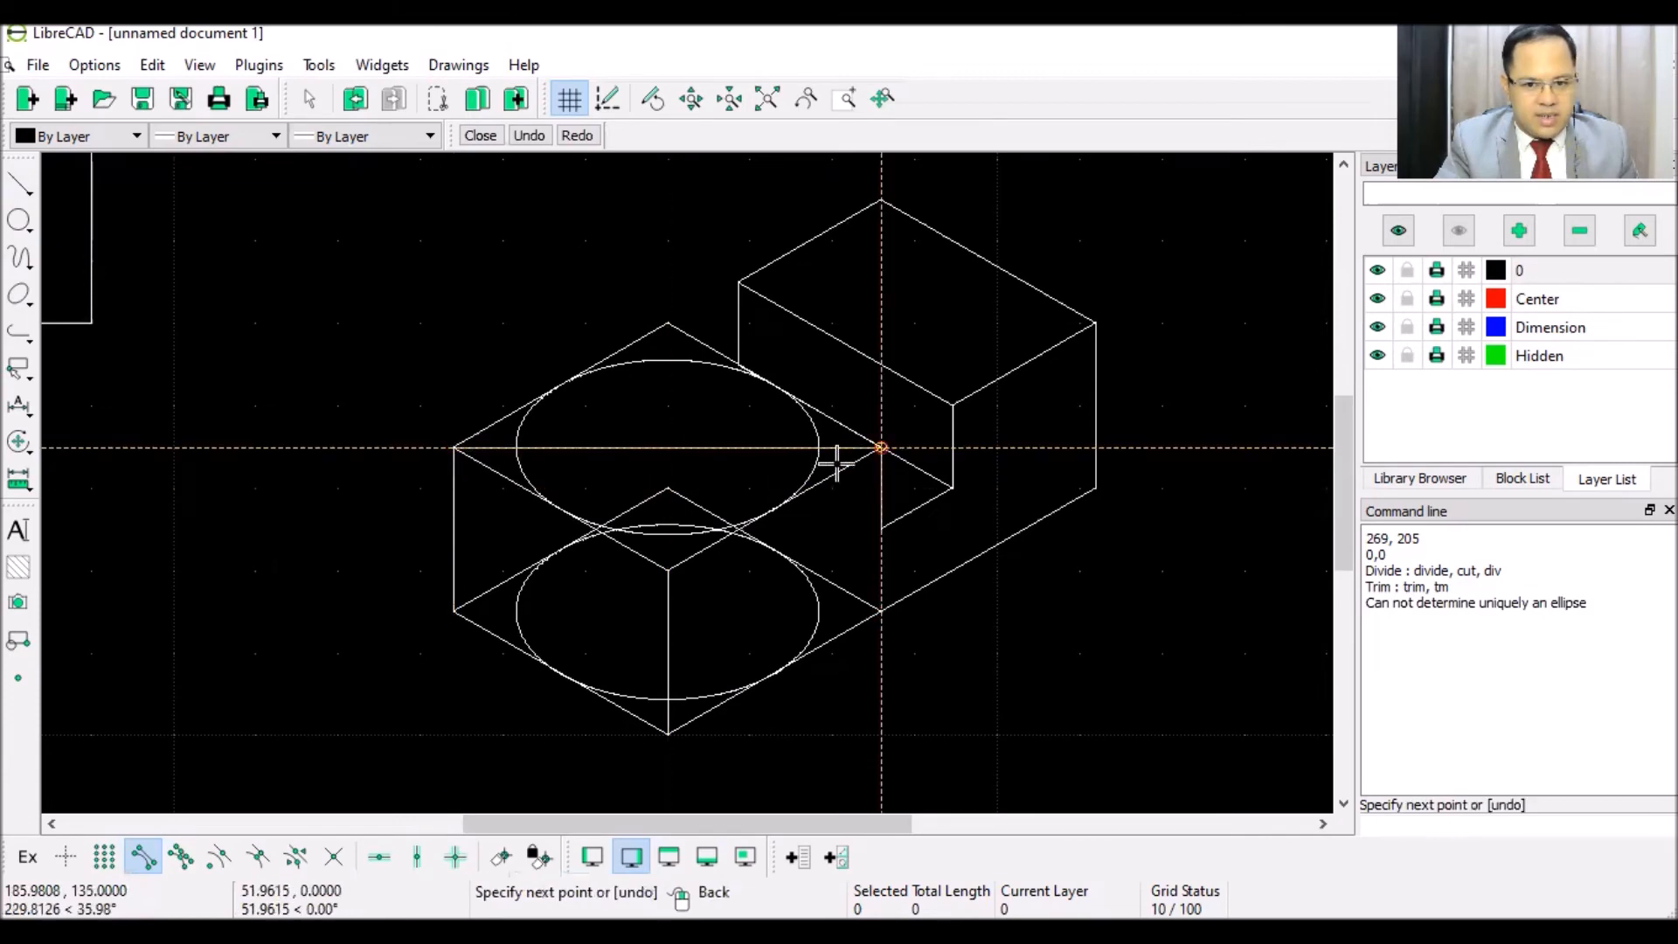
right_click(715, 582)
left_click(455, 617)
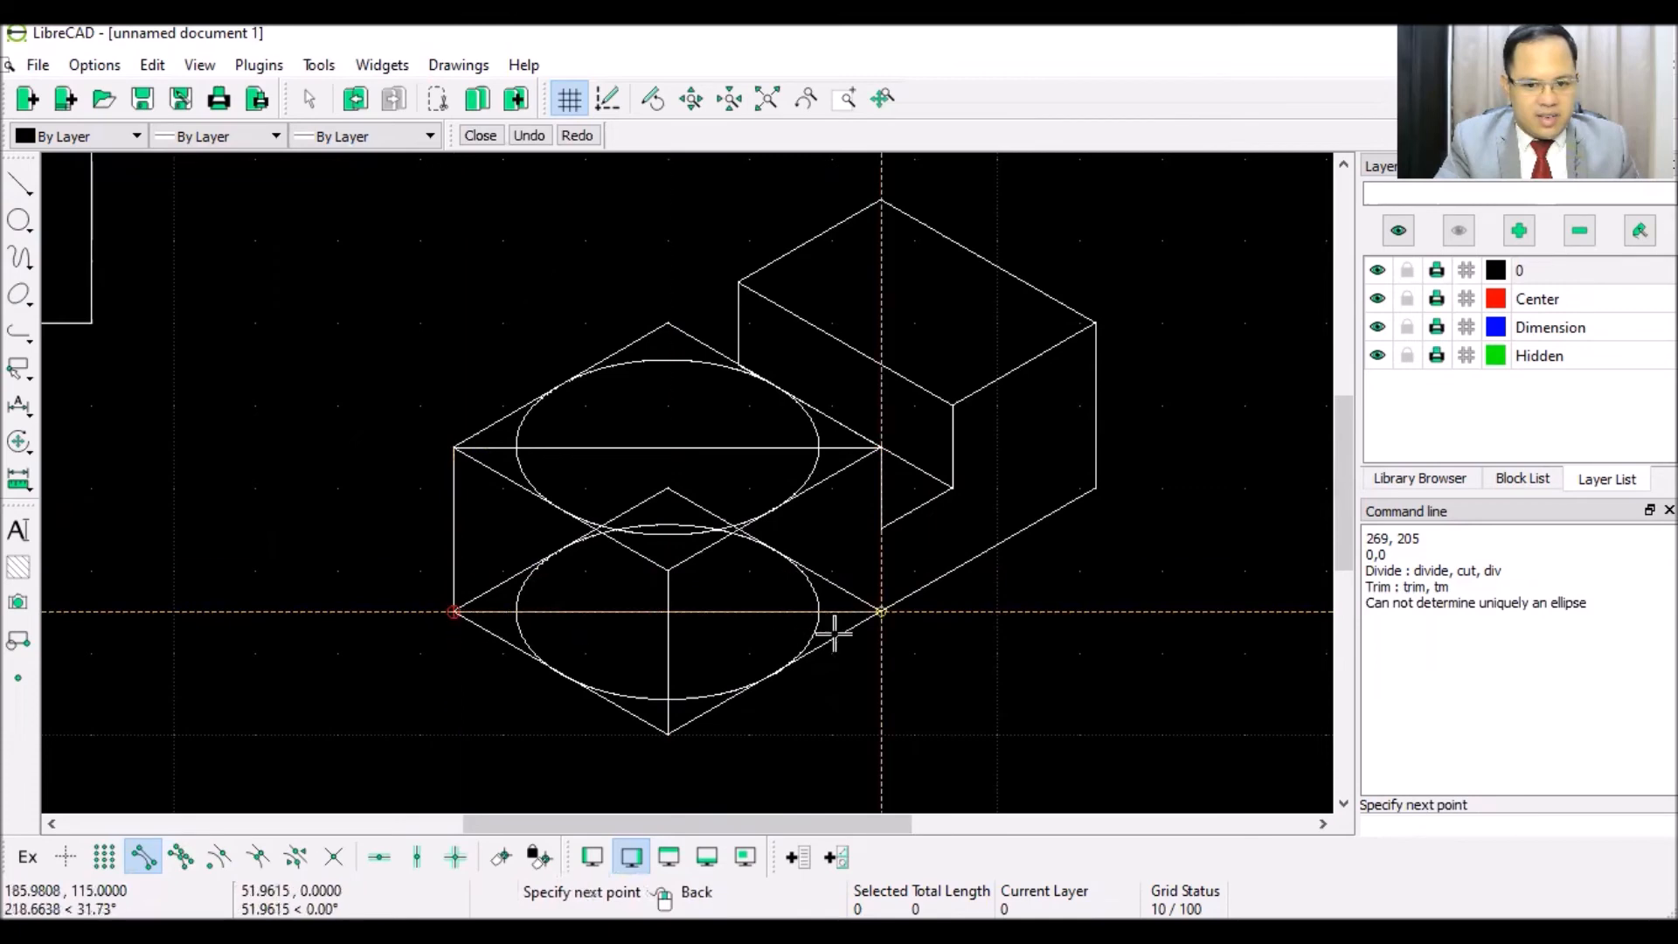
left_click(843, 638)
right_click(854, 657)
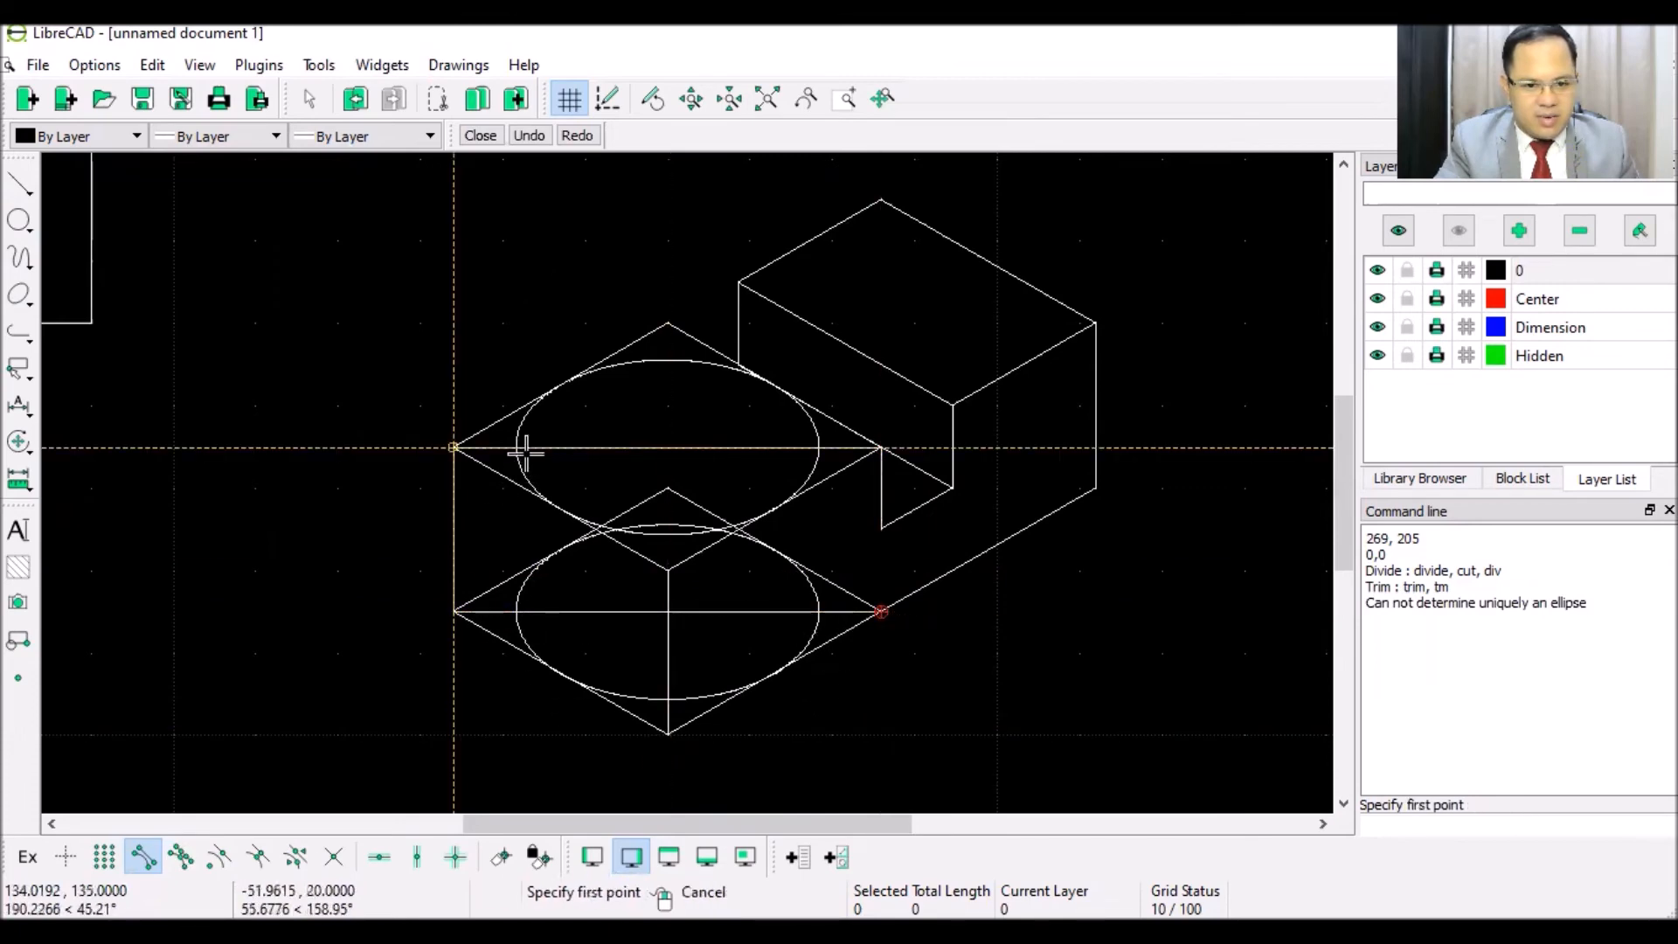
- With grid and intersection snaps on, draw a vertical line joining the ellipses' left sides
left_click(104, 856)
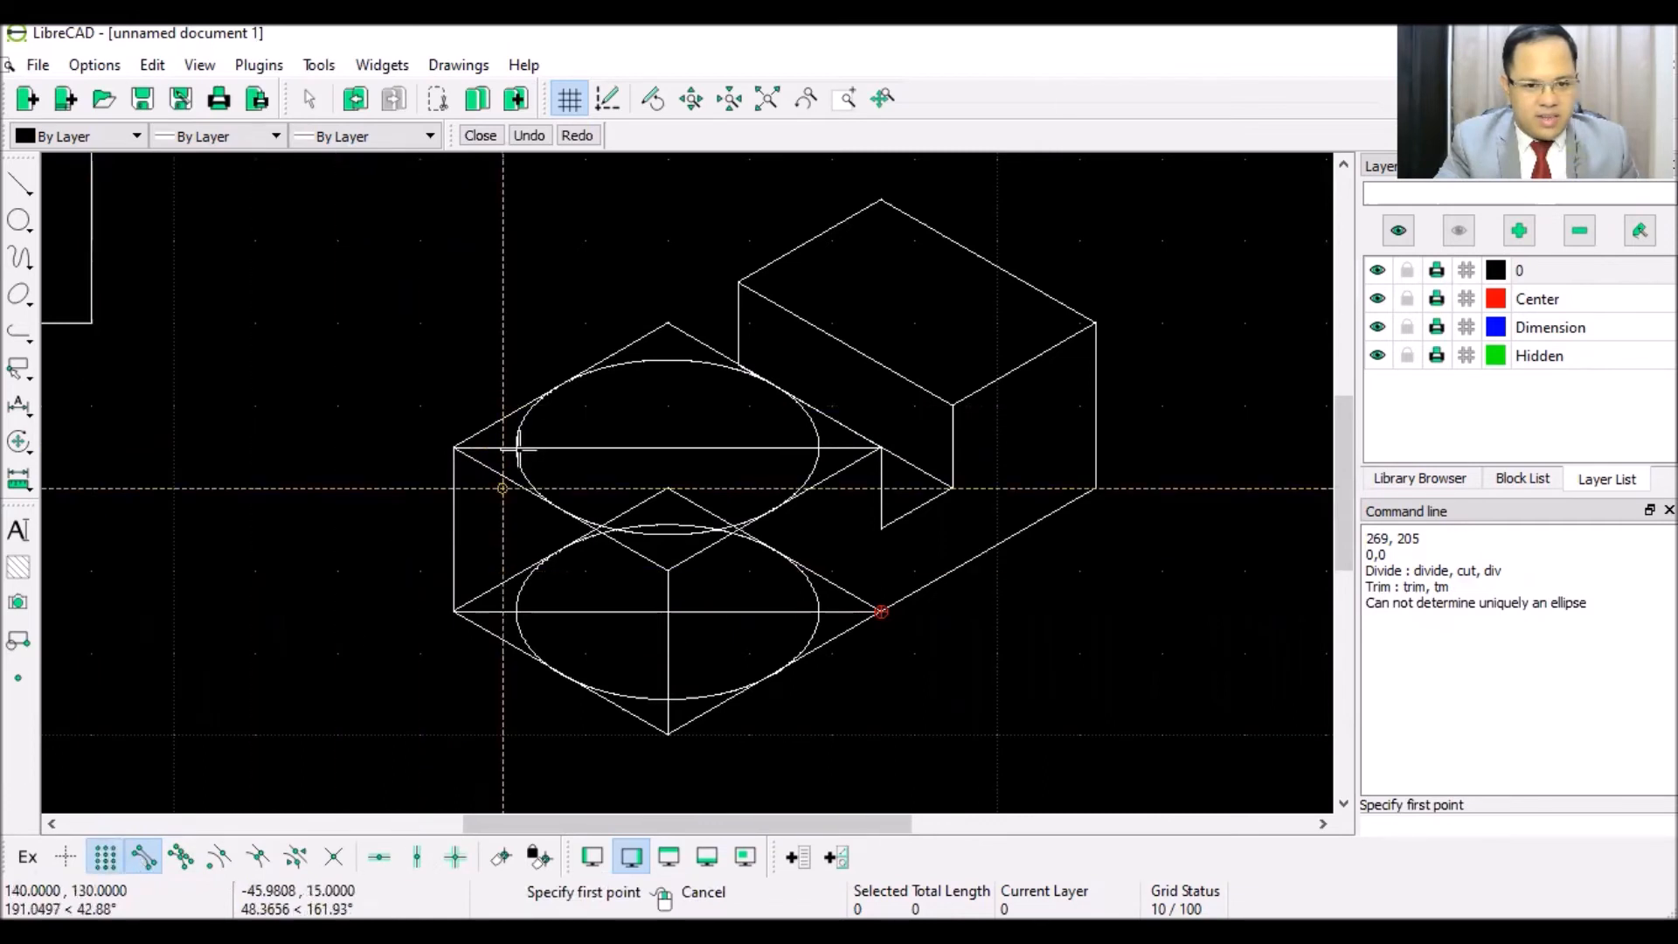
left_click(334, 859)
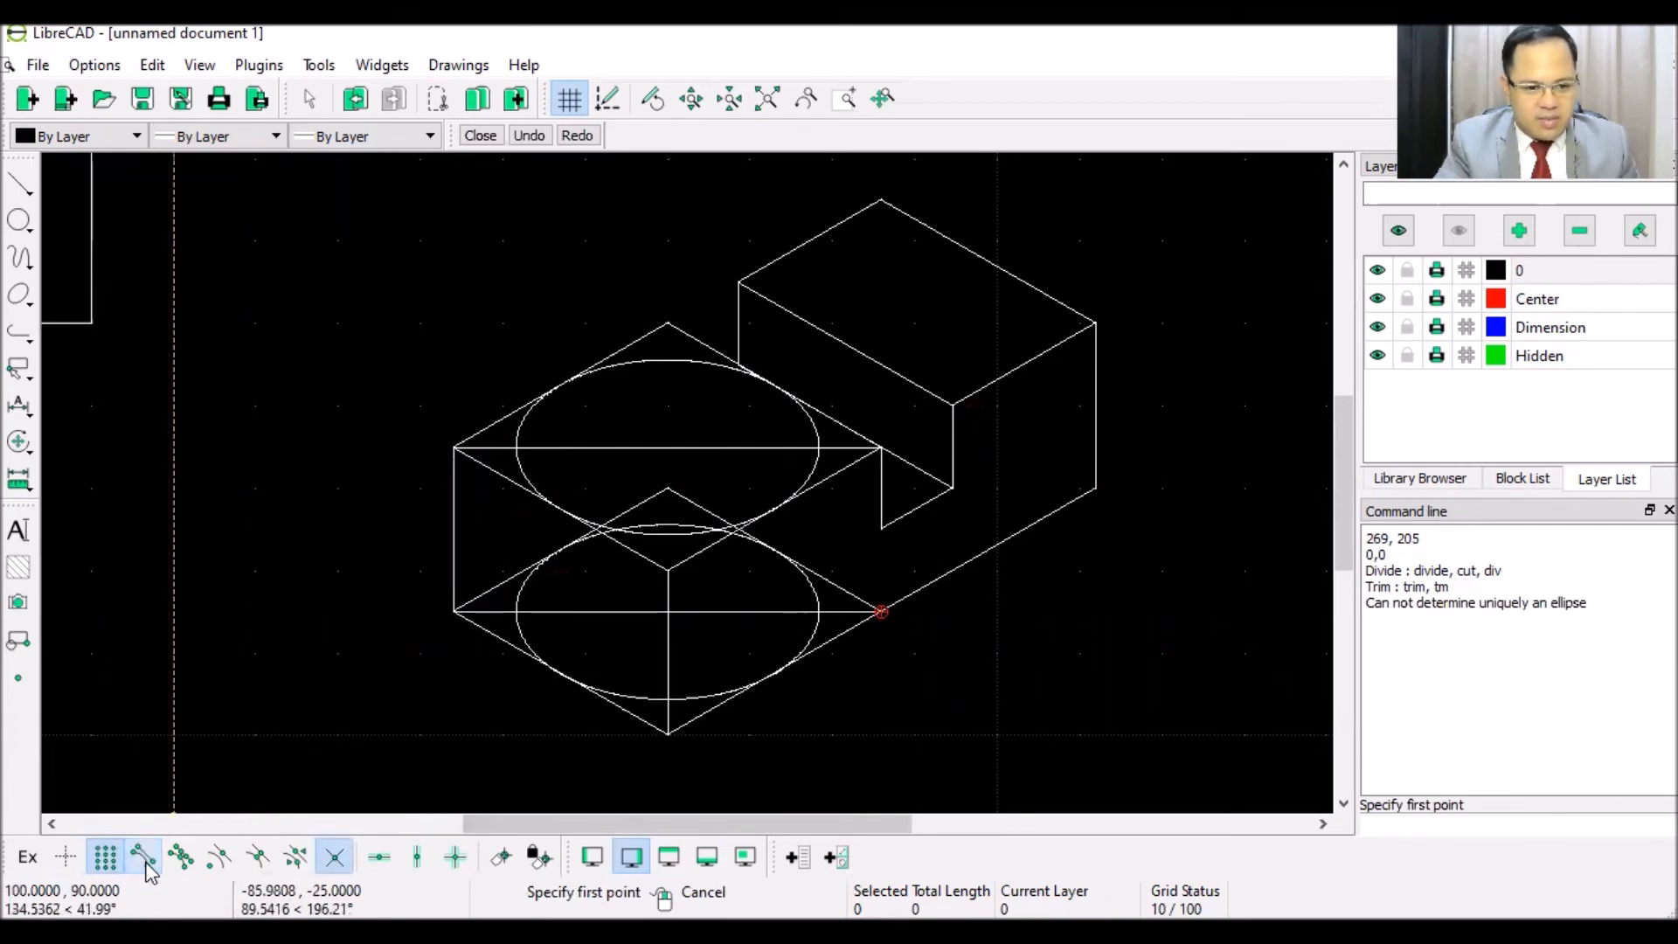
left_click(528, 447)
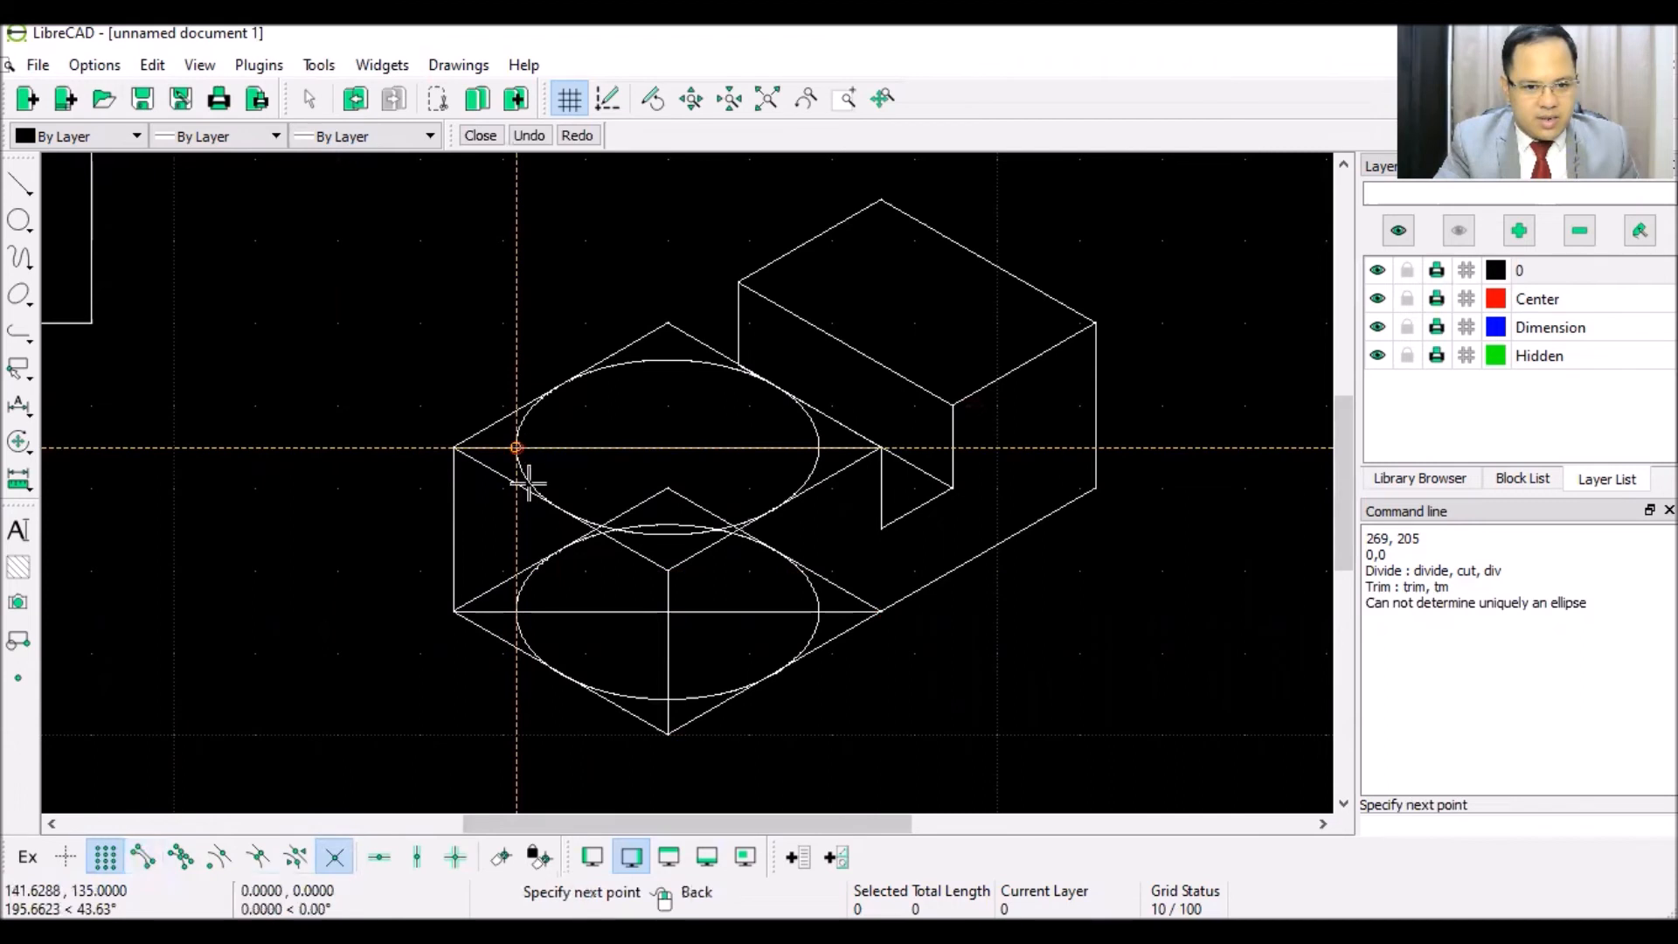
left_click(519, 608)
right_click(315, 558)
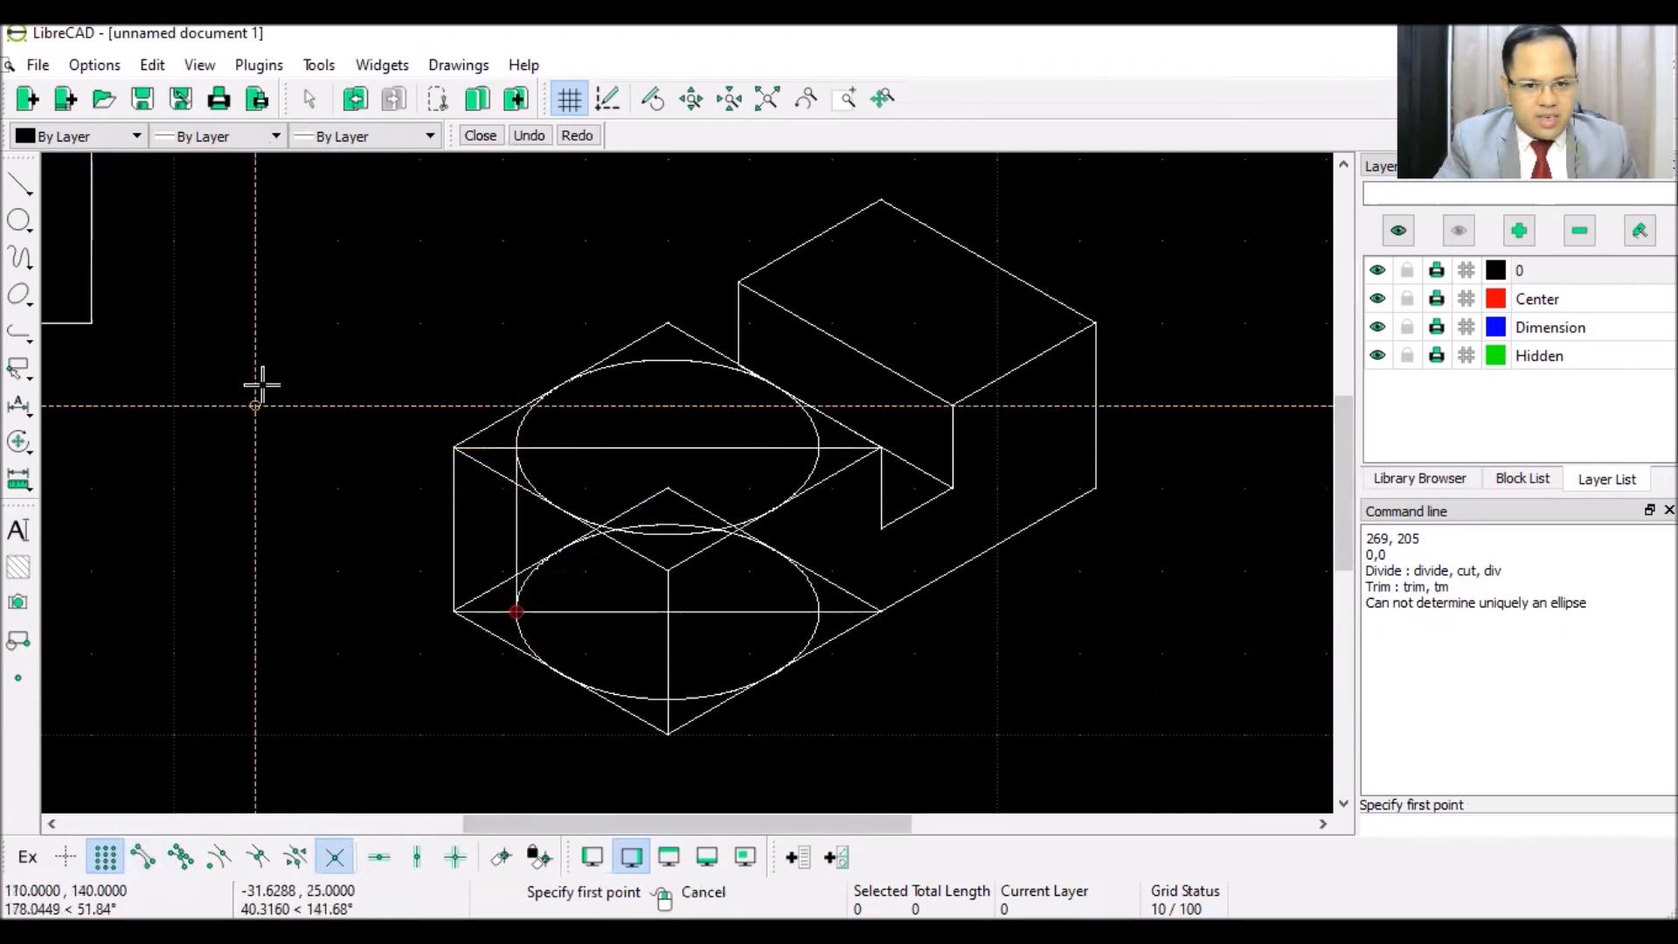
right_click(320, 549)
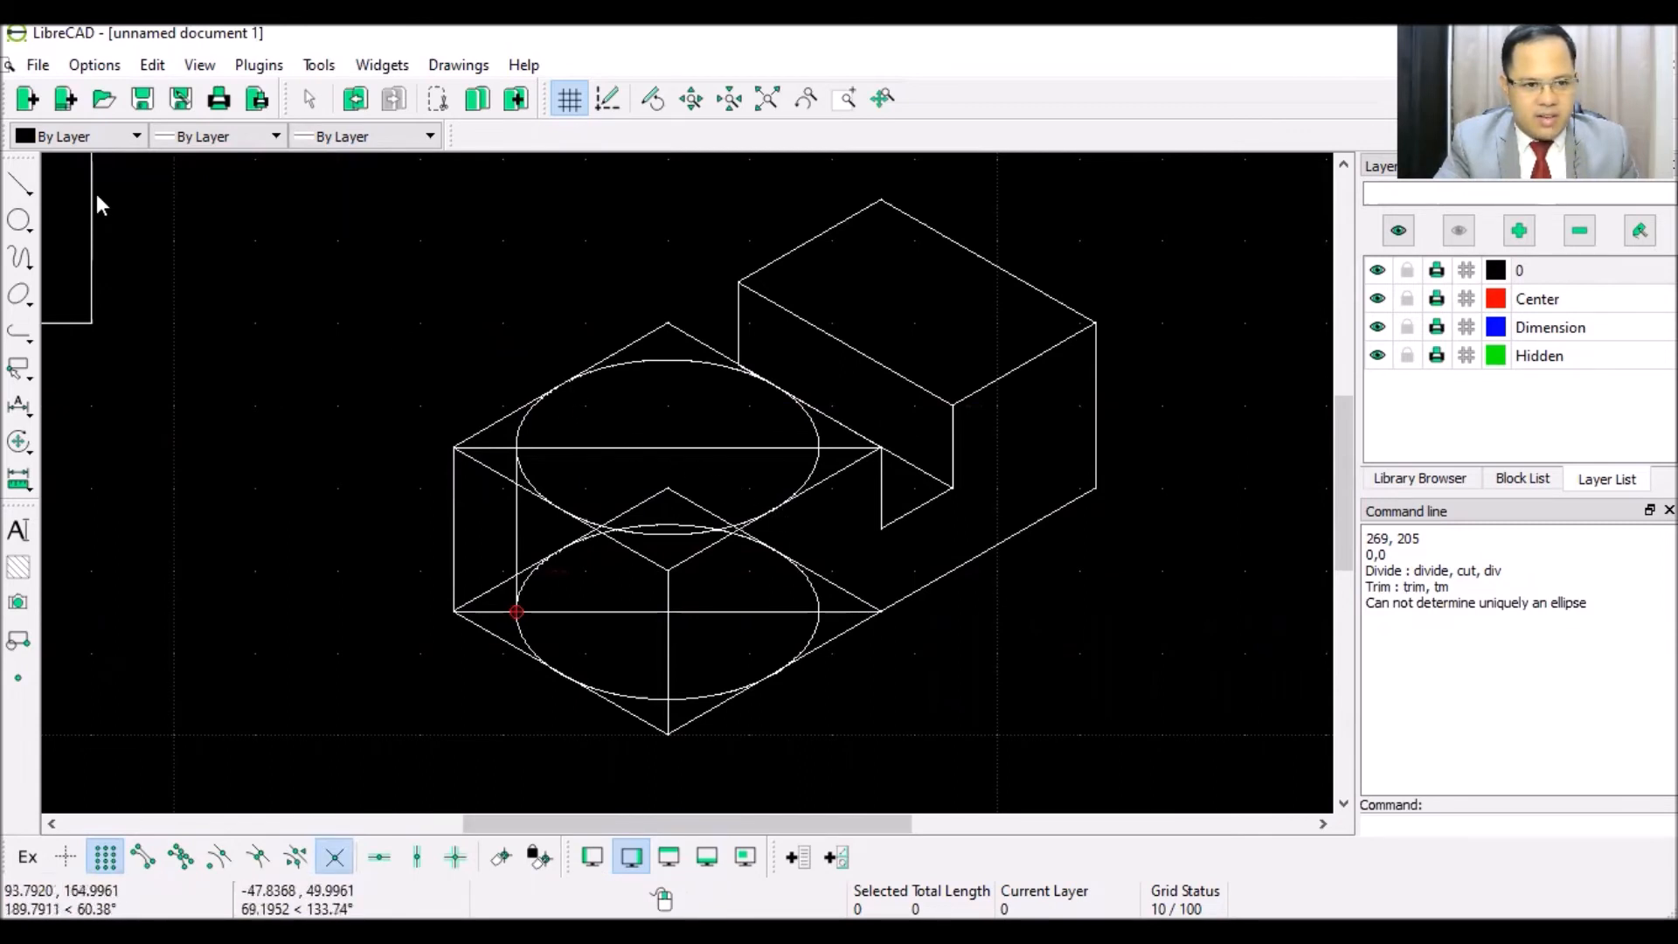
- With midpoint snap on, draw two parallel diagonals across the upper and lower ellipses
left_click(22, 188)
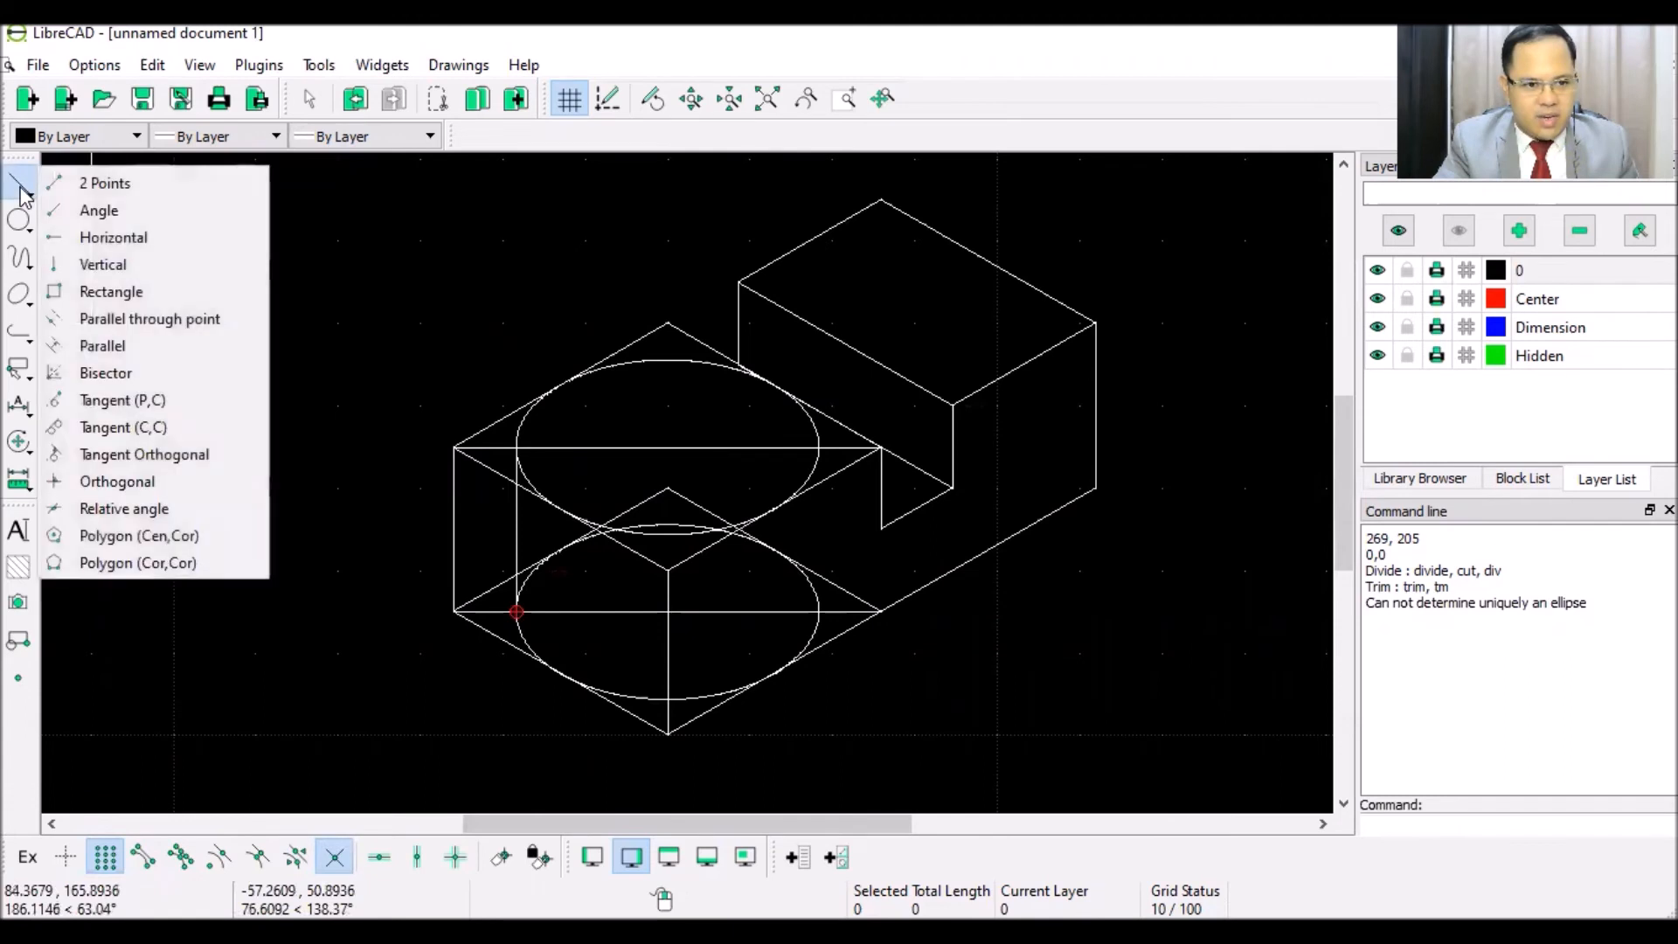
left_click(101, 182)
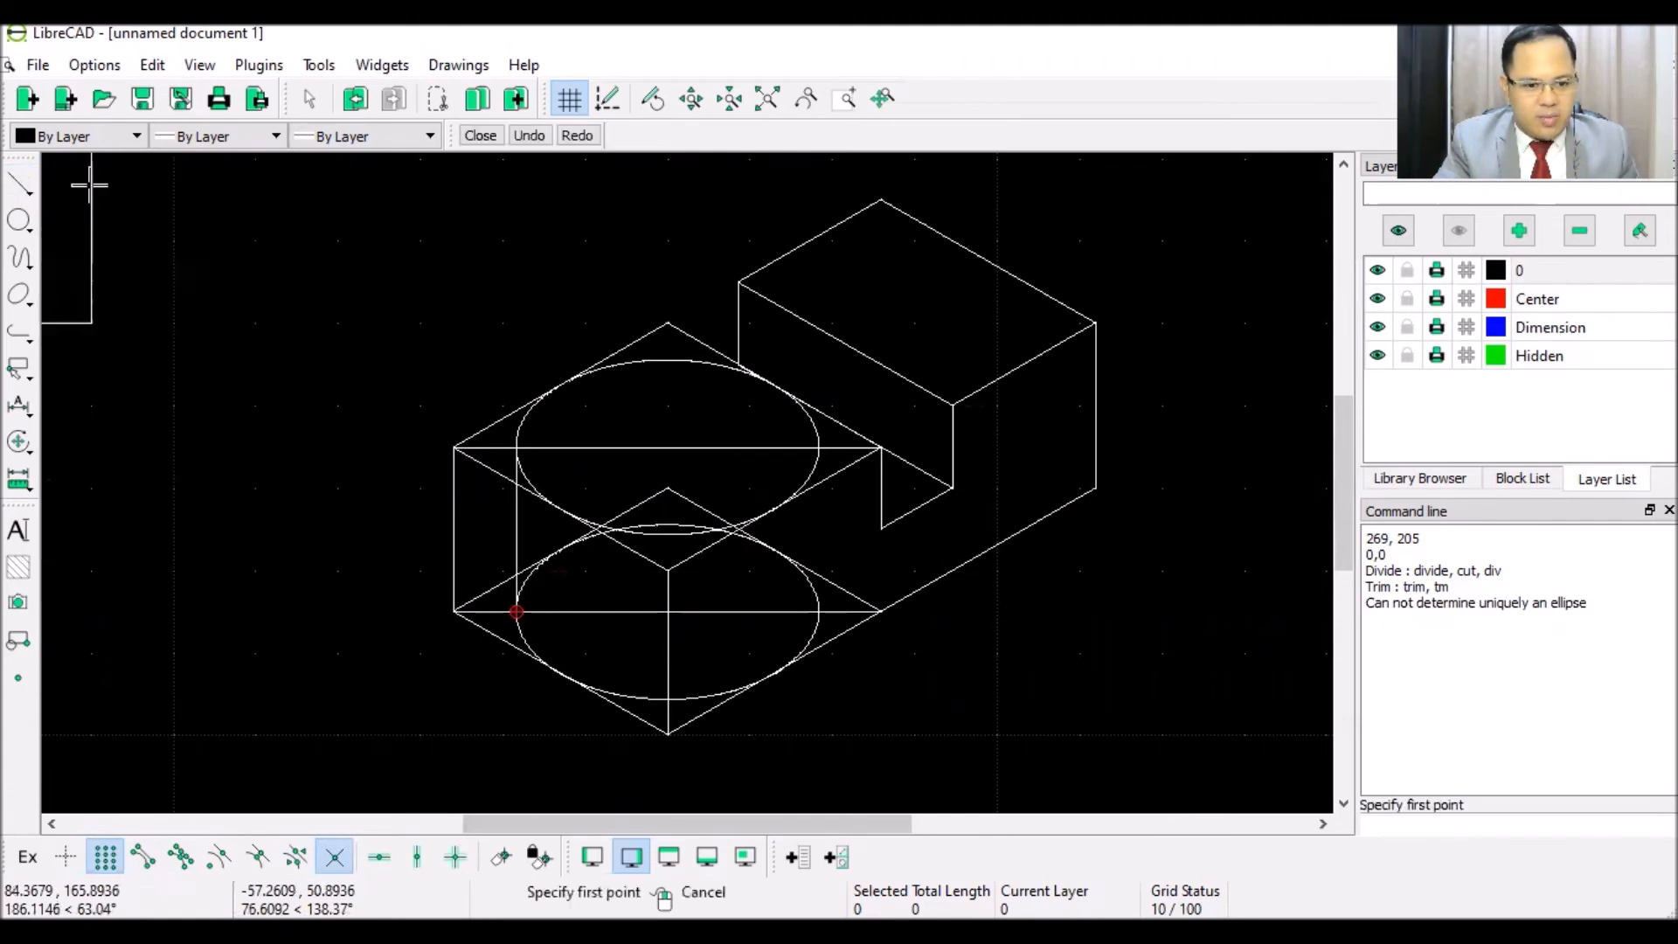
left_click(254, 861)
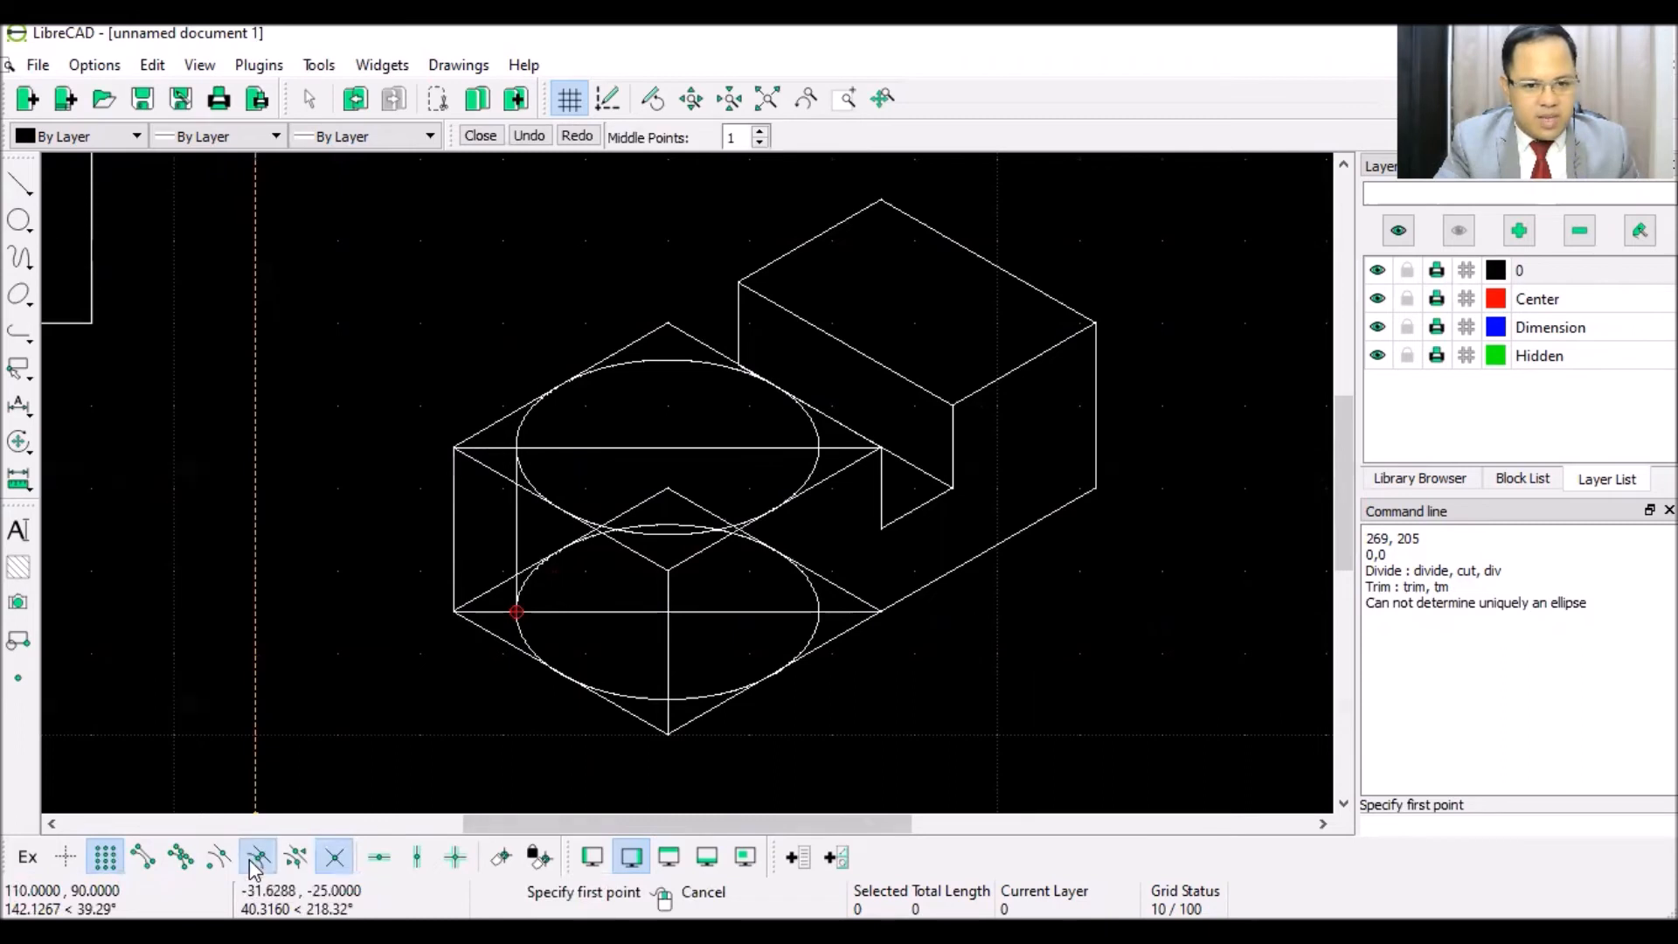
left_click(560, 386)
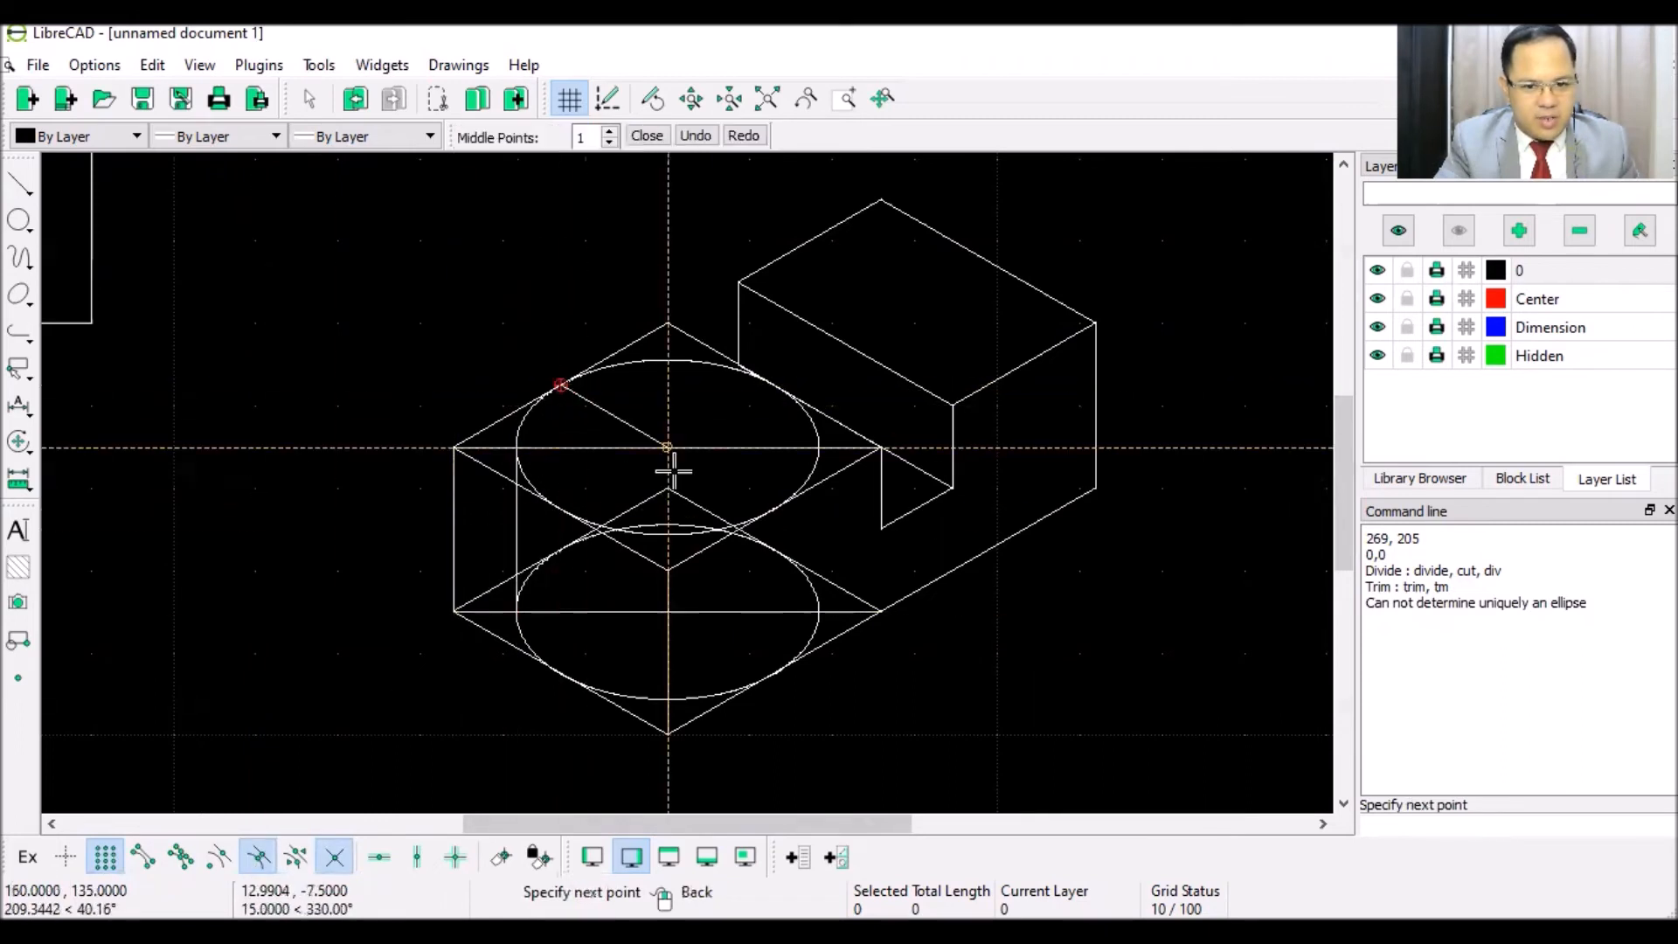
left_click(772, 511)
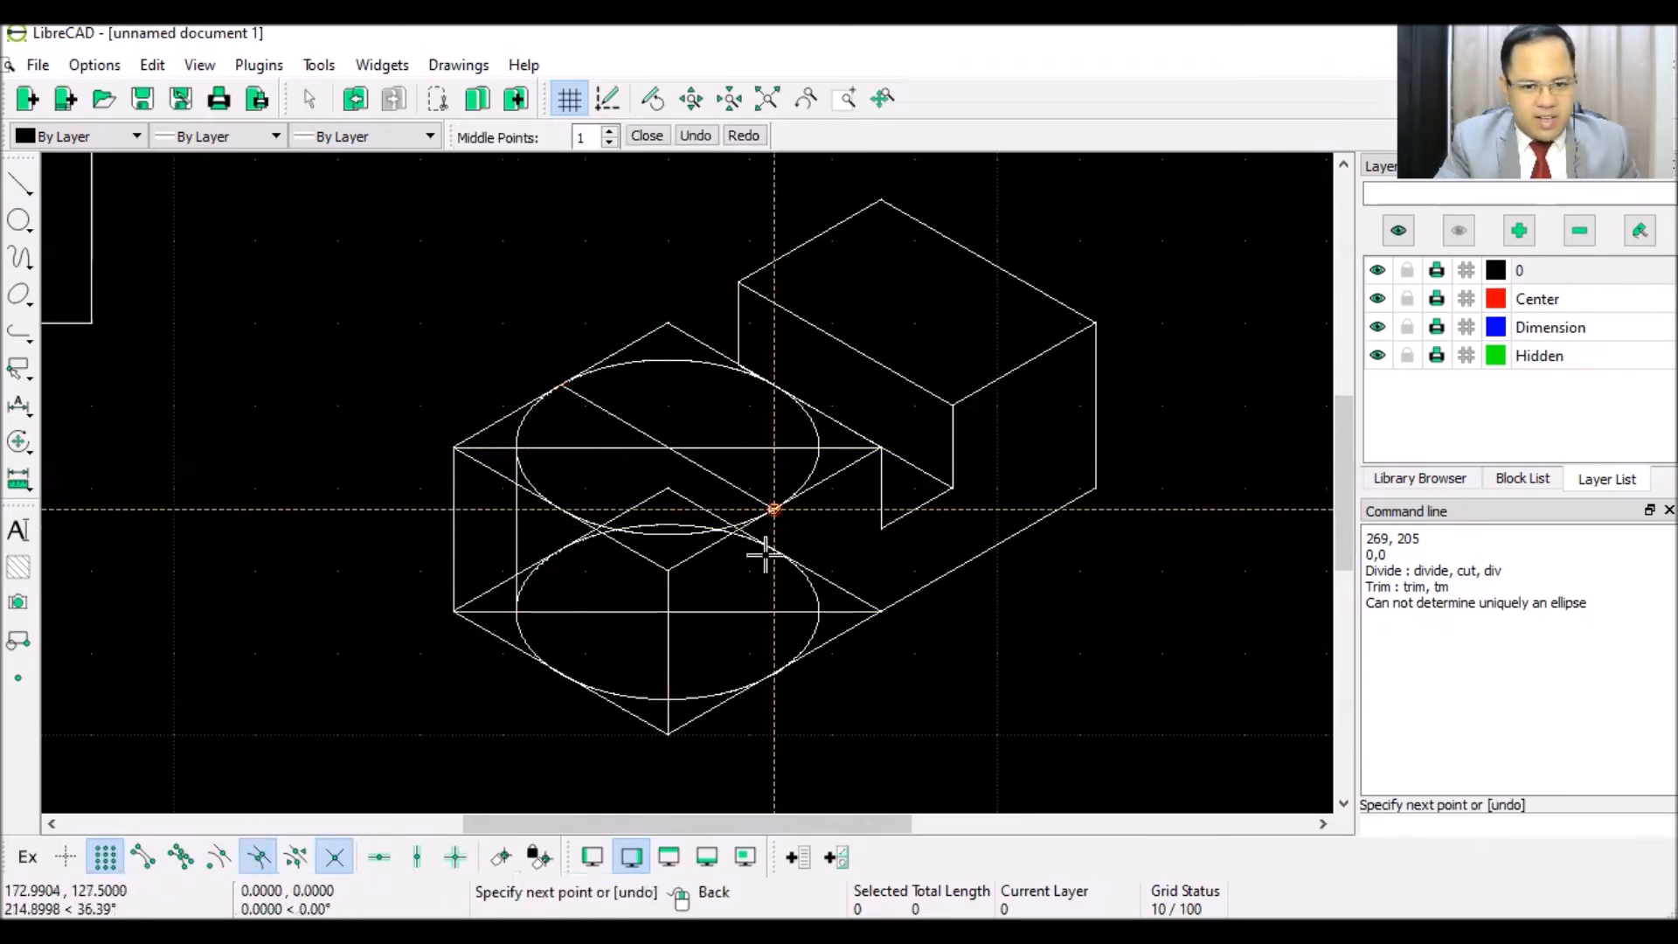
right_click(897, 686)
left_click(564, 549)
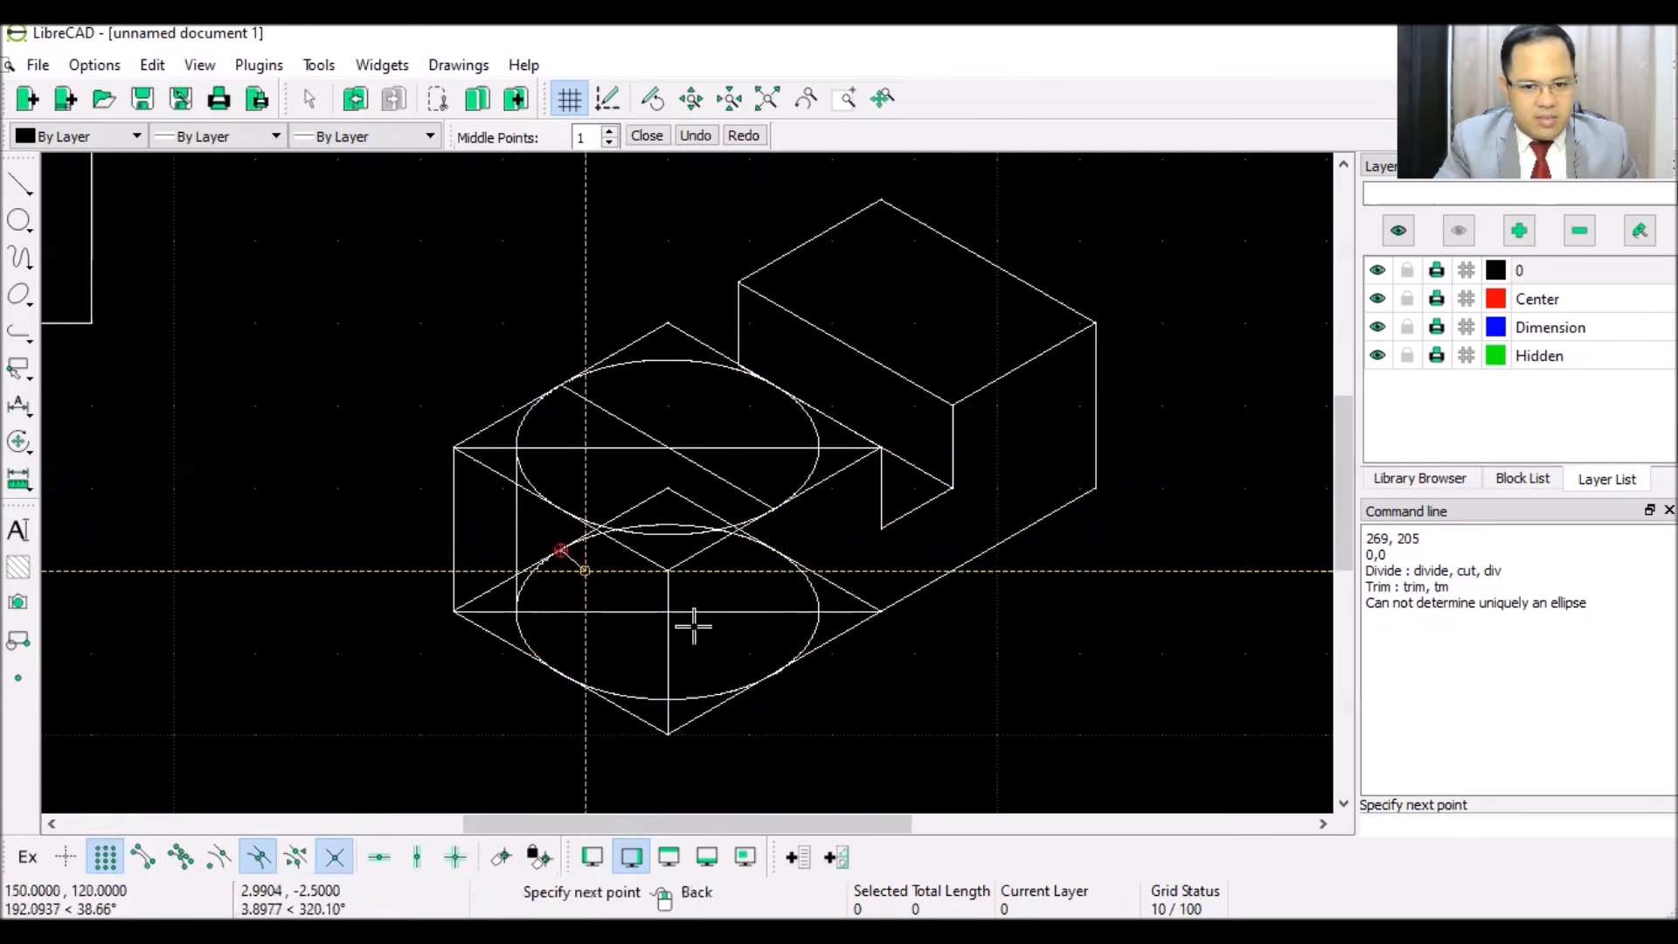
left_click(768, 670)
right_click(914, 652)
right_click(926, 656)
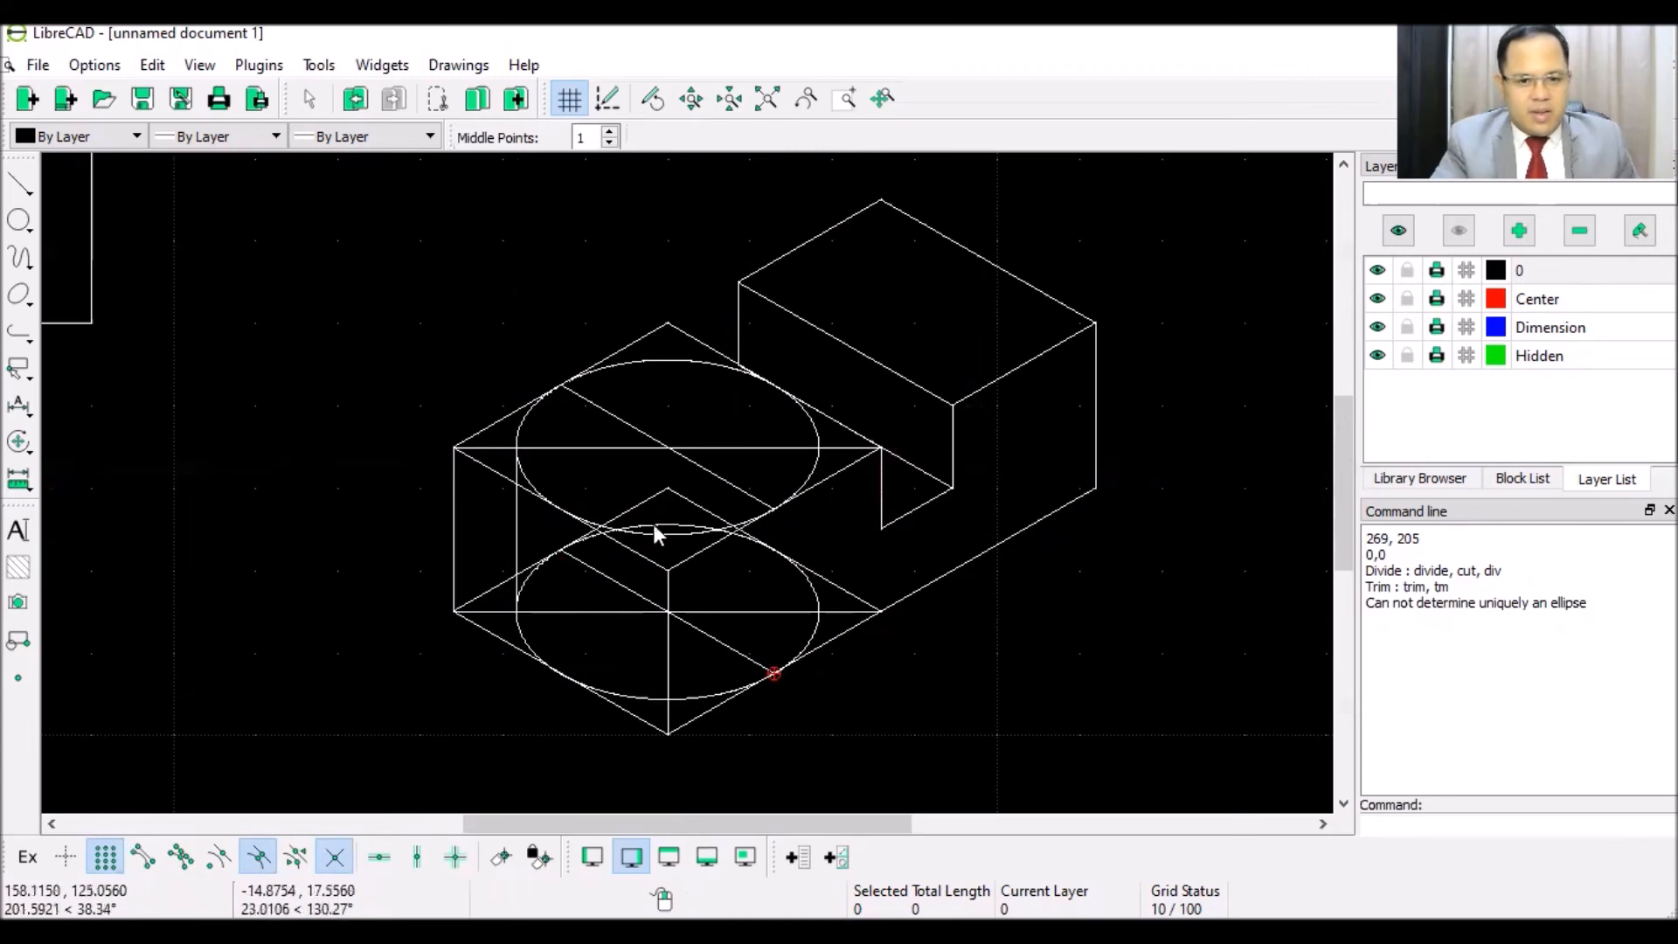
- Zoom in and out to inspect the new lines, then open the Tools menu
scroll(641, 450, "up", 1)
scroll(651, 437, "up", 4)
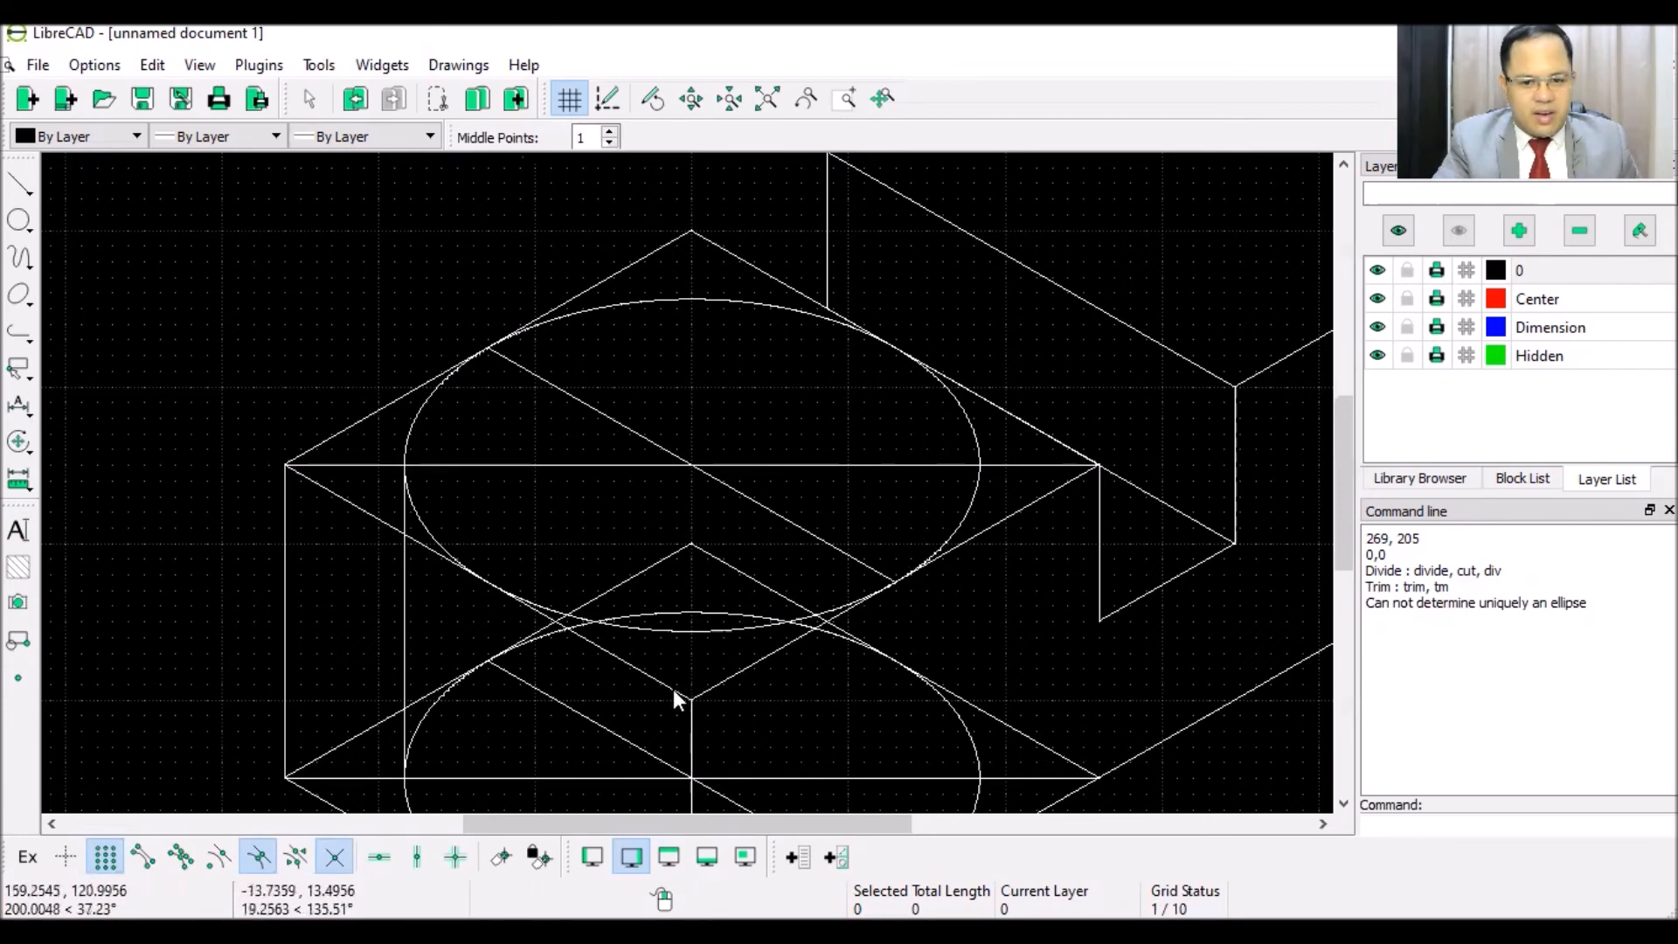
scroll(670, 691, "down", 4)
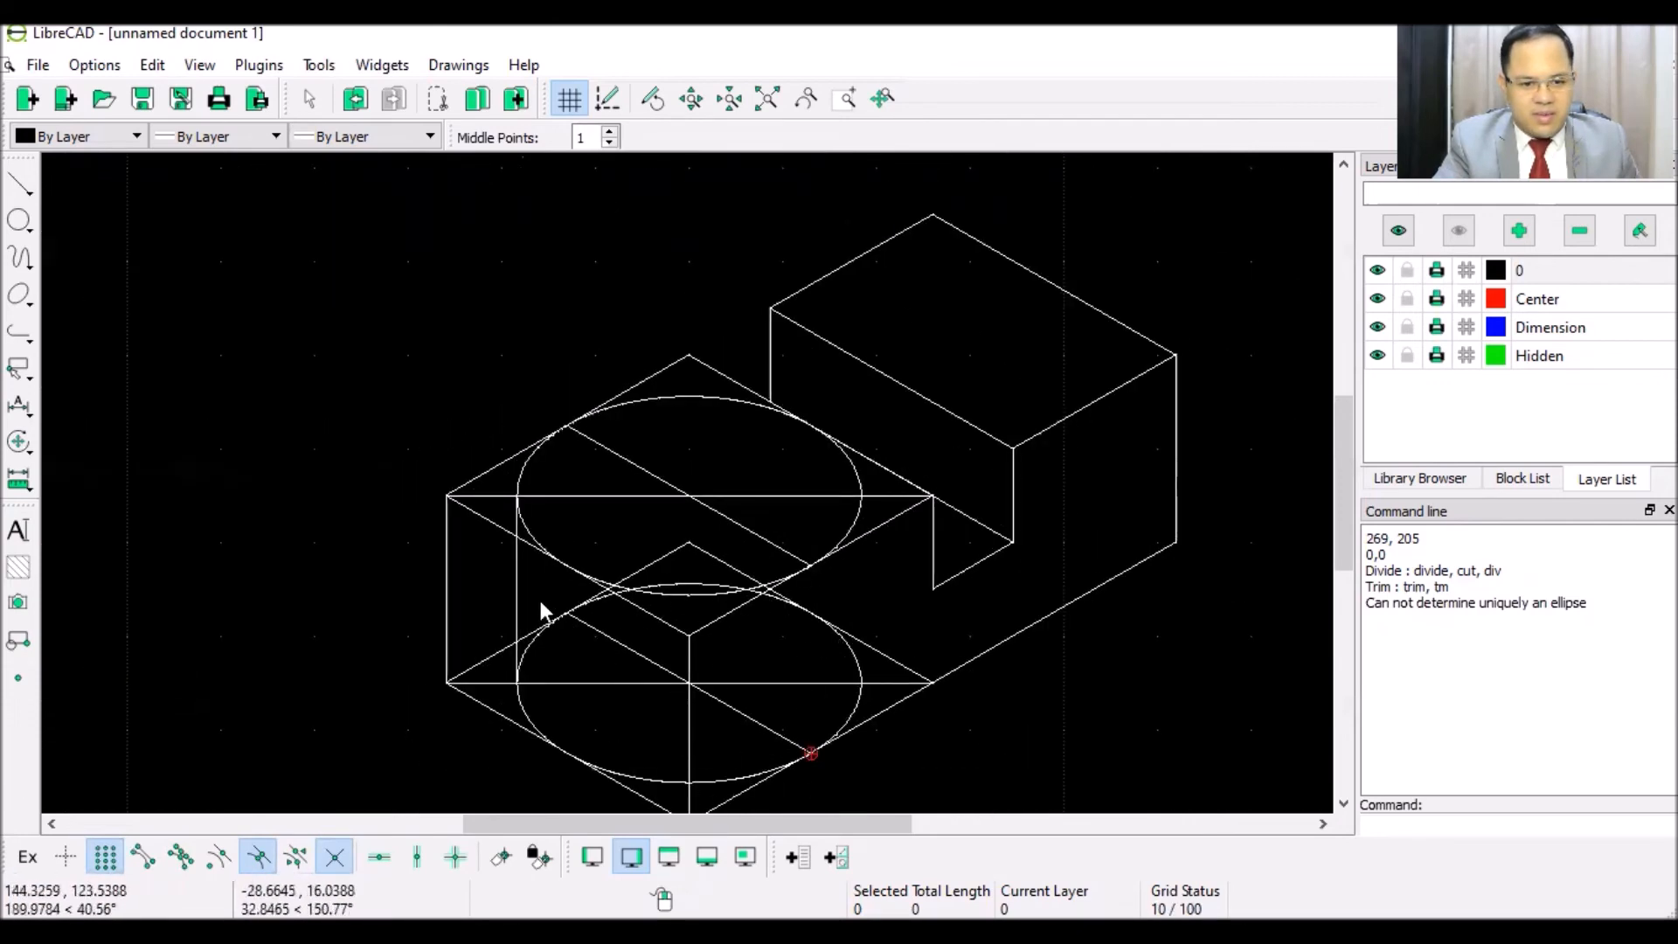
scroll(650, 637, "up", 1)
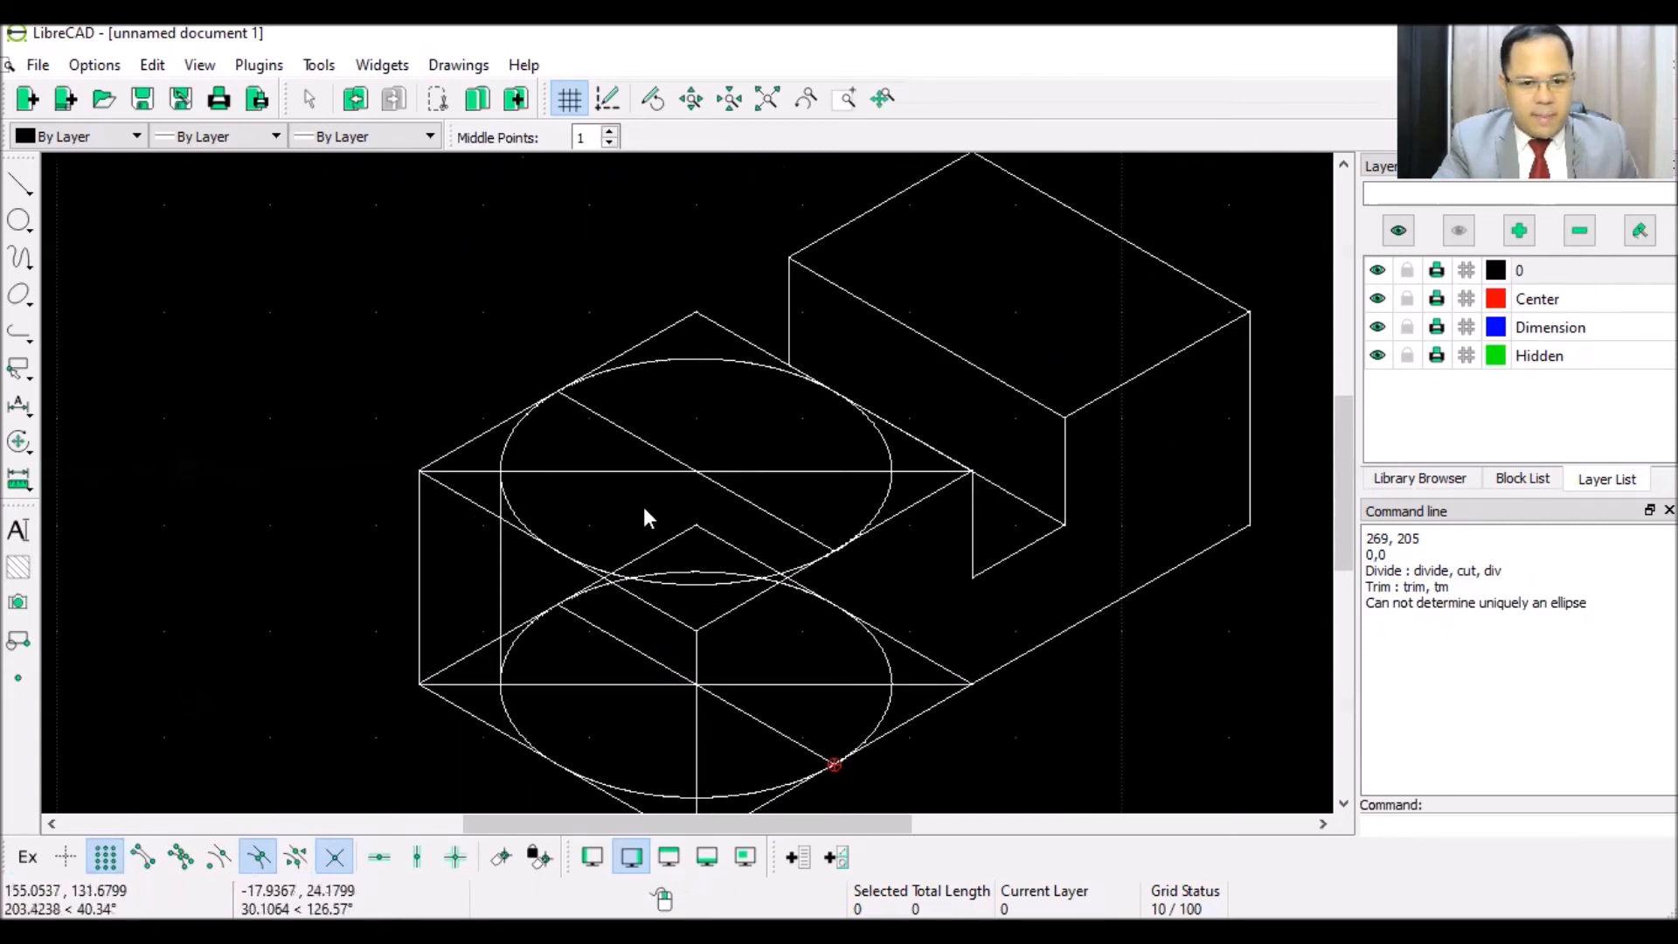
left_click(317, 67)
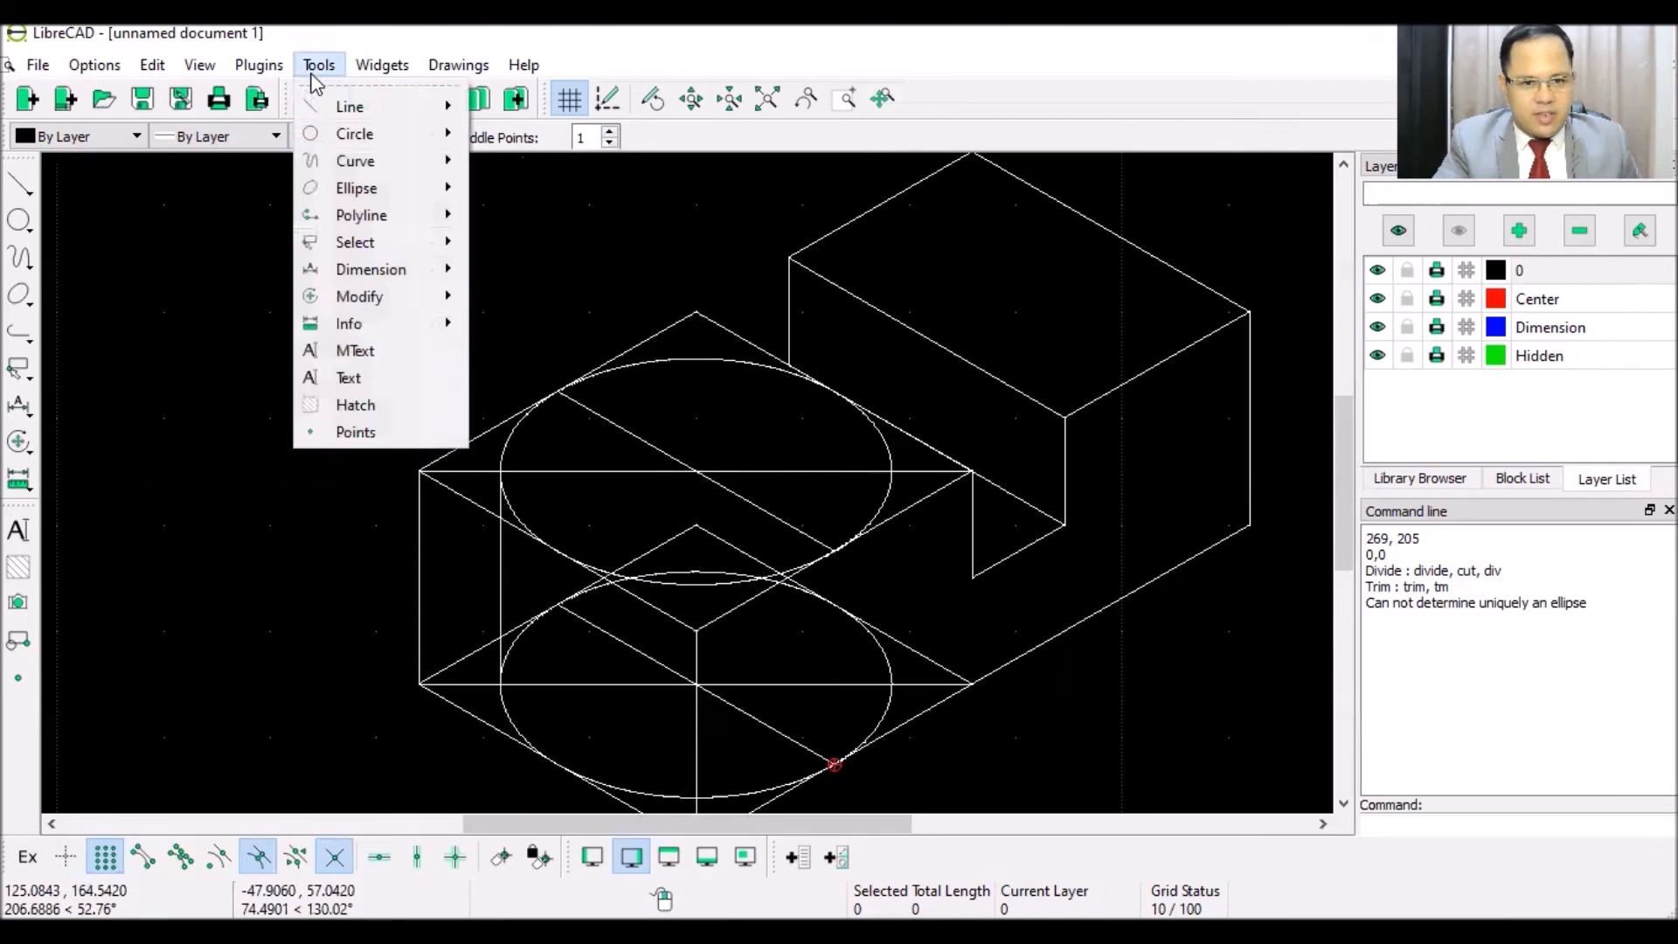
- Trim away the upper ellipse's right portion against the upper diagonal
mouse_move(369, 297)
mouse_move(647, 306)
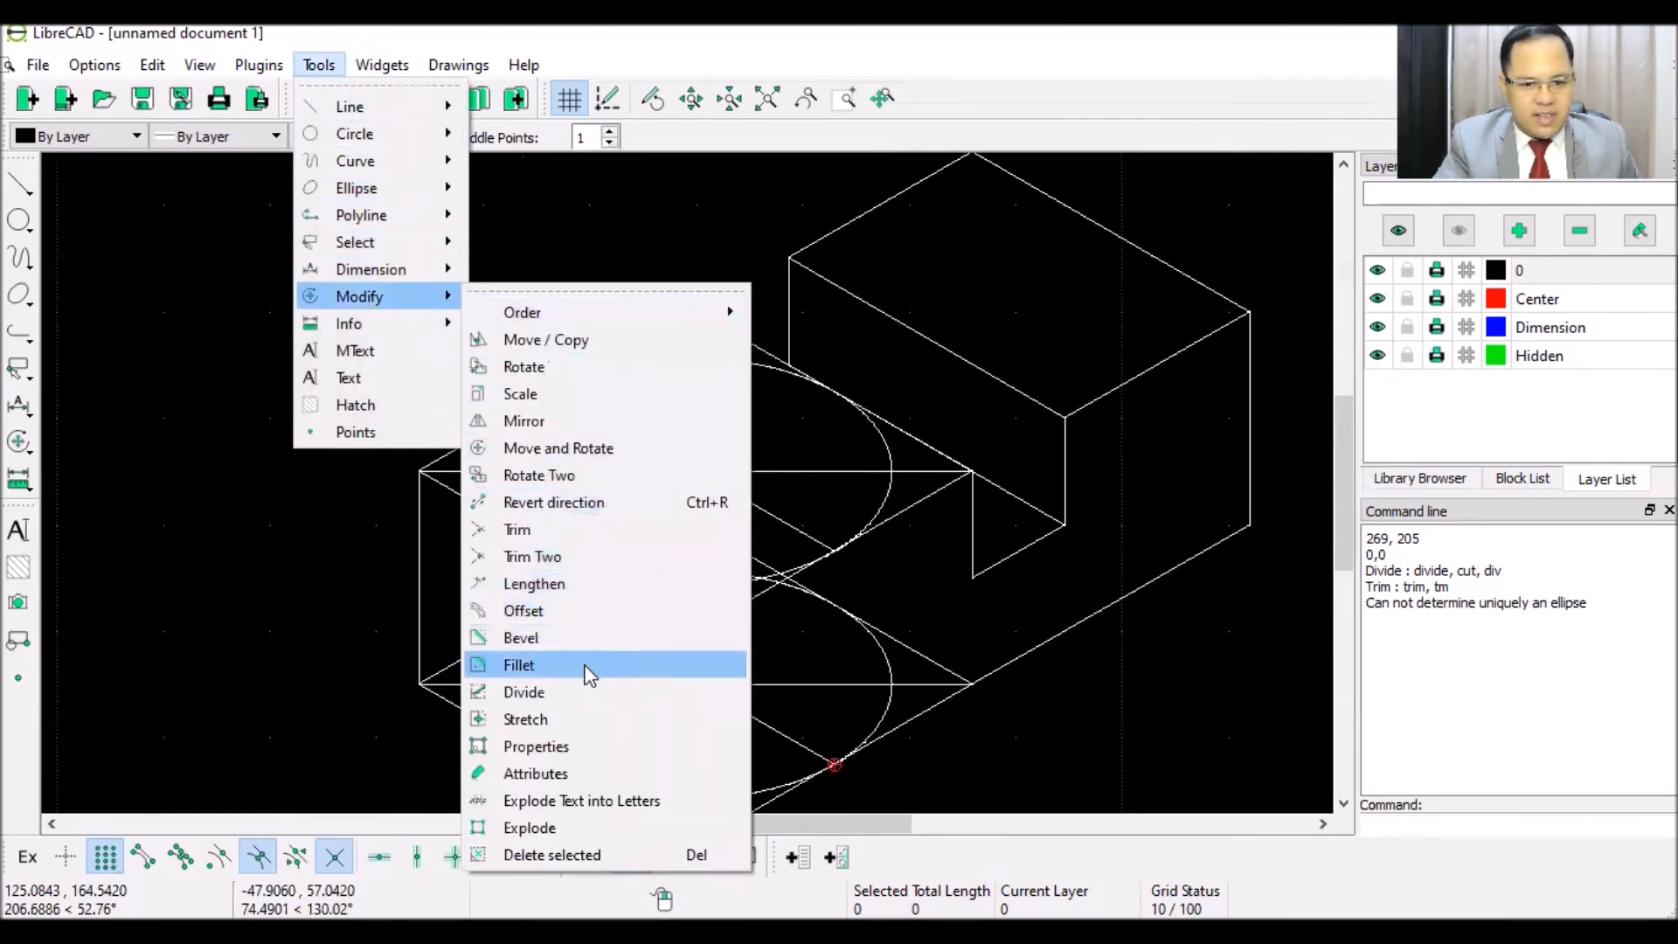
left_click(535, 528)
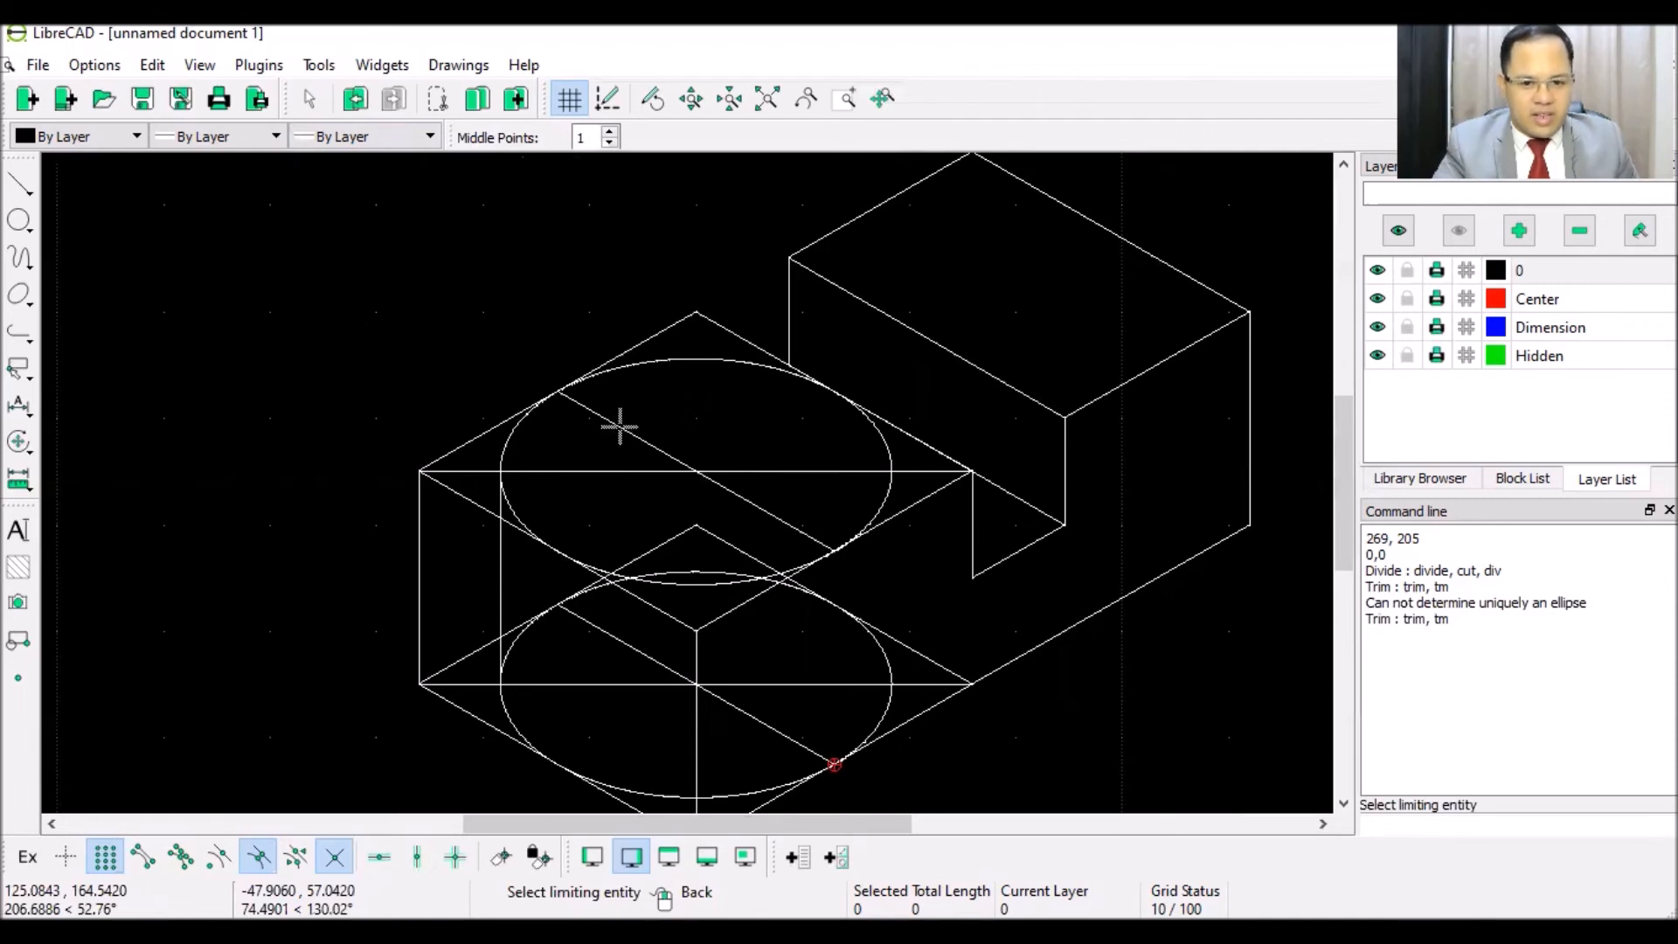
left_click(620, 427)
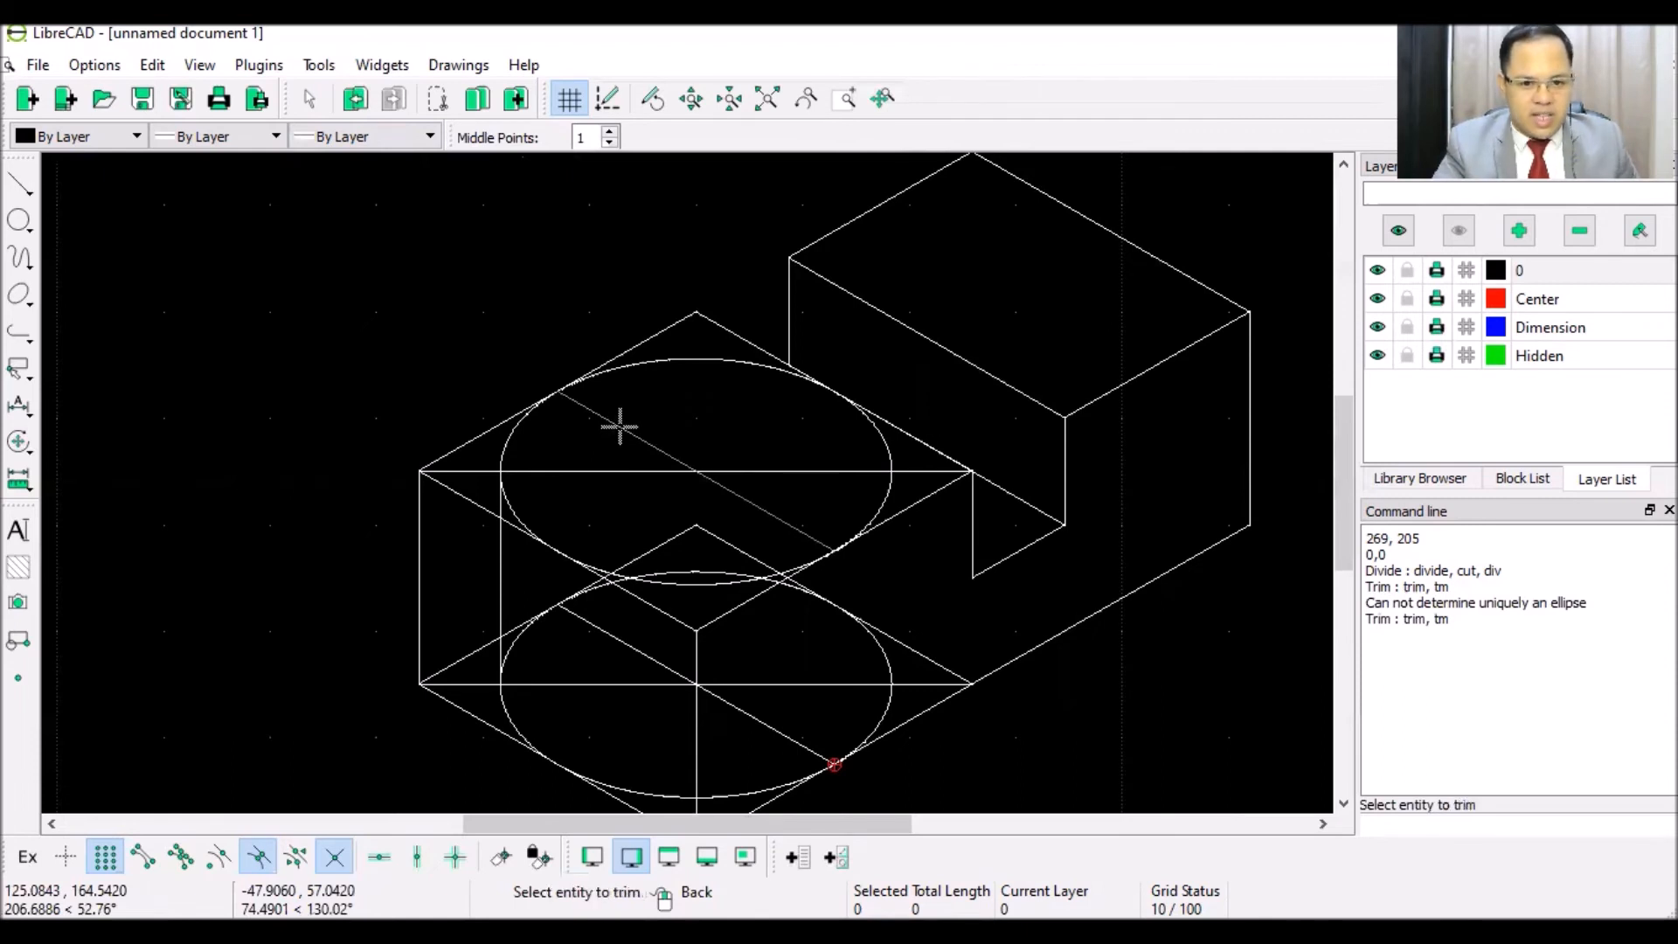
left_click(507, 437)
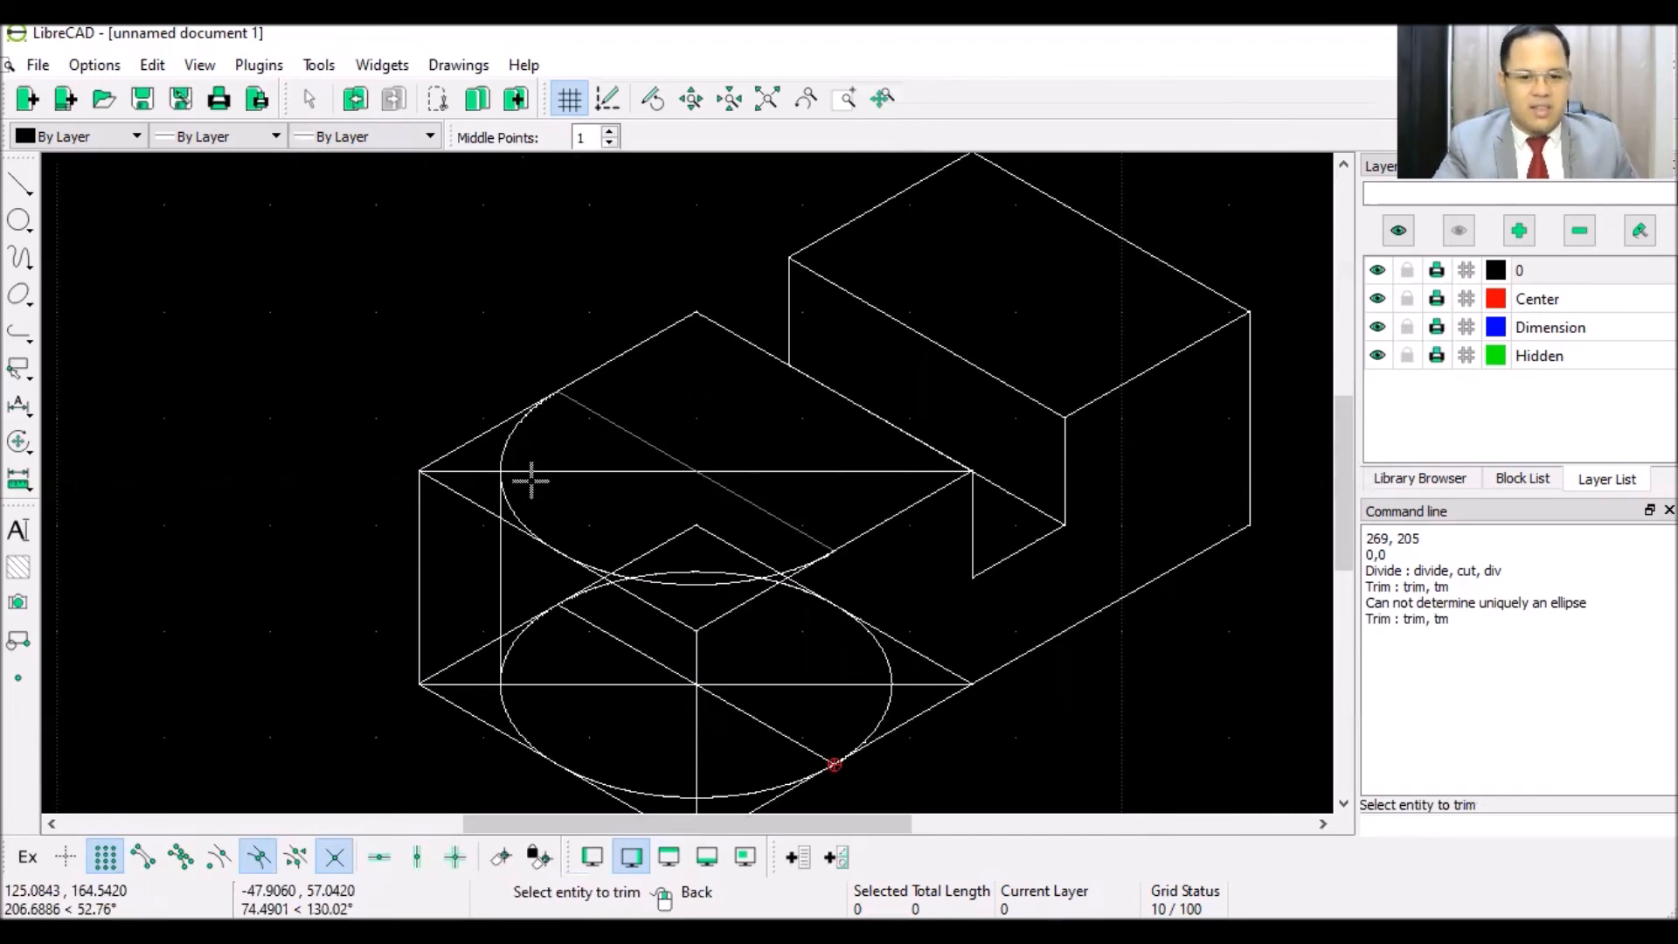
right_click(624, 631)
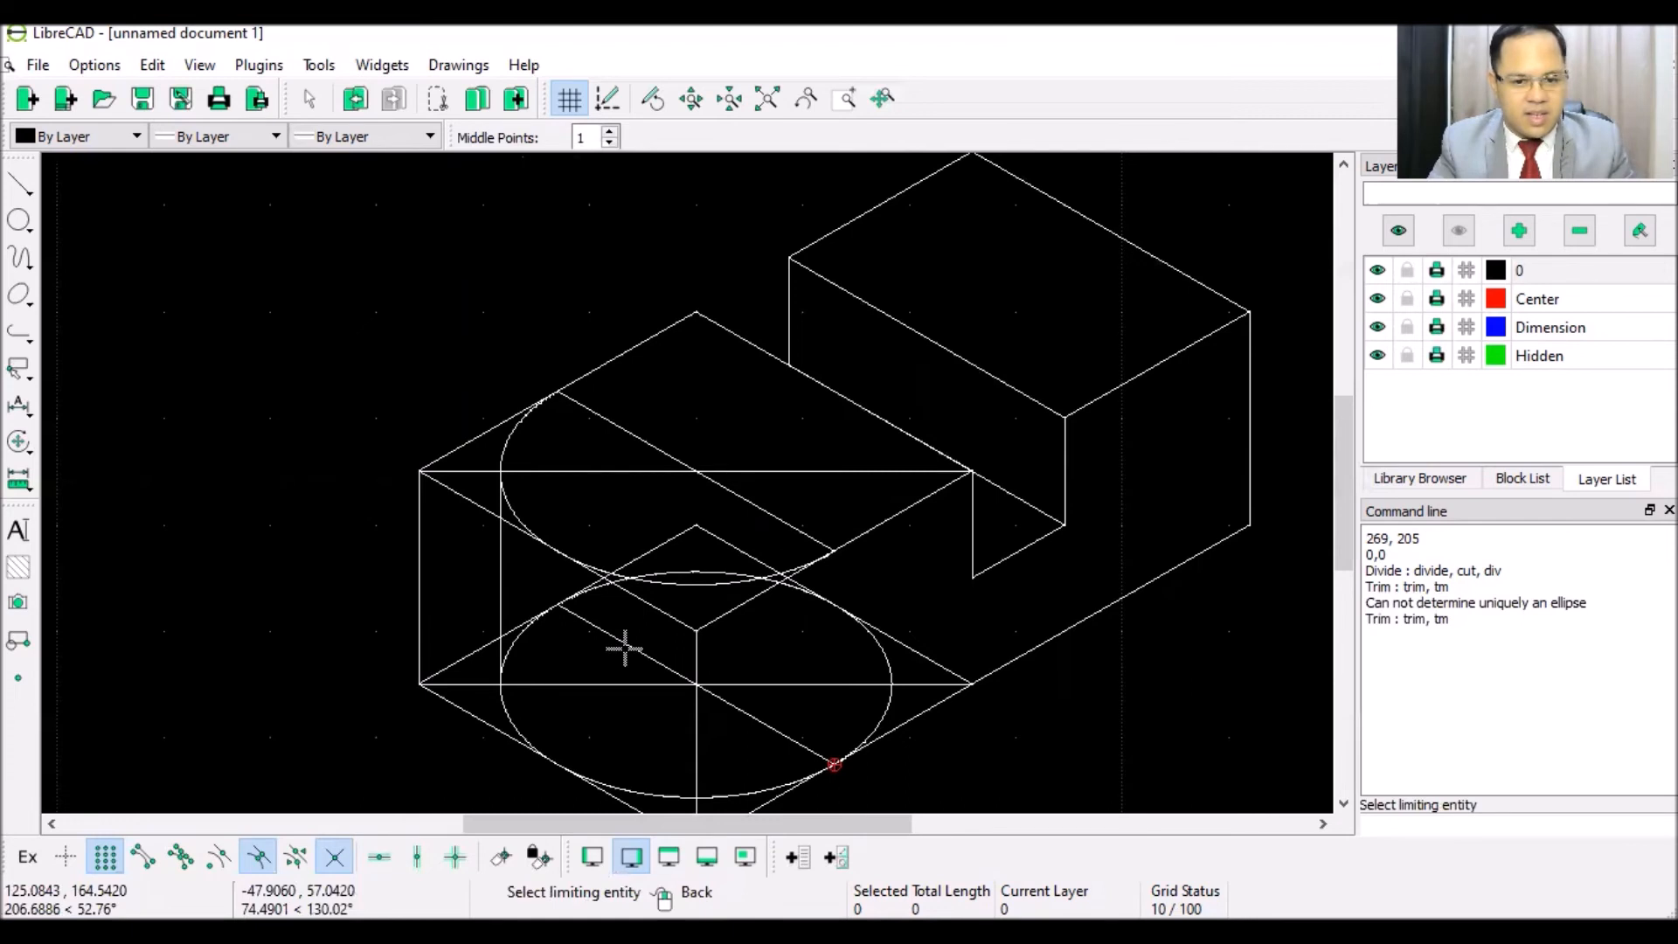
- Trim against the lower diagonal, undoing the unwanted extended line
left_click(624, 646)
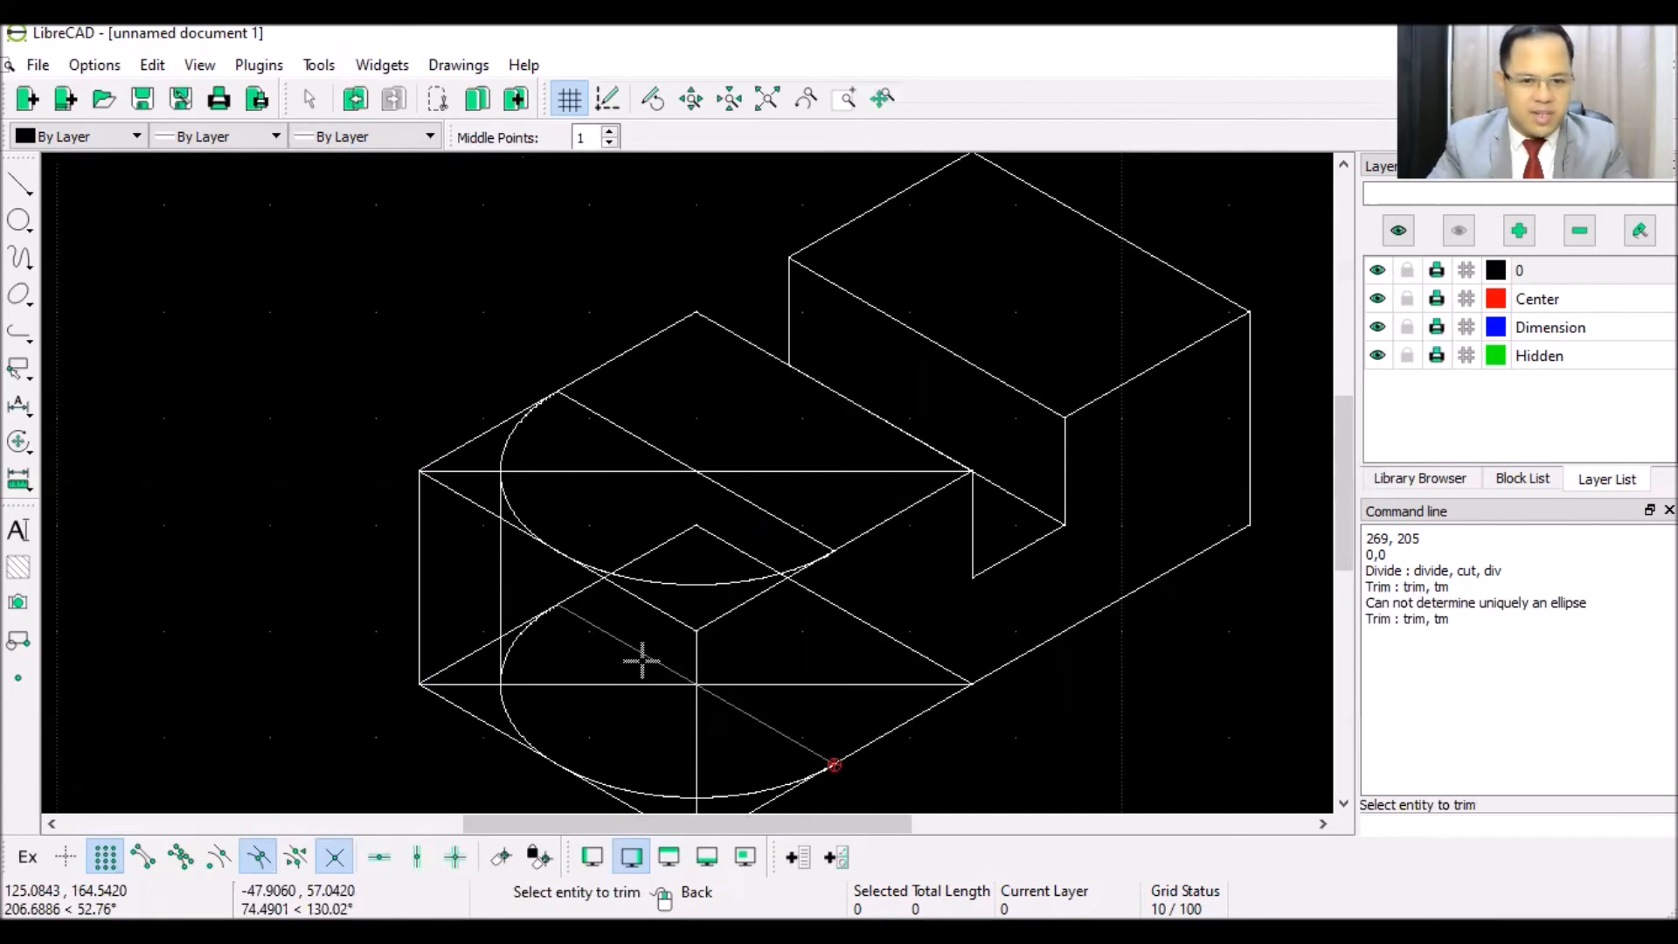
scroll(643, 662, "down", 1)
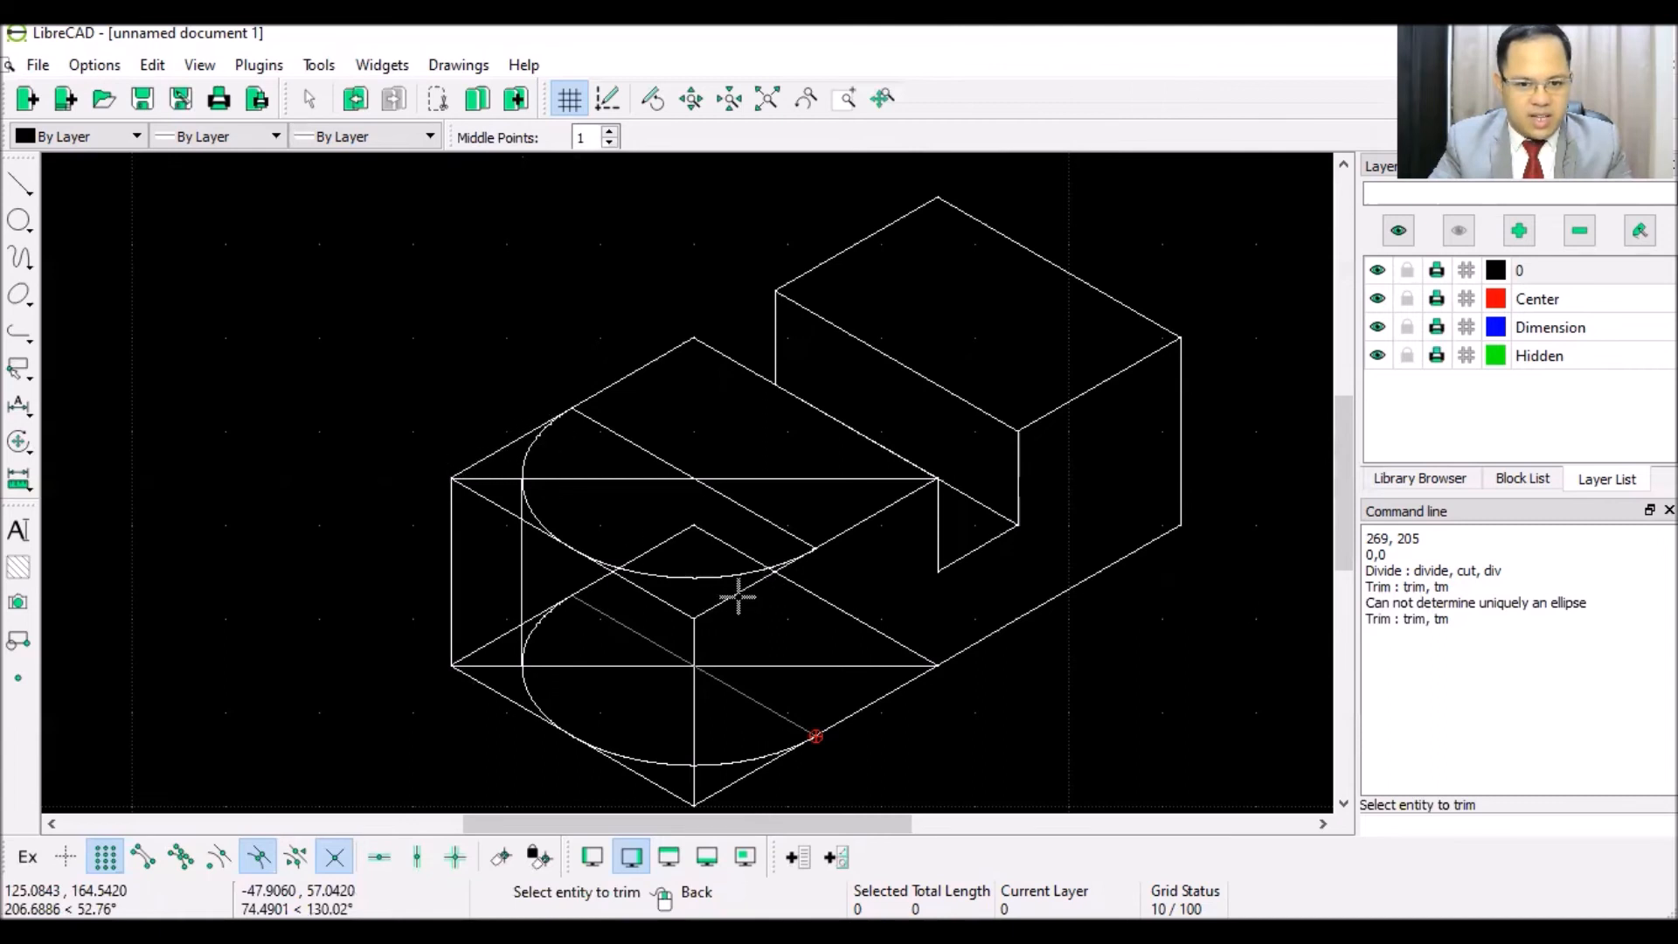
left_click(627, 441)
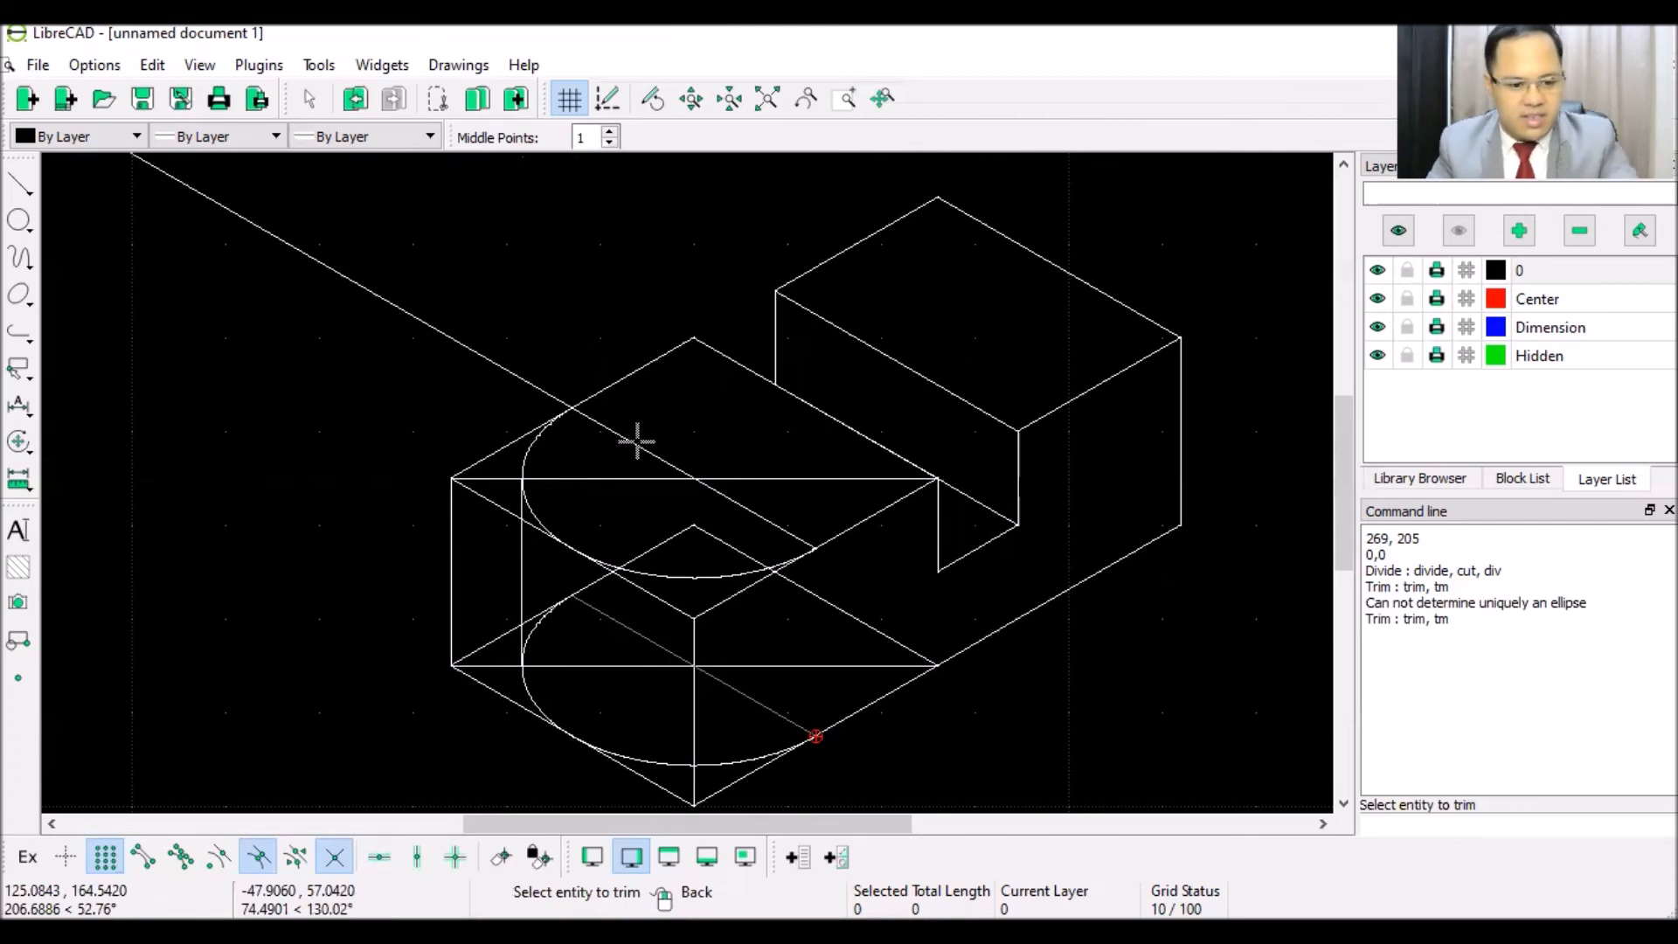
right_click(637, 442)
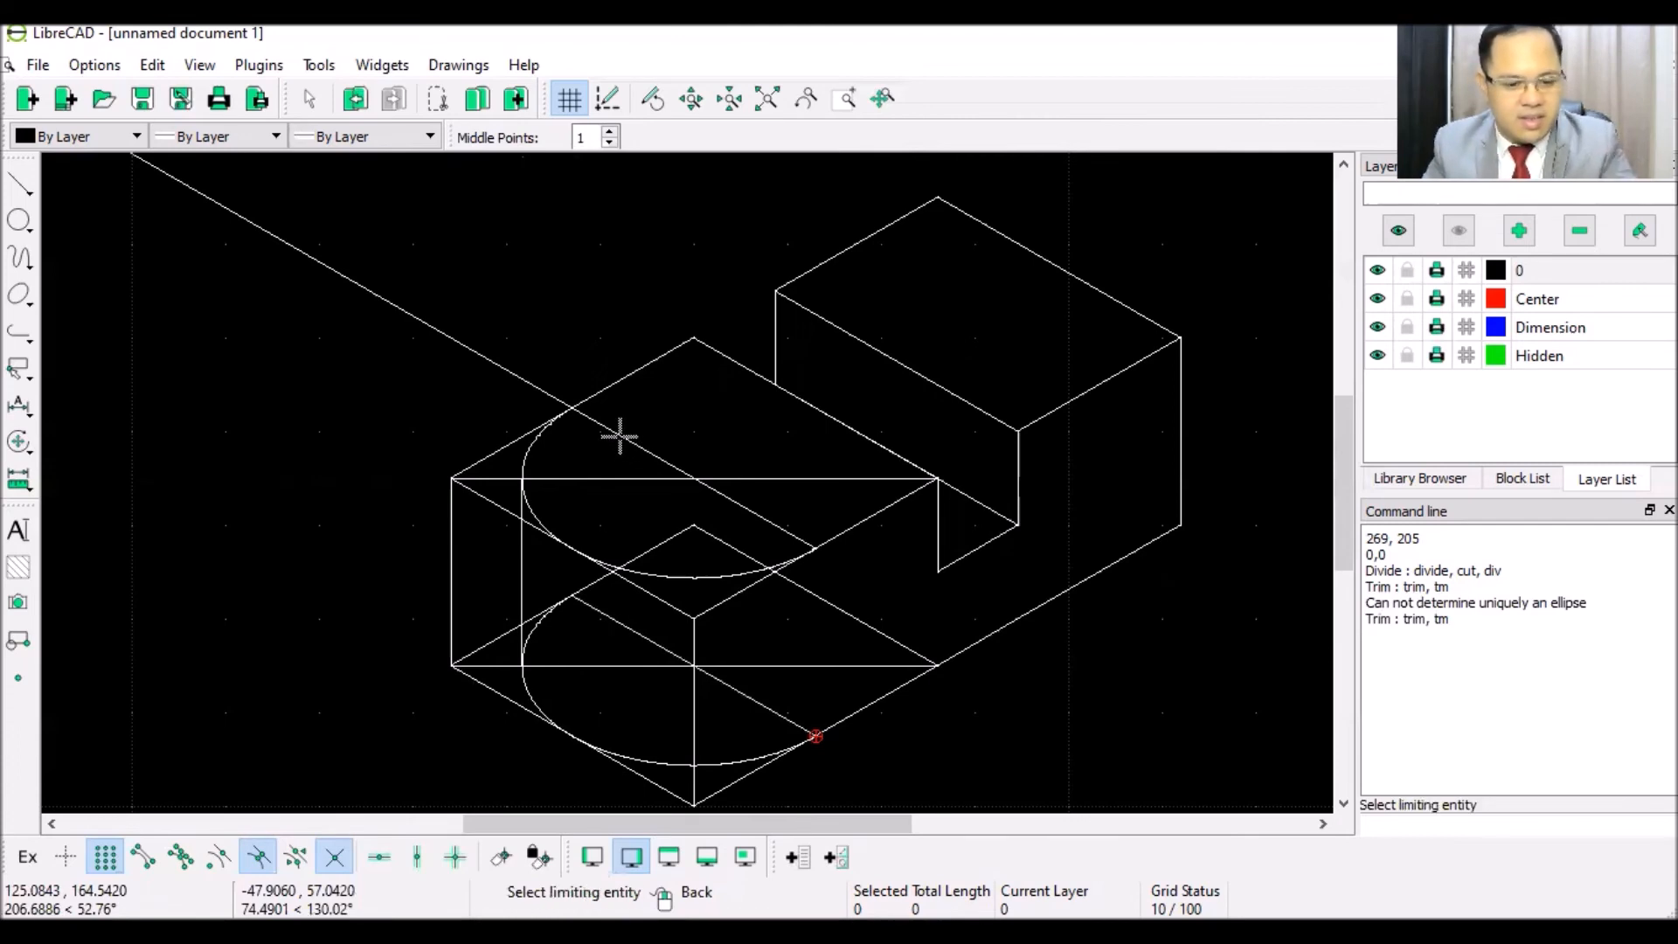
key("ctrl+z")
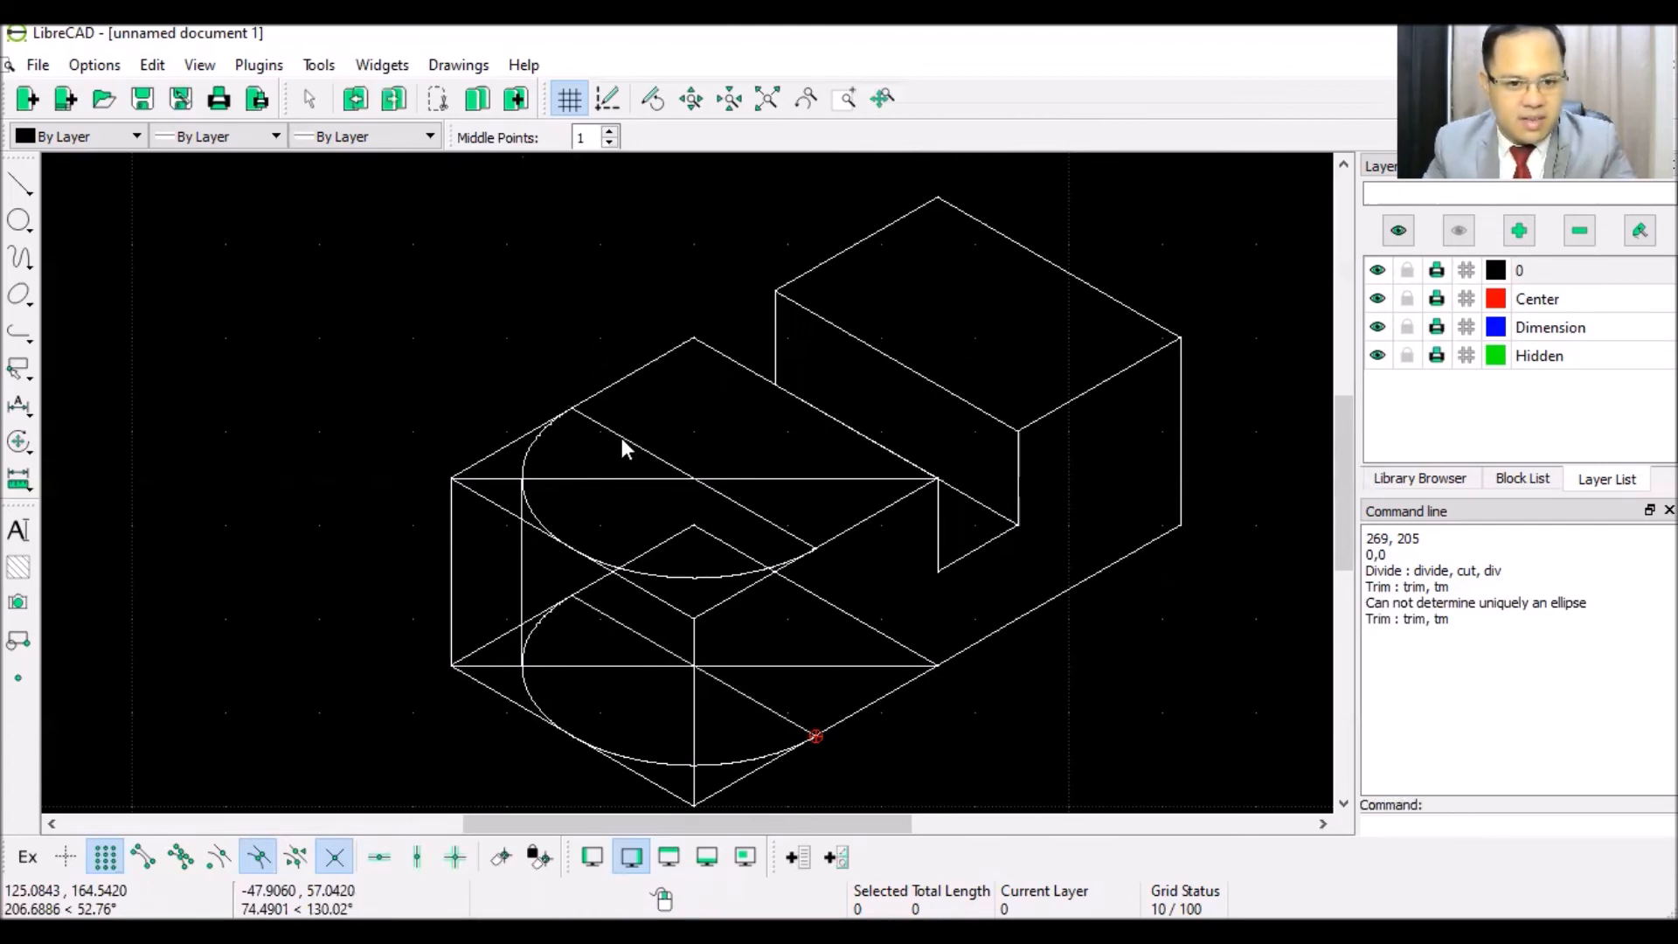
- Trim the top edge segment beyond the ellipse against the diagonal, then exit Trim
left_click(319, 65)
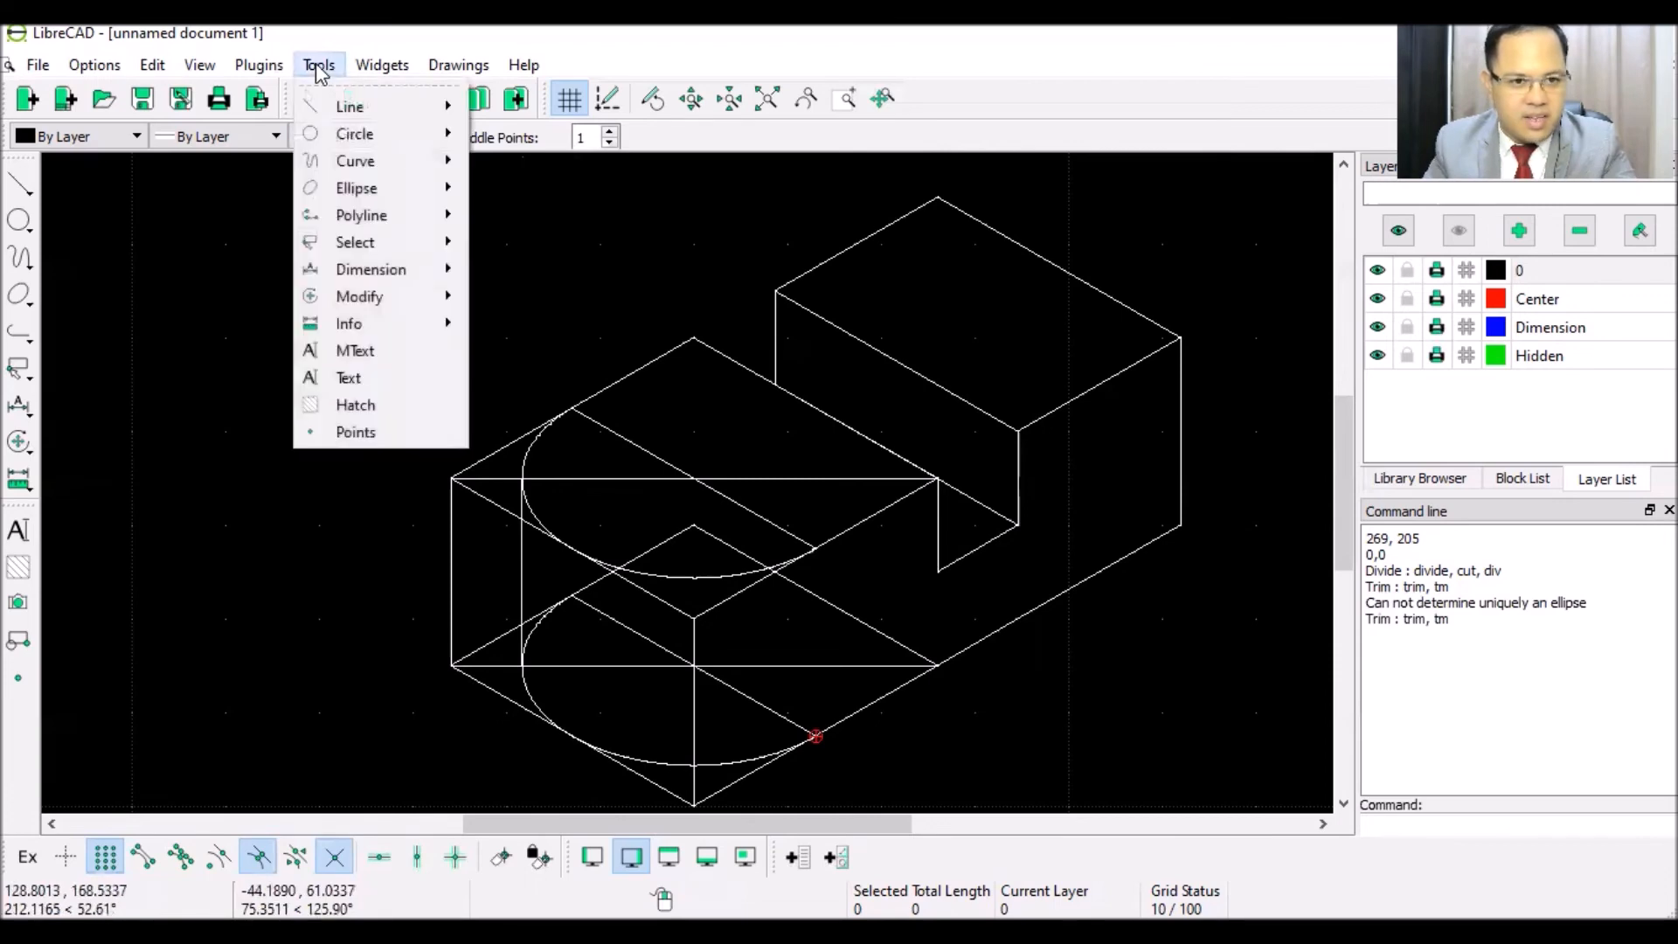
mouse_move(393, 306)
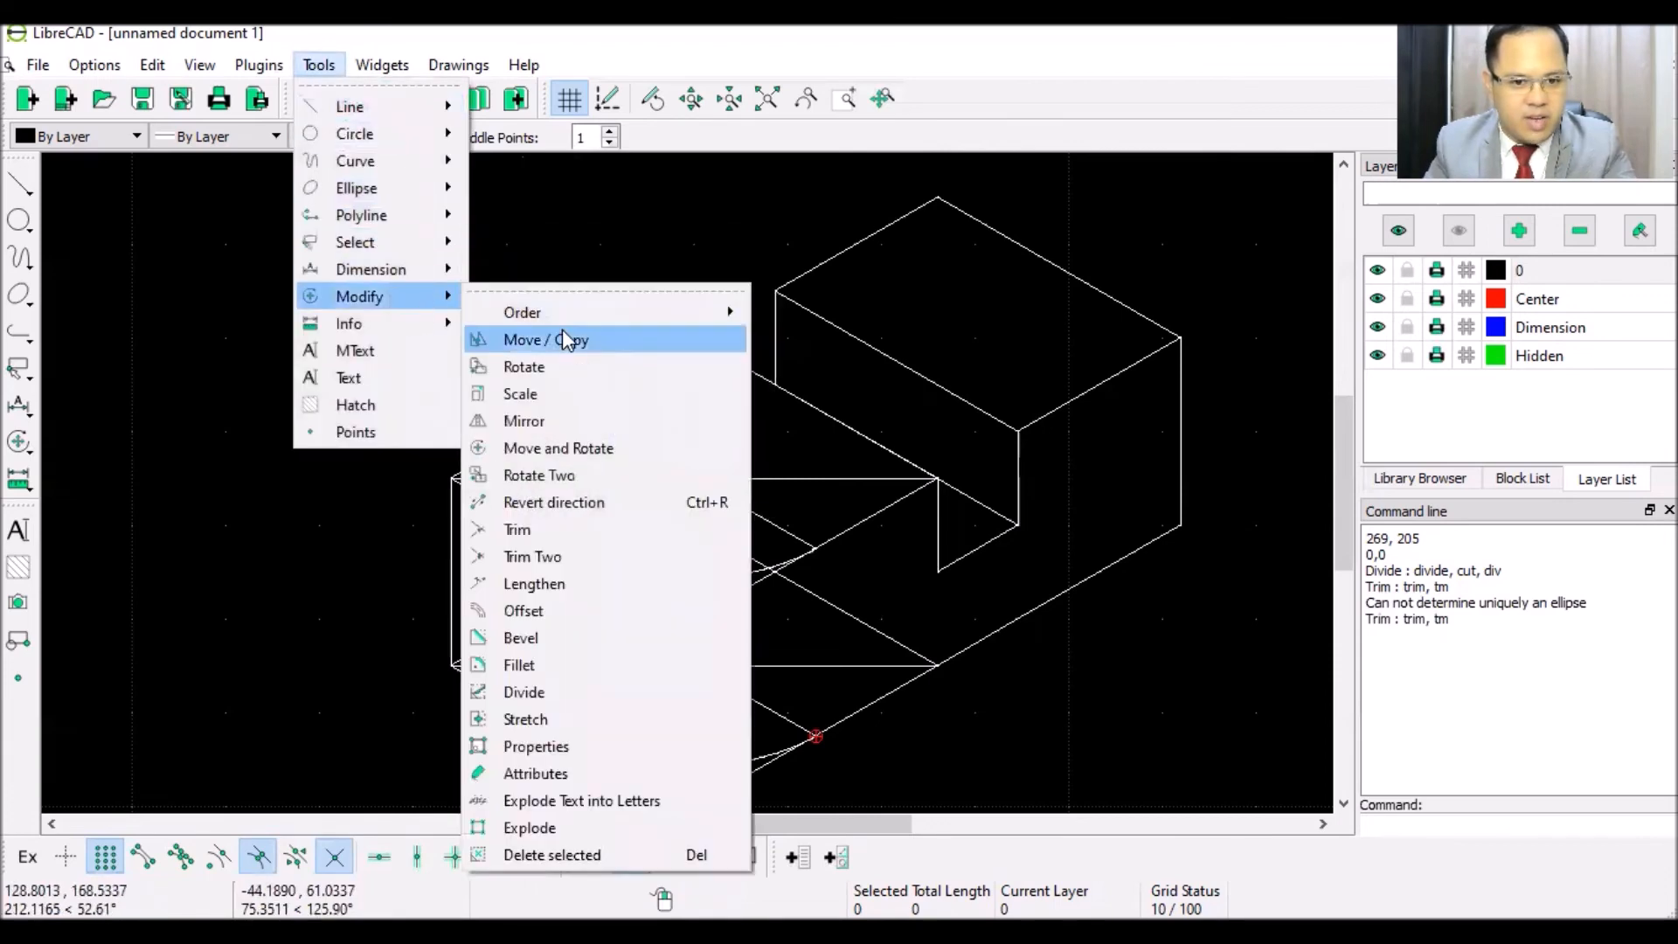
left_click(551, 530)
left_click(614, 436)
left_click(644, 367)
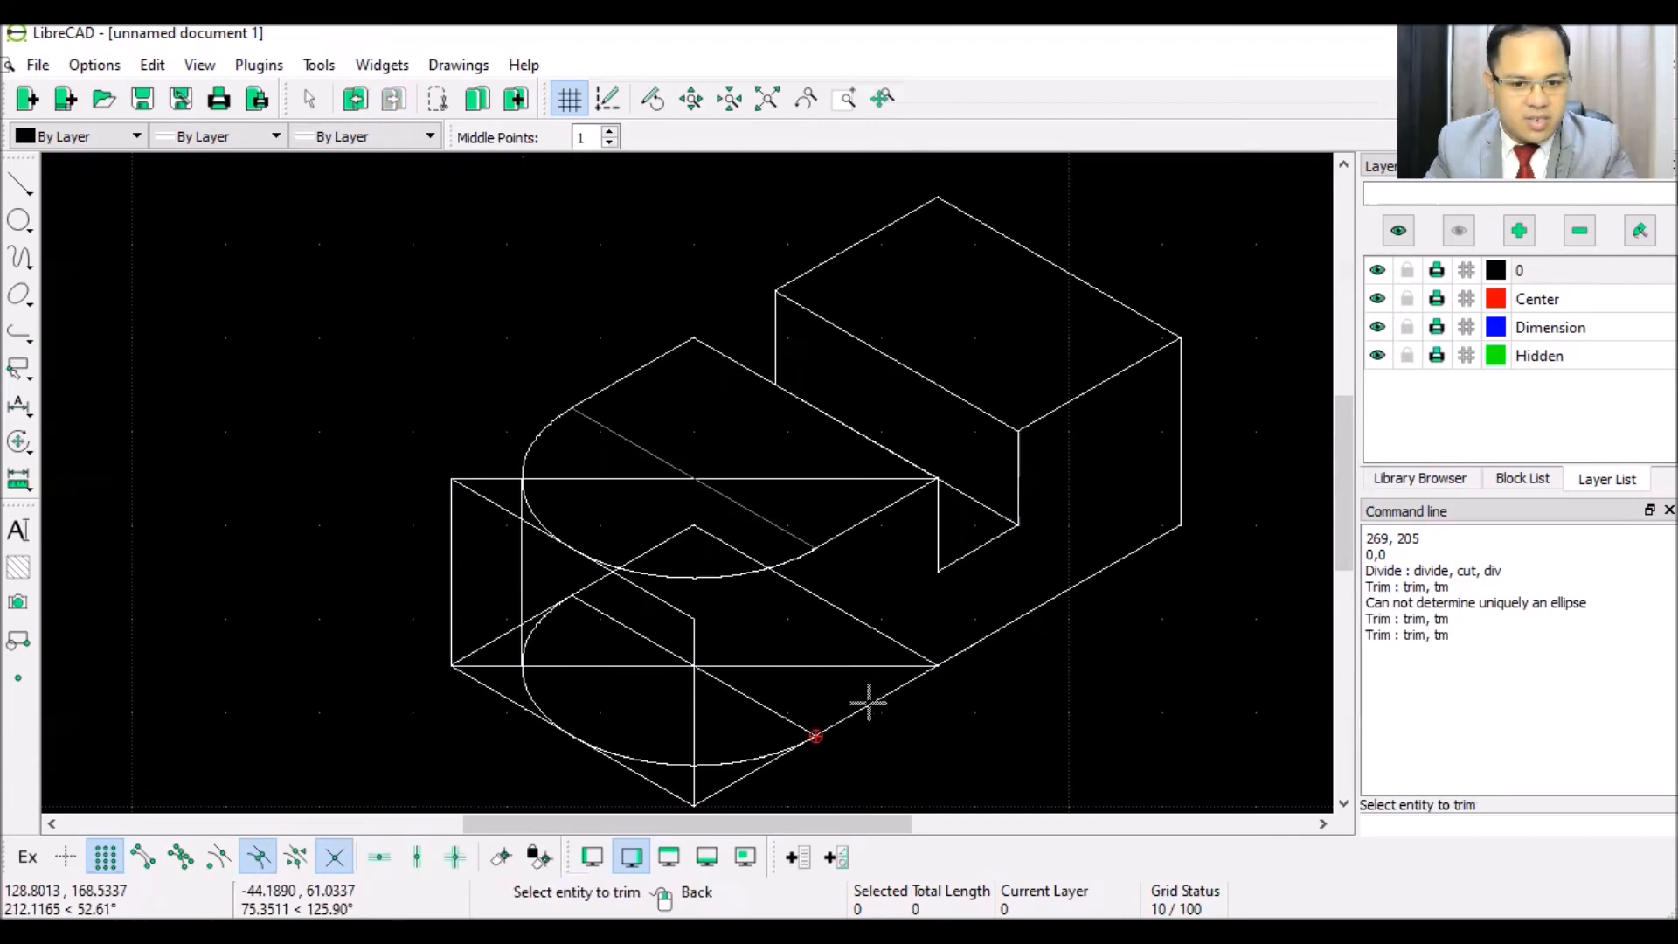
right_click(795, 697)
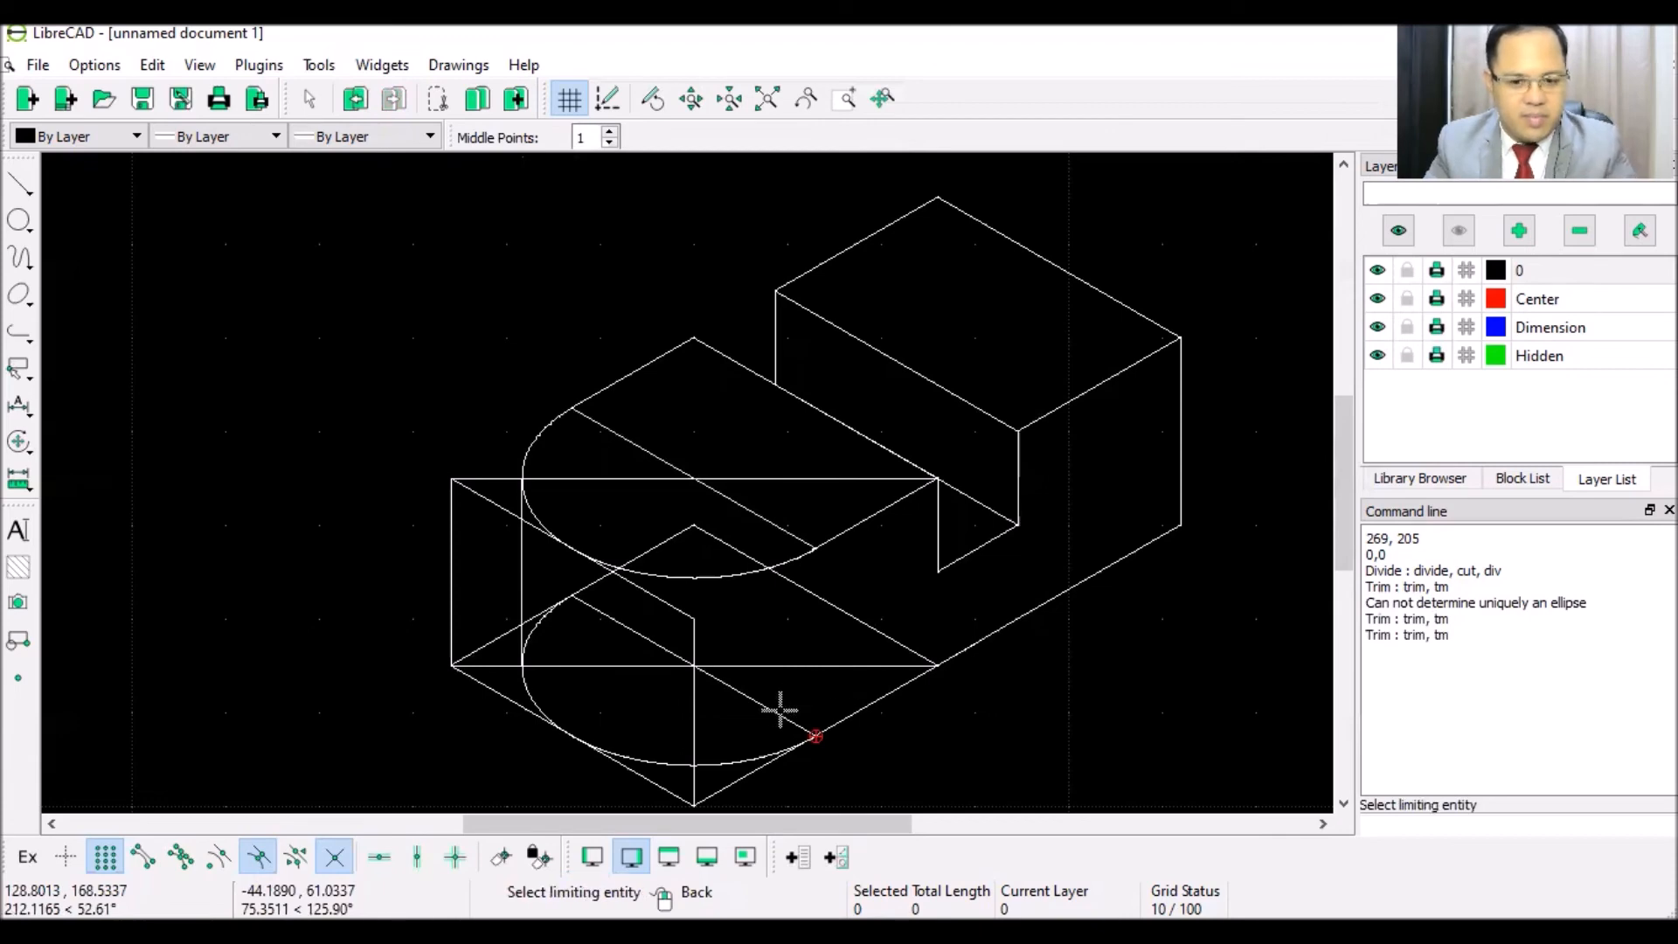
left_click(770, 715)
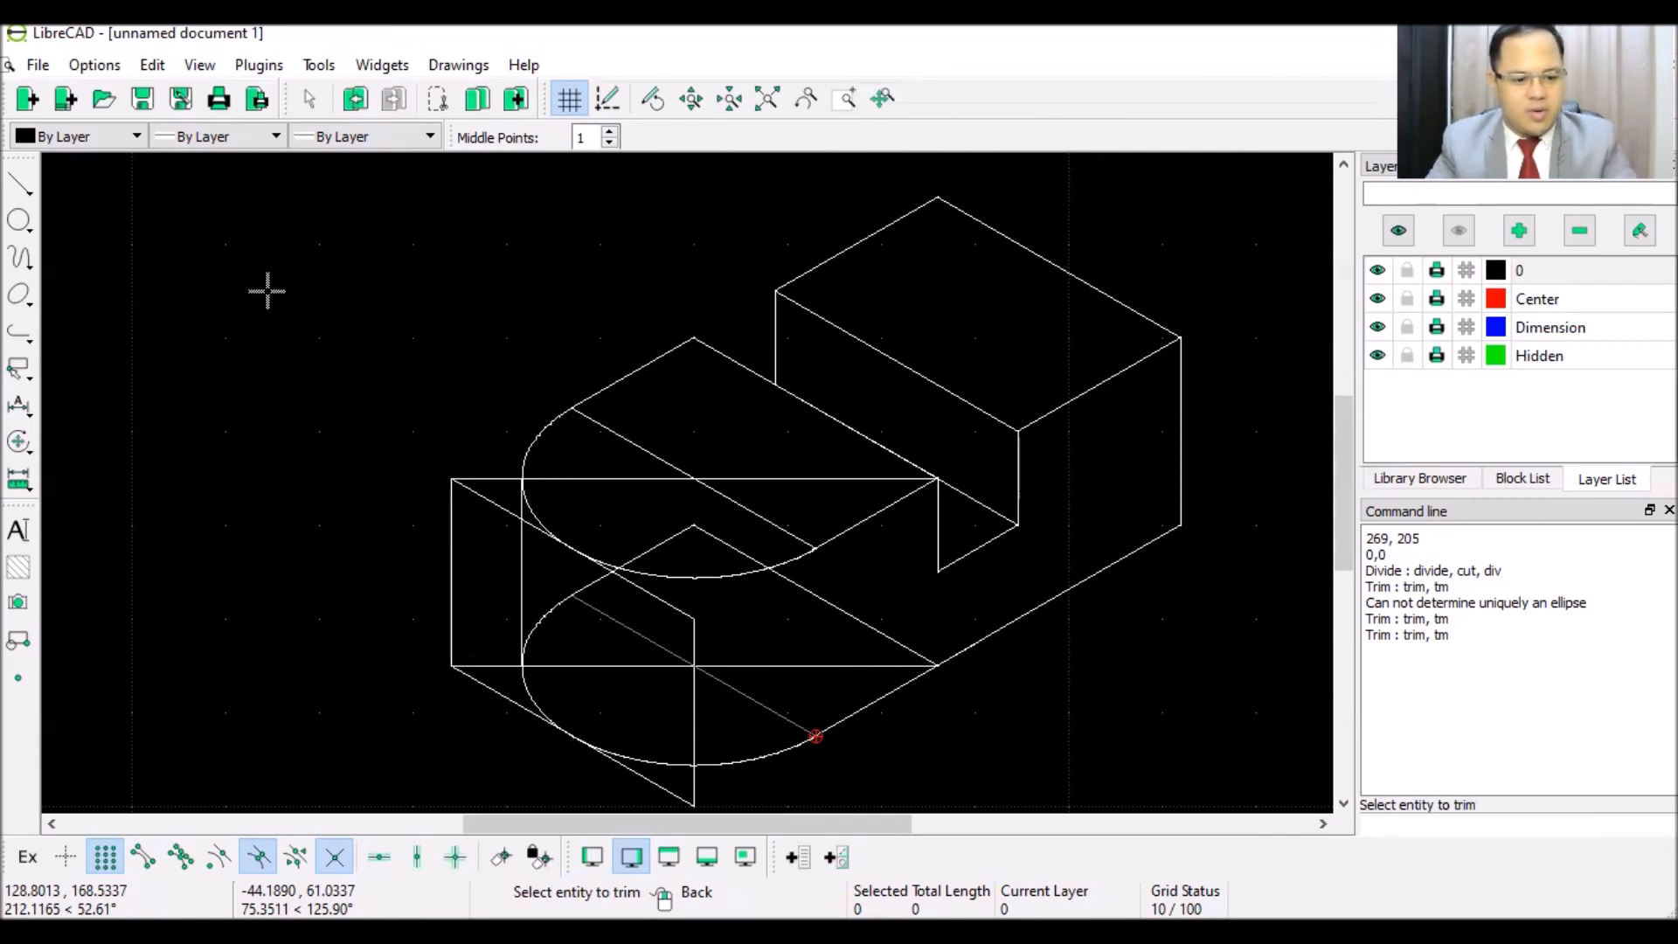
right_click(266, 291)
right_click(266, 291)
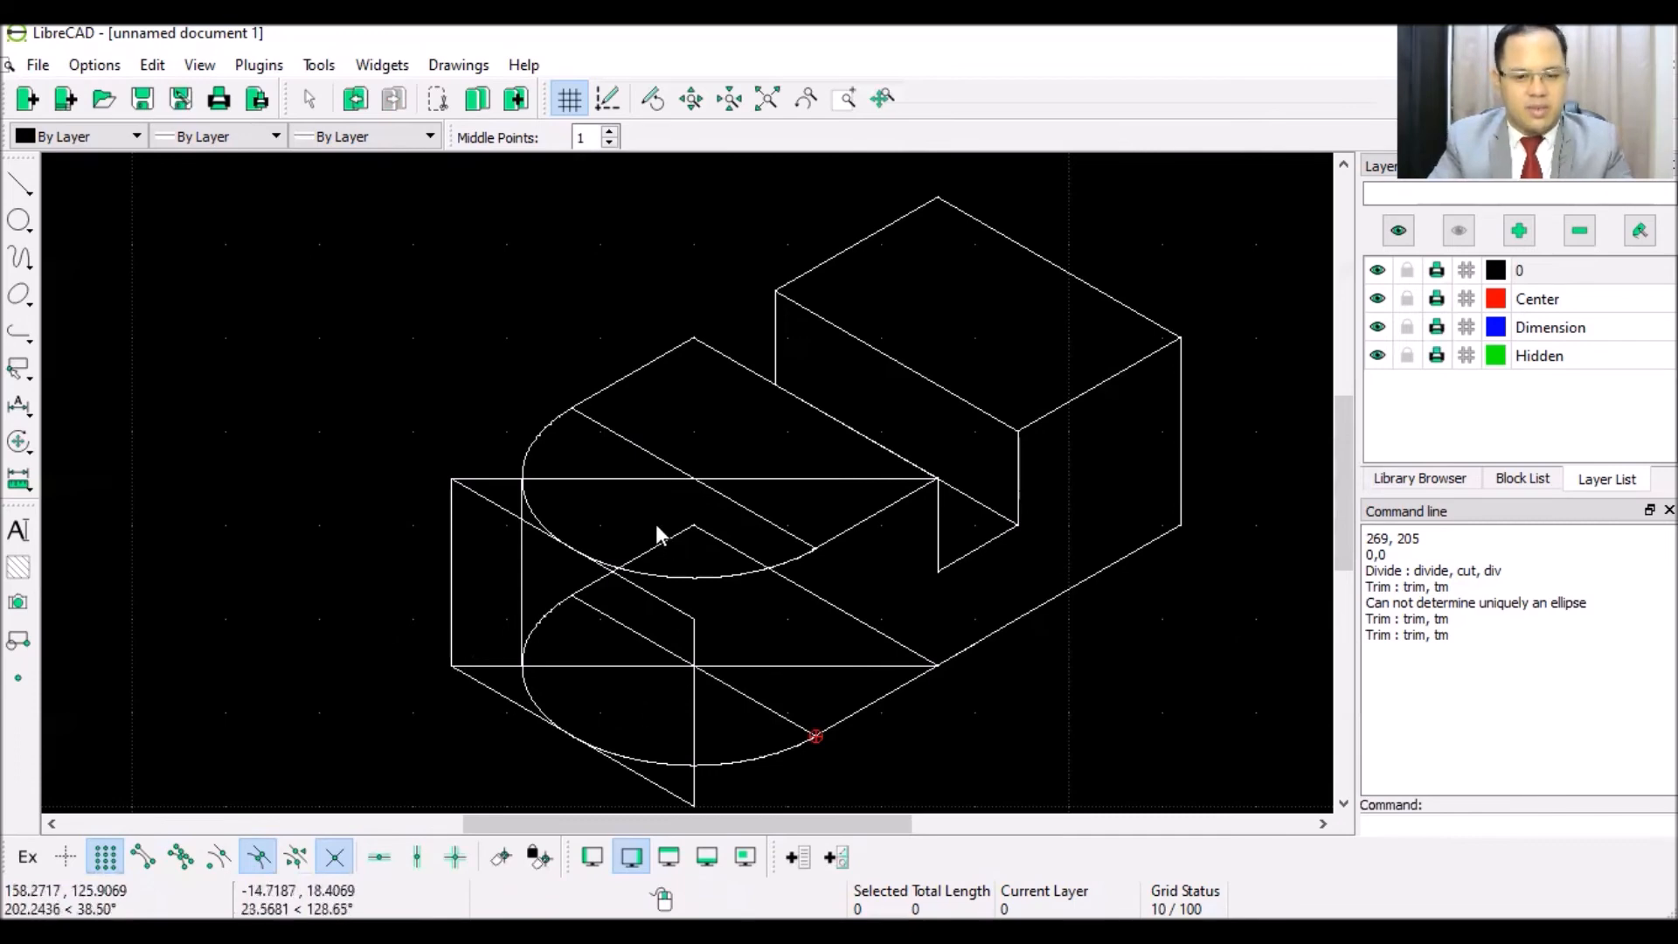
- Delete the horizontal and diagonal construction lines around the upper curve
left_click(602, 478)
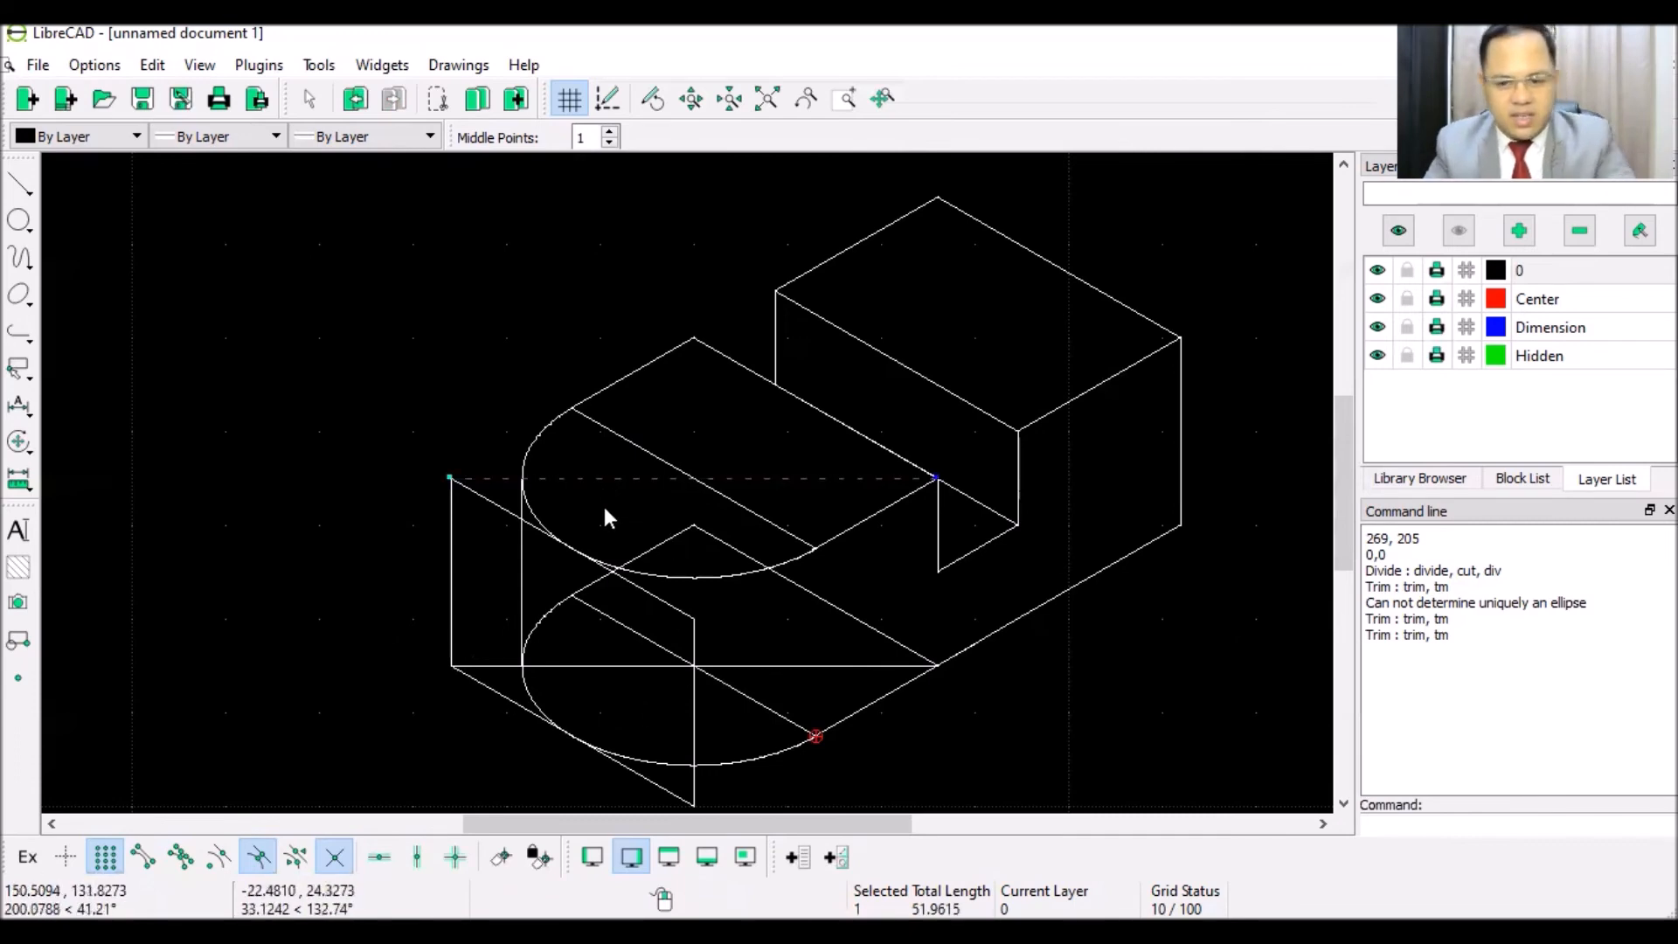
left_click(669, 473)
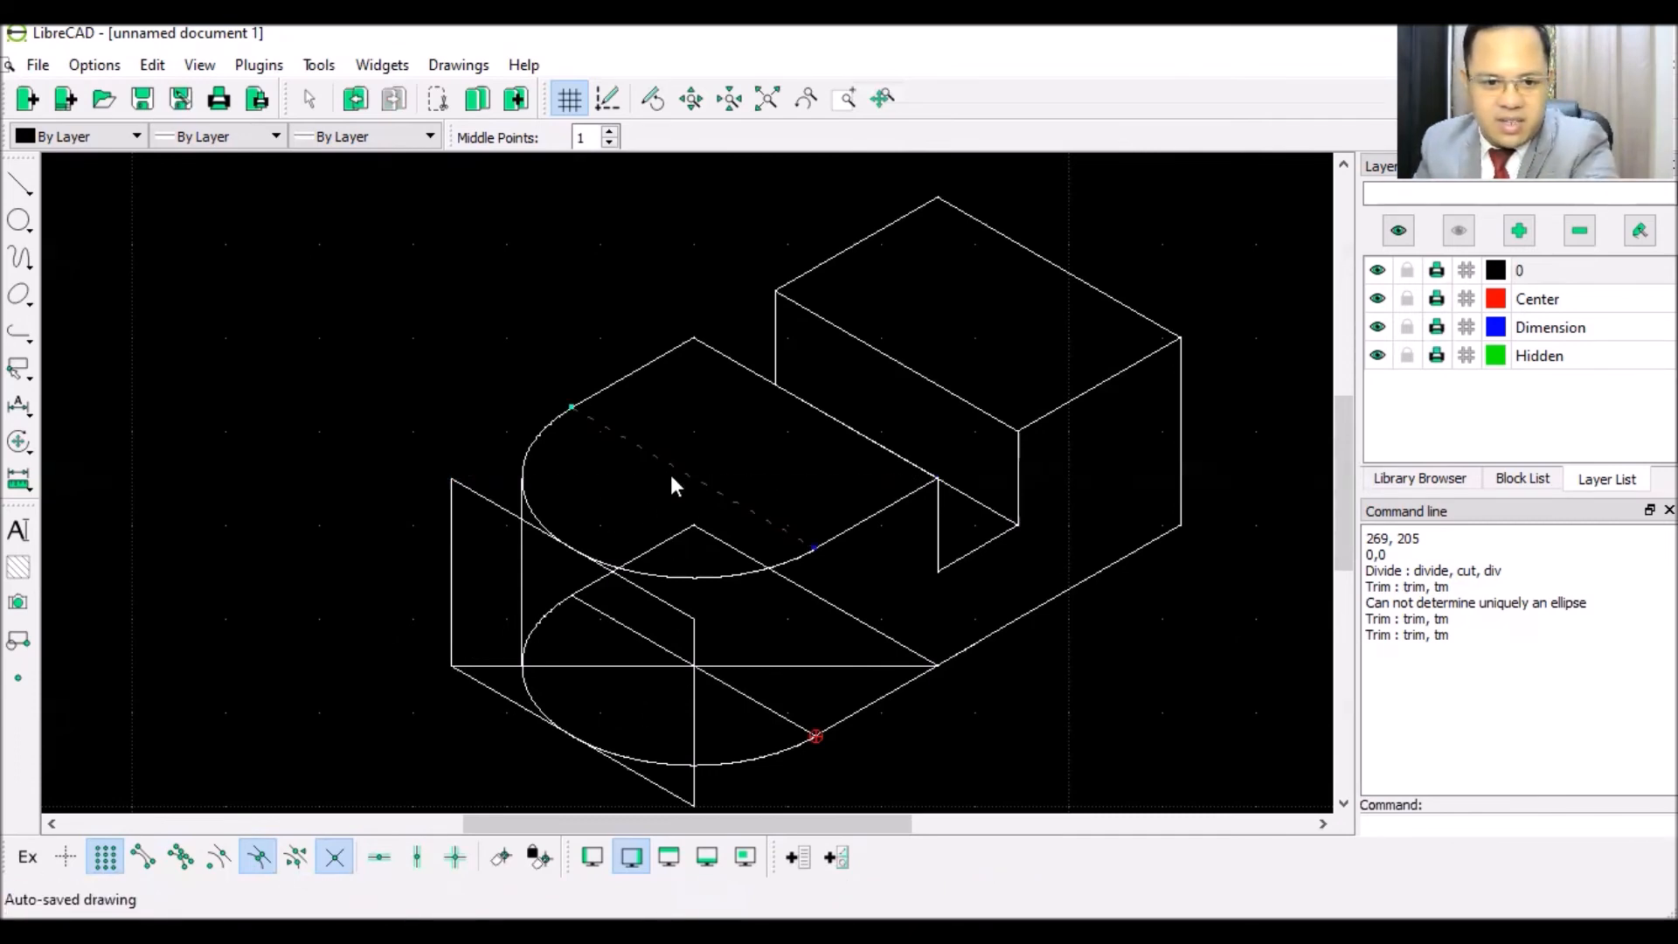
key("Delete")
left_click(500, 507)
key("Delete")
left_click(626, 614)
key("Delete")
- Delete the remaining lower horizontal, vertical and diagonal construction lines
left_click(642, 664)
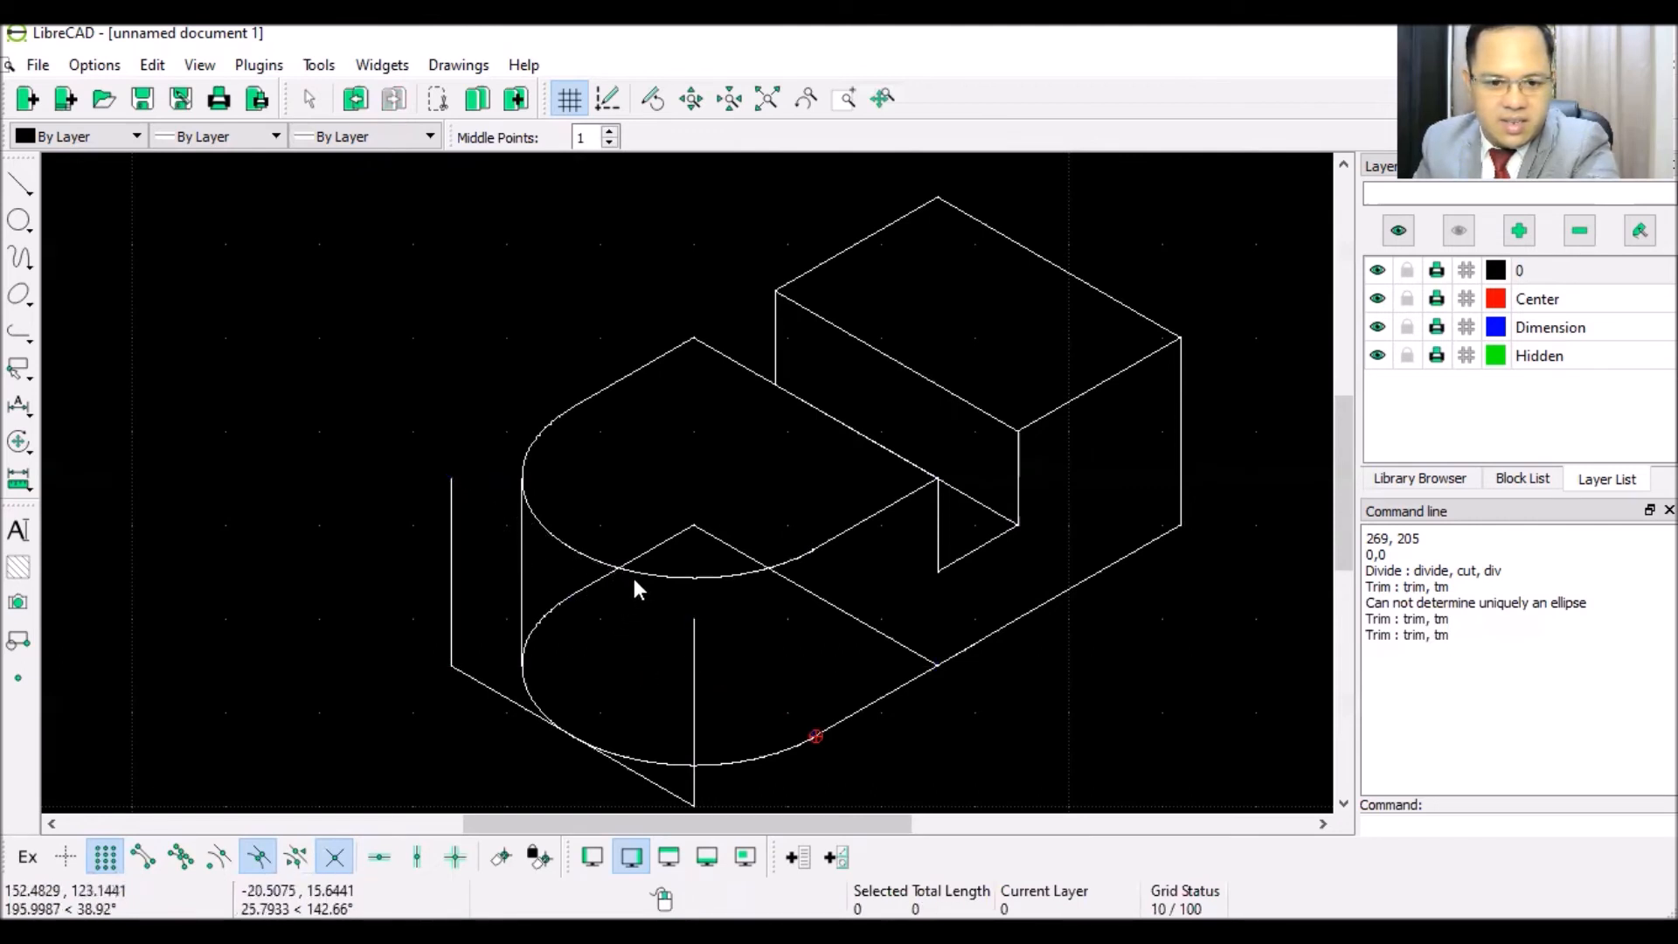
left_click(827, 601)
left_click(690, 666)
key("Delete")
left_click(451, 575)
key("Delete")
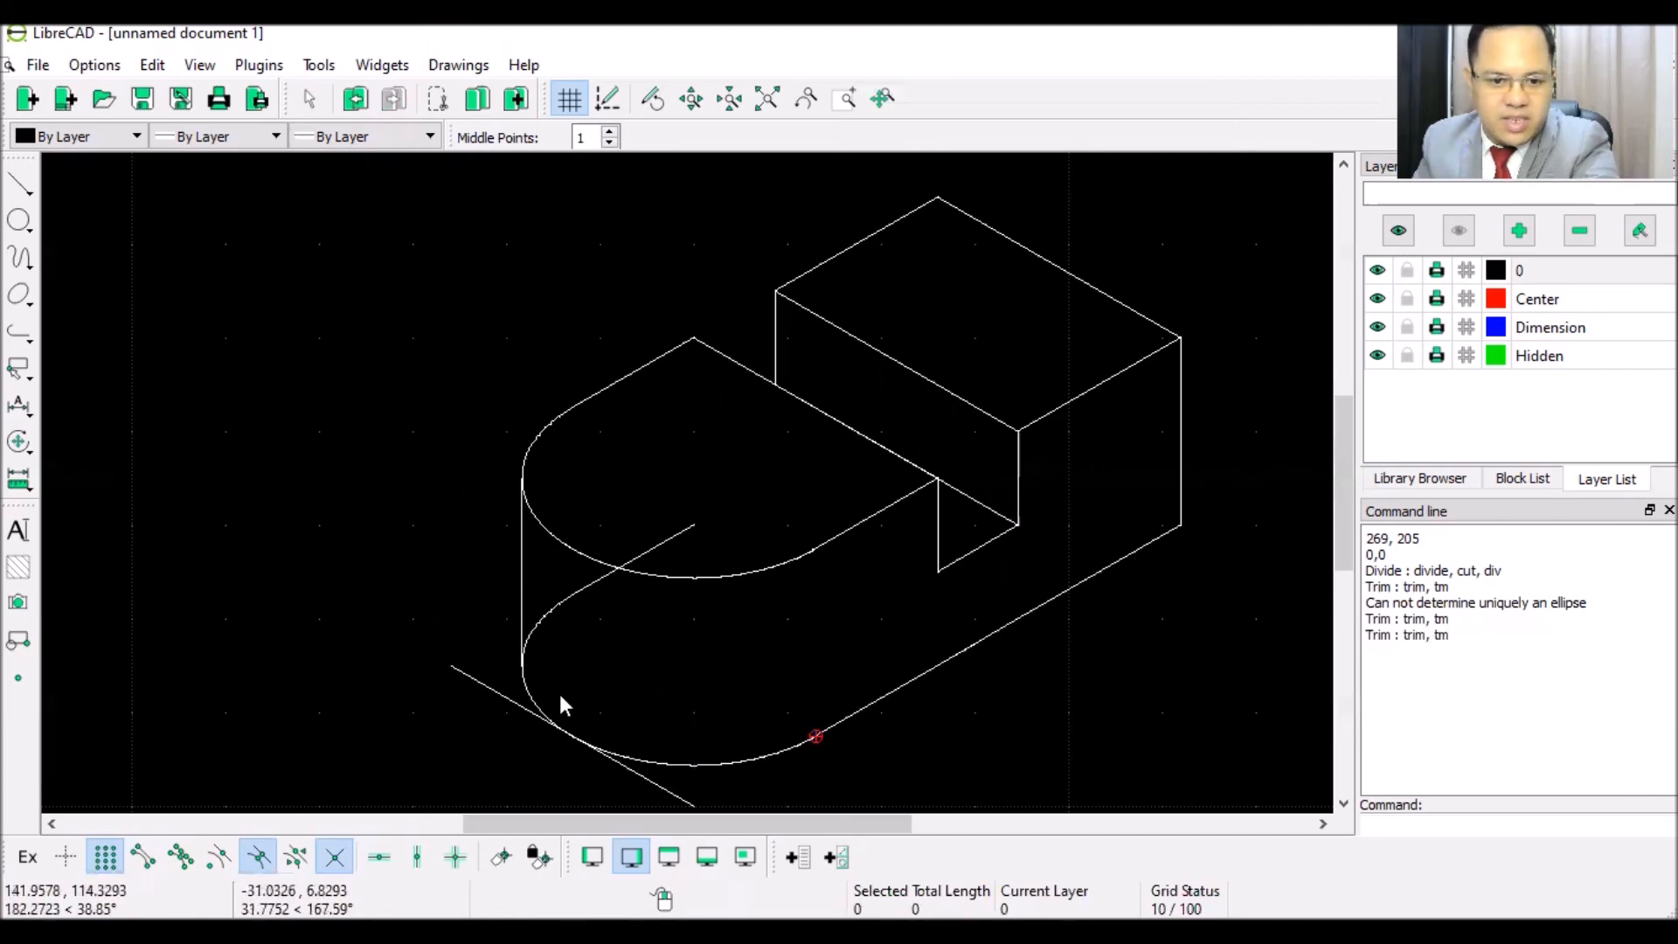
left_click(660, 786)
key("Delete")
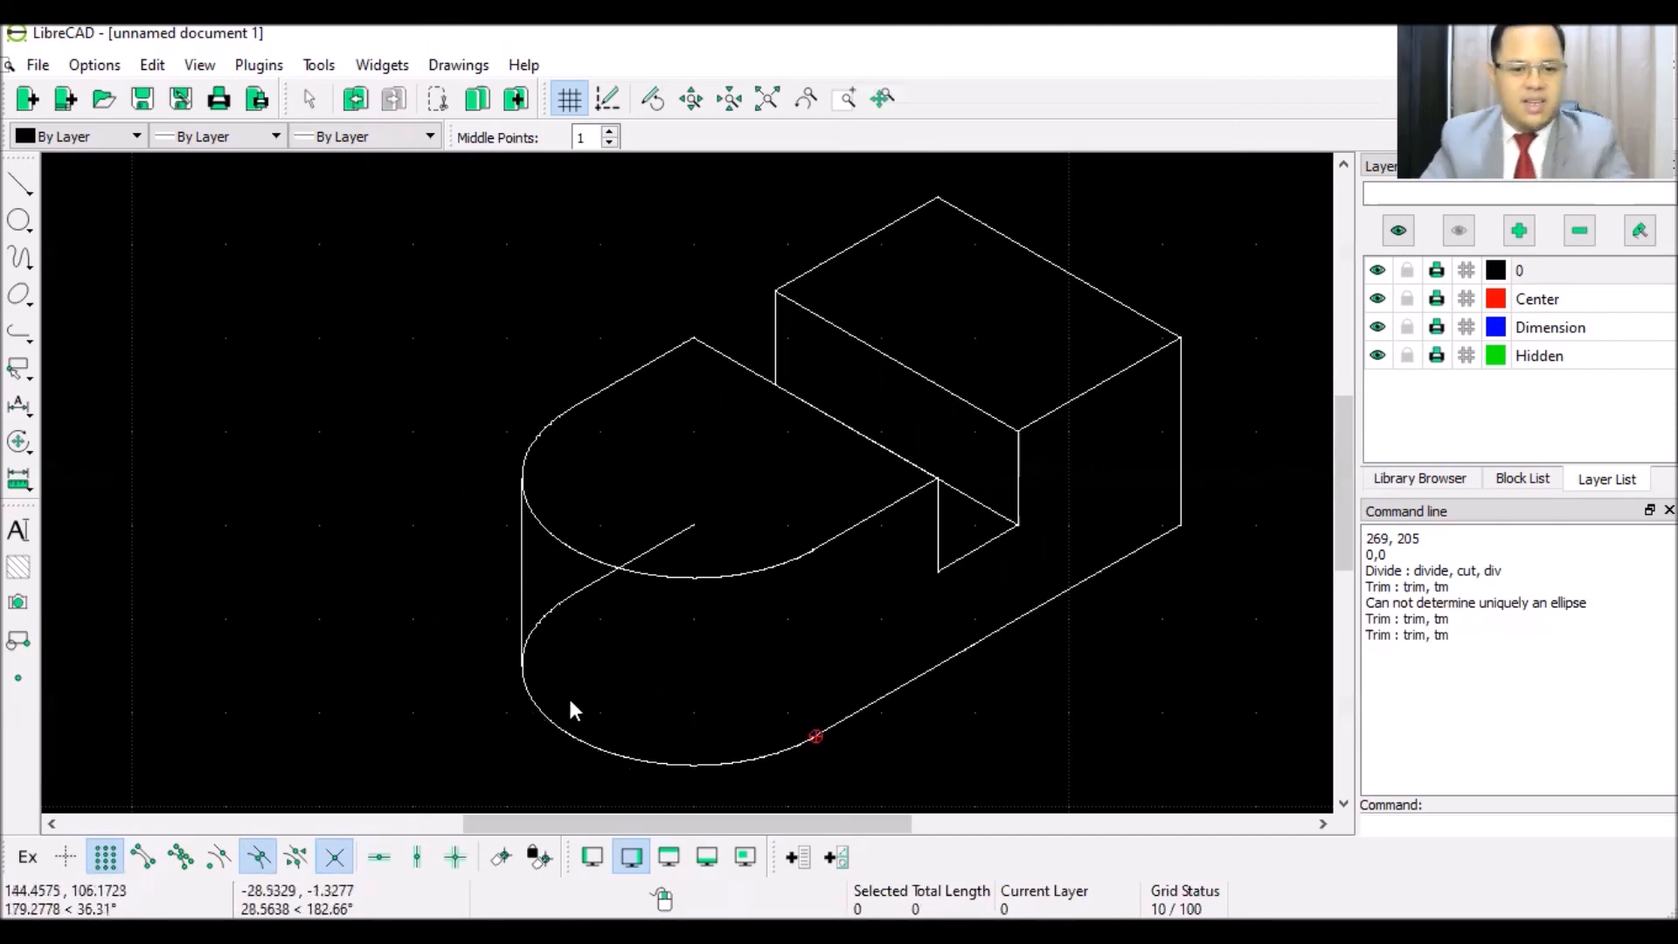
scroll(570, 699, "up", 2)
scroll(757, 504, "up", 2)
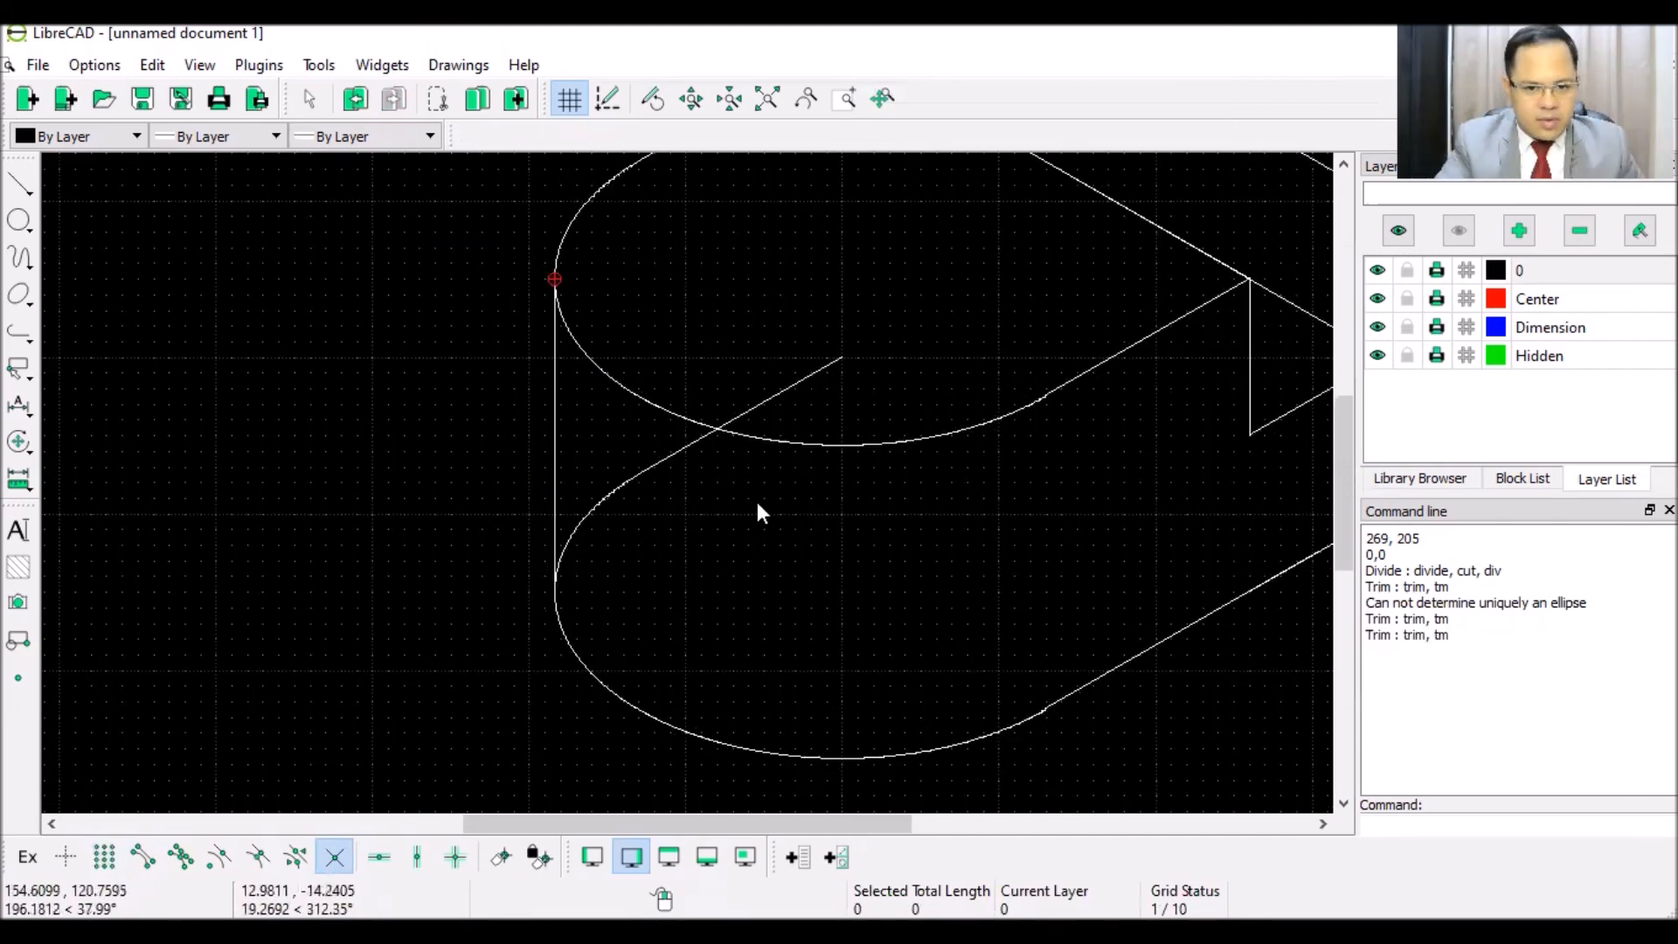
- Delete the short leftover diagonal inside the lower curve
left_click(666, 441)
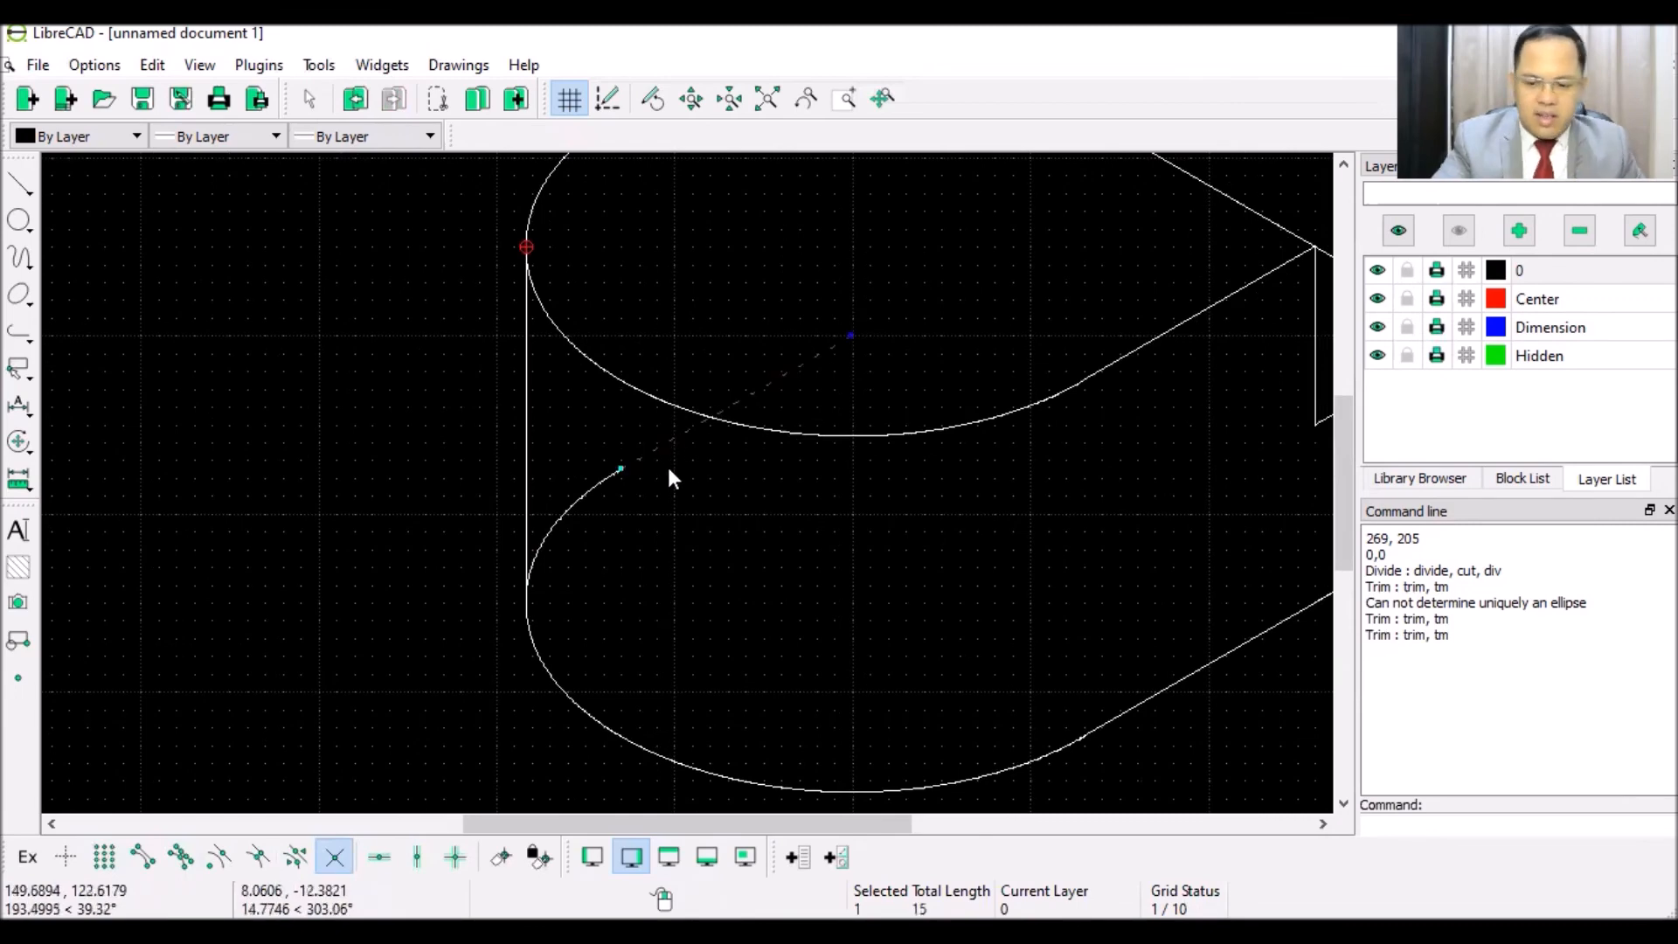
key("Delete")
scroll(579, 564, "up", 2)
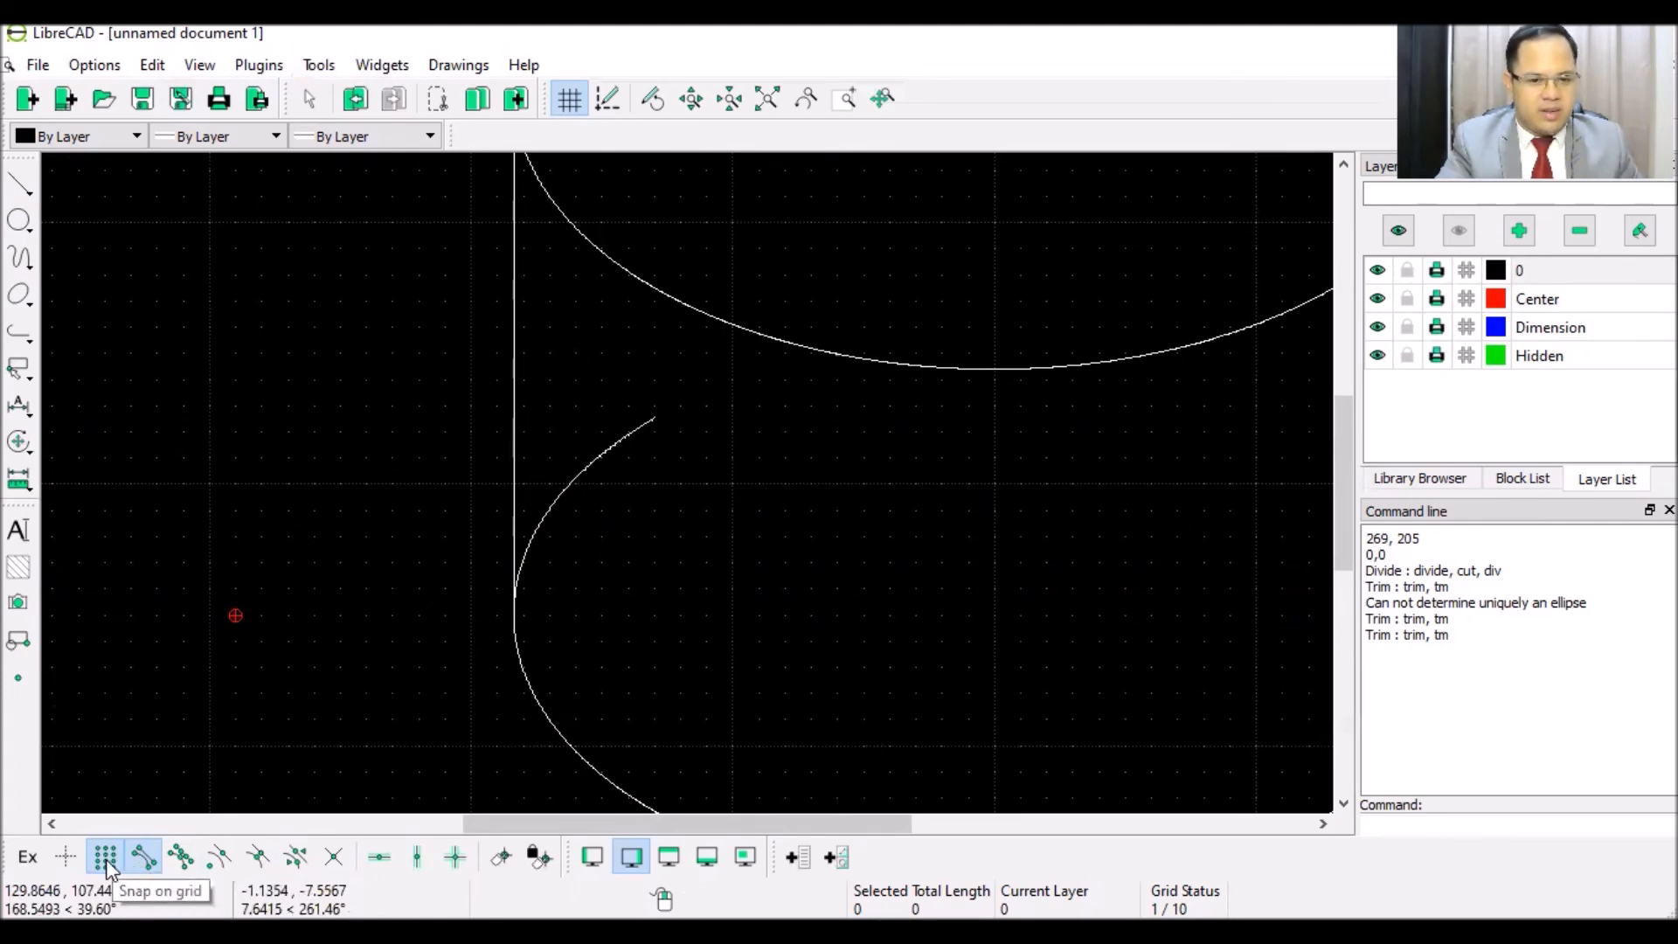
- Draw a horizontal line leftward from the lower curve's leftmost point
left_click(26, 181)
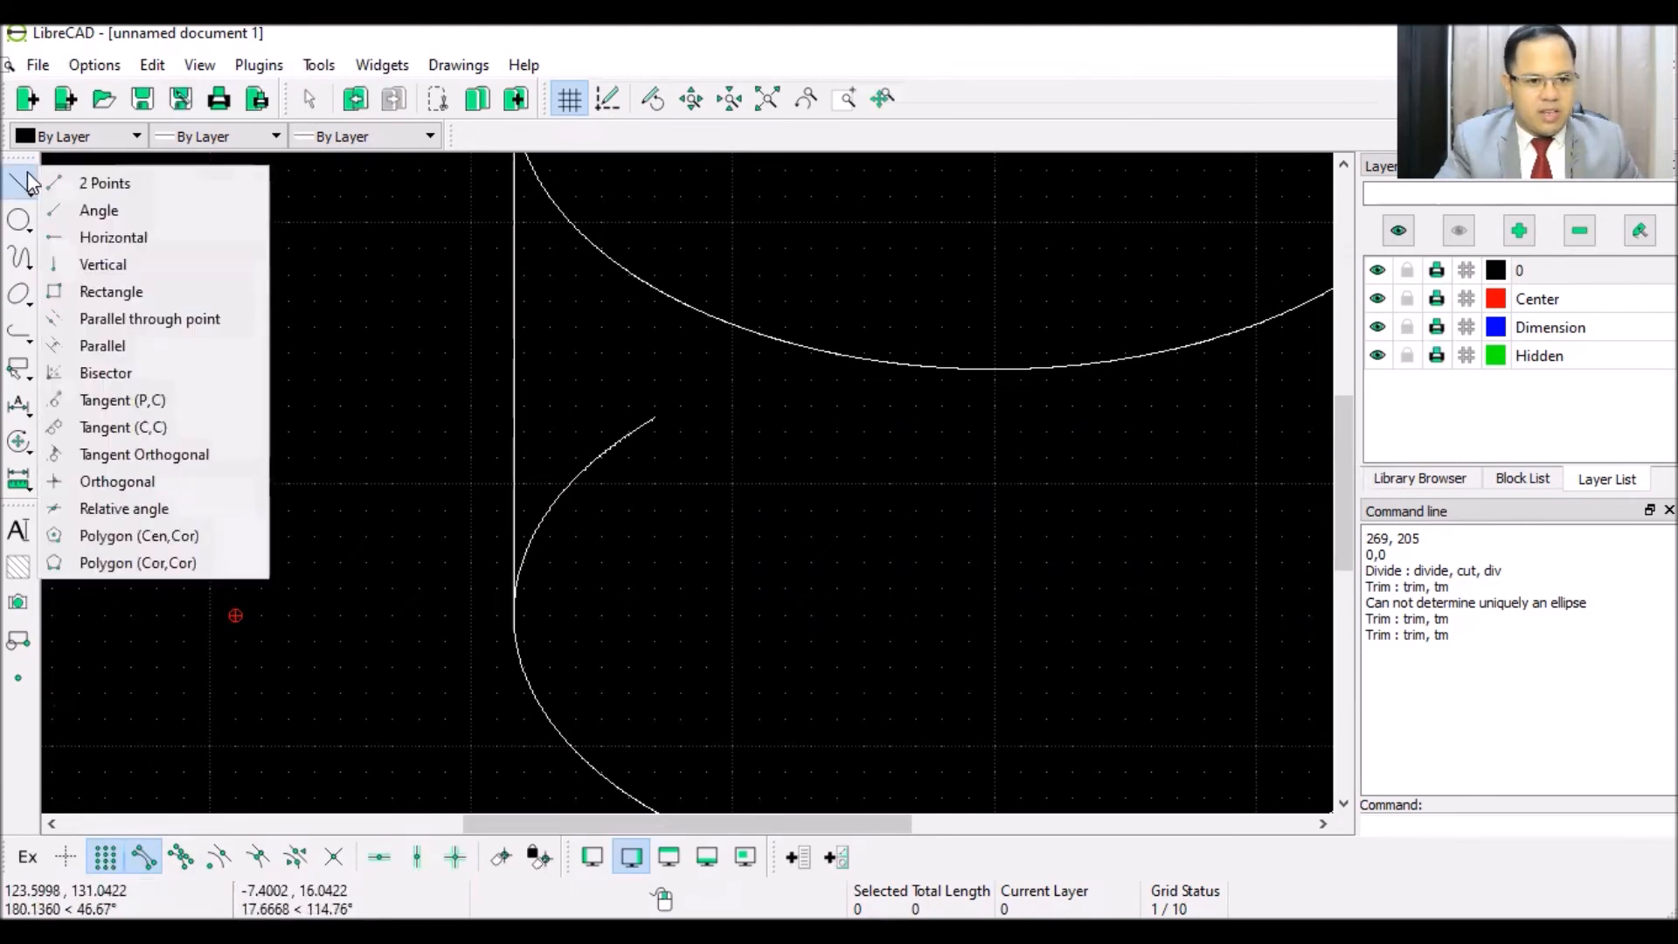
left_click(103, 183)
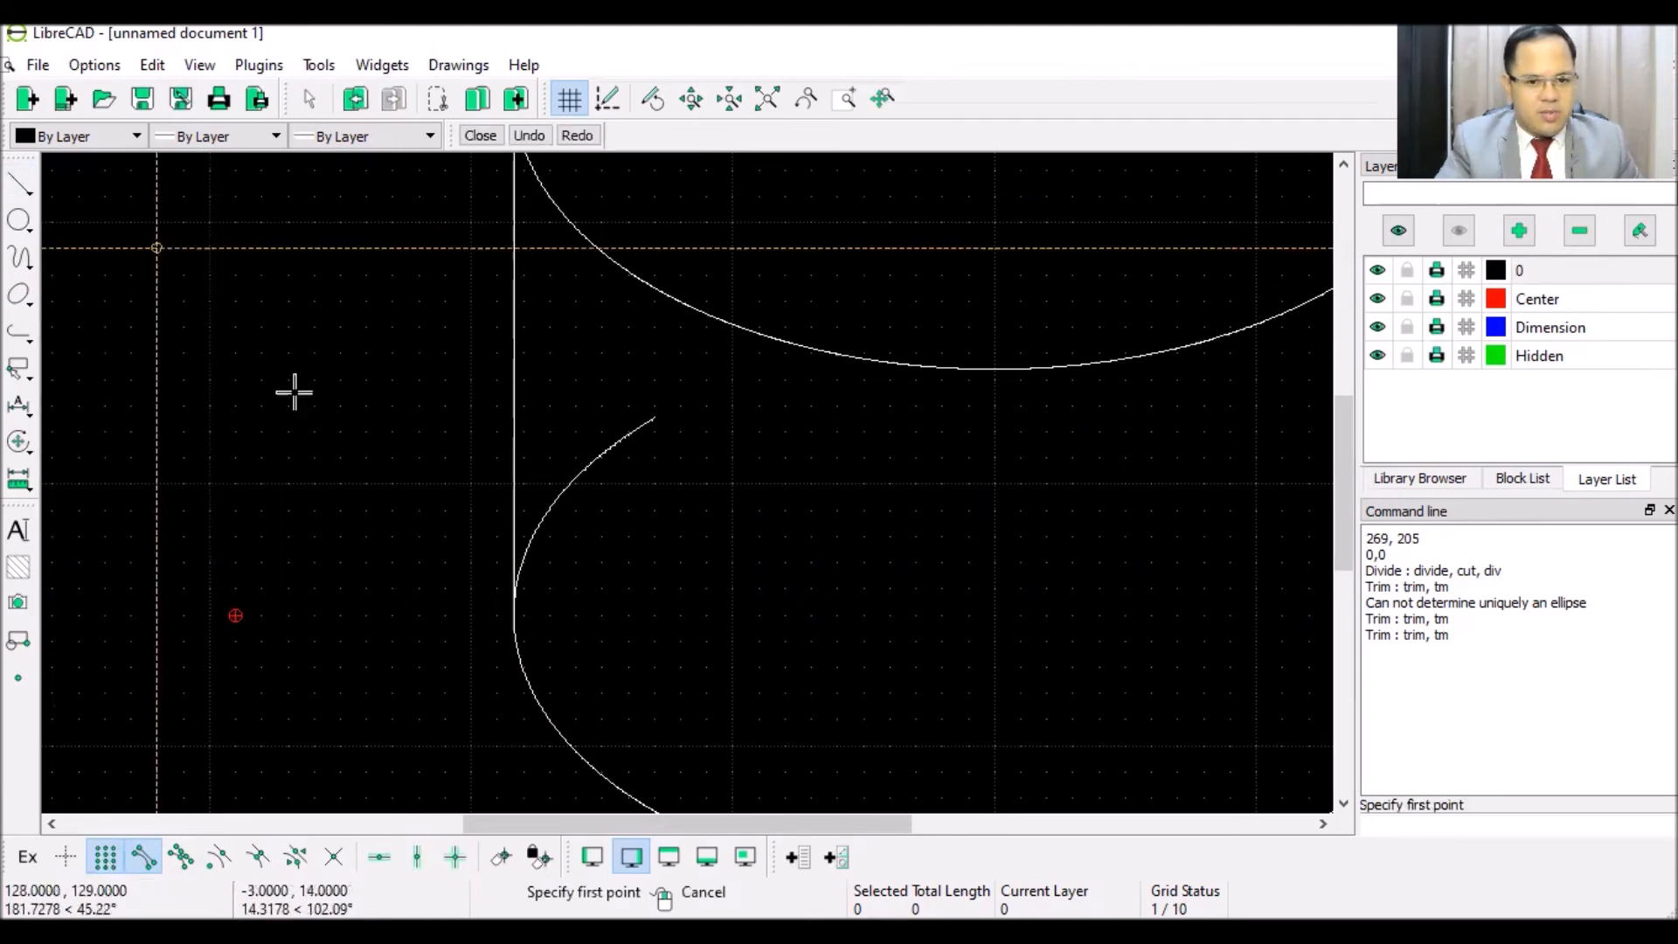
left_click(511, 610)
left_click(316, 616)
right_click(363, 431)
right_click(612, 653)
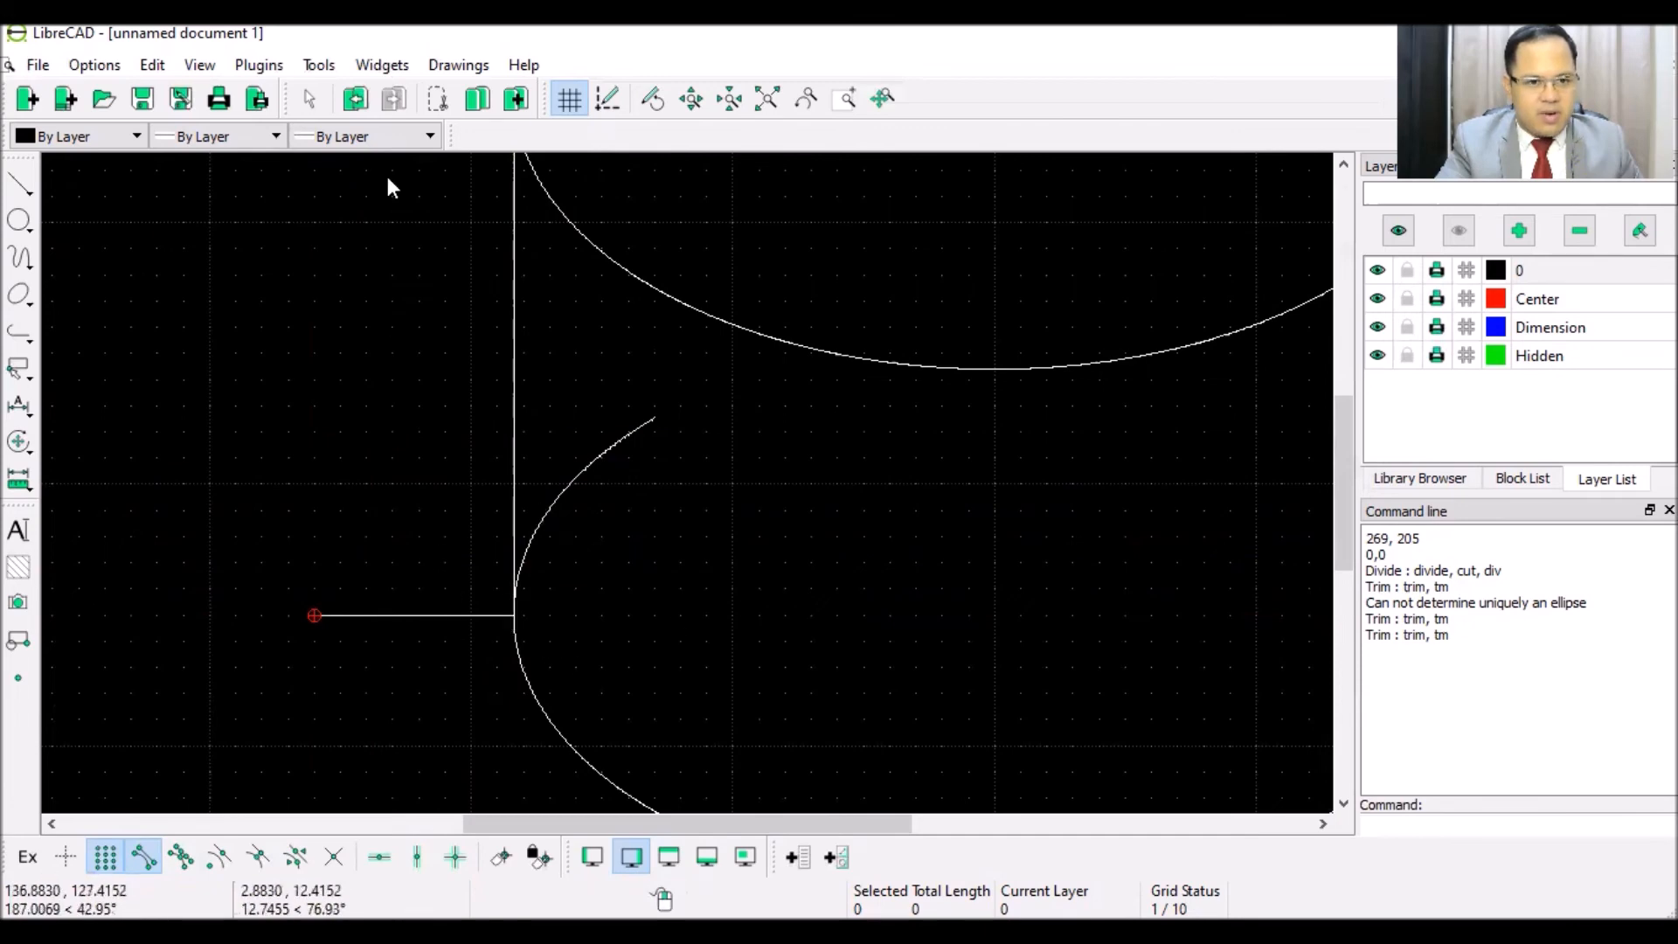
left_click(318, 65)
- Trim the arc piece above the horizontal helper line, using that line as the cutting edge
mouse_move(348, 303)
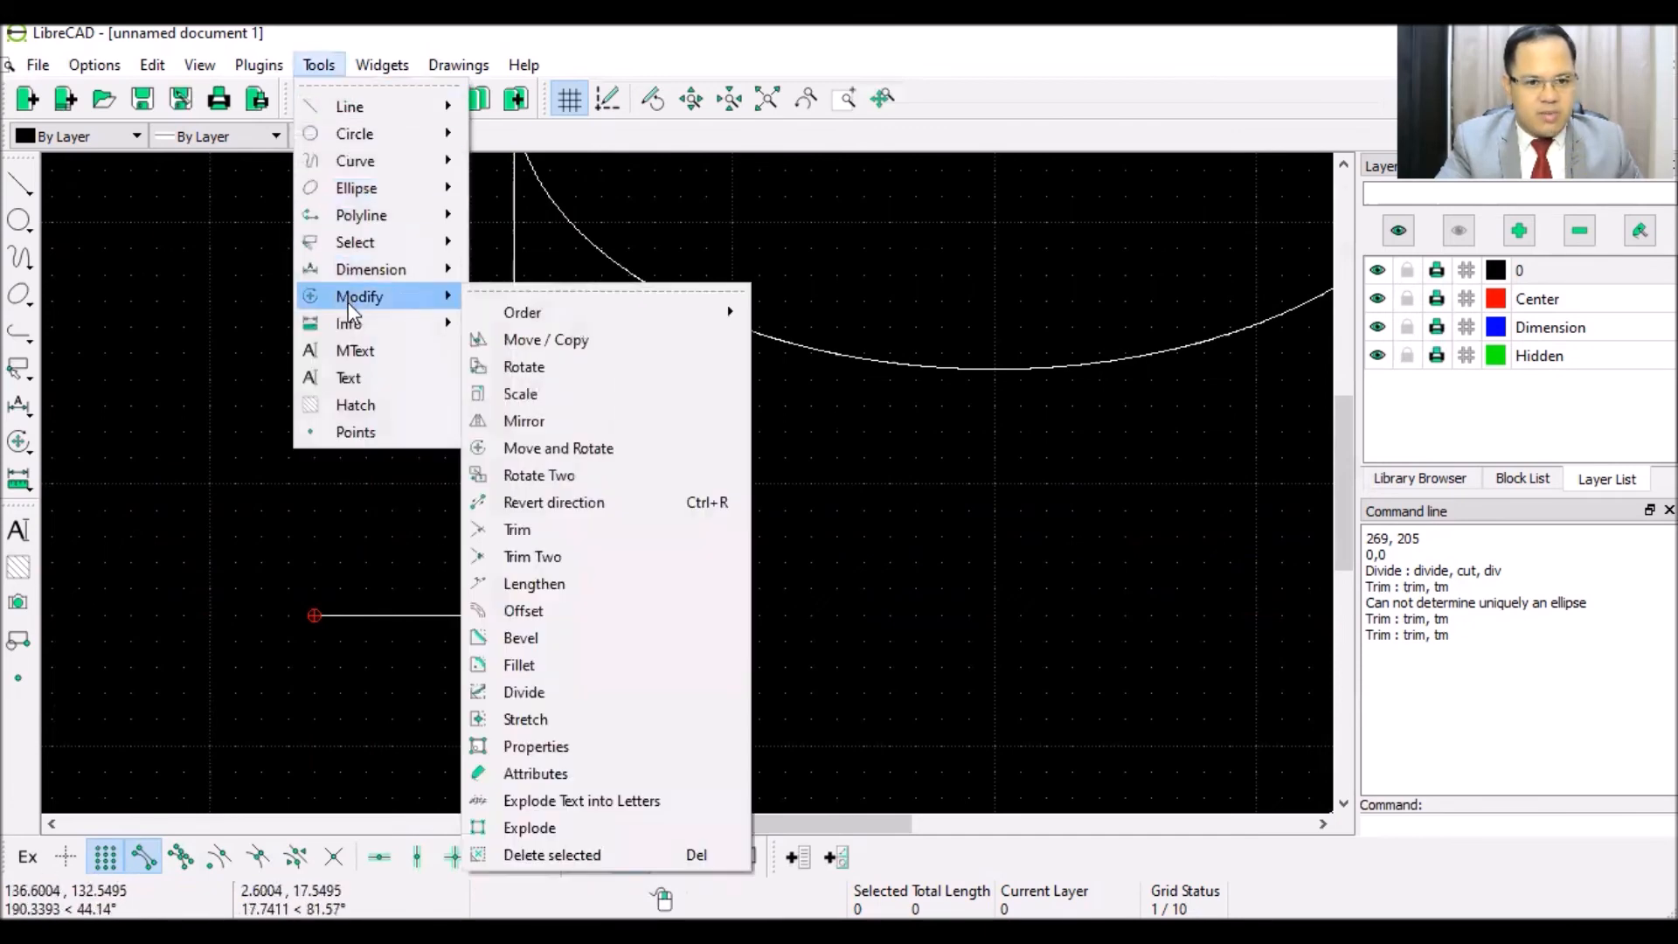
left_click(535, 529)
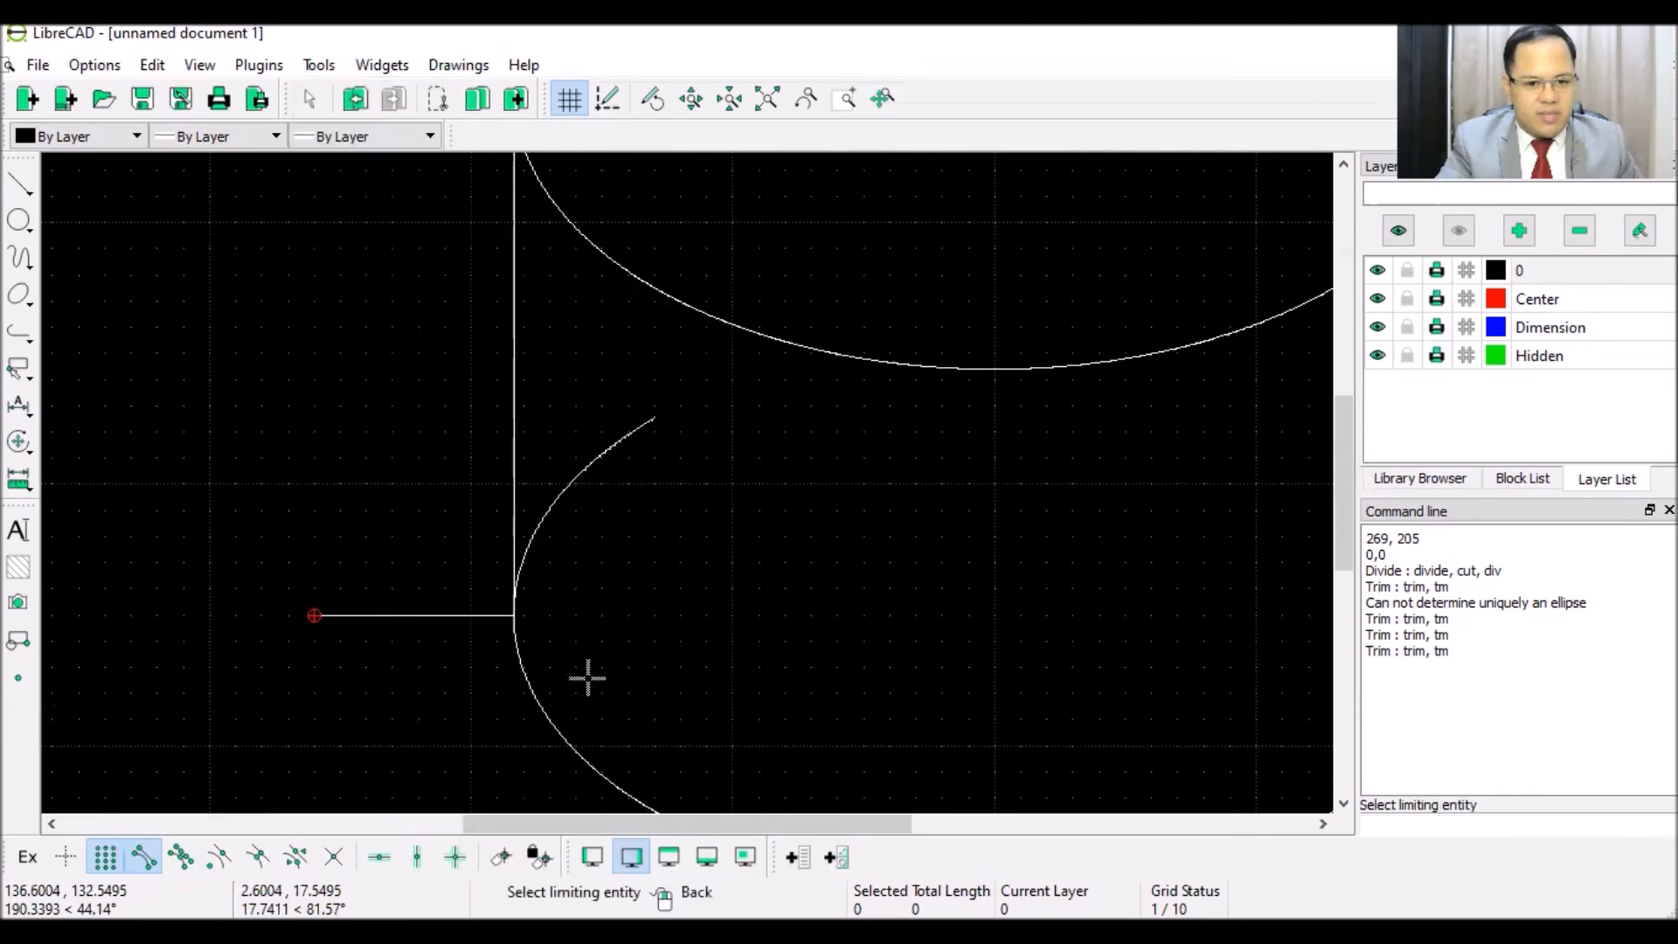
left_click(400, 618)
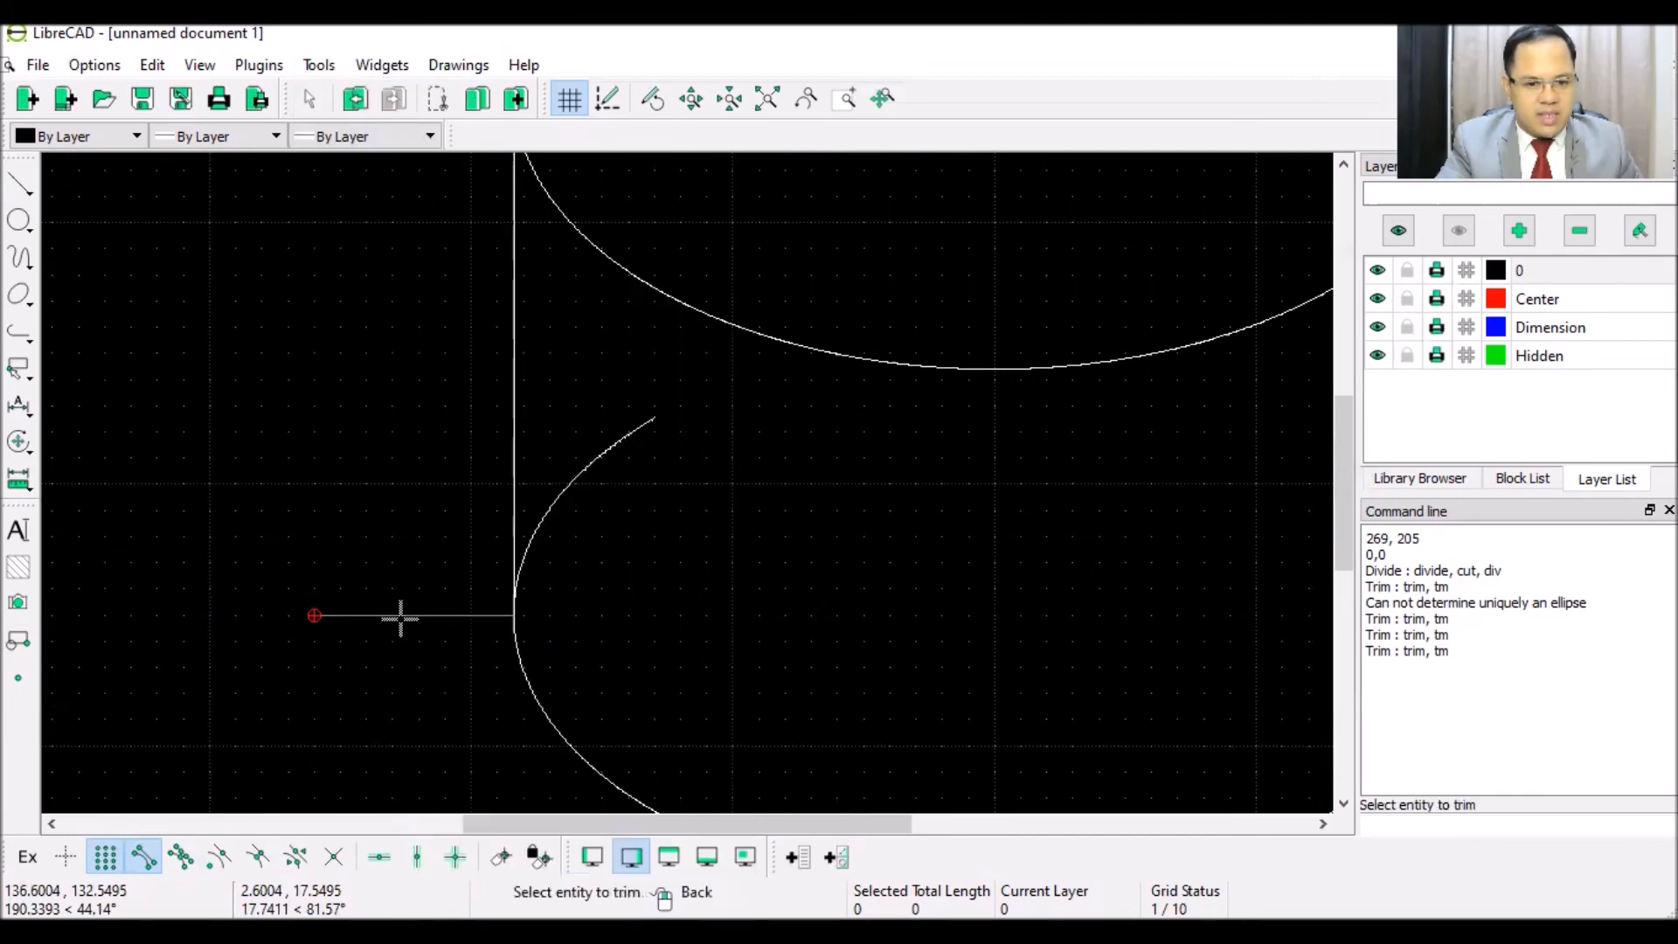
left_click(528, 678)
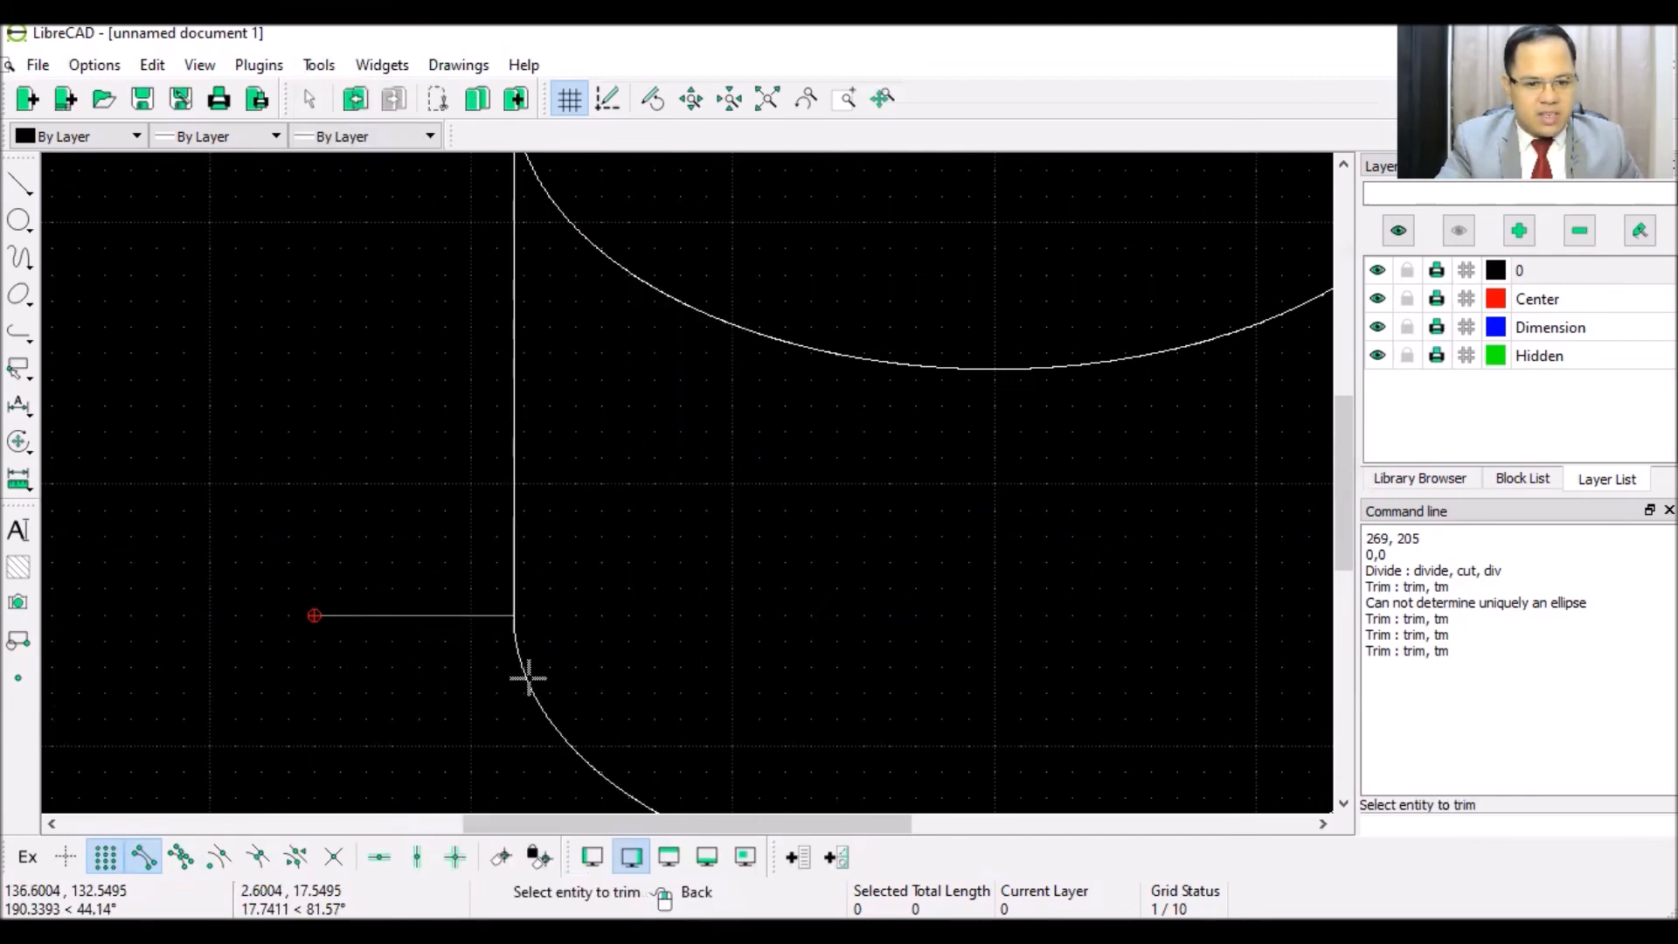
right_click(381, 454)
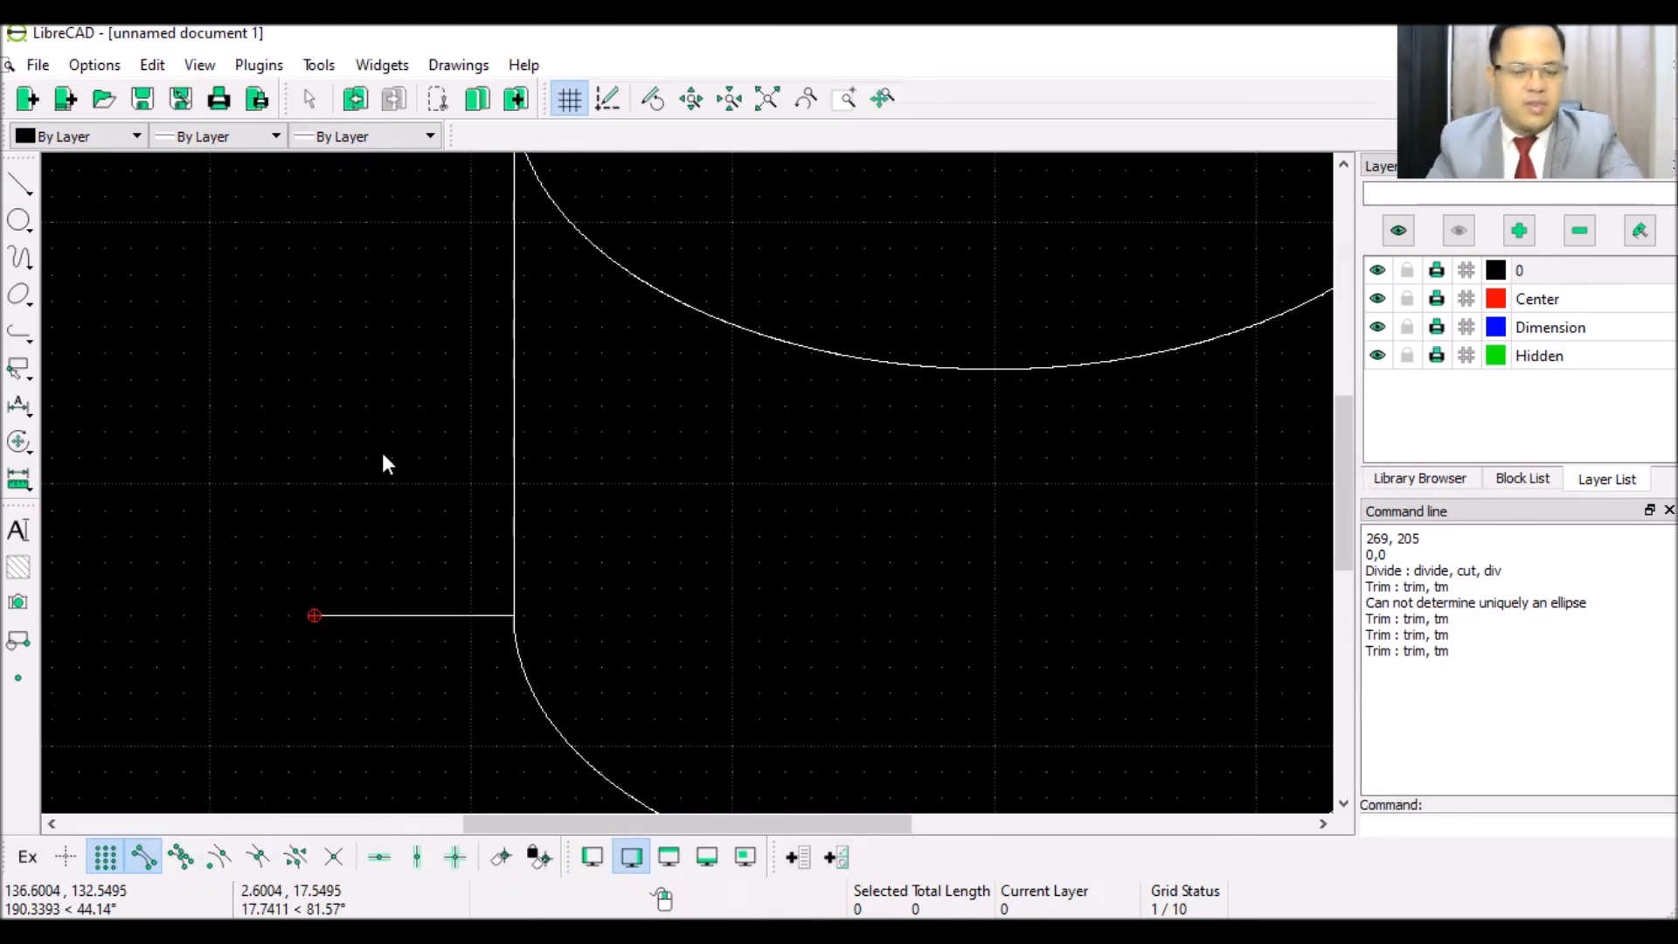
- Delete the horizontal helper line and zoom out to see the whole sheet
left_click(386, 616)
key("Delete")
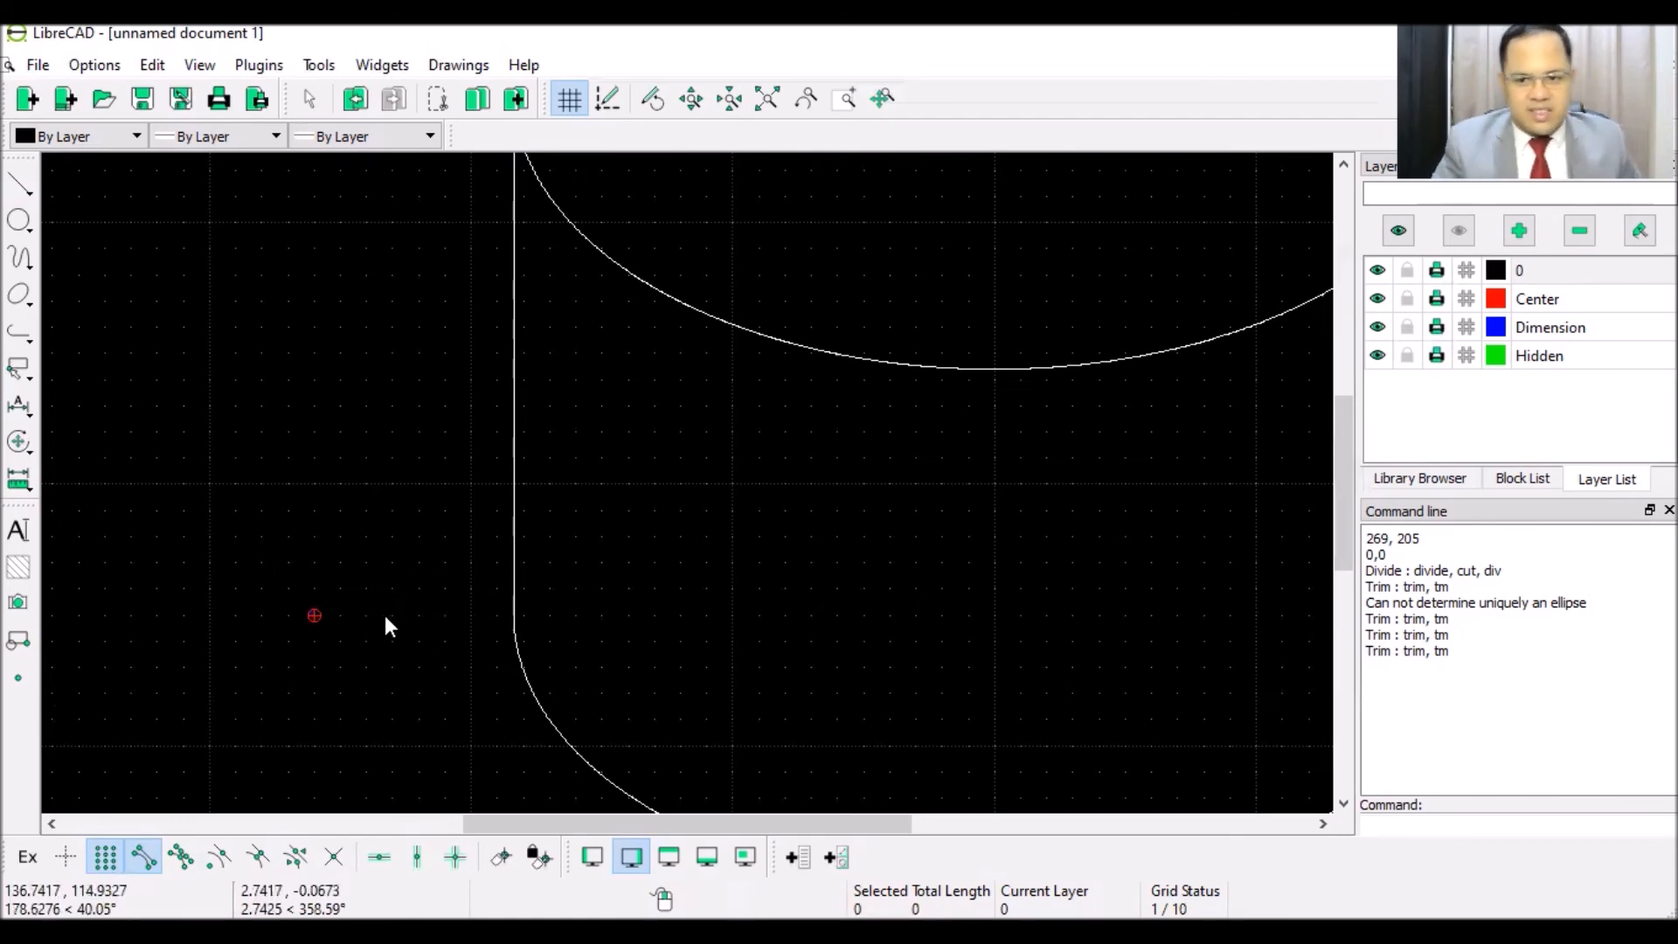
scroll(551, 538, "down", 2)
scroll(554, 542, "down", 5)
scroll(647, 506, "down", 3)
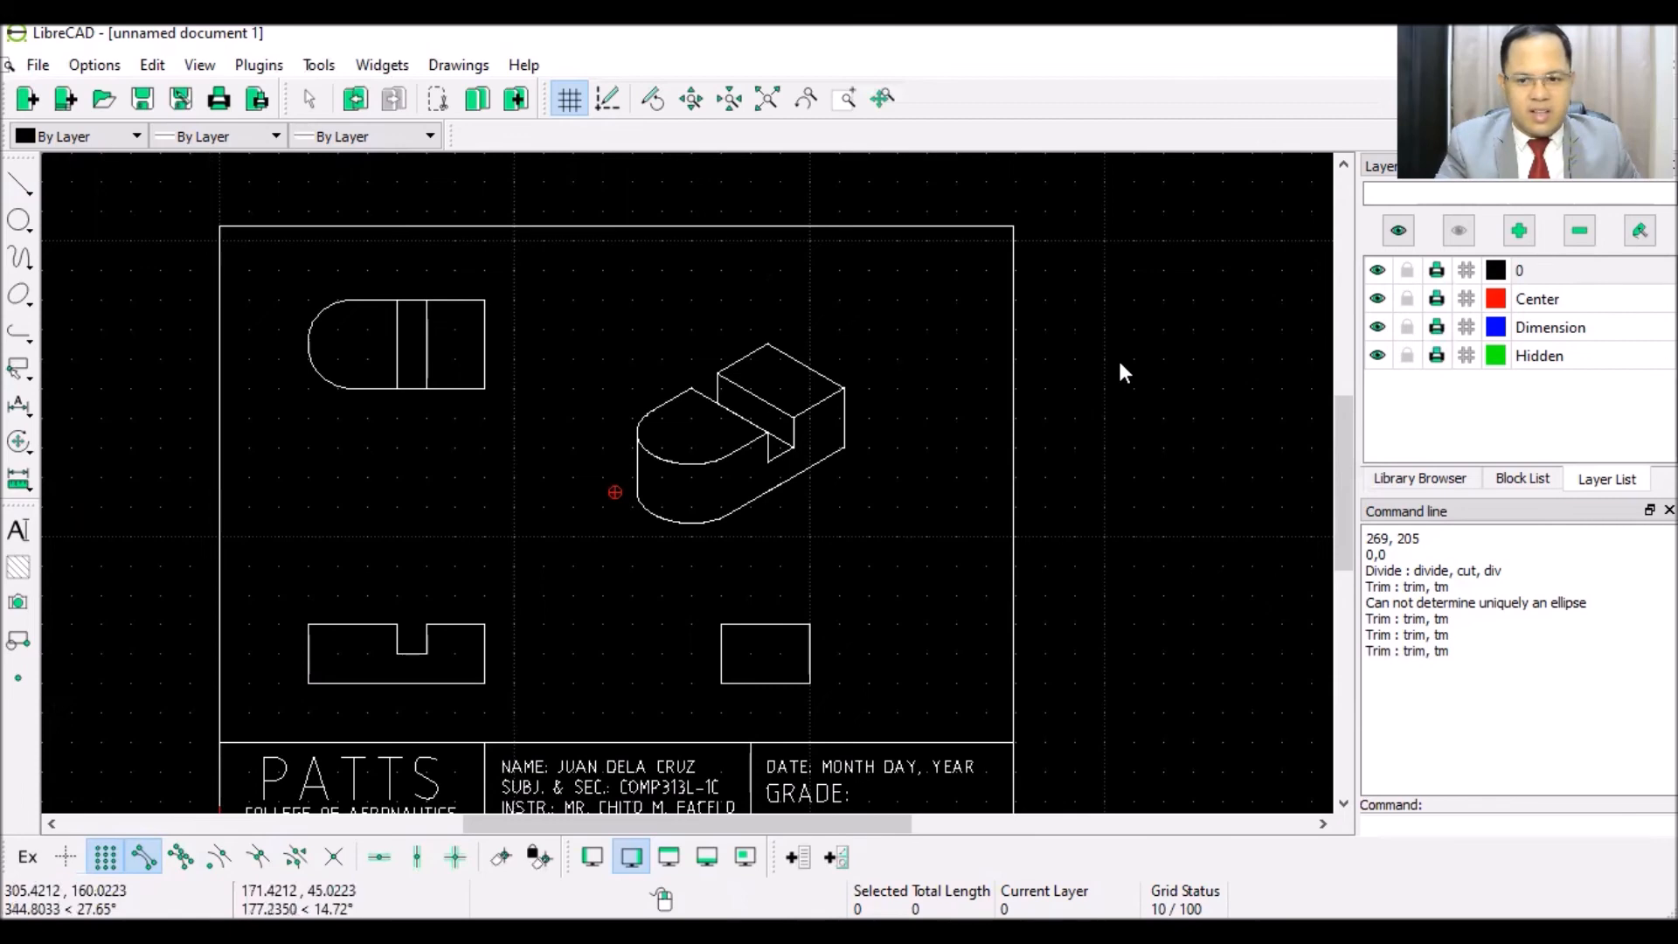
- On the Dimension layer, add two linear dimensions between the corners along the top view's right part
left_click(1560, 335)
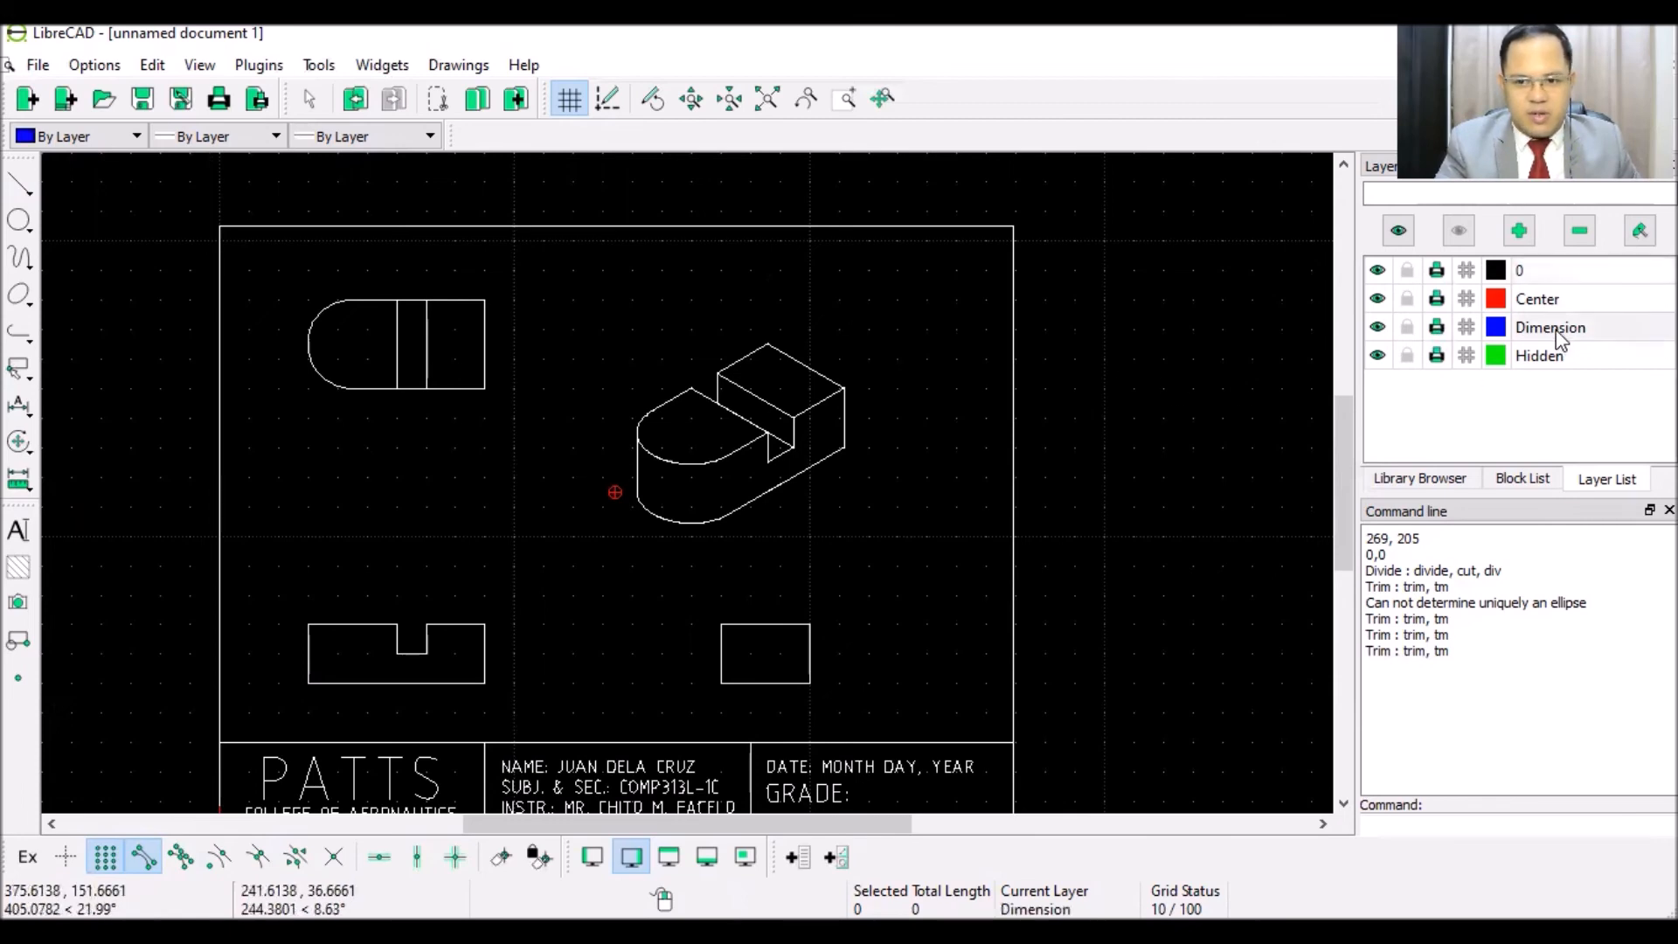
left_click(17, 409)
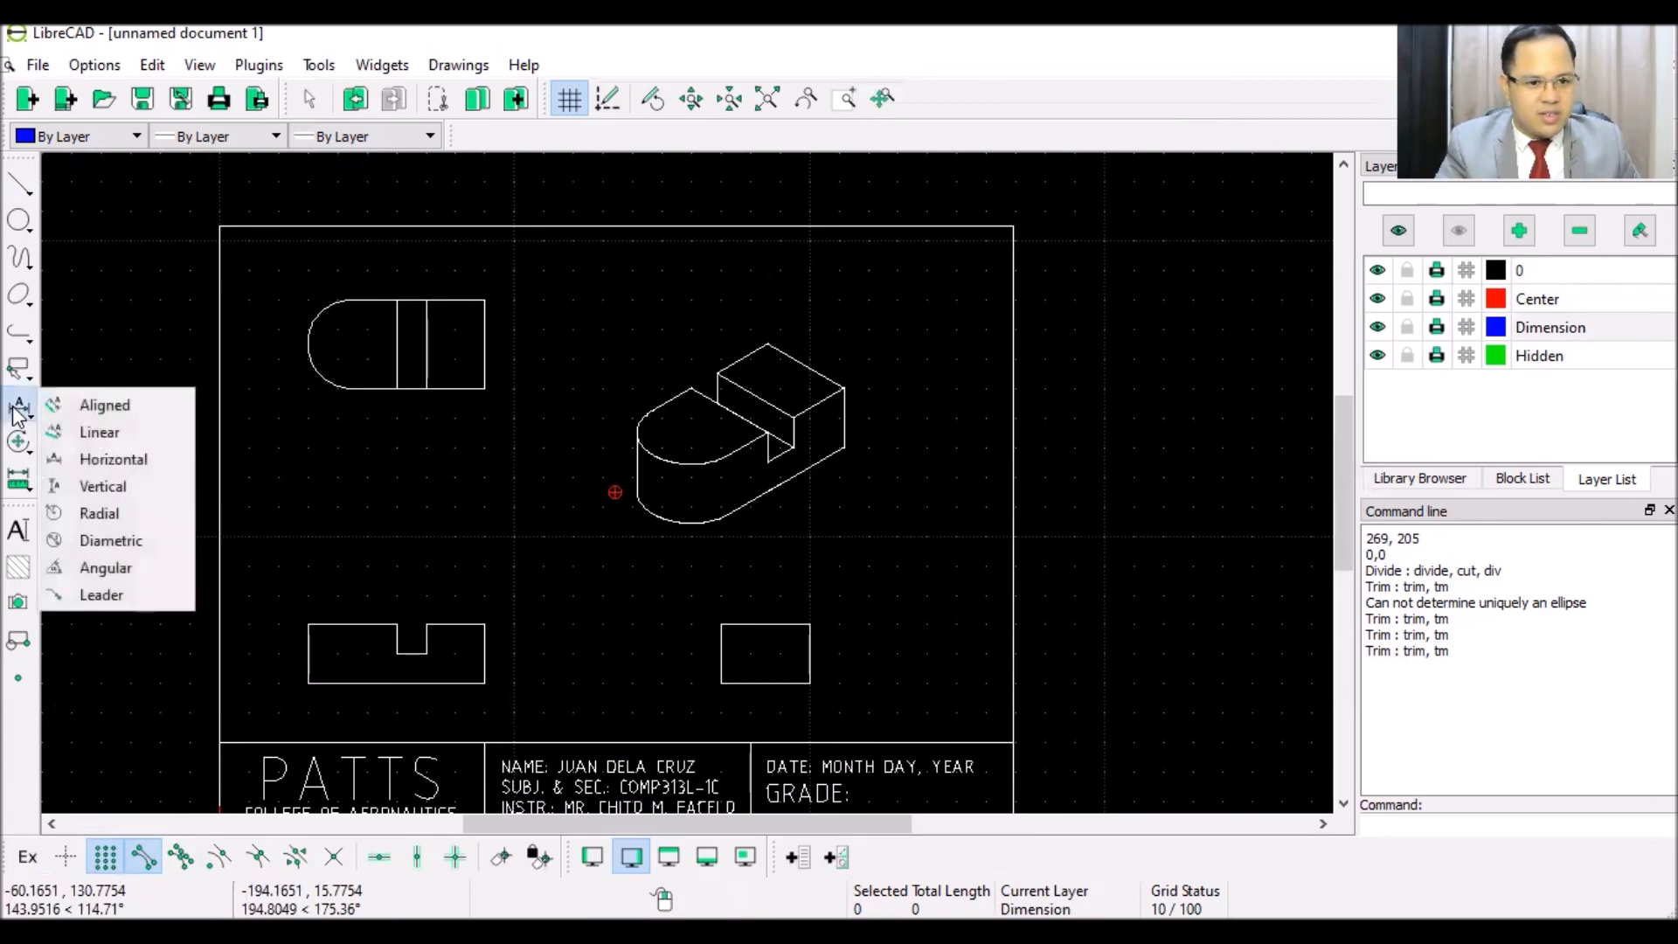
left_click(81, 430)
left_click(484, 388)
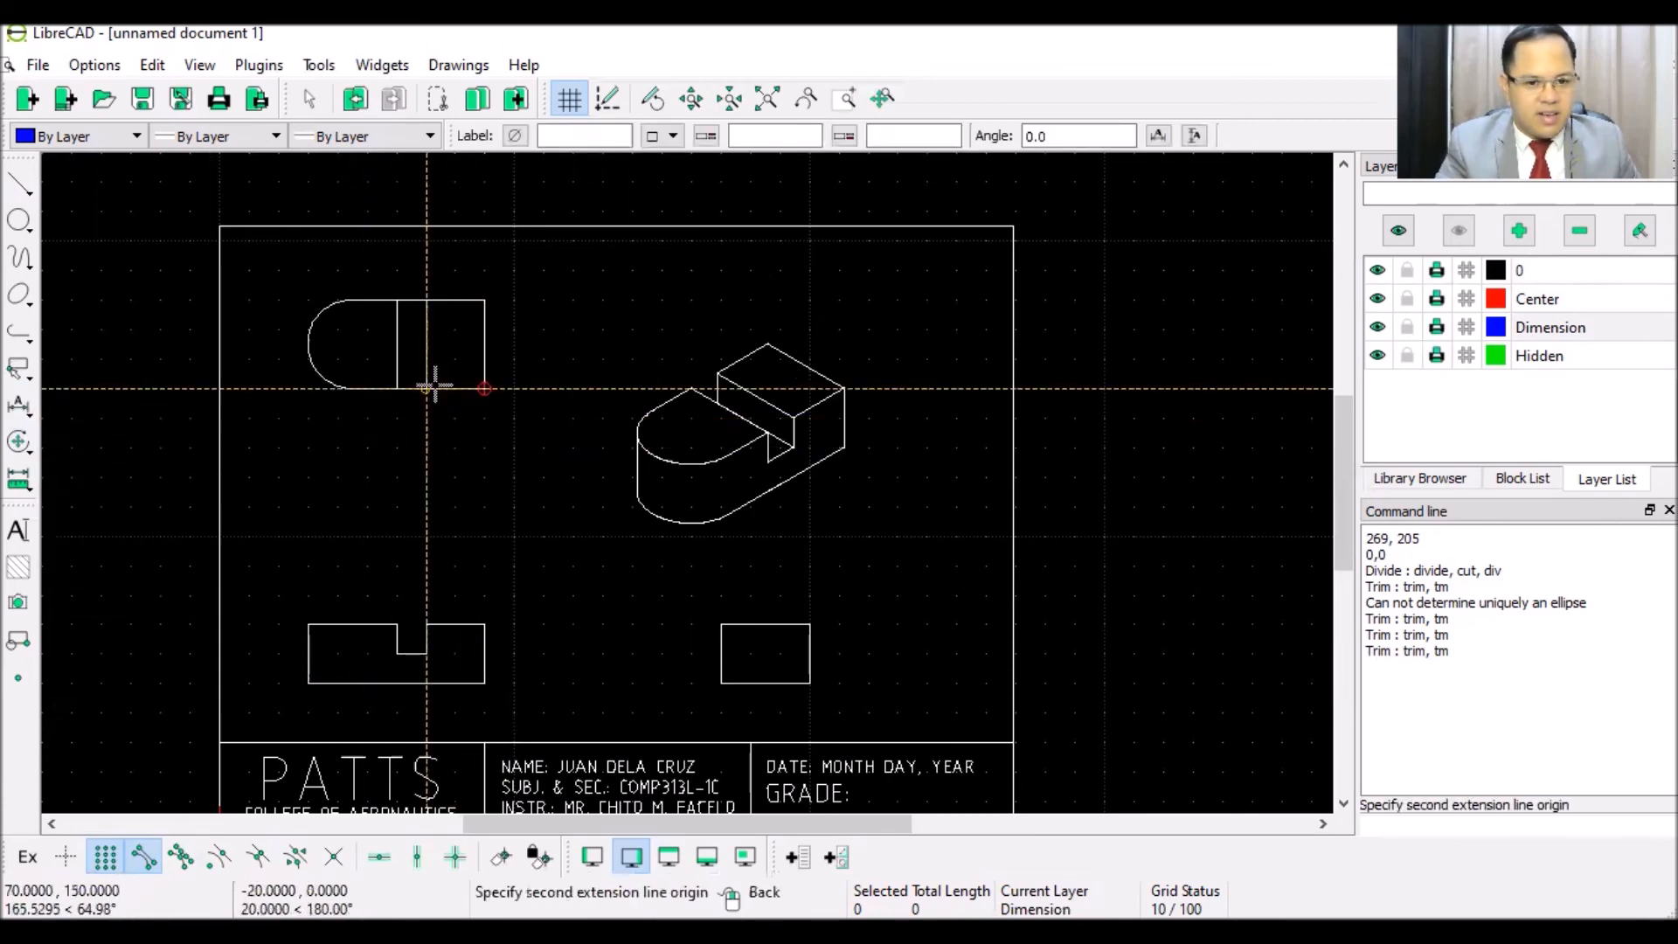
left_click(430, 387)
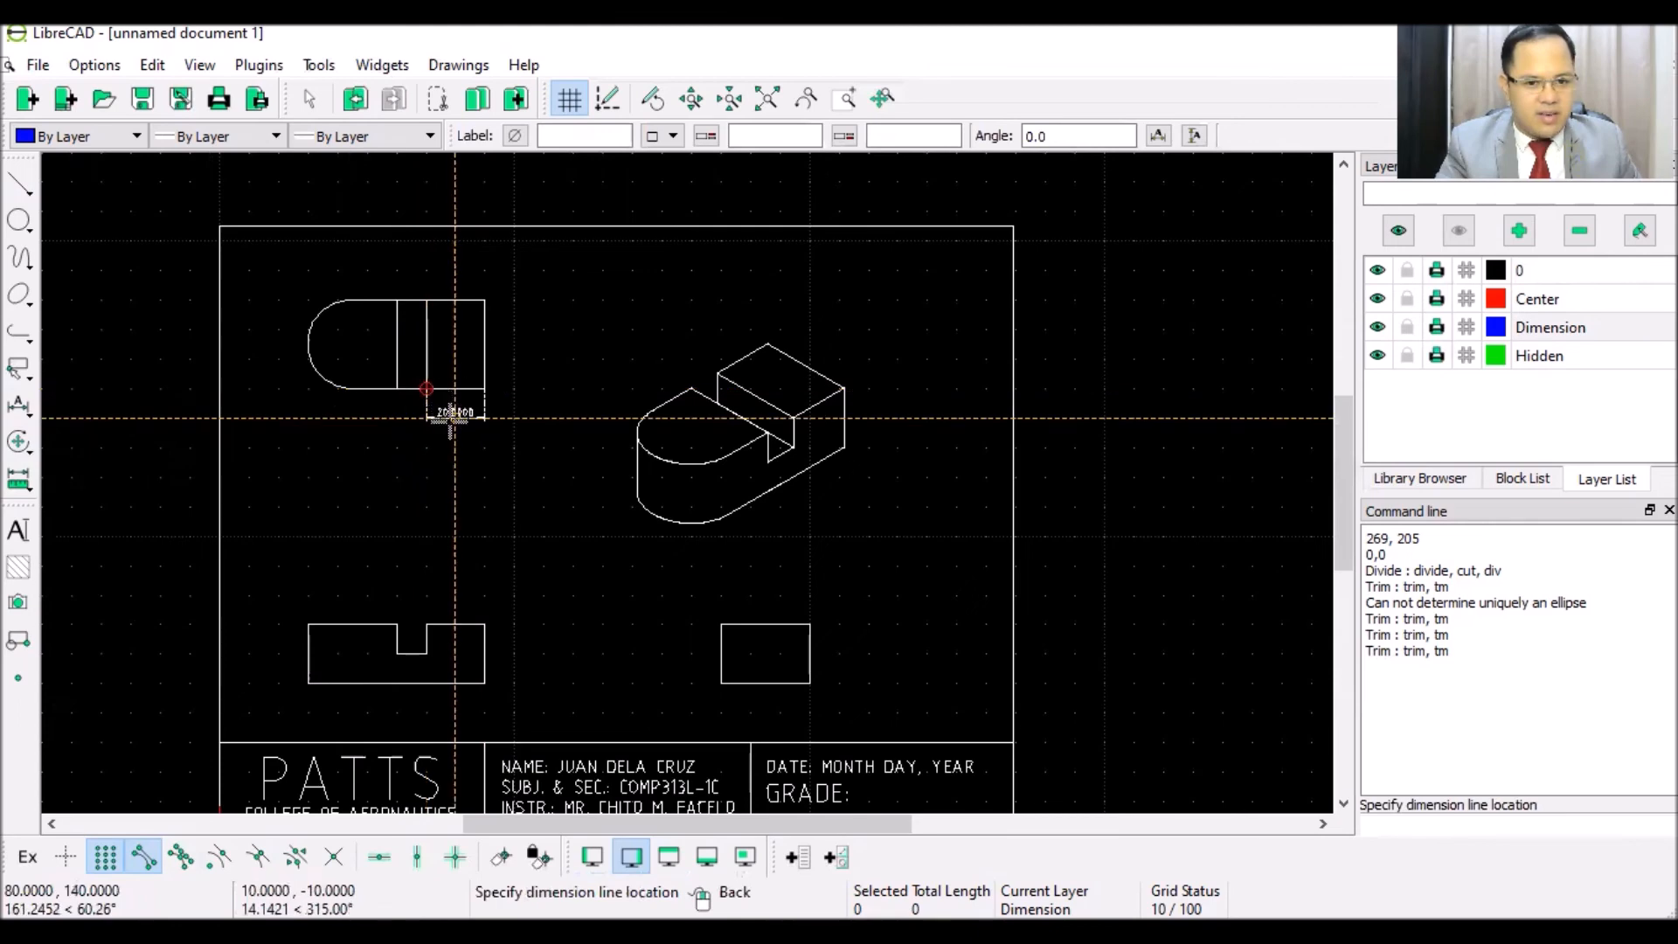
left_click(452, 416)
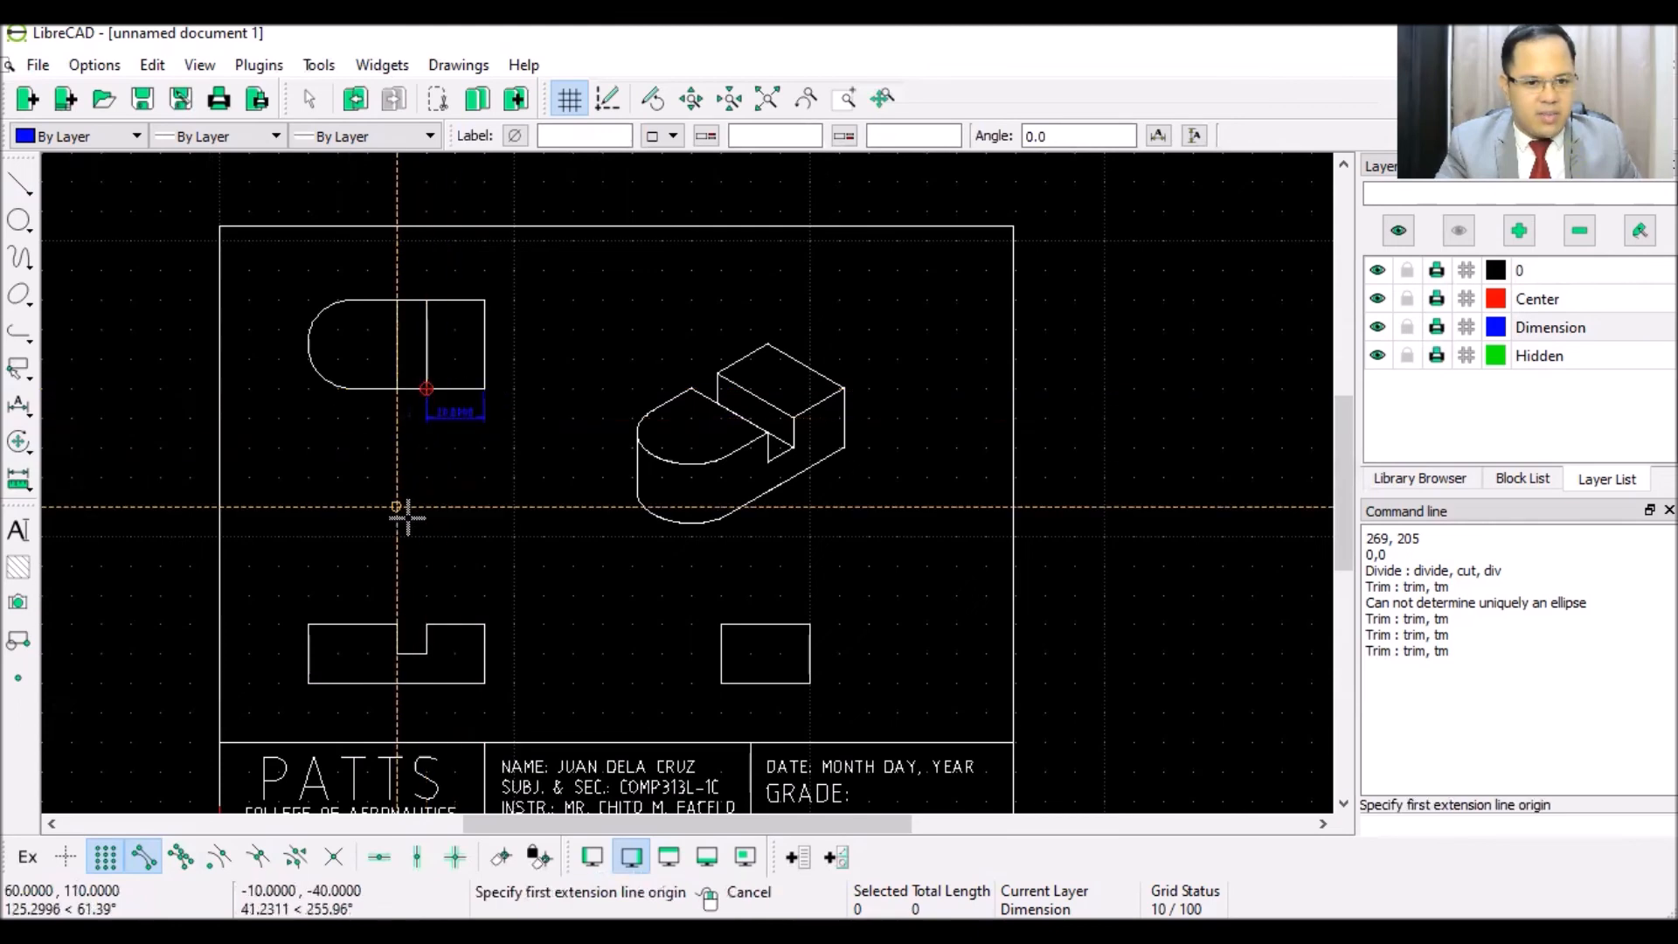
left_click(426, 389)
left_click(398, 388)
left_click(423, 413)
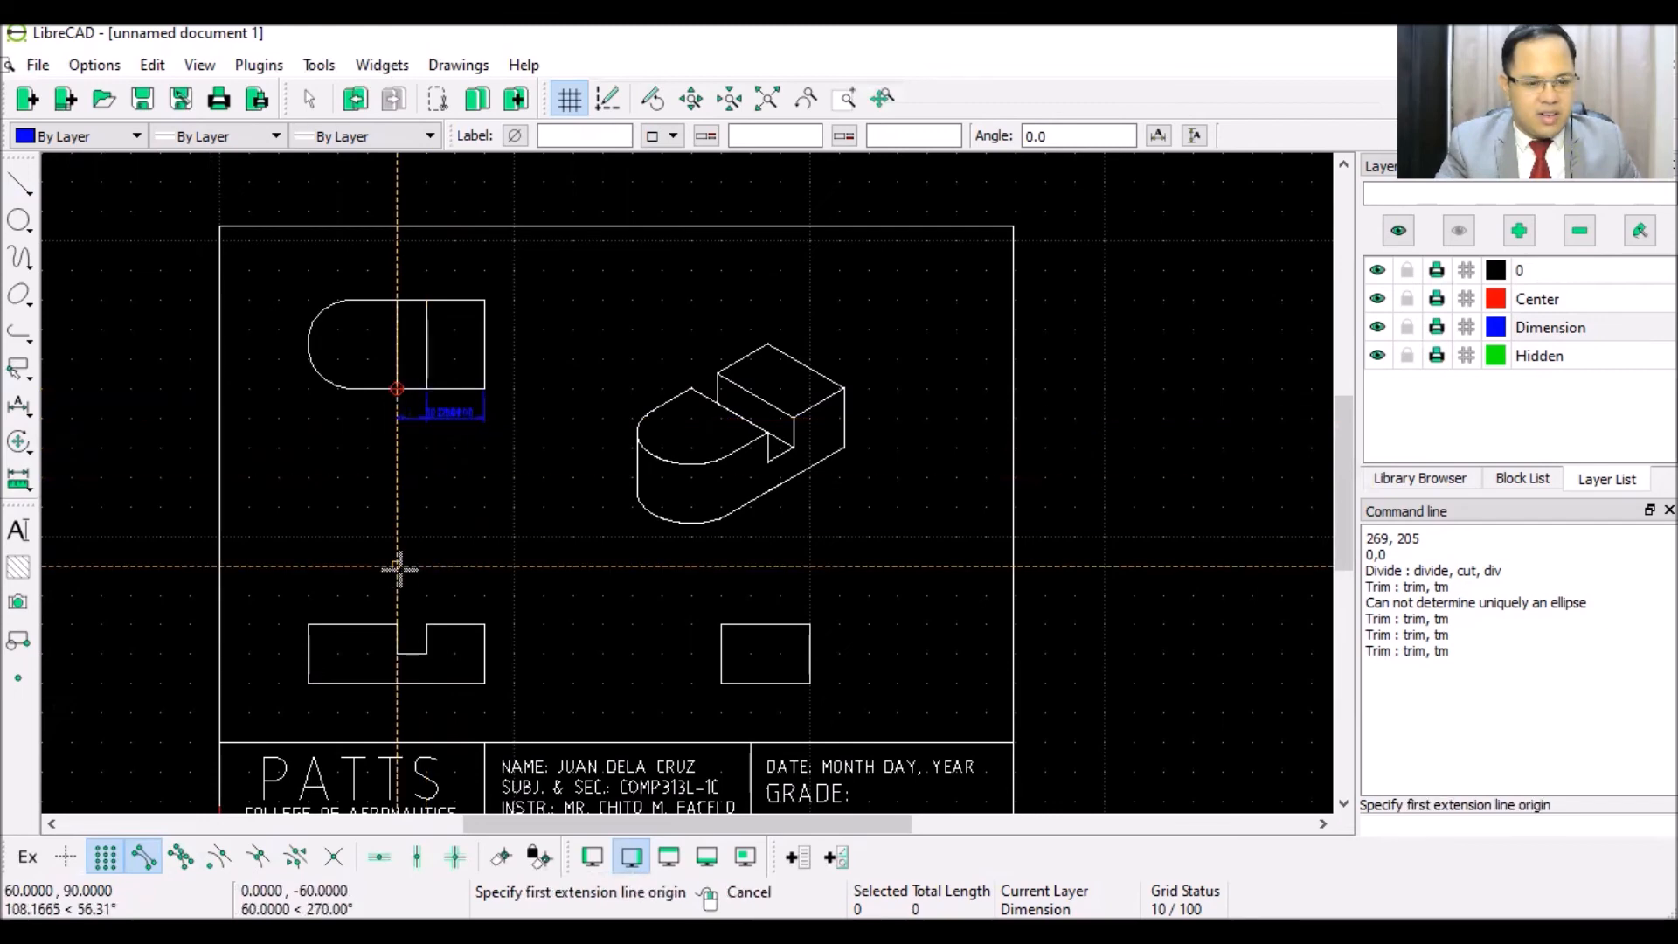
right_click(544, 535)
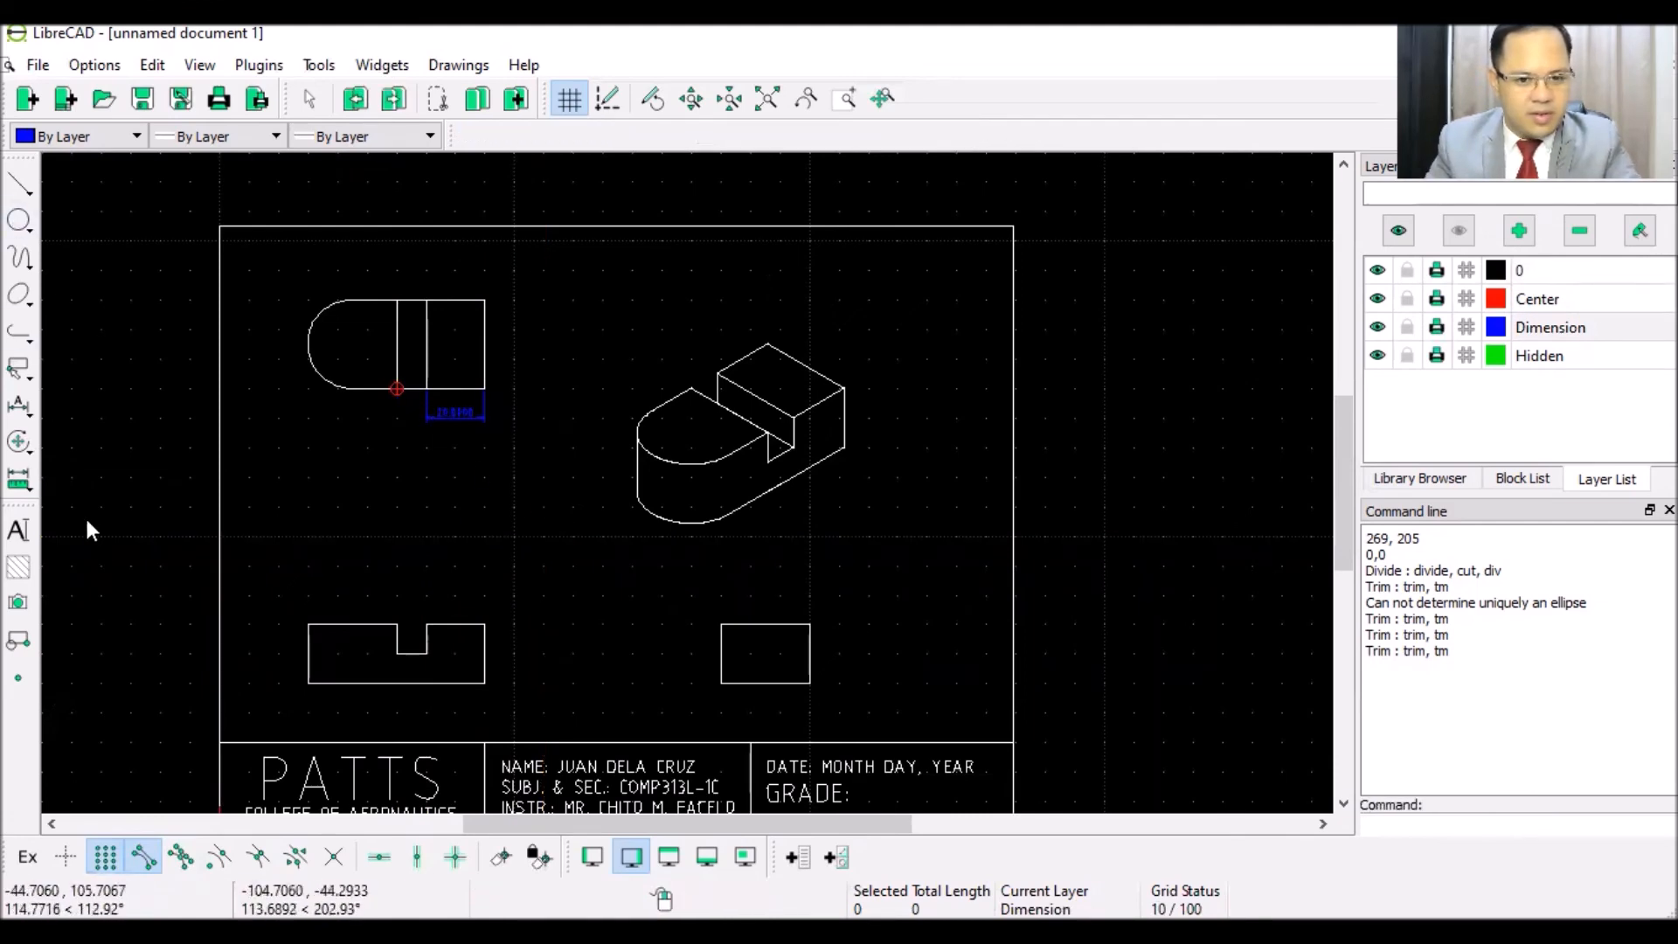
- Add a 10.0000 linear dimension below the top view
left_click(20, 408)
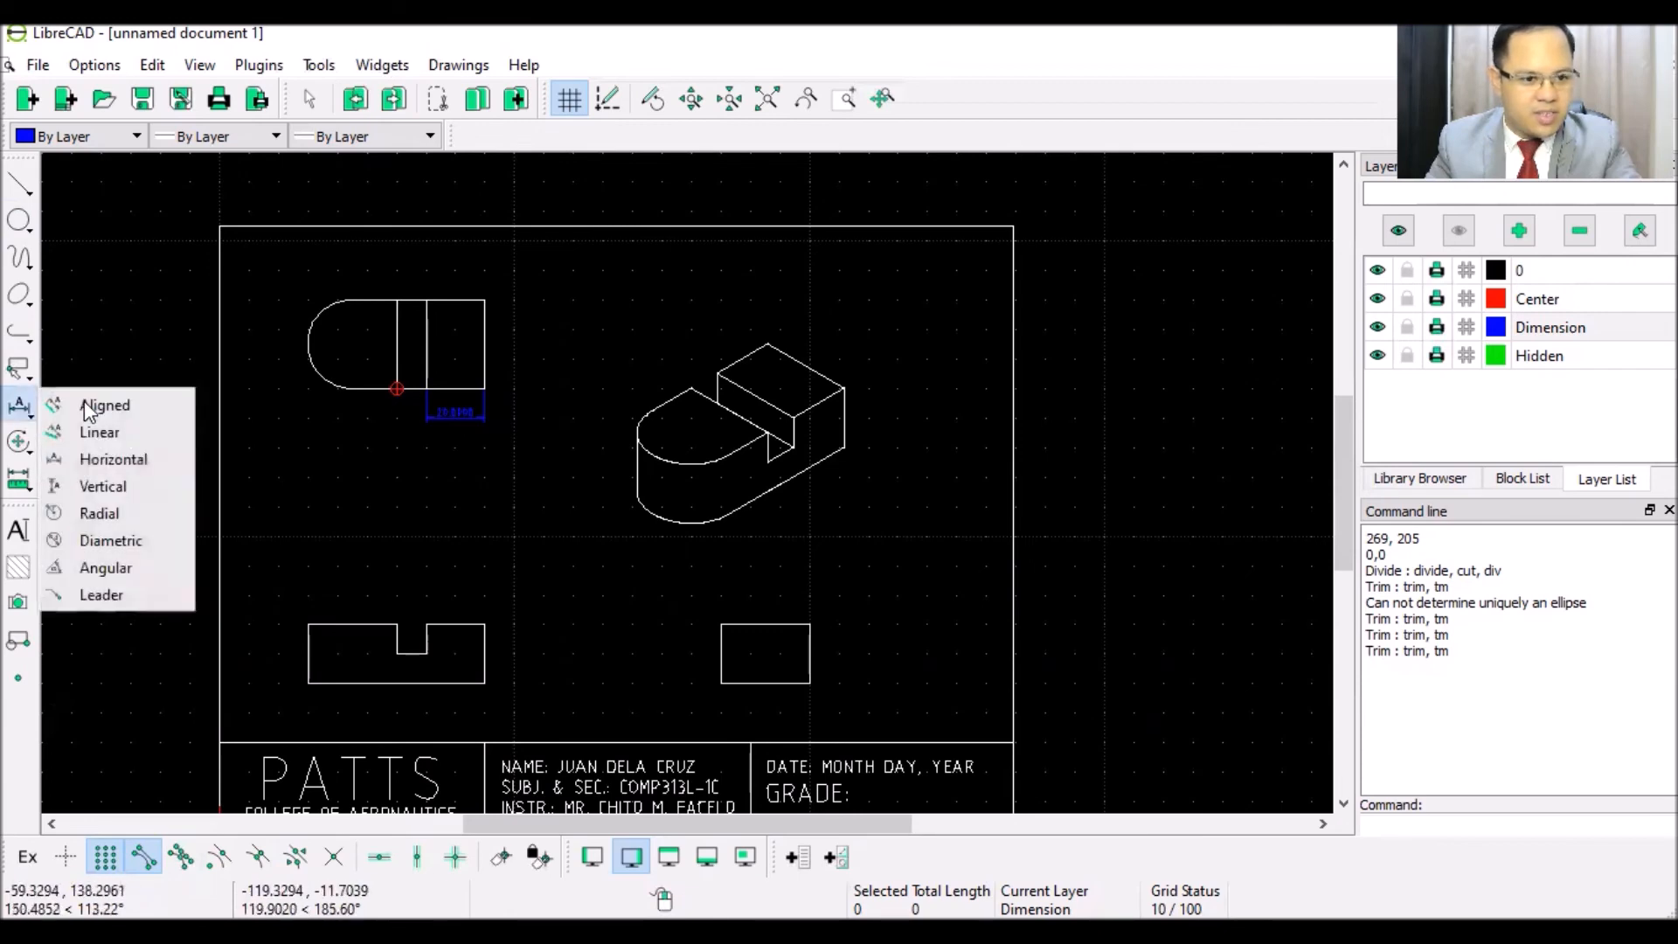
left_click(93, 431)
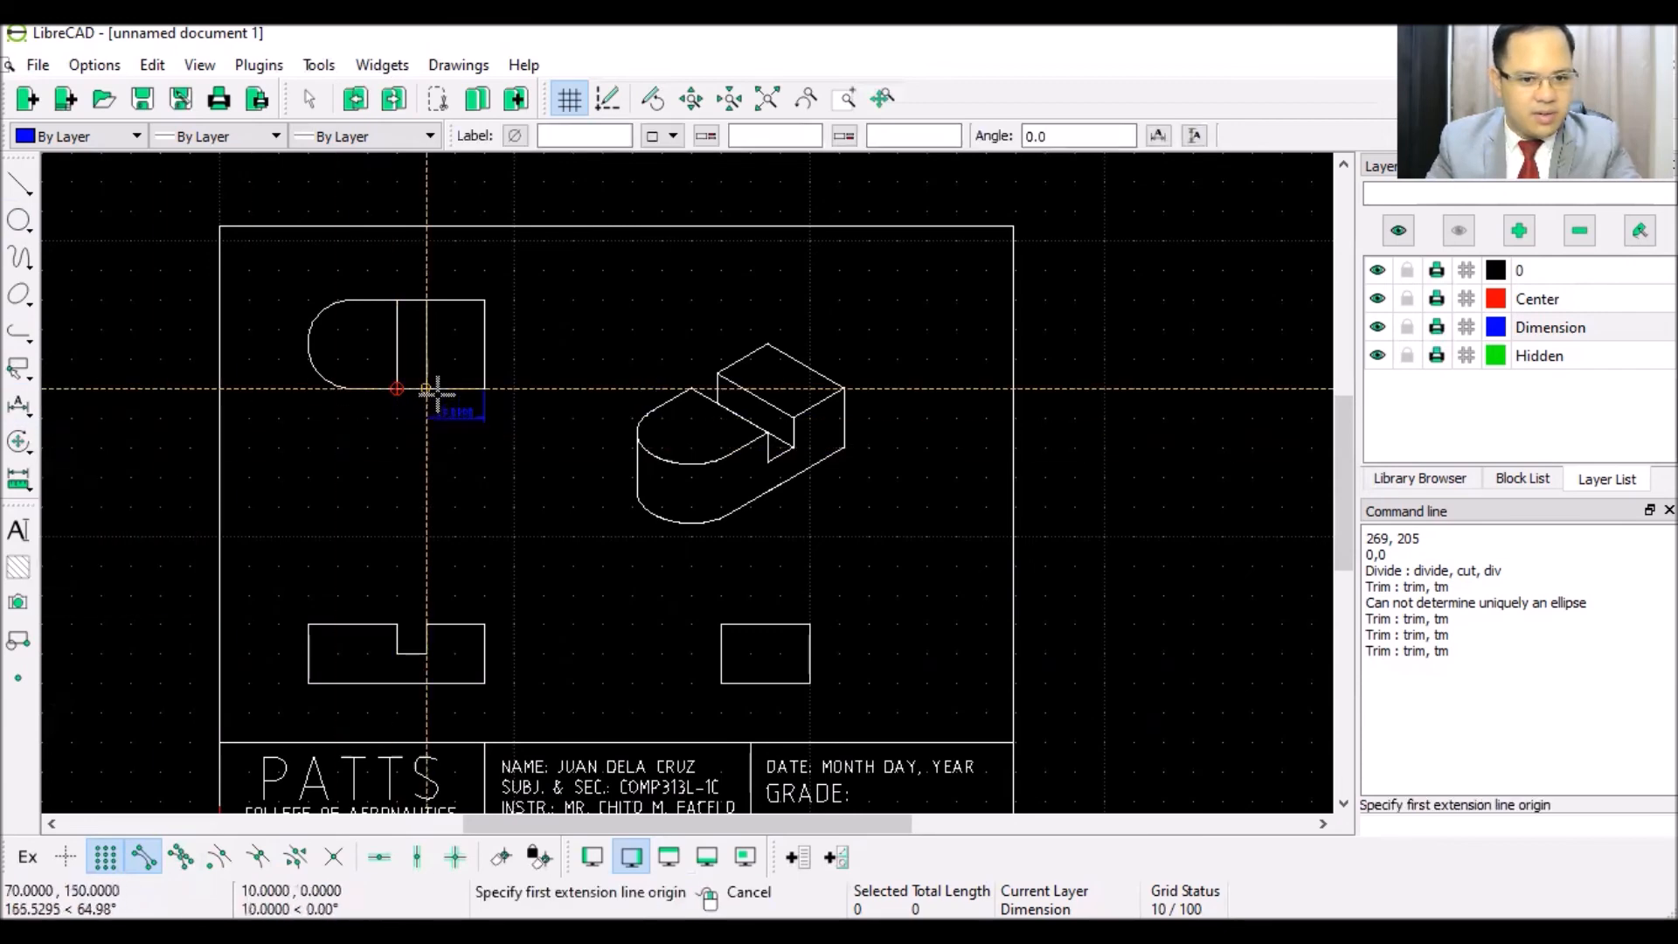
left_click(426, 388)
left_click(396, 389)
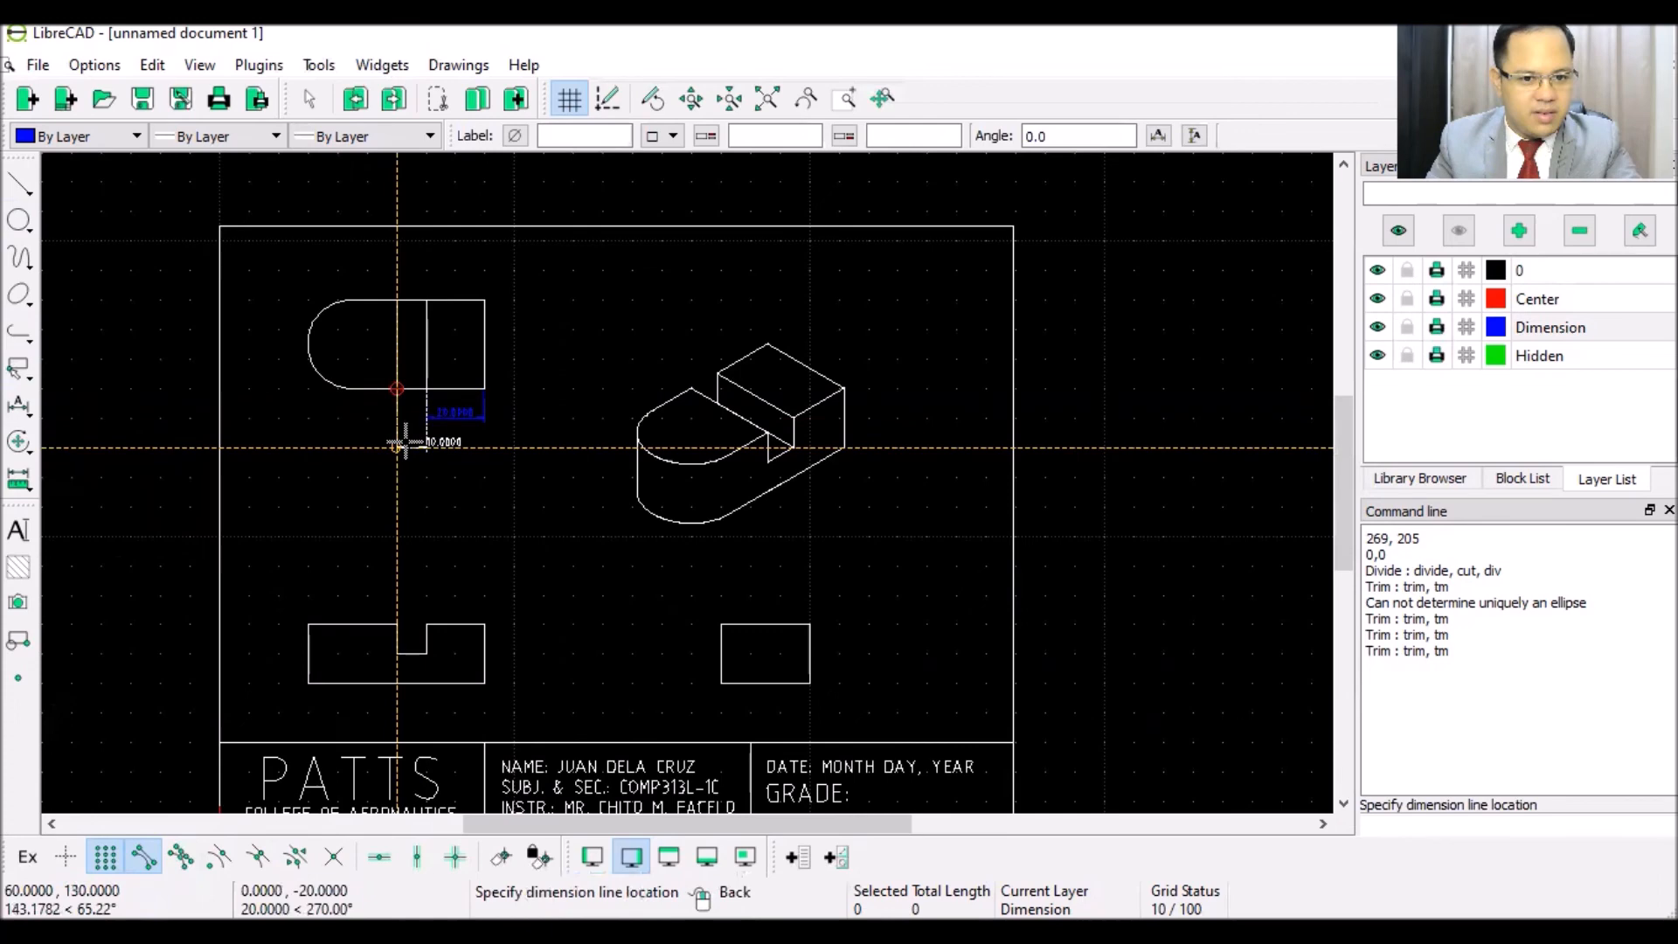
left_click(407, 441)
- Dimension the front view's top edge (20.0000 and 10.0000) and the side view's width (20.0000)
left_click(485, 624)
left_click(426, 624)
left_click(455, 592)
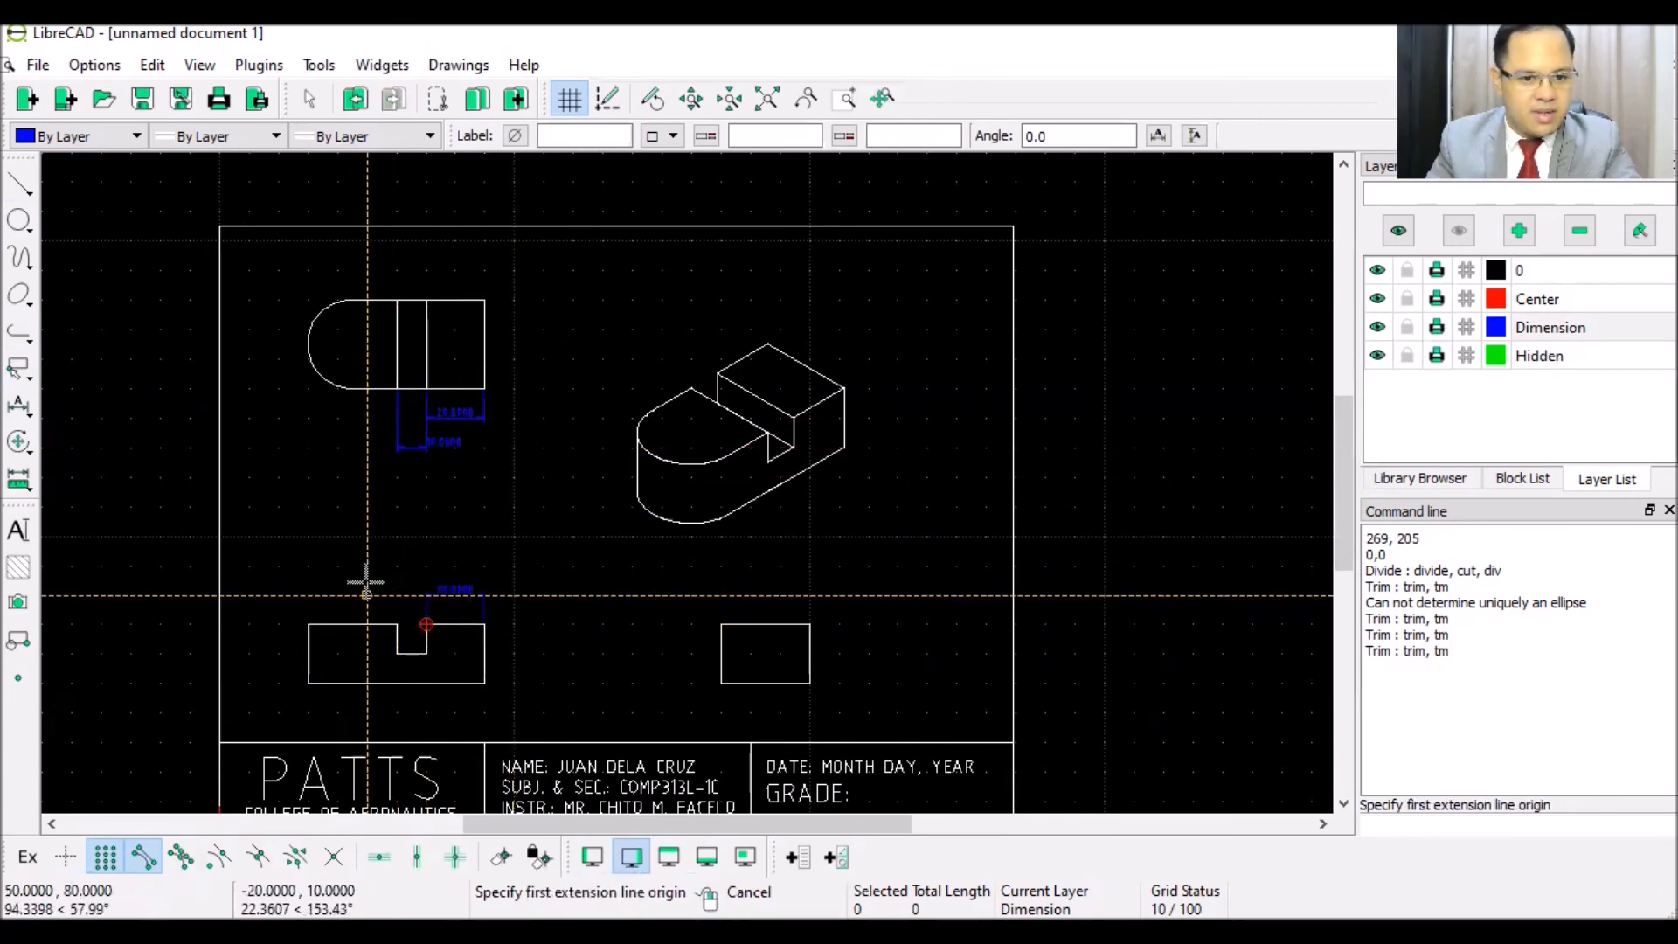
left_click(397, 624)
left_click(310, 624)
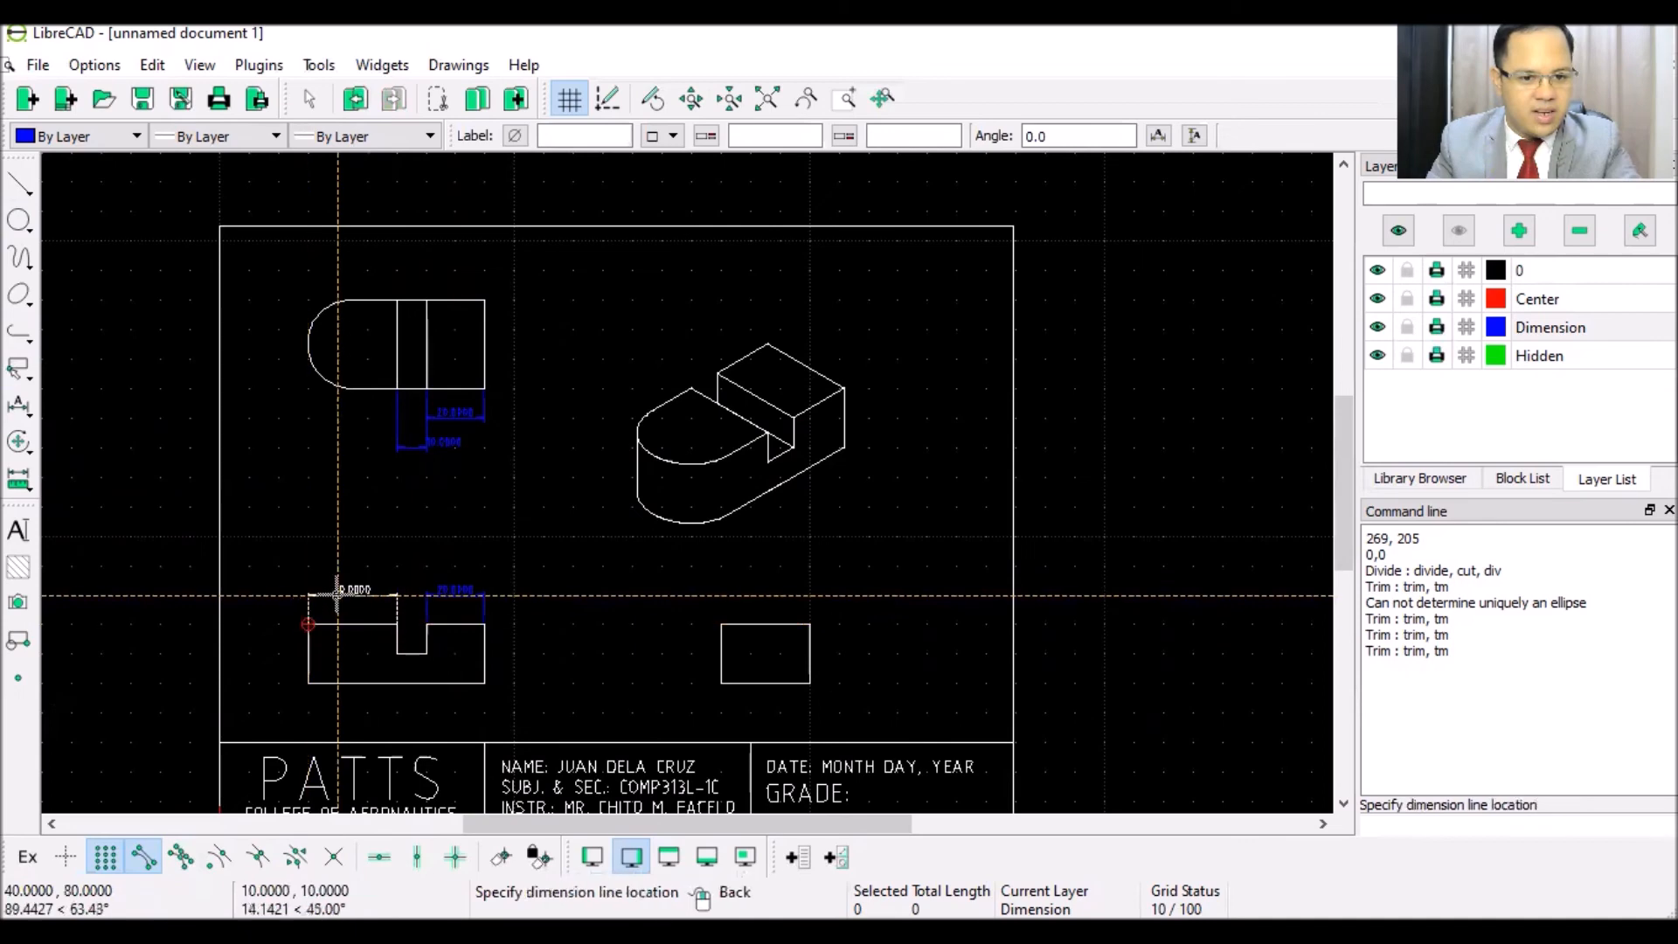
left_click(338, 592)
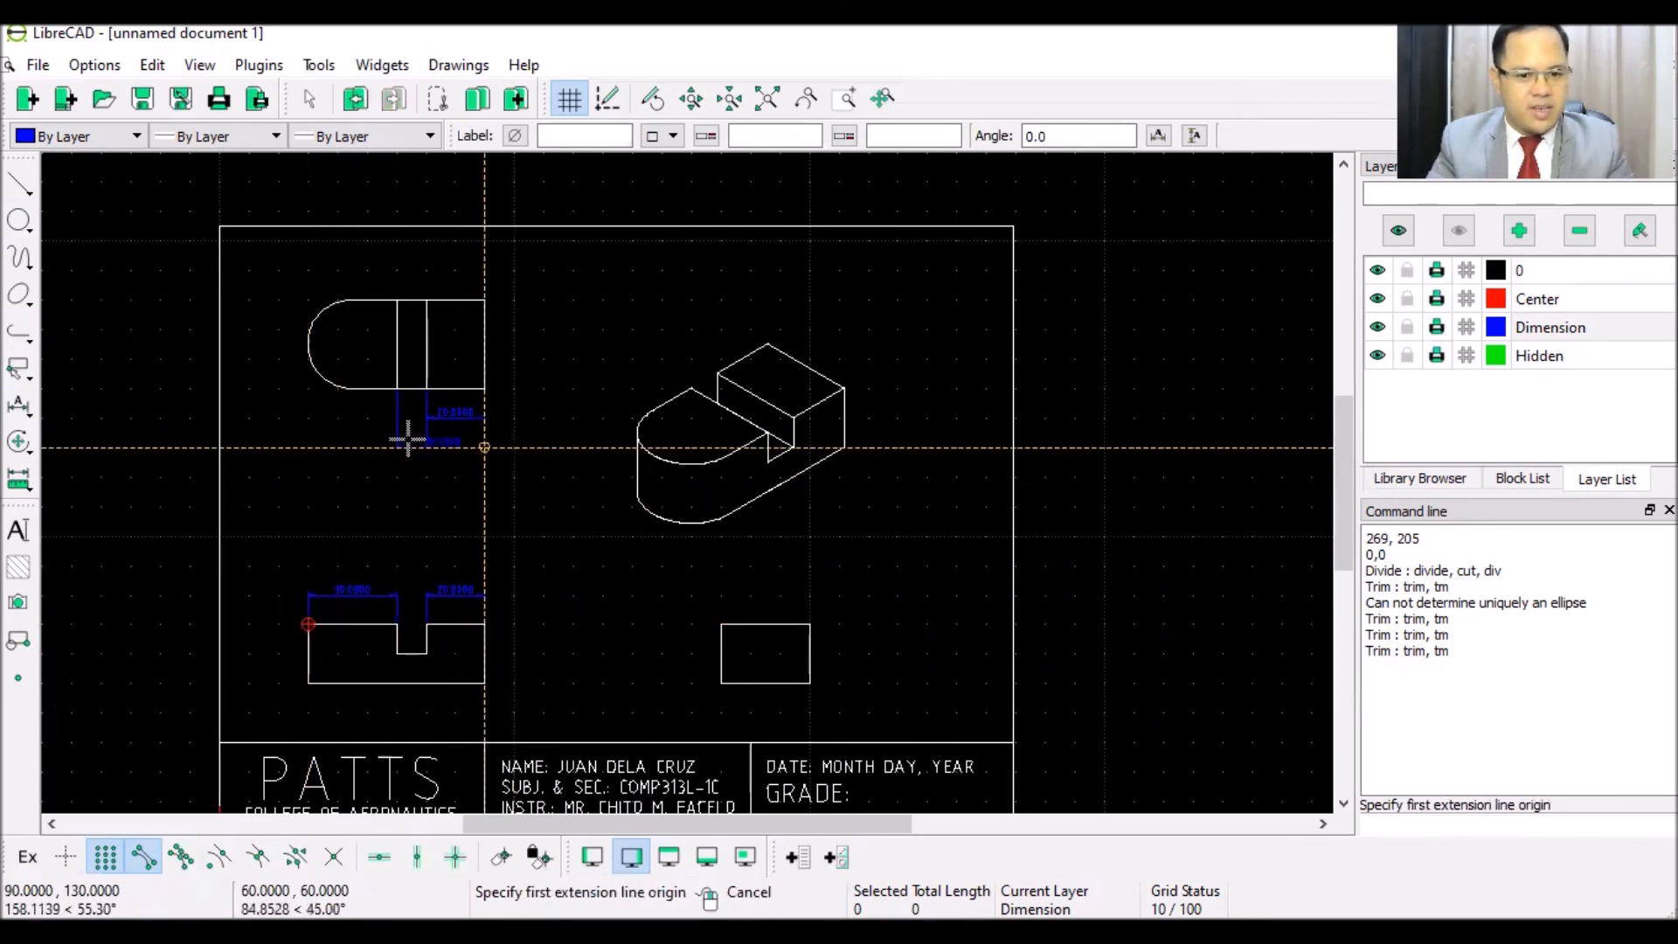
left_click(809, 624)
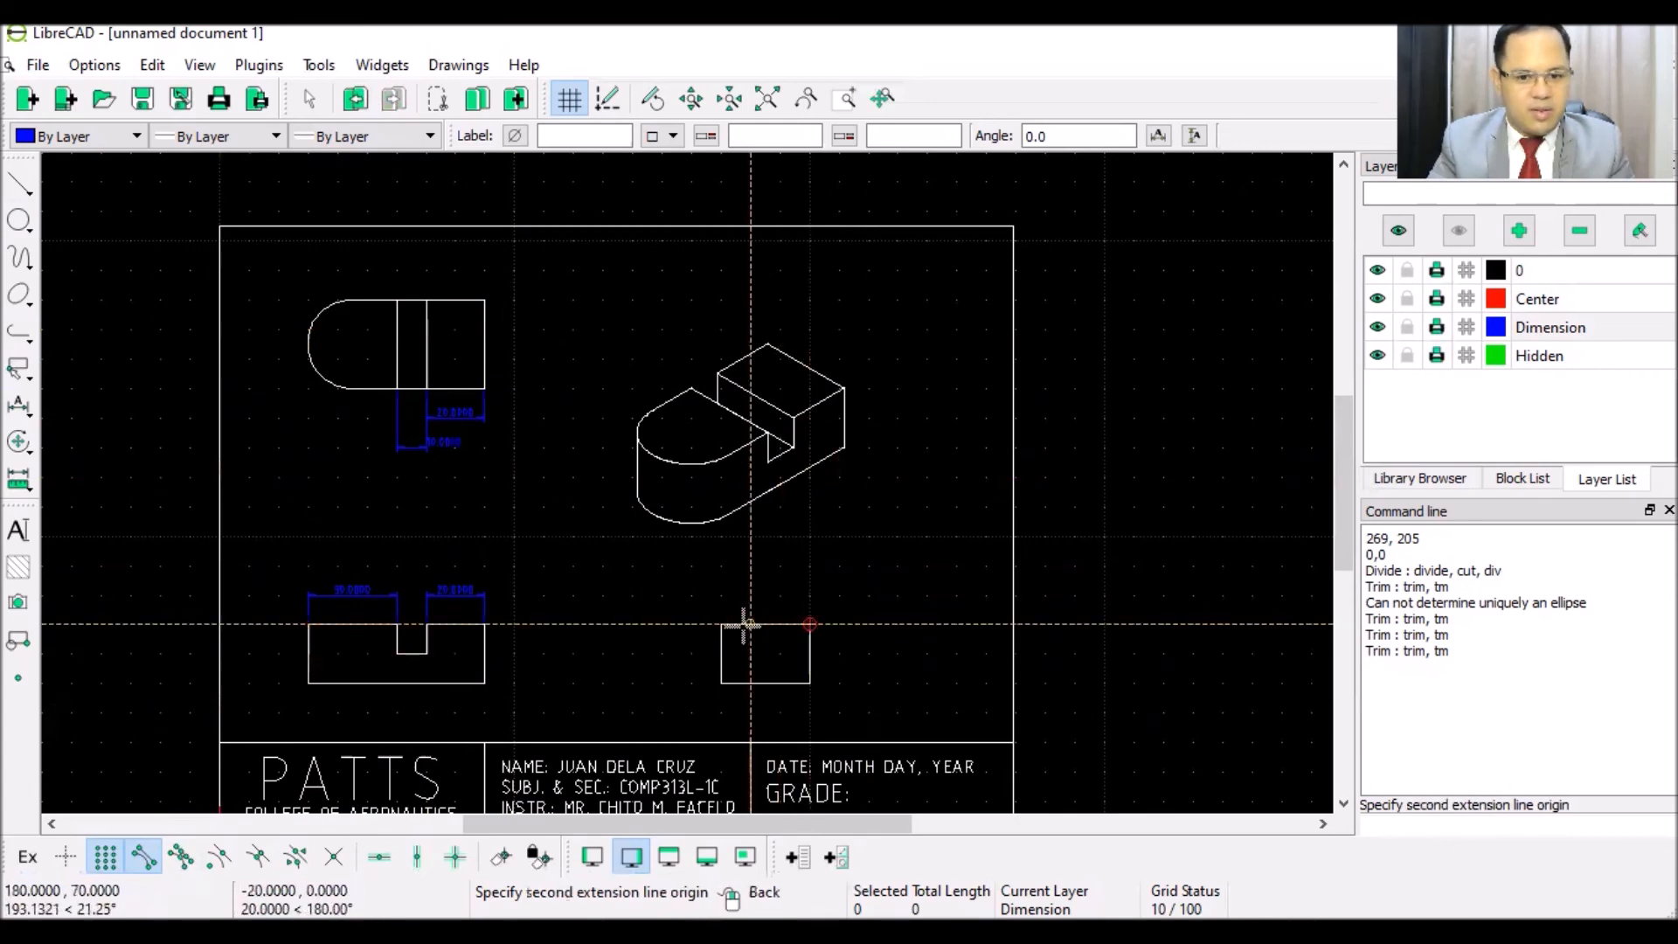
left_click(722, 624)
left_click(760, 593)
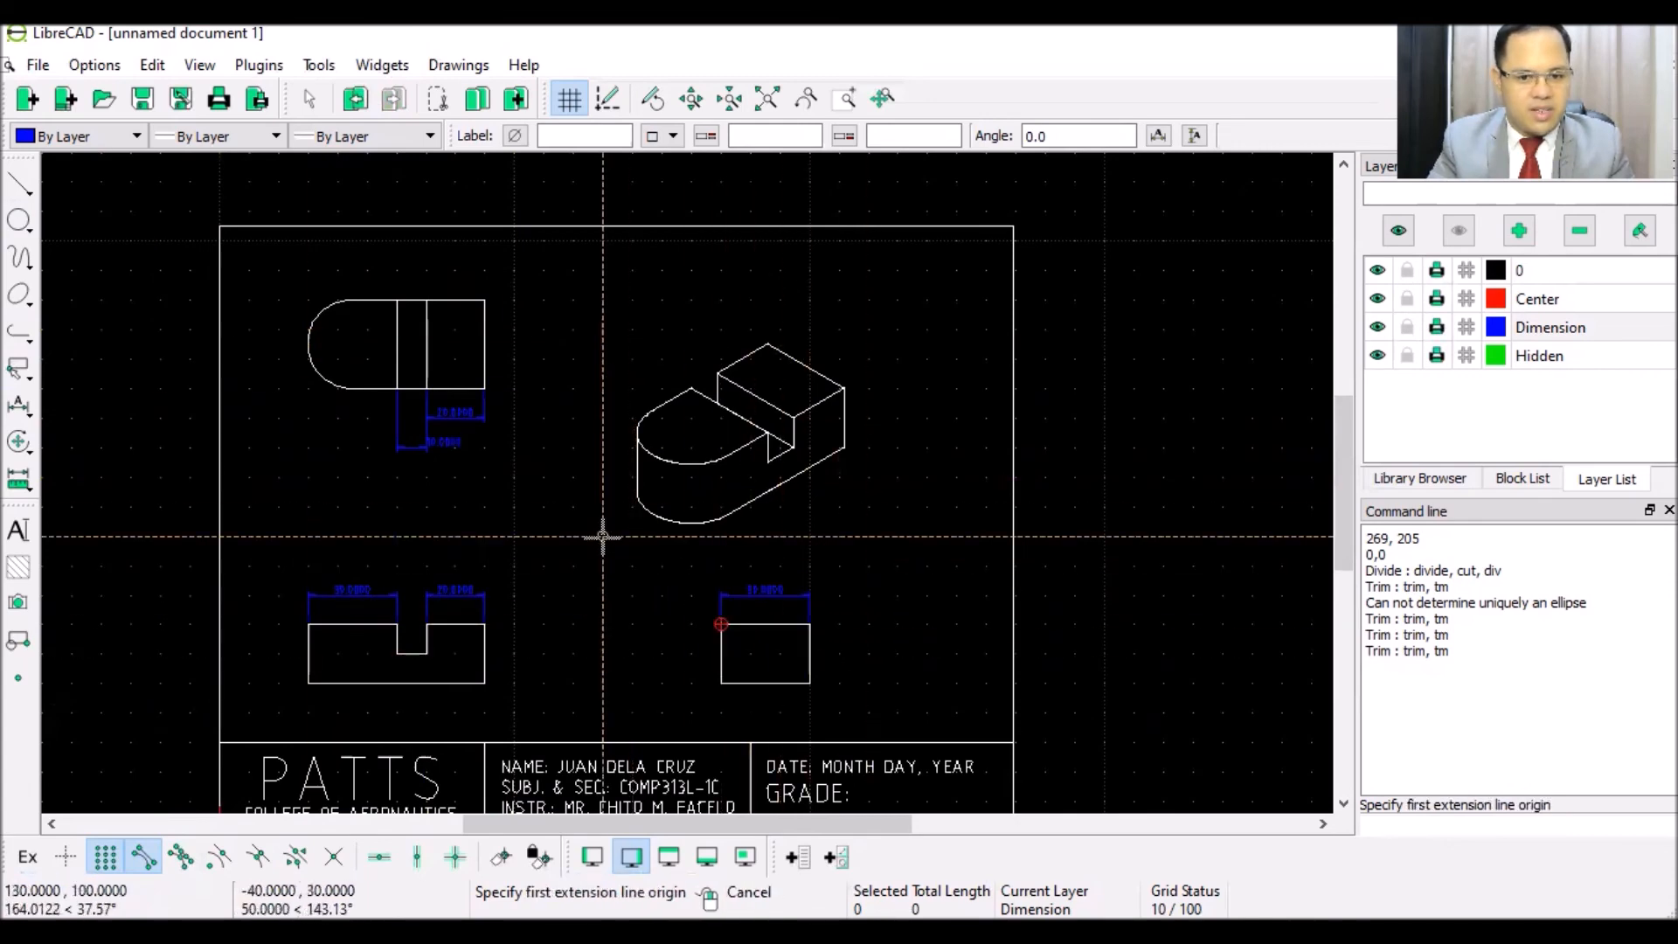
right_click(484, 476)
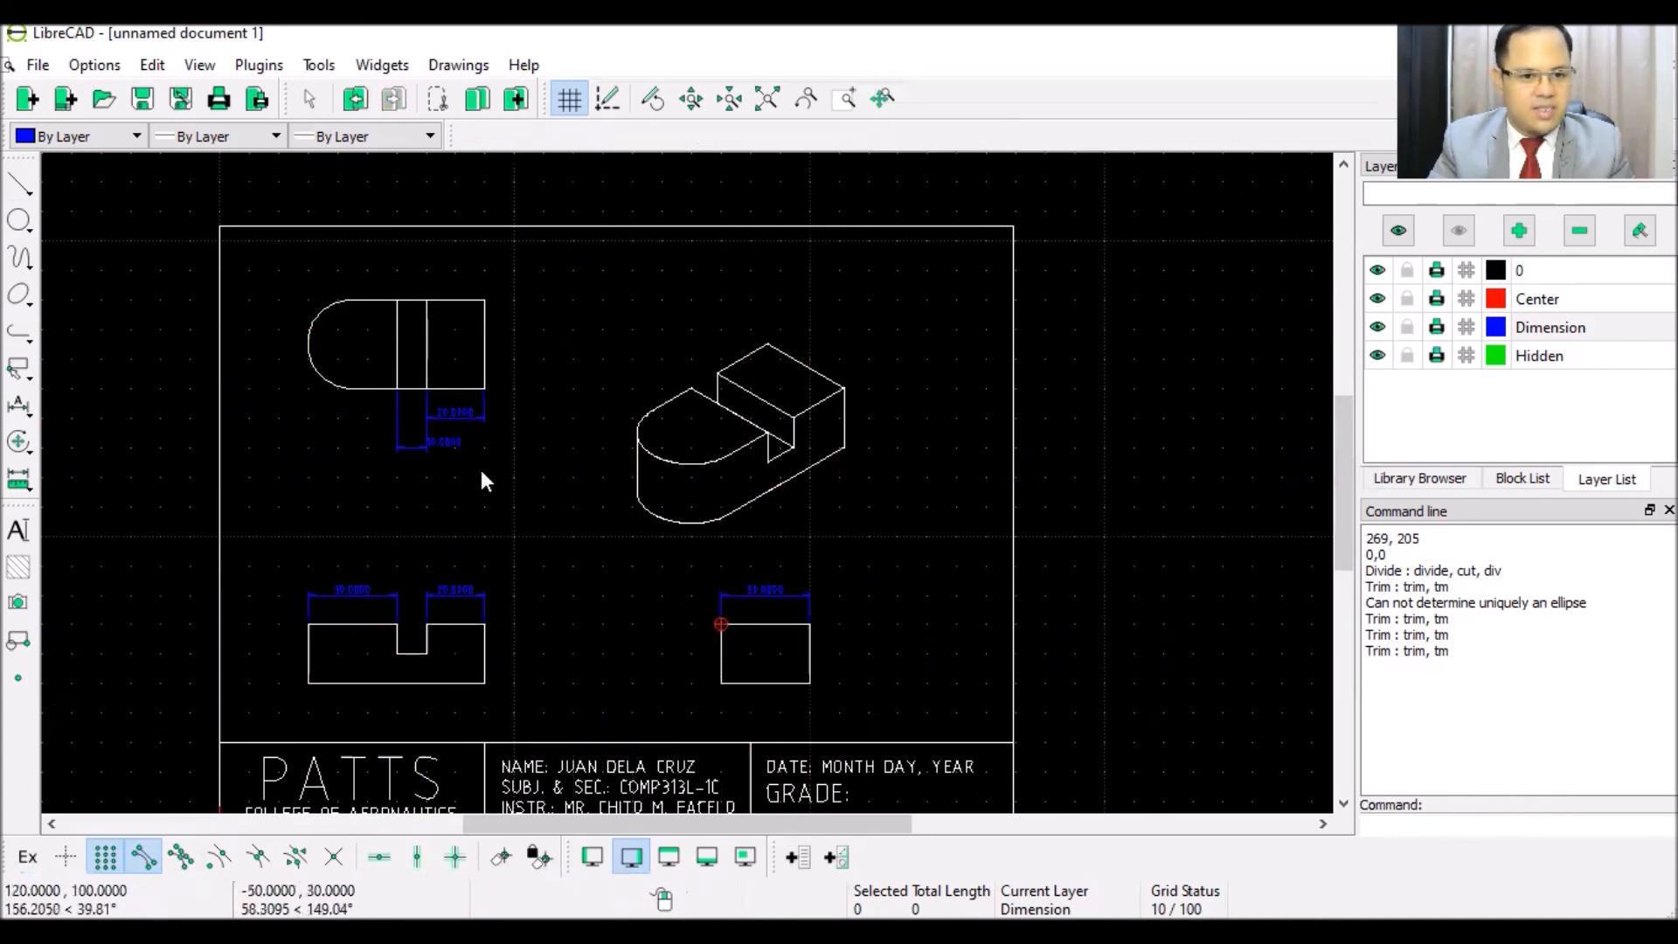
- Add a vertical 20.0000 height dimension to the right of the front view
left_click(21, 408)
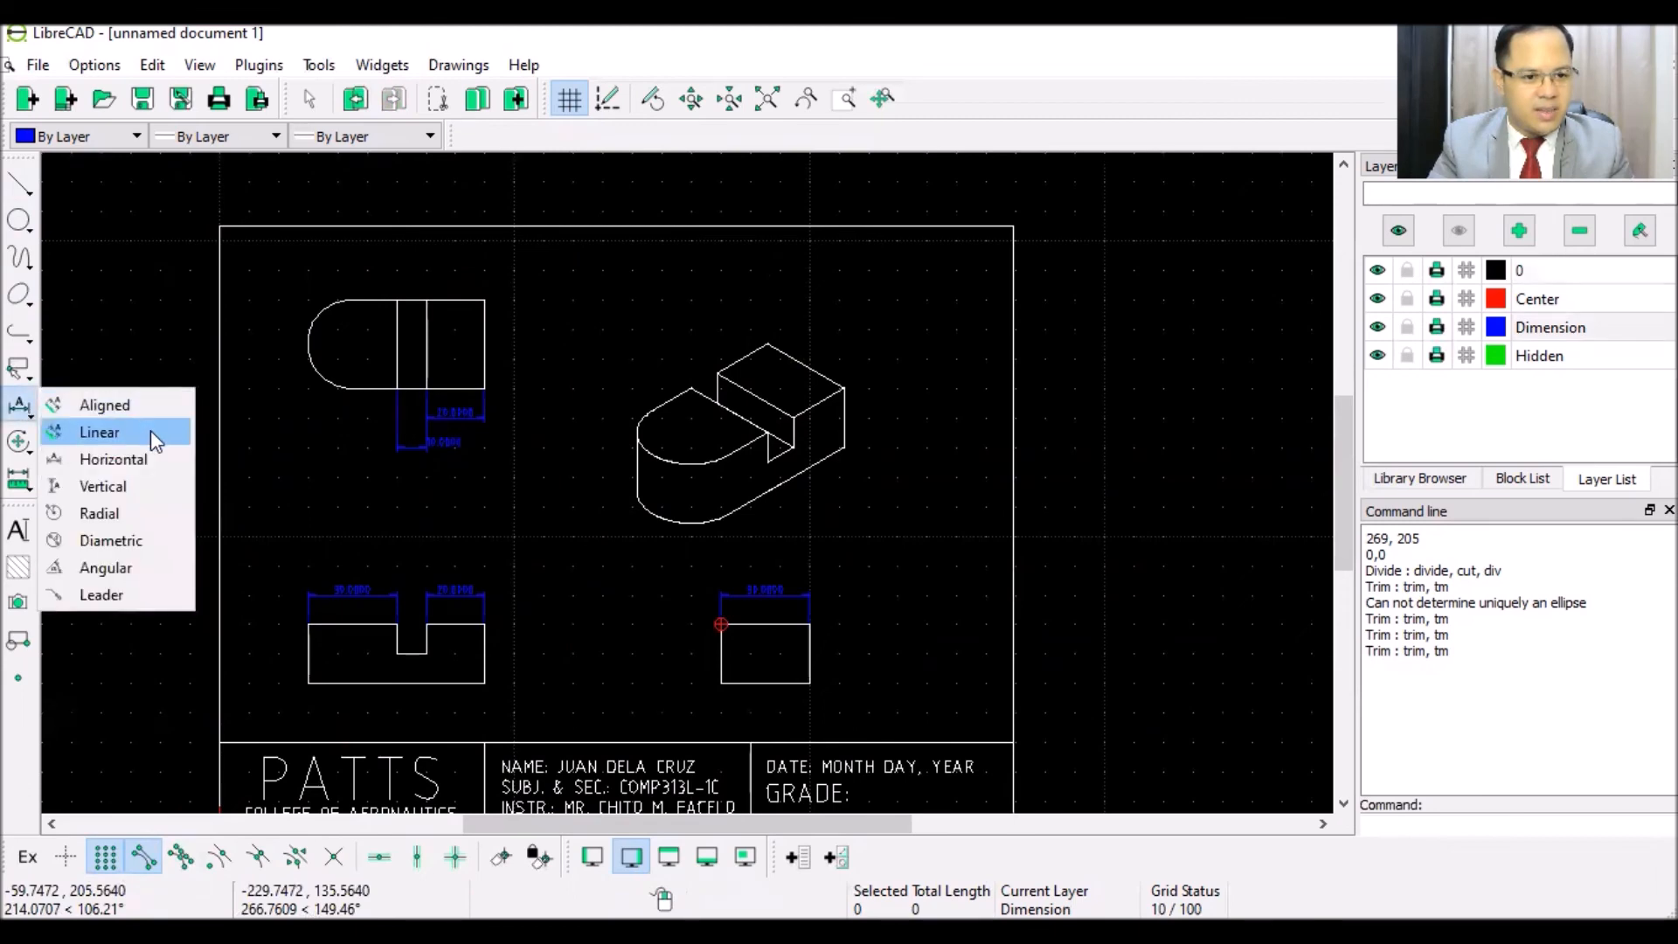
left_click(128, 483)
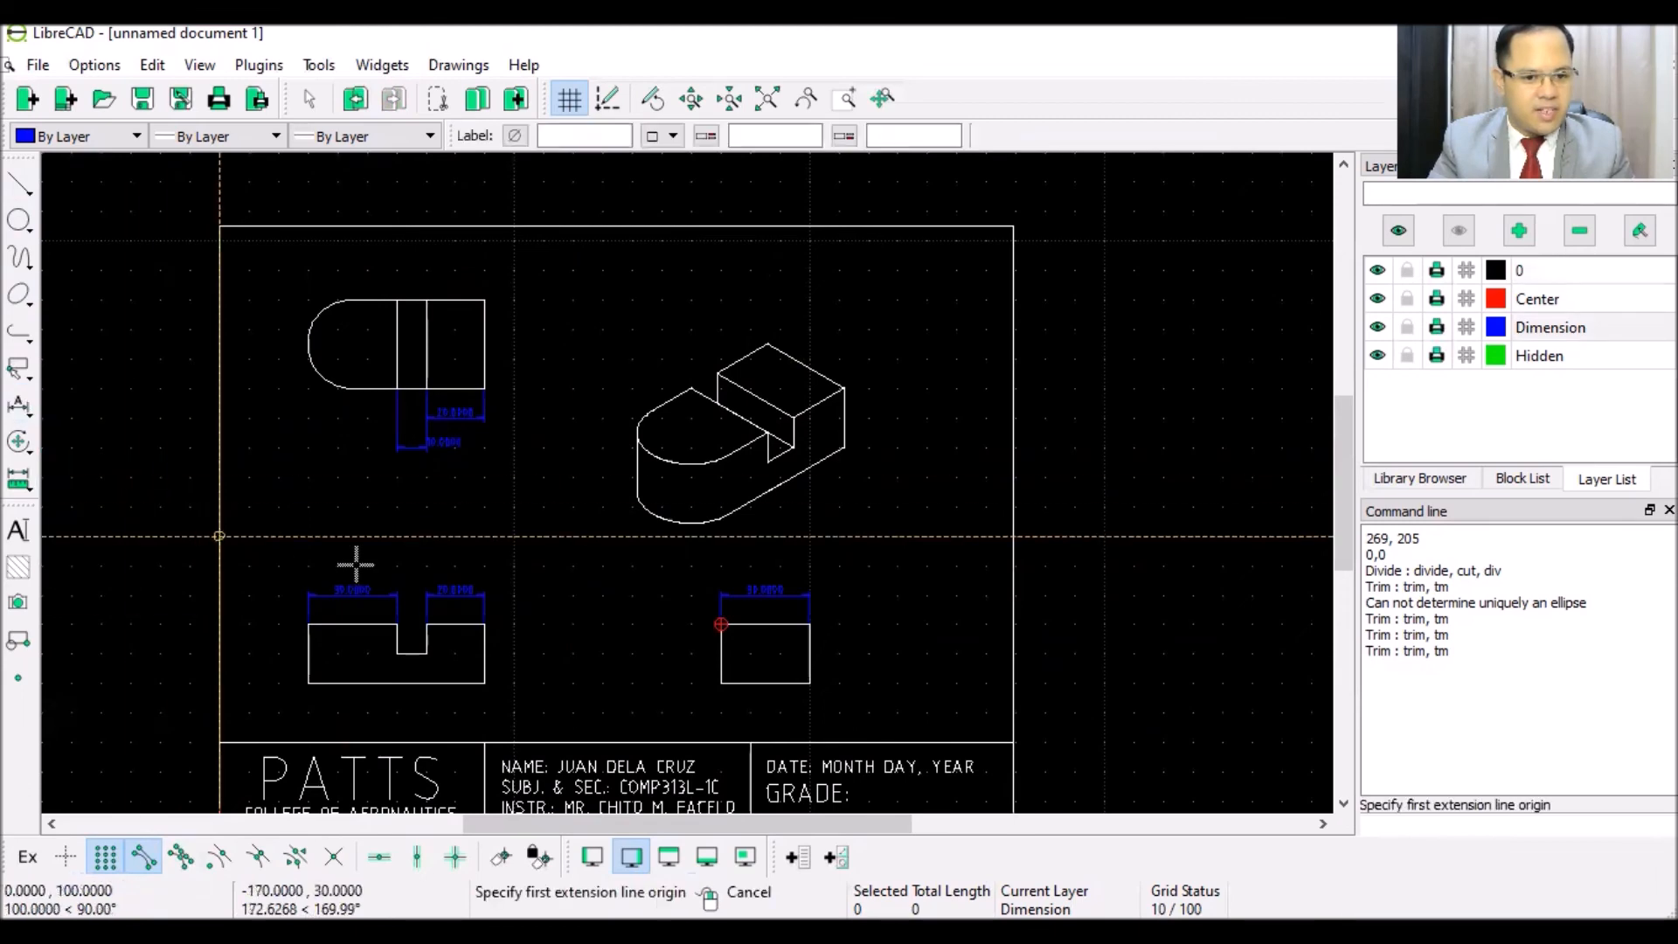
left_click(485, 625)
left_click(485, 681)
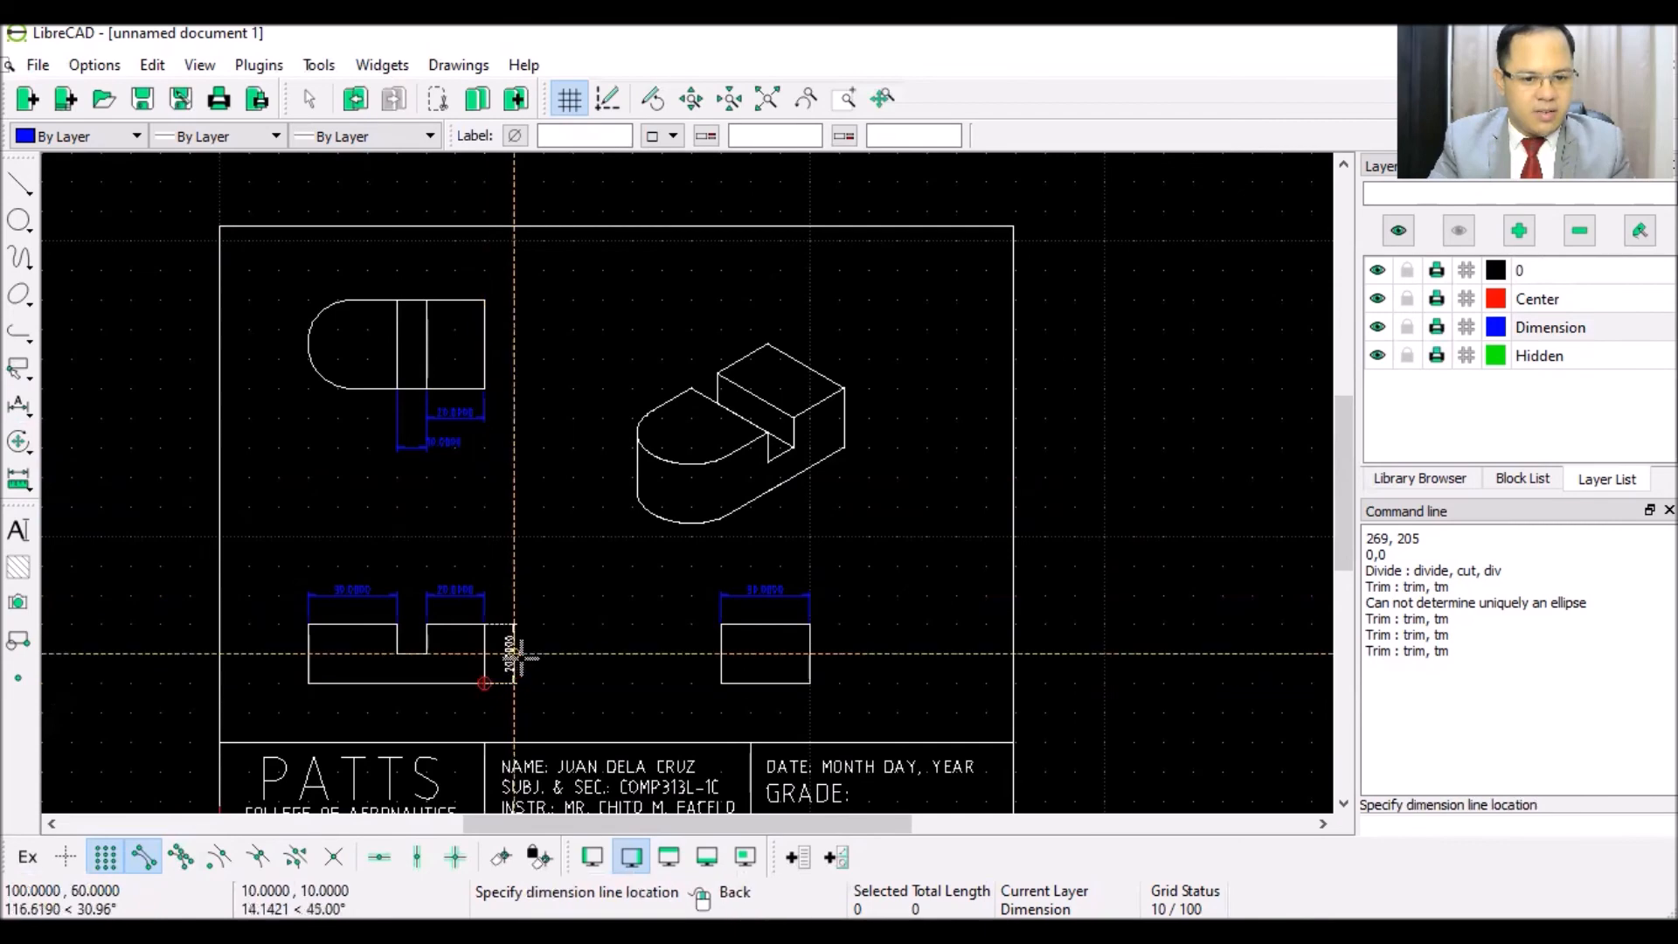
left_click(515, 654)
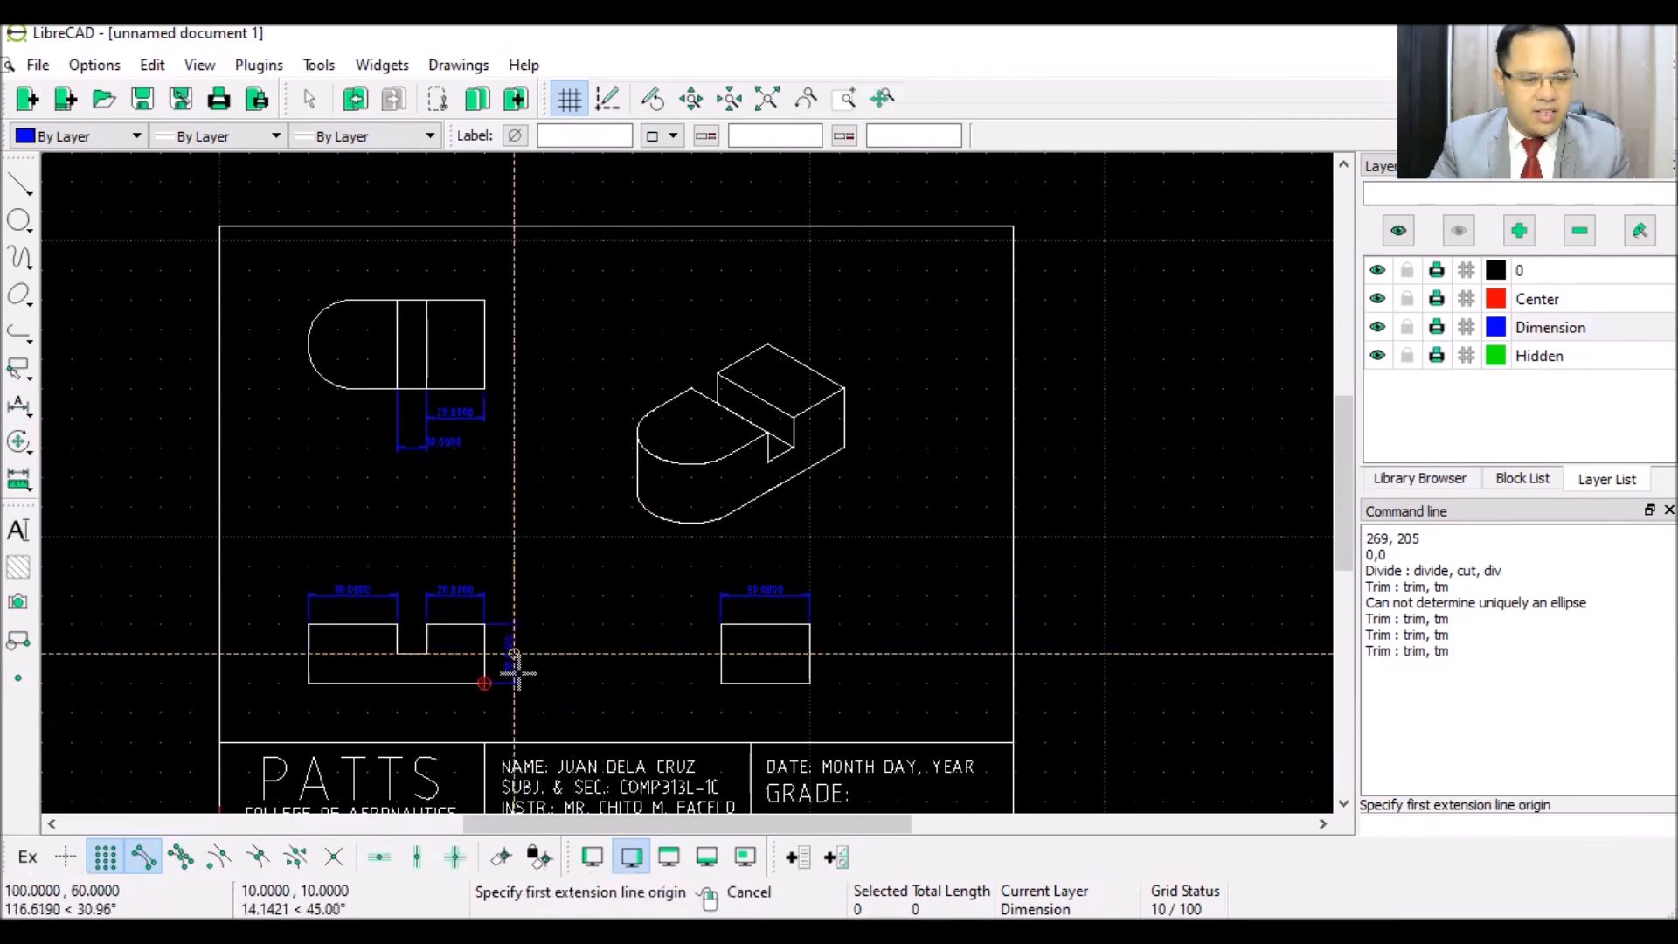
- Add a vertical 30.0000 dimension beside the top view's right edge
scroll(513, 651, "up", 5)
scroll(564, 542, "down", 5)
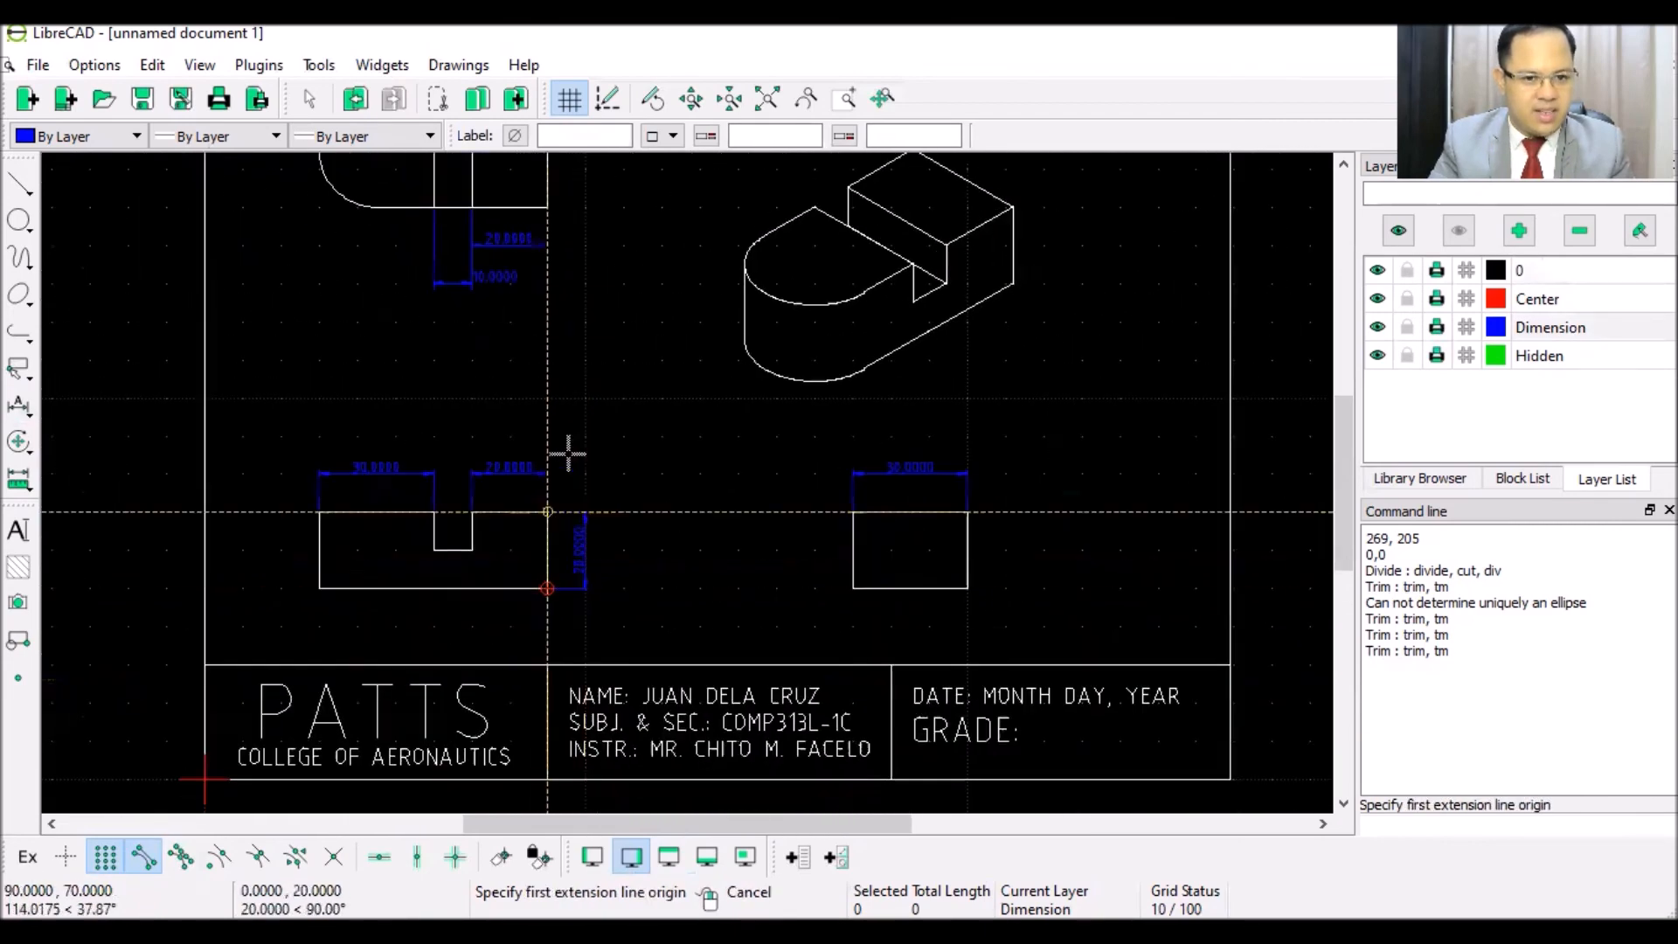
scroll(611, 277, "down", 1)
scroll(593, 217, "up", 1)
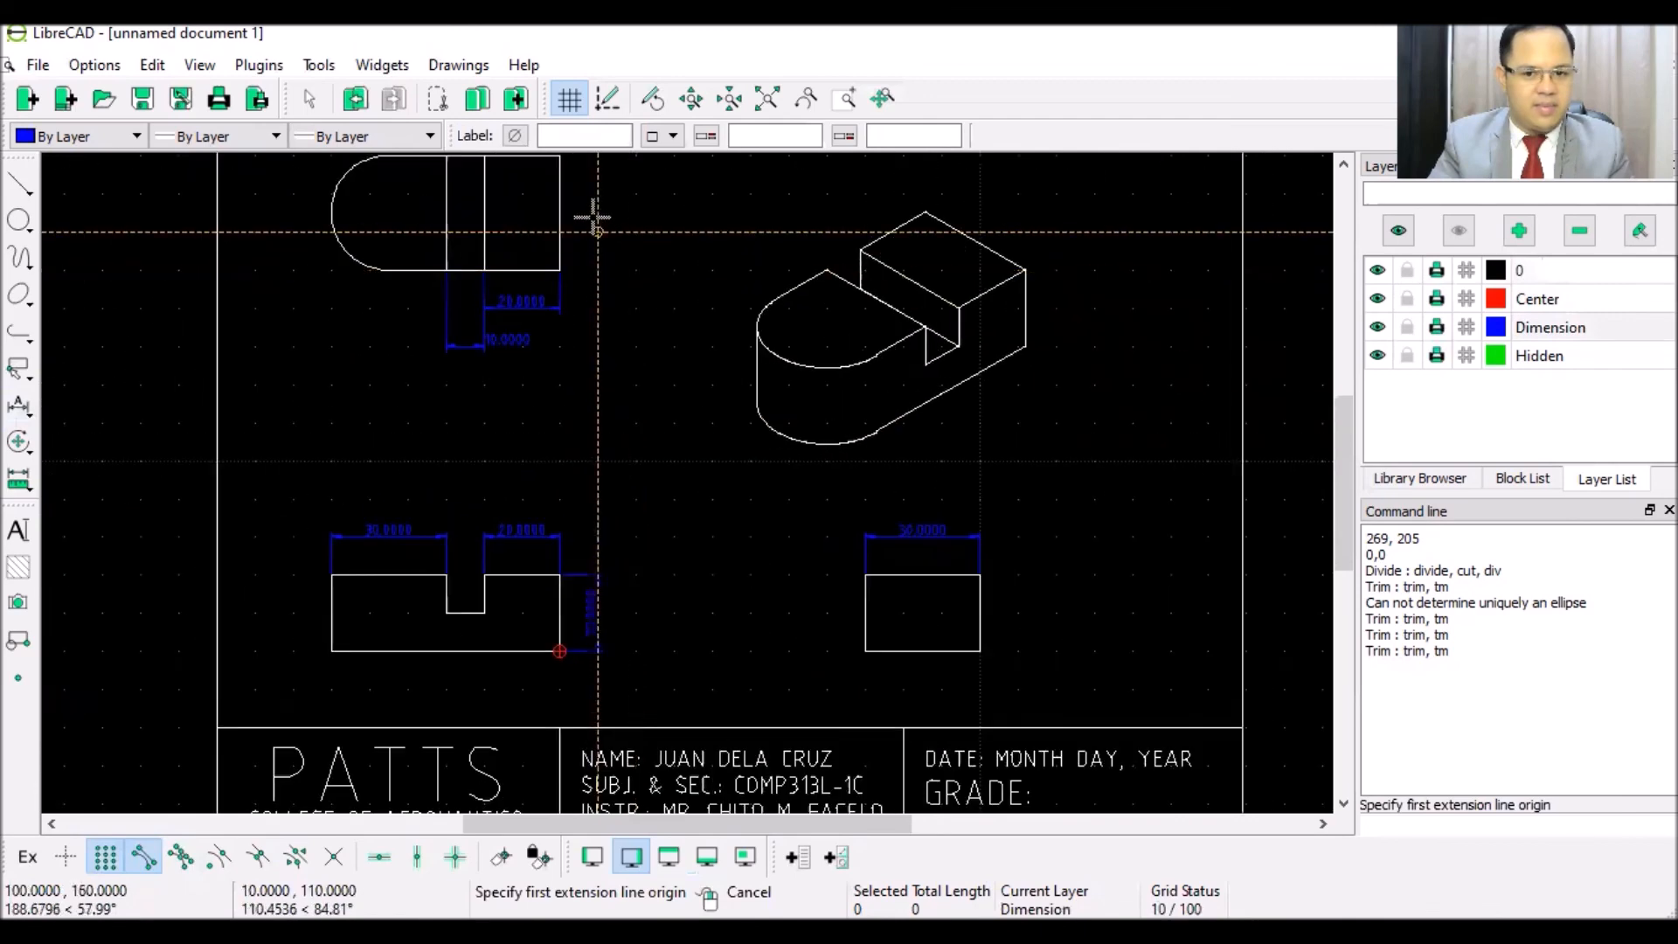
left_click(560, 159)
left_click(564, 261)
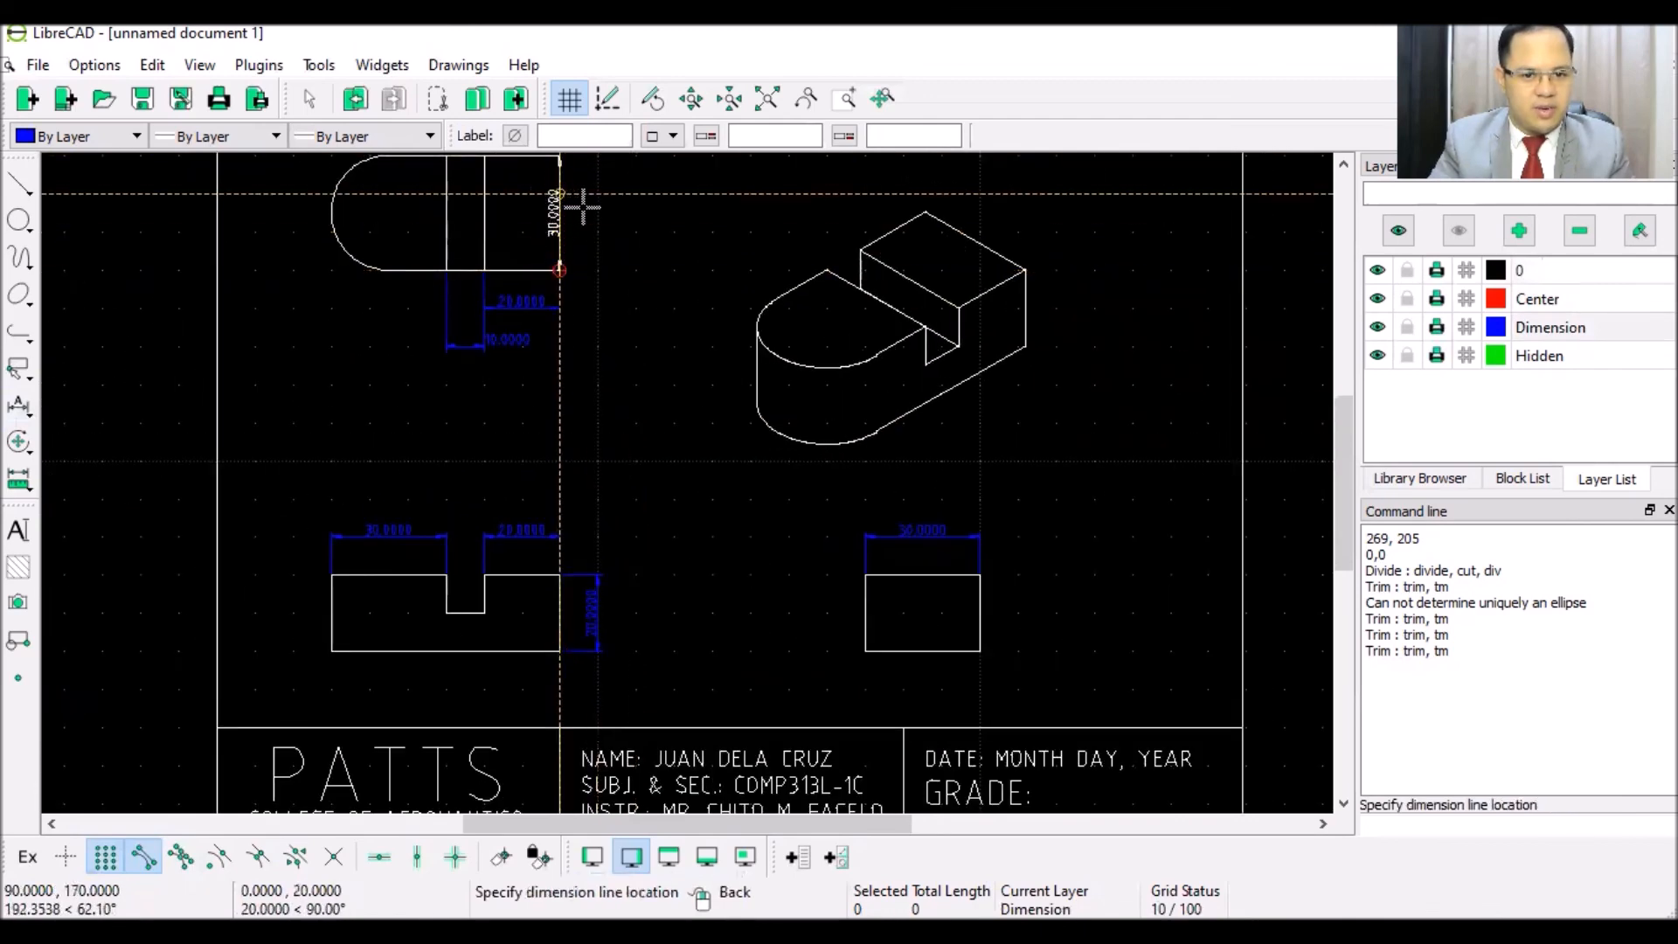
left_click(598, 207)
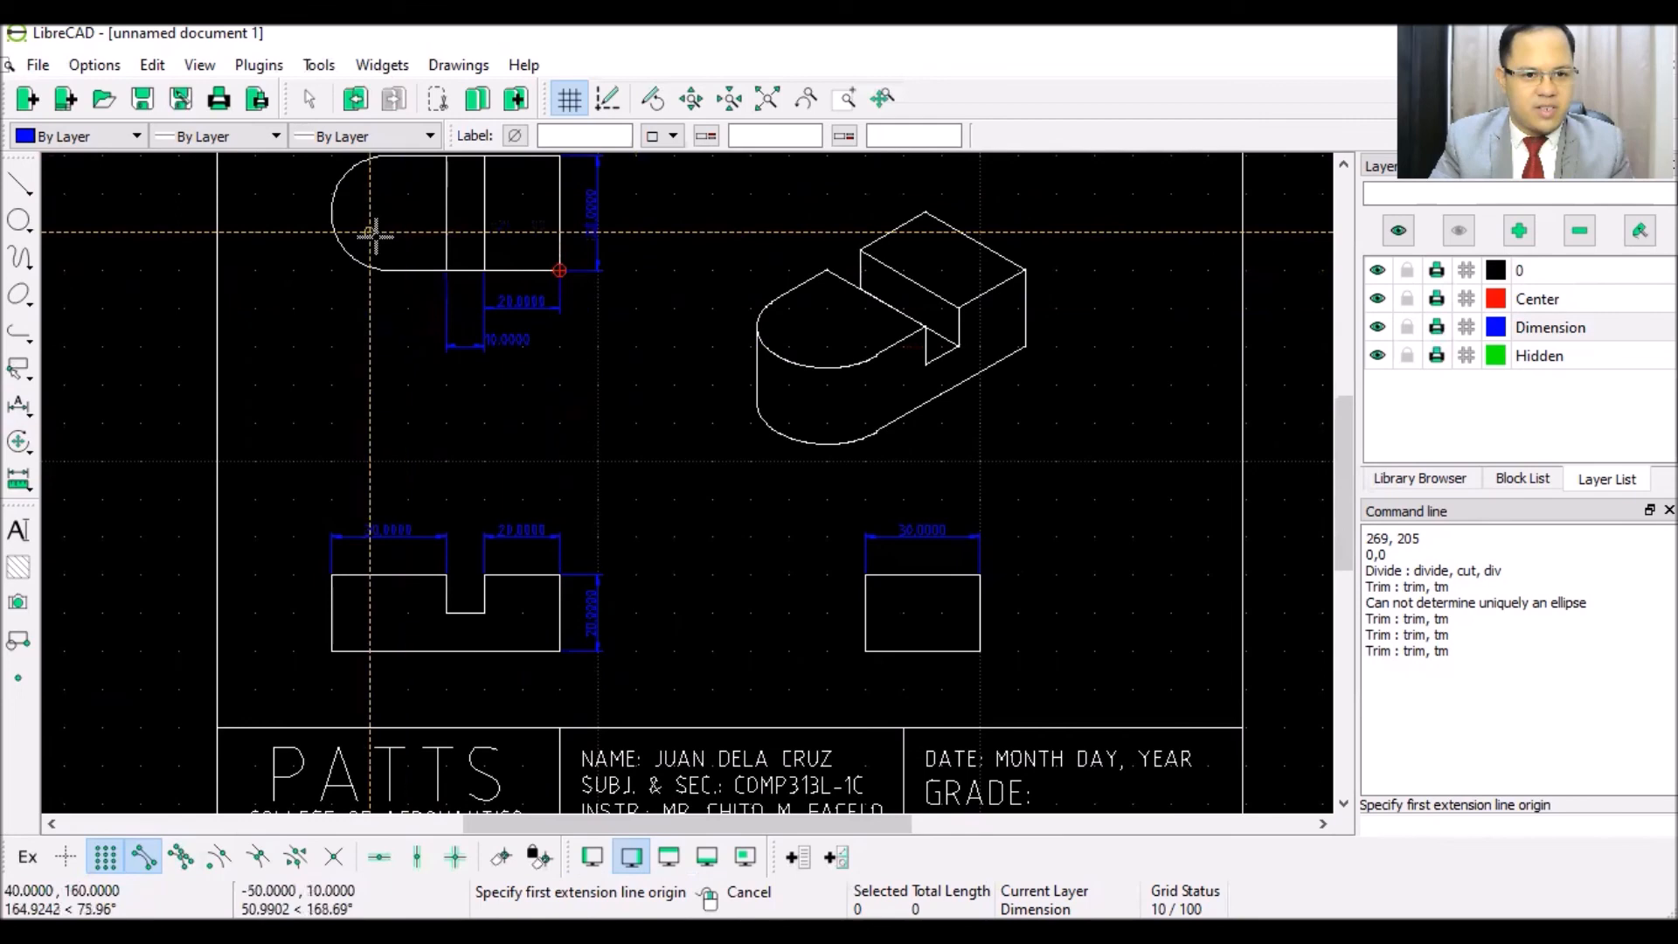
scroll(389, 233, "up", 2)
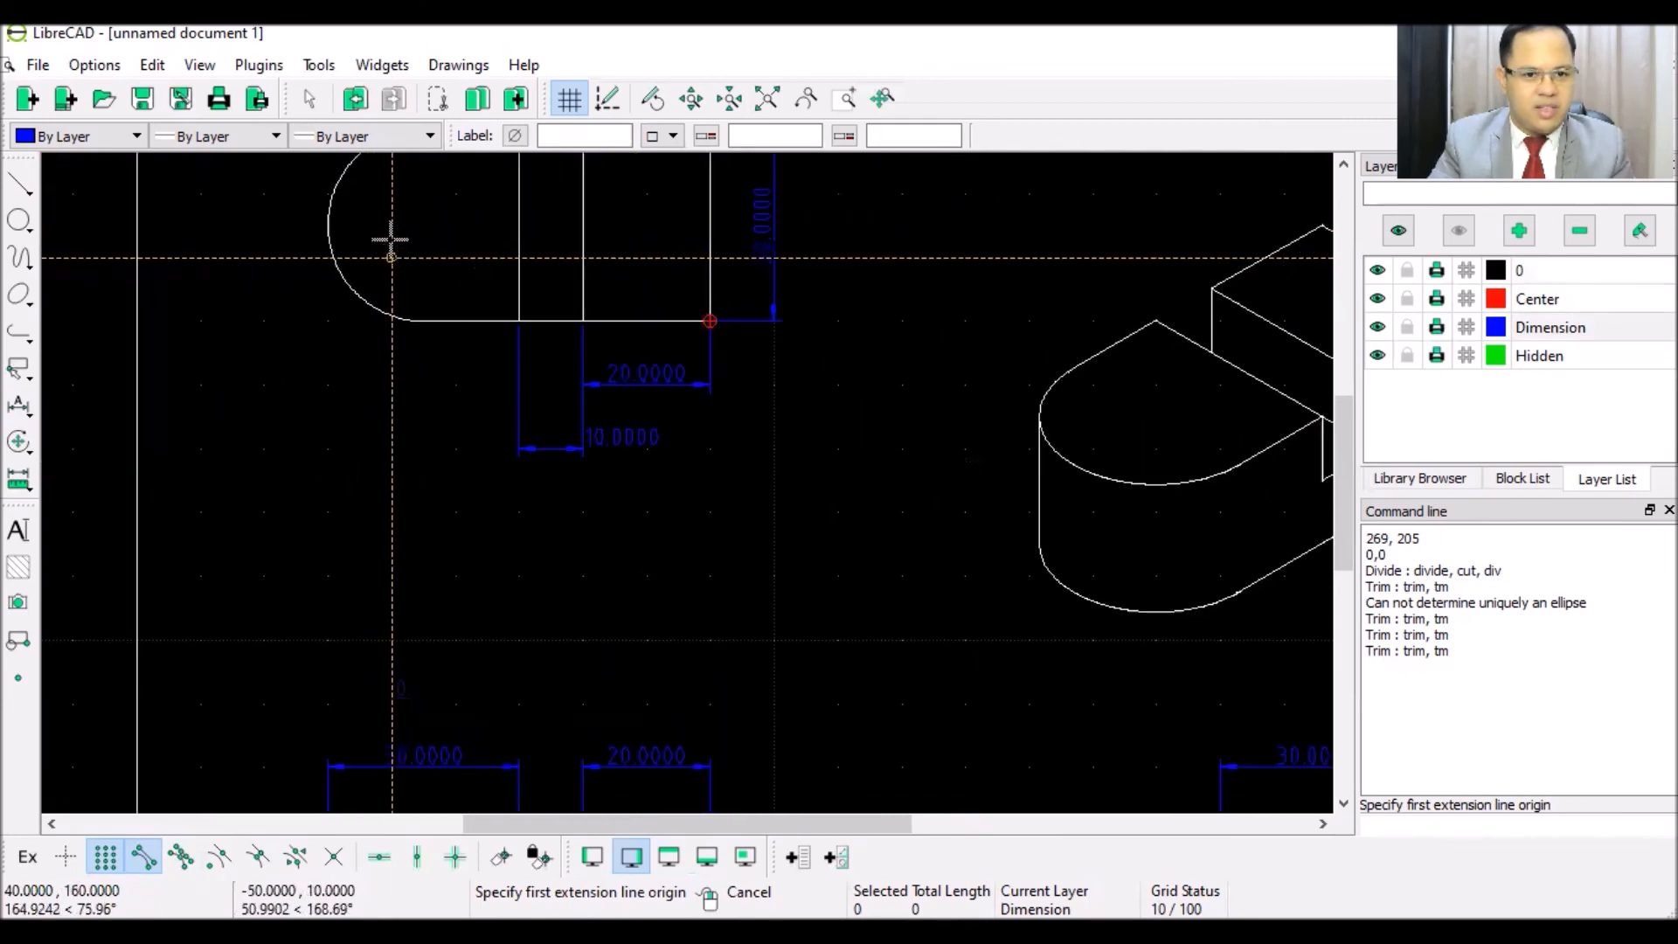
scroll(394, 236, "down", 1)
scroll(464, 262, "up", 2)
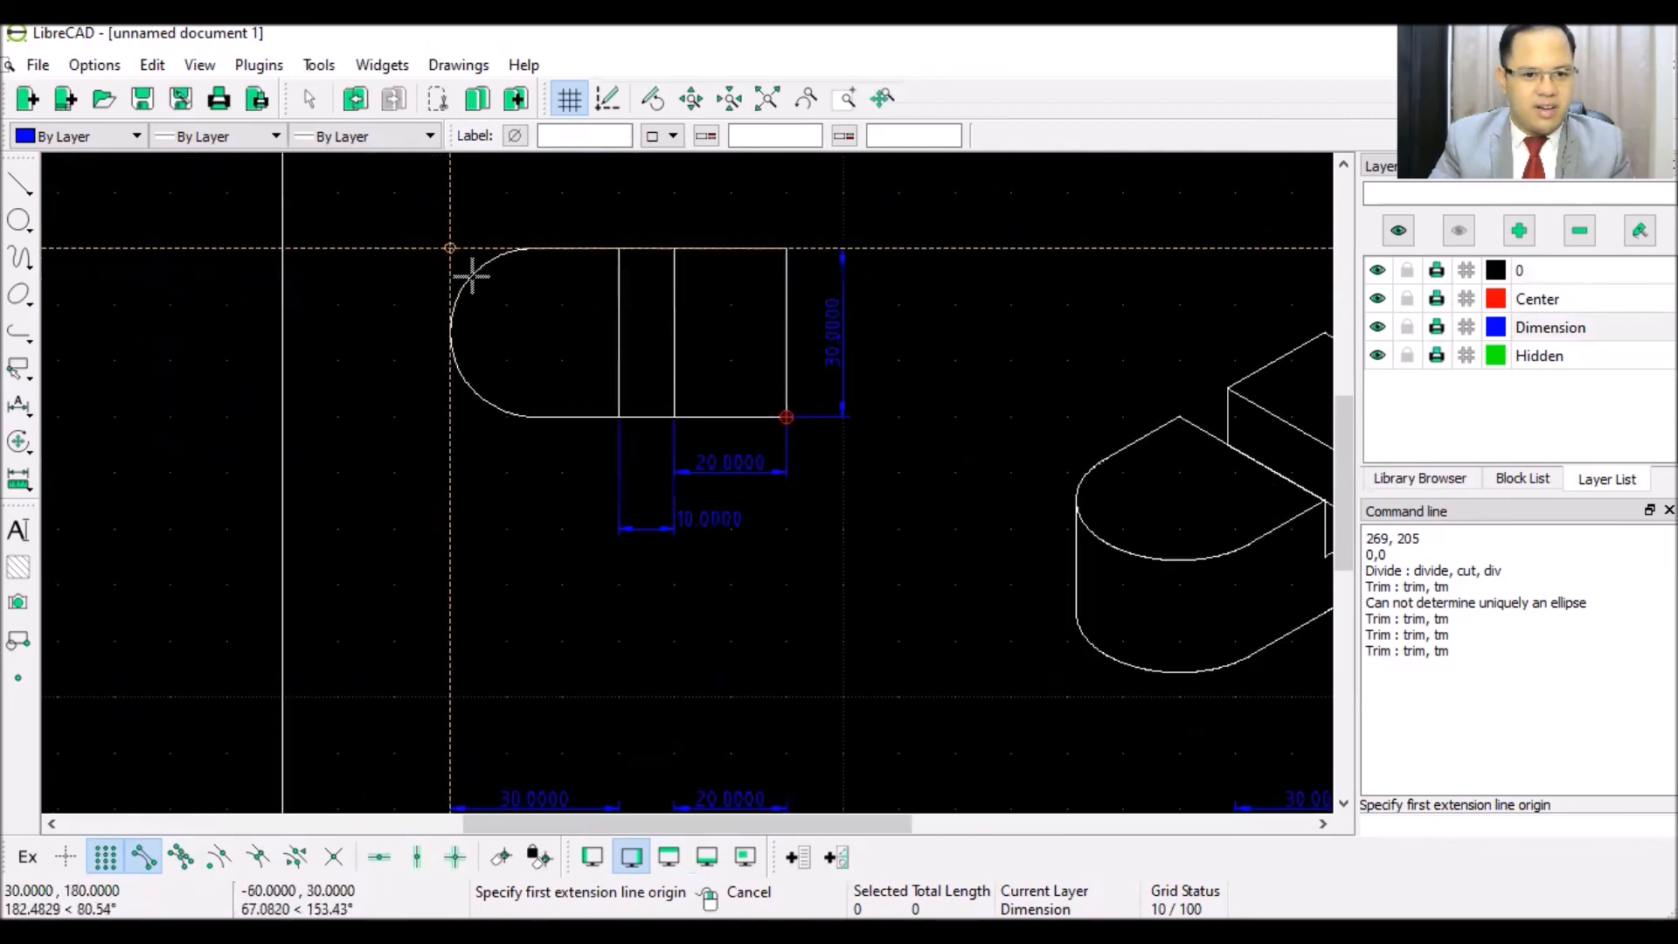
right_click(556, 375)
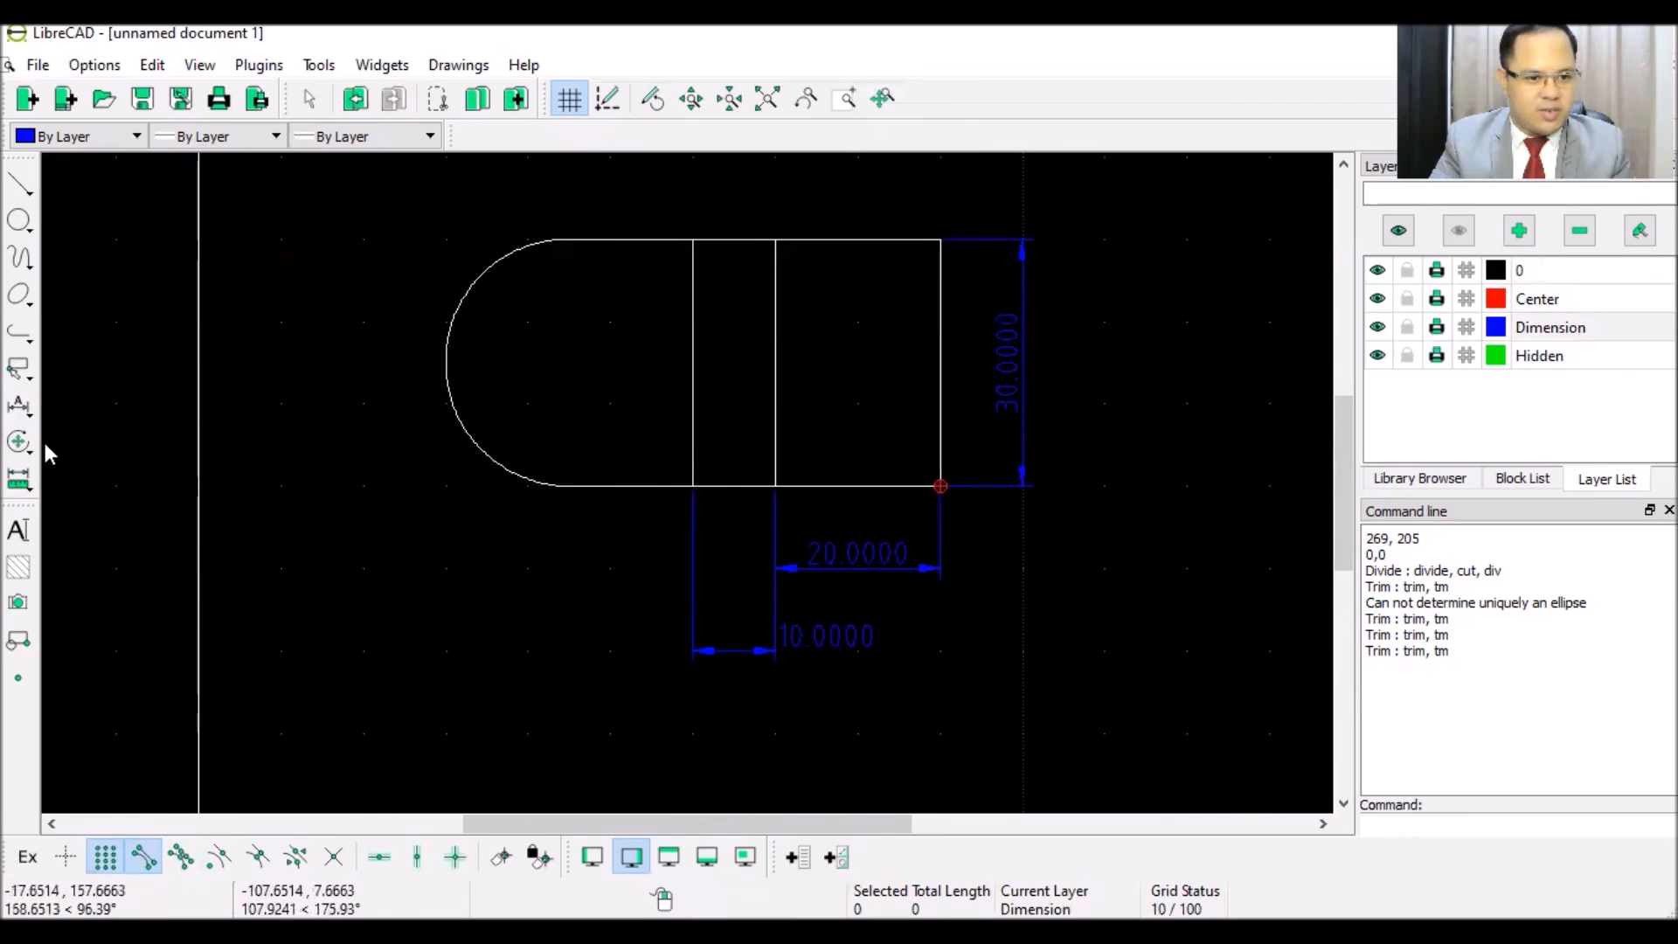
- Mark the top view's rounded end with a 15.0000 radius dimension, then make layer 0 current
left_click(16, 412)
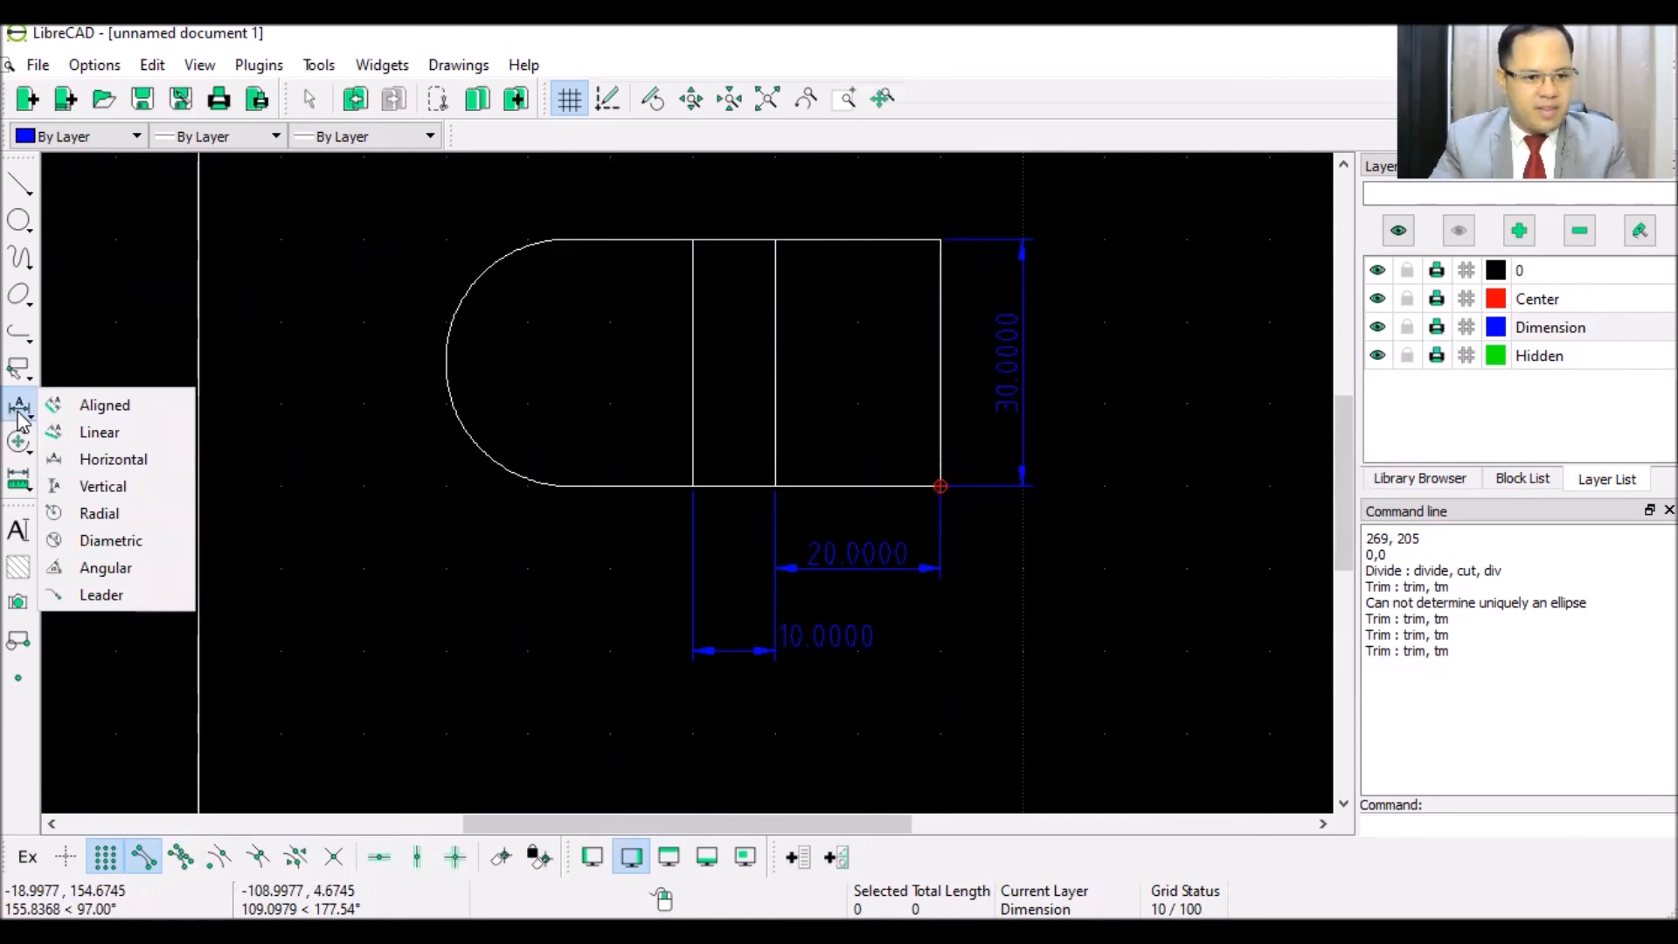
left_click(131, 514)
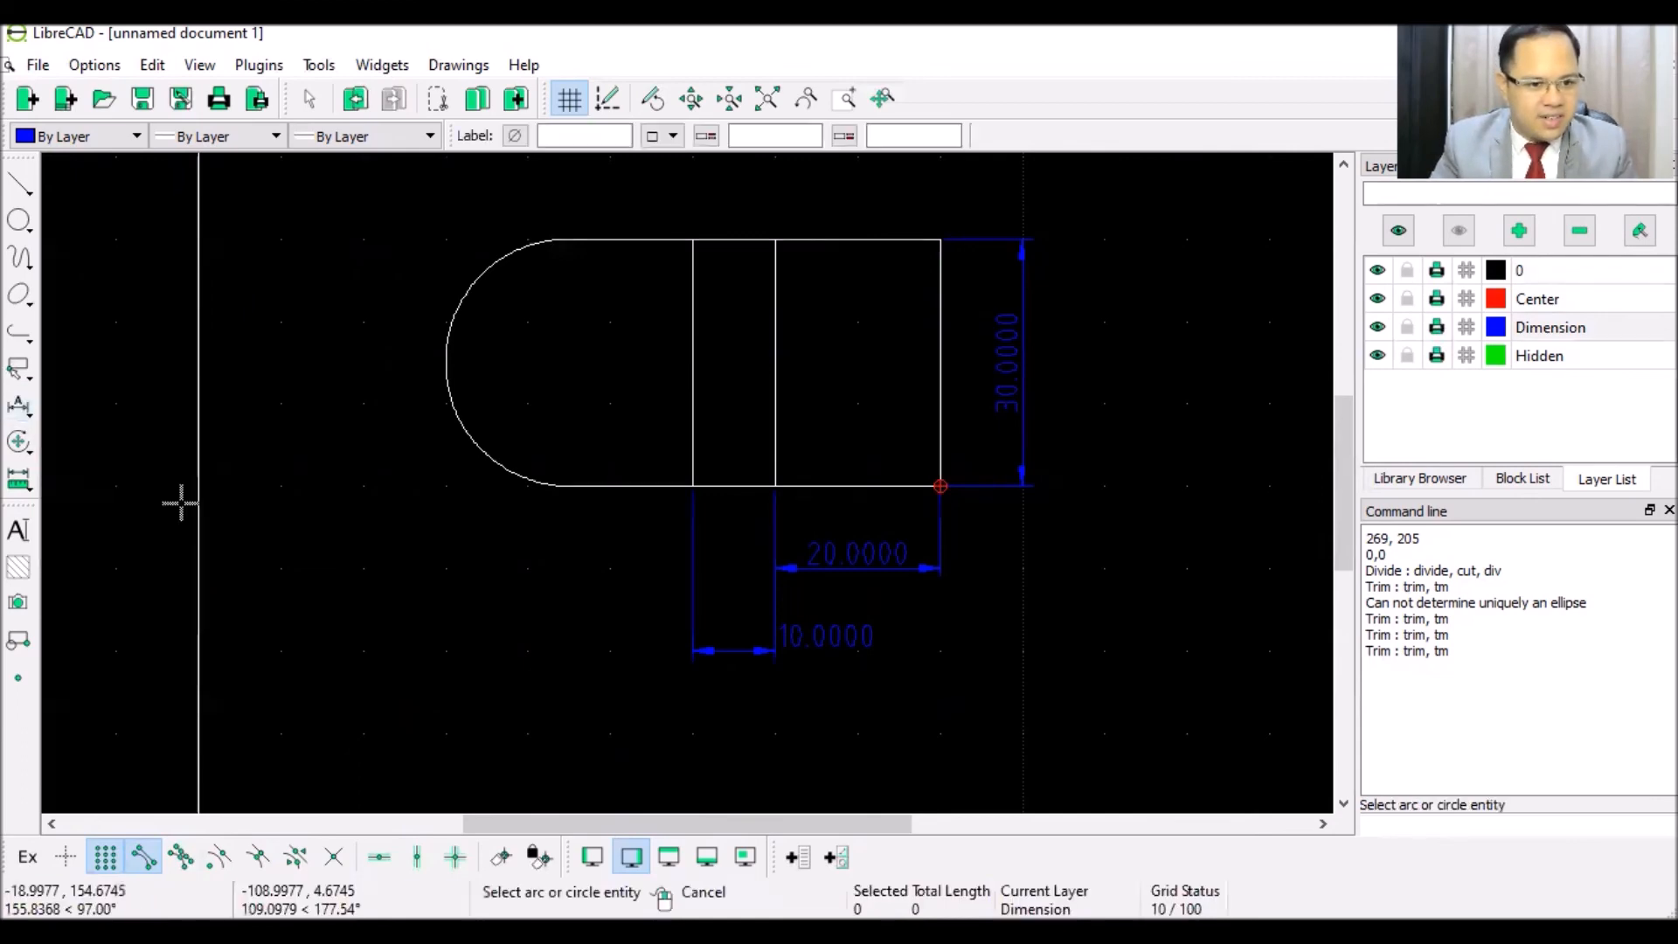
left_click(445, 389)
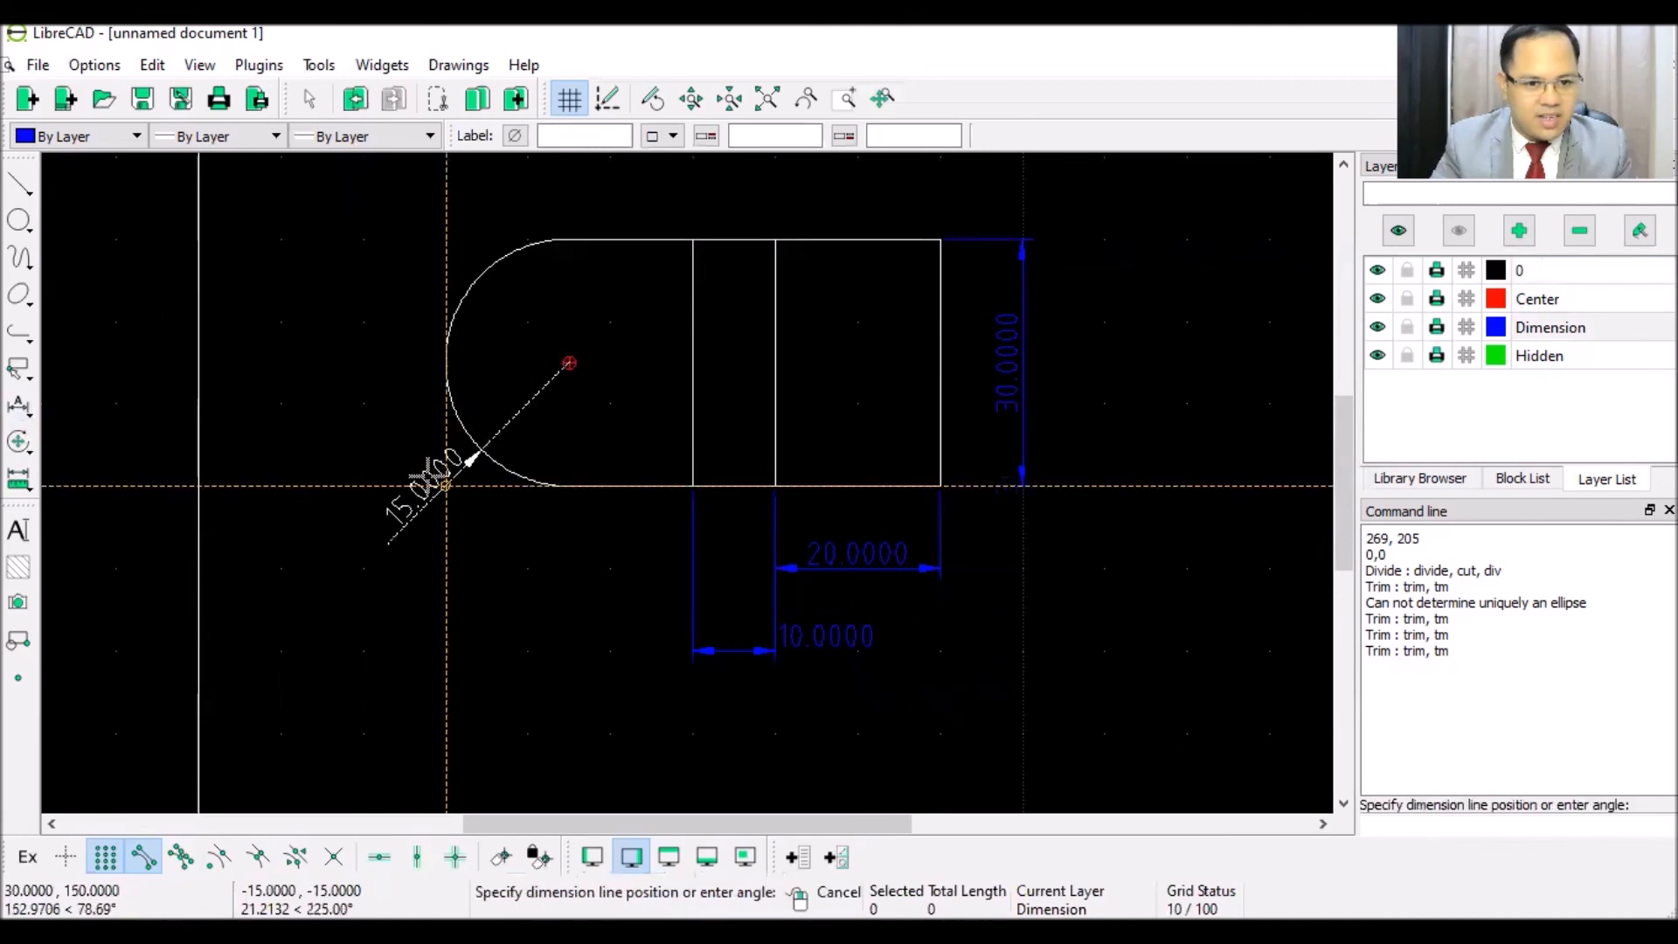
left_click(446, 484)
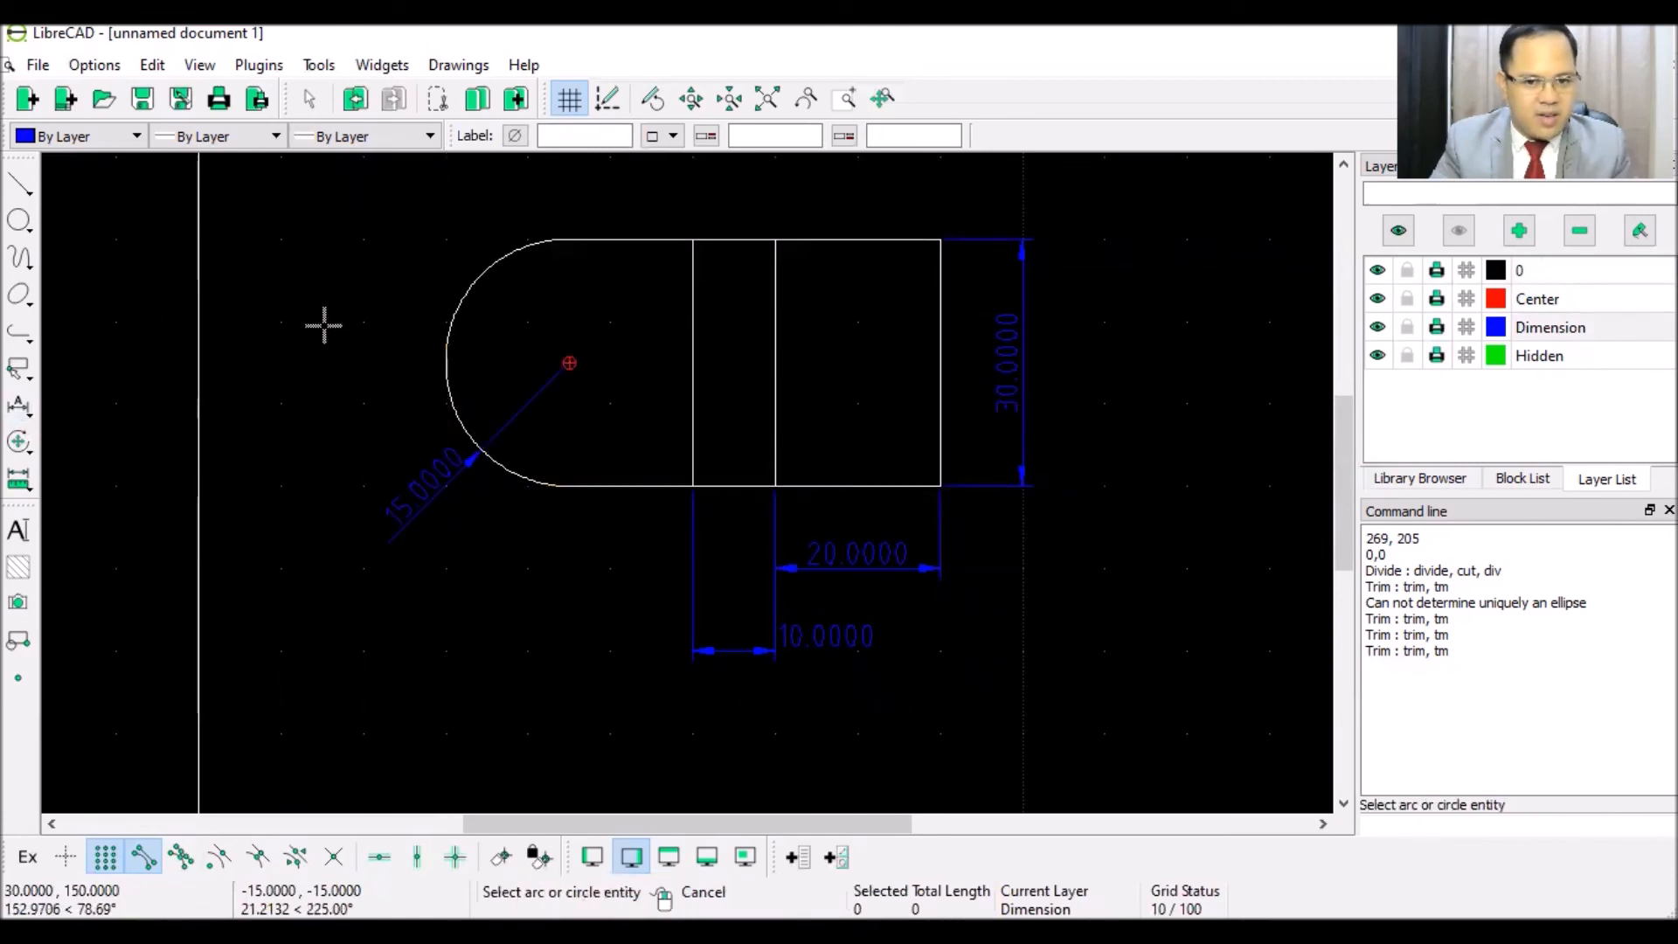
key("Escape")
scroll(503, 577, "down", 3)
scroll(704, 601, "down", 2)
scroll(904, 708, "up", 1)
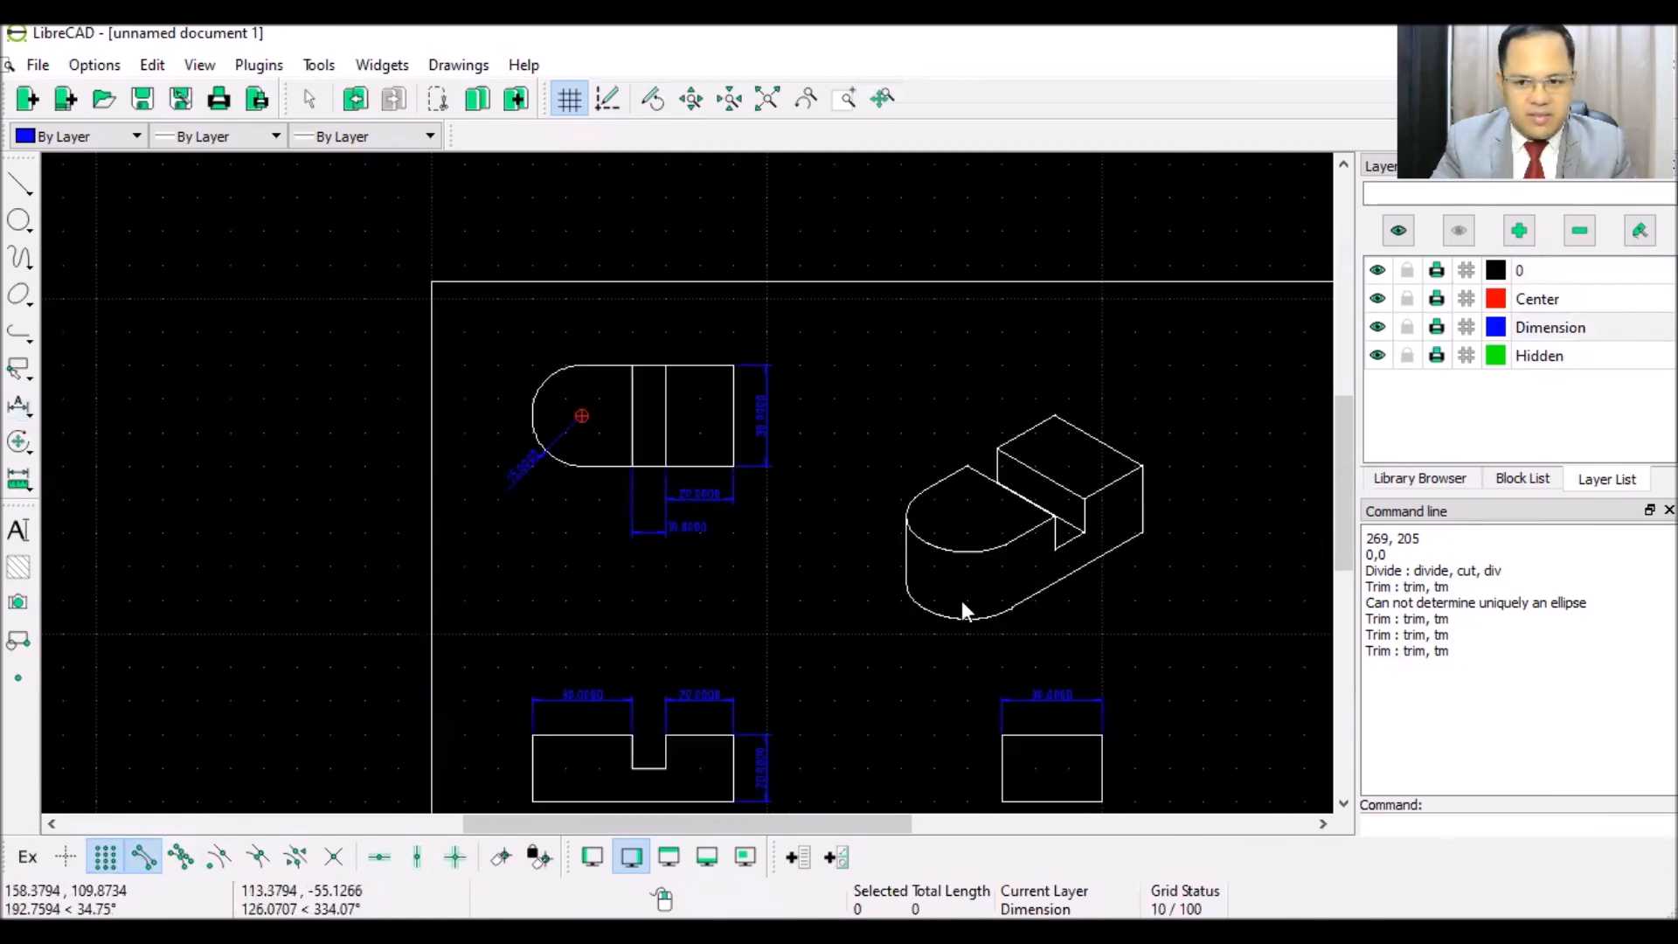
left_click(1538, 270)
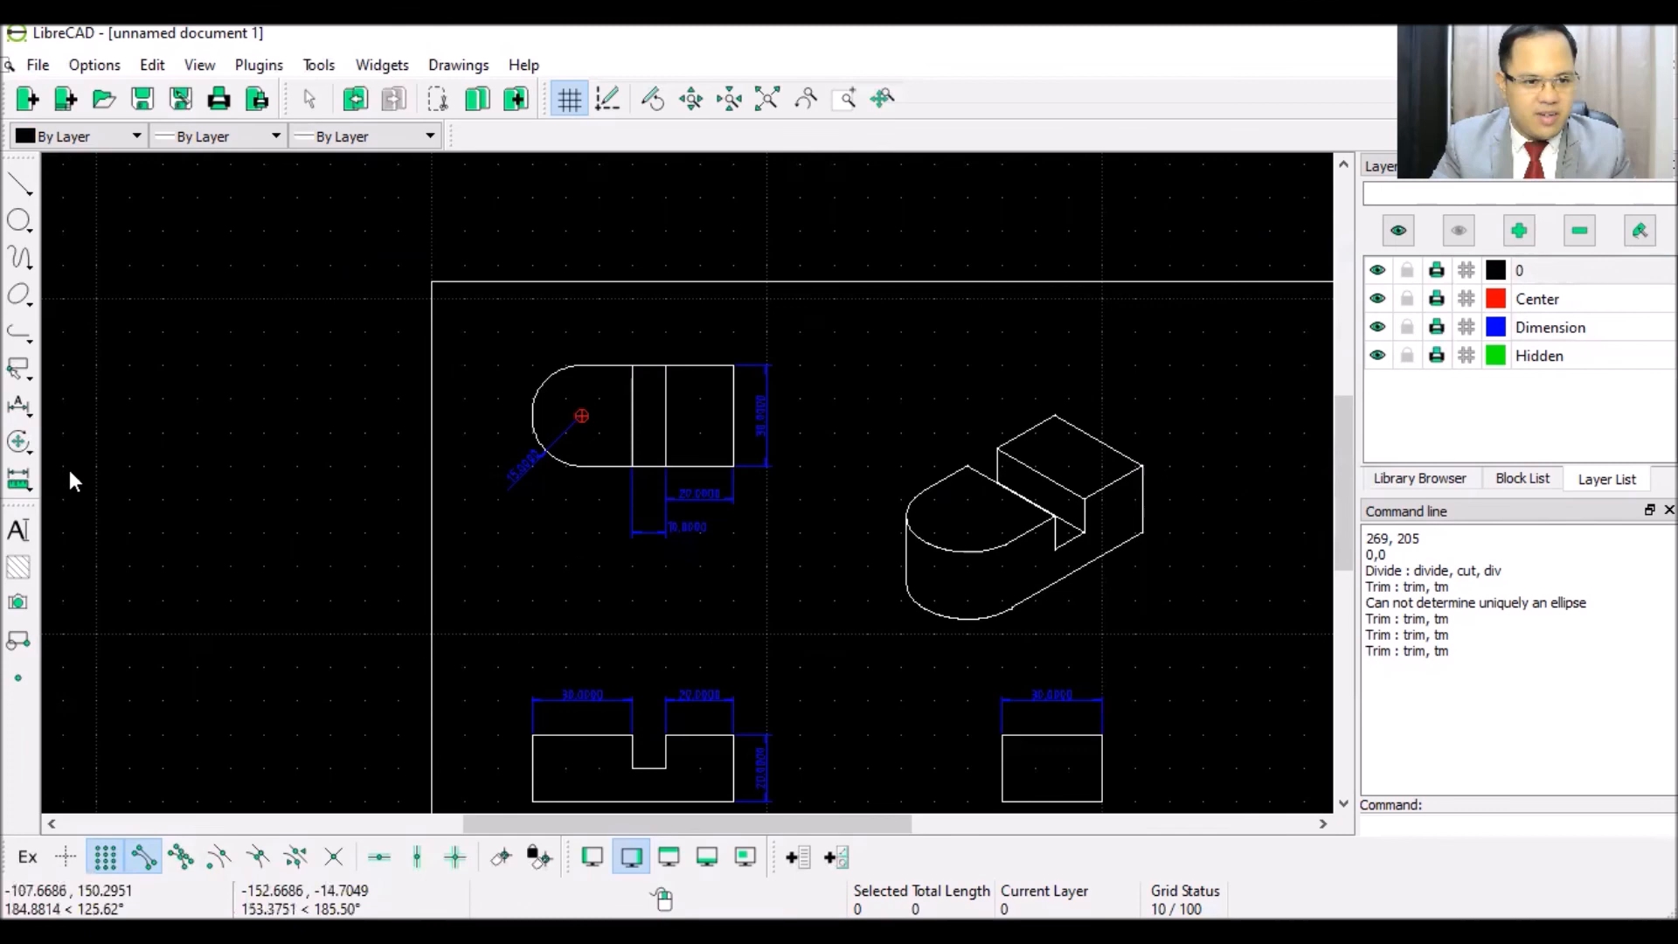
- Create a TOP VIEW text label with text height 4
left_click(19, 530)
left_click_drag(637, 366, 514, 370)
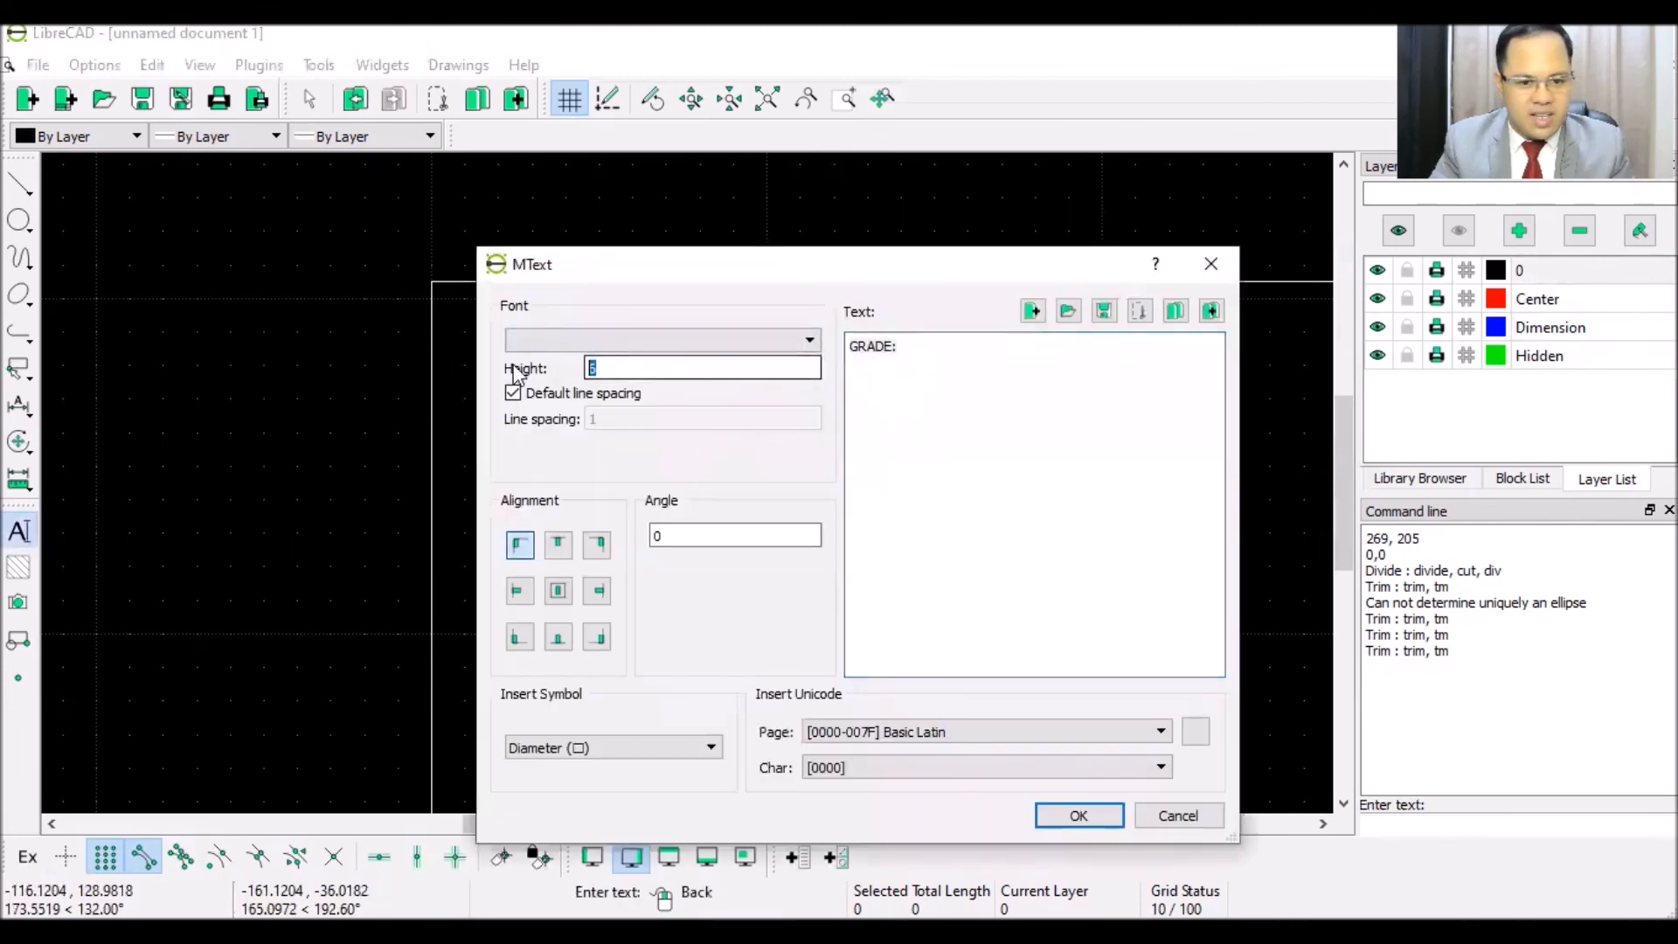
type("4")
key("Tab")
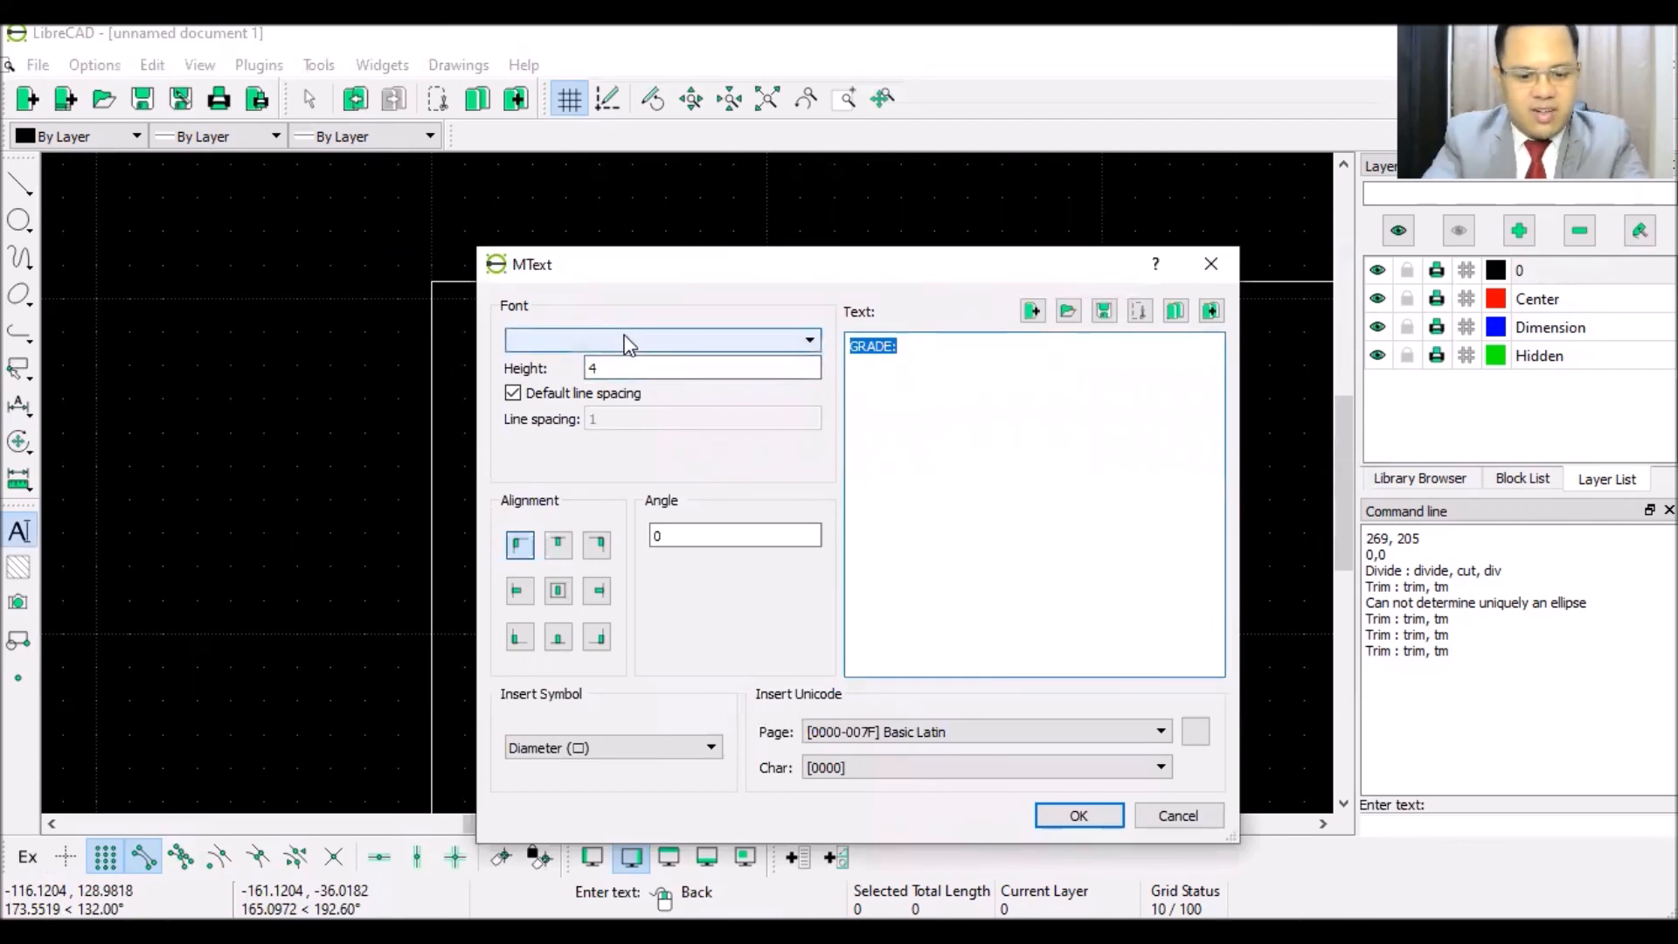
type("TOP V")
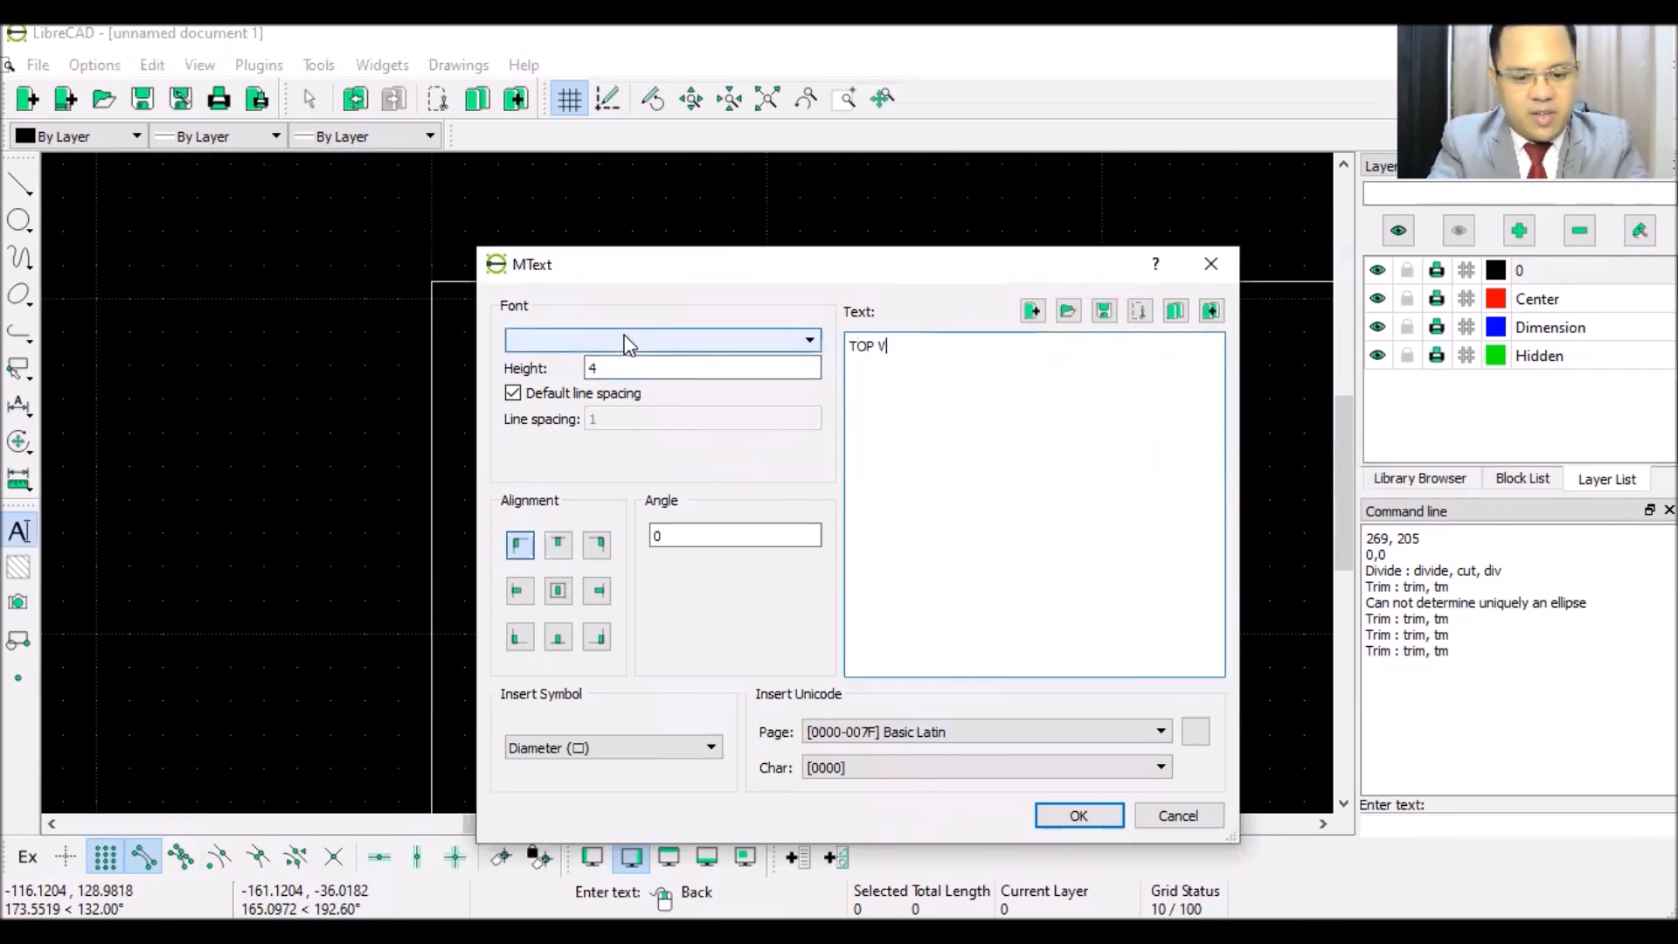
type("IEW")
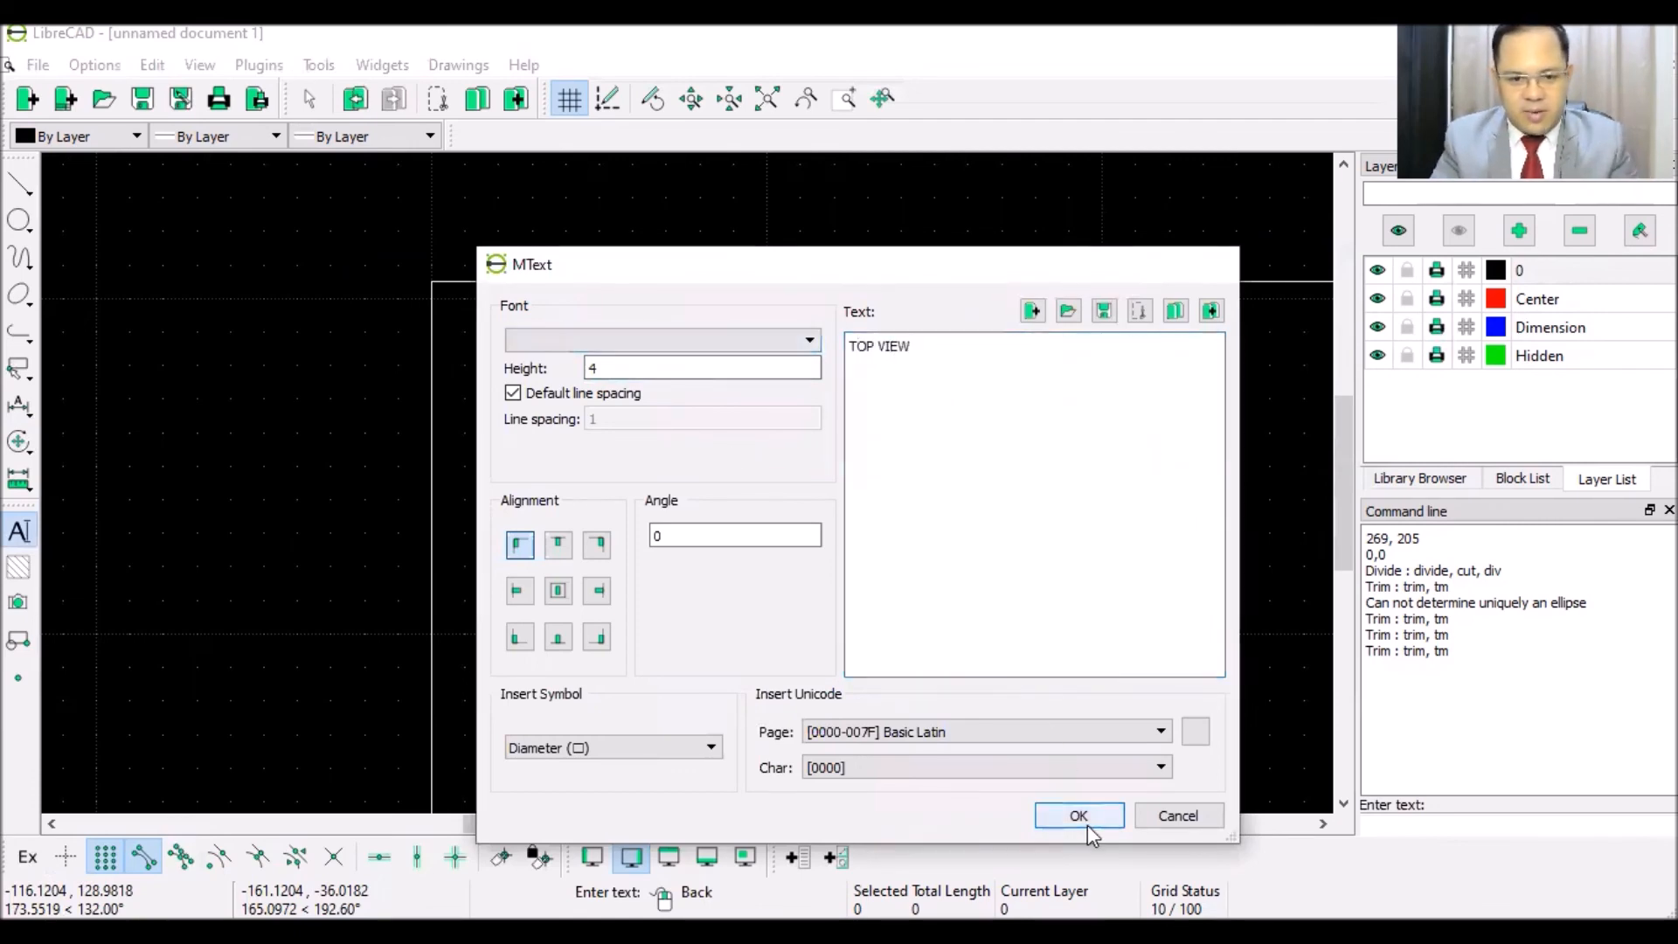
left_click(1087, 823)
scroll(590, 328, "up", 3)
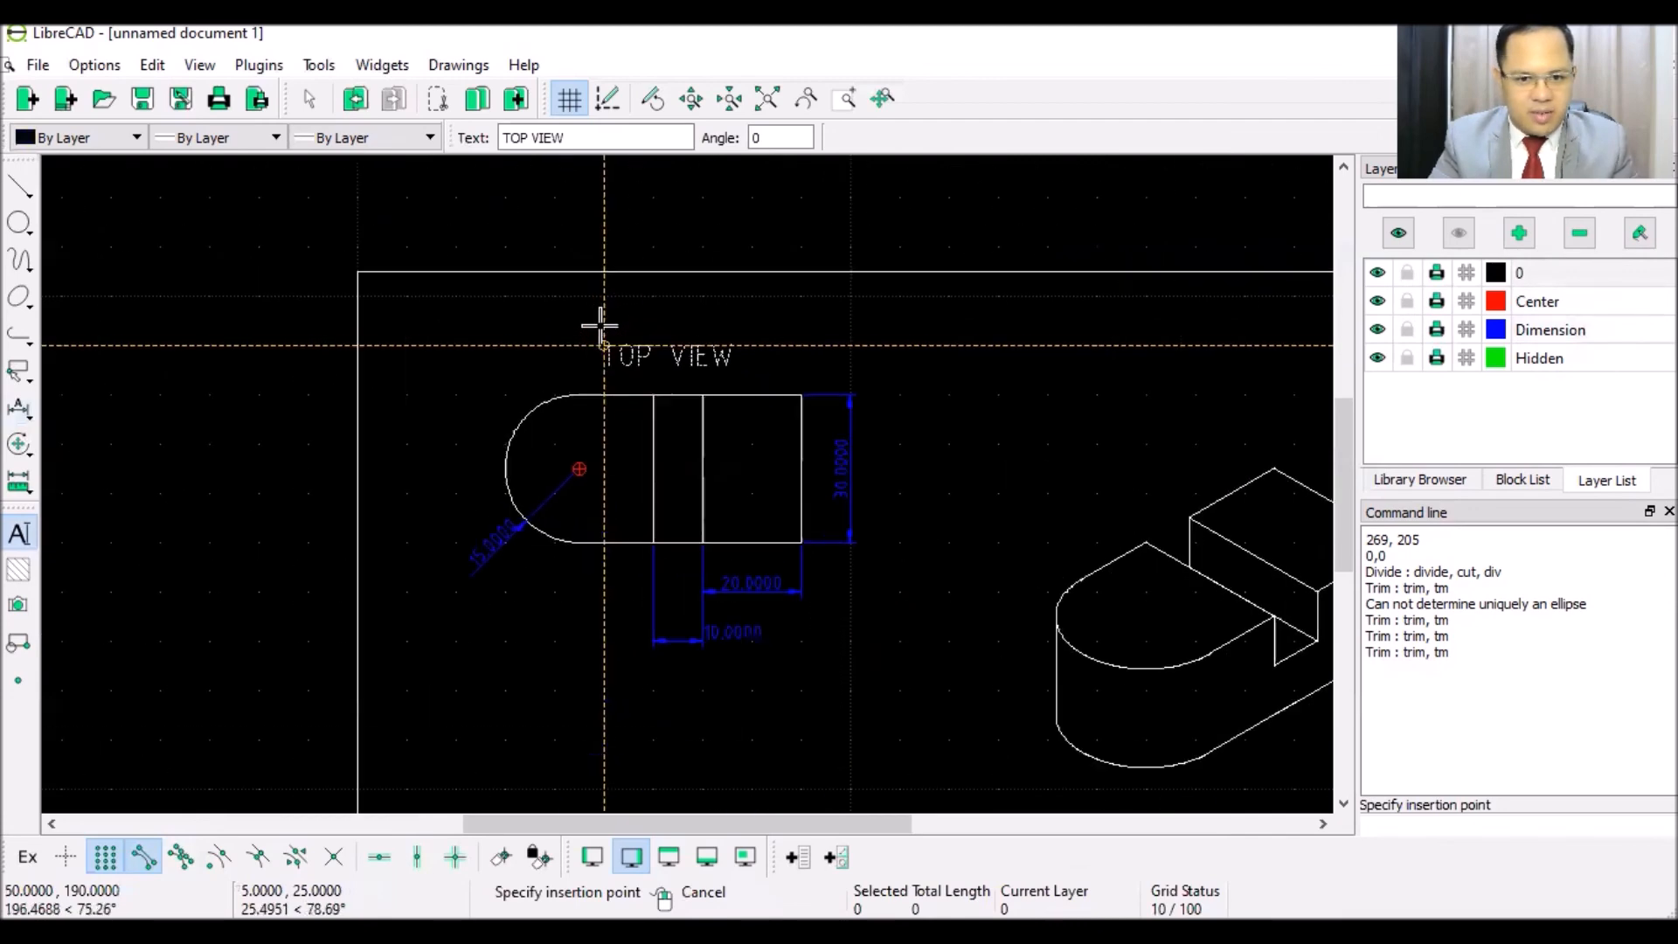
scroll(621, 330, "up", 2)
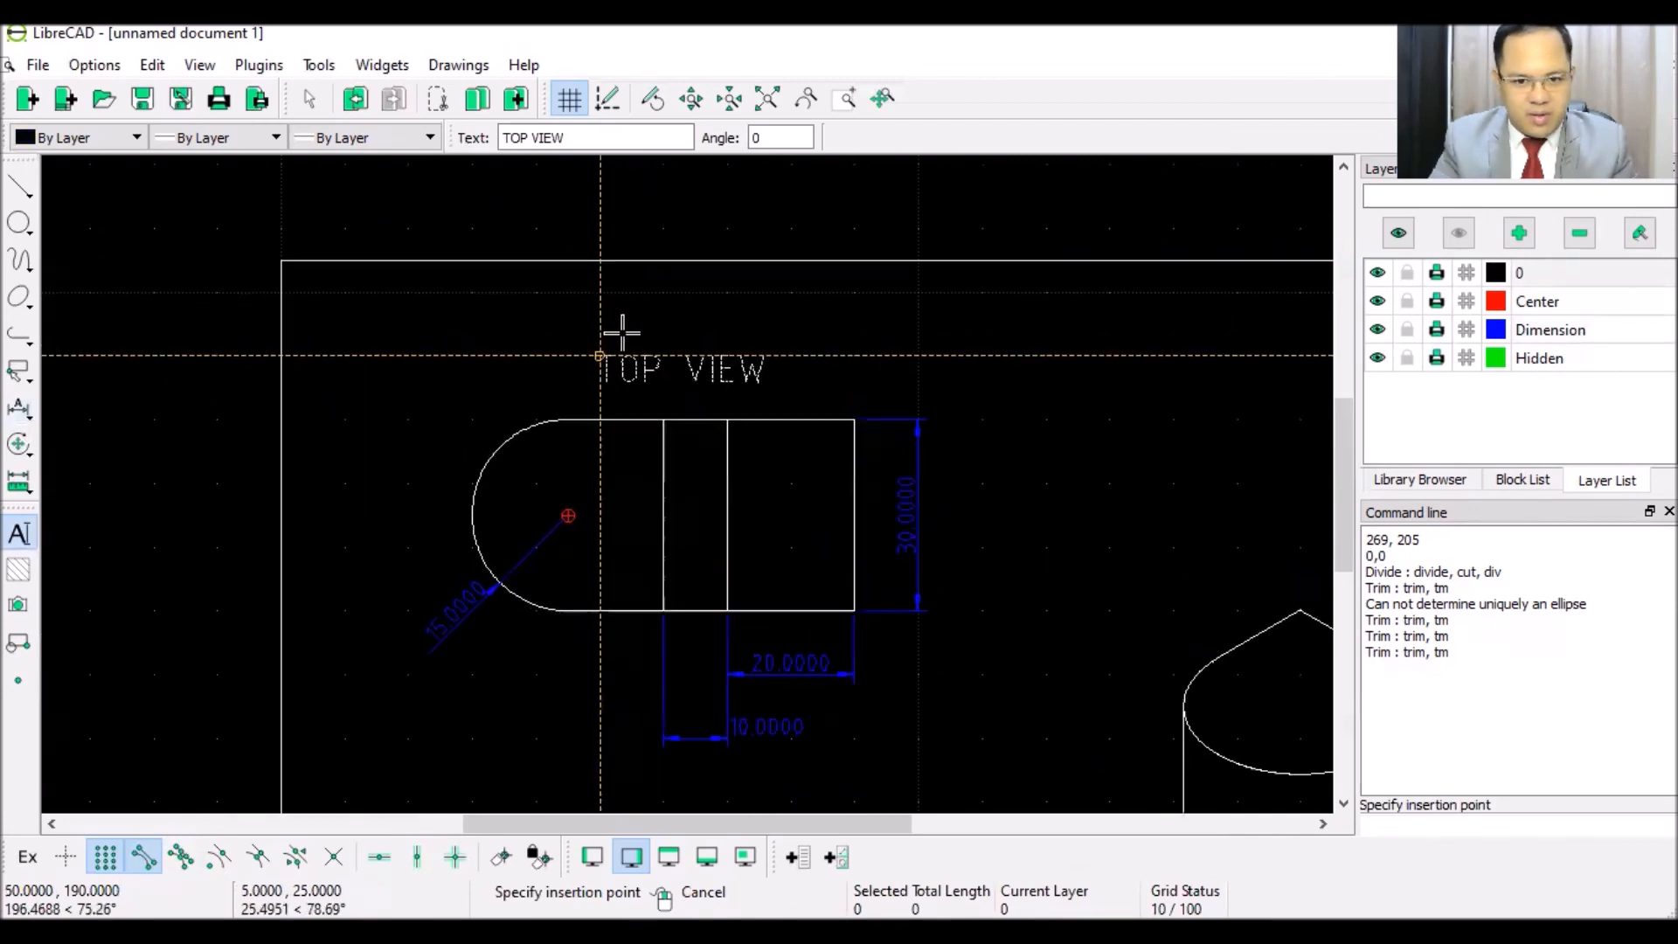
scroll(663, 450, "down", 5)
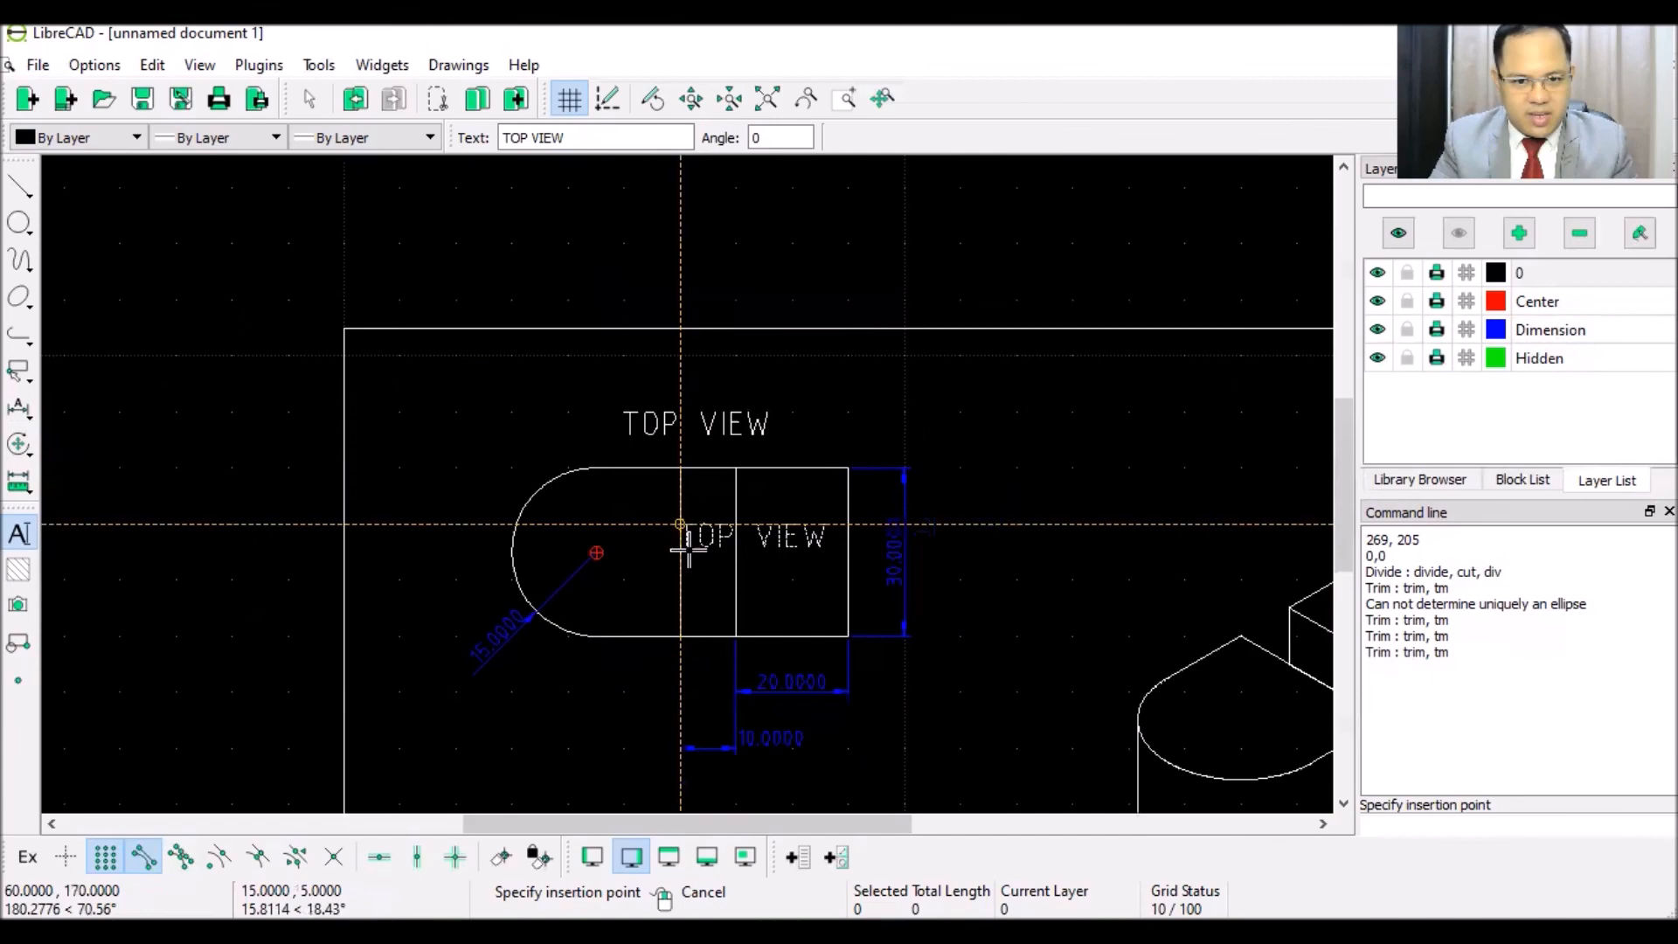
scroll(682, 624, "down", 1)
scroll(682, 682, "up", 4)
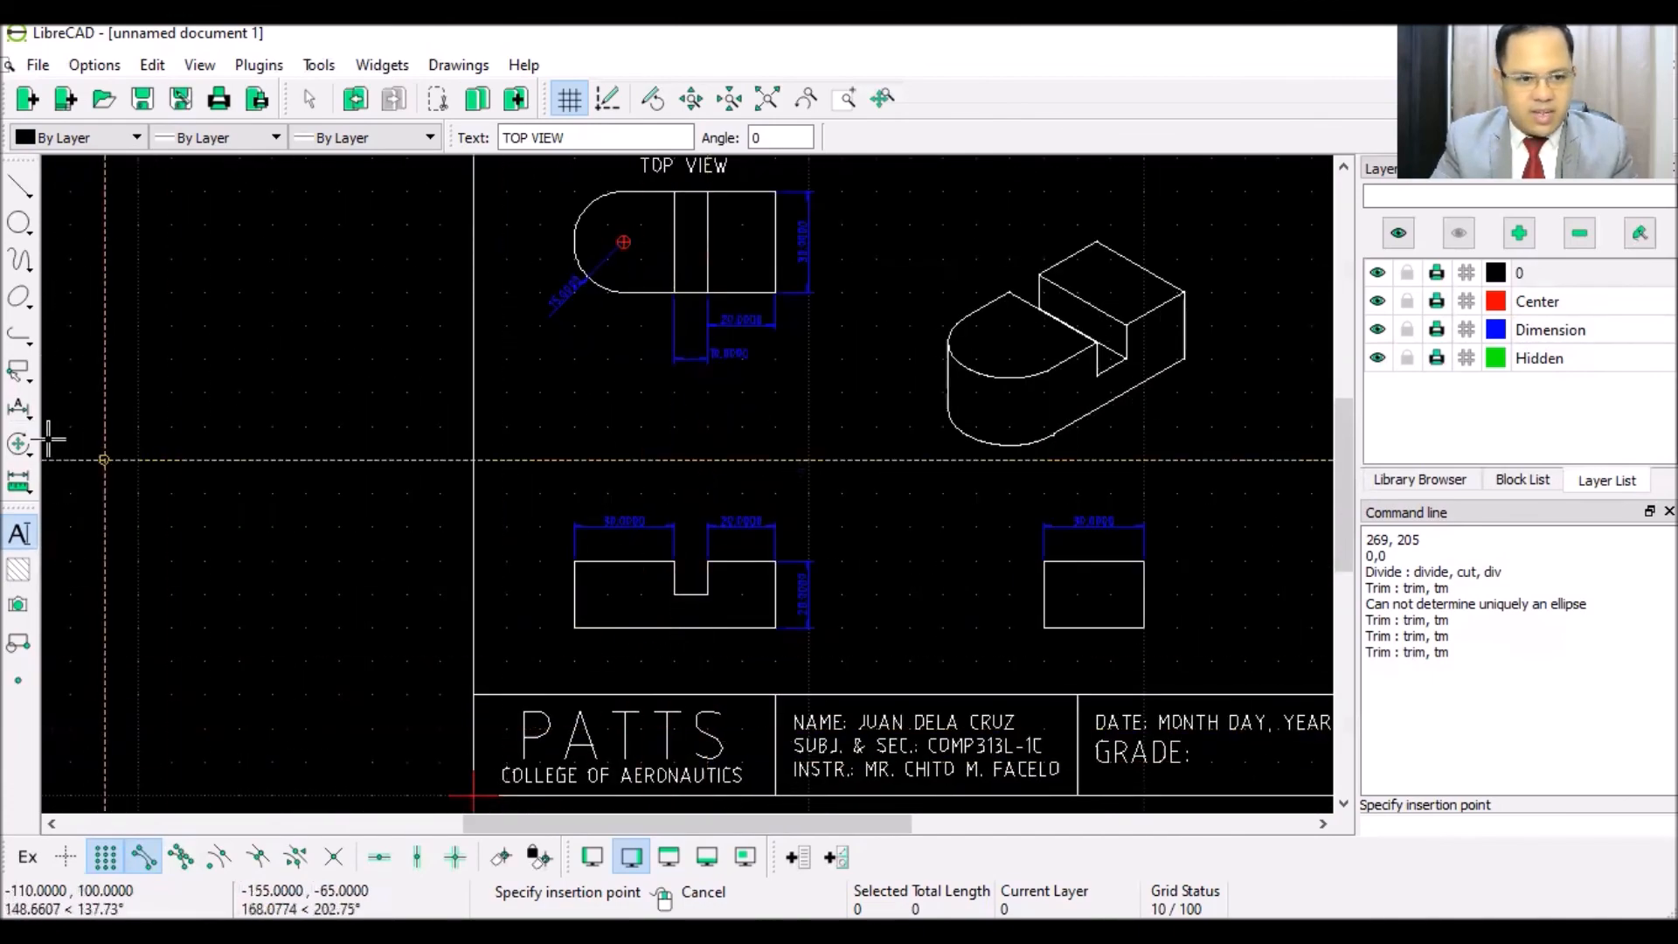
- Add a FRONT VIEW text label beneath the front view
left_click(19, 533)
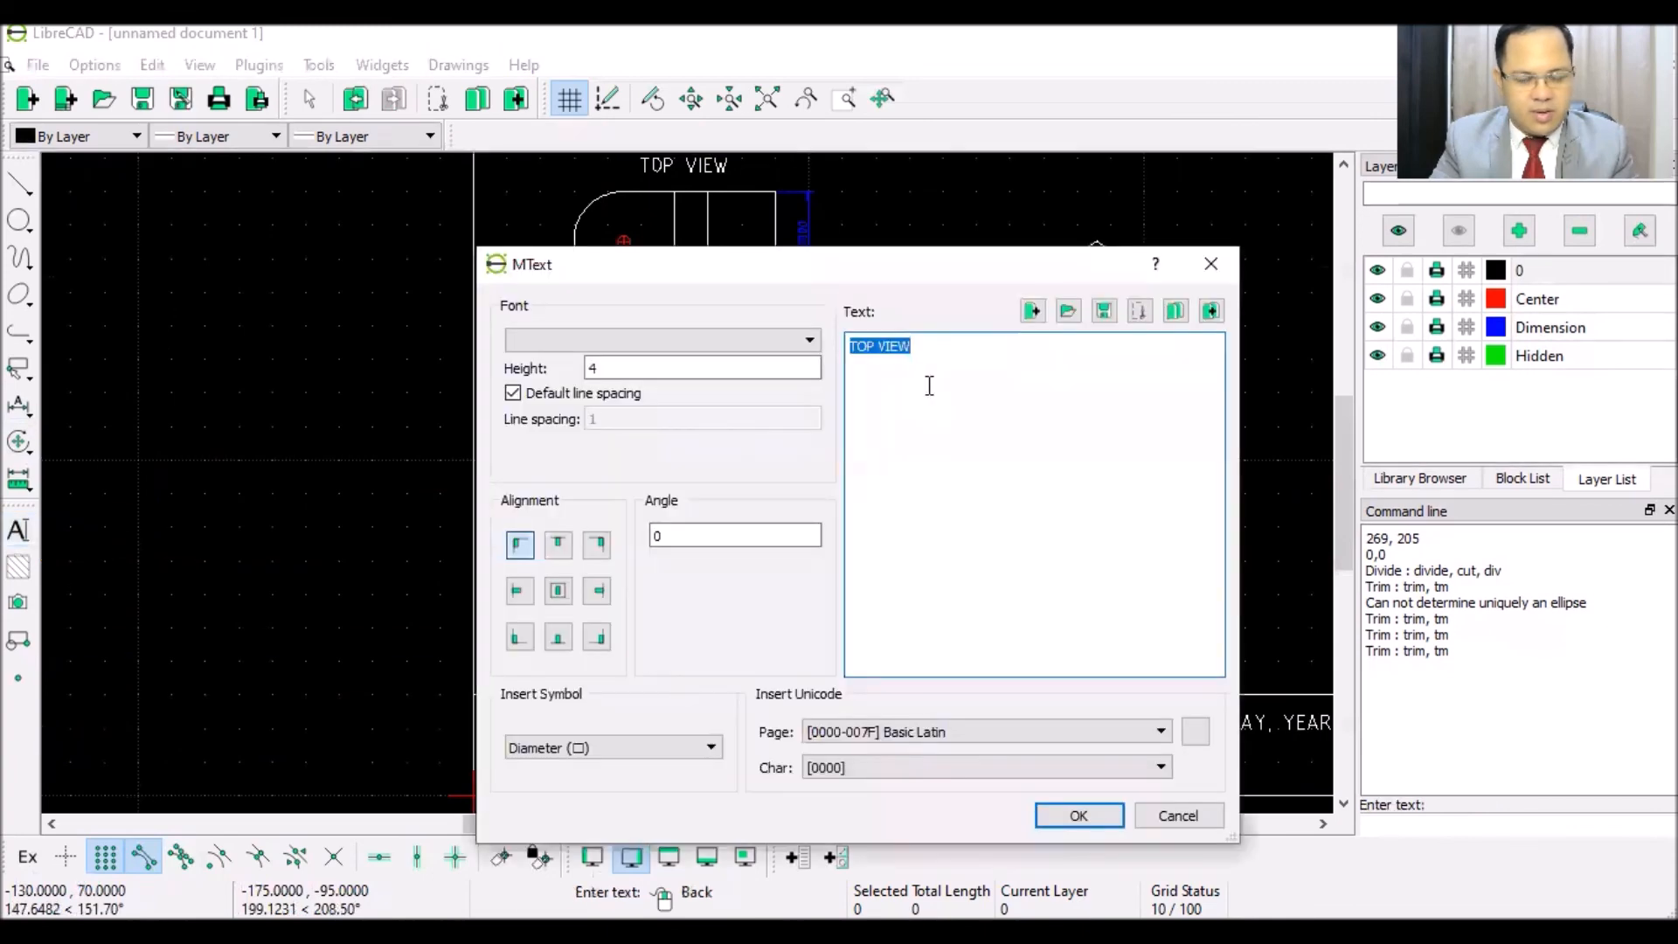
type("FRONT VIEW")
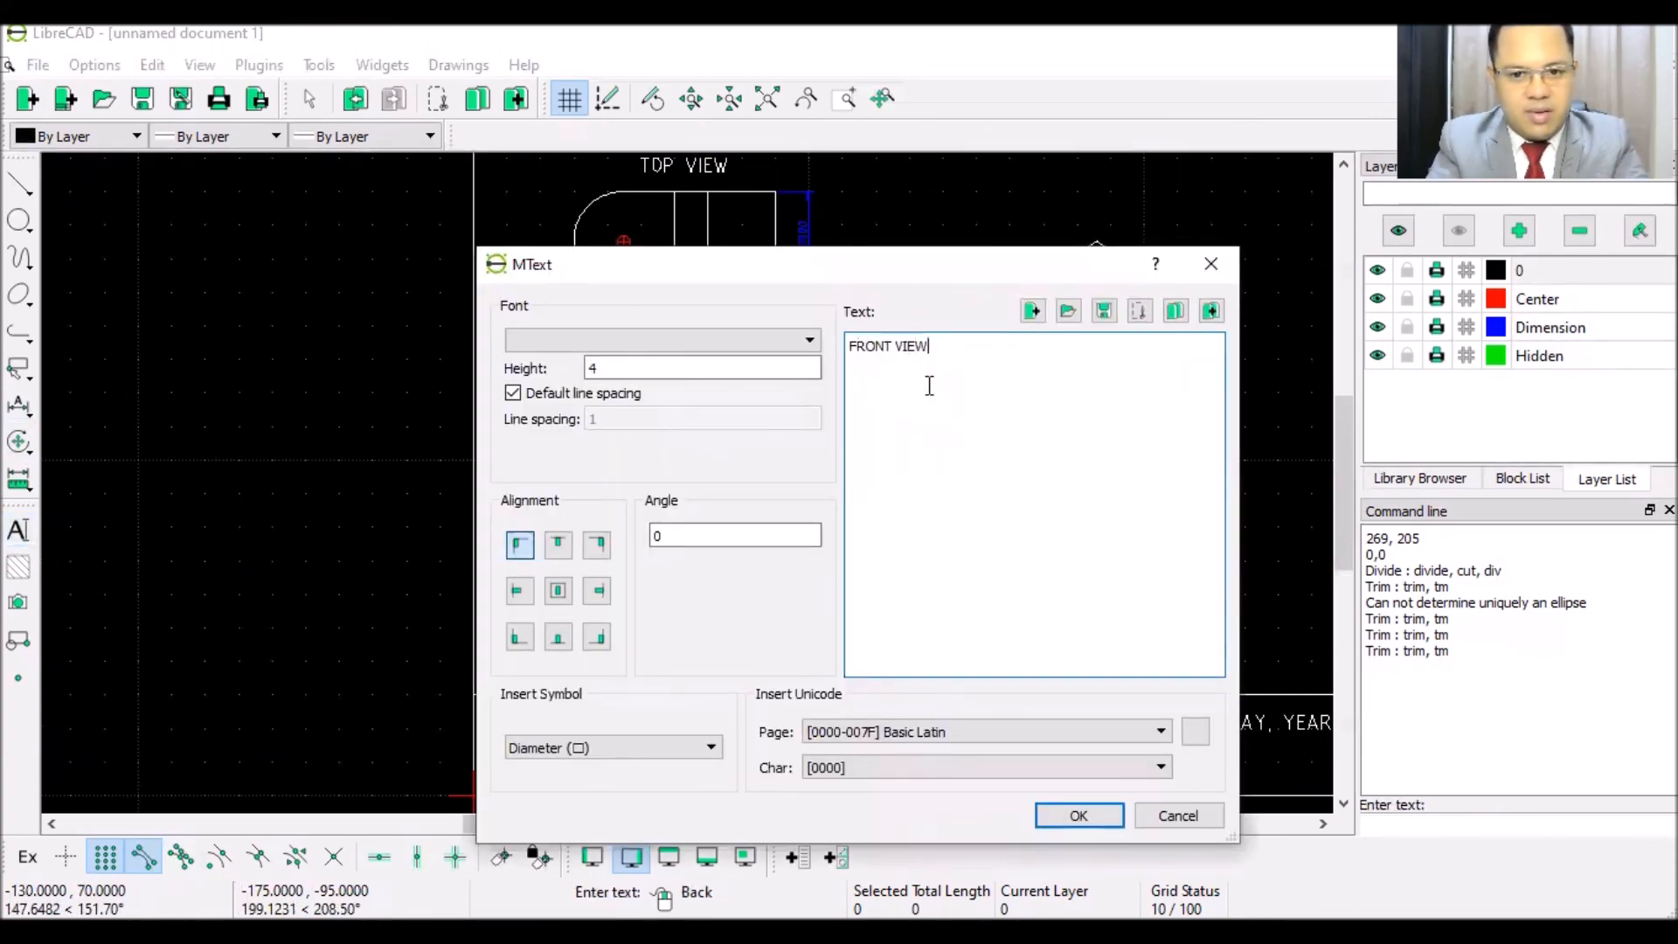
left_click(1079, 815)
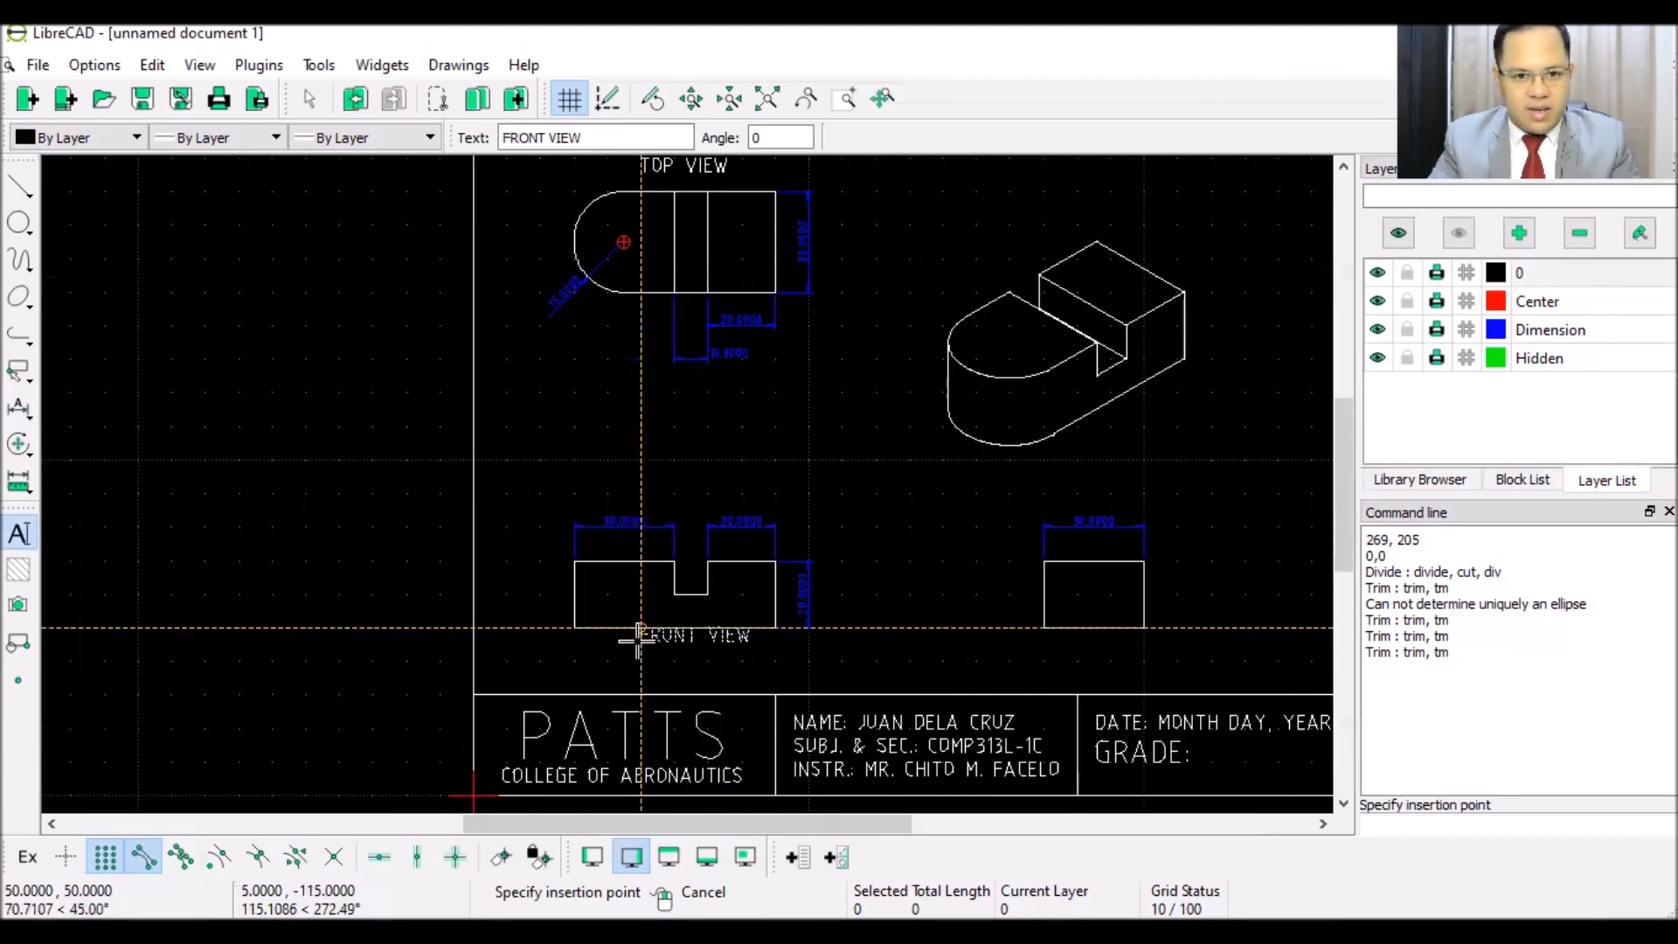
scroll(639, 641, "up", 5)
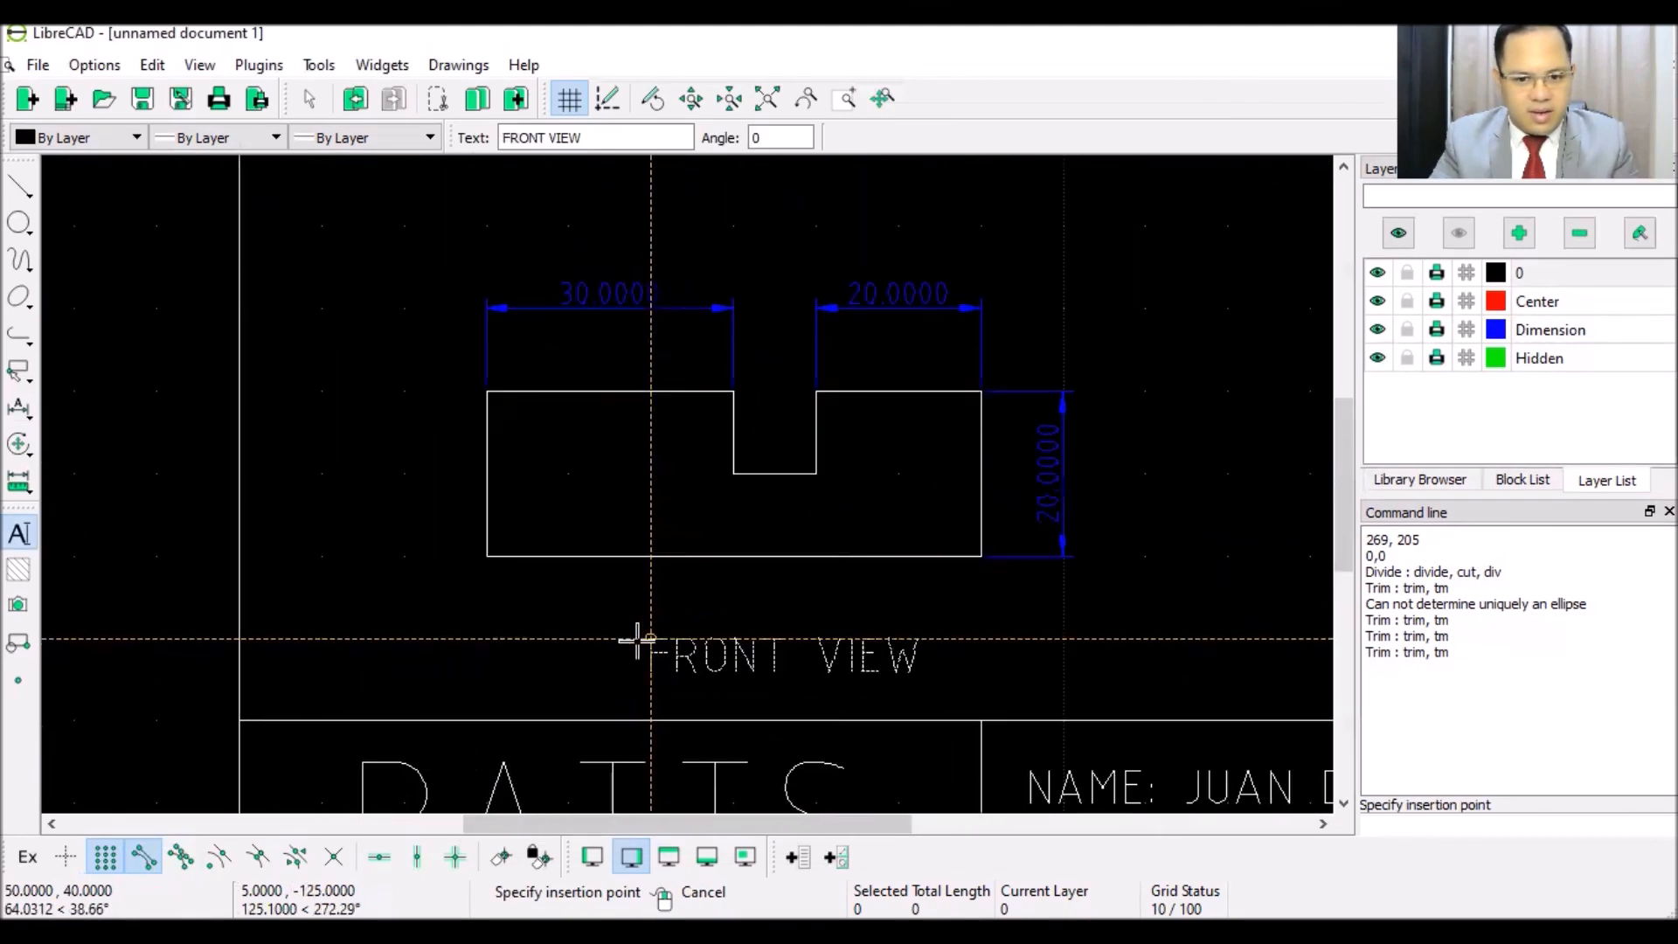
scroll(639, 642, "up", 2)
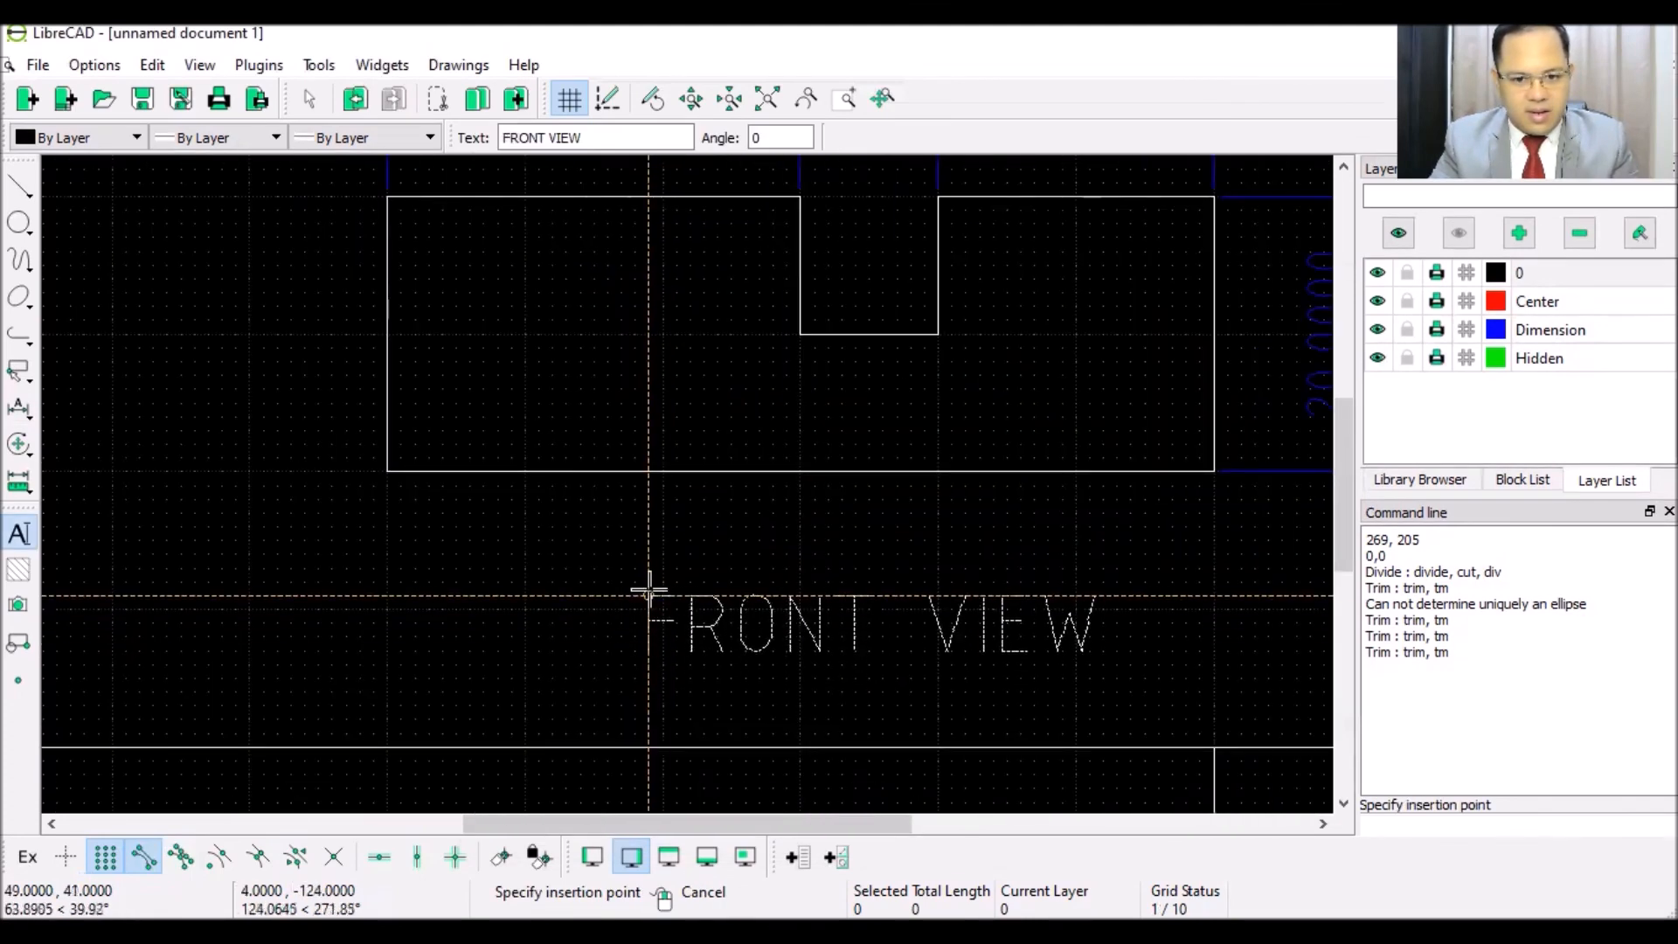
scroll(647, 553, "down", 6)
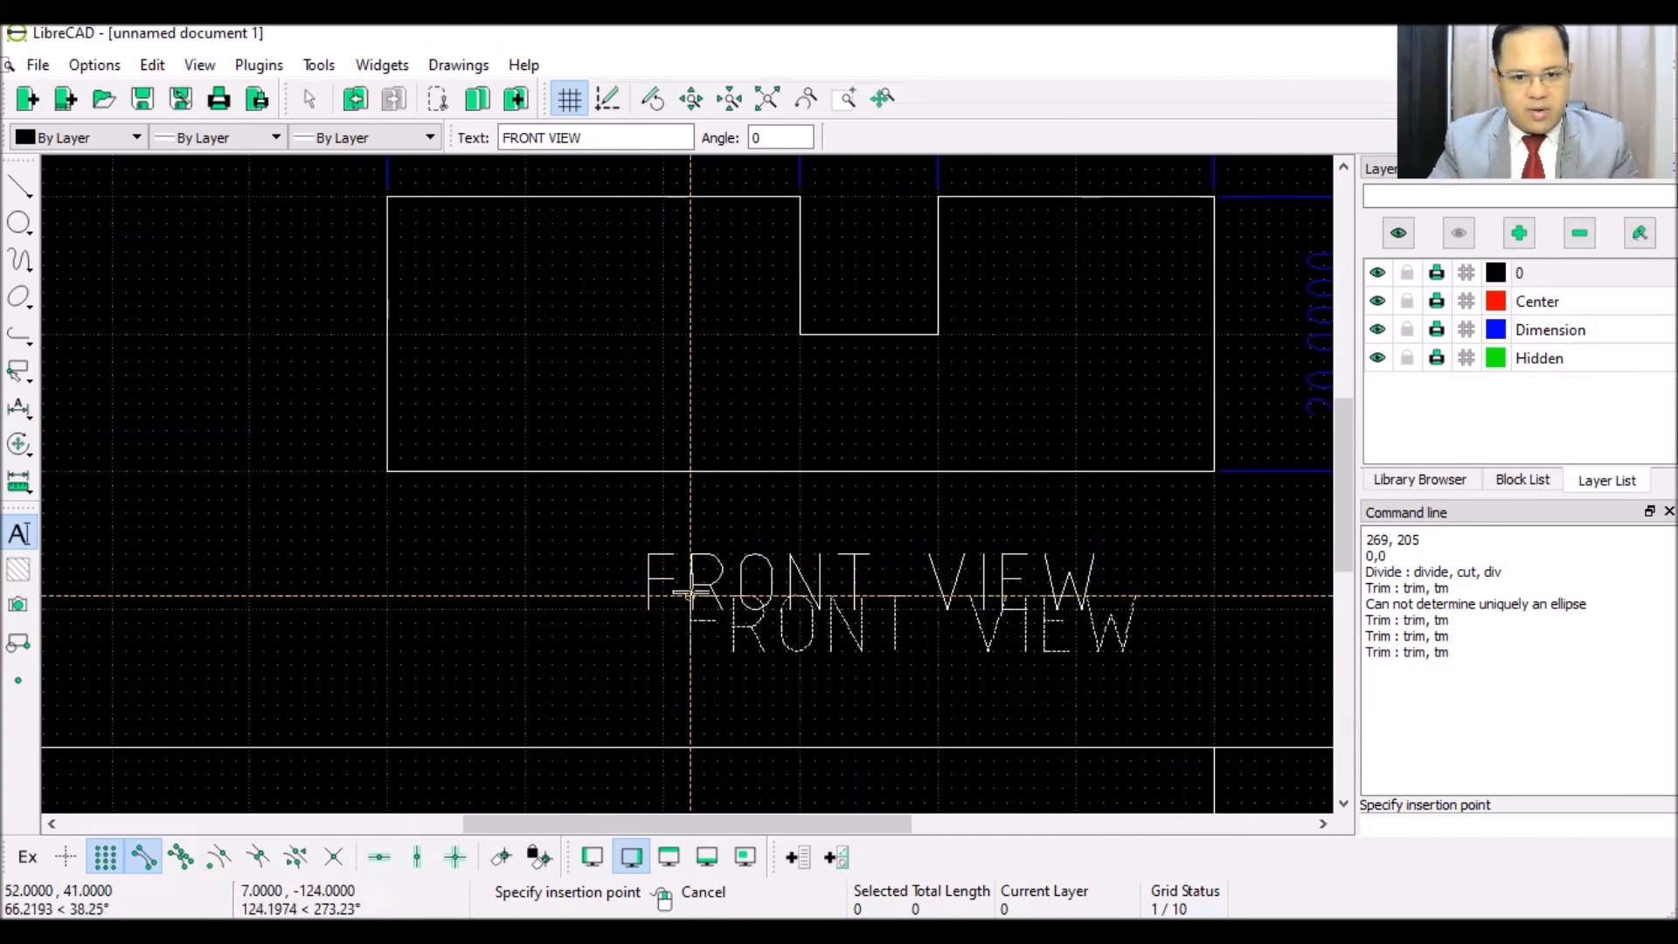
scroll(702, 587, "down", 1)
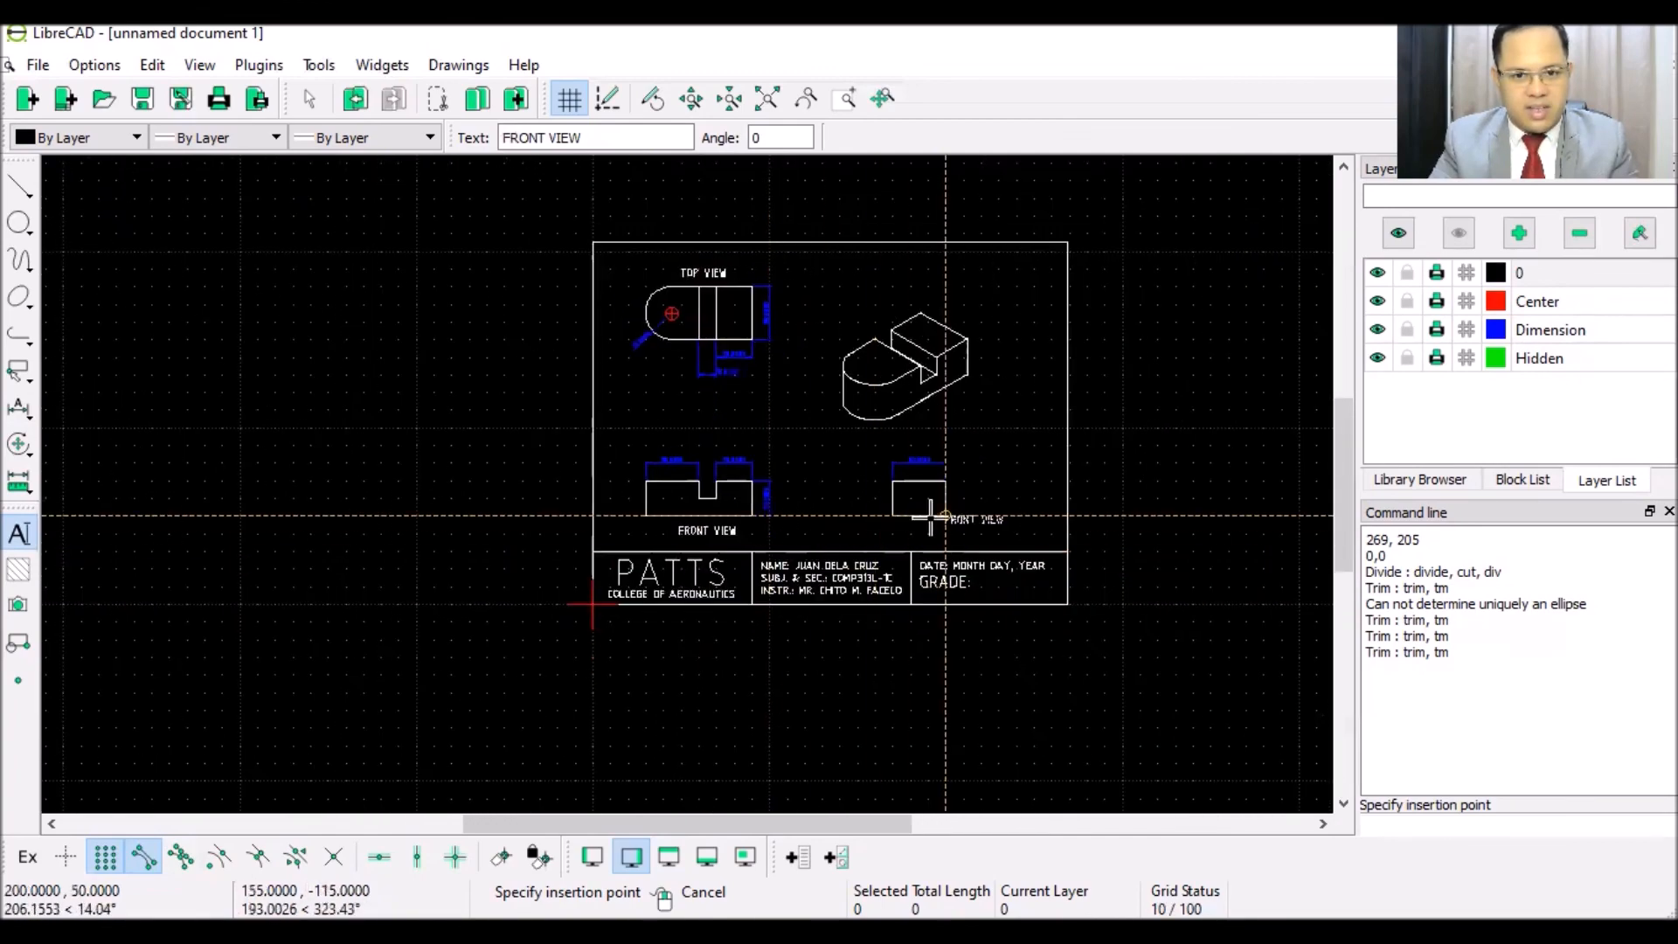
scroll(874, 520, "up", 3)
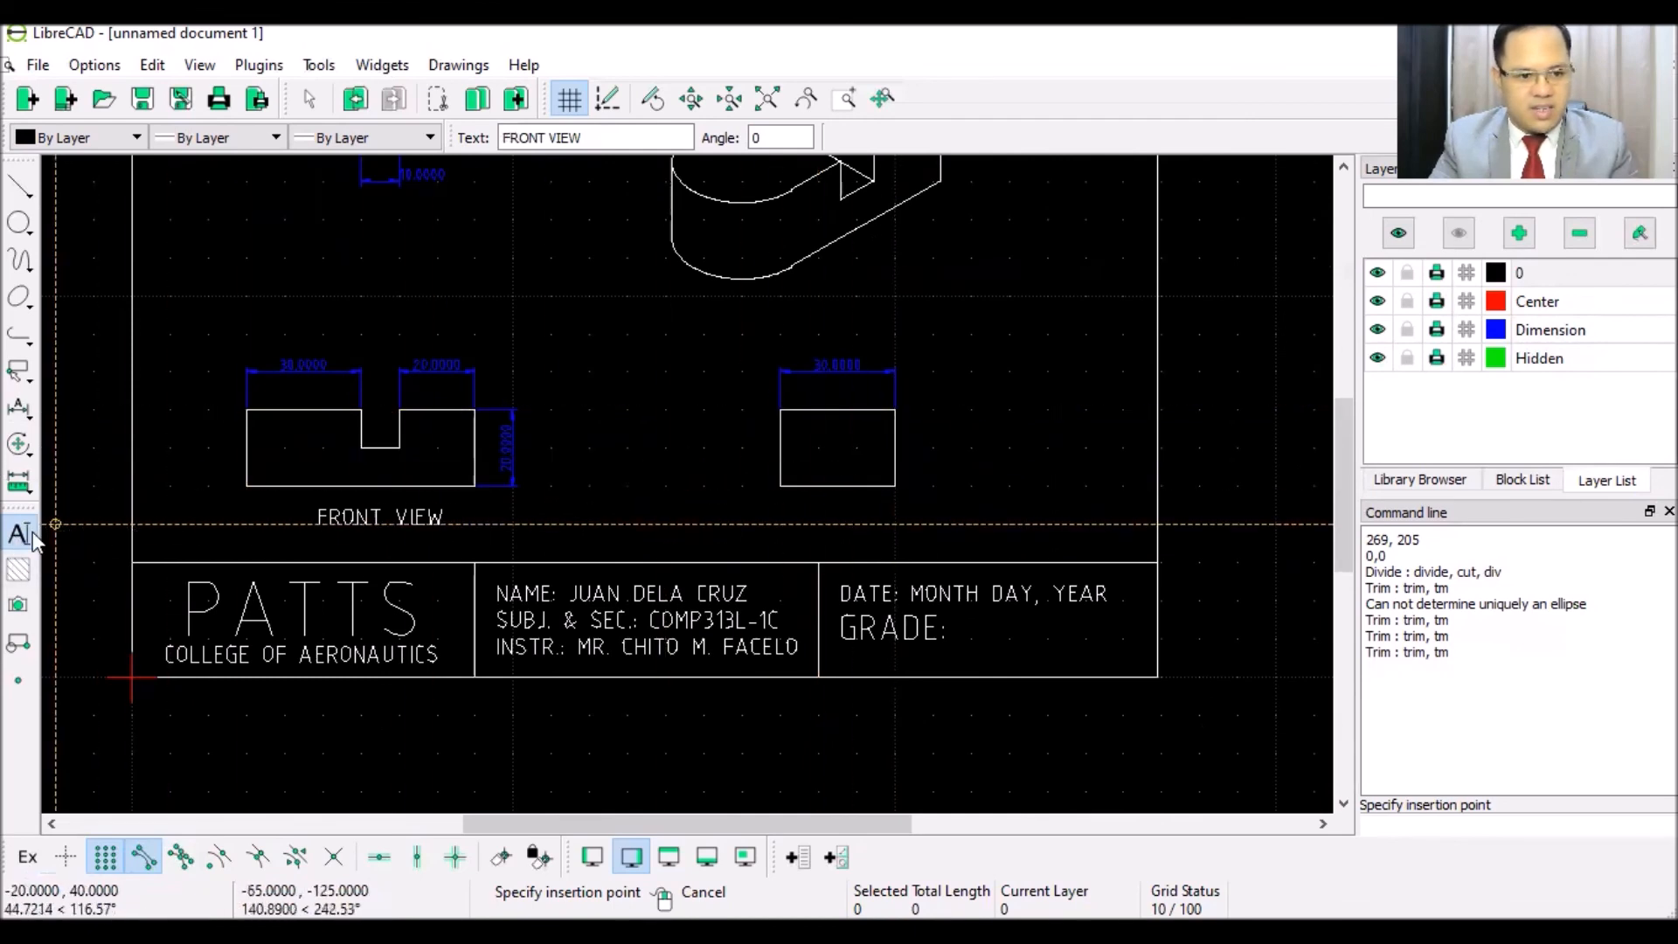
- Place a RIGHT SIDE VIEW label below the right side view
right_click(907, 407)
type("RI")
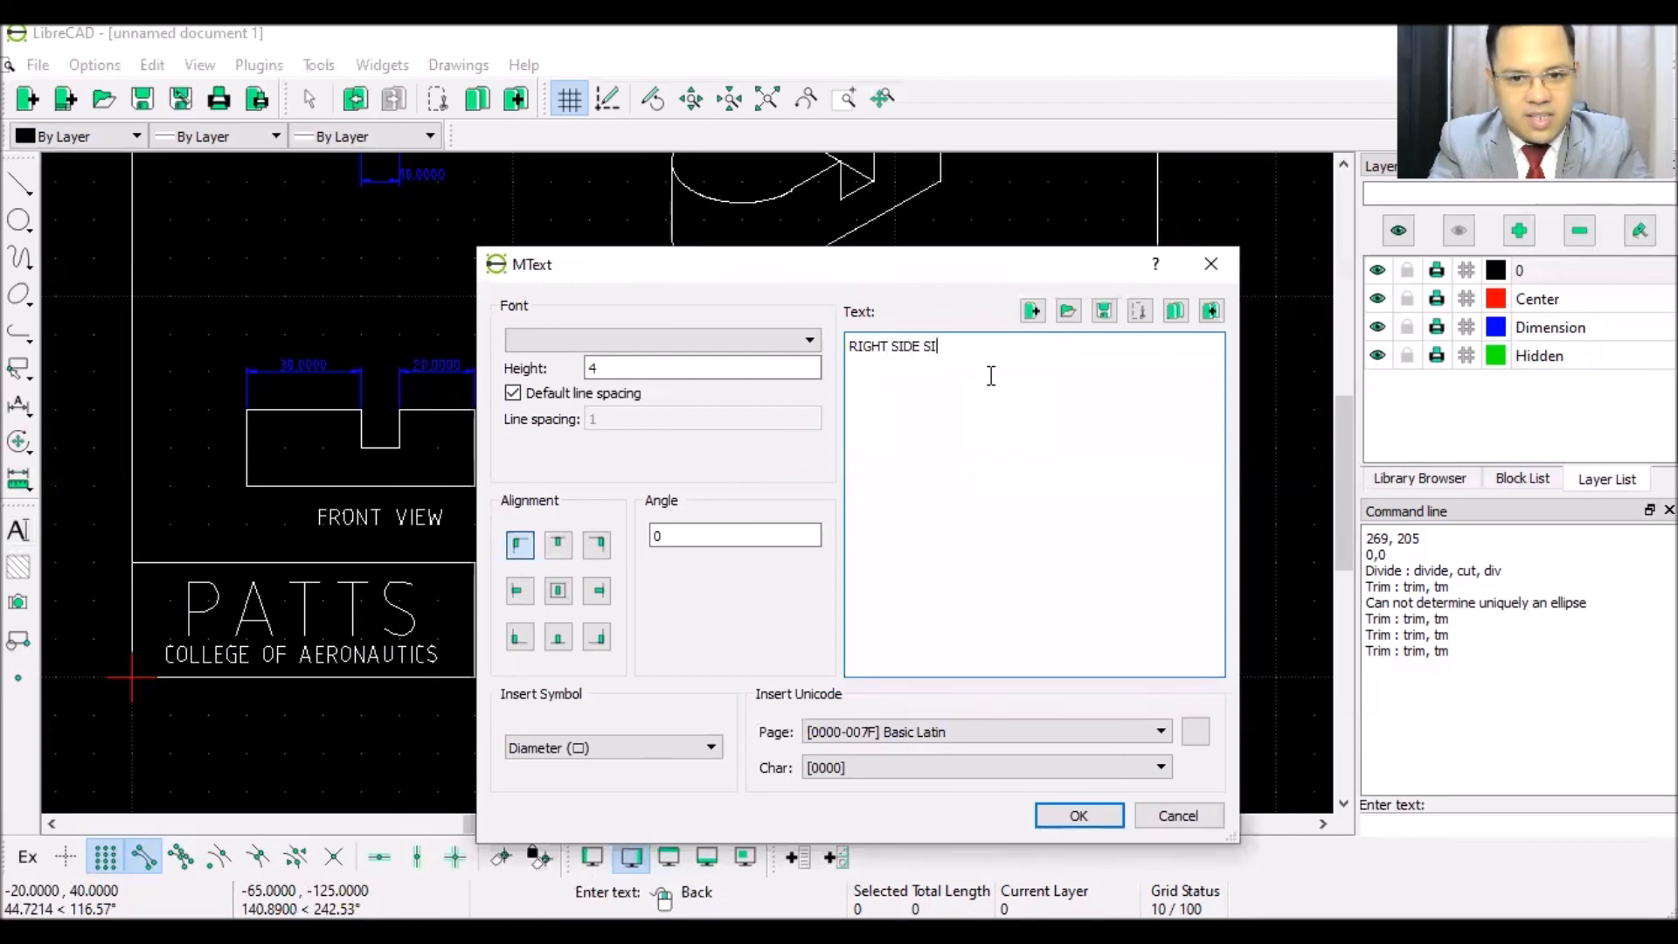
type("GHT SIDE VIEW")
left_click(1075, 820)
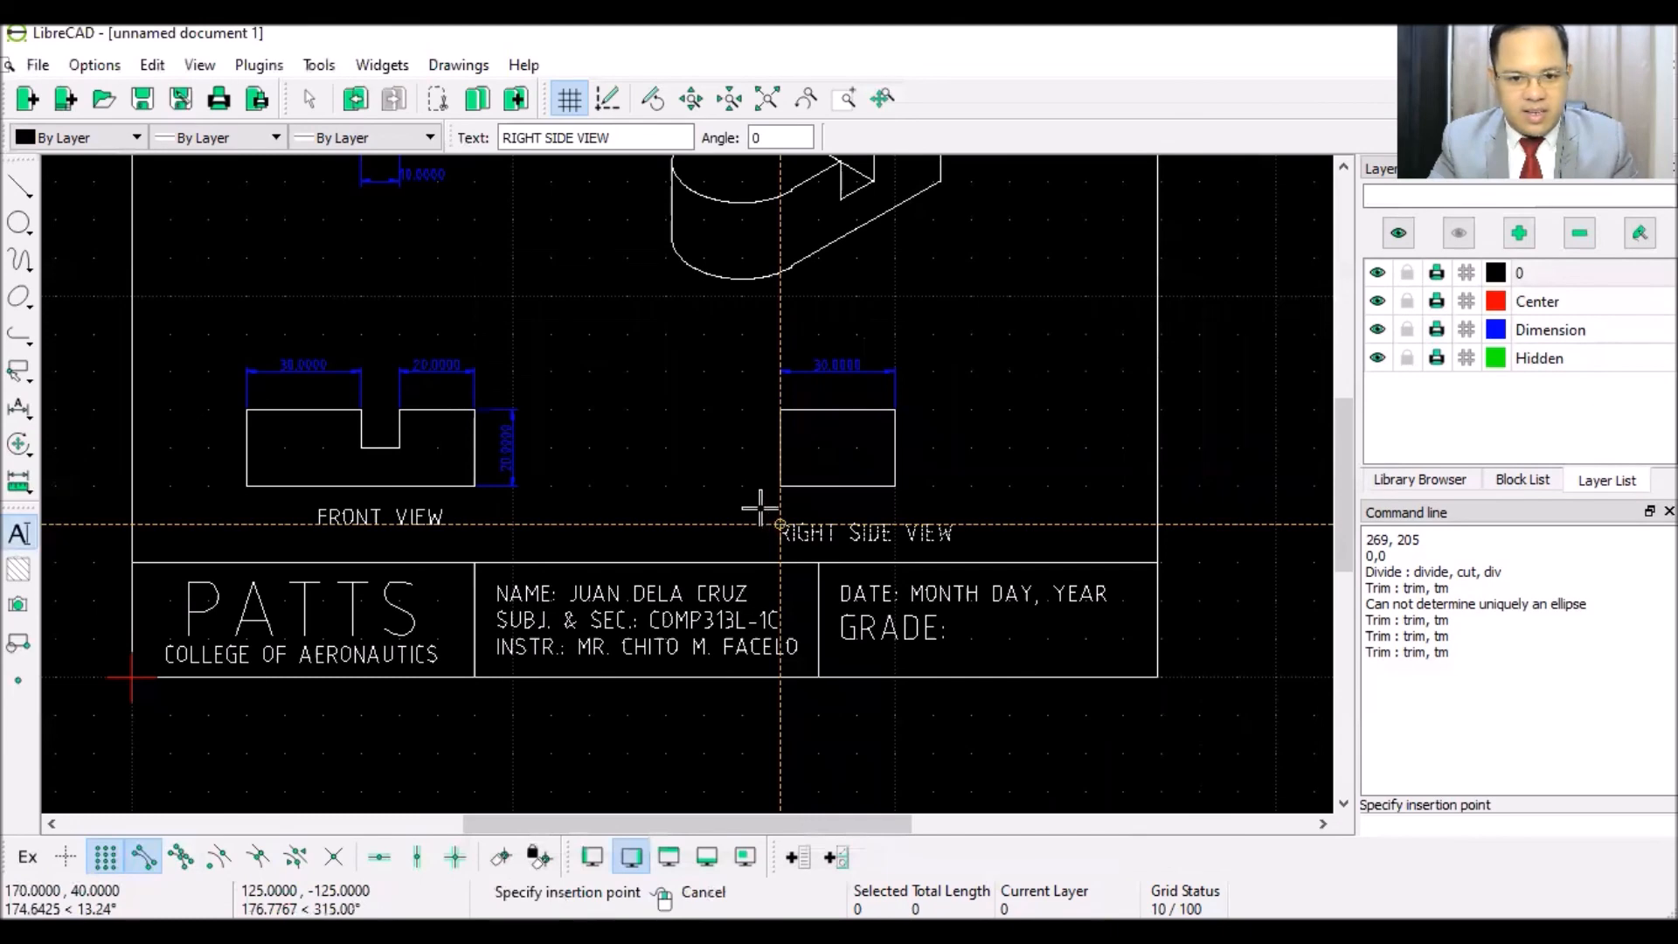
scroll(756, 509, "up", 4)
scroll(757, 509, "up", 2)
left_click(719, 491)
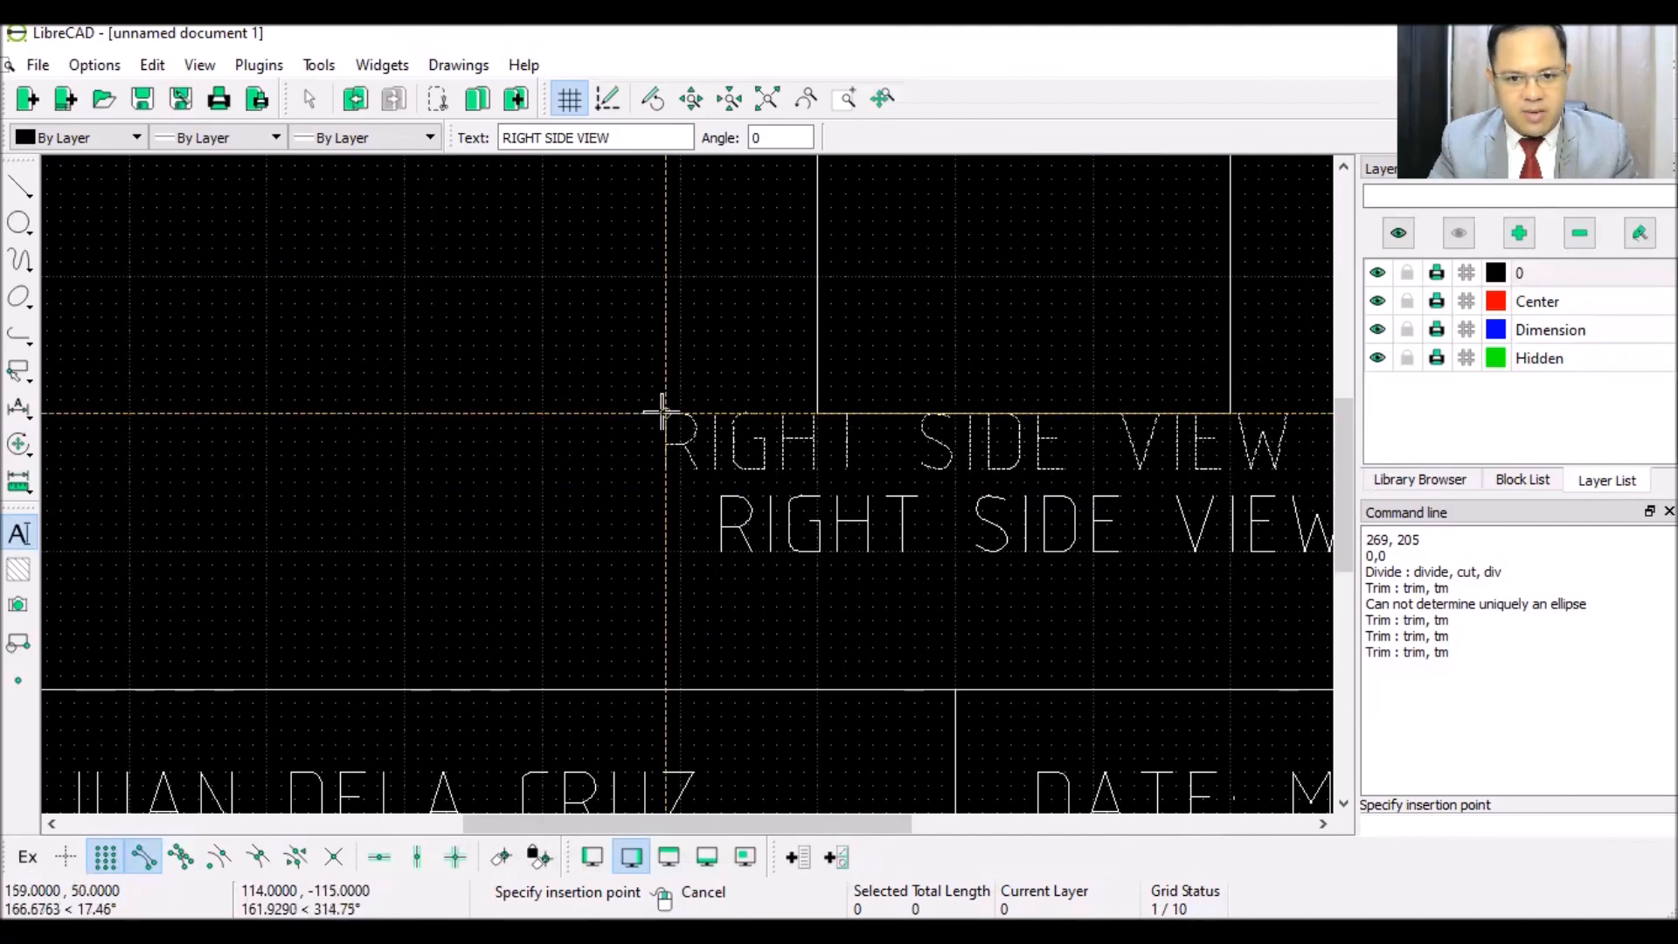
key("Escape")
scroll(663, 409, "down", 5)
scroll(668, 381, "down", 1)
scroll(715, 284, "up", 3)
- Place an ISOMETRIC label just below the isometric drawing
left_click(18, 530)
type("ISOMETRIC")
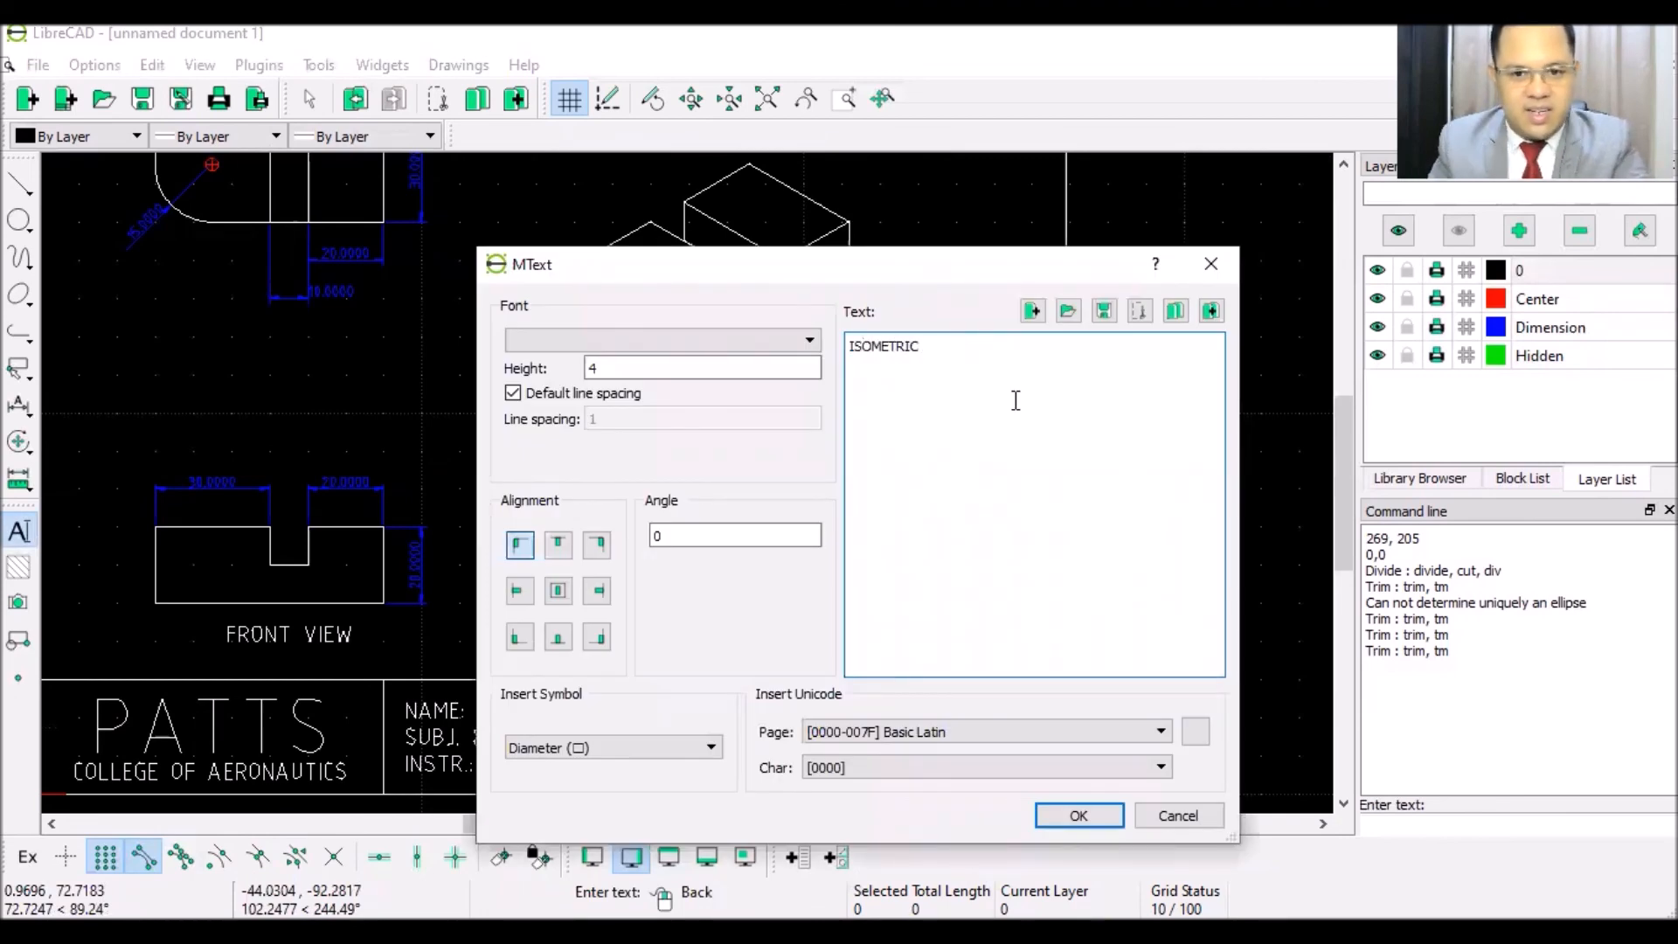
left_click(1064, 815)
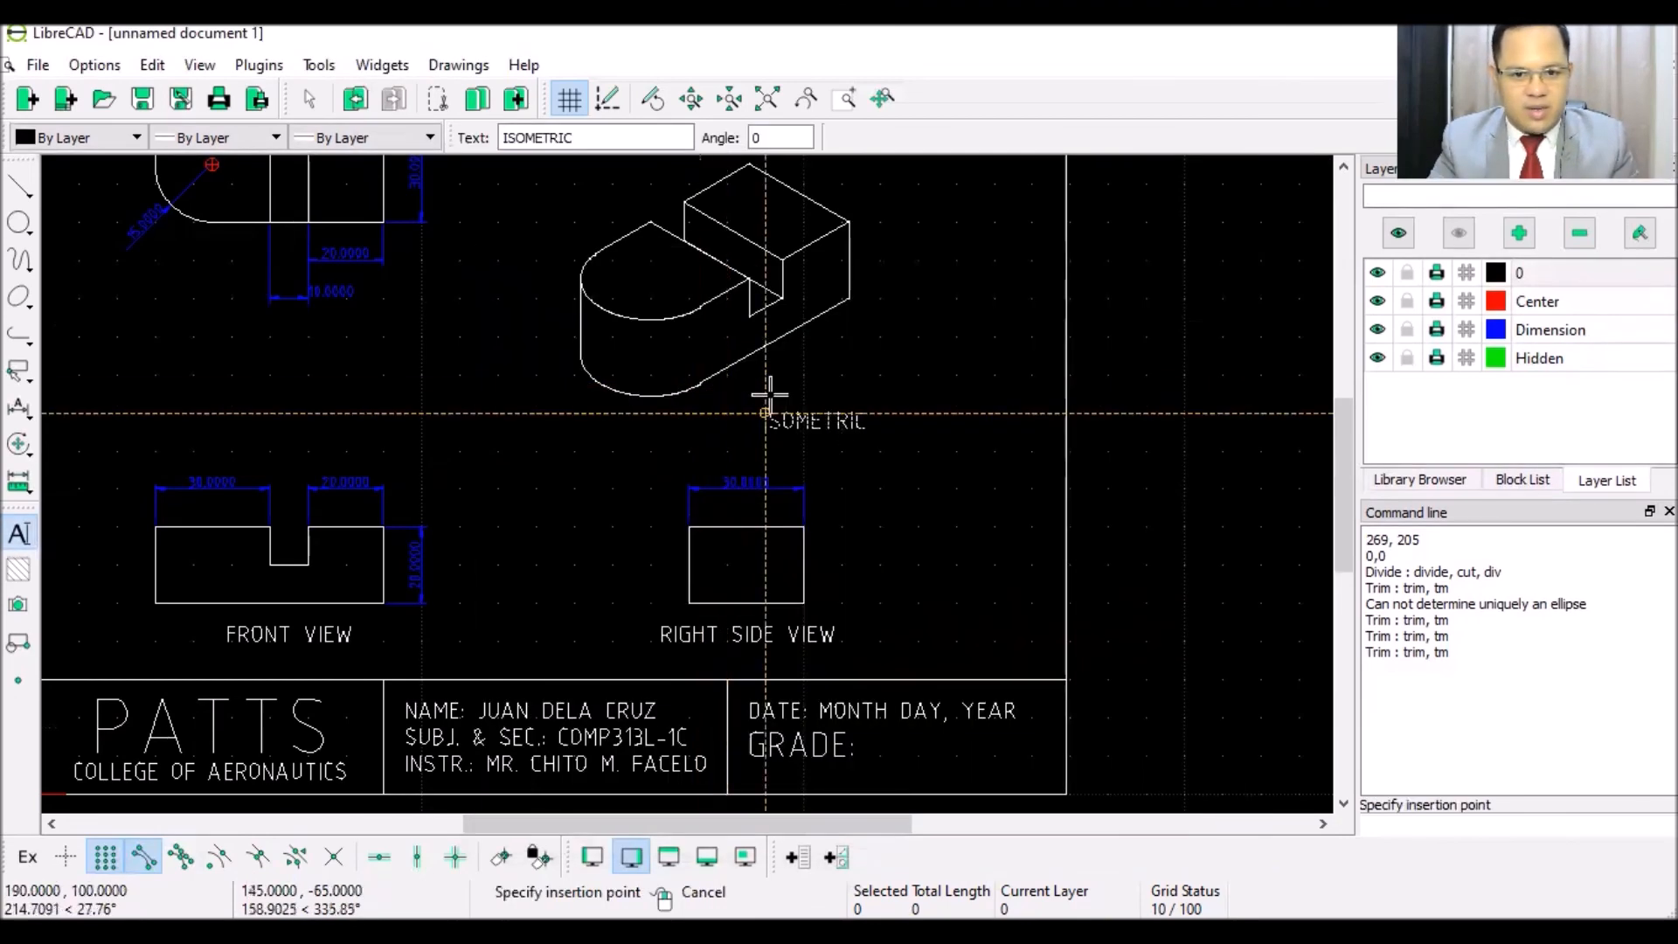
left_click(764, 376)
right_click(593, 446)
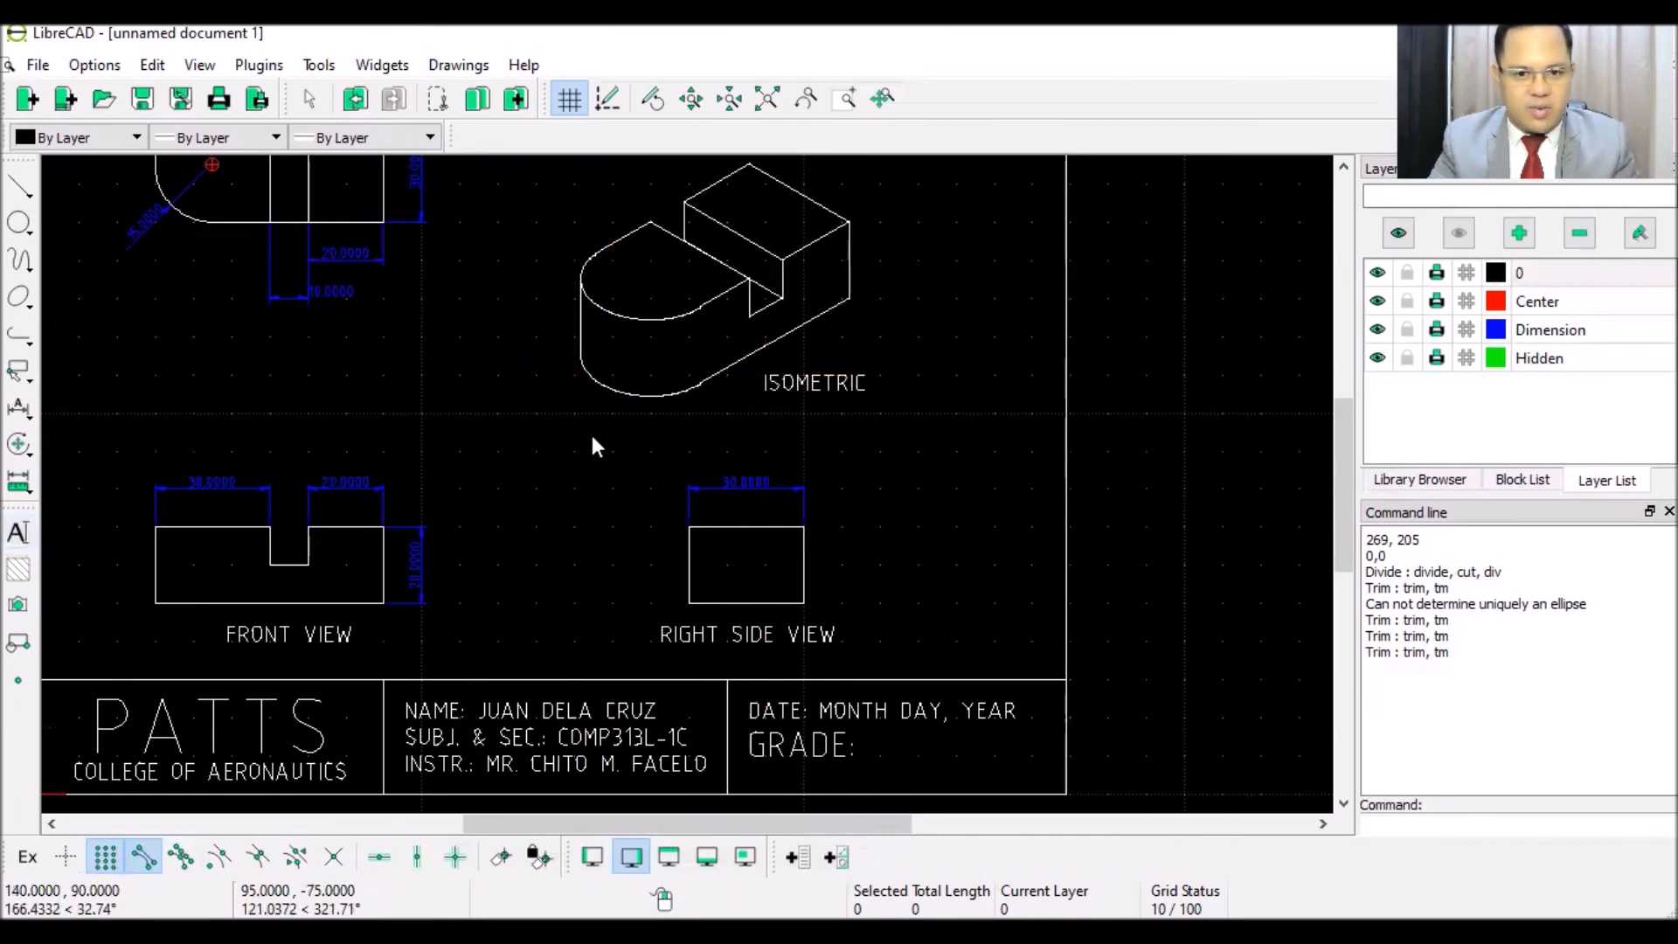
scroll(540, 420, "down", 4)
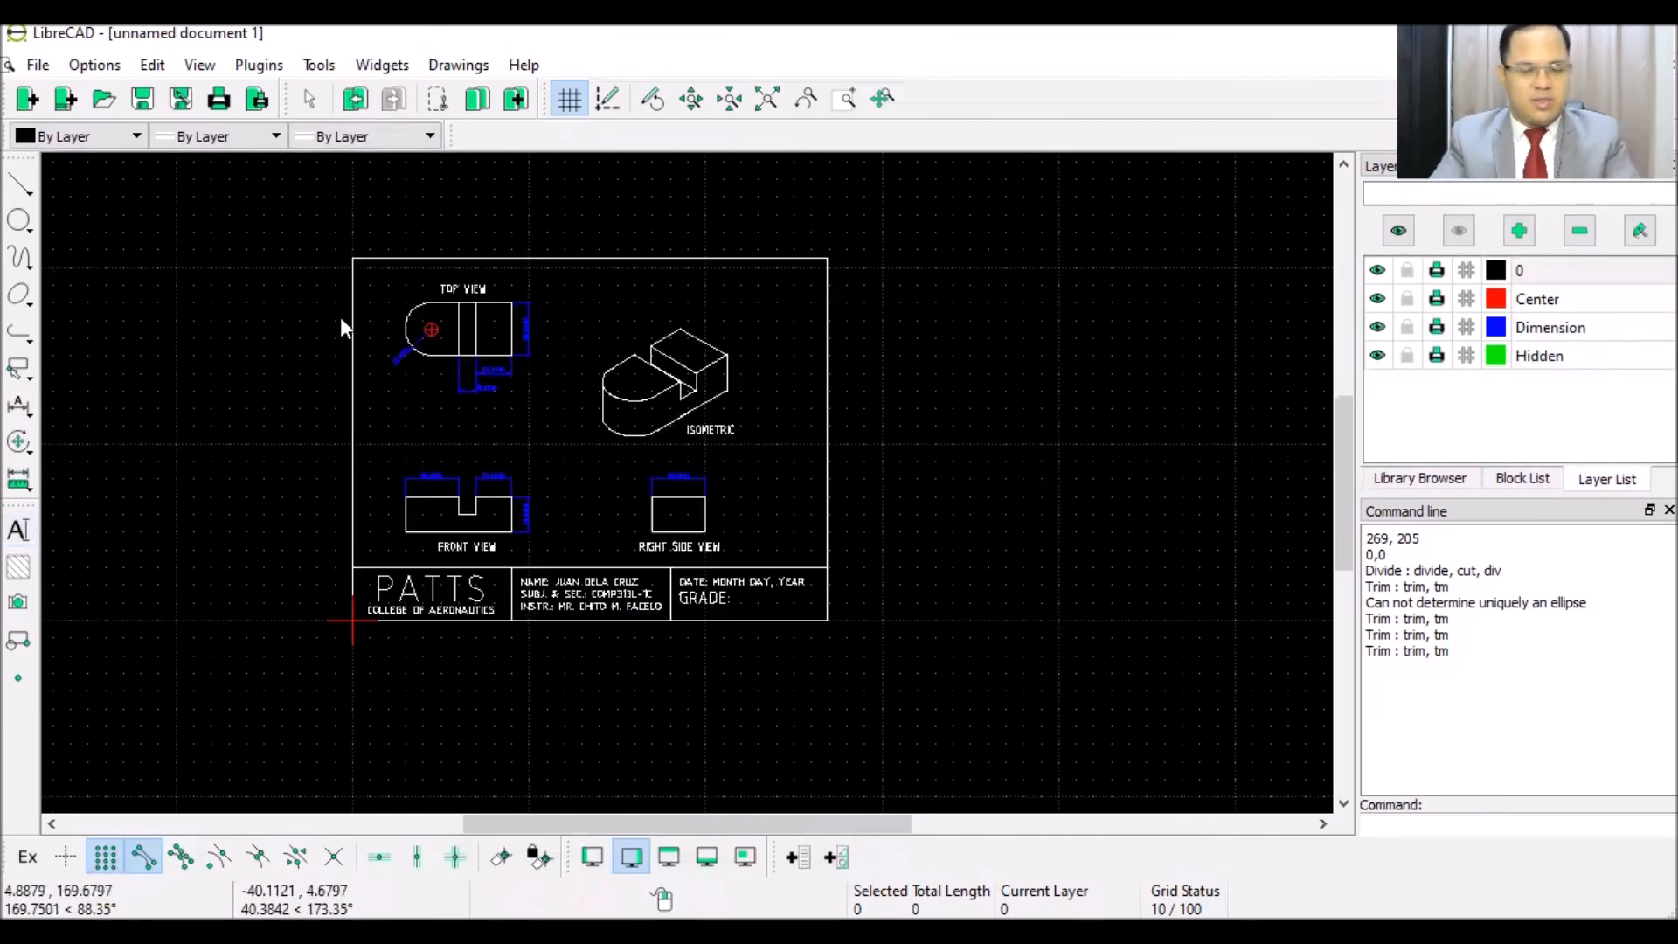
scroll(317, 351, "up", 2)
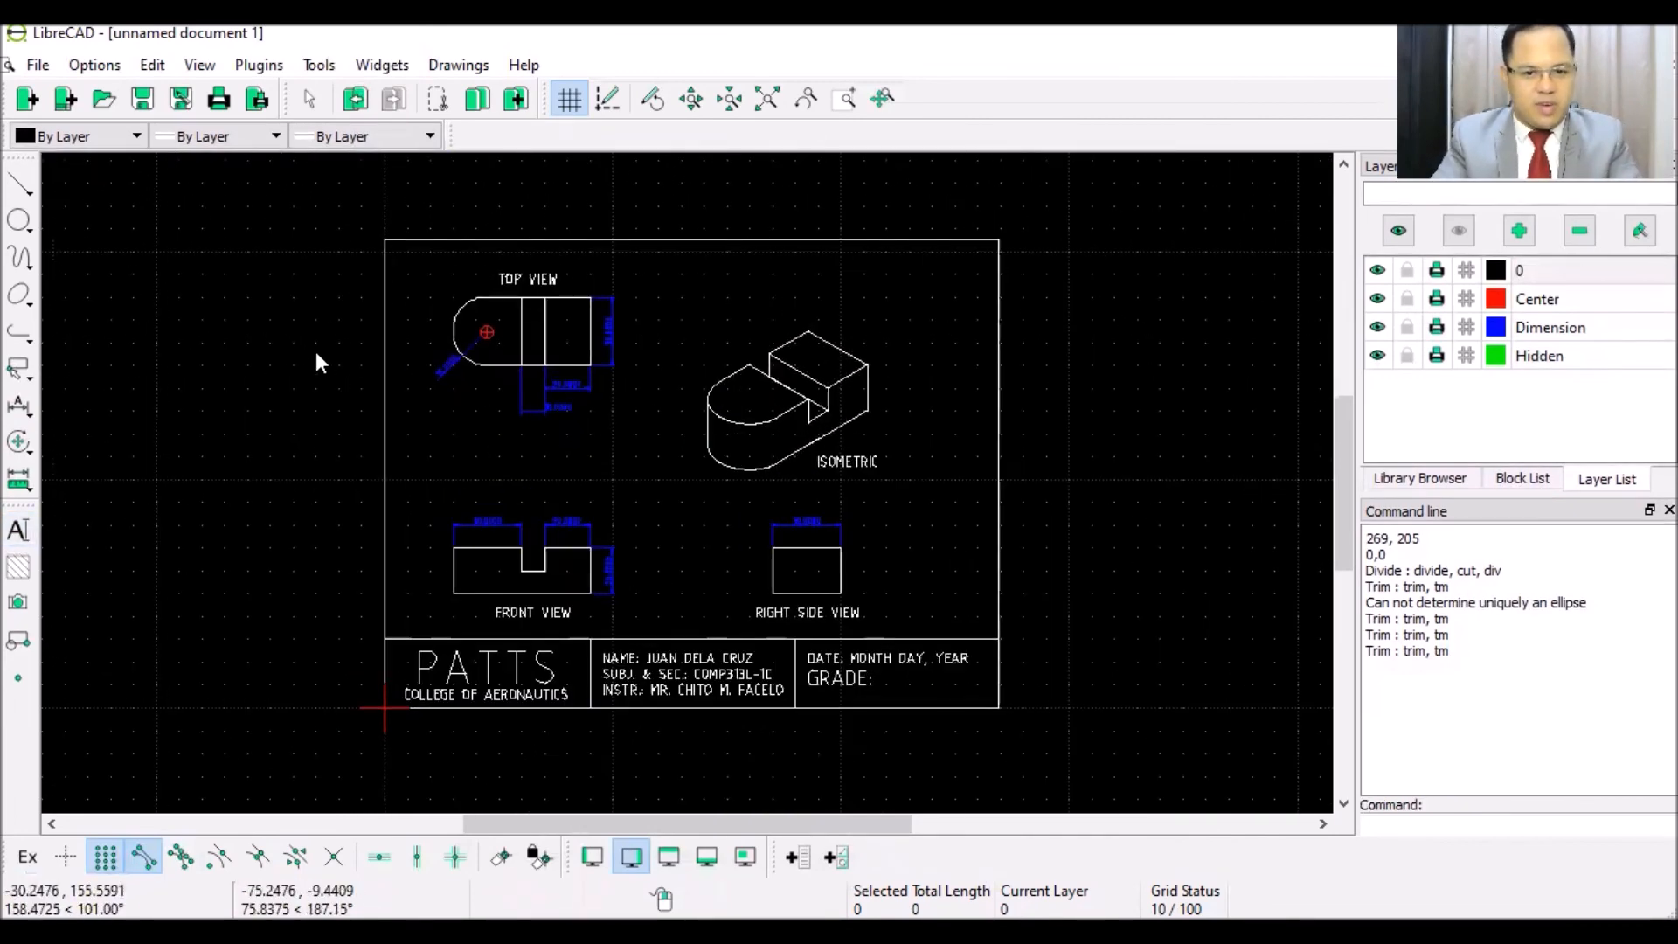
- Show the finished four-view sheet in Print Preview
left_click(38, 67)
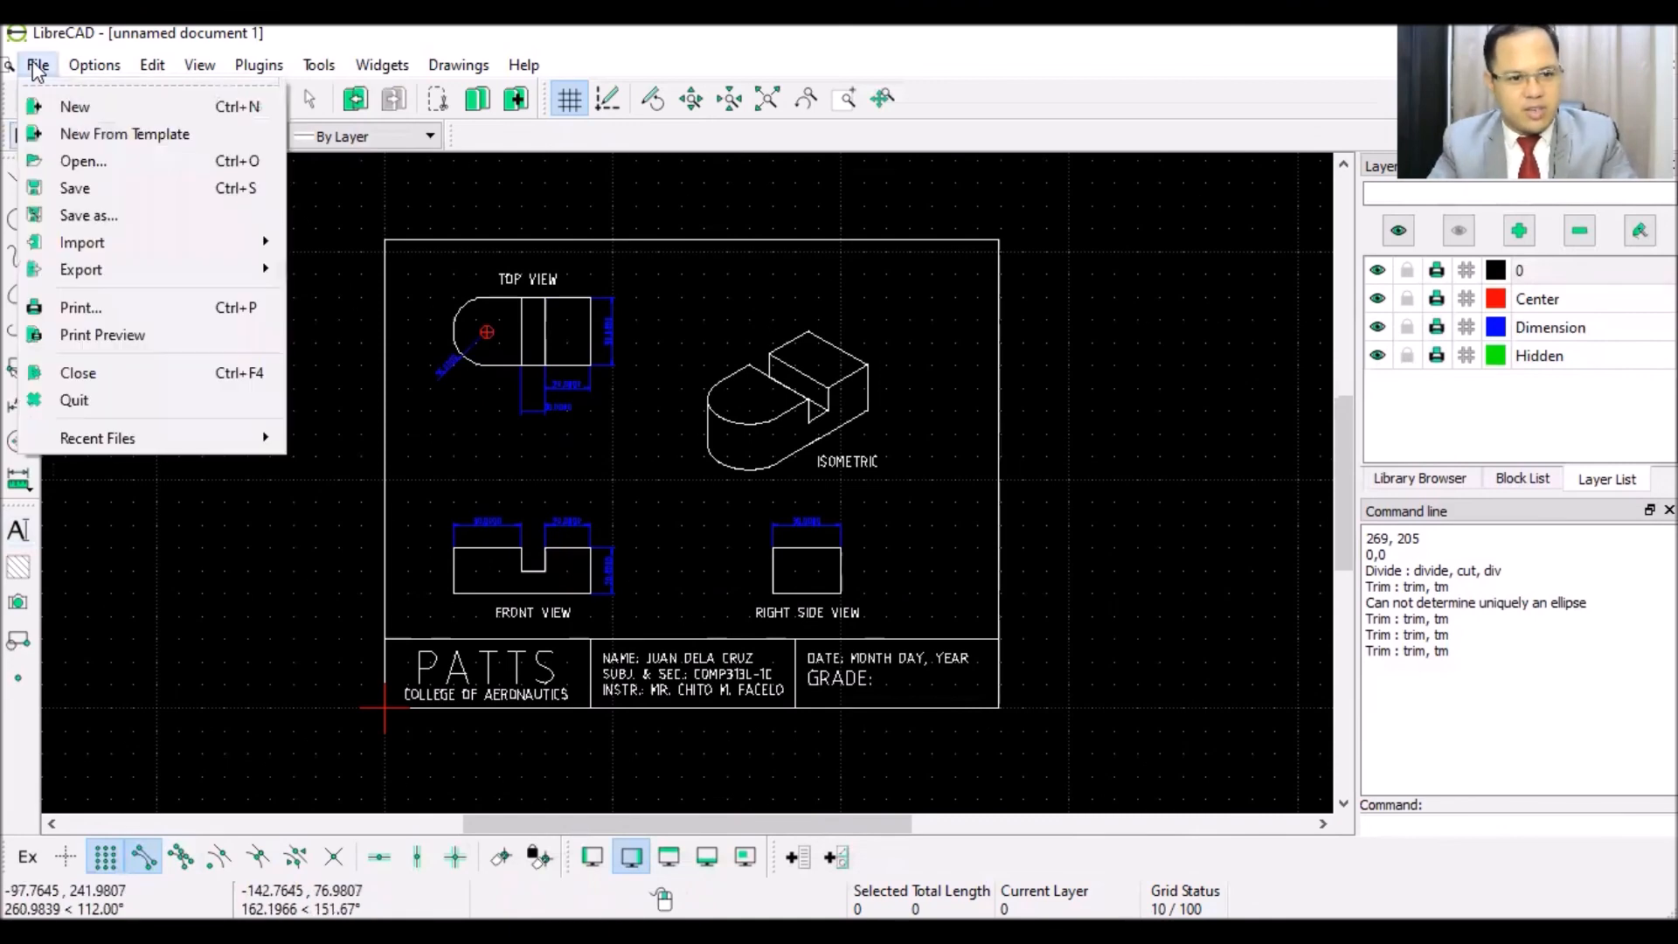
left_click(96, 337)
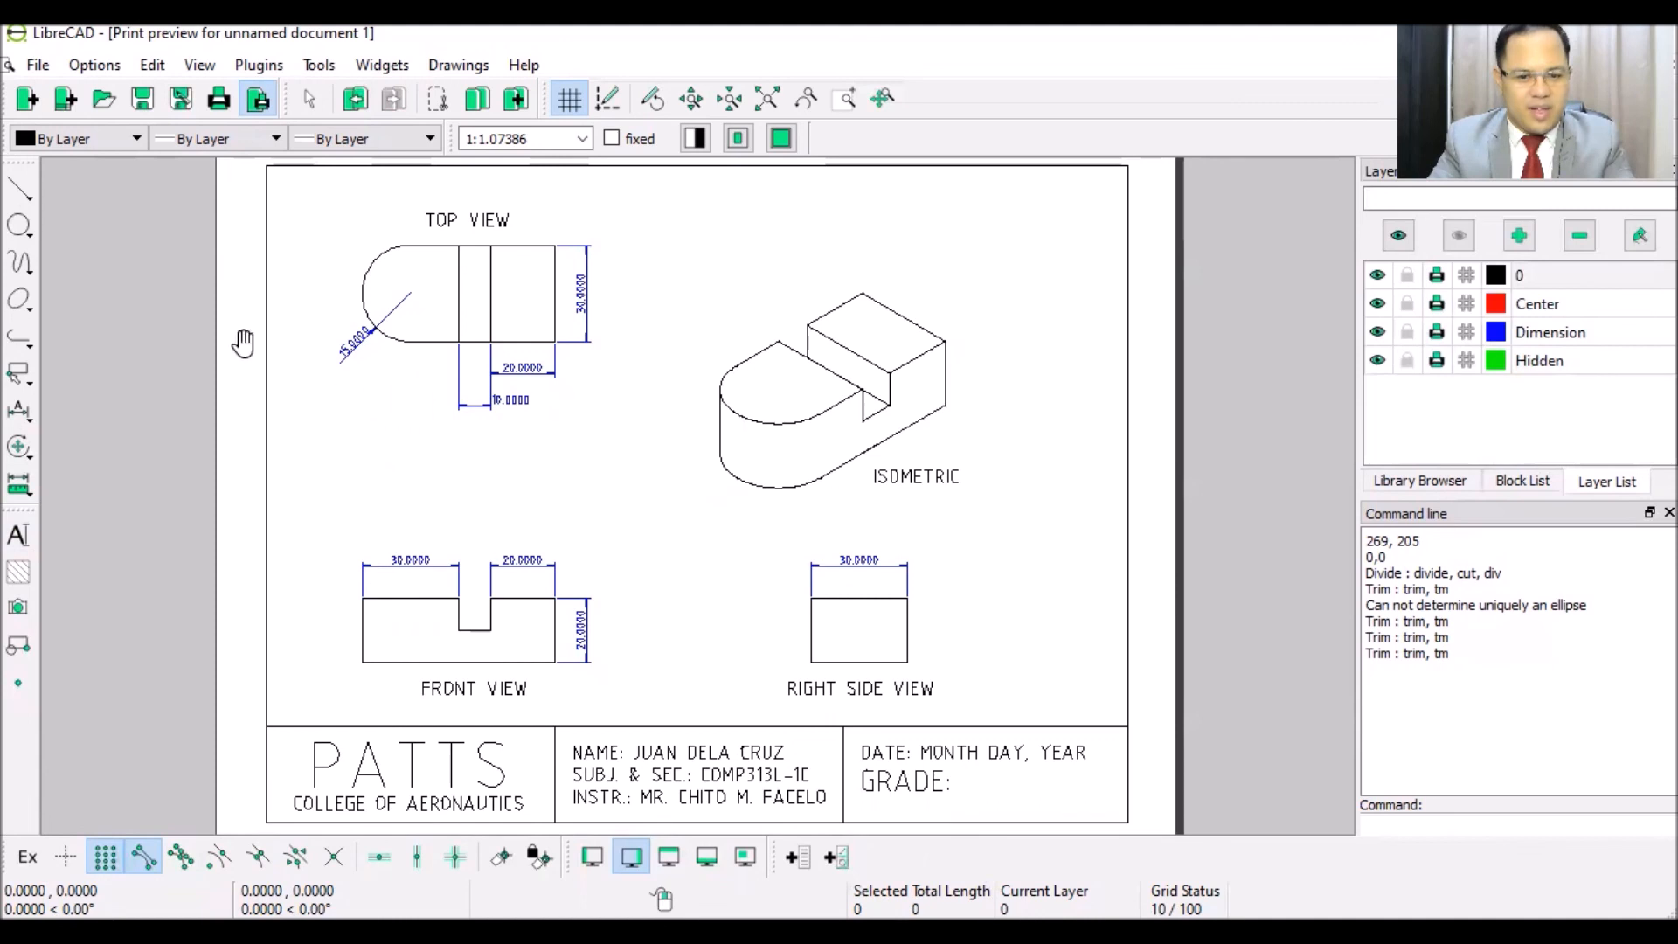
- Save the drawing to the Desktop as DXF file LibreCAD_SurnameFirstname.dxf
left_click(38, 66)
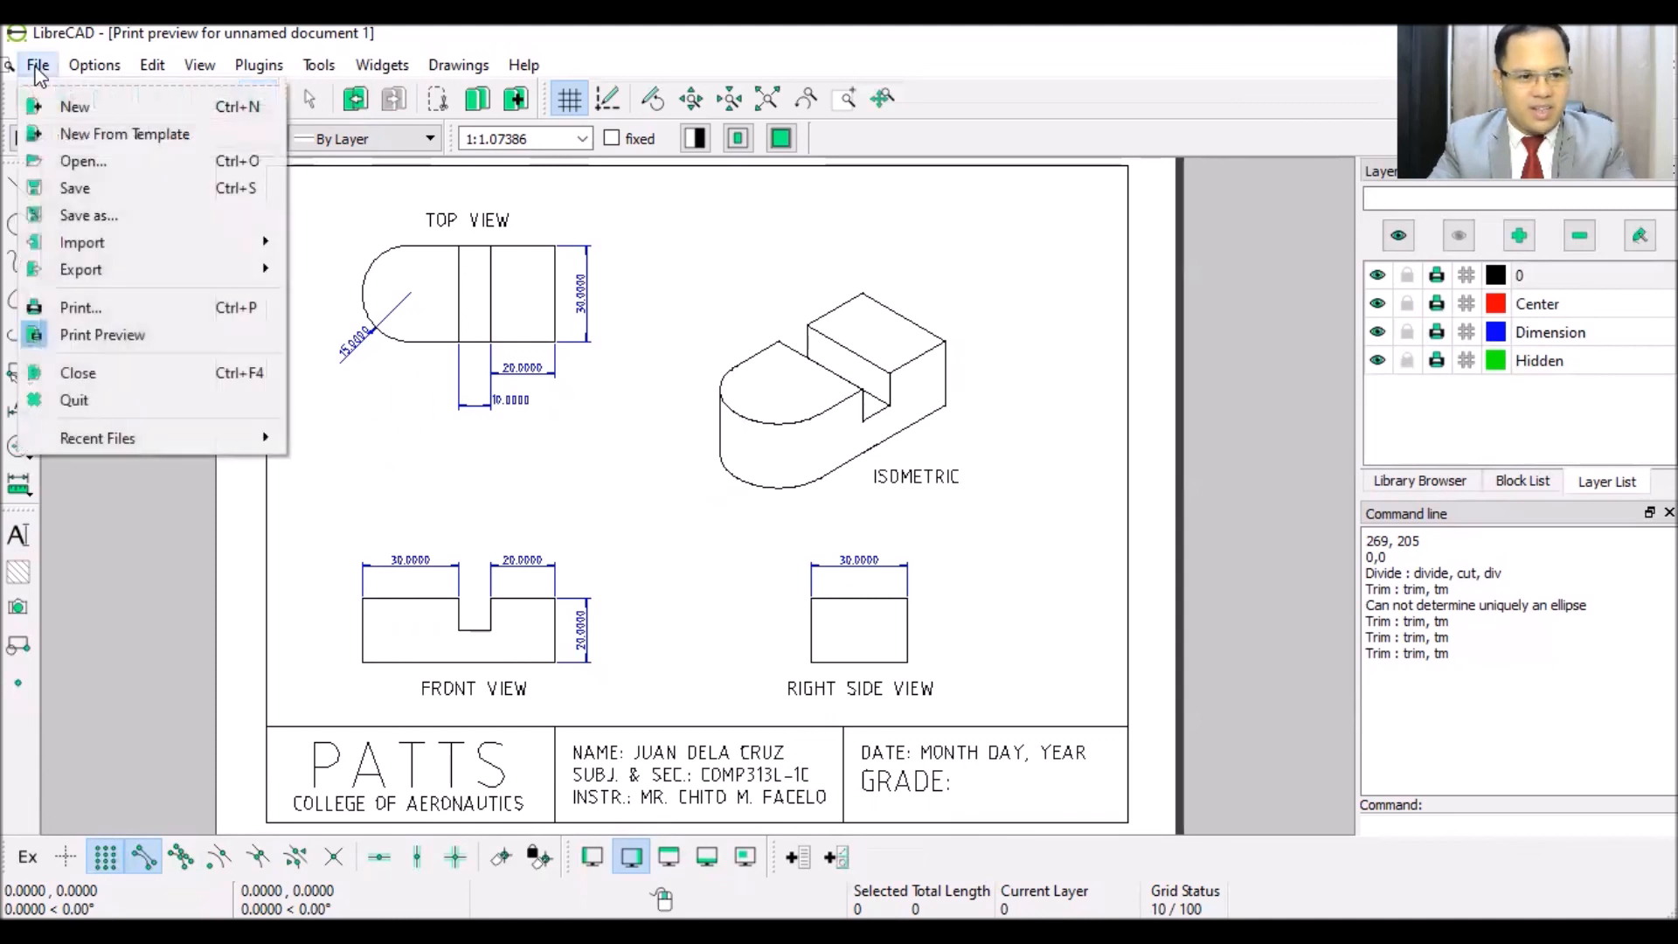
left_click(98, 215)
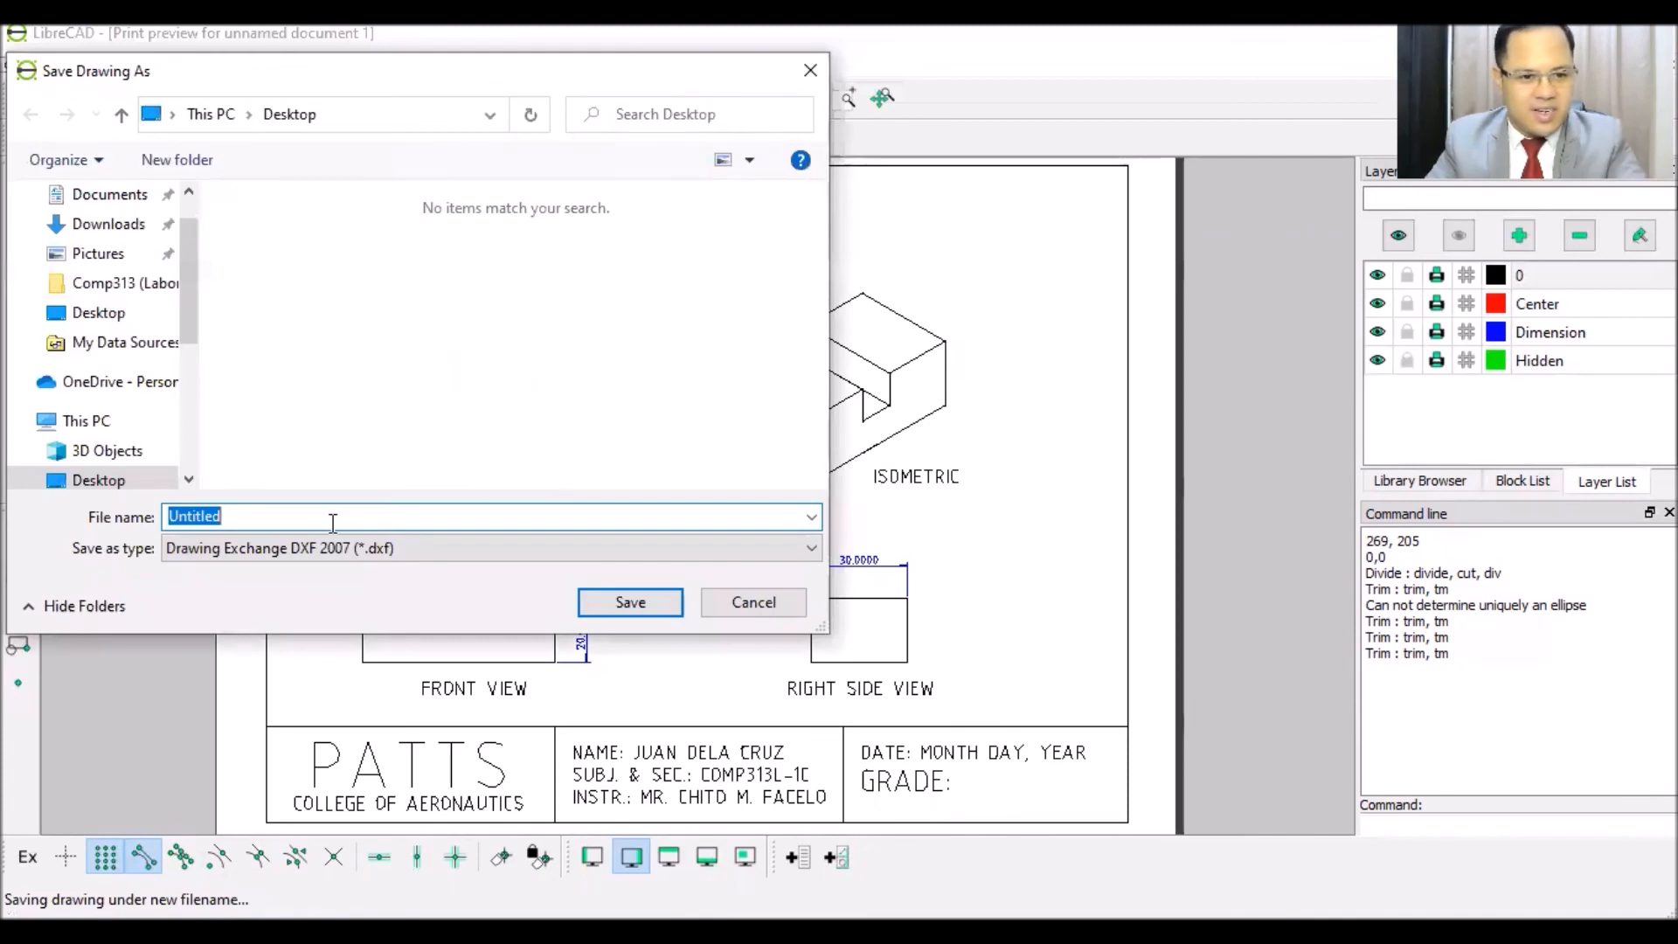
type("LibreCA")
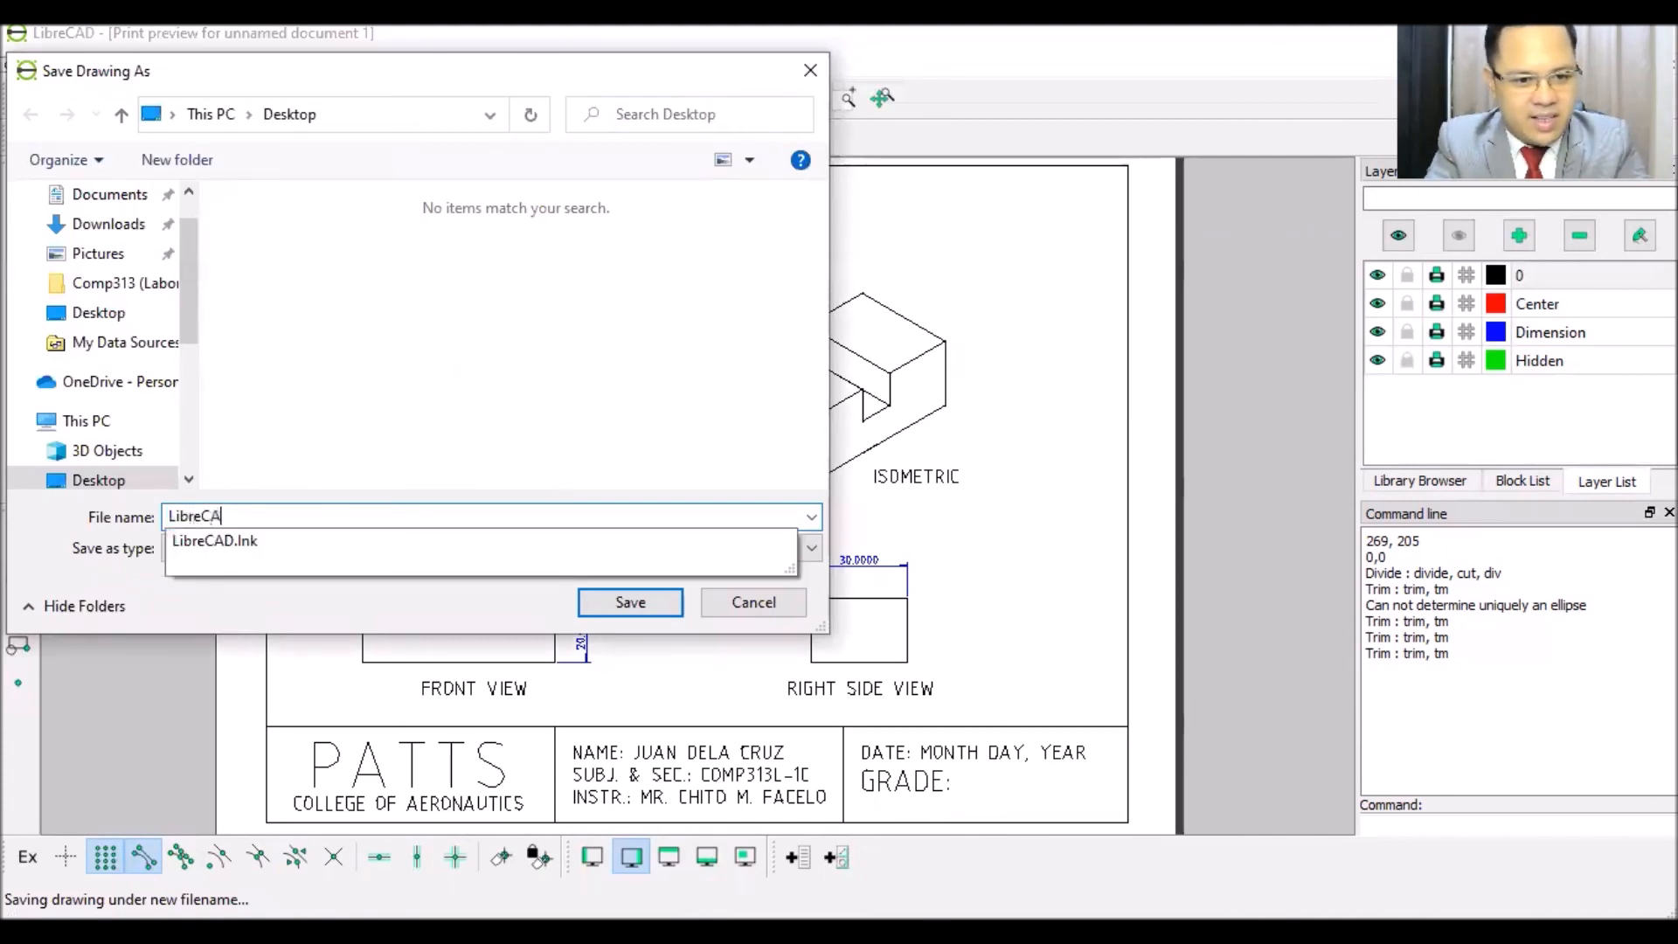
type("D_SurnameFirstname")
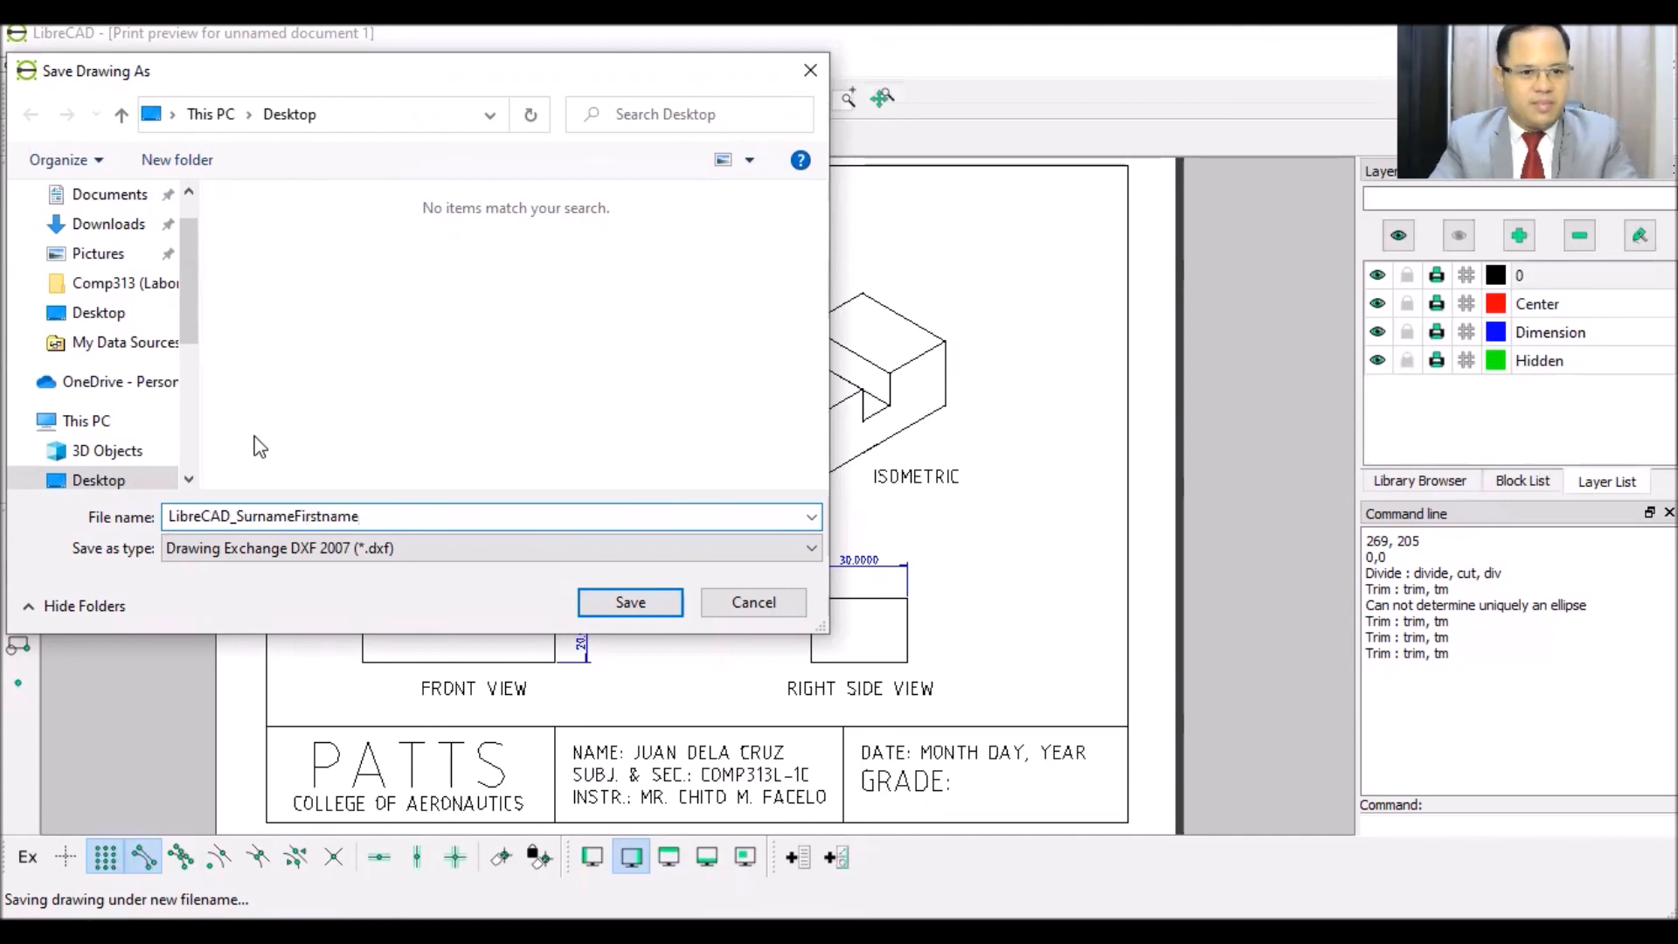
left_click(629, 603)
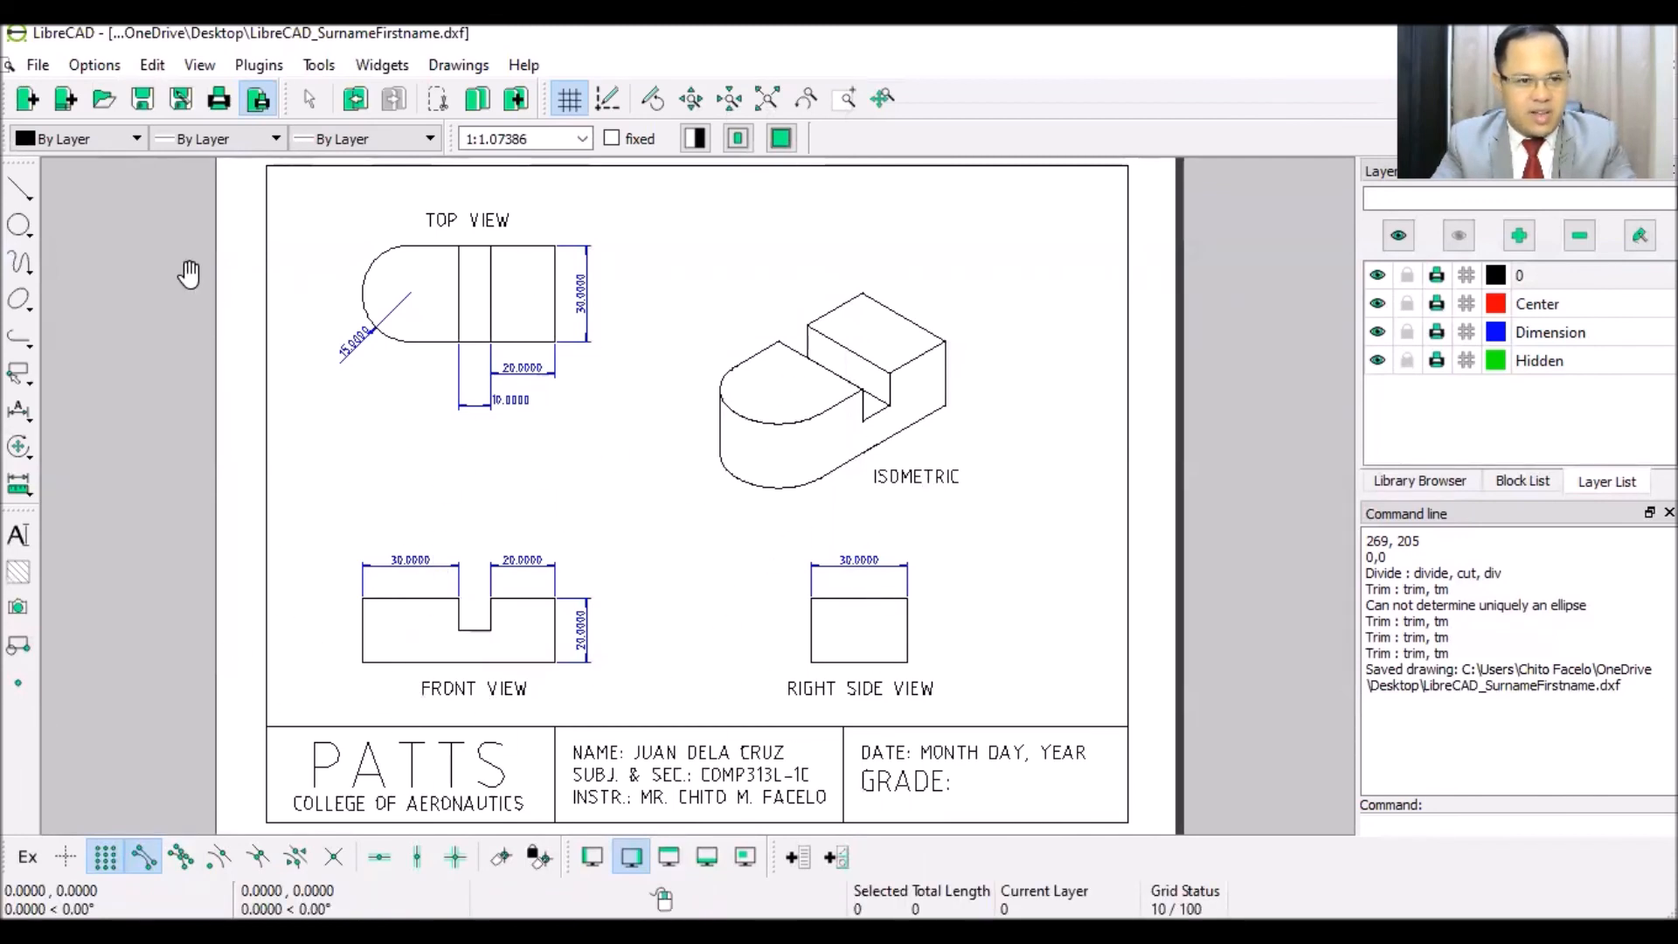
- Export the sheet as PDF file LibraCAD_SurnameFirstname to the Desktop
left_click(27, 70)
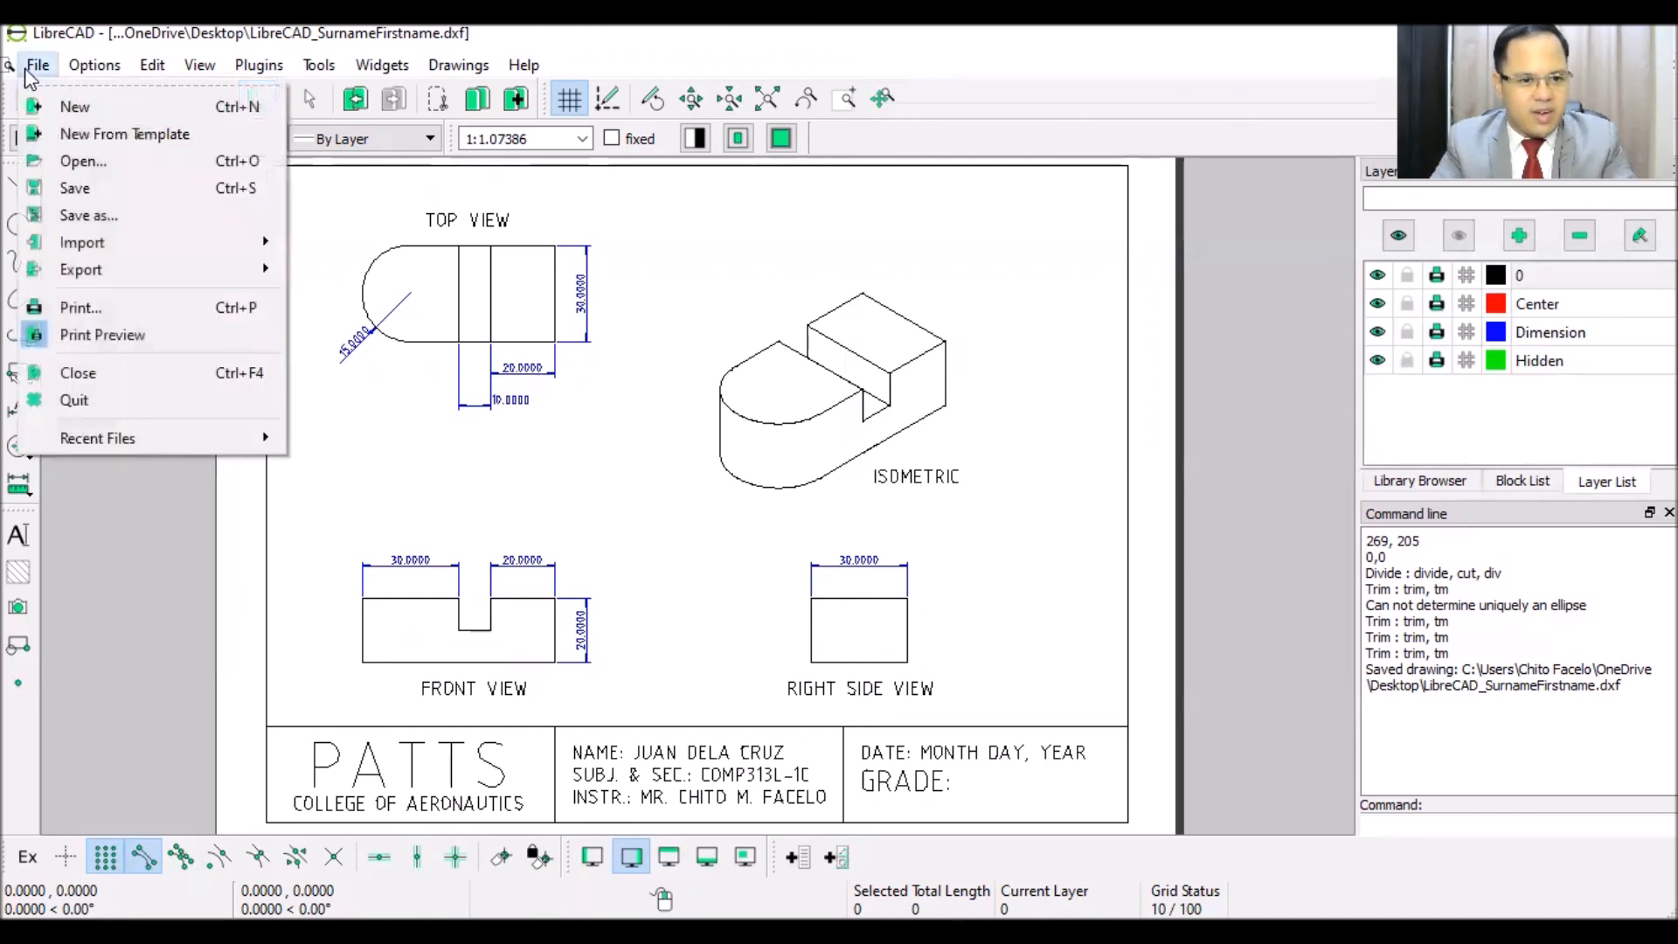
mouse_move(84, 265)
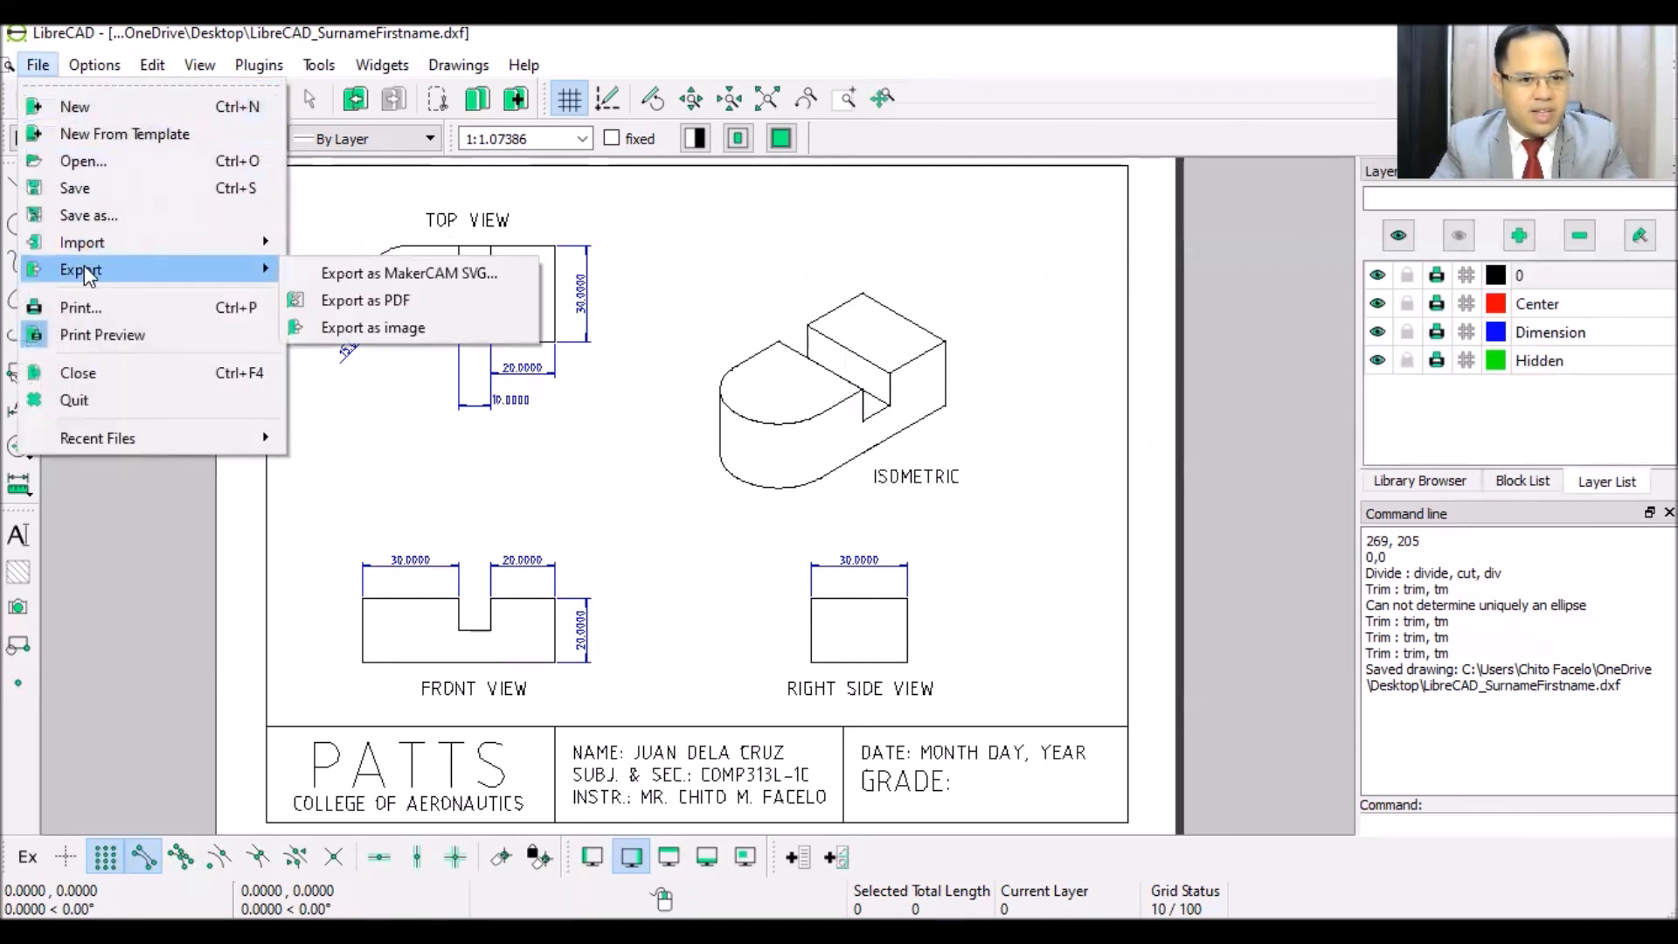
left_click(428, 301)
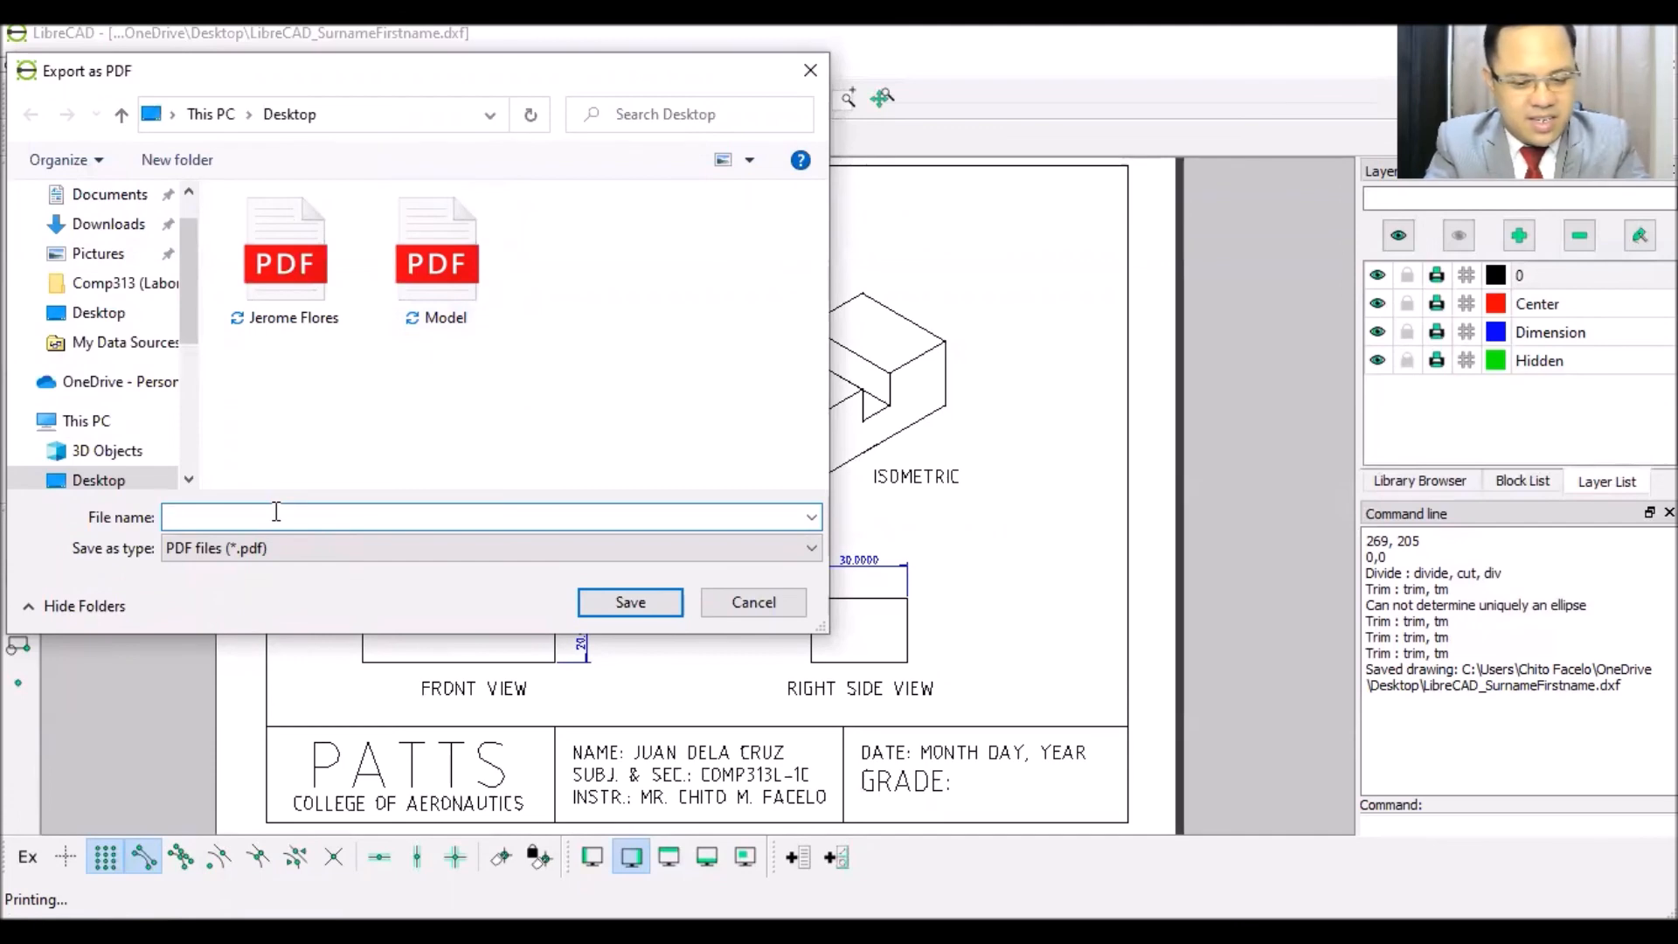
type("Li")
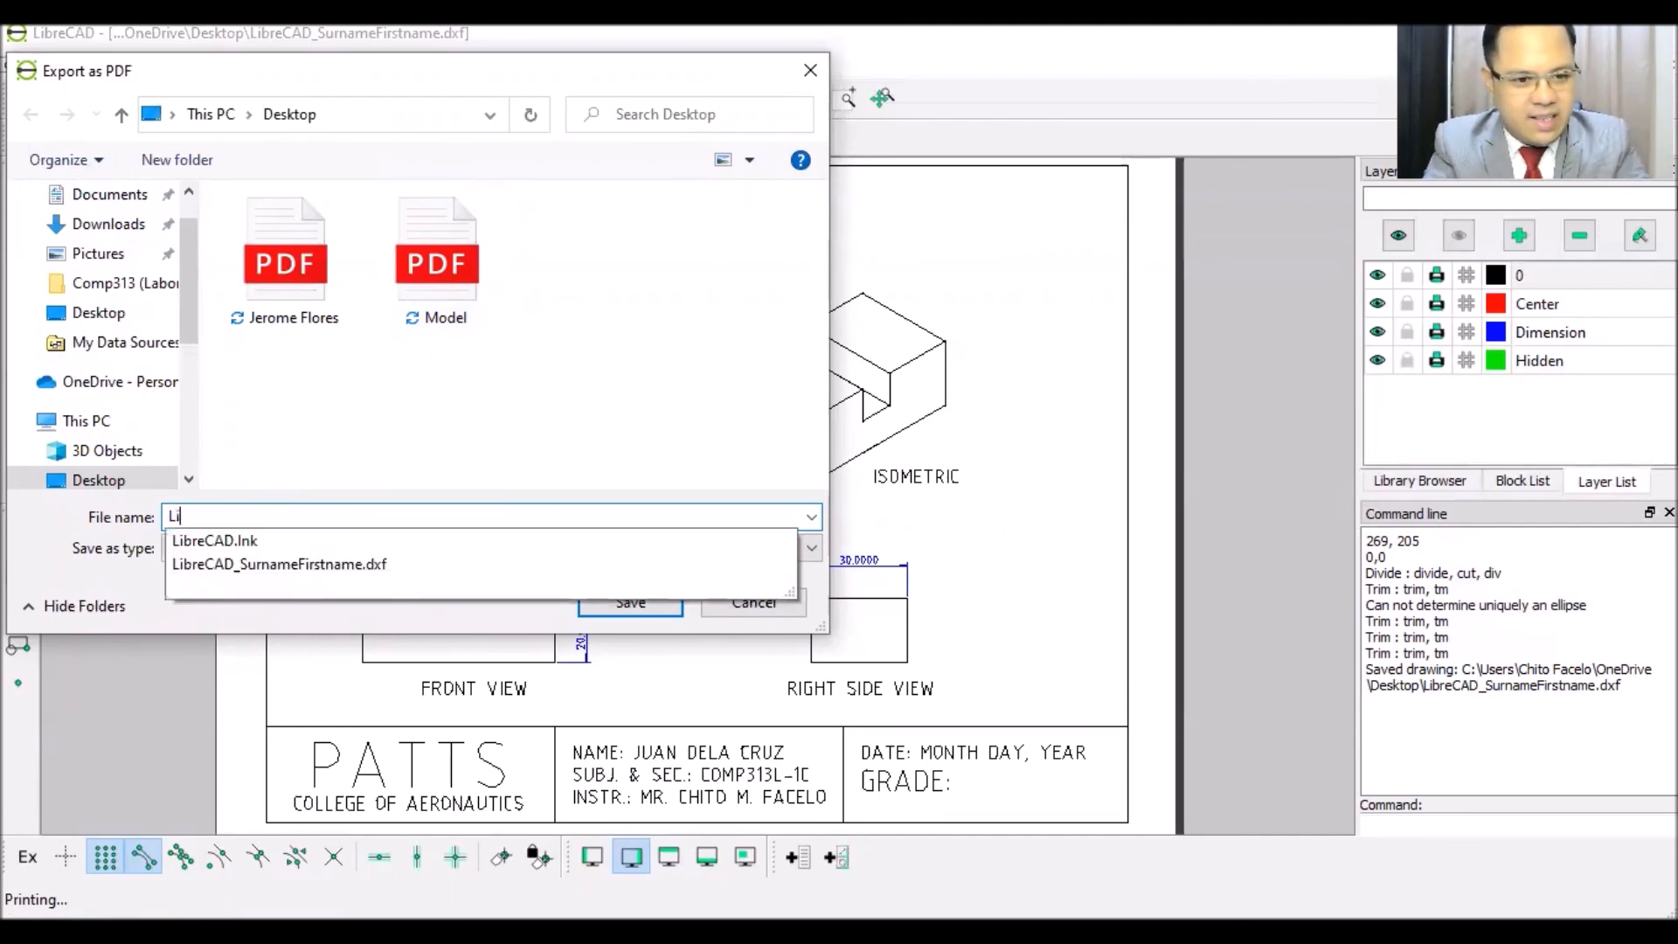
type("b")
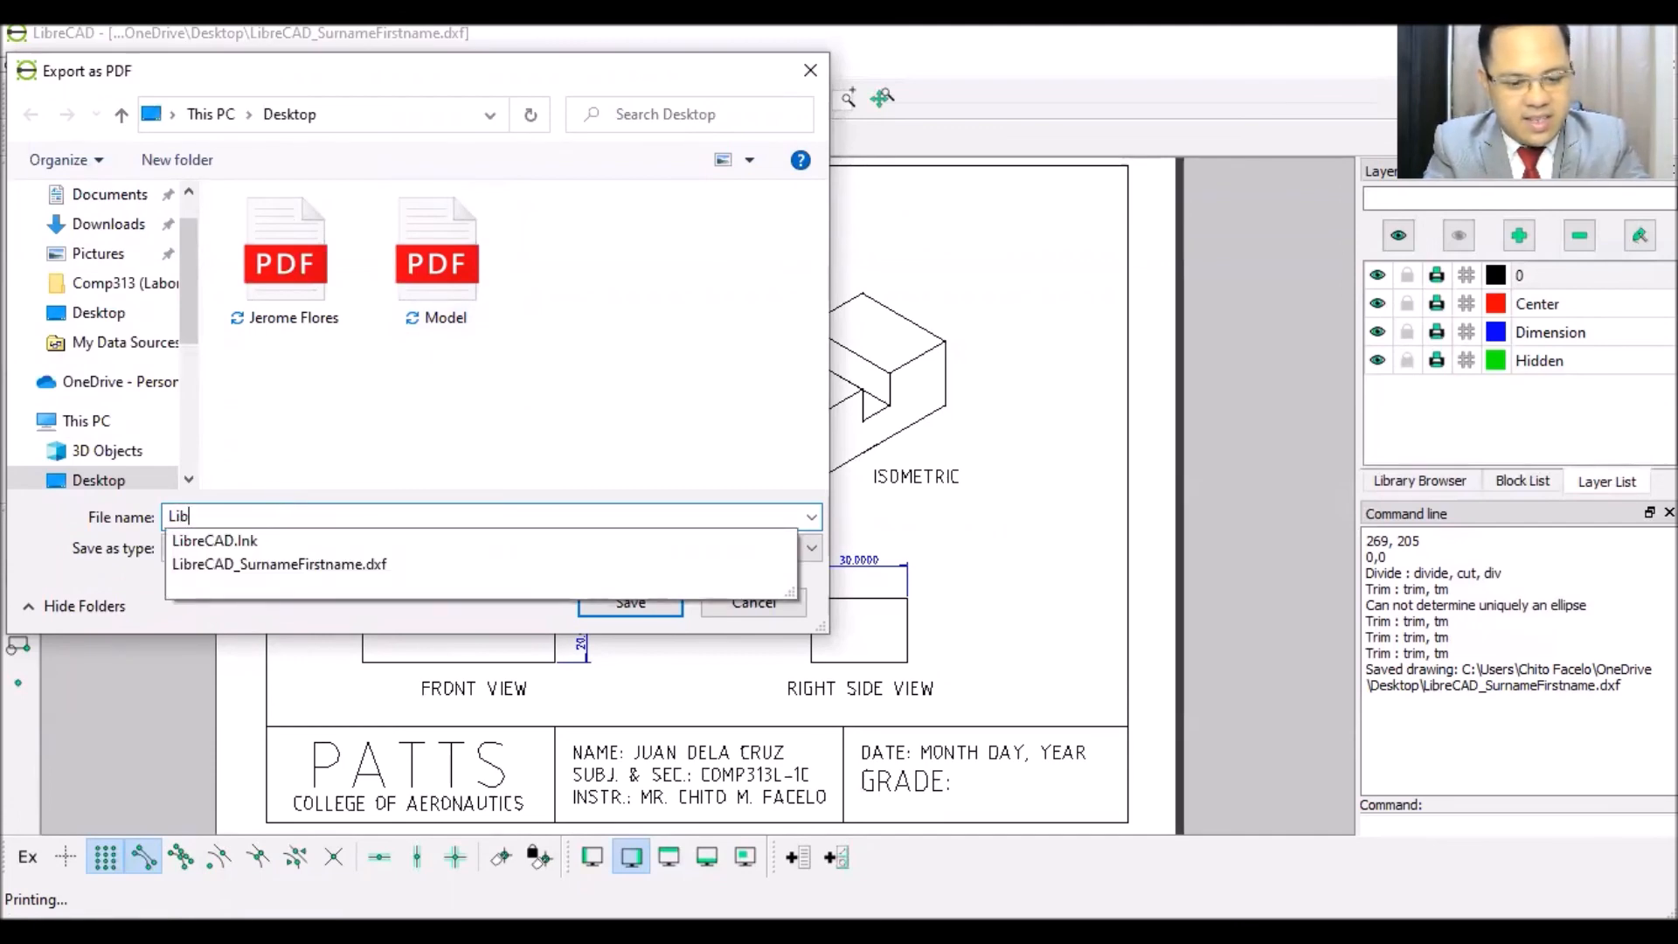
type("raCAD")
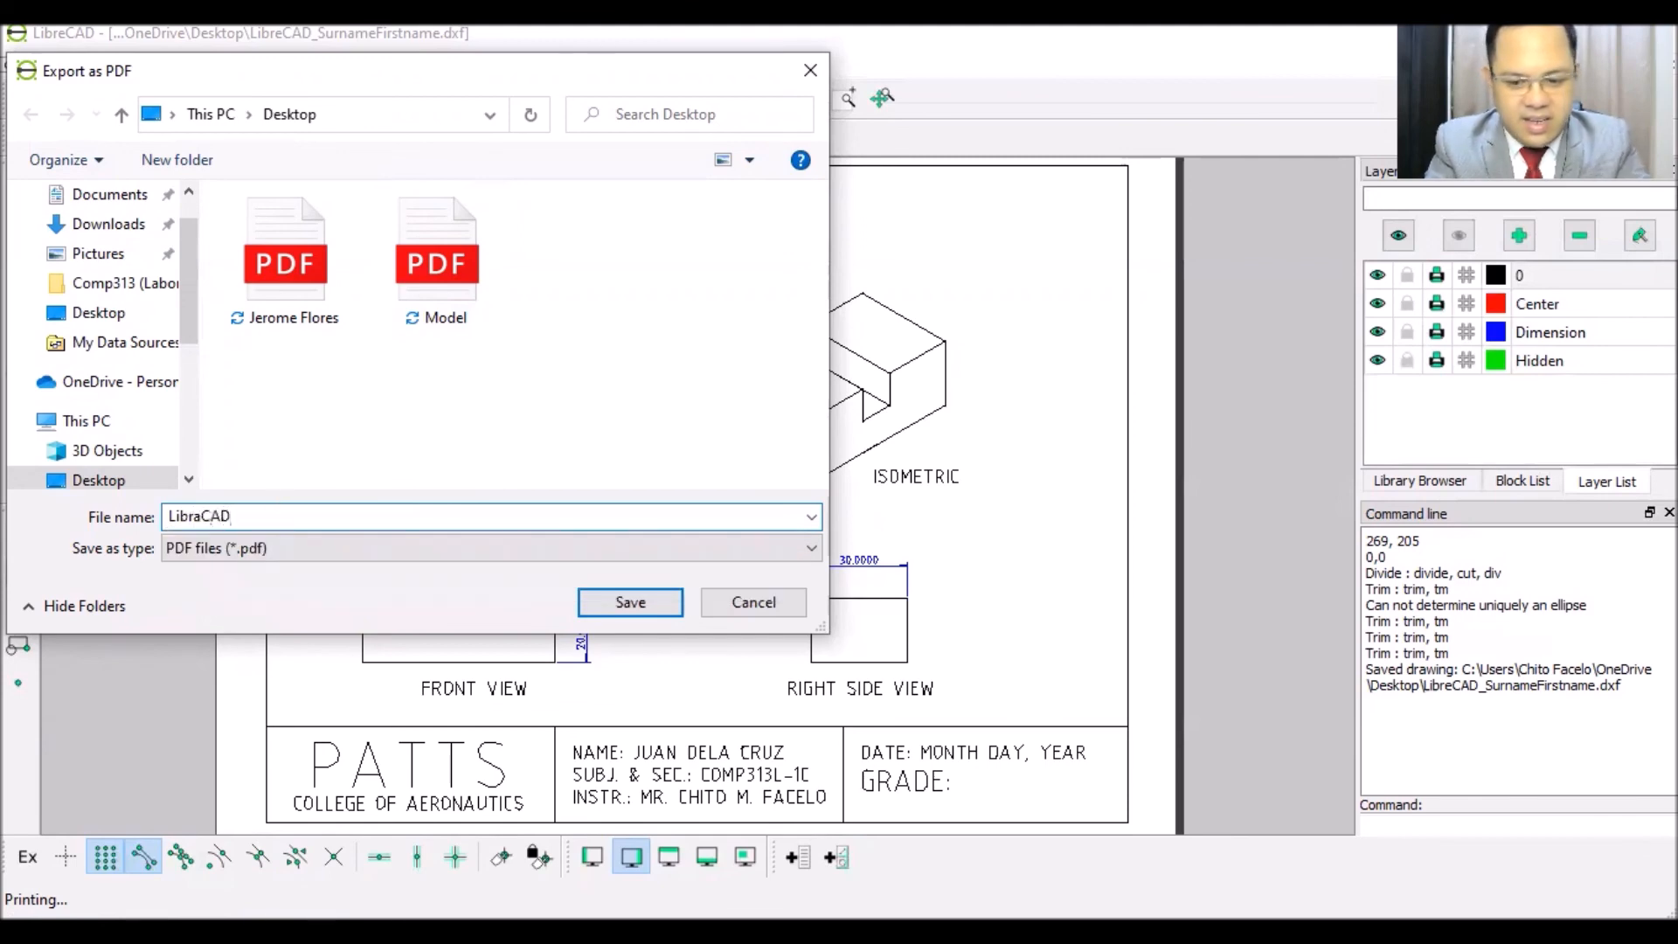
type("_SurnameFirstname")
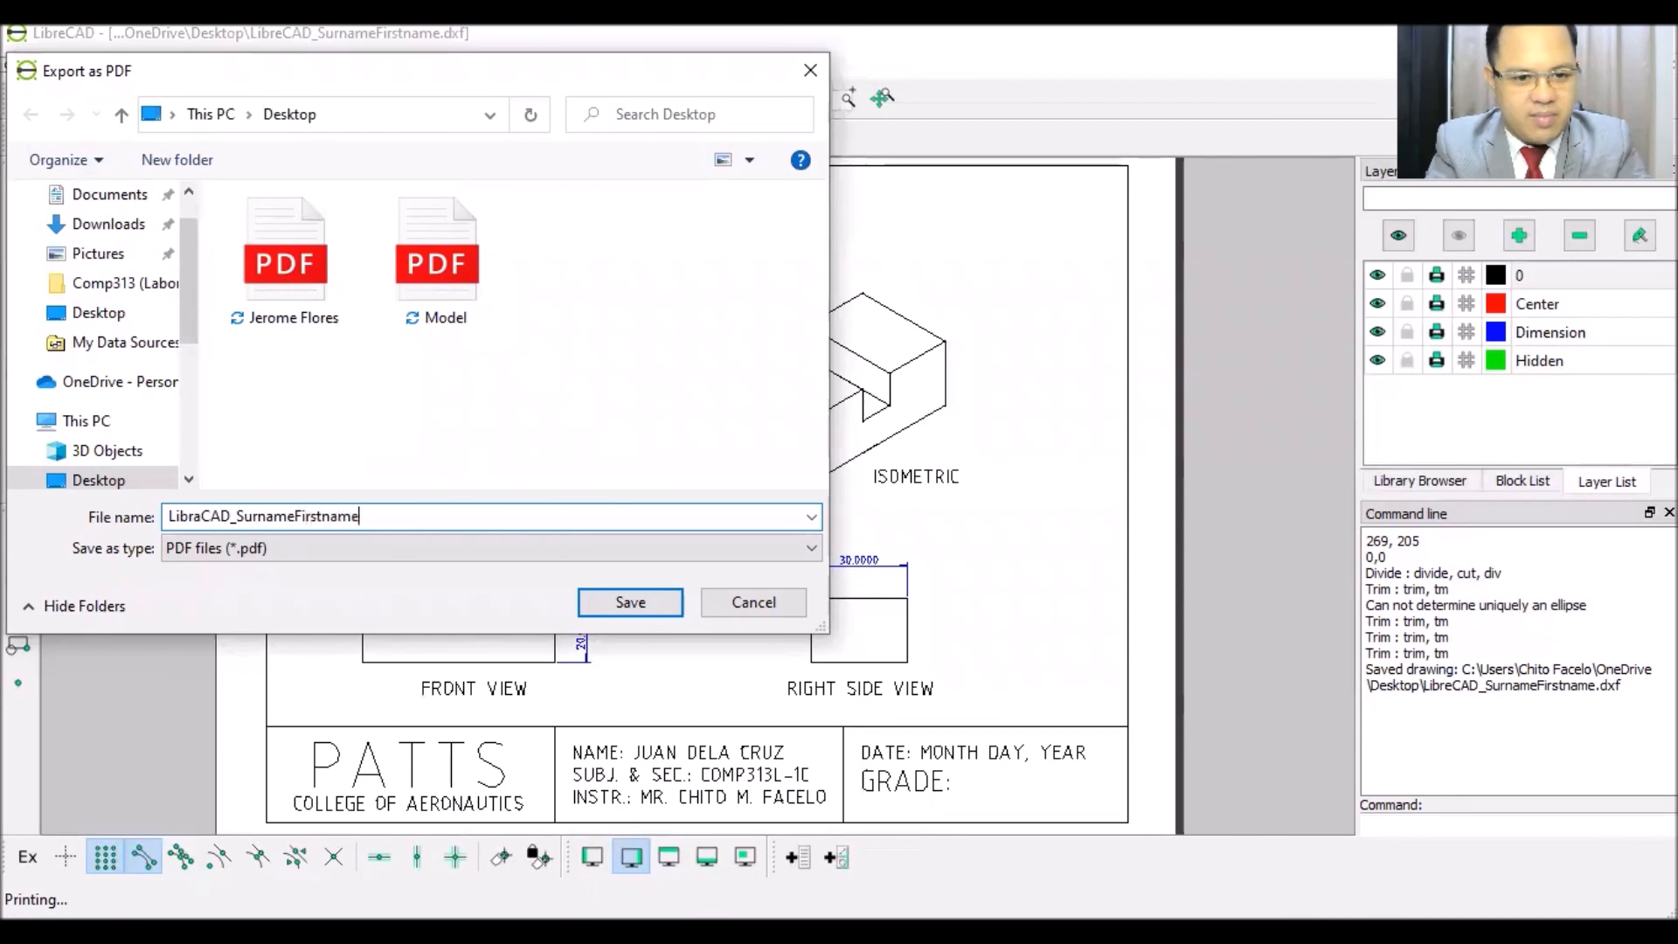
left_click(631, 602)
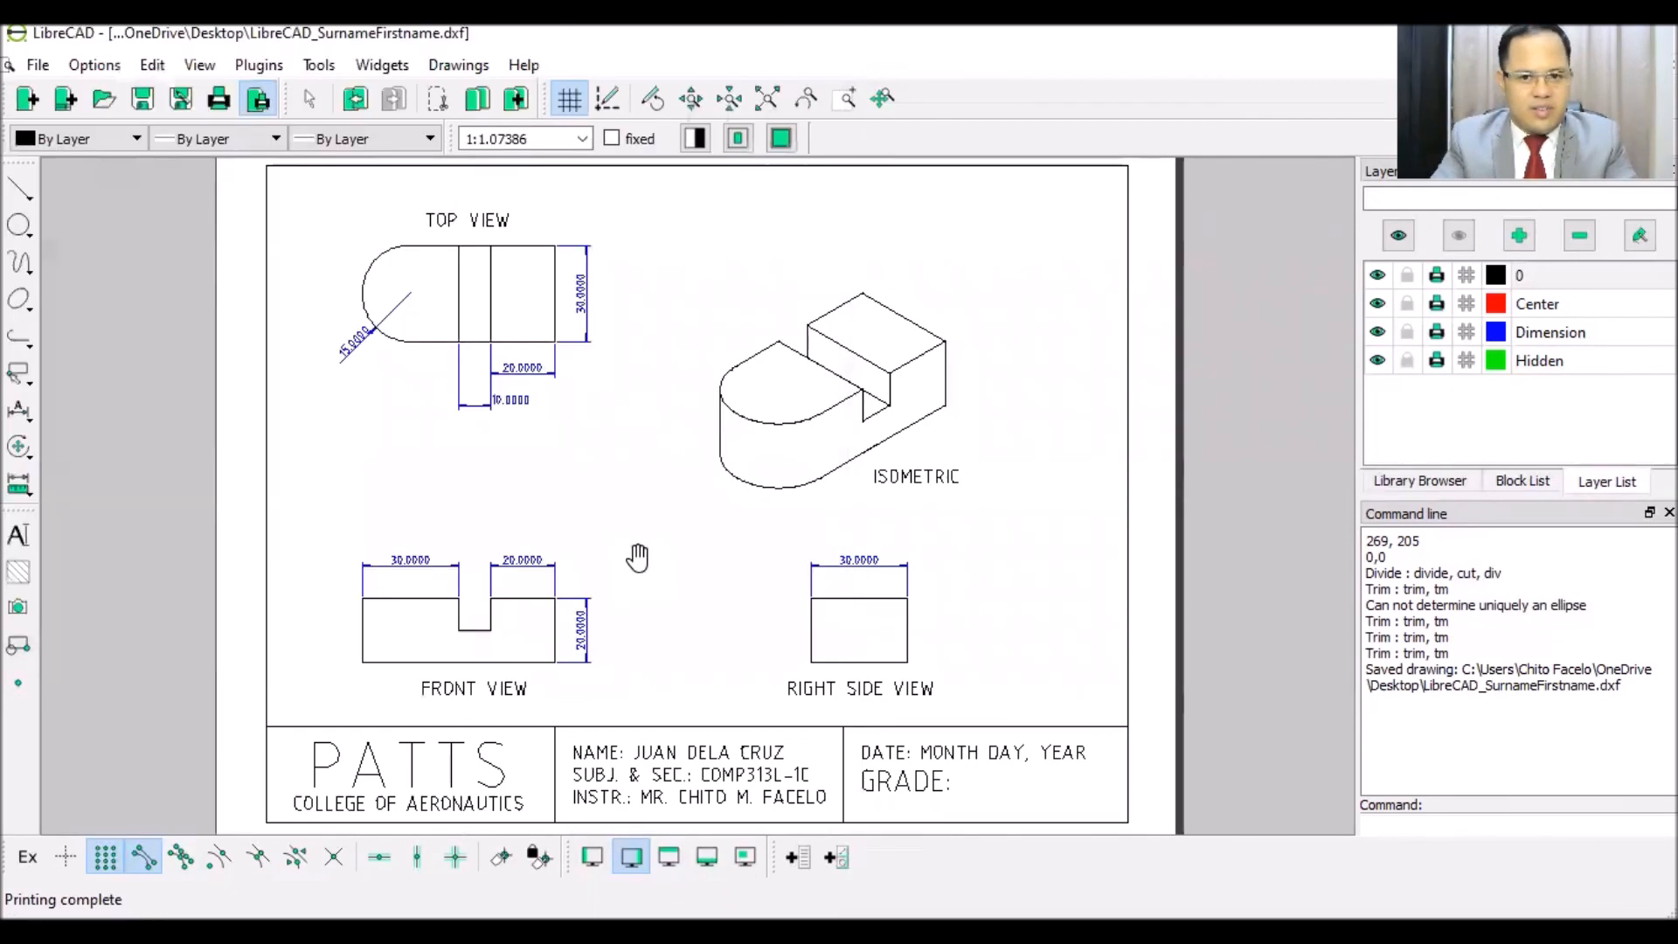